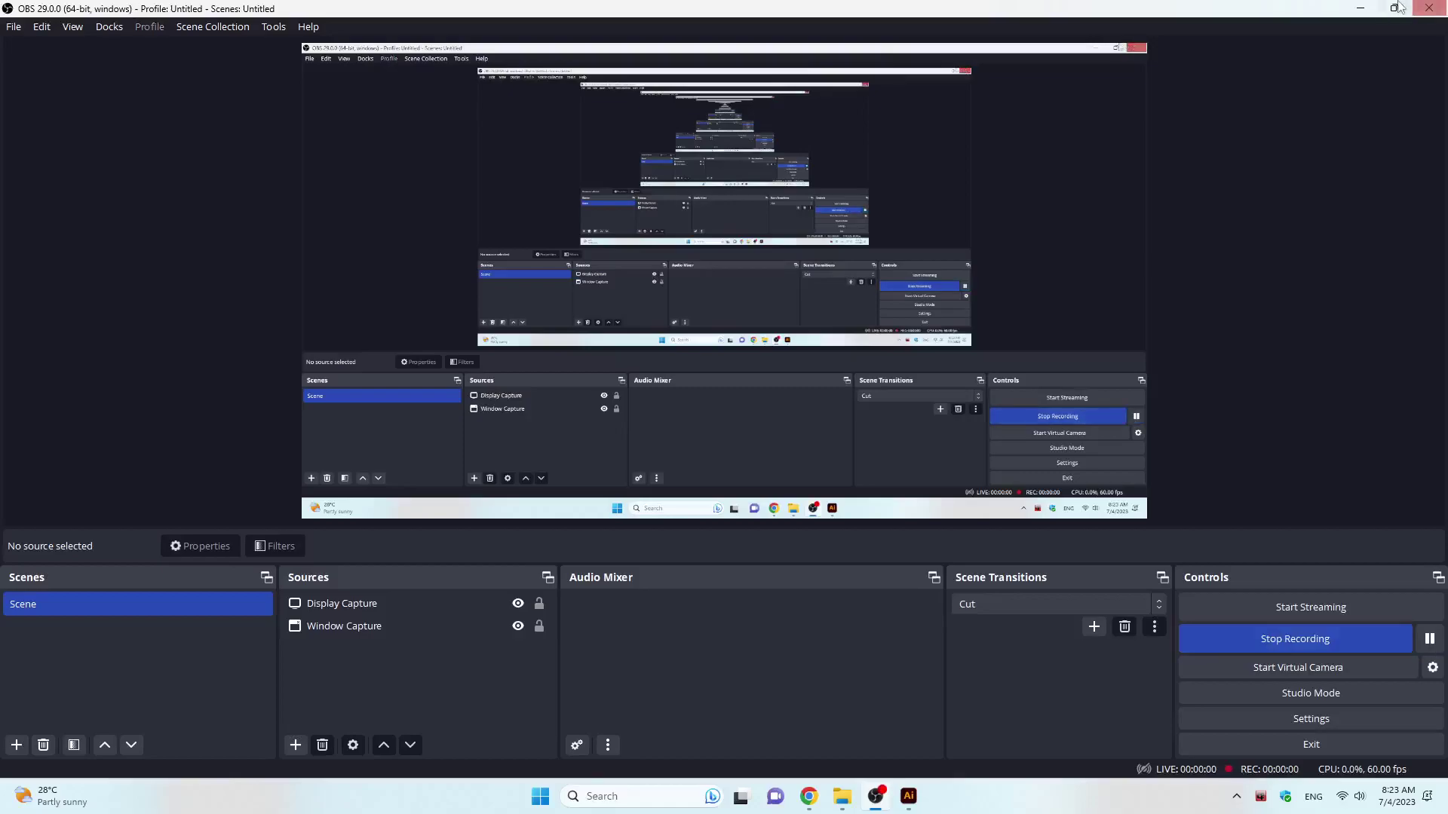
# Hide OBS and the mushroom man folder to bring the Illustrator sketch to the front.
pyautogui.click(1362, 9)
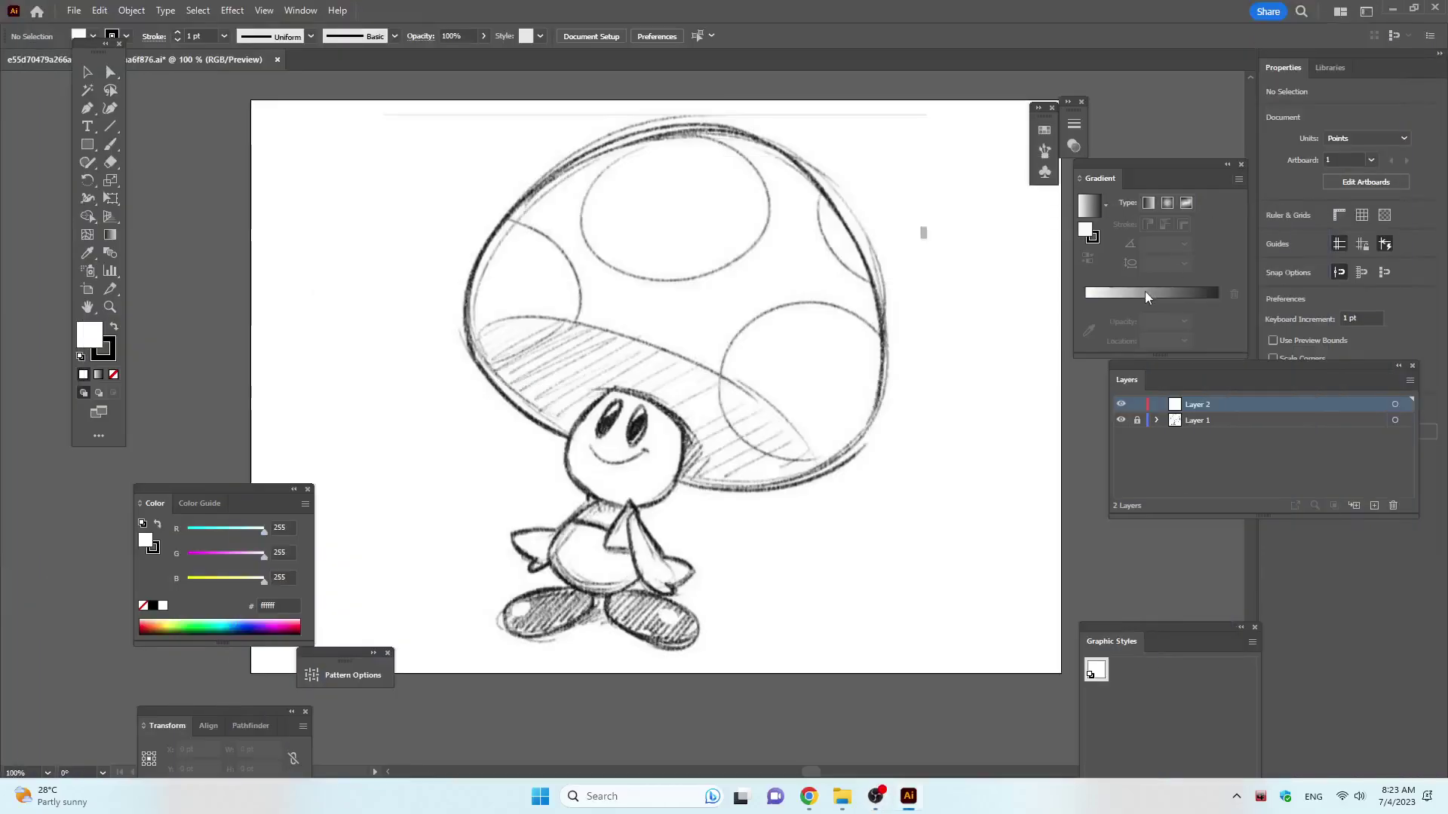
pyautogui.click(842, 799)
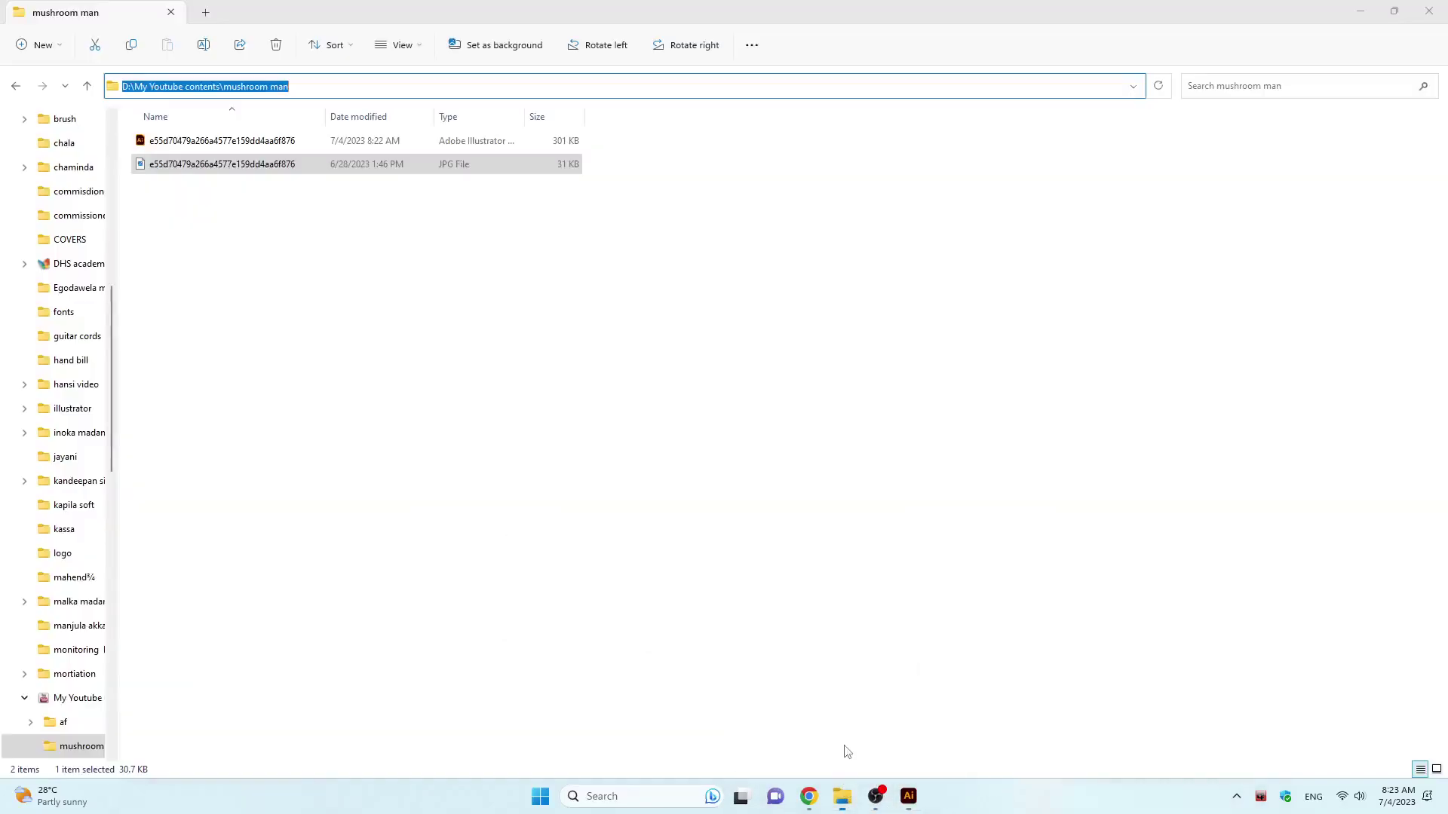
pyautogui.click(1363, 11)
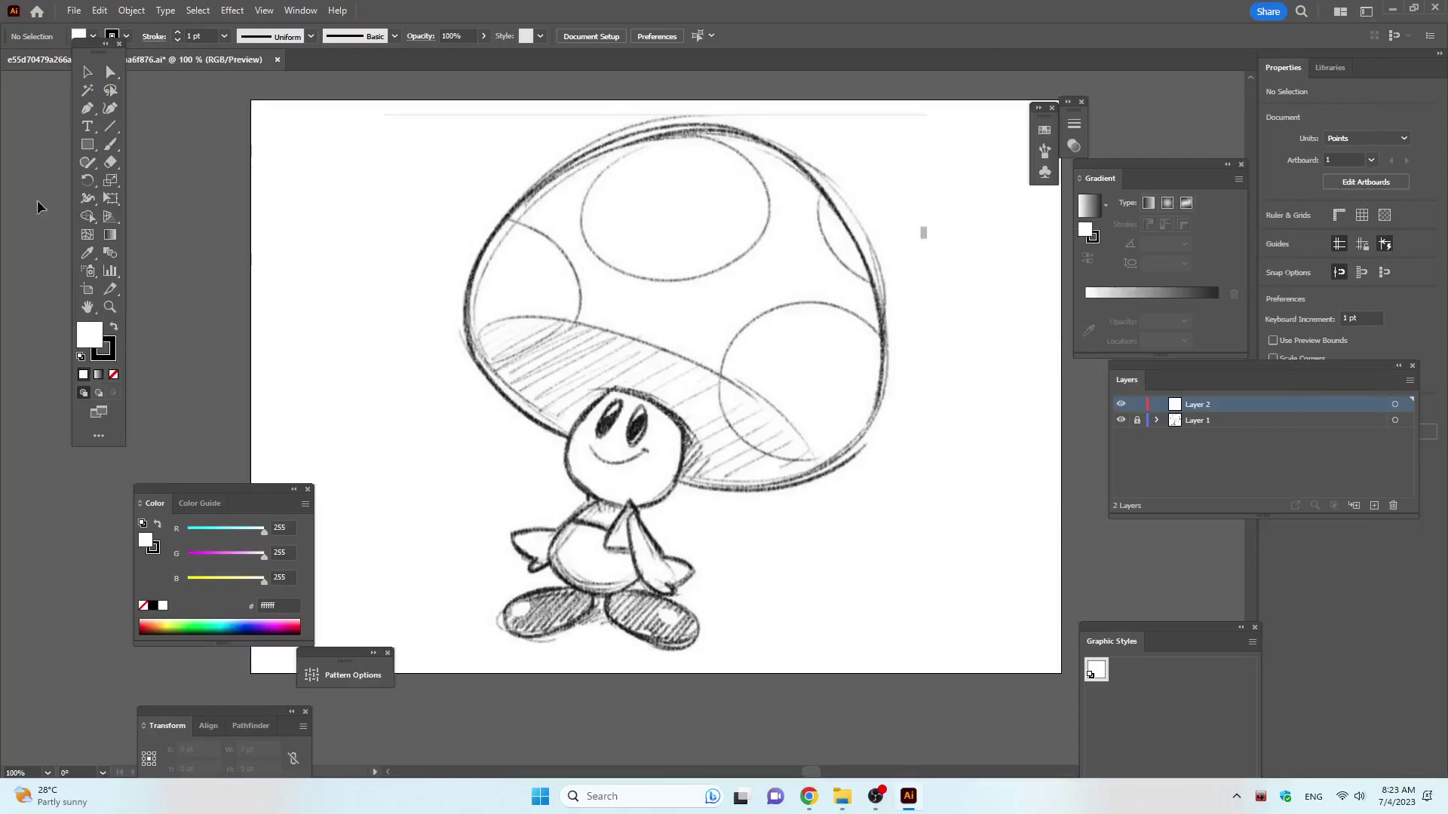
# Set new paths to no fill with a solid dark red 8b0700 stroke, using the Curvature tool.
pyautogui.press('/')
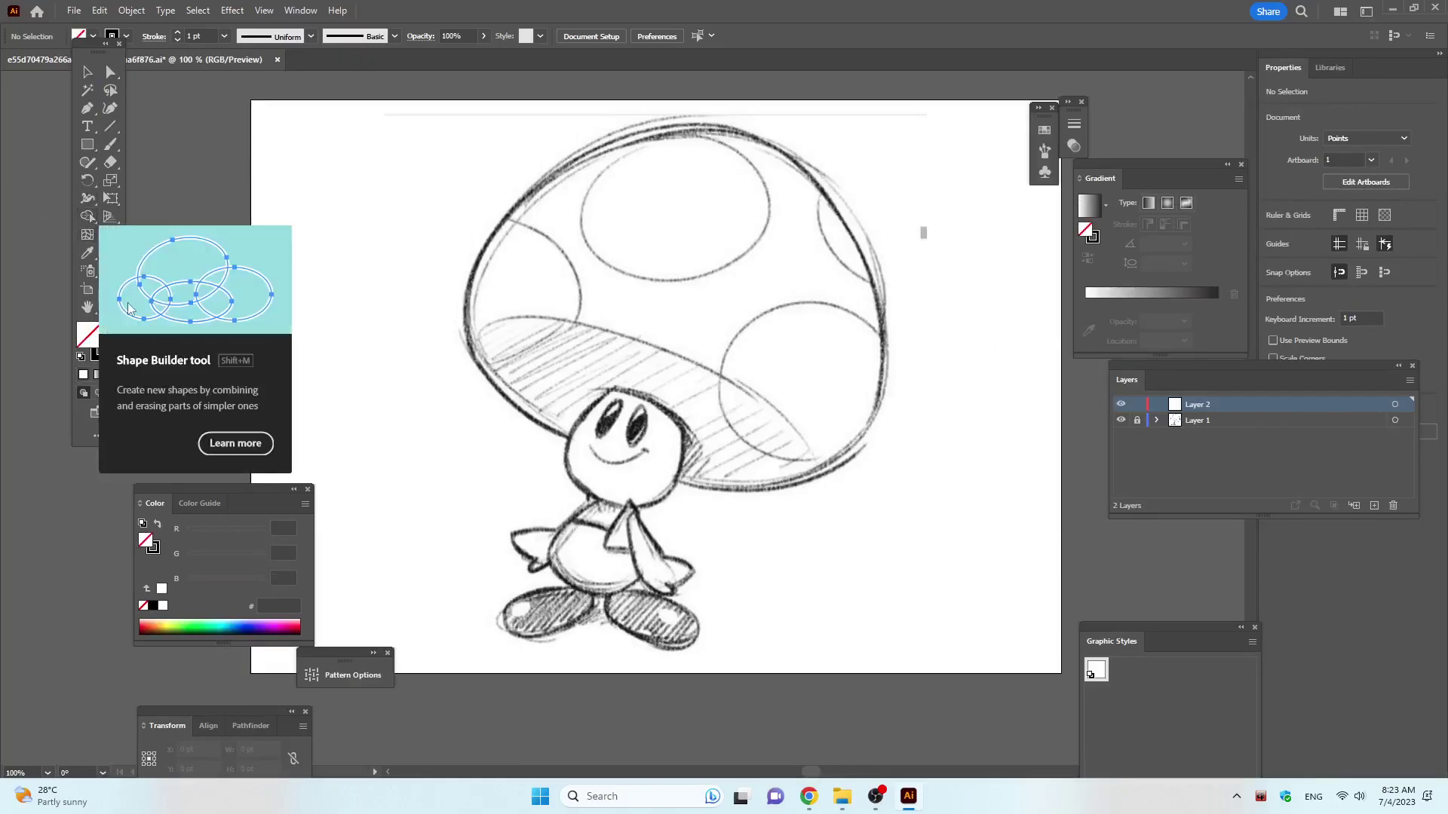
pyautogui.click(104, 361)
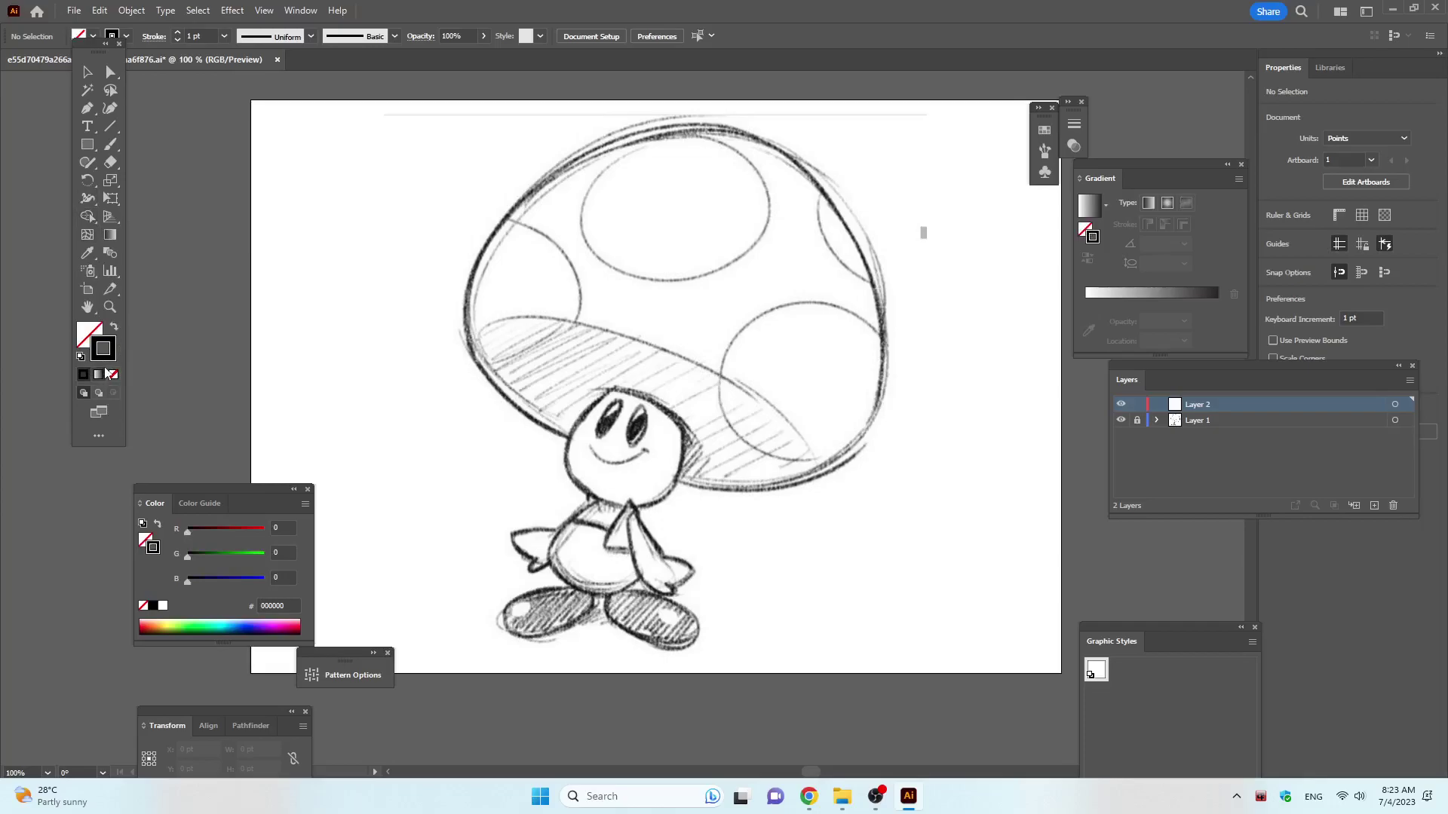
pyautogui.click(105, 372)
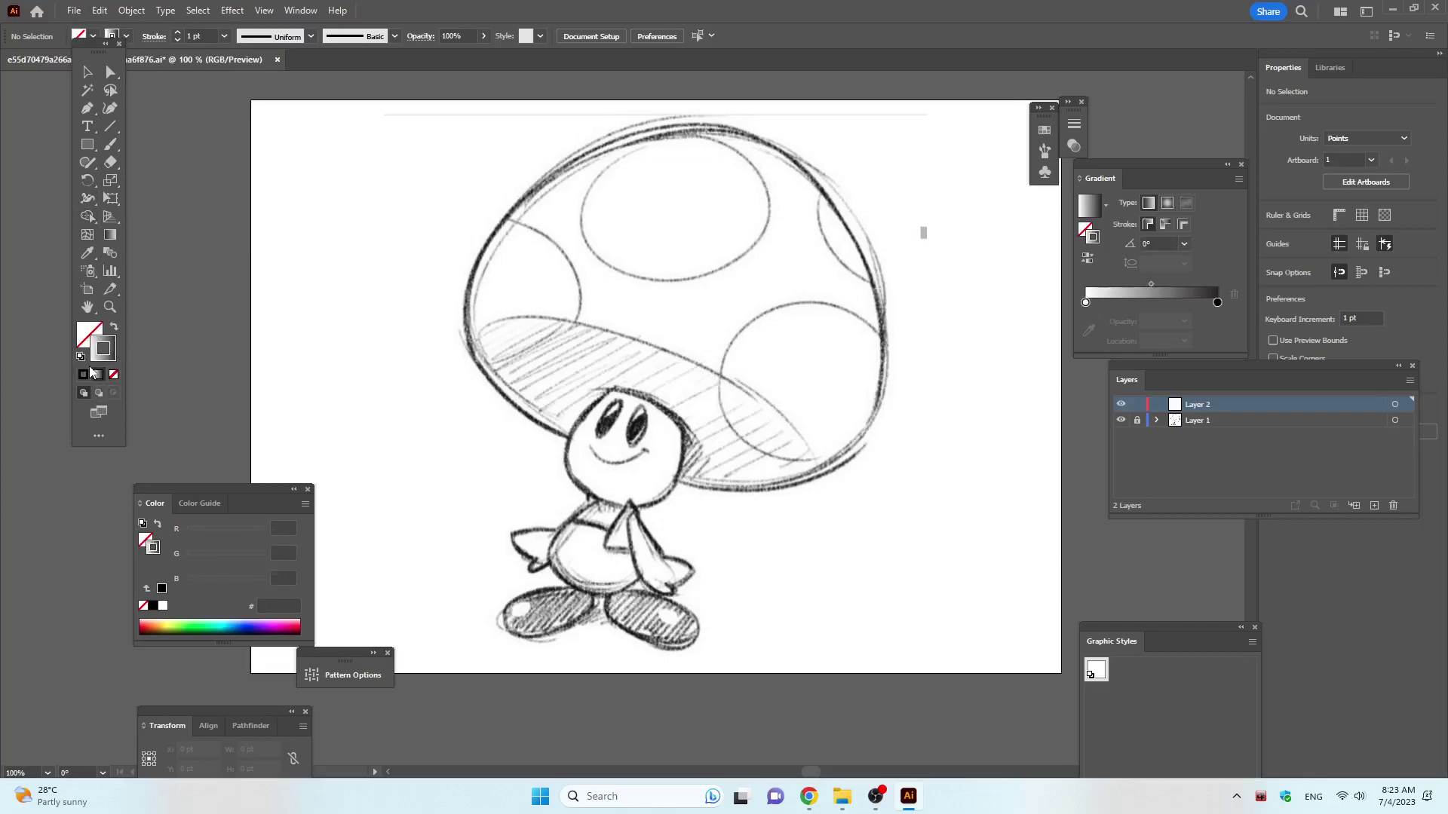
pyautogui.click(85, 374)
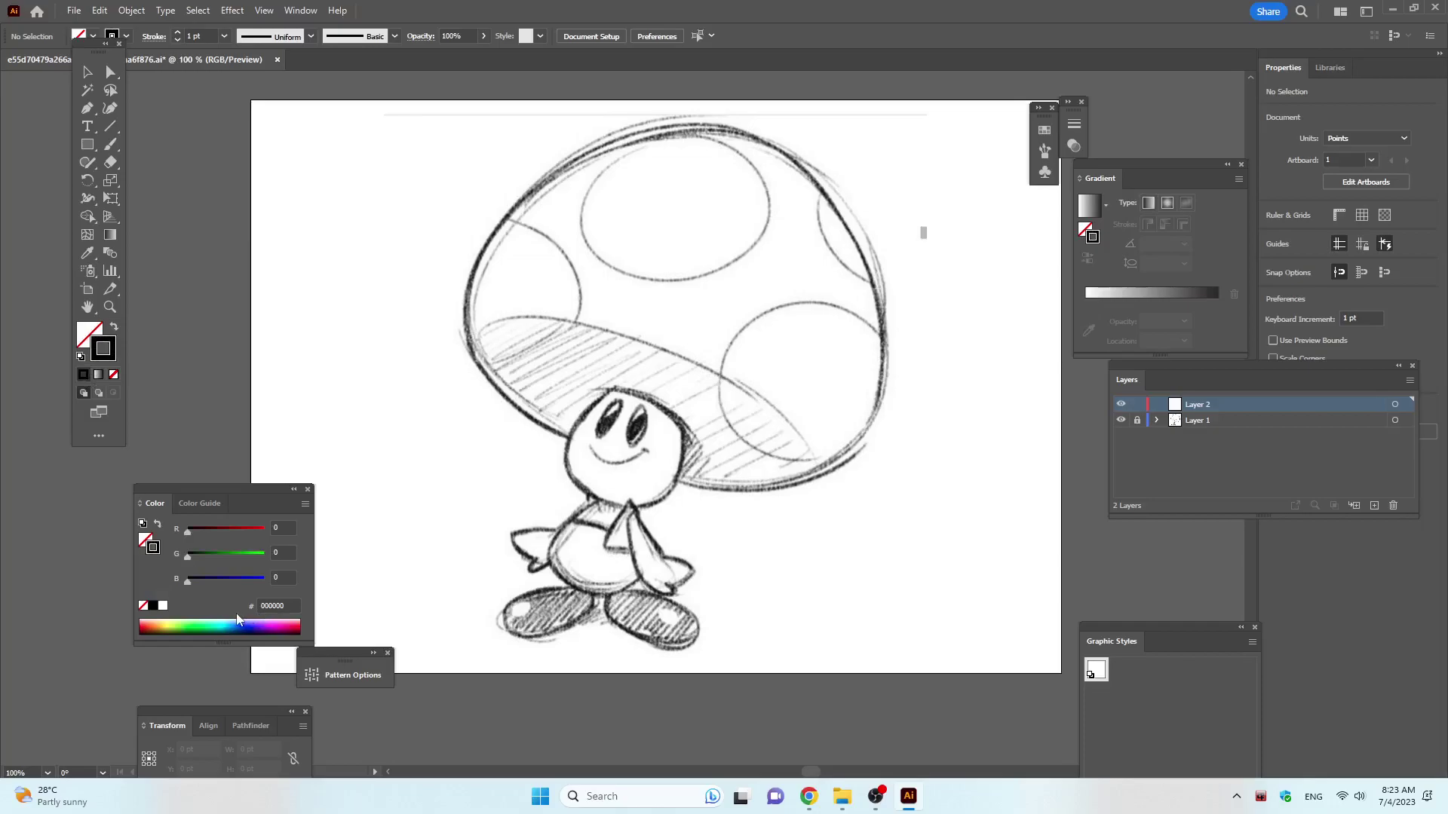
pyautogui.click(152, 623)
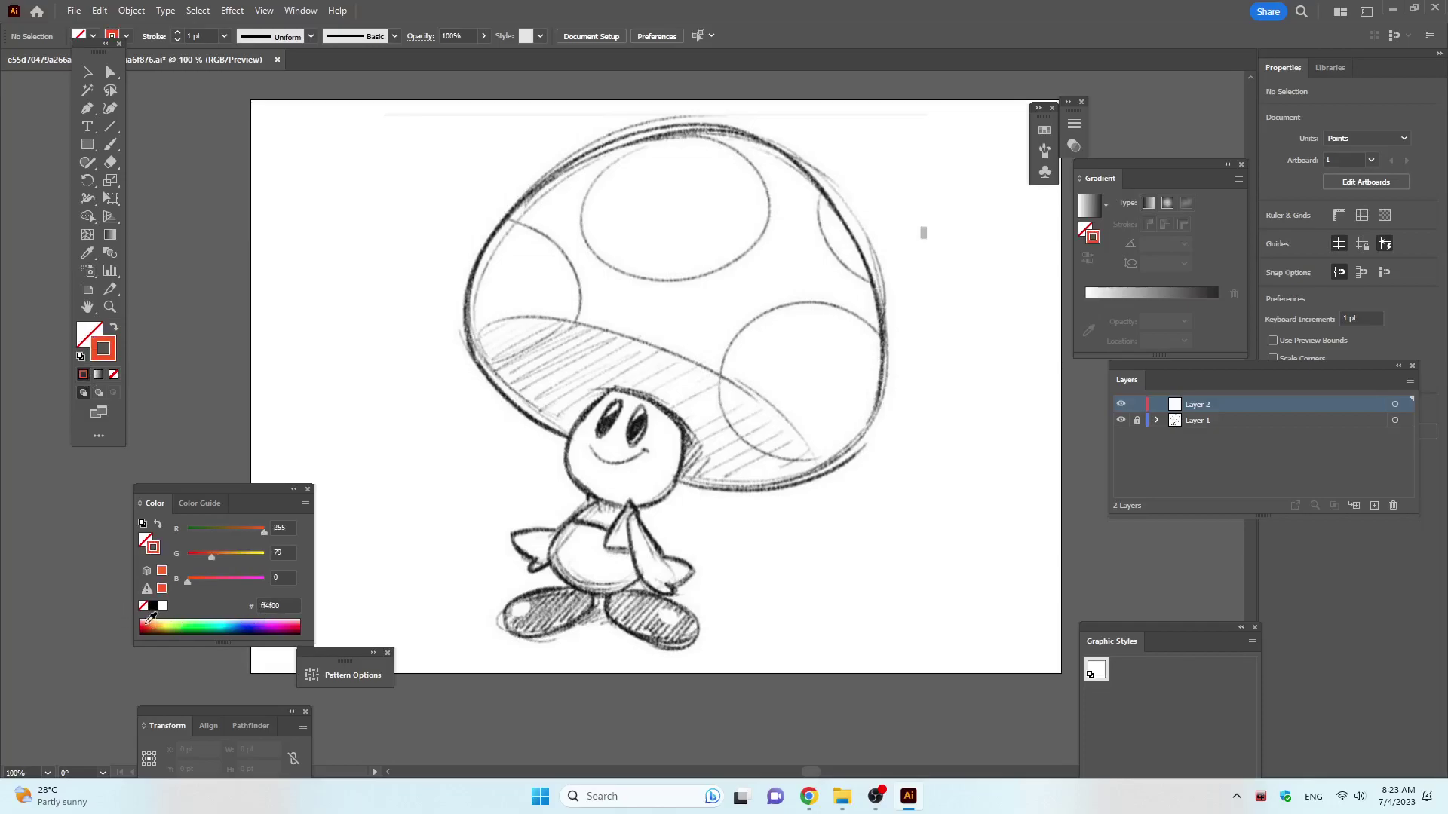
pyautogui.click(150, 620)
pyautogui.moveTo(149, 620); pyautogui.dragTo(145, 622)
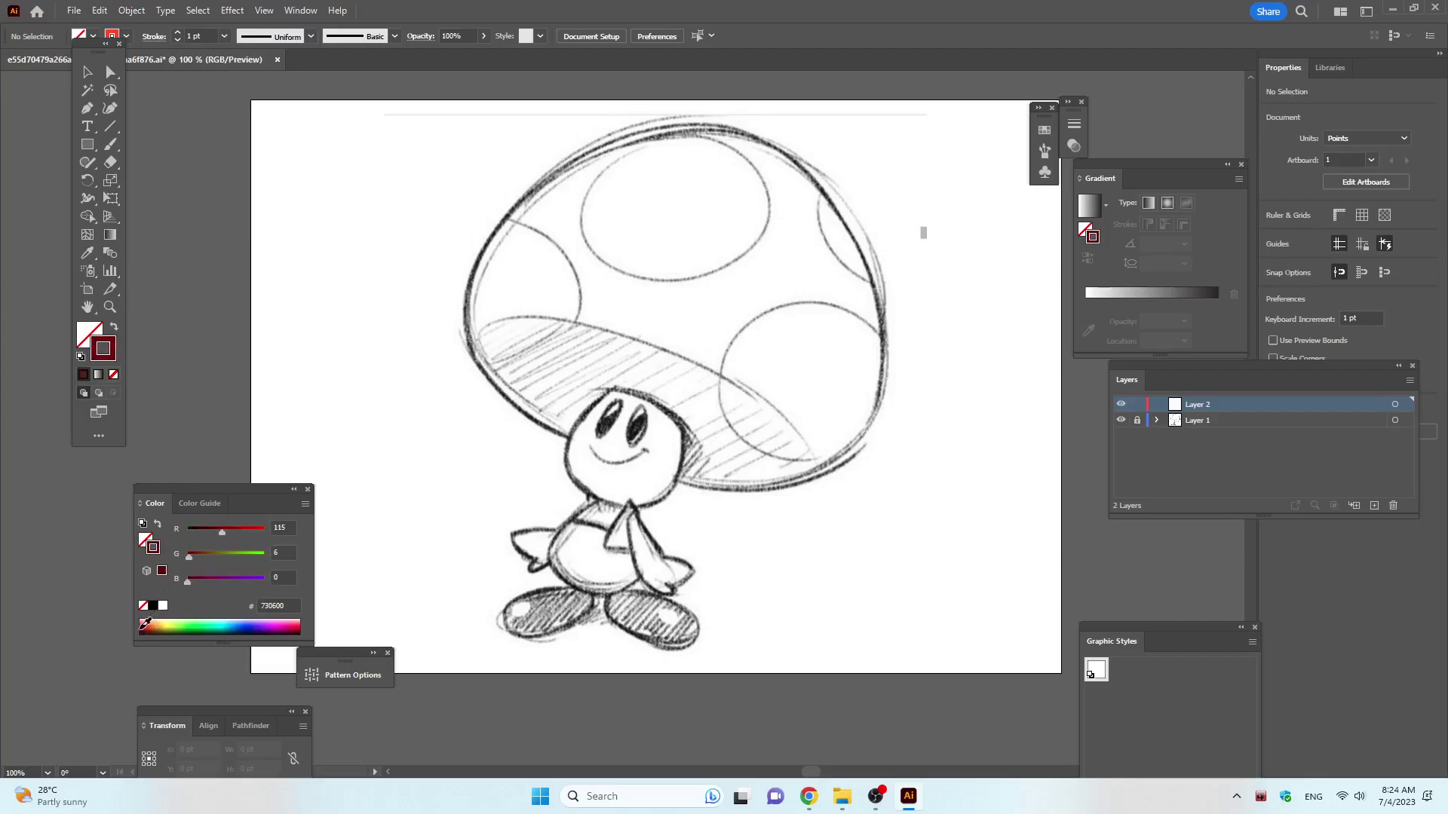
pyautogui.click(110, 107)
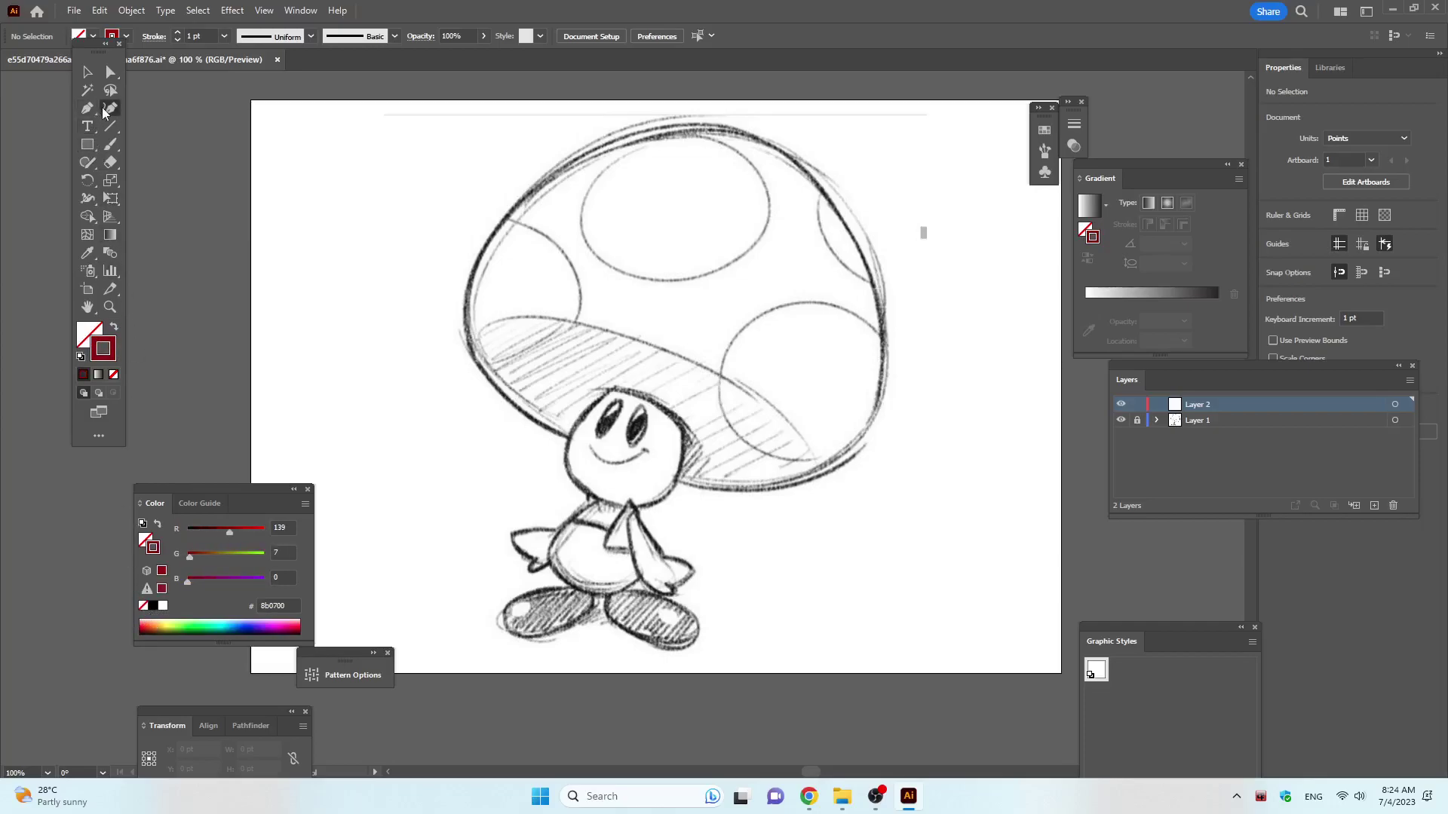
# Trace the cap outline with curvature points from beside the face, over the top and back underneath.
pyautogui.click(567, 439)
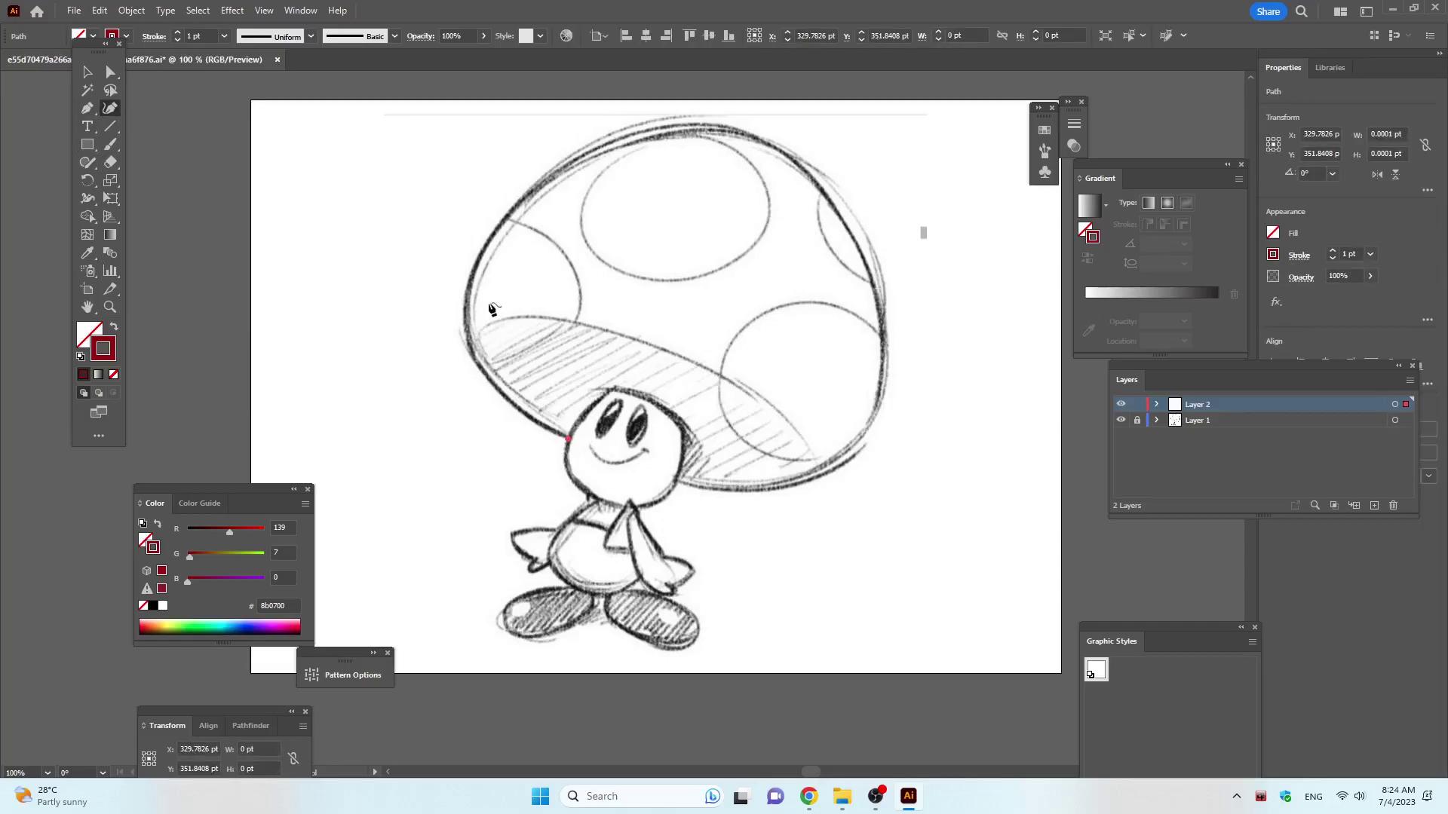
pyautogui.click(469, 344)
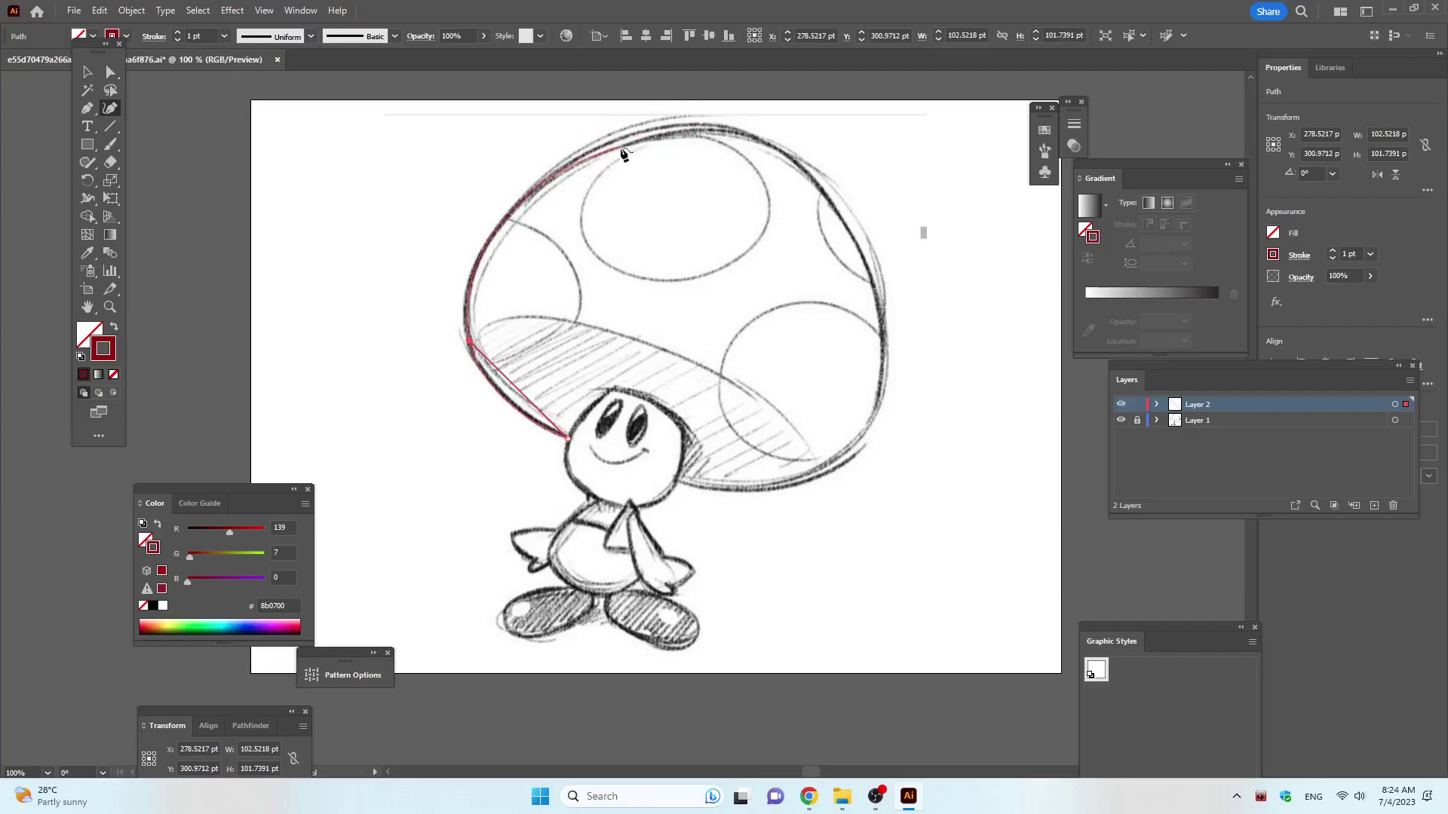
pyautogui.click(675, 129)
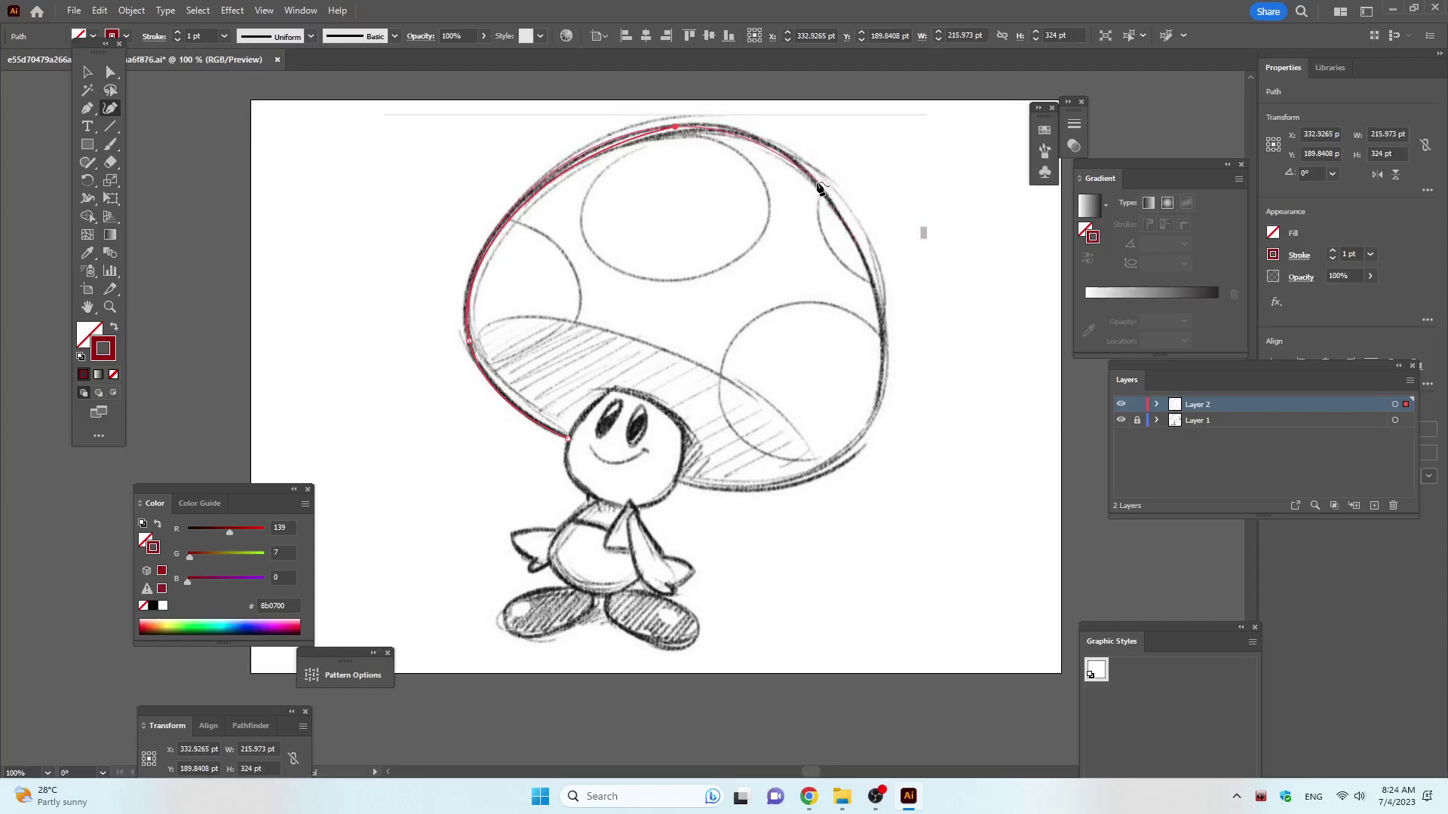
pyautogui.click(818, 181)
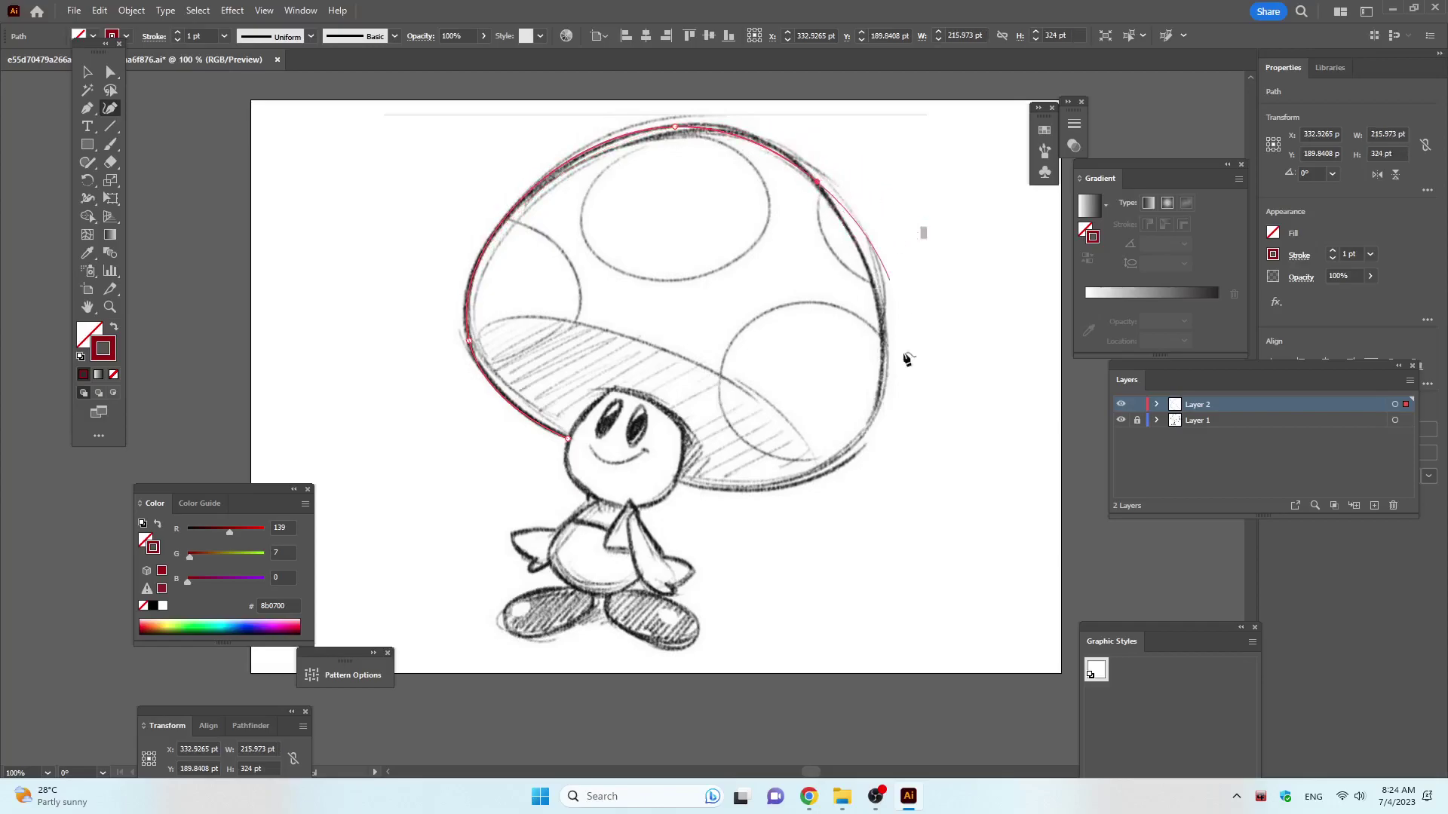
pyautogui.click(873, 421)
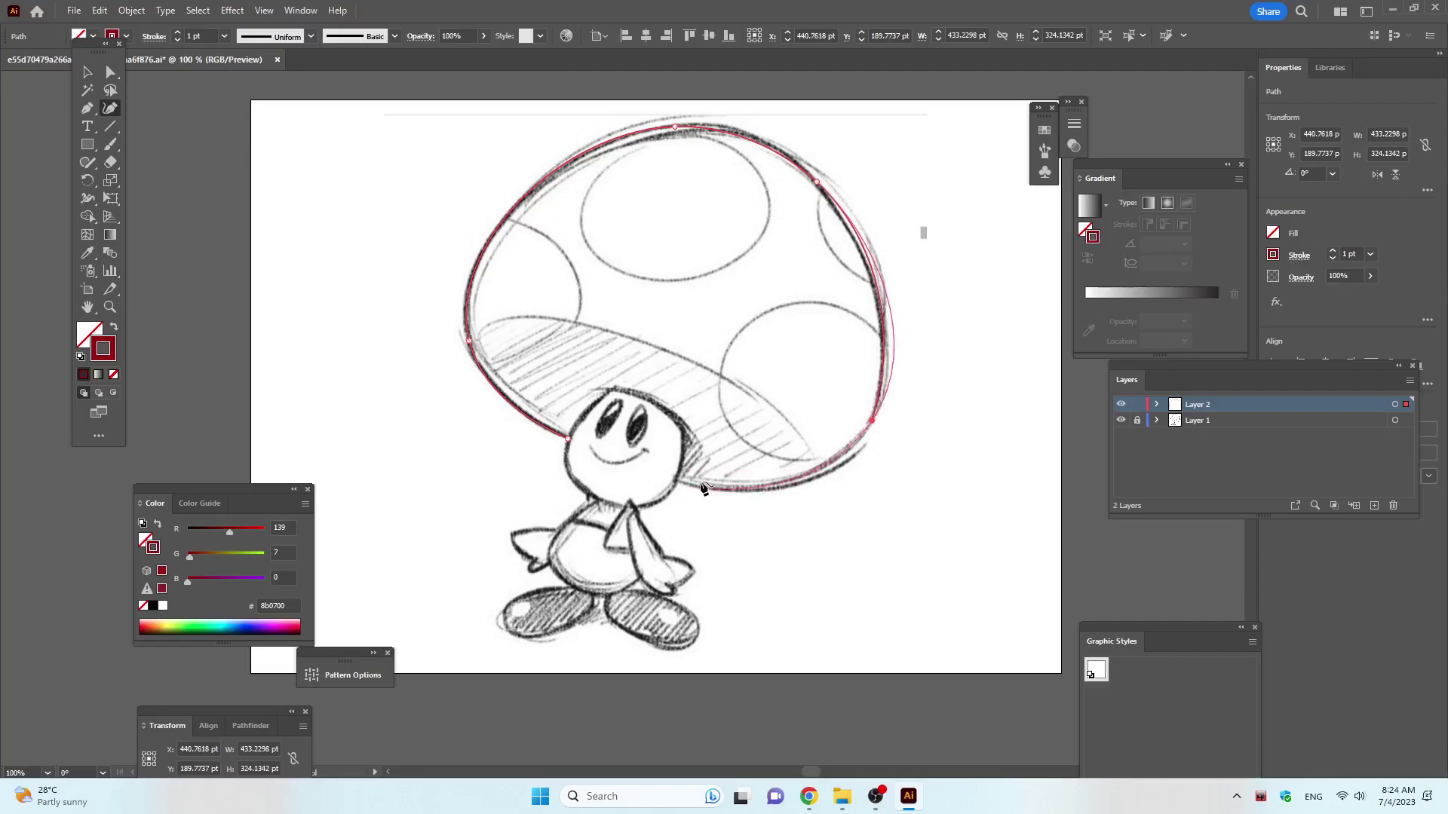
pyautogui.click(667, 479)
pyautogui.click(569, 442)
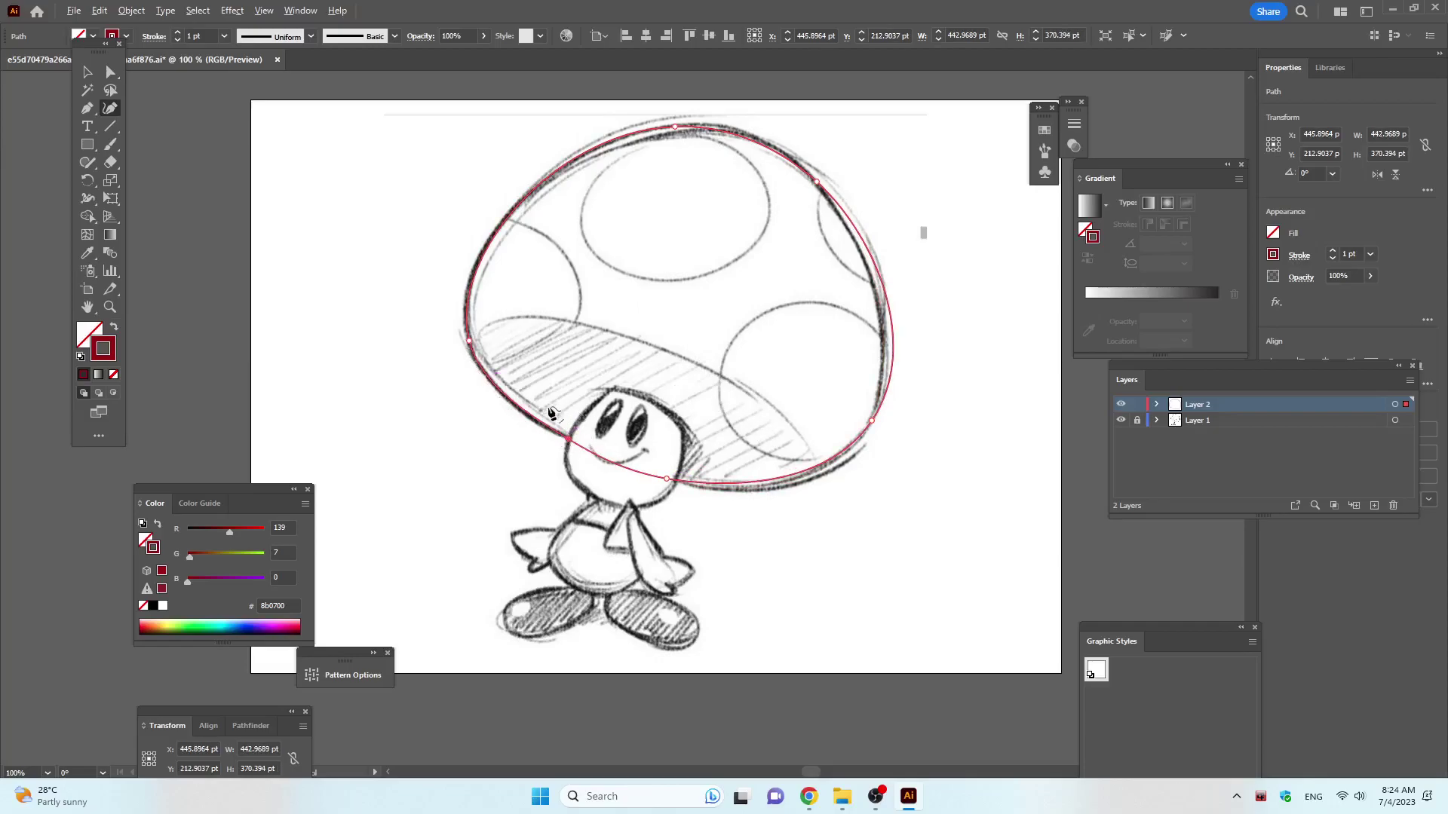
pyautogui.scroll(1, 548, 413)
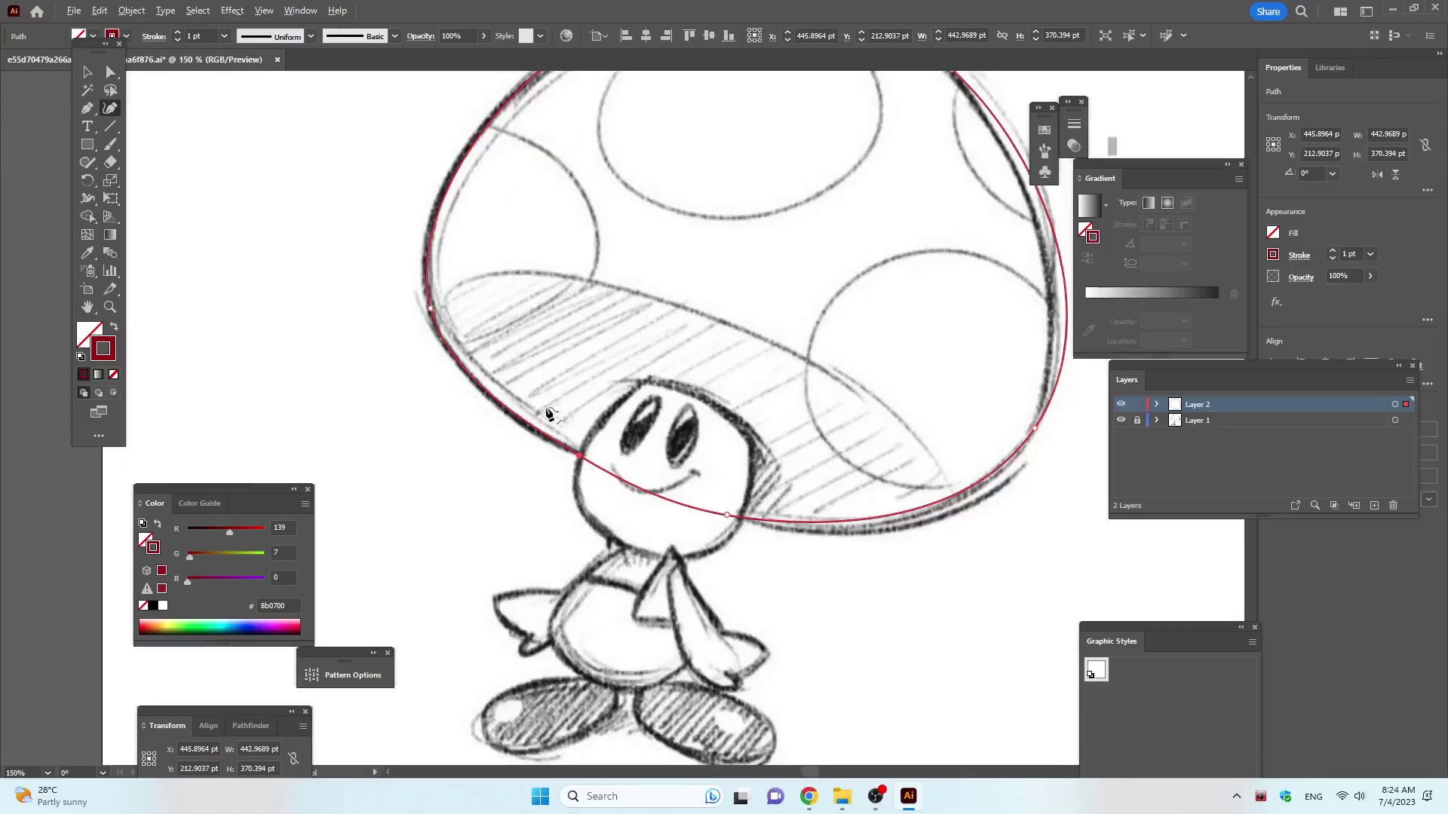
# Draw an ellipse across the cap's underside, tilted and flattened to the cap's angle.
pyautogui.click(95, 150)
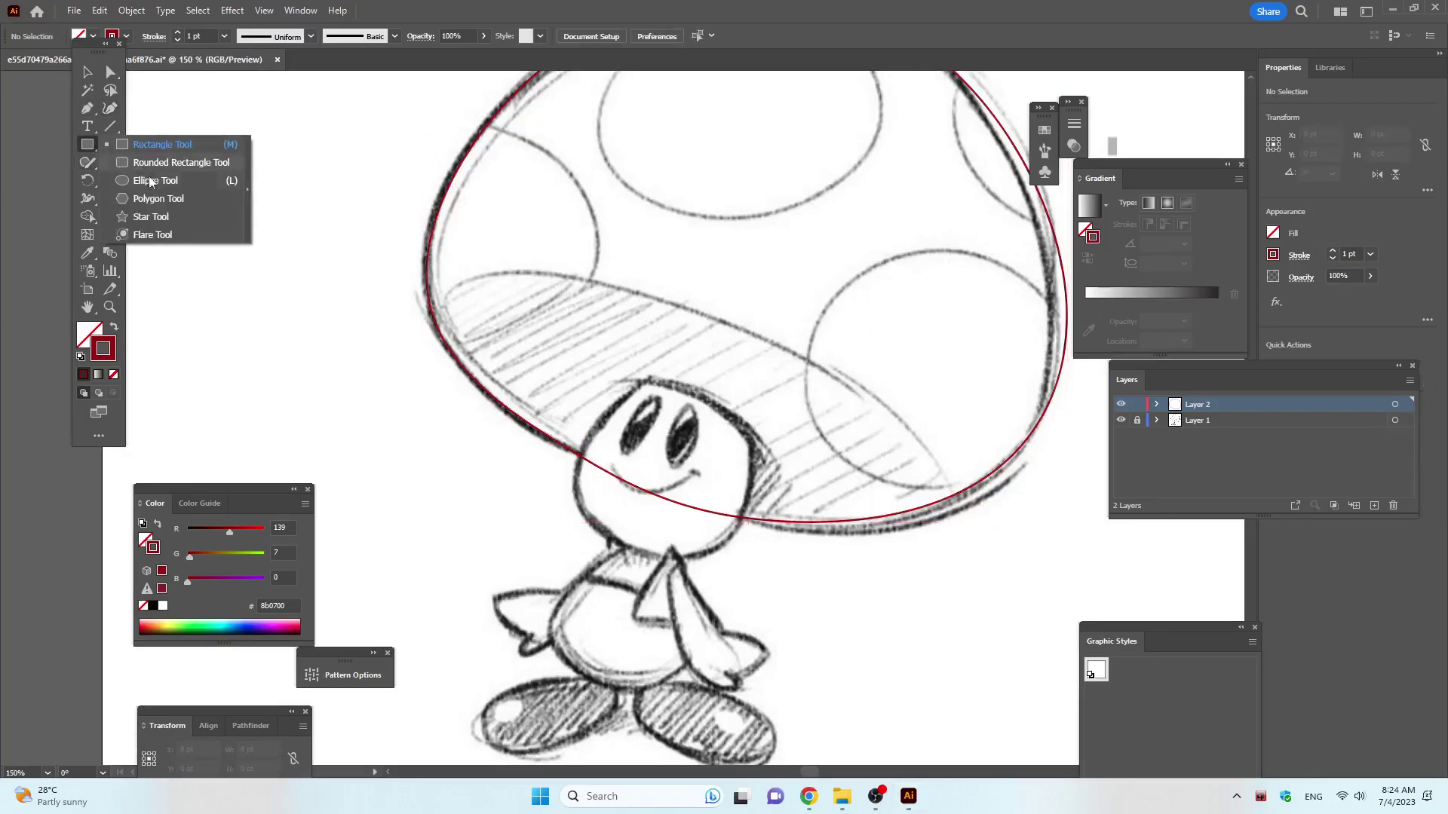
pyautogui.click(200, 181)
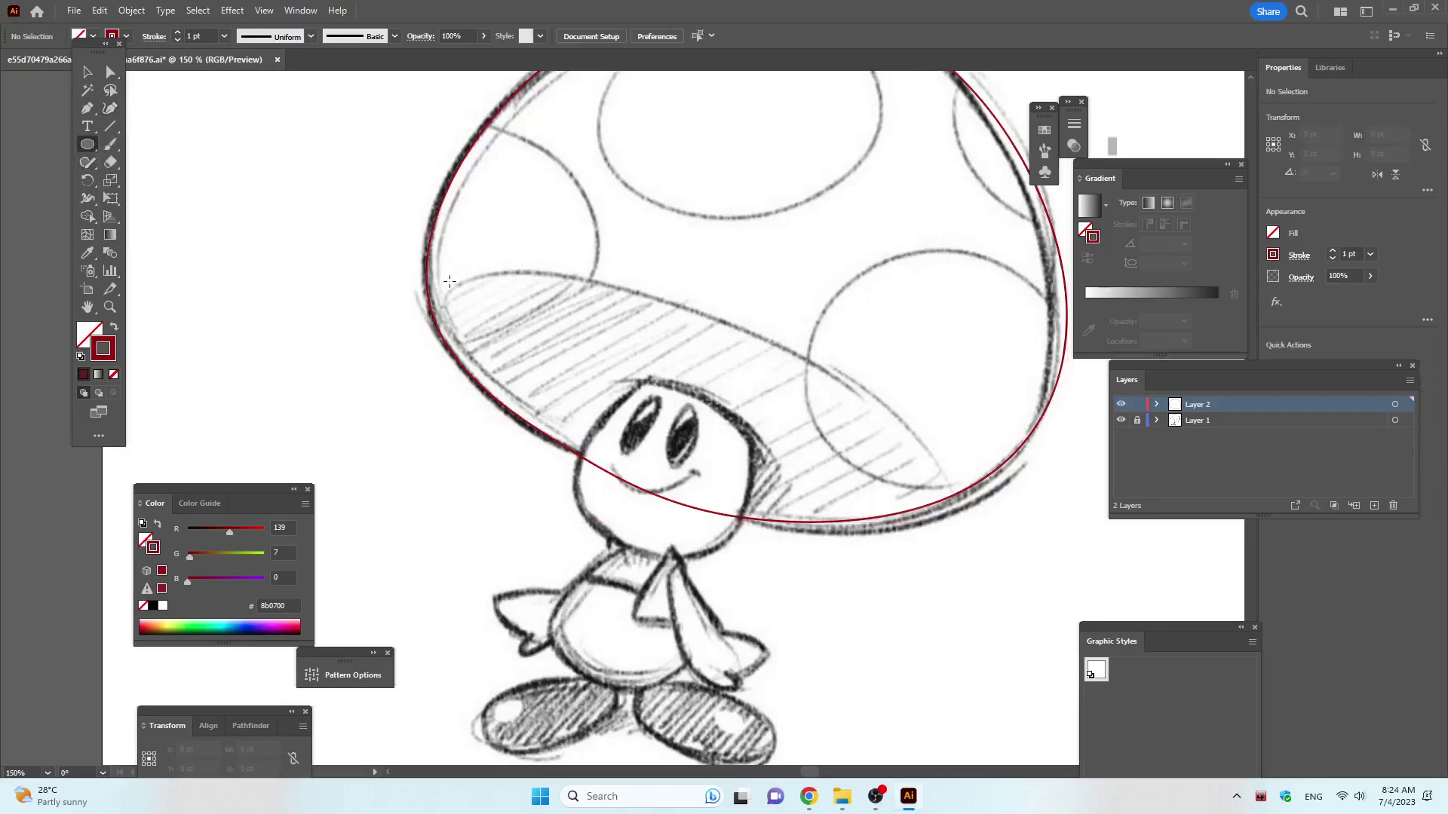
pyautogui.moveTo(450, 281)
pyautogui.mouseDown()
pyautogui.moveTo(974, 512)
pyautogui.moveTo(977, 499)
pyautogui.mouseUp()
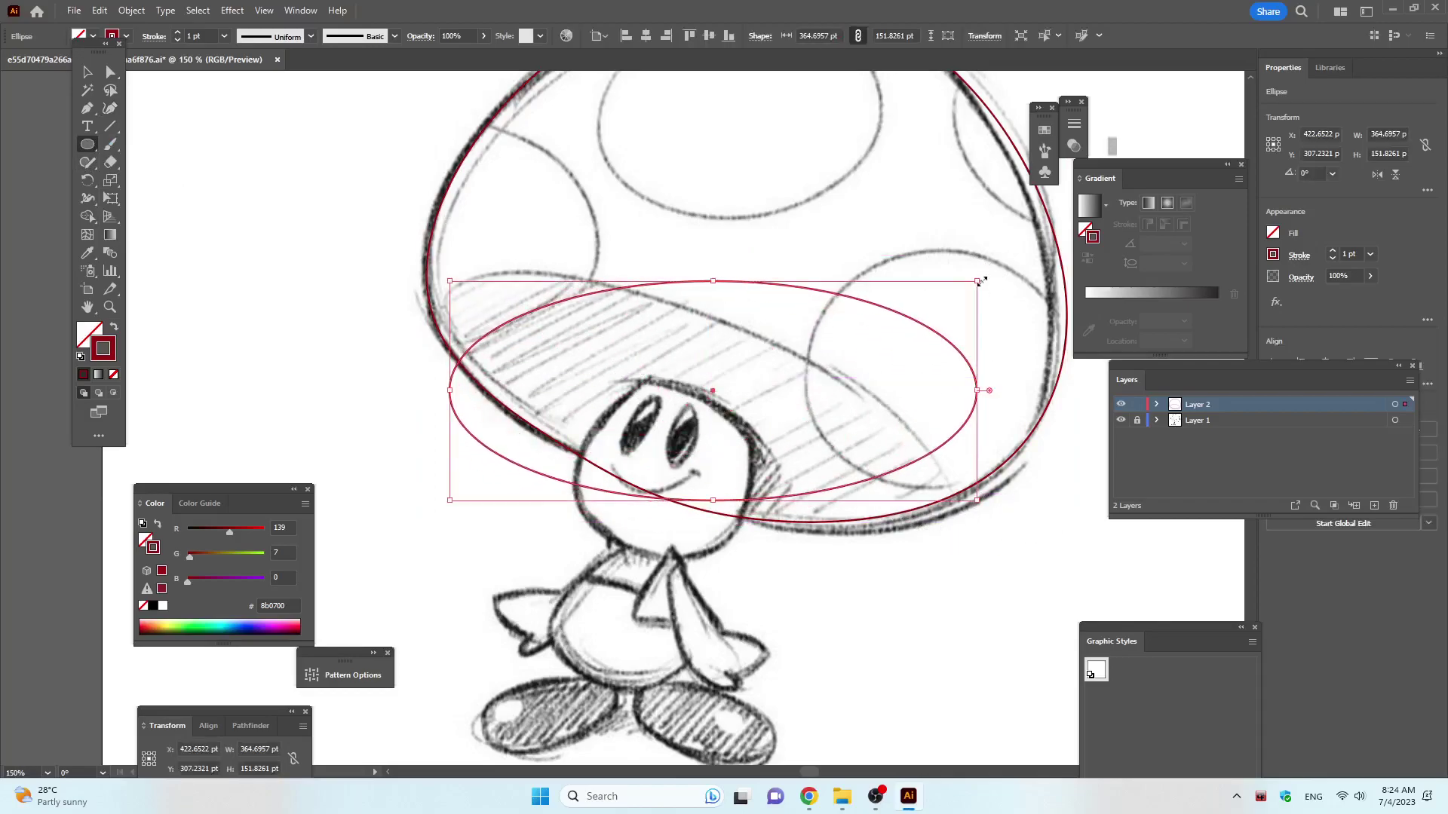
pyautogui.moveTo(977, 273)
pyautogui.mouseDown()
pyautogui.moveTo(975, 381)
pyautogui.moveTo(961, 363)
pyautogui.mouseUp()
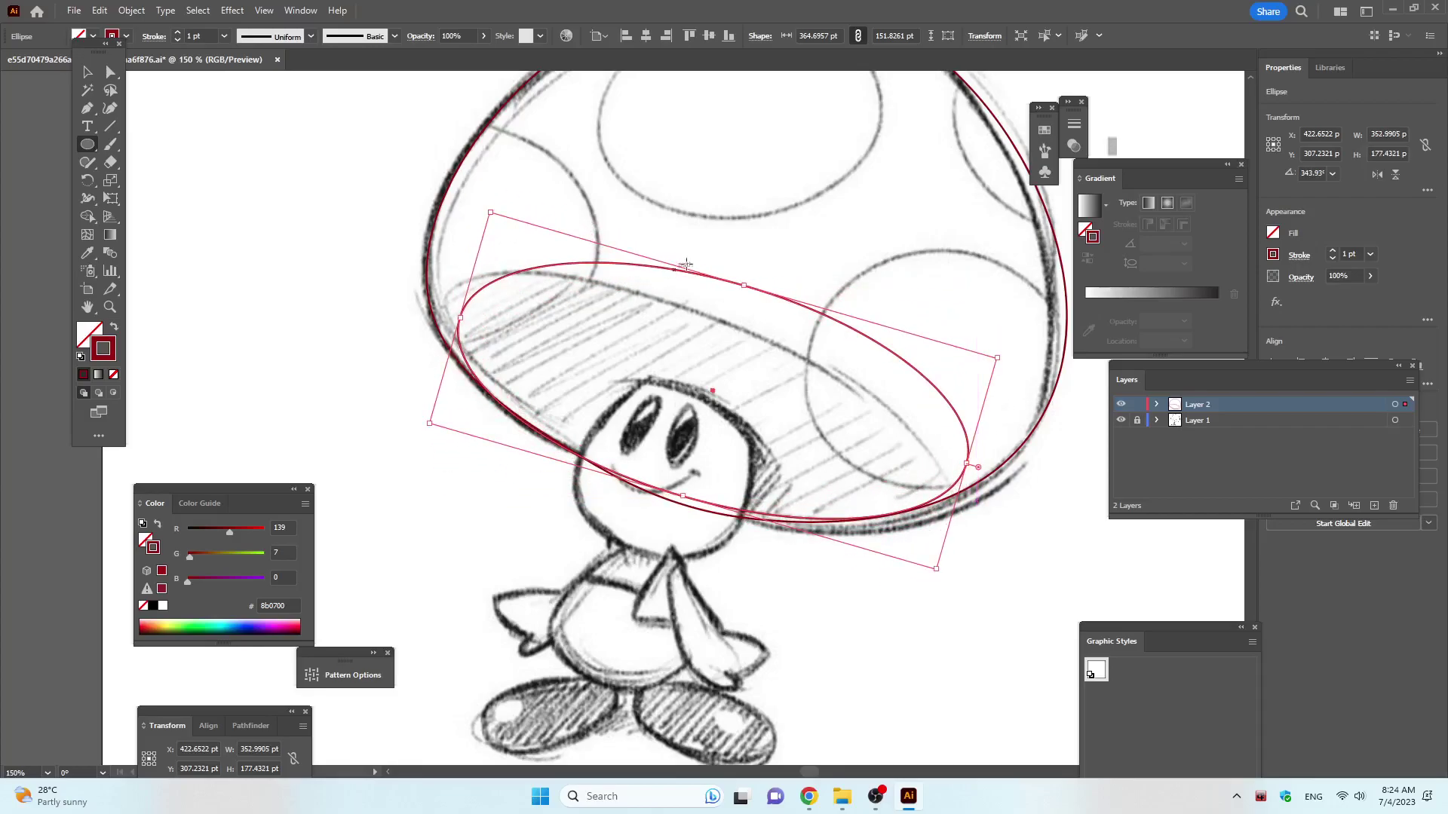
pyautogui.moveTo(743, 287); pyautogui.dragTo(738, 347)
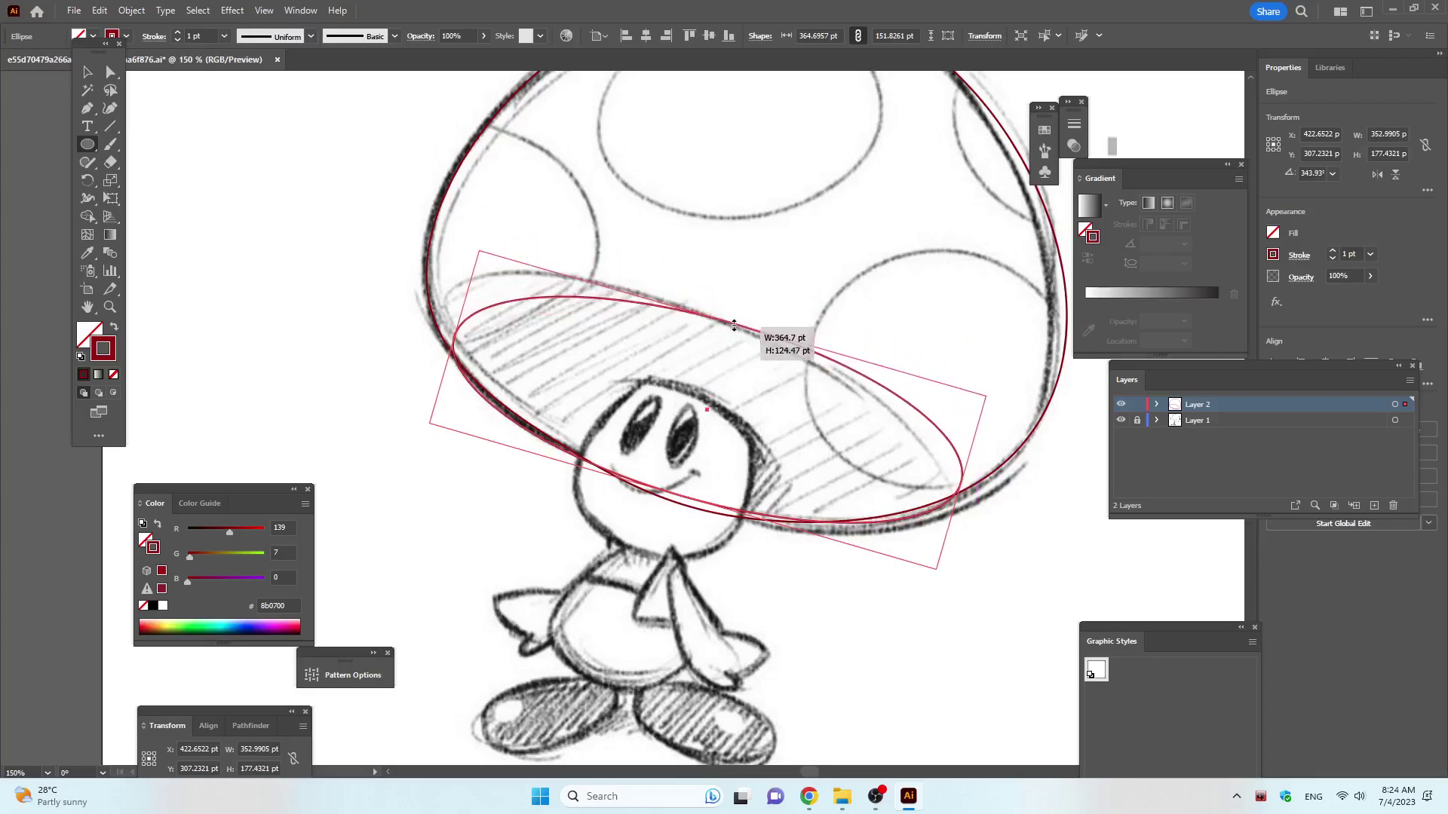
pyautogui.moveTo(738, 347); pyautogui.dragTo(732, 322)
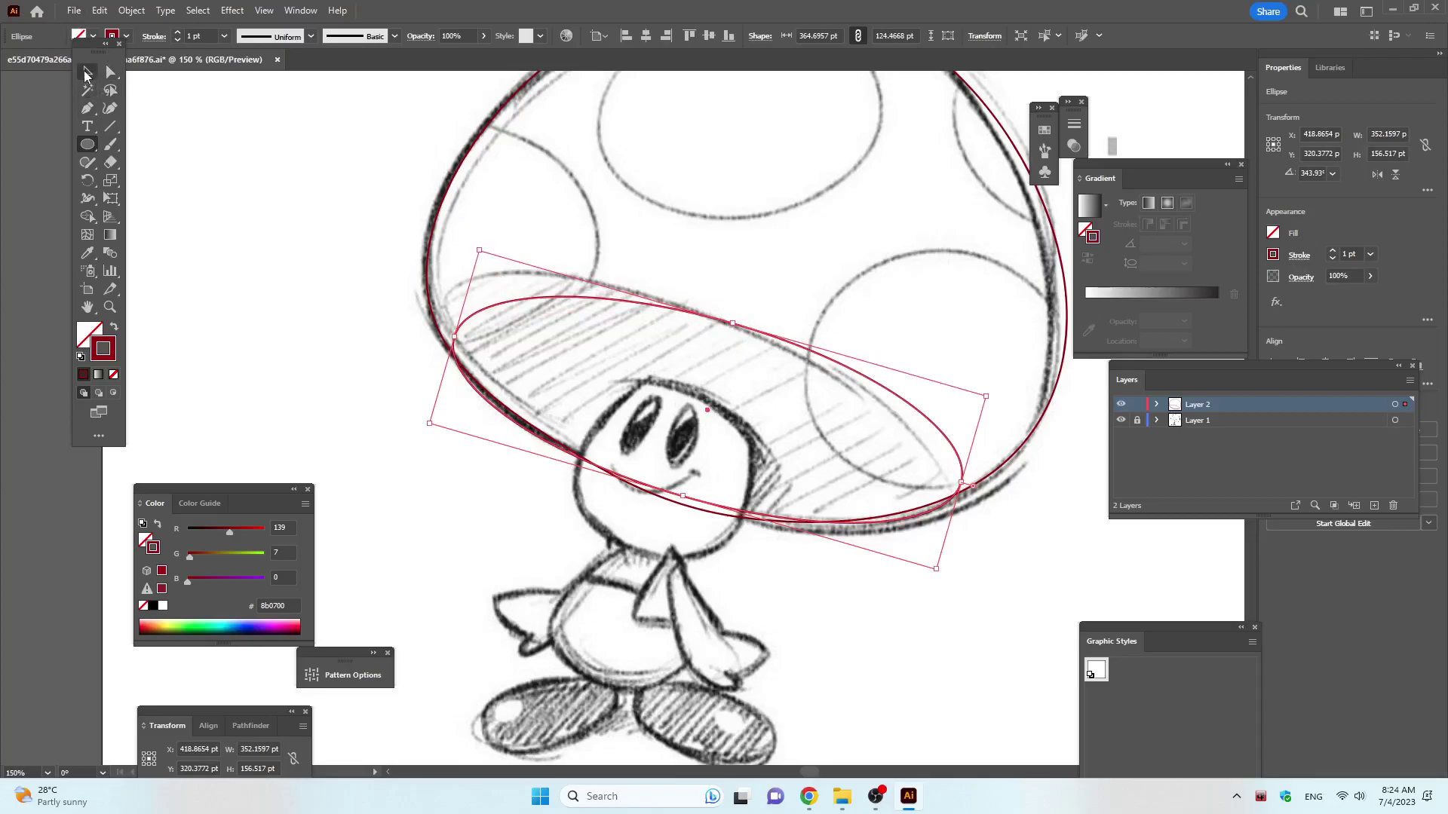
# Move, rotate and resize the underside ellipse until it fits the cap rim.
pyautogui.click(88, 71)
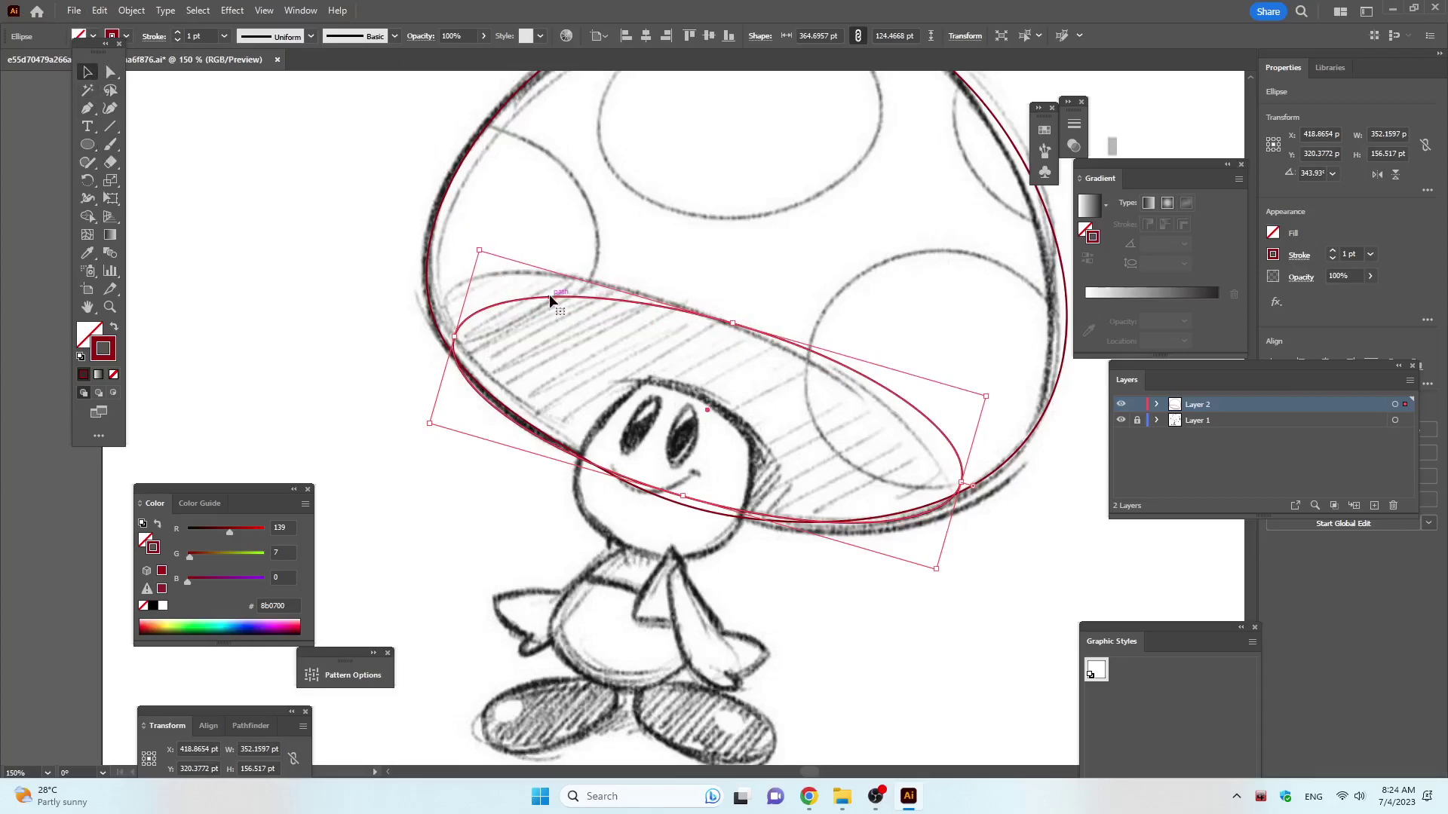
pyautogui.moveTo(549, 295); pyautogui.dragTo(543, 270)
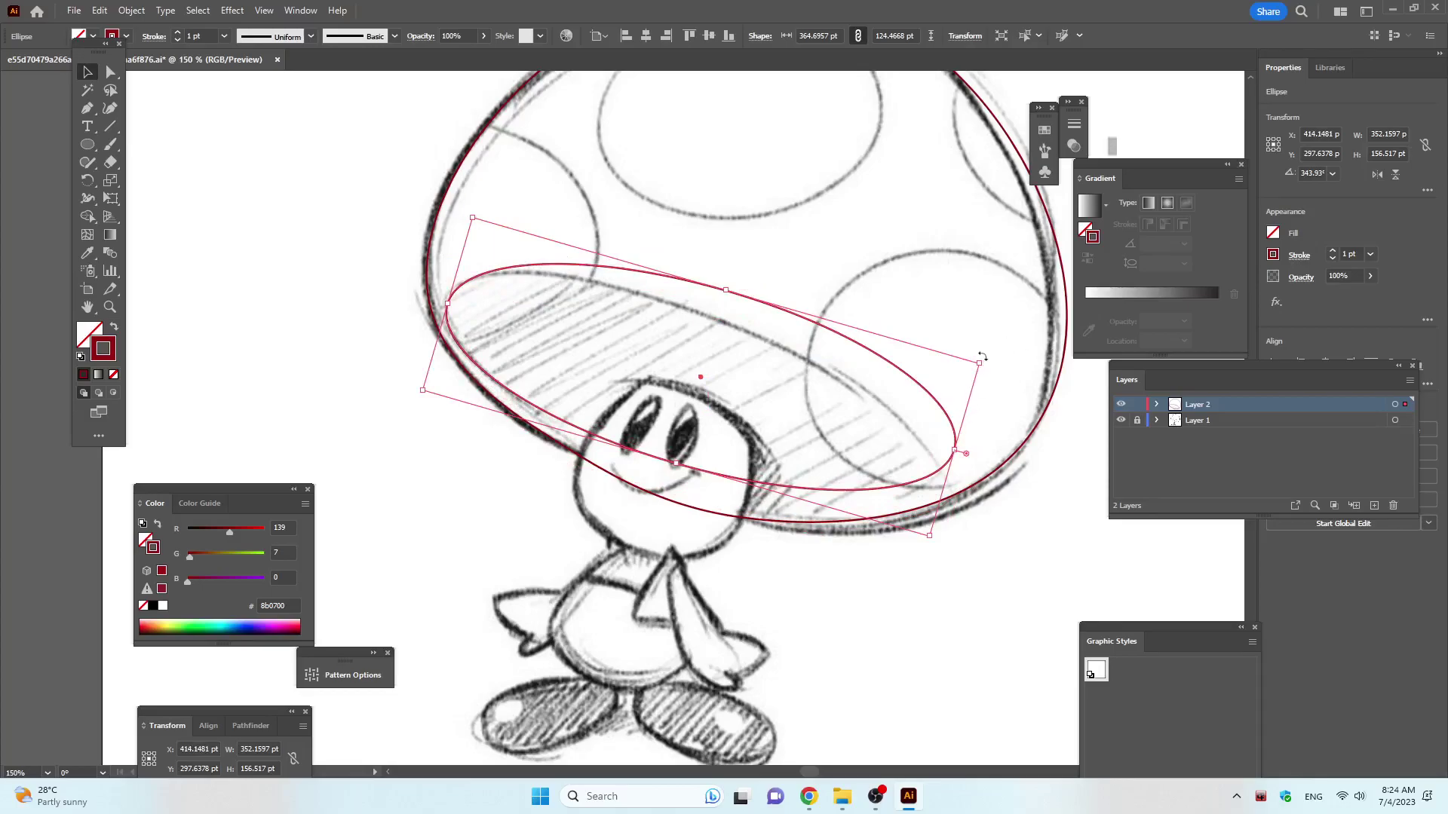
pyautogui.moveTo(983, 356); pyautogui.dragTo(984, 388)
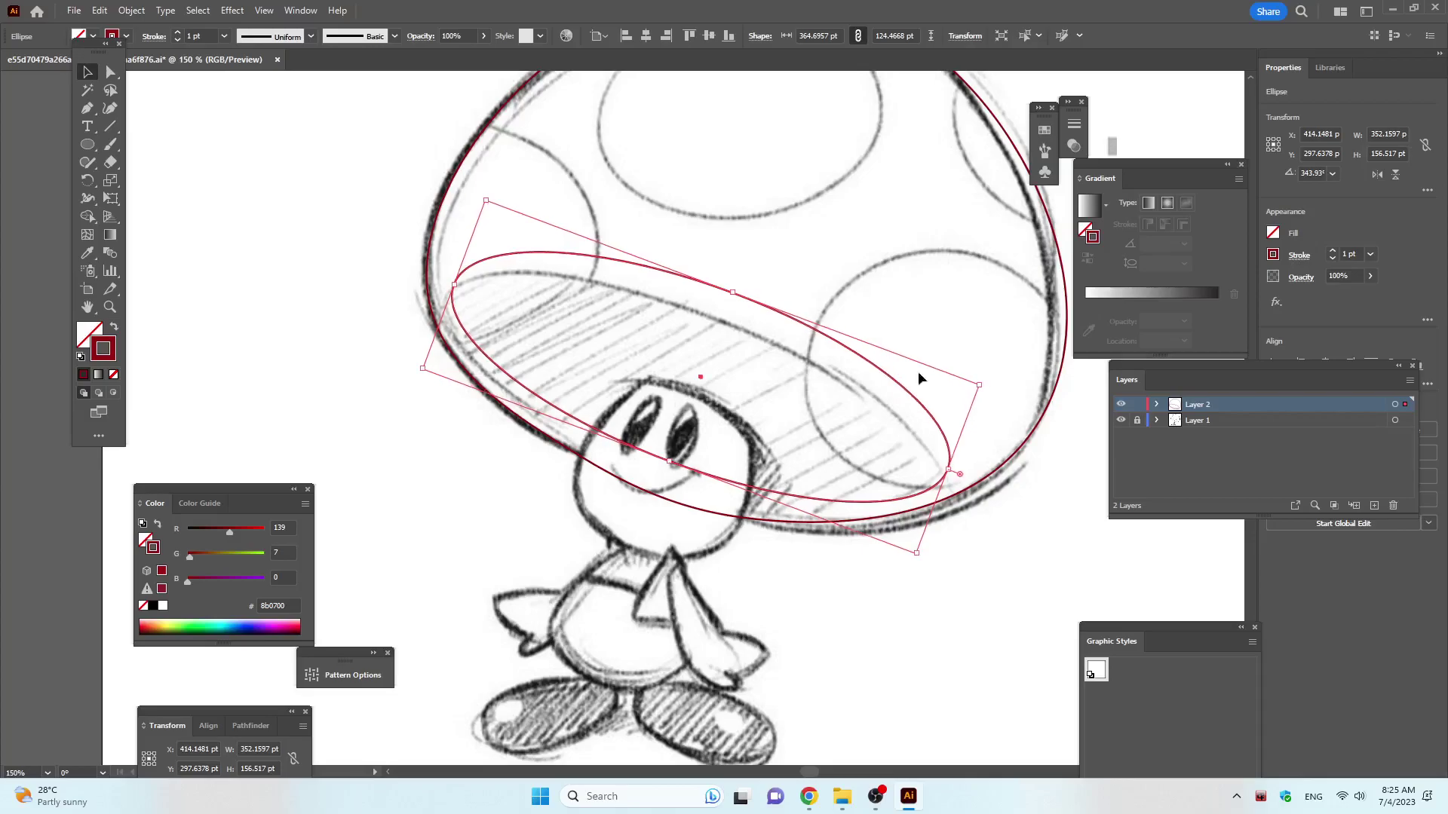
pyautogui.click(794, 314)
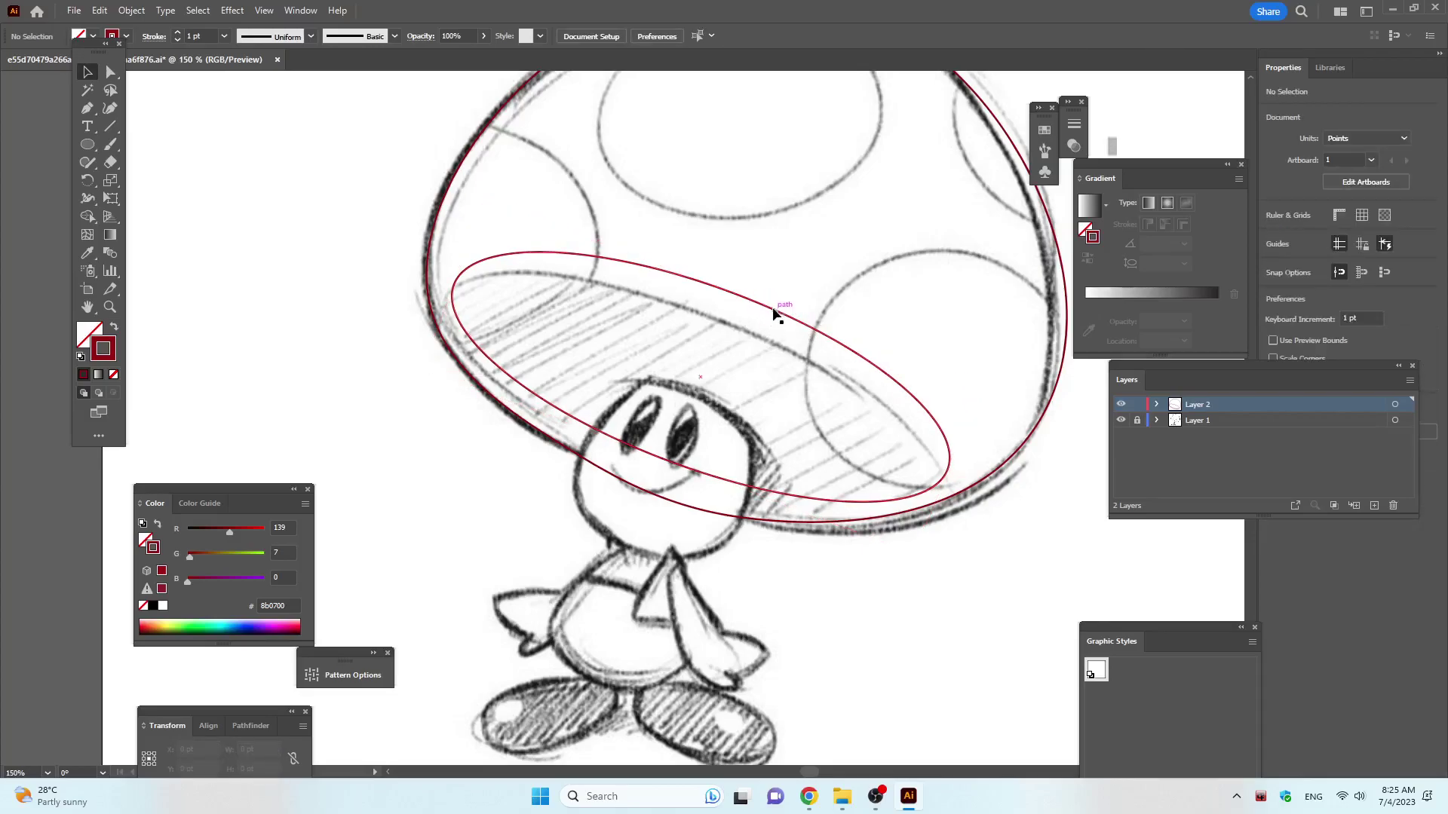
pyautogui.click(775, 312)
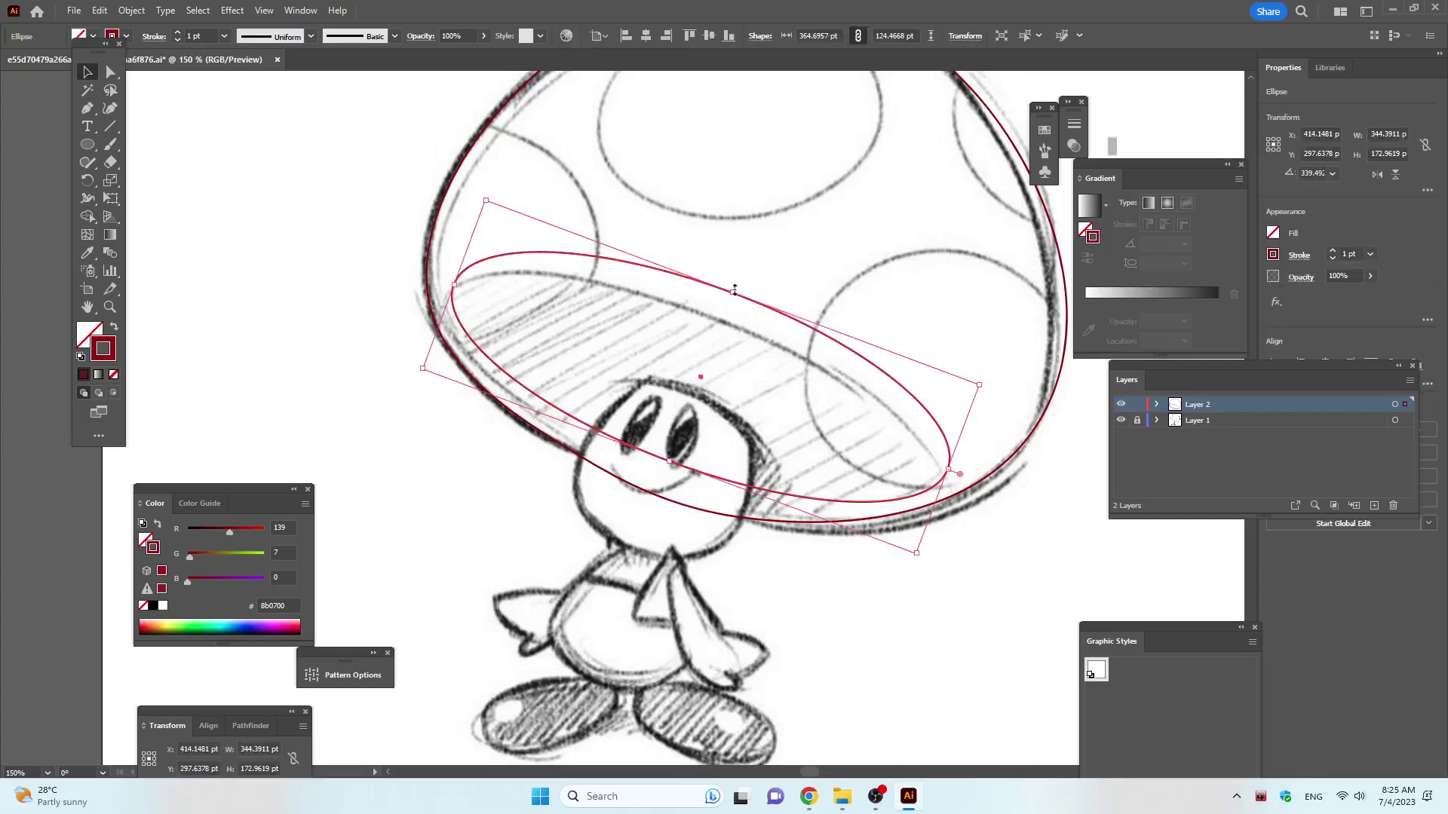
pyautogui.moveTo(734, 293); pyautogui.dragTo(741, 325)
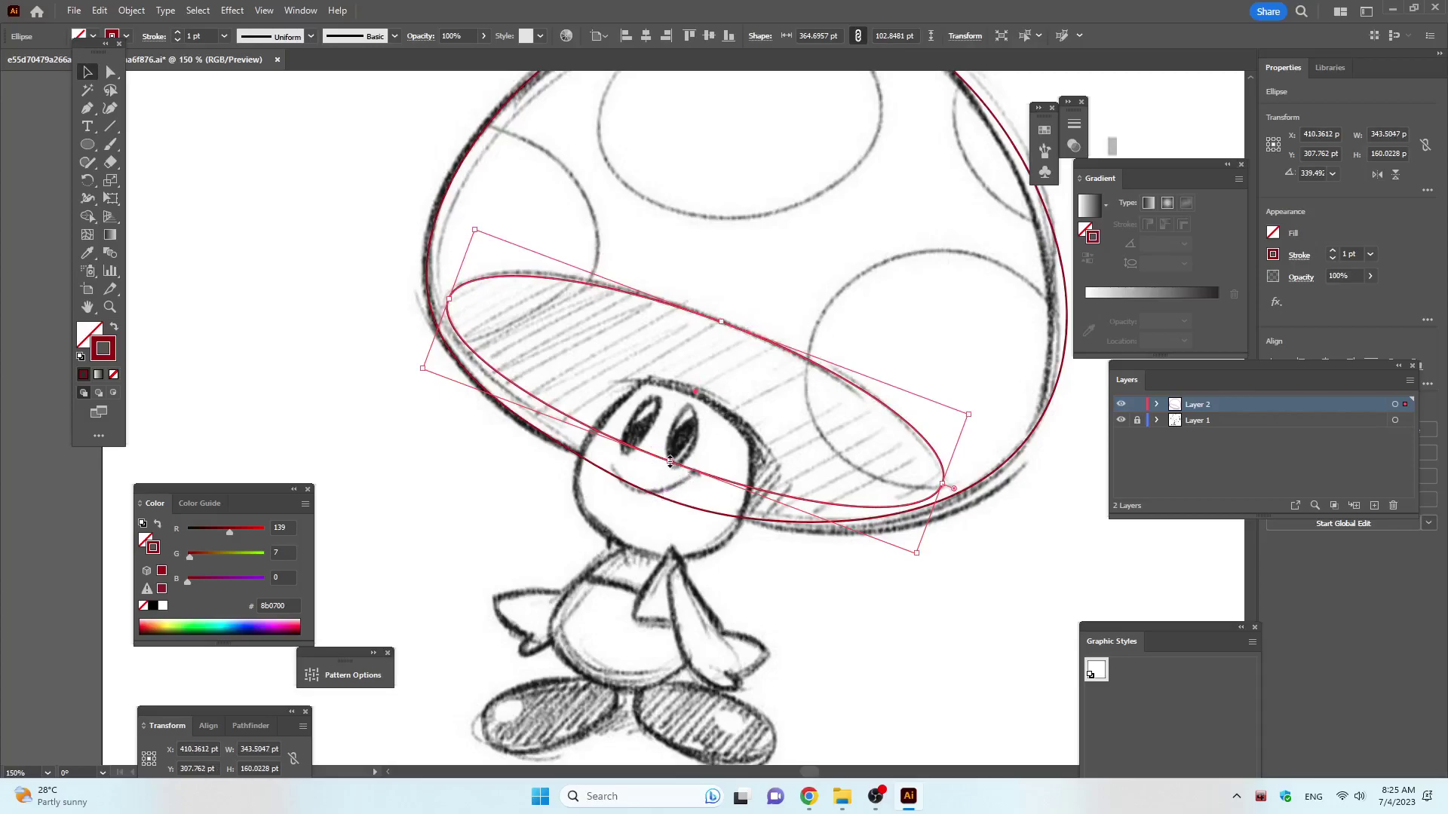
pyautogui.moveTo(669, 463)
pyautogui.mouseDown()
pyautogui.moveTo(667, 485)
pyautogui.moveTo(666, 472)
pyautogui.mouseUp()
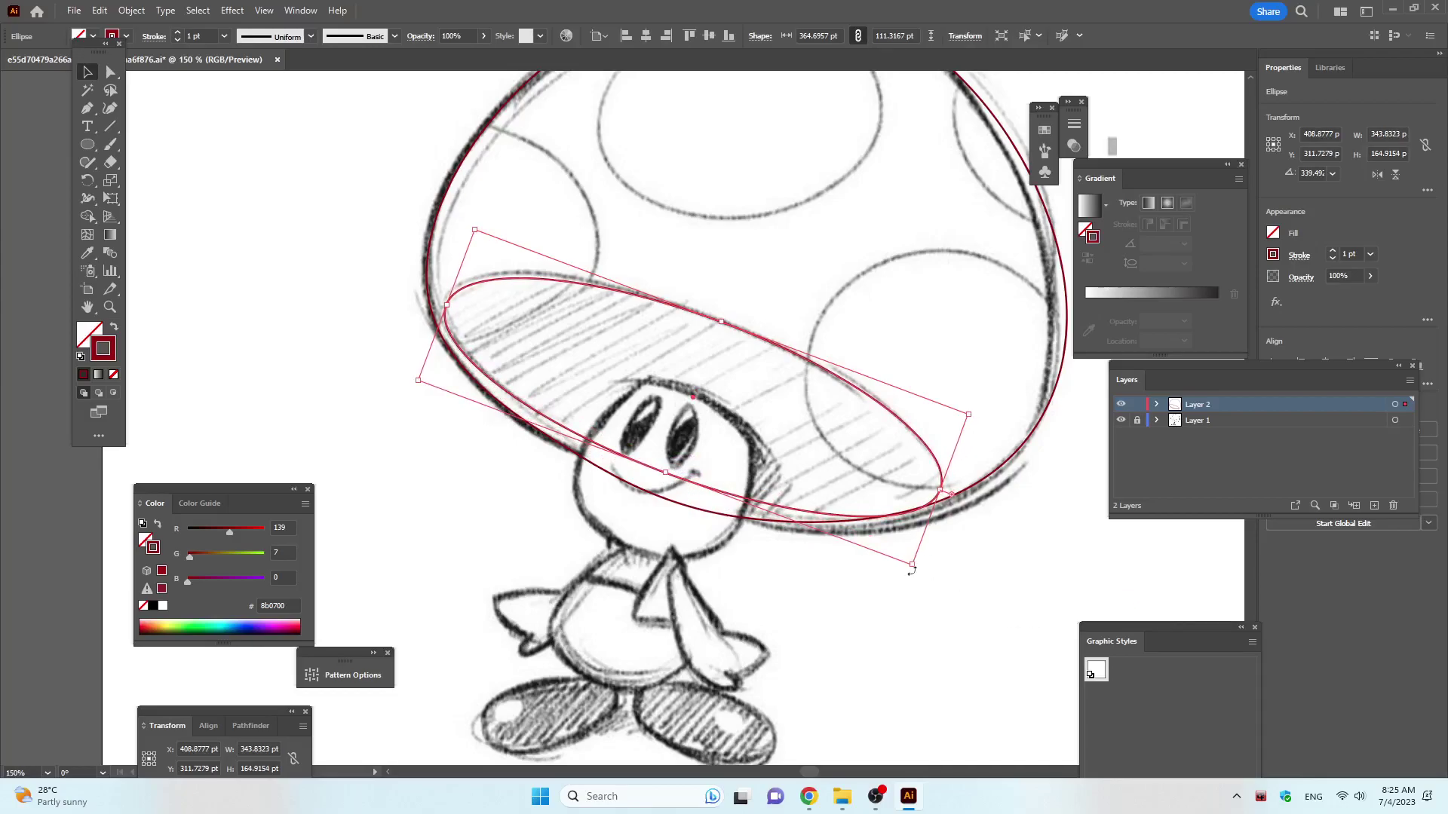
pyautogui.moveTo(914, 565); pyautogui.dragTo(910, 556)
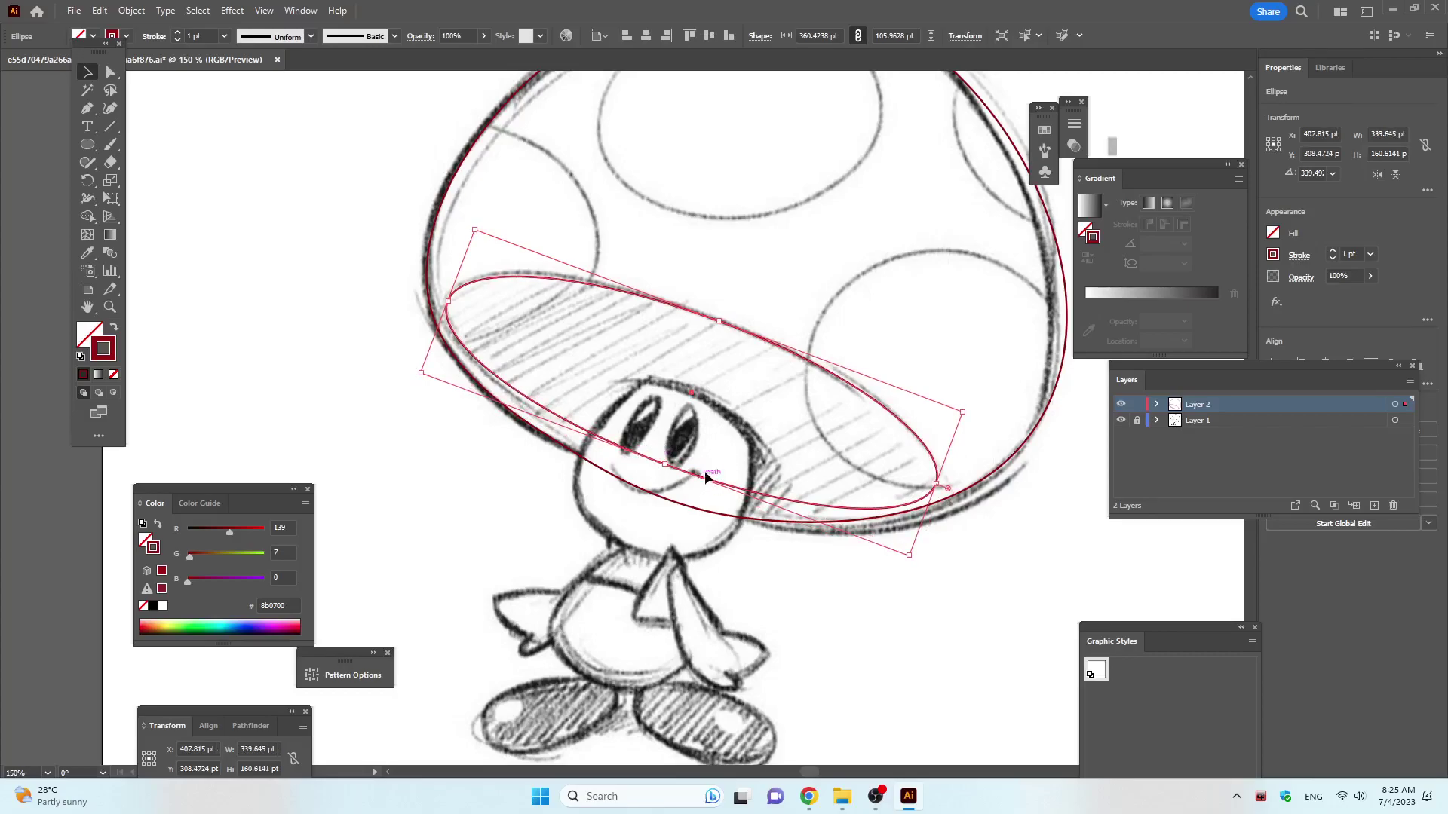
pyautogui.moveTo(667, 466); pyautogui.dragTo(664, 471)
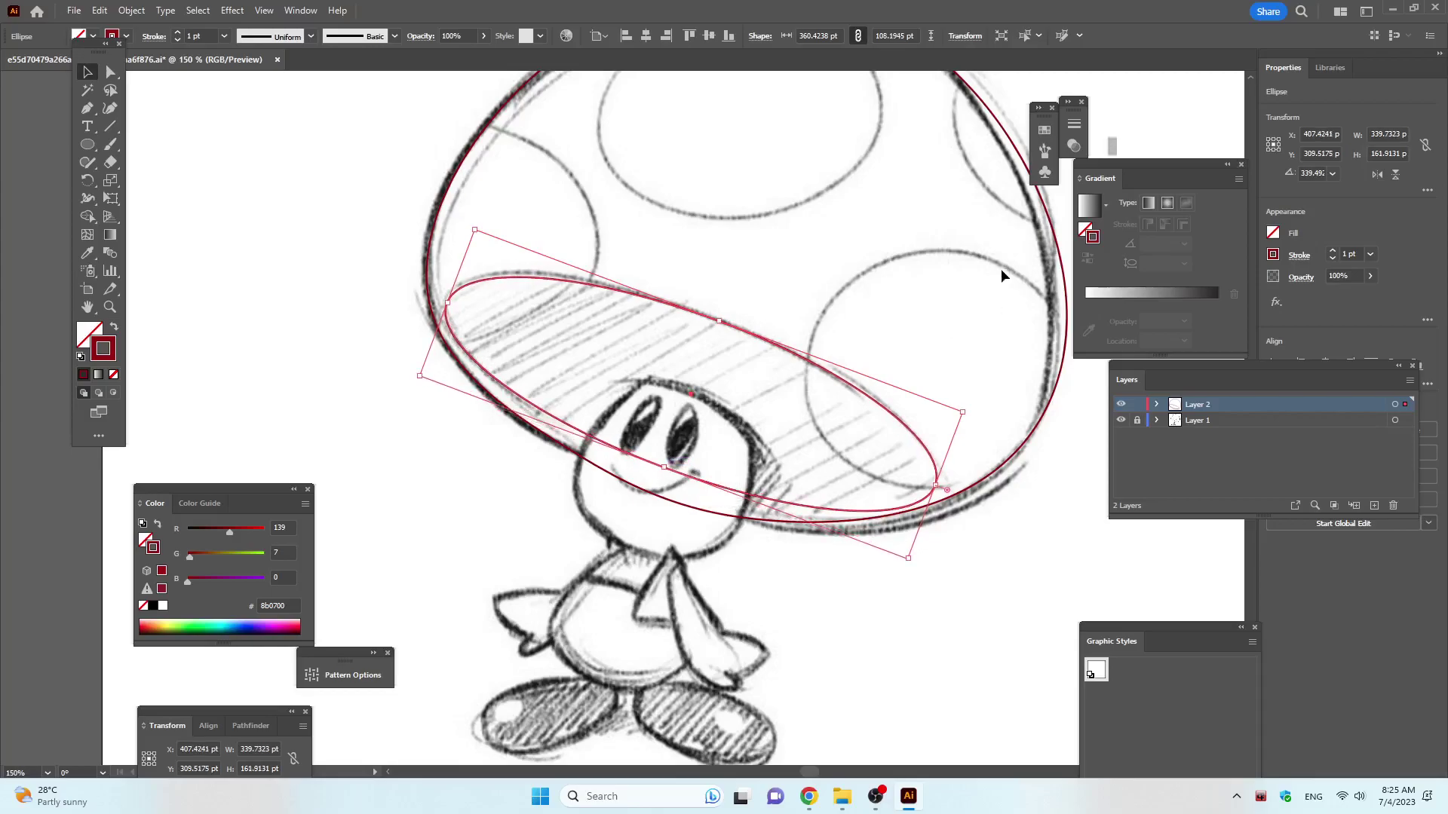
pyautogui.click(891, 243)
# Draw a short diagonal curved line along the left spot's edge on the upper-left cap.
pyautogui.scroll(-1, 884, 235)
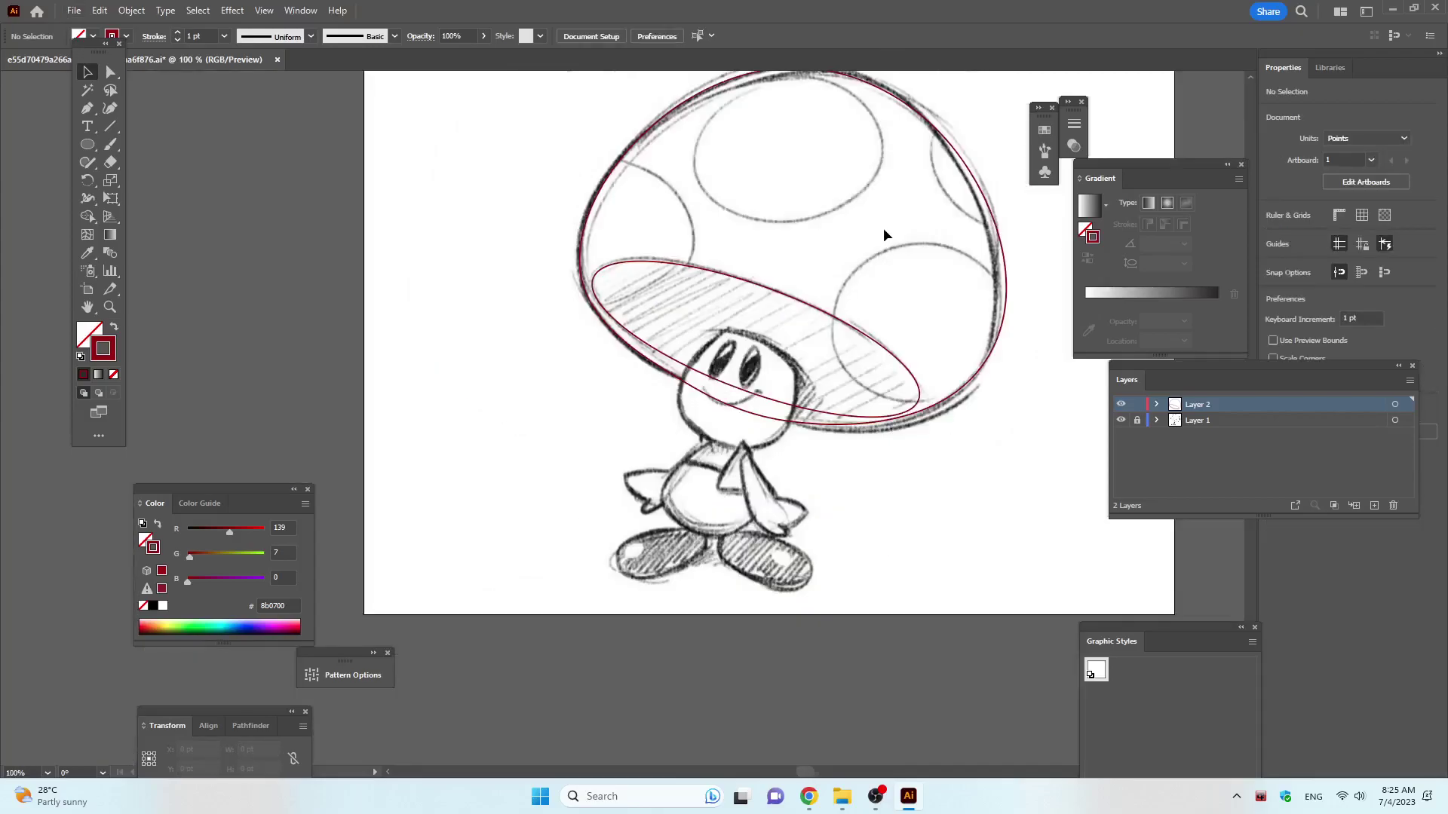
pyautogui.scroll(2, 792, 234)
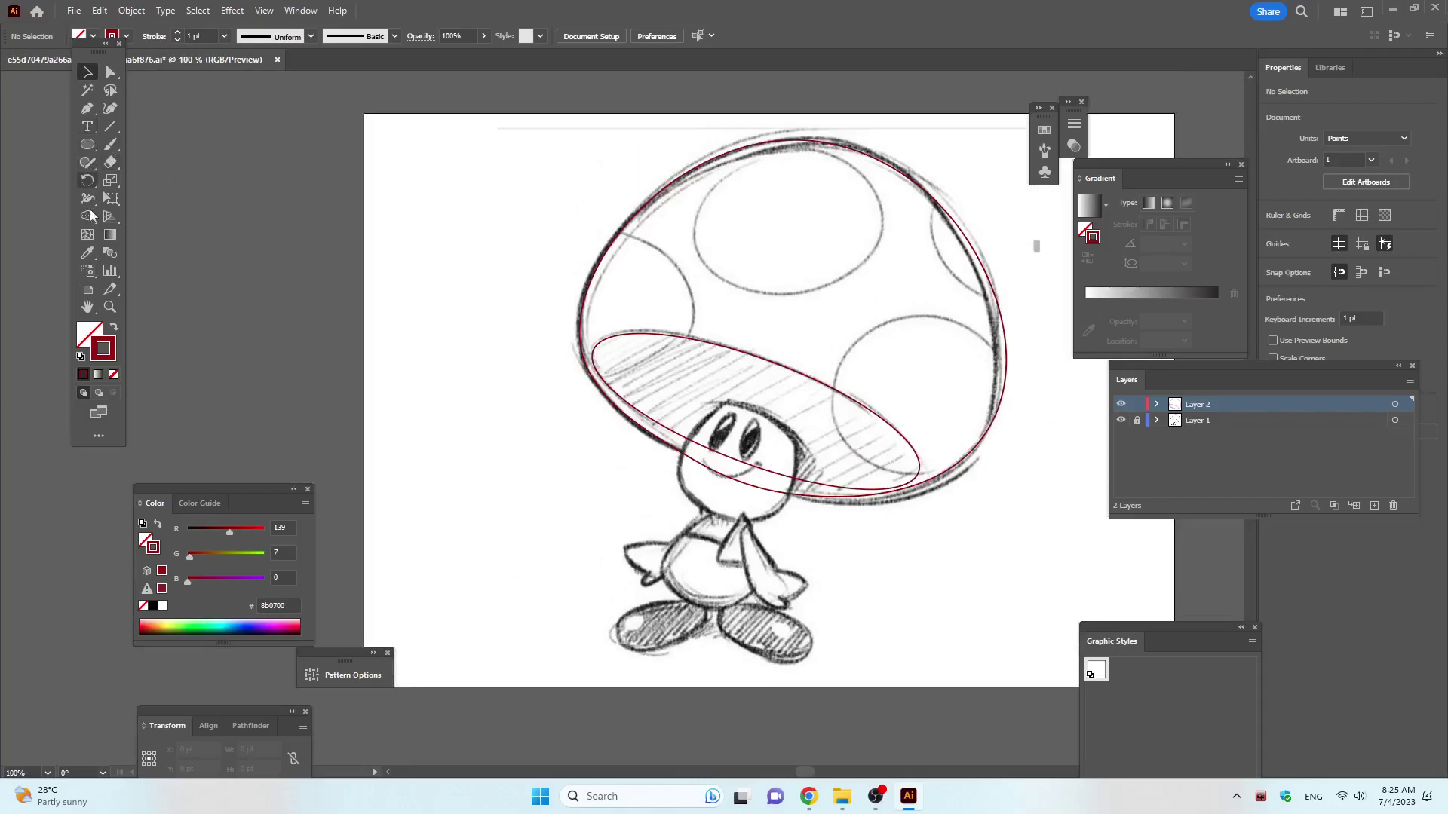
pyautogui.click(113, 109)
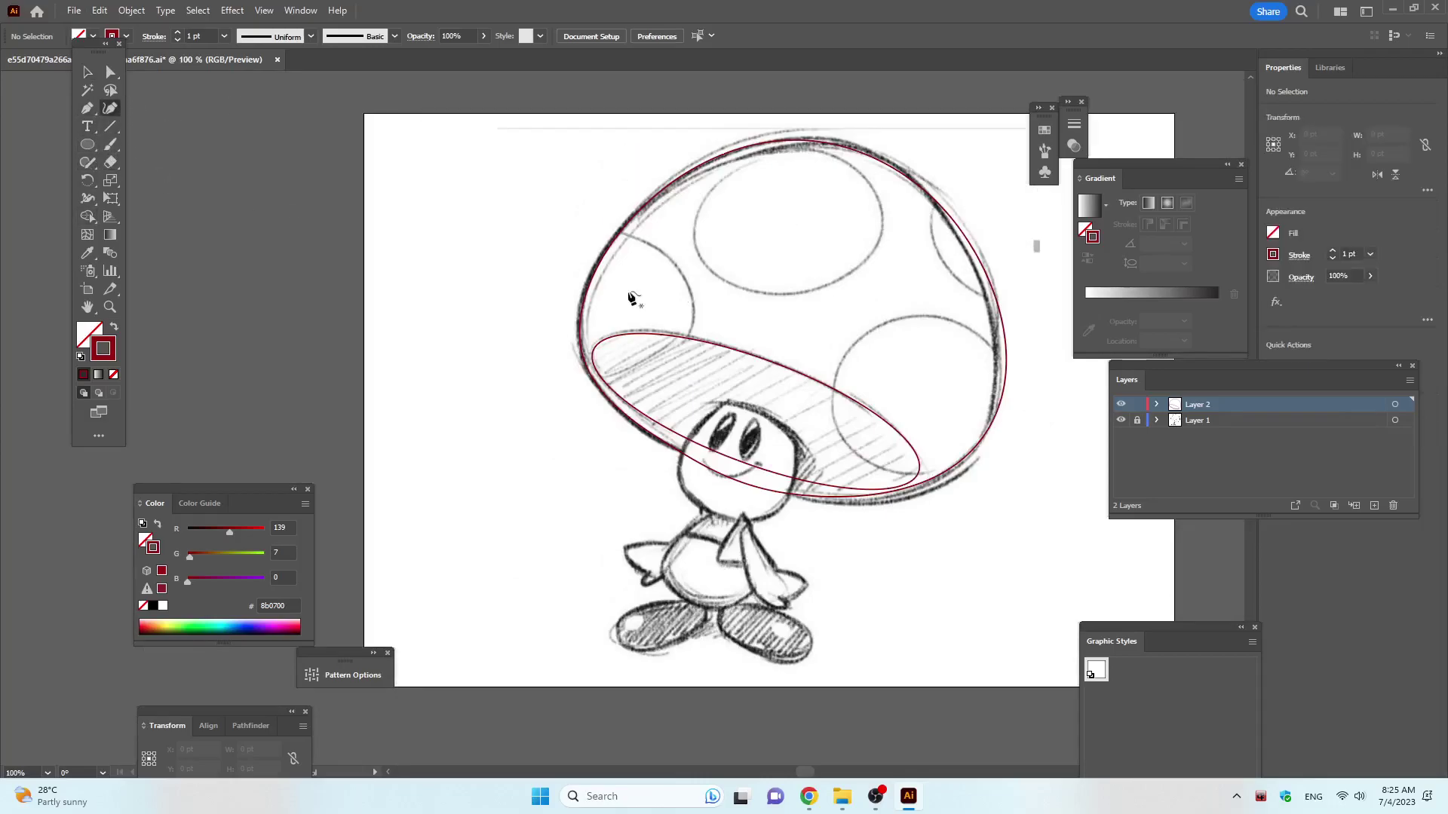
pyautogui.click(622, 232)
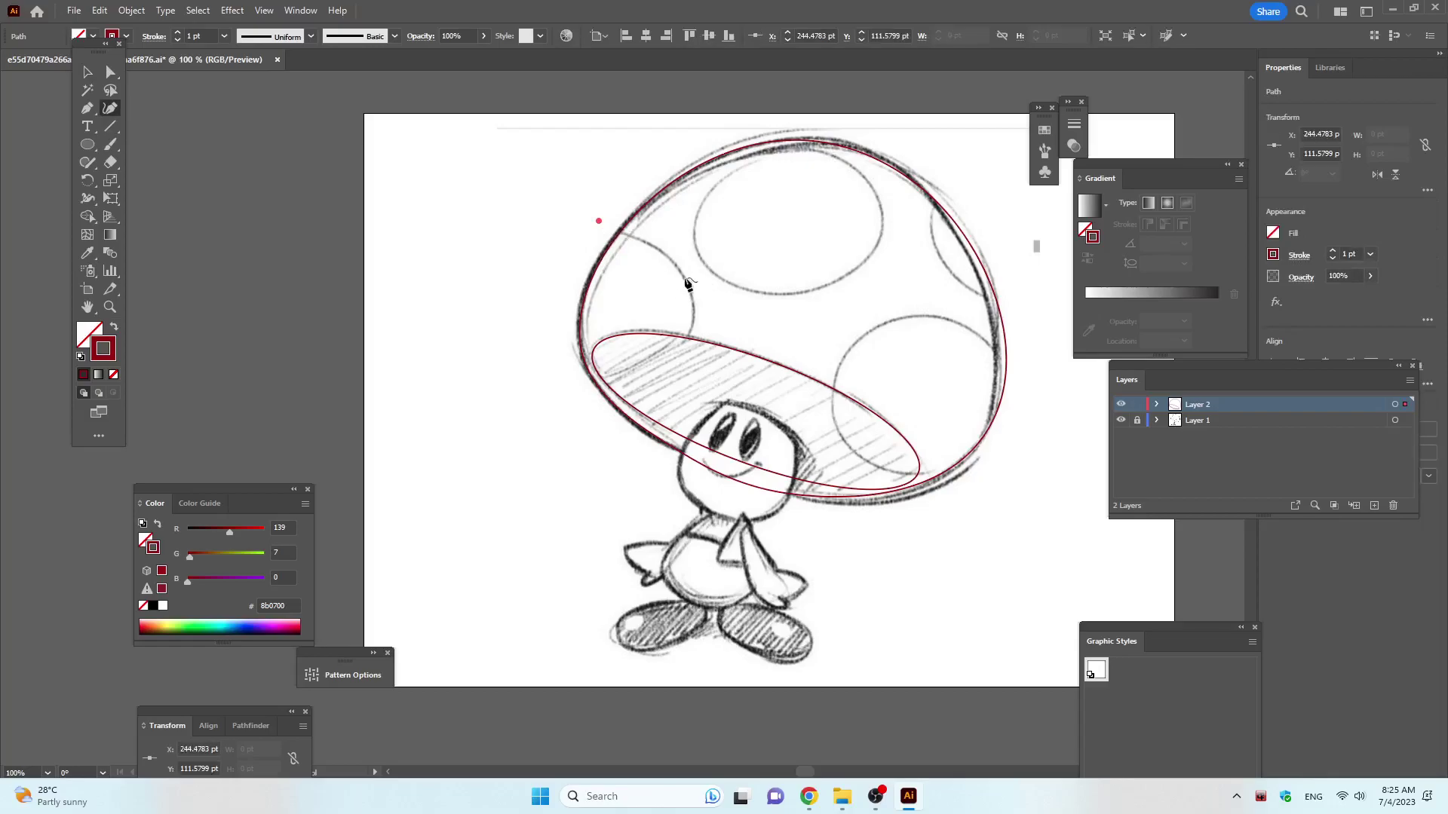
pyautogui.click(684, 275)
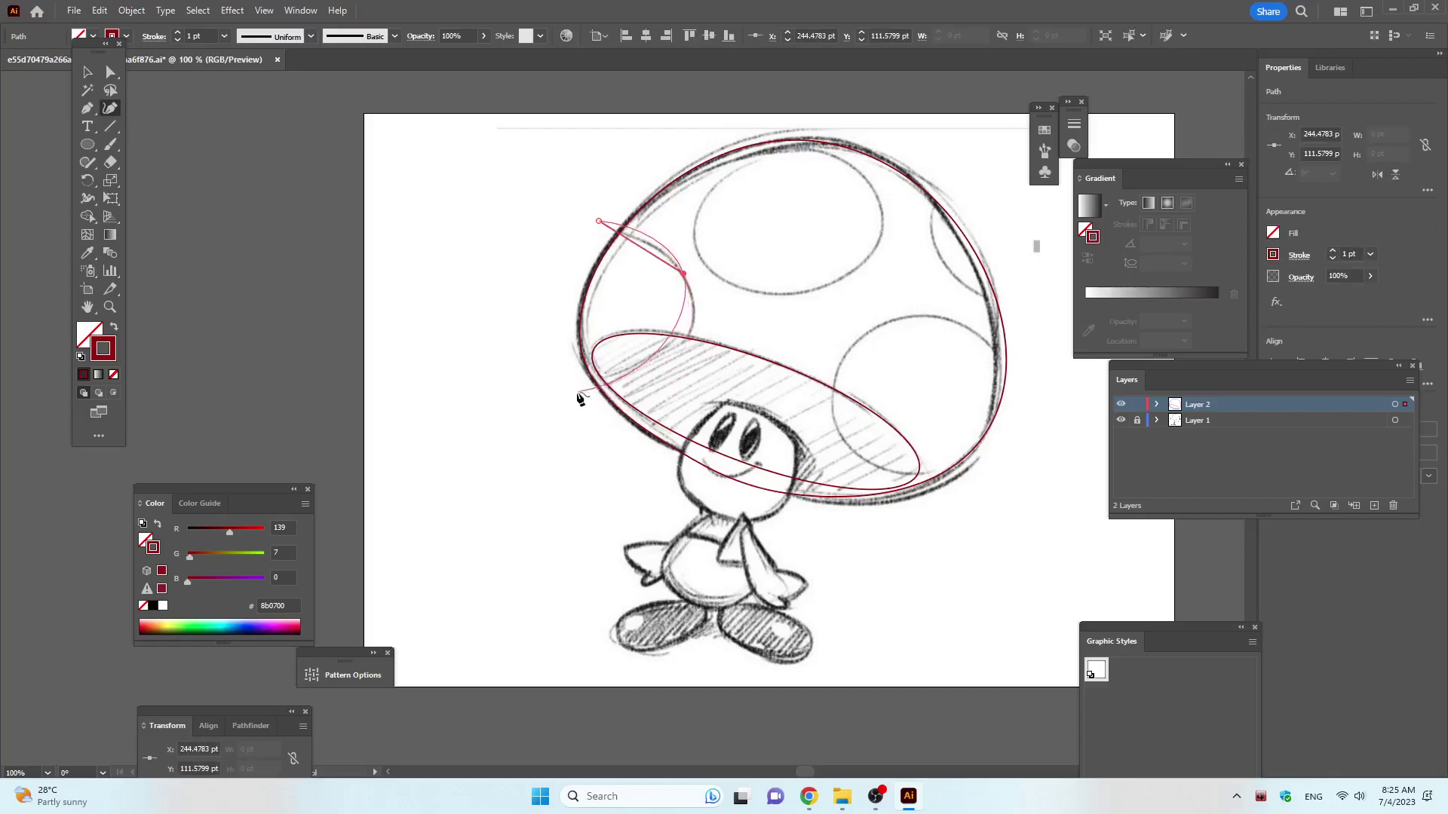
pyautogui.click(688, 350)
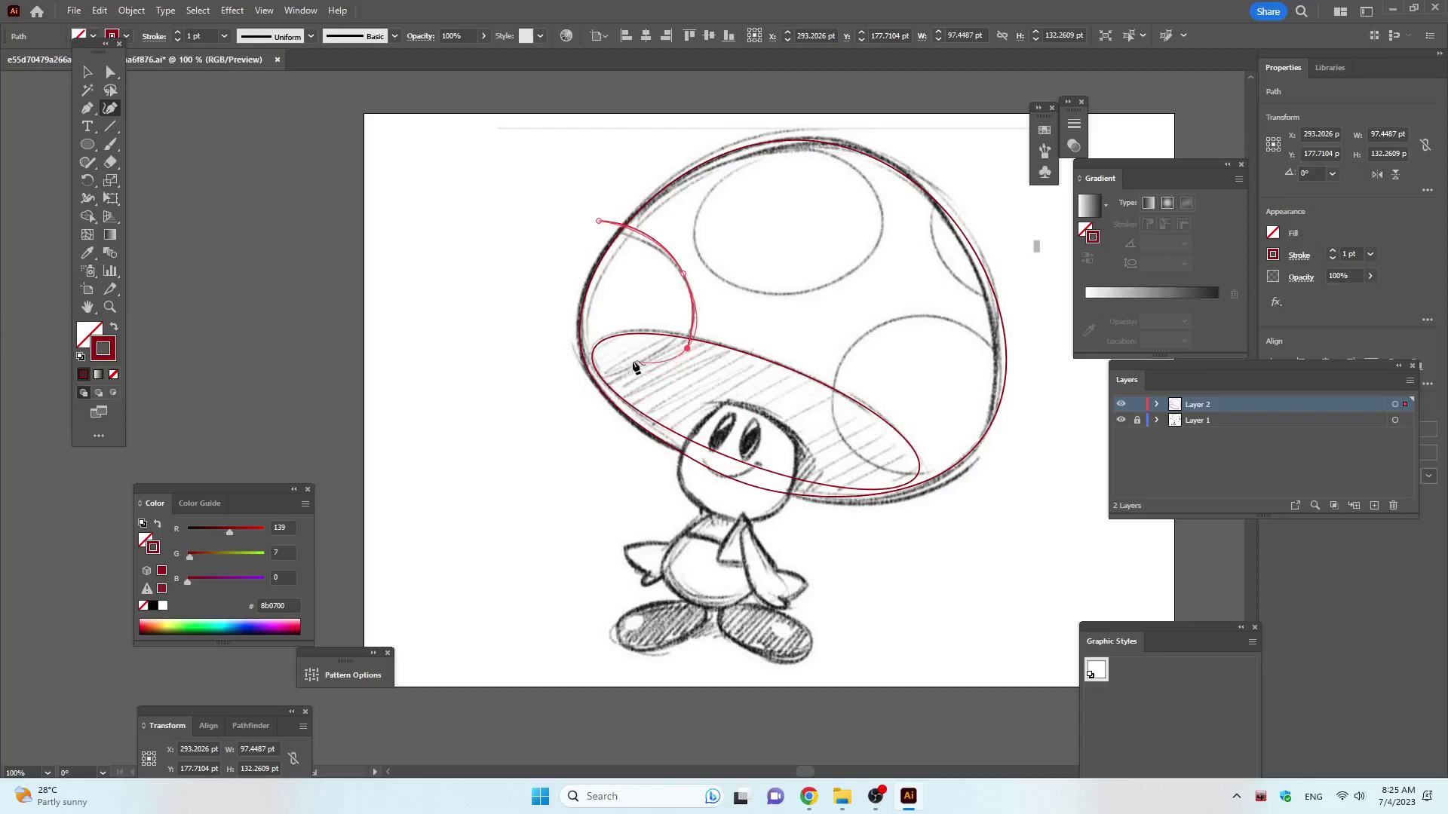
pyautogui.hotkey('ctrl', 'z')
pyautogui.scroll(2, 799, 150)
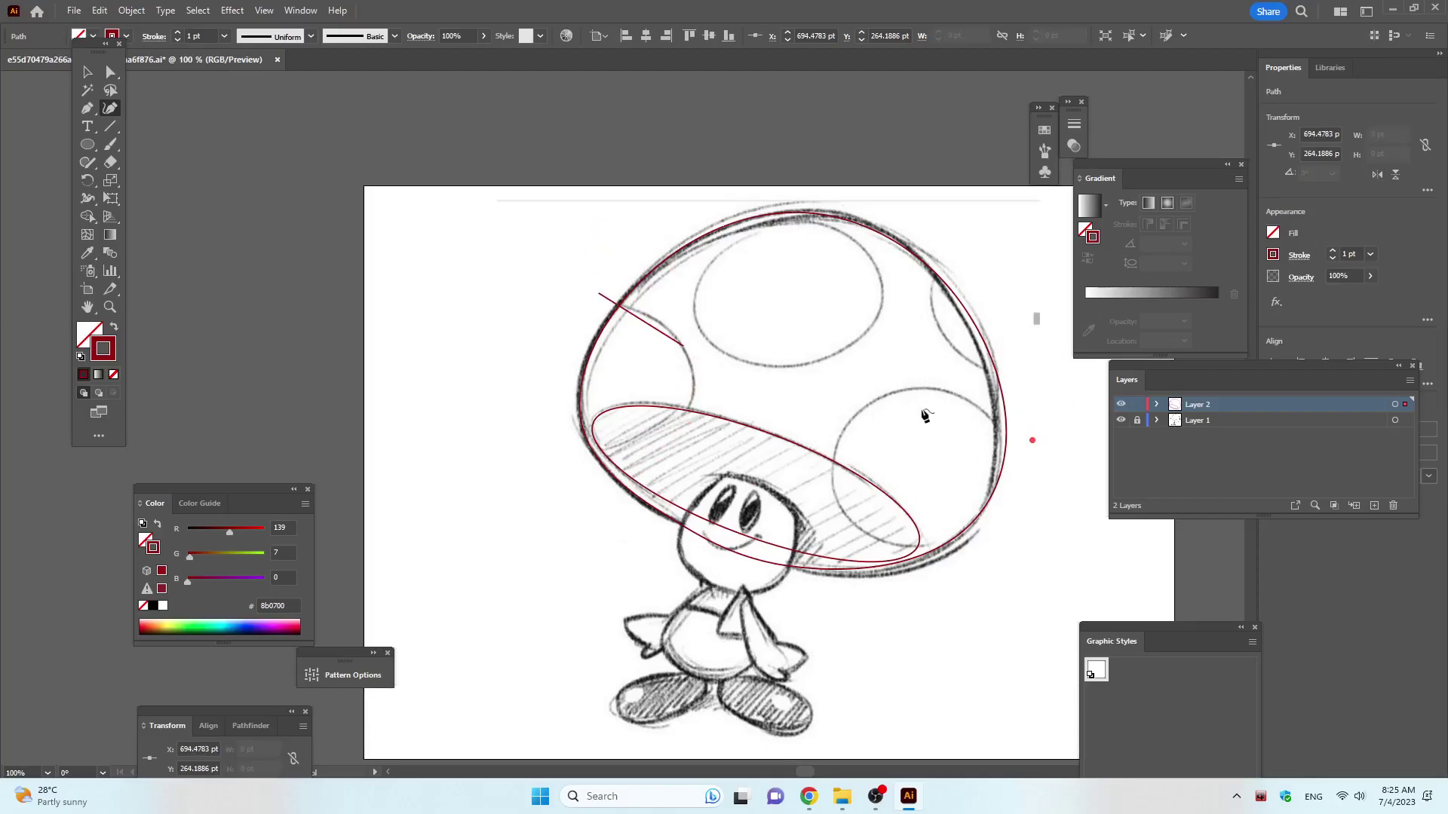
pyautogui.press('Escape')
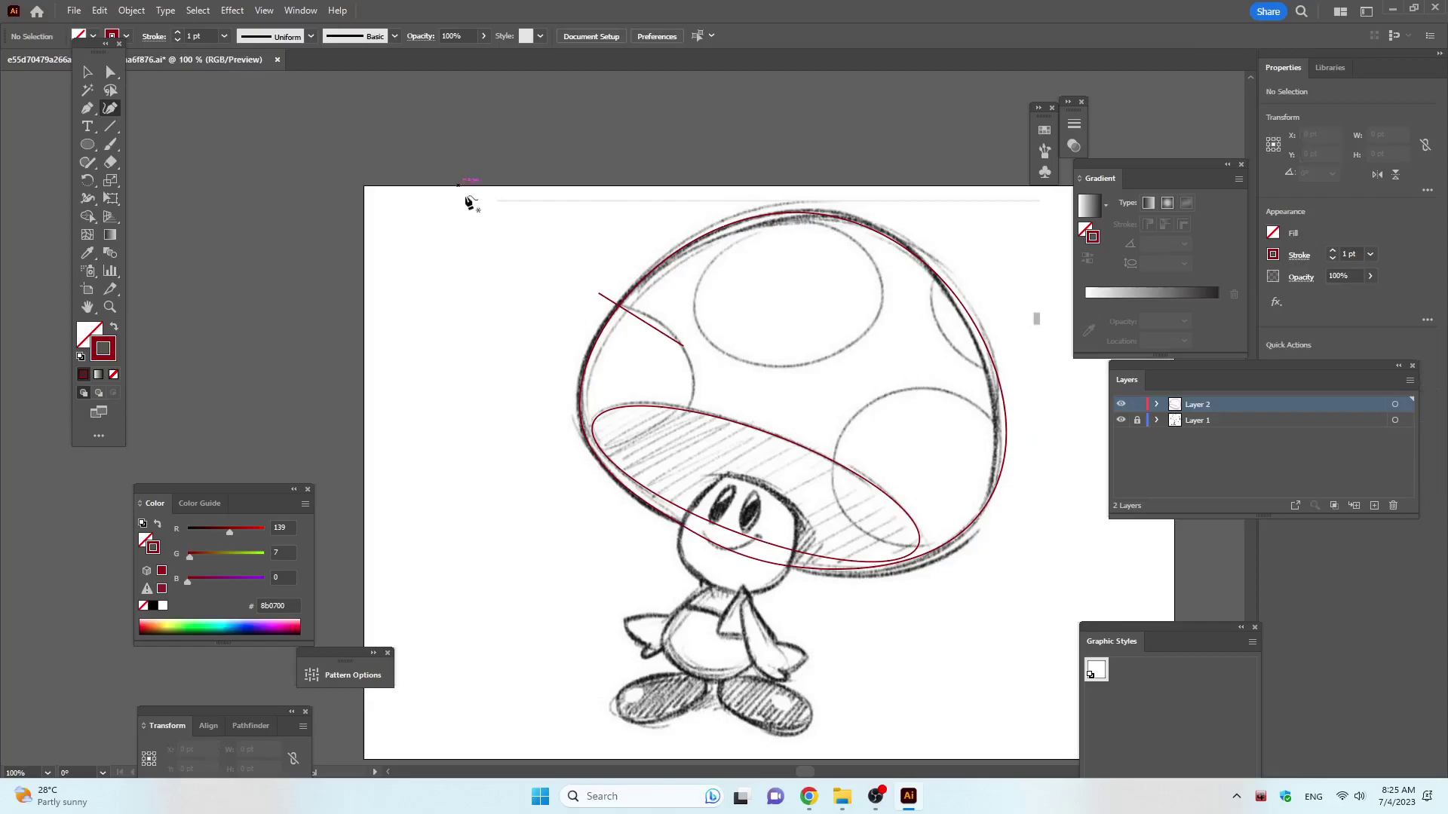
# Draw ellipses over the cap's lower-right, top and left spots.
pyautogui.click(87, 144)
pyautogui.moveTo(844, 390); pyautogui.dragTo(1054, 591)
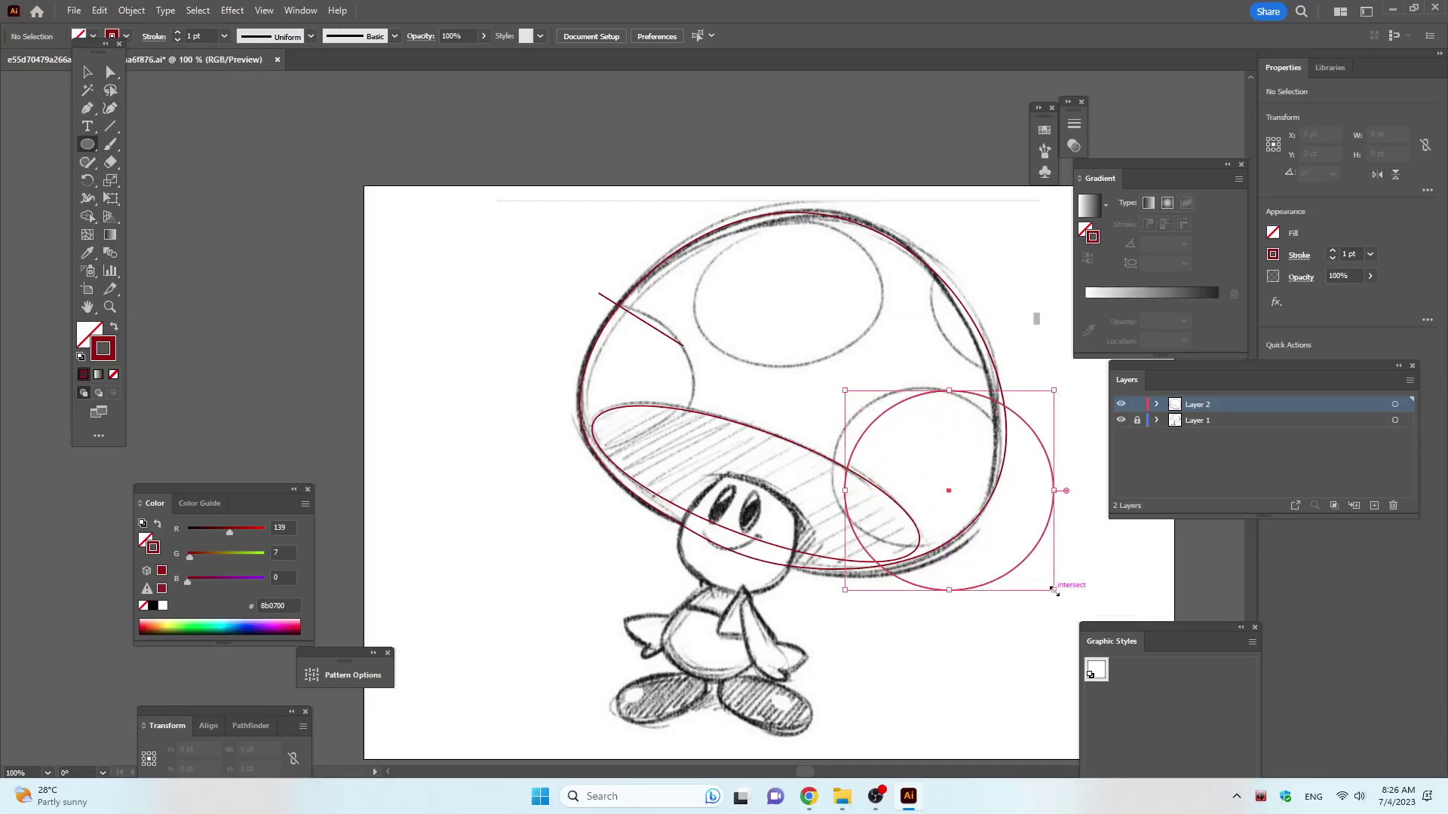
pyautogui.moveTo(949, 490); pyautogui.dragTo(940, 490)
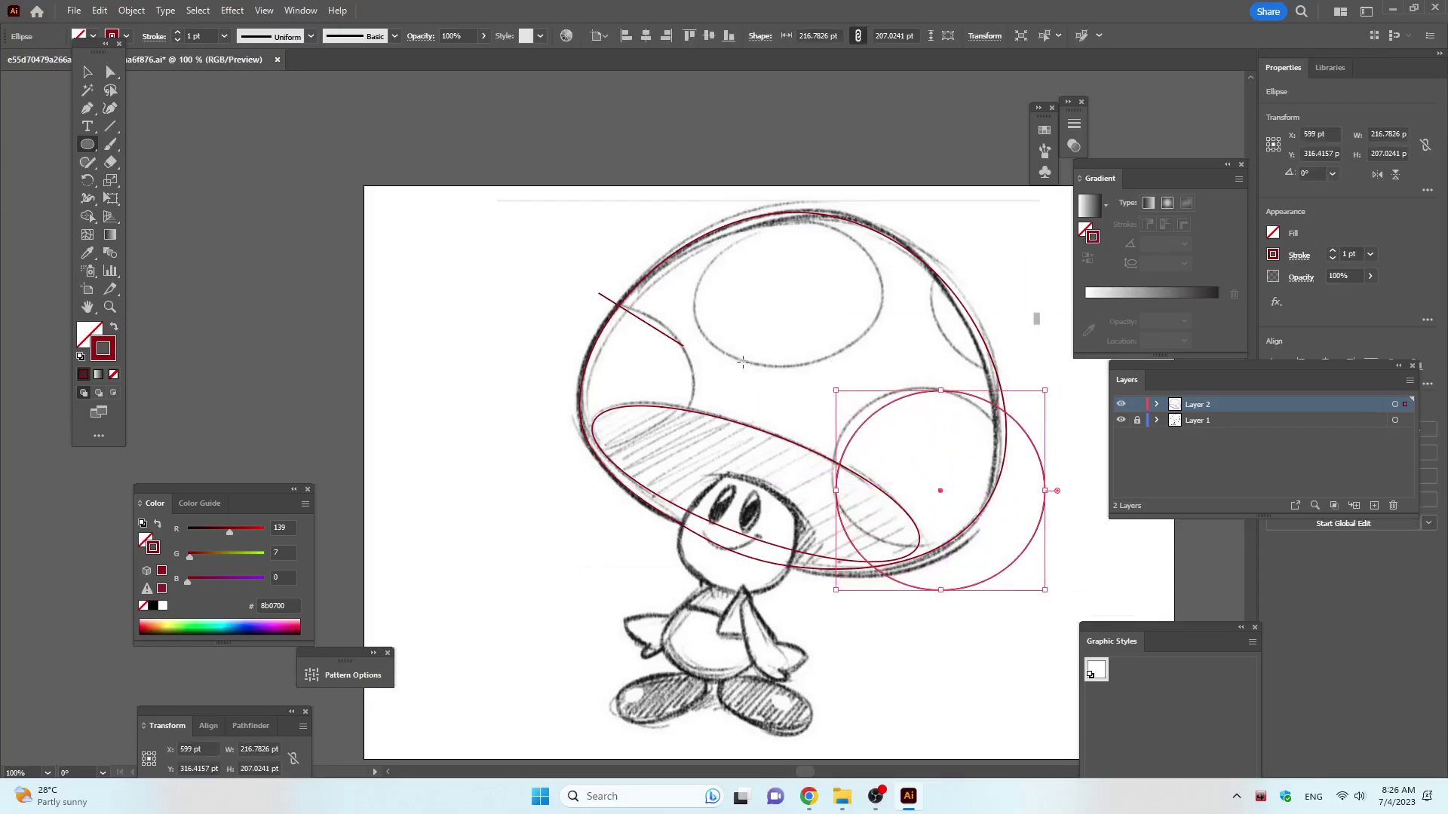
pyautogui.scroll(2, 732, 279)
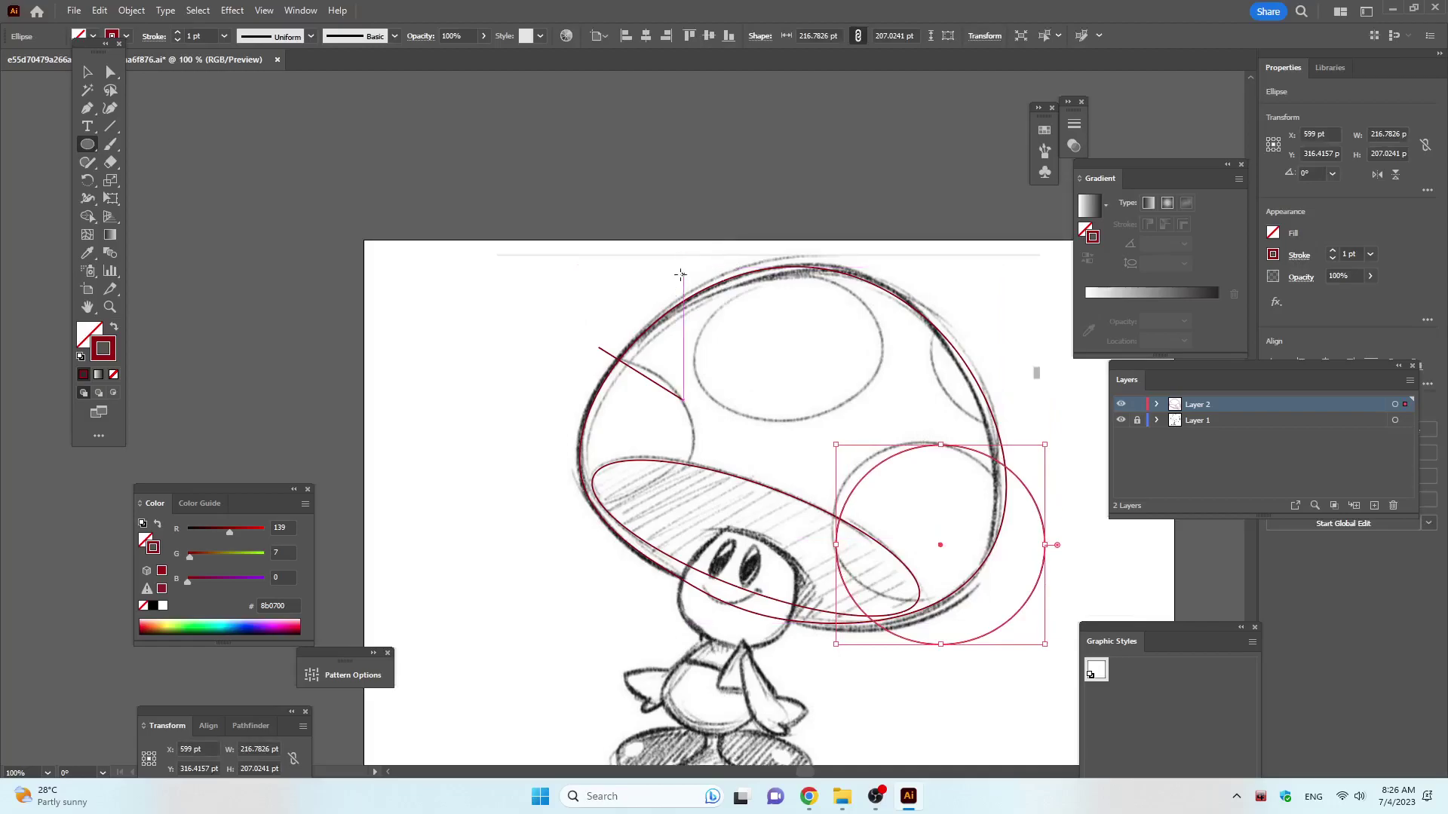
pyautogui.moveTo(681, 275); pyautogui.dragTo(884, 418)
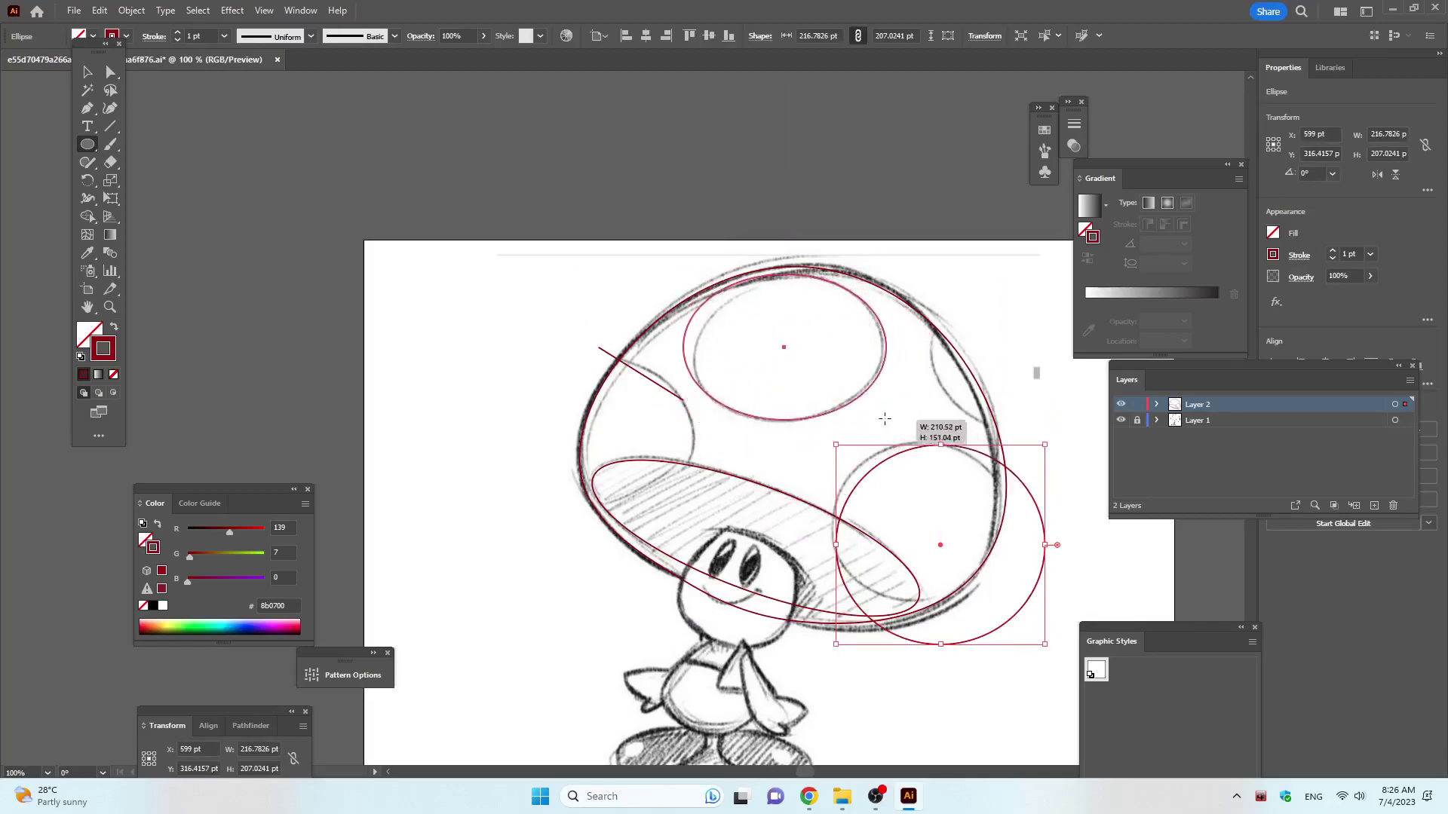
pyautogui.moveTo(525, 347)
pyautogui.mouseDown()
pyautogui.moveTo(630, 518)
pyautogui.moveTo(693, 545)
pyautogui.mouseUp()
pyautogui.click(1007, 303)
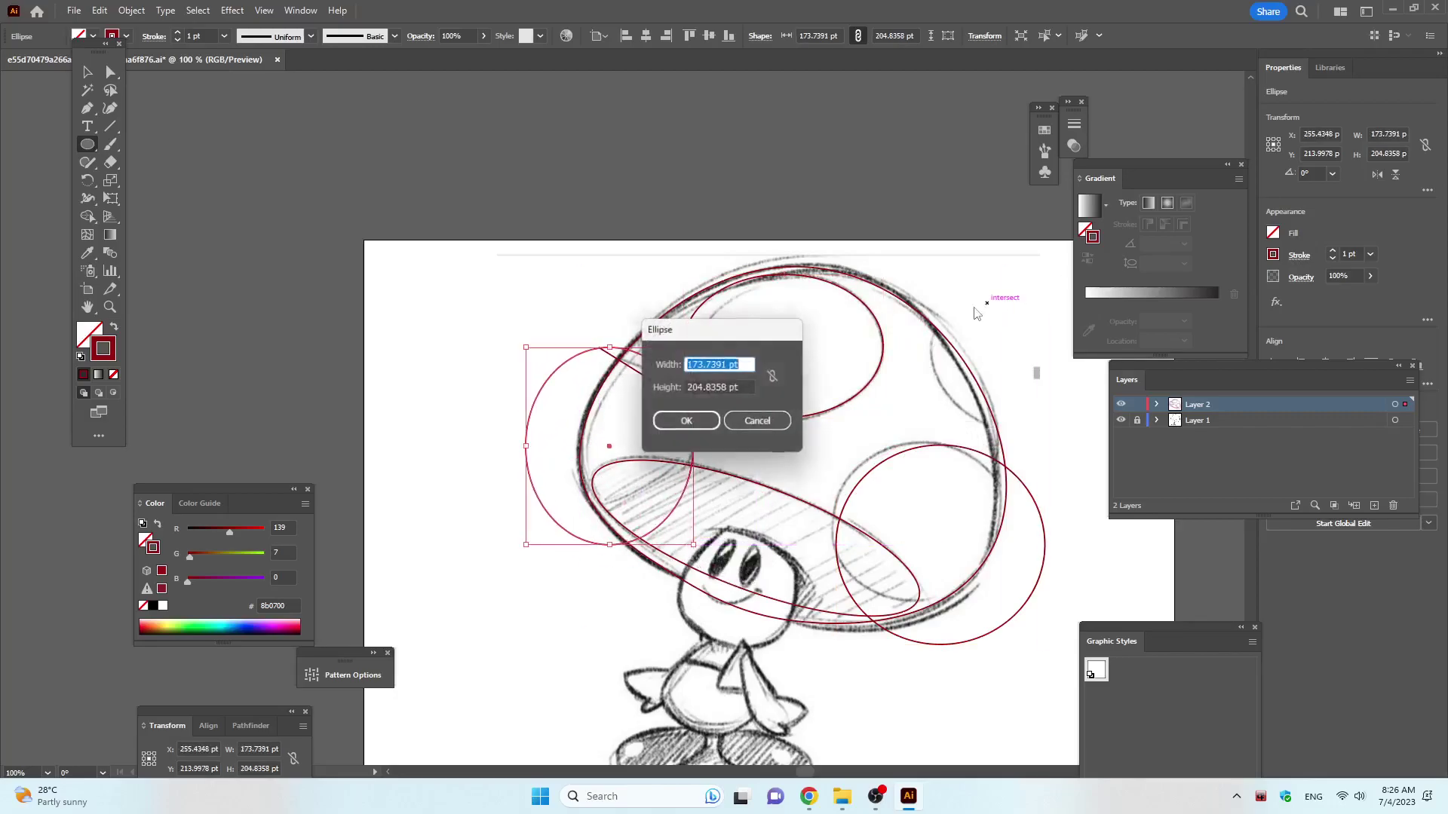
pyautogui.click(770, 420)
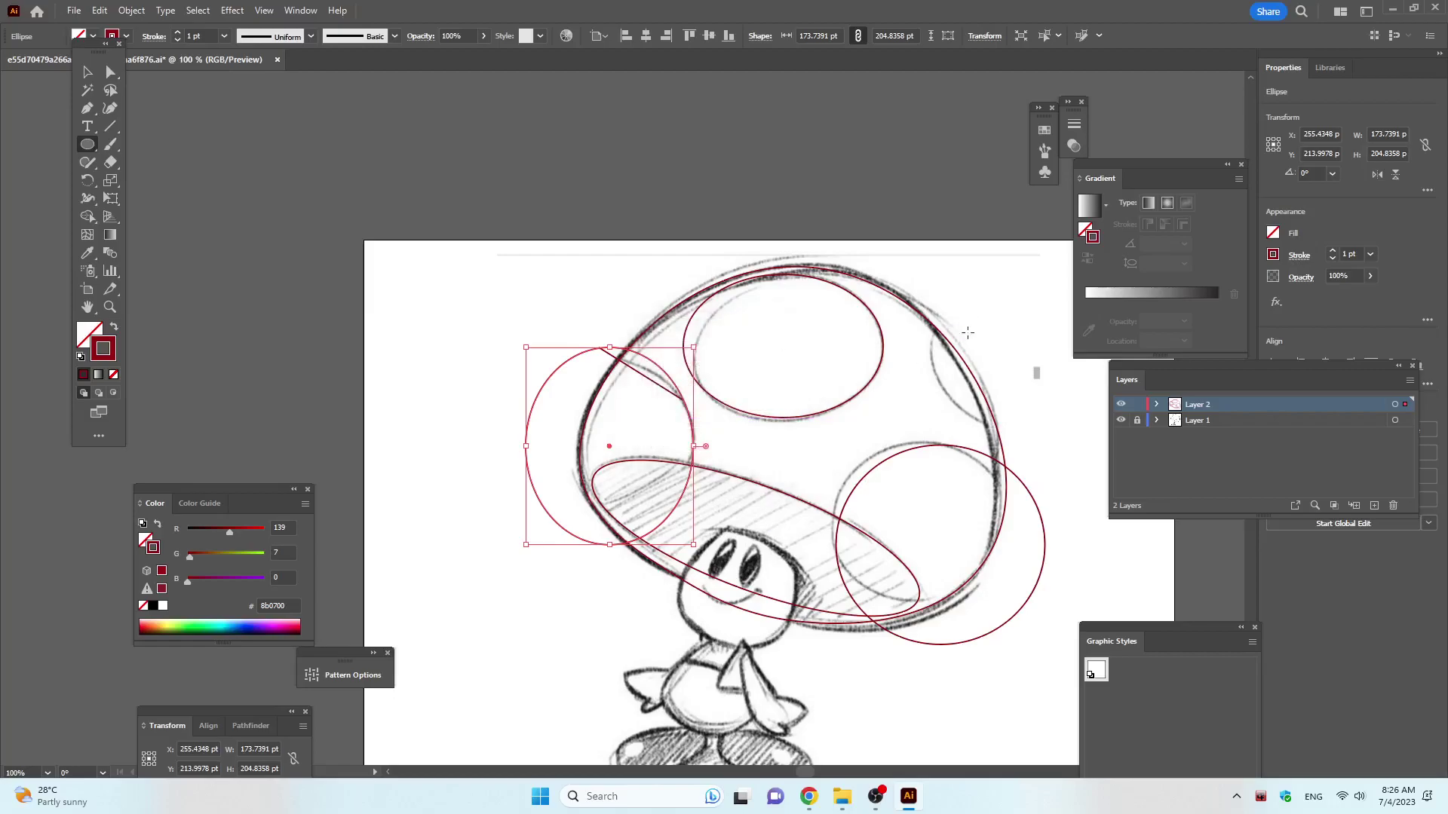
# Add a small circle and move it onto the upper-right spot.
pyautogui.moveTo(984, 311); pyautogui.dragTo(871, 434)
pyautogui.press('v')
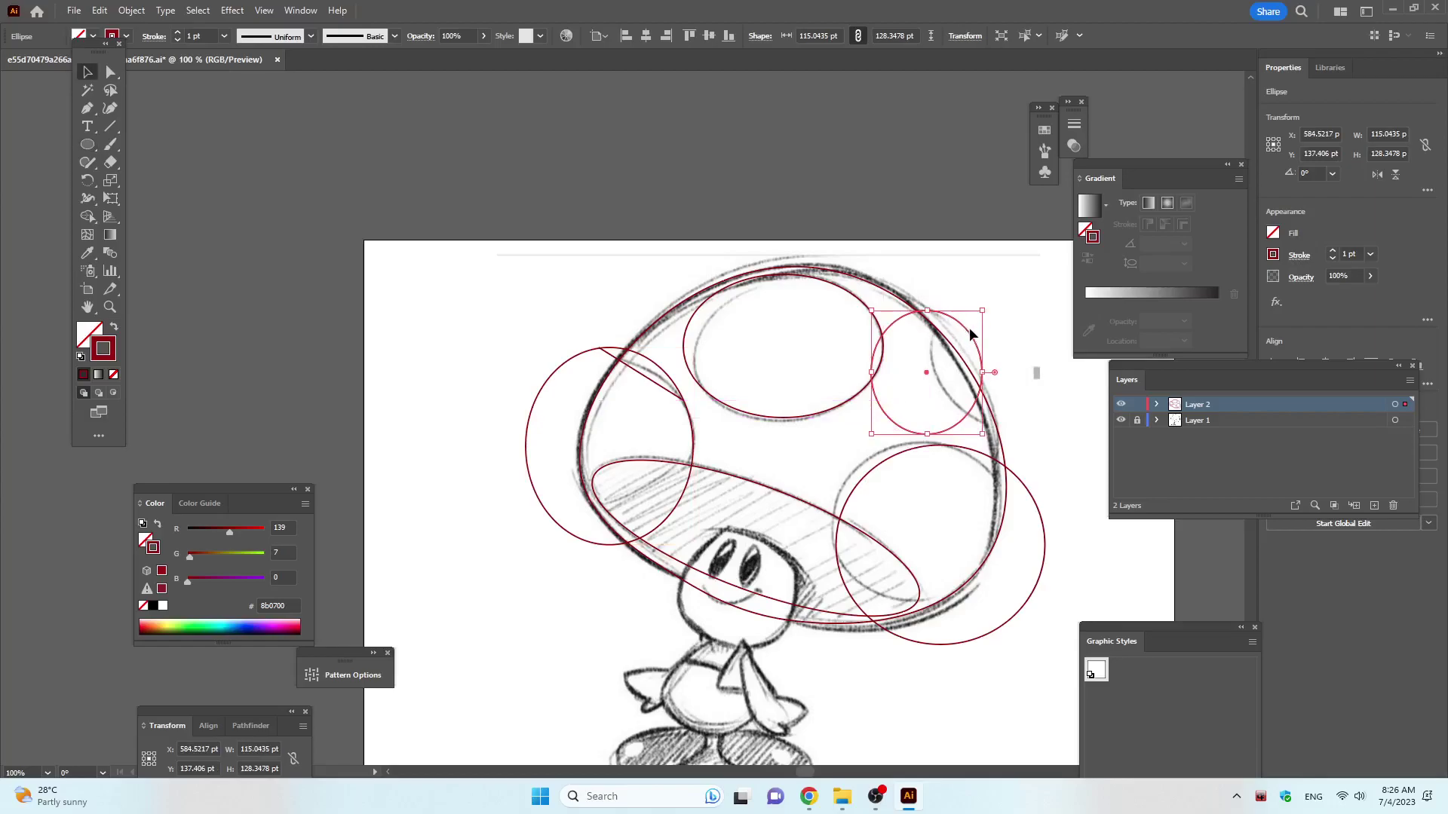
pyautogui.moveTo(968, 329); pyautogui.dragTo(1029, 320)
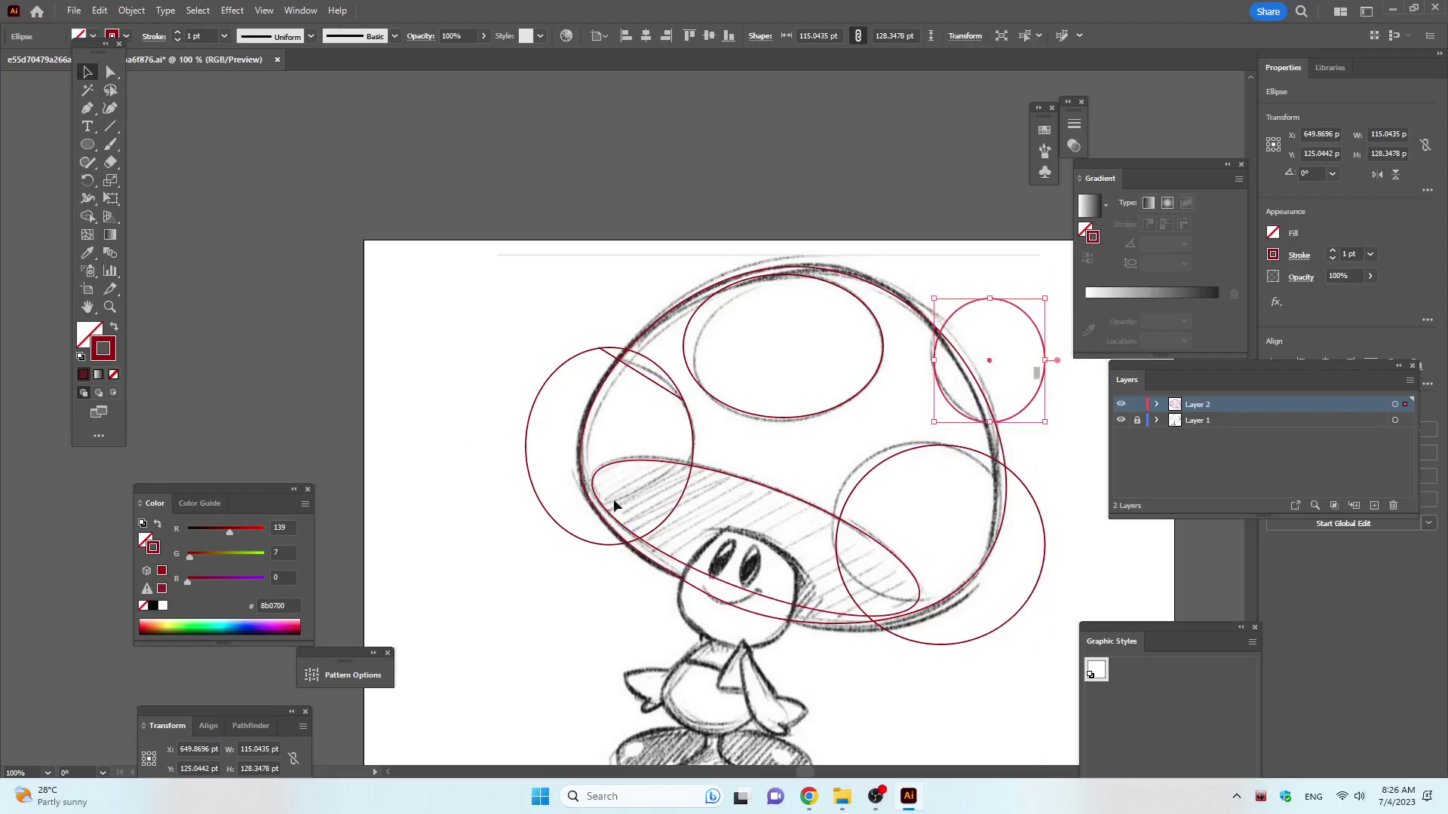
pyautogui.scroll(-2, 599, 504)
pyautogui.scroll(-1, 600, 505)
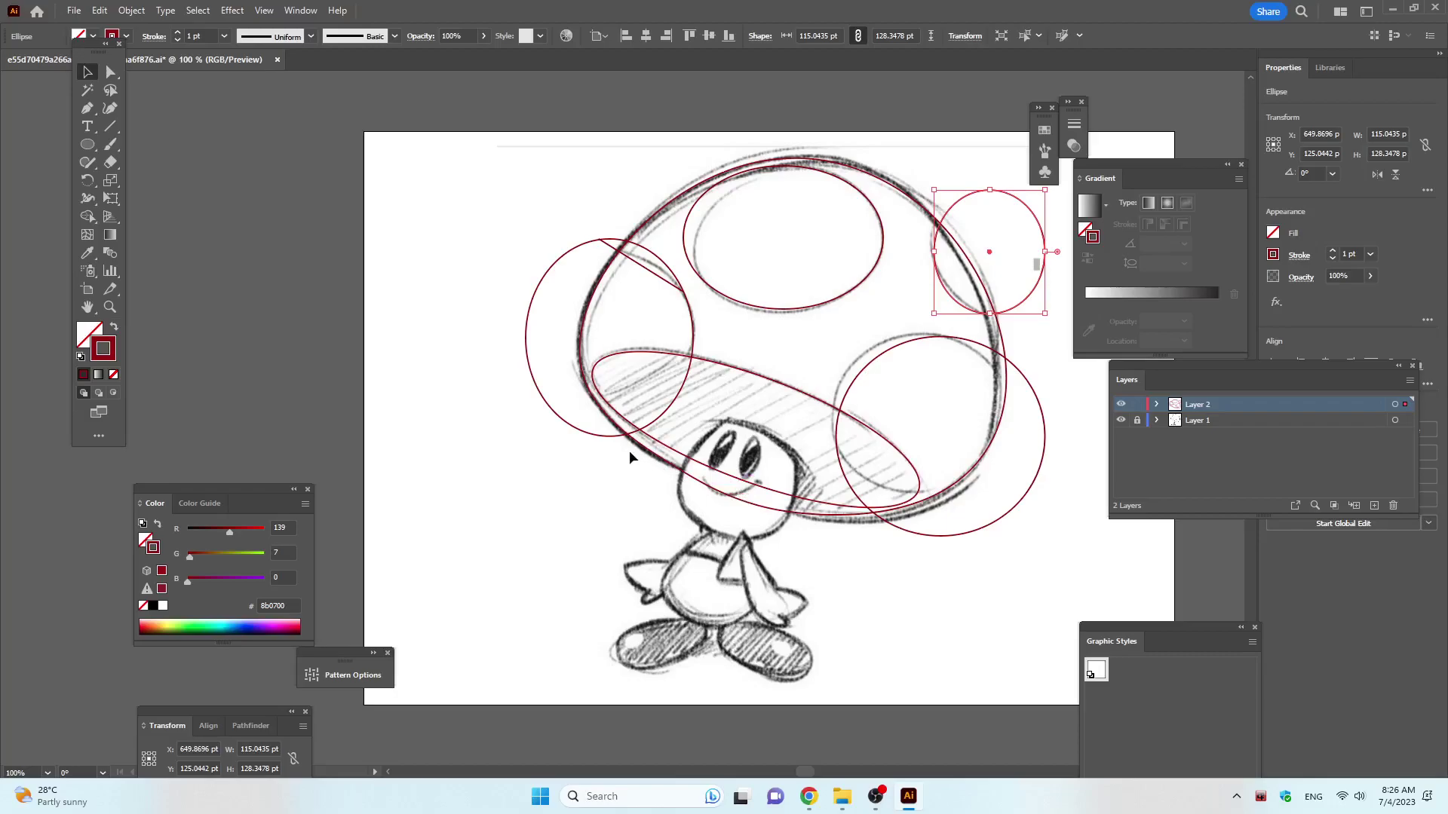
pyautogui.click(653, 274)
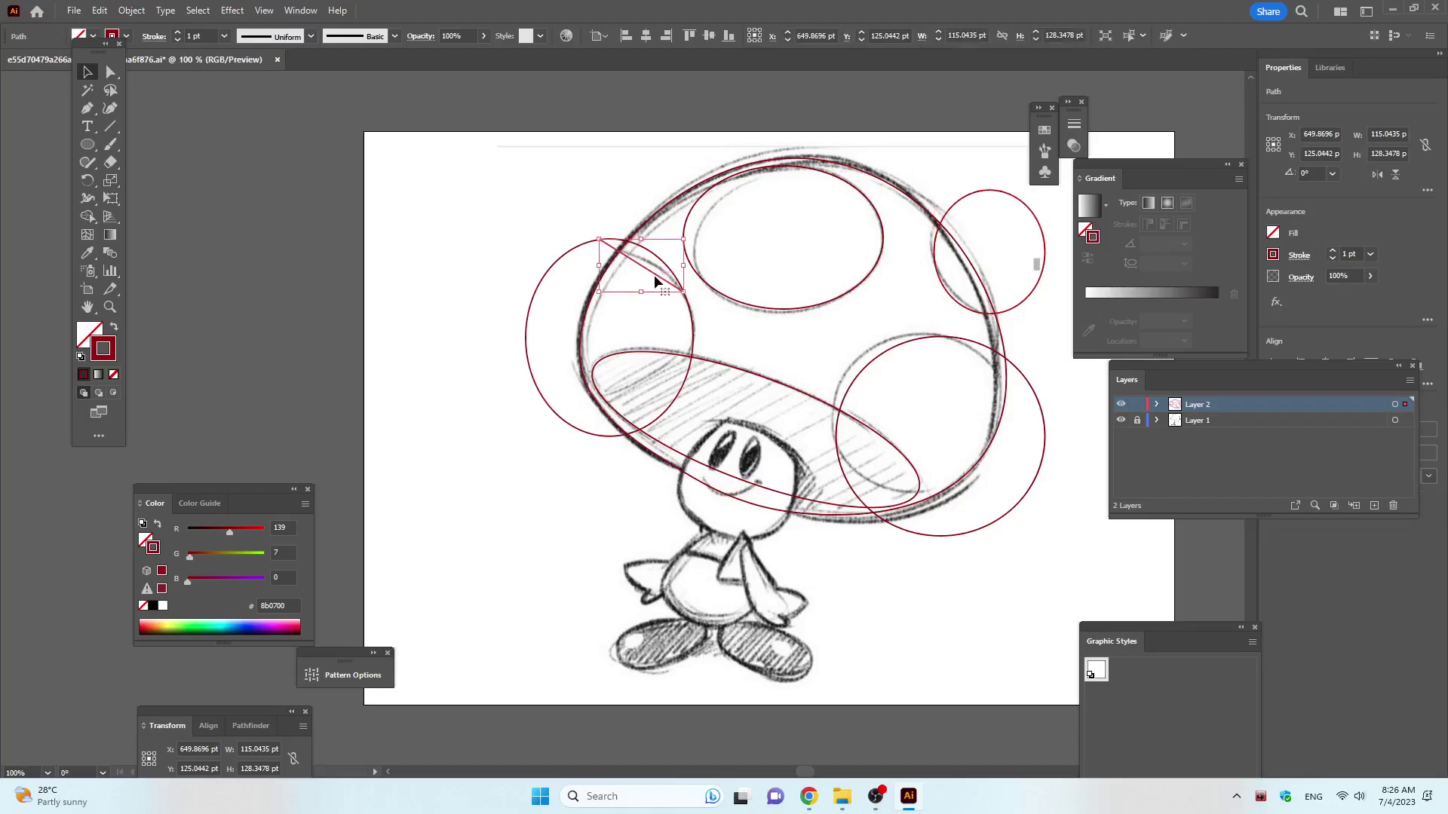
pyautogui.click(53, 190)
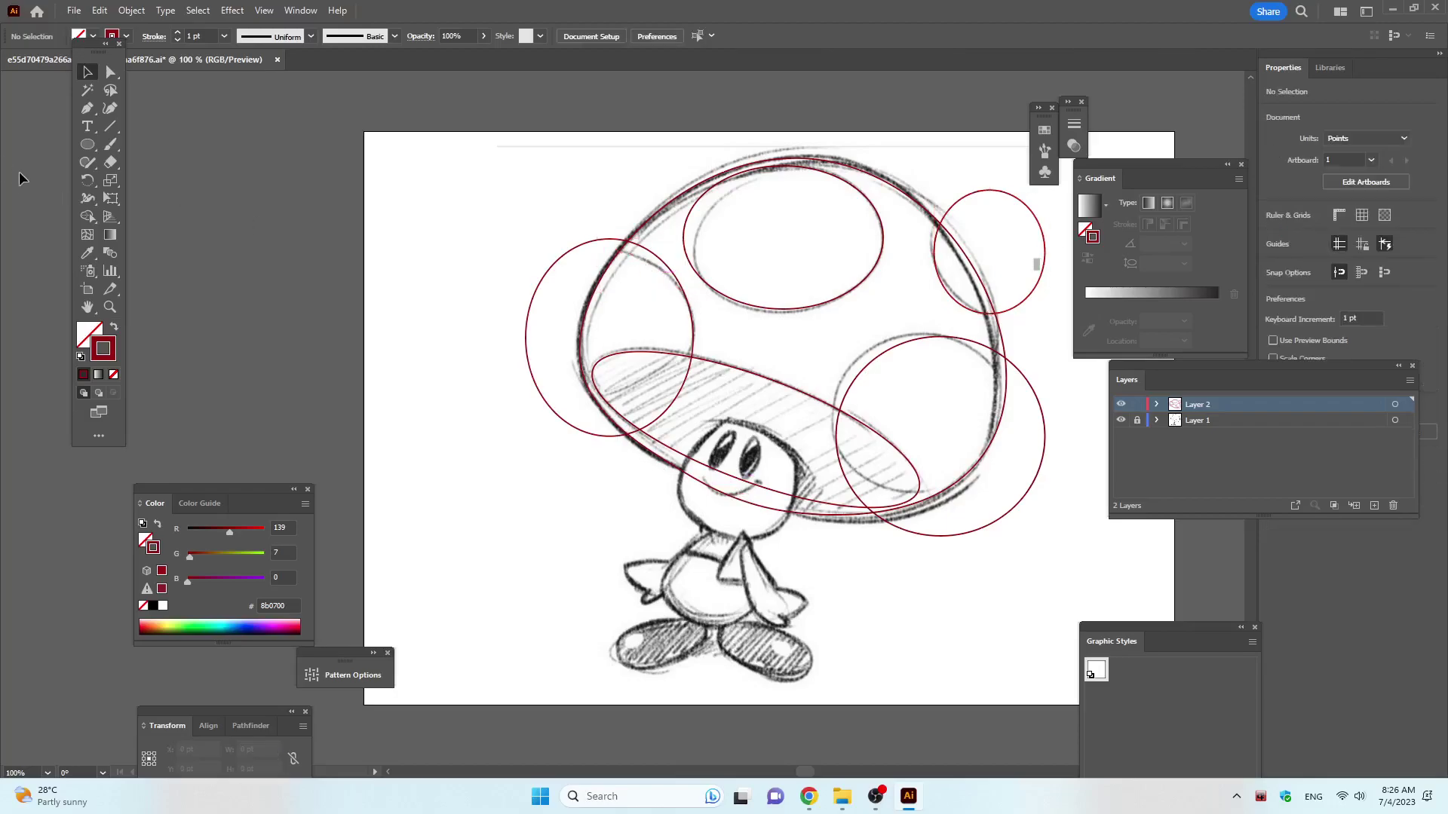
# Split the spot ellipses with Shape Builder and delete the right-hand arcs outside the cap.
pyautogui.hotkey('ctrl', 'a')
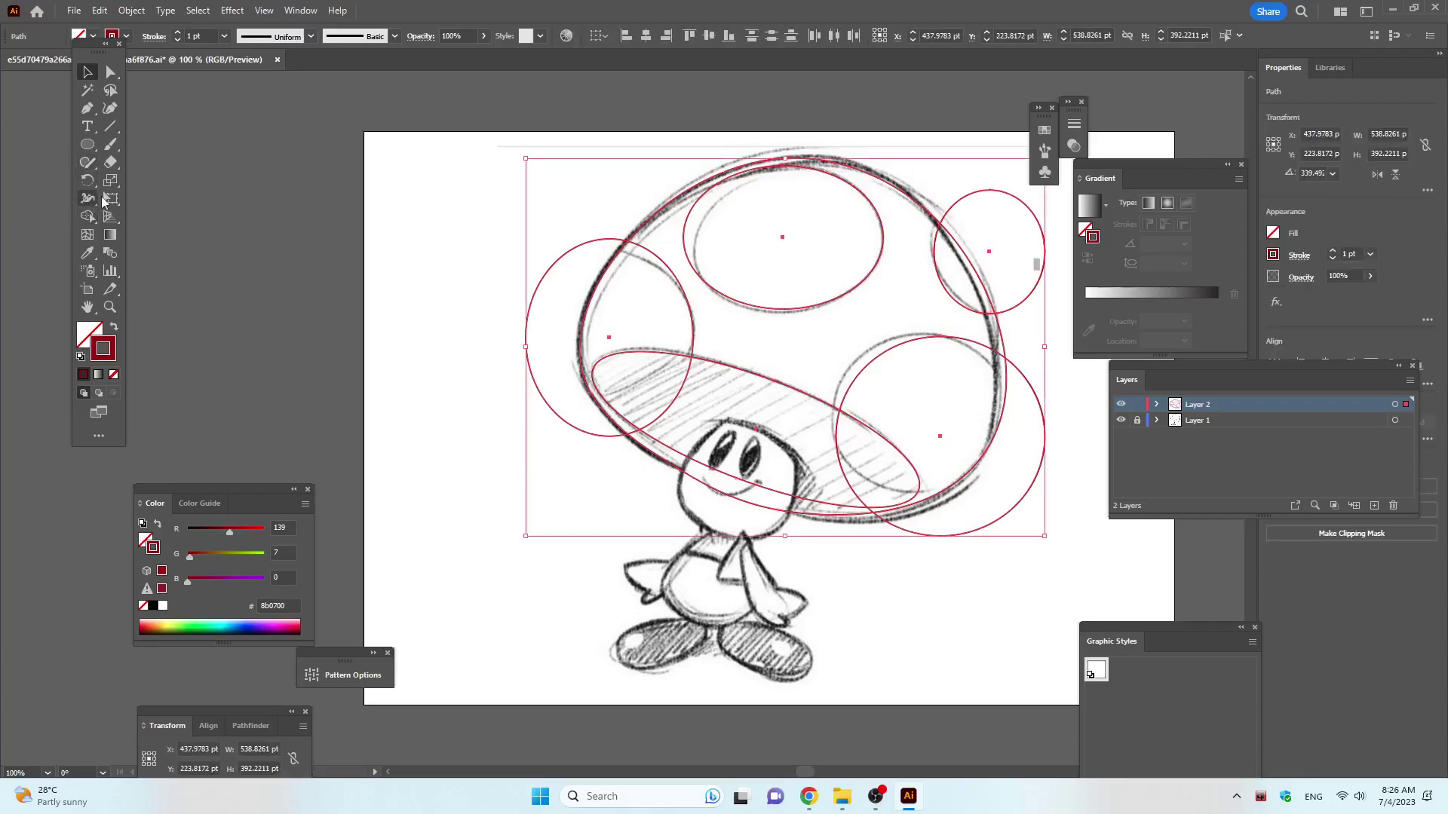
pyautogui.click(87, 216)
pyautogui.click(588, 361)
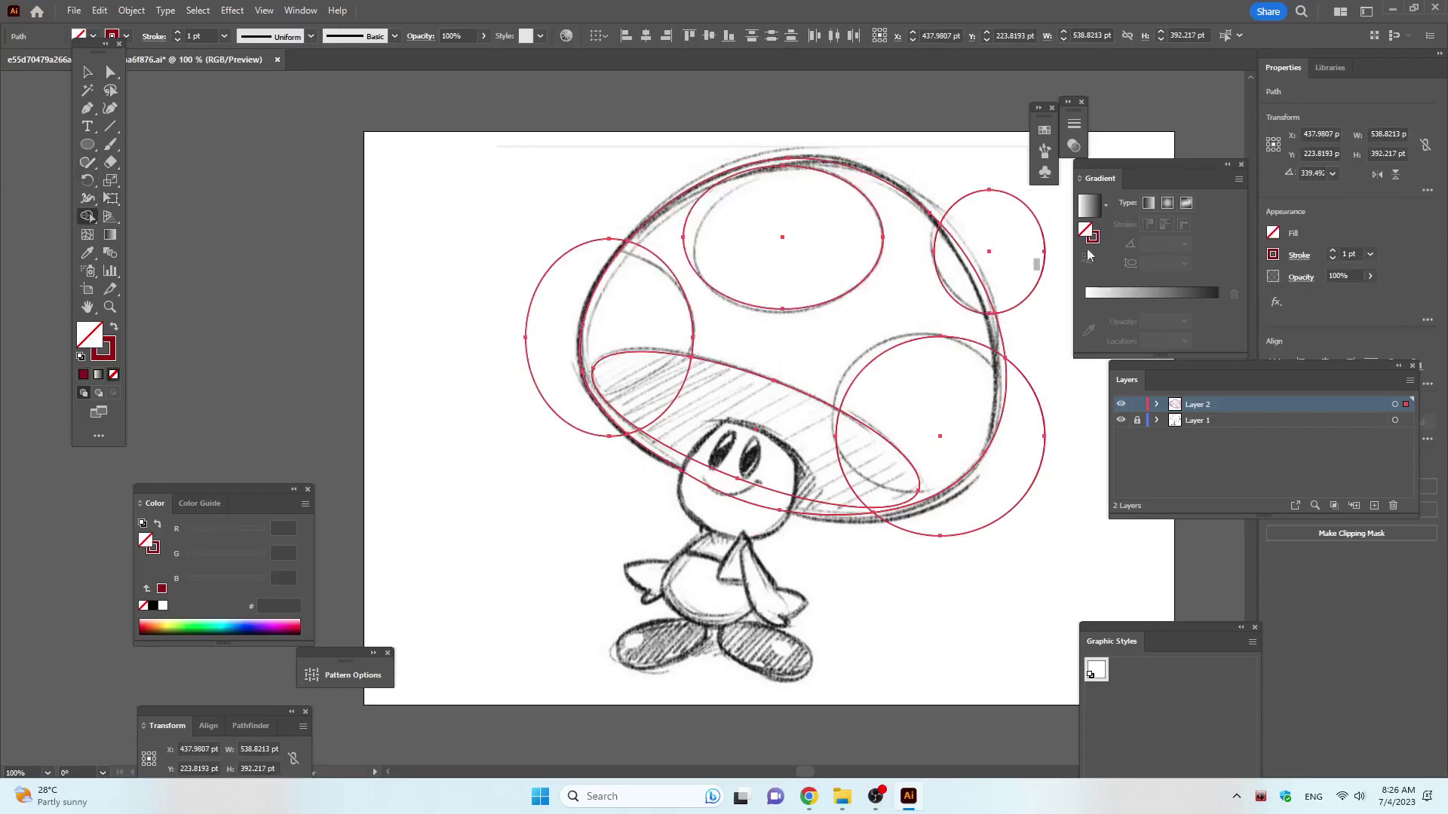
pyautogui.click(959, 474)
pyautogui.click(88, 71)
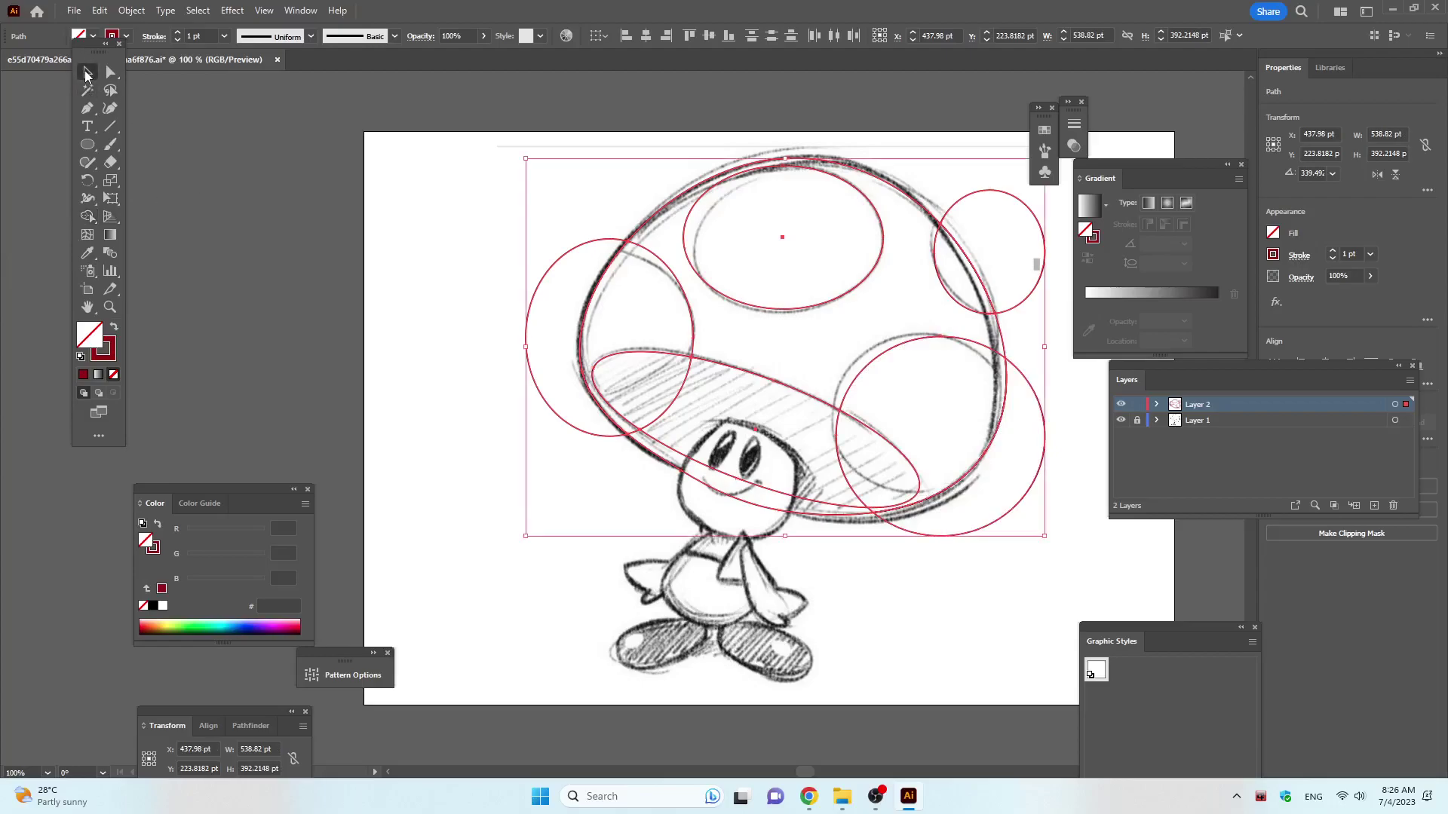
pyautogui.click(347, 212)
pyautogui.click(1042, 448)
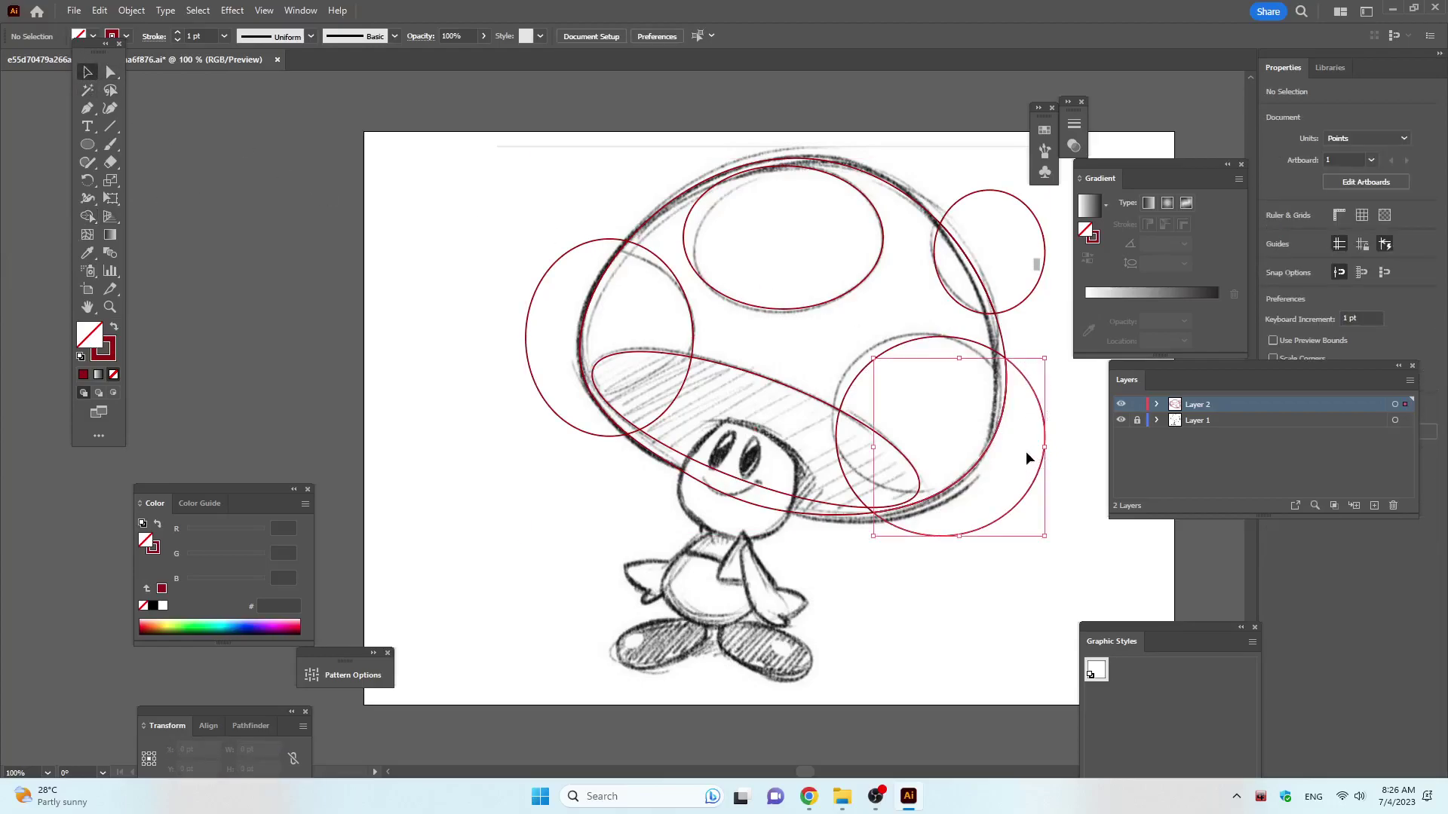
pyautogui.press('Delete')
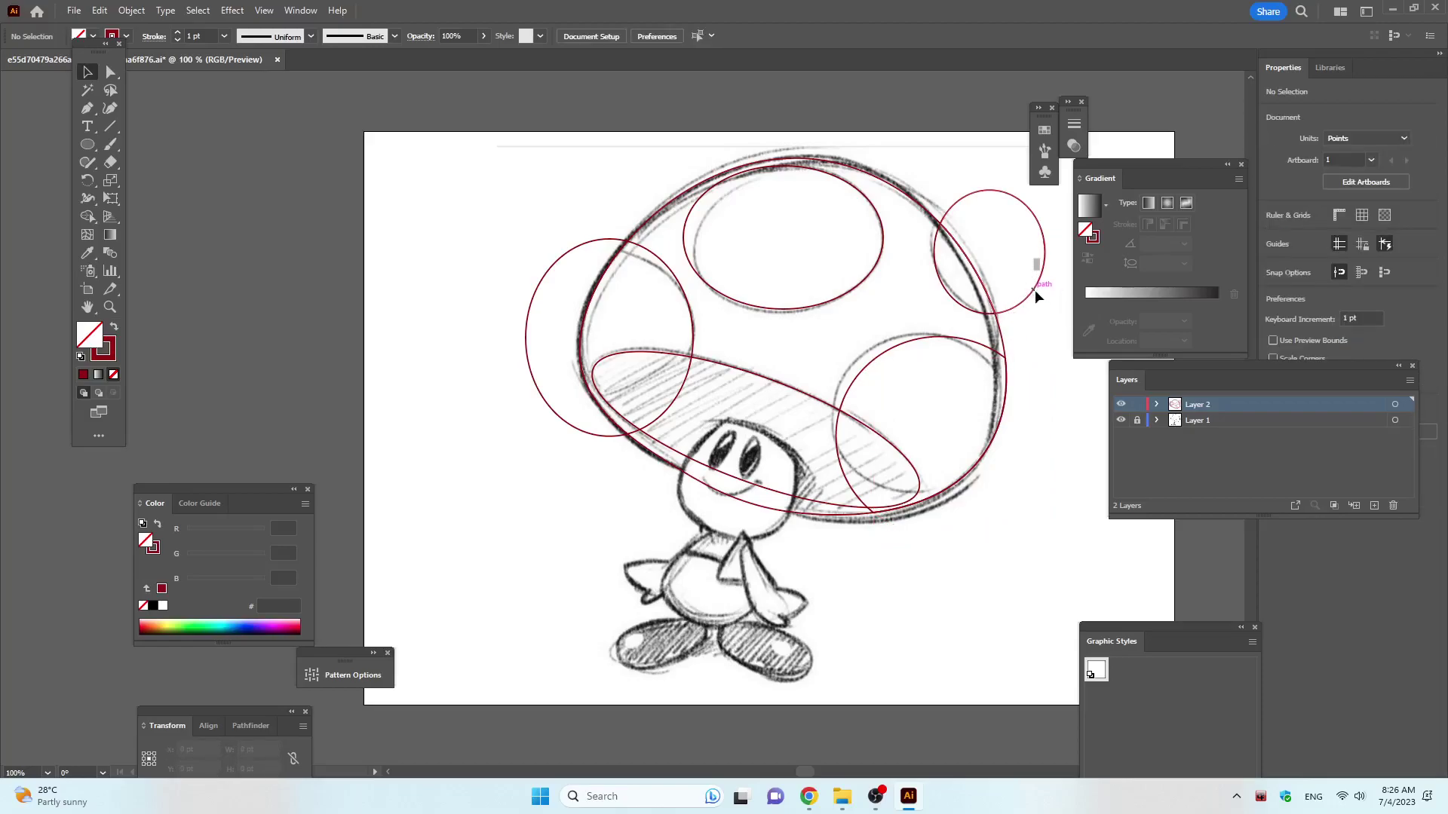
pyautogui.click(1032, 291)
pyautogui.press('Delete')
pyautogui.press('Delete')
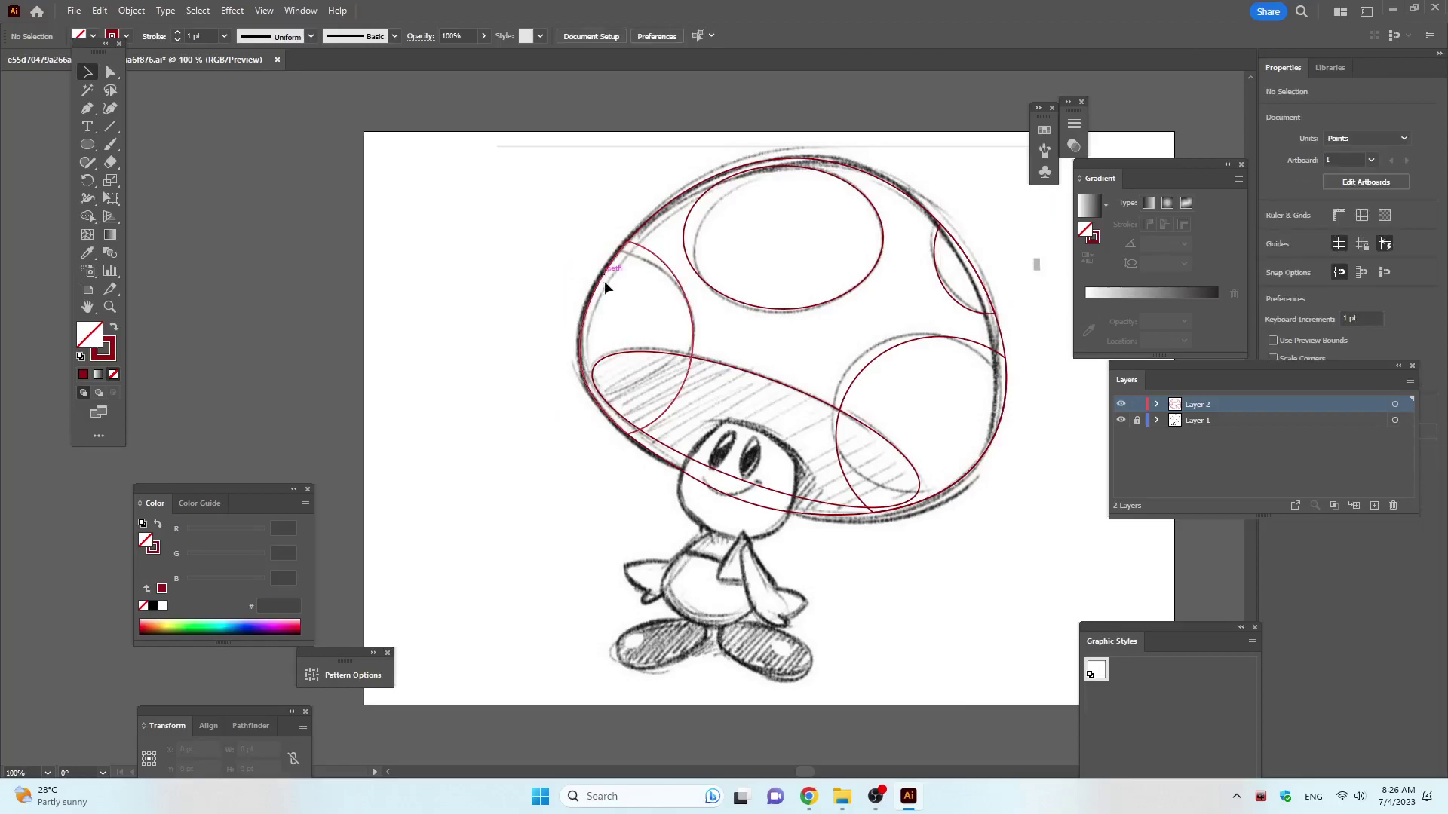
# Draw a tilted, slightly flattened ellipse along the top of the face beneath the cap.
pyautogui.click(87, 144)
pyautogui.scroll(-1, 737, 359)
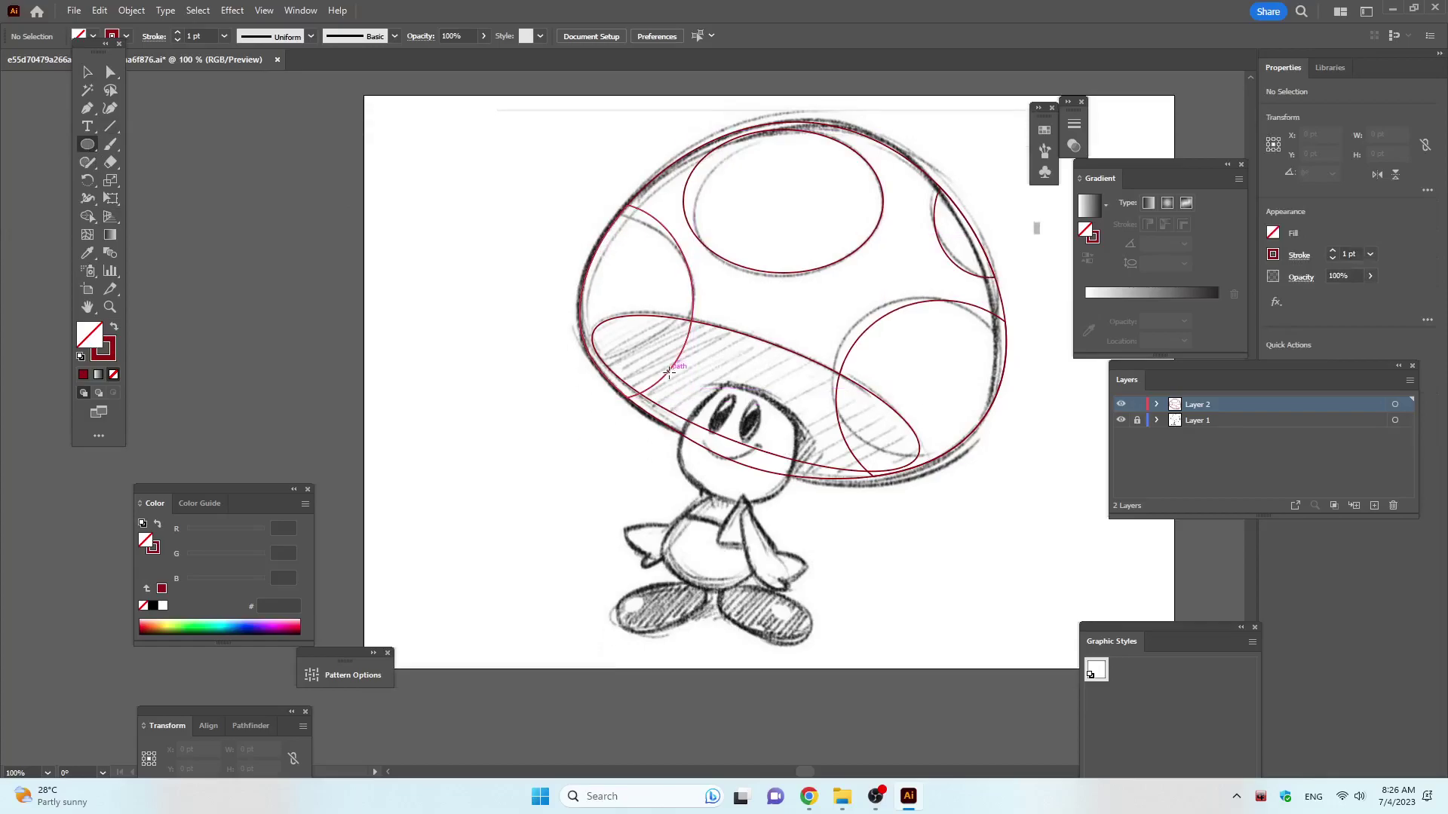
pyautogui.moveTo(677, 388); pyautogui.dragTo(694, 393)
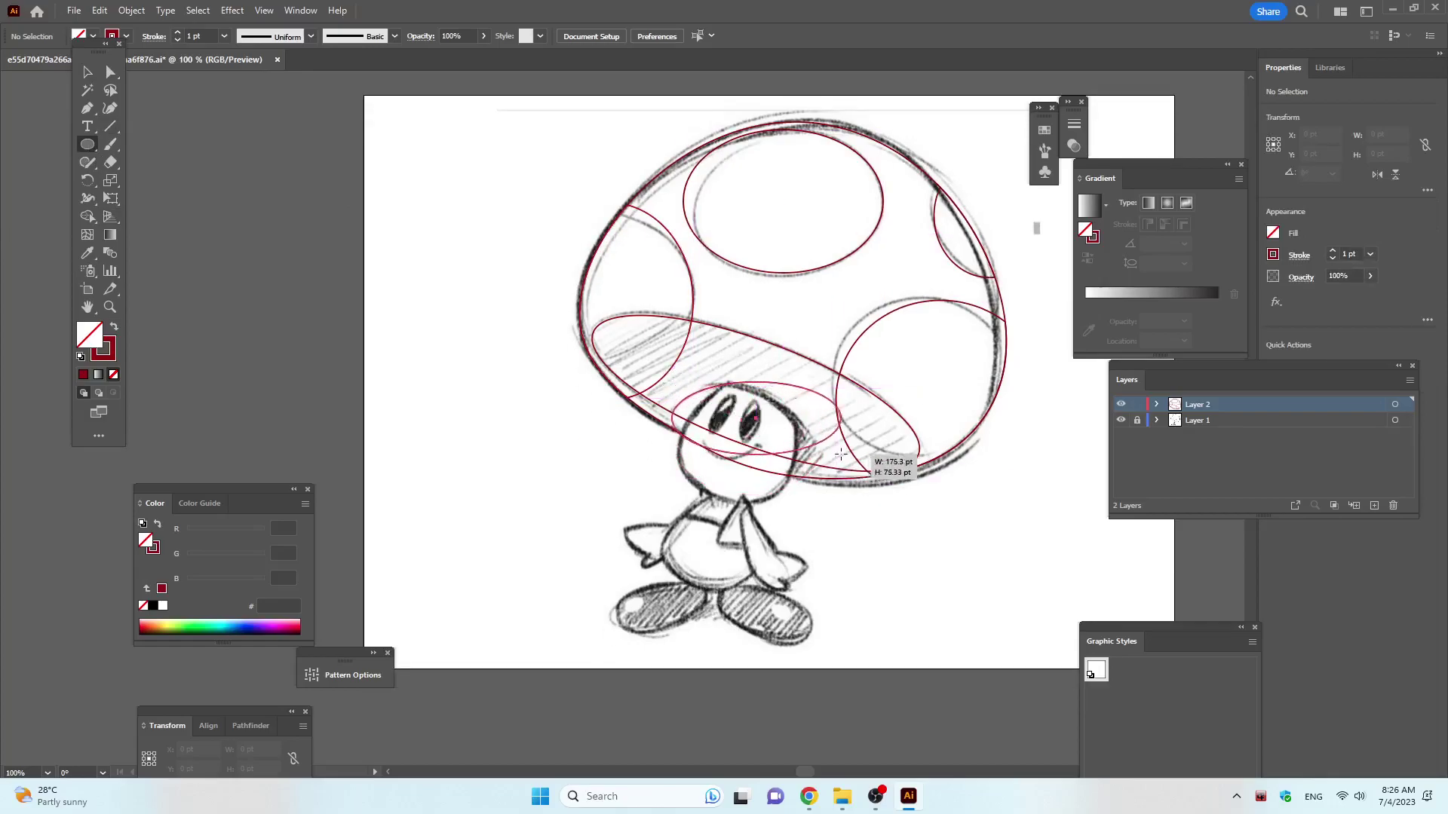
pyautogui.moveTo(825, 495); pyautogui.dragTo(821, 439)
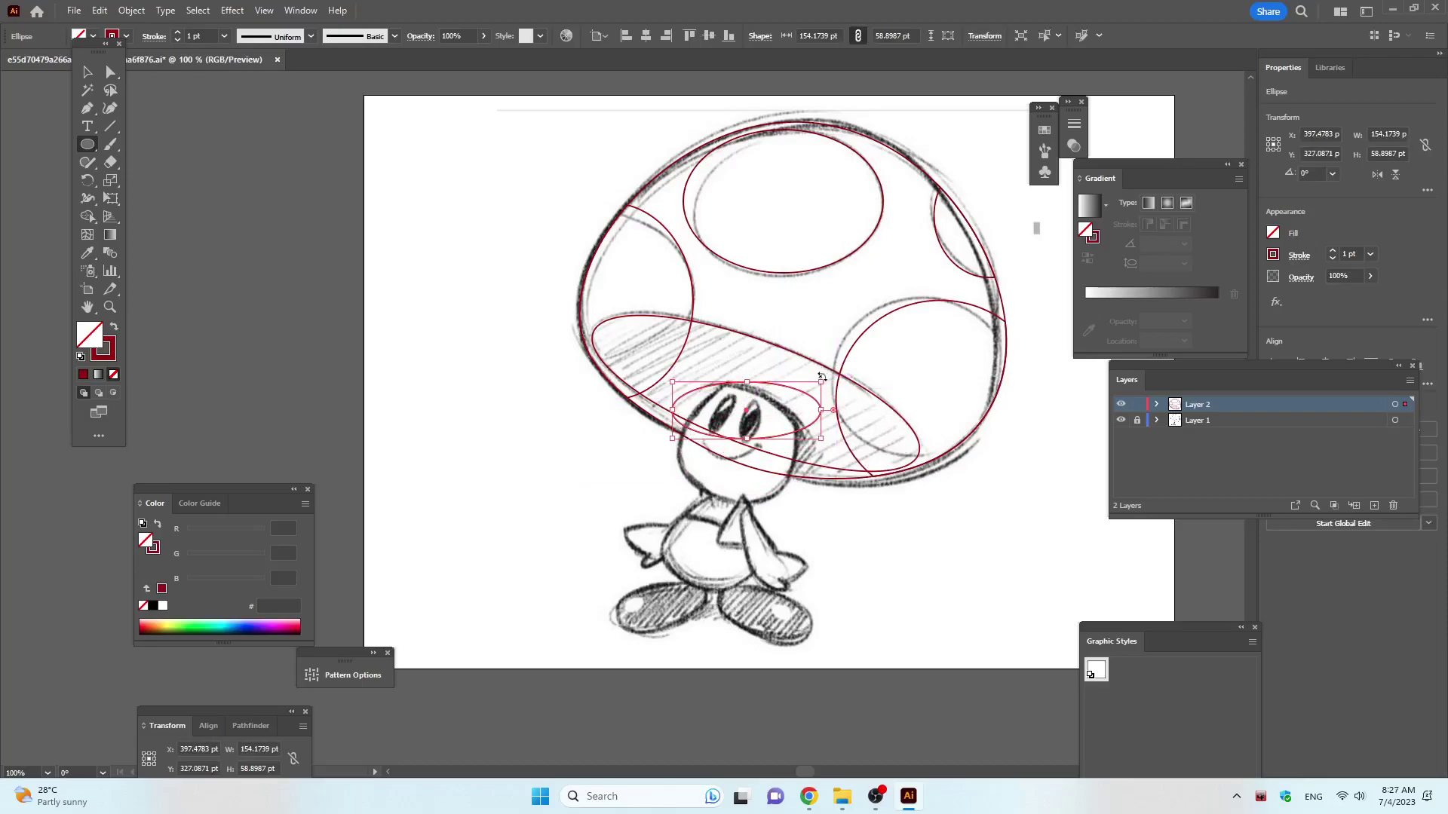
pyautogui.moveTo(822, 377); pyautogui.dragTo(828, 417)
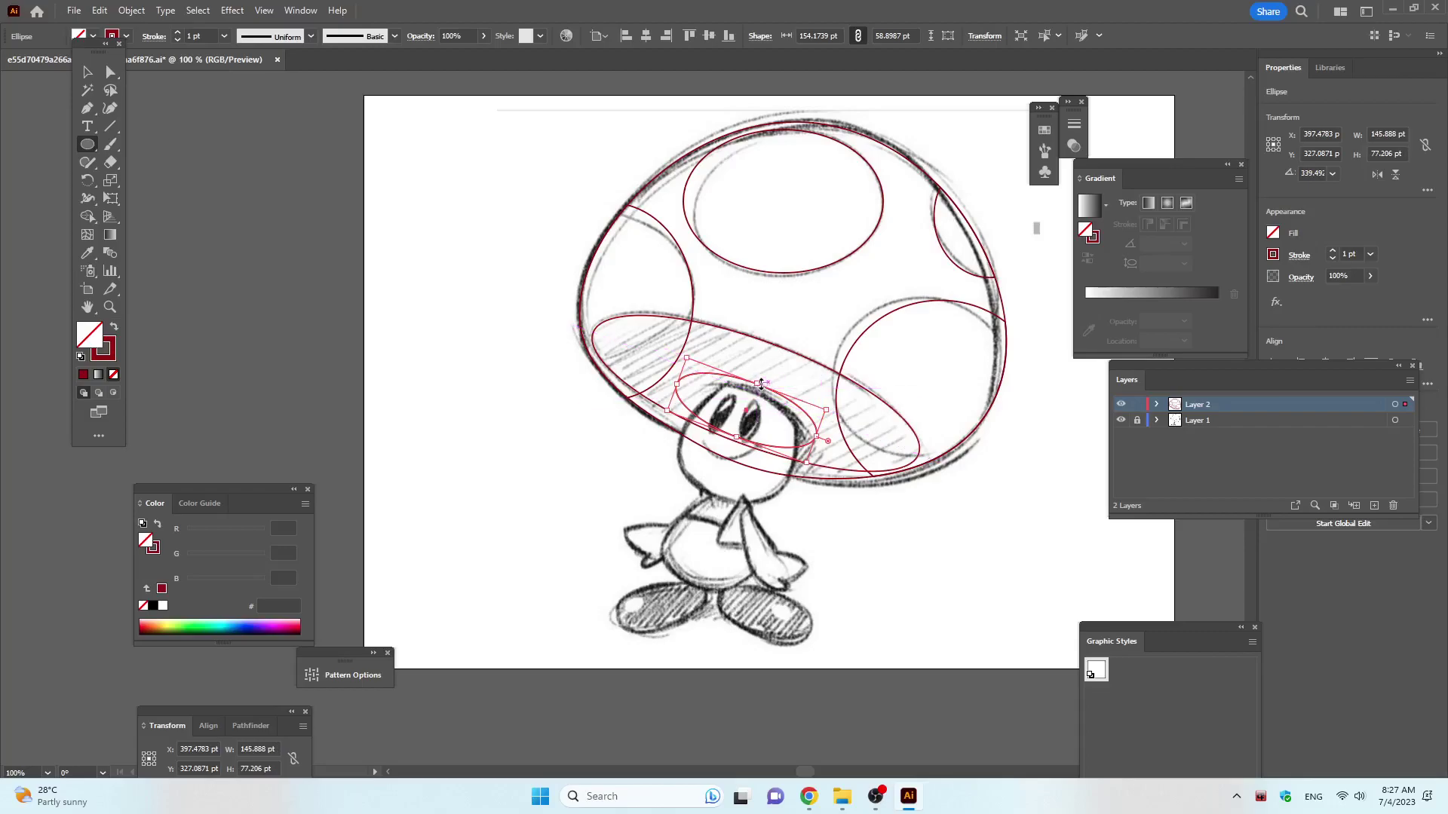
pyautogui.moveTo(757, 386); pyautogui.dragTo(756, 393)
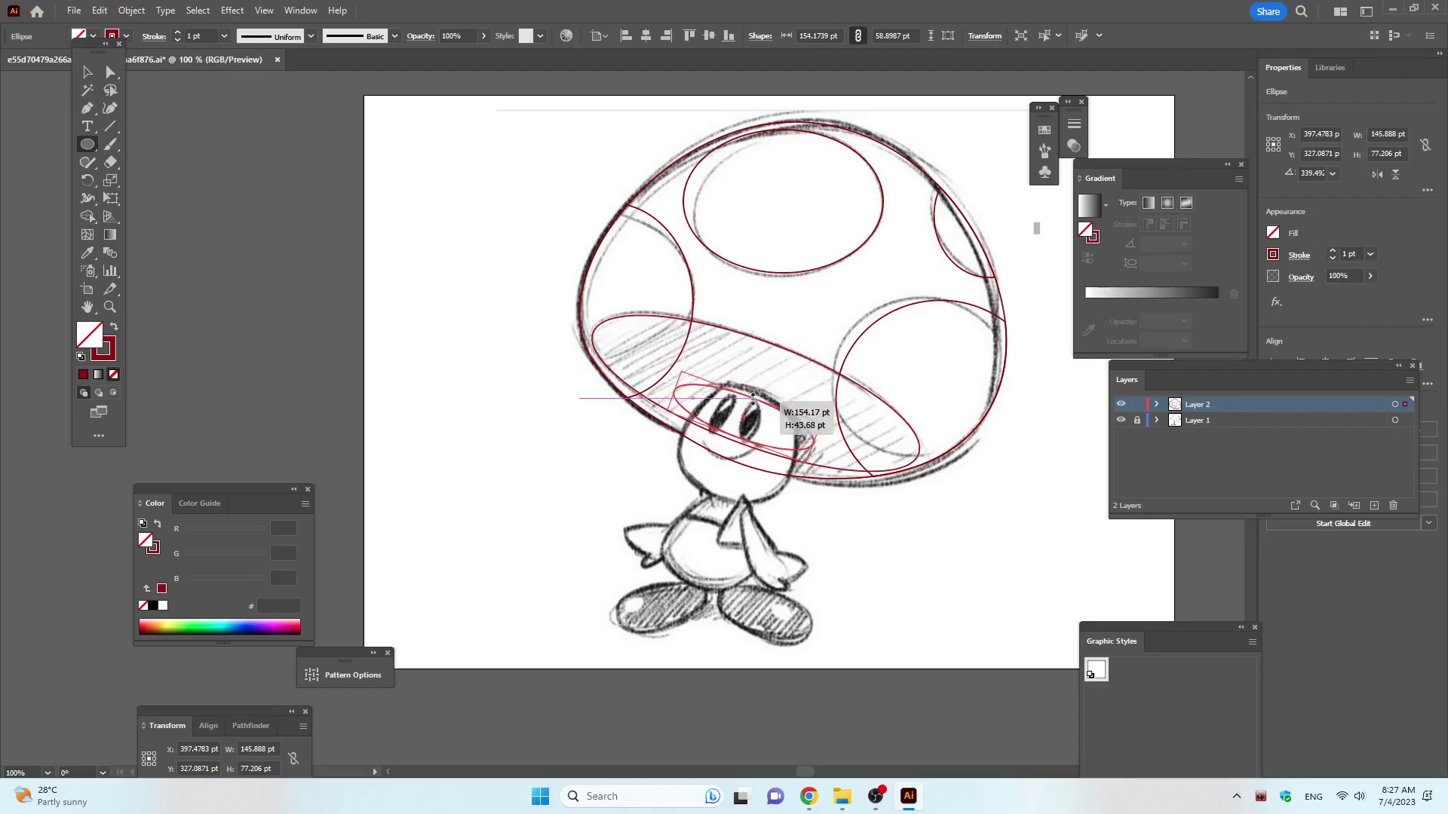
pyautogui.press('v')
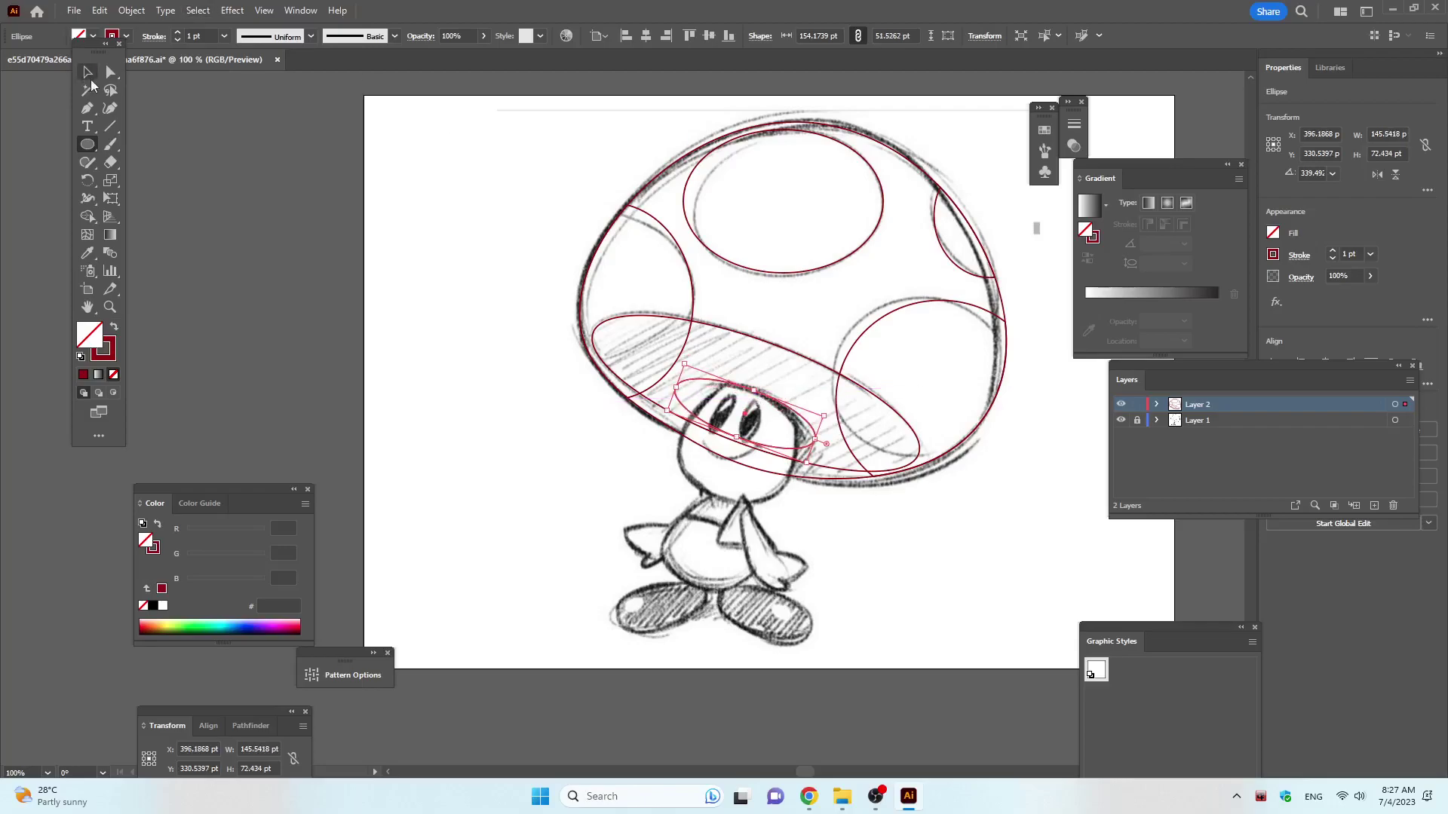
pyautogui.click(405, 333)
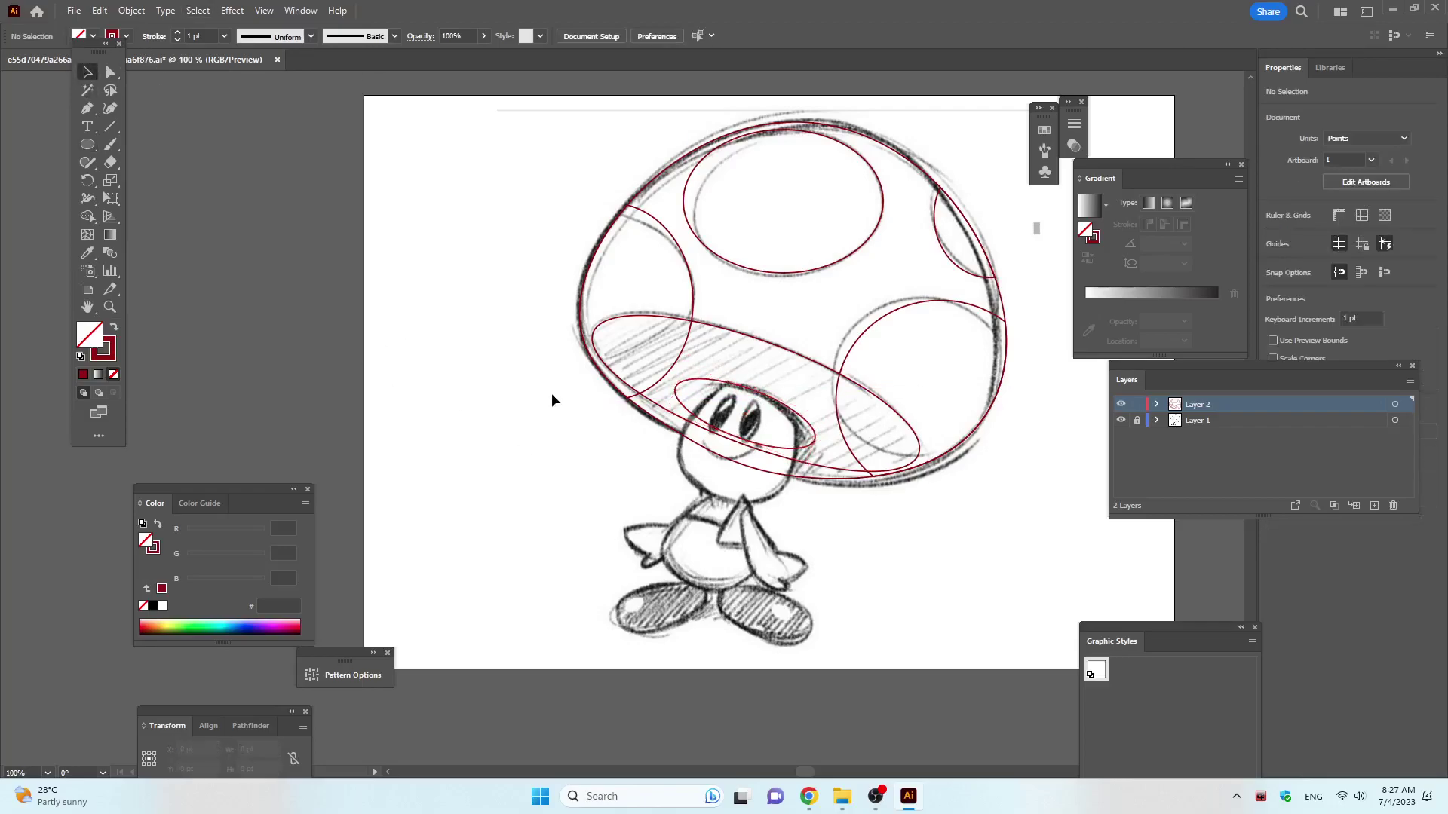
# Save, then draw a tilted ellipse over the head and nudge it left.
pyautogui.hotkey('ctrl', 's')
pyautogui.scroll(2, 716, 407)
pyautogui.scroll(-3, 704, 402)
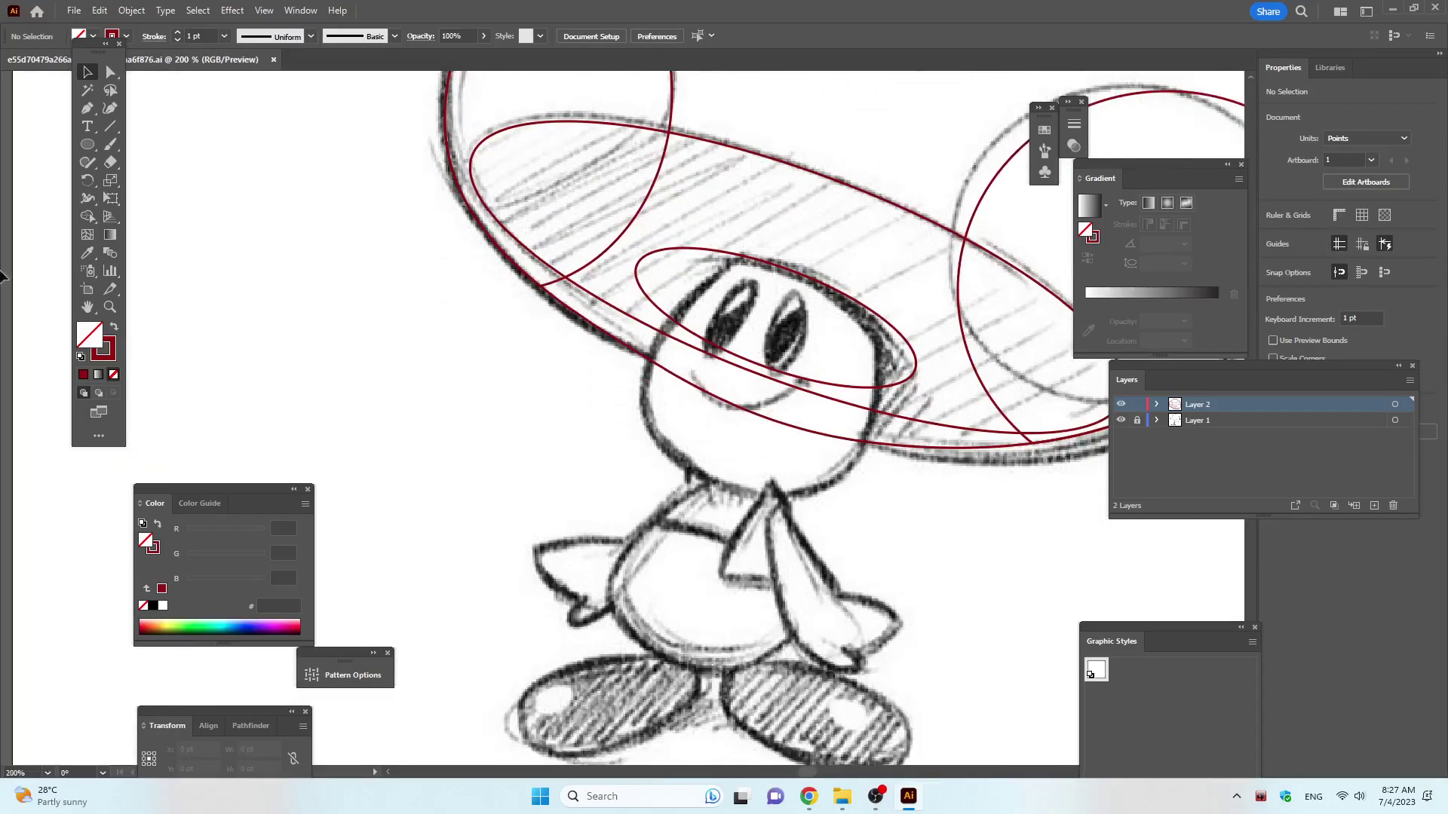
pyautogui.click(79, 147)
pyautogui.moveTo(699, 231); pyautogui.dragTo(897, 490)
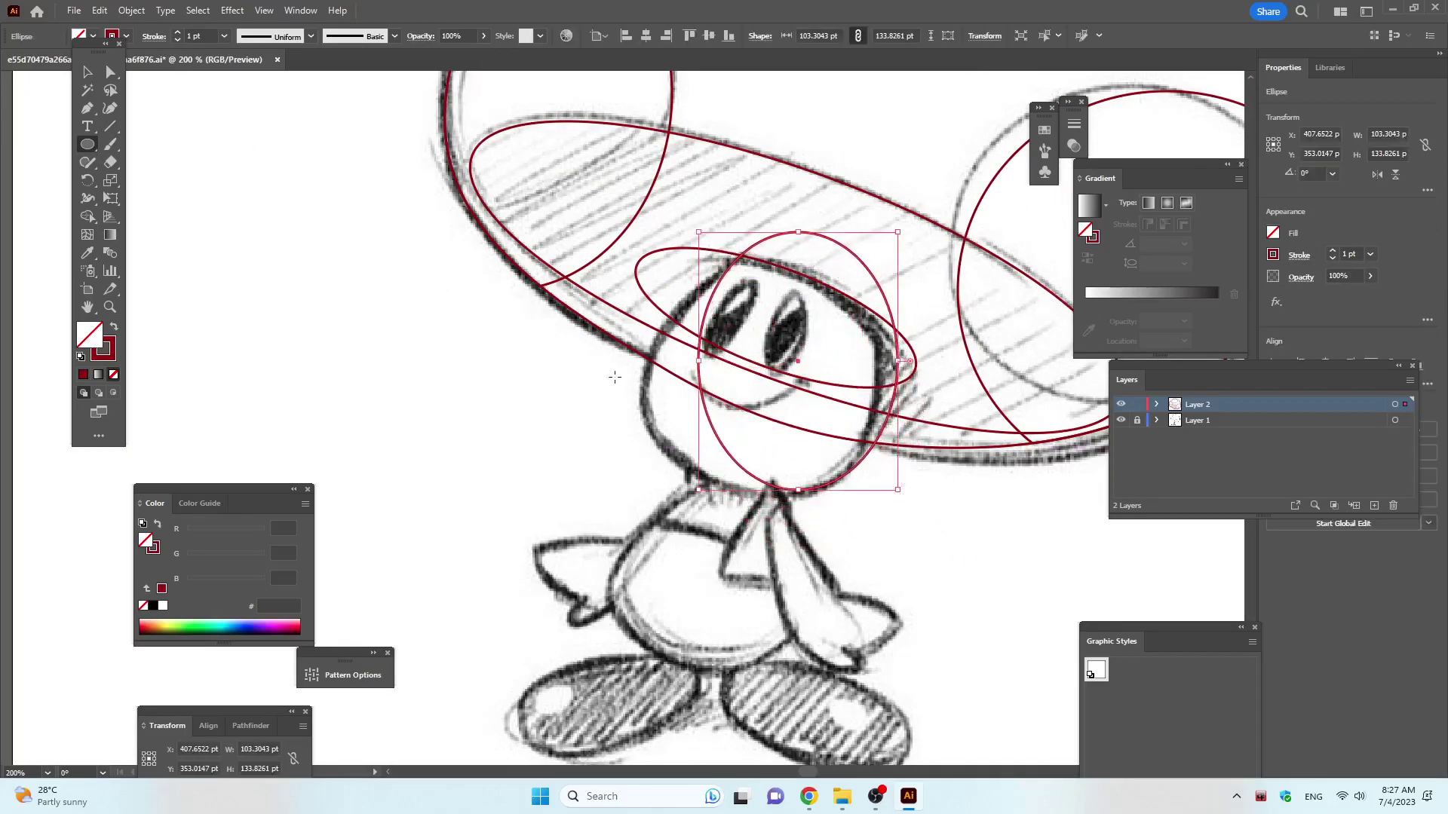
pyautogui.moveTo(902, 227); pyautogui.dragTo(910, 267)
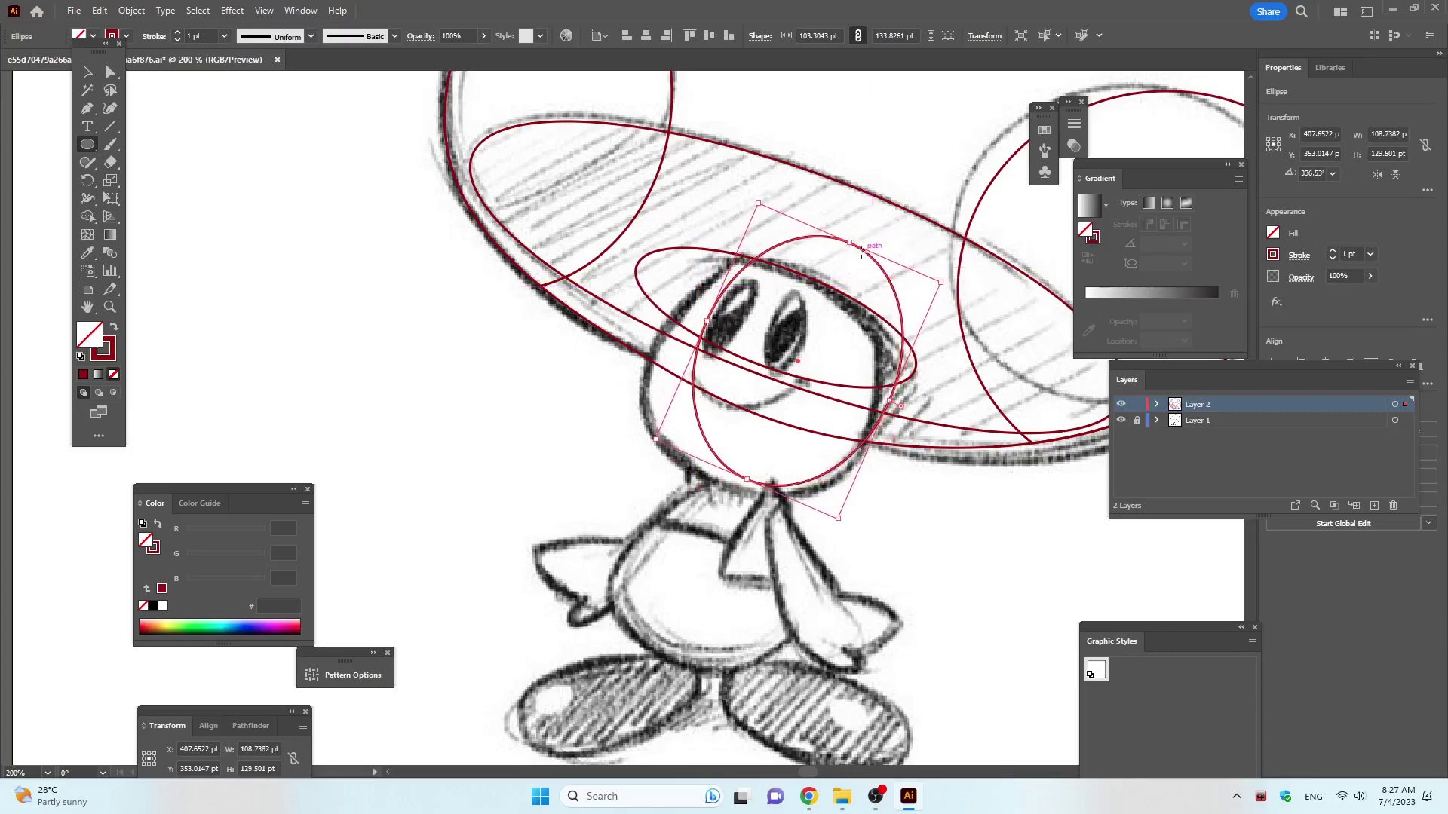
pyautogui.hotkey('shift', 'Left')
pyautogui.press('Left')
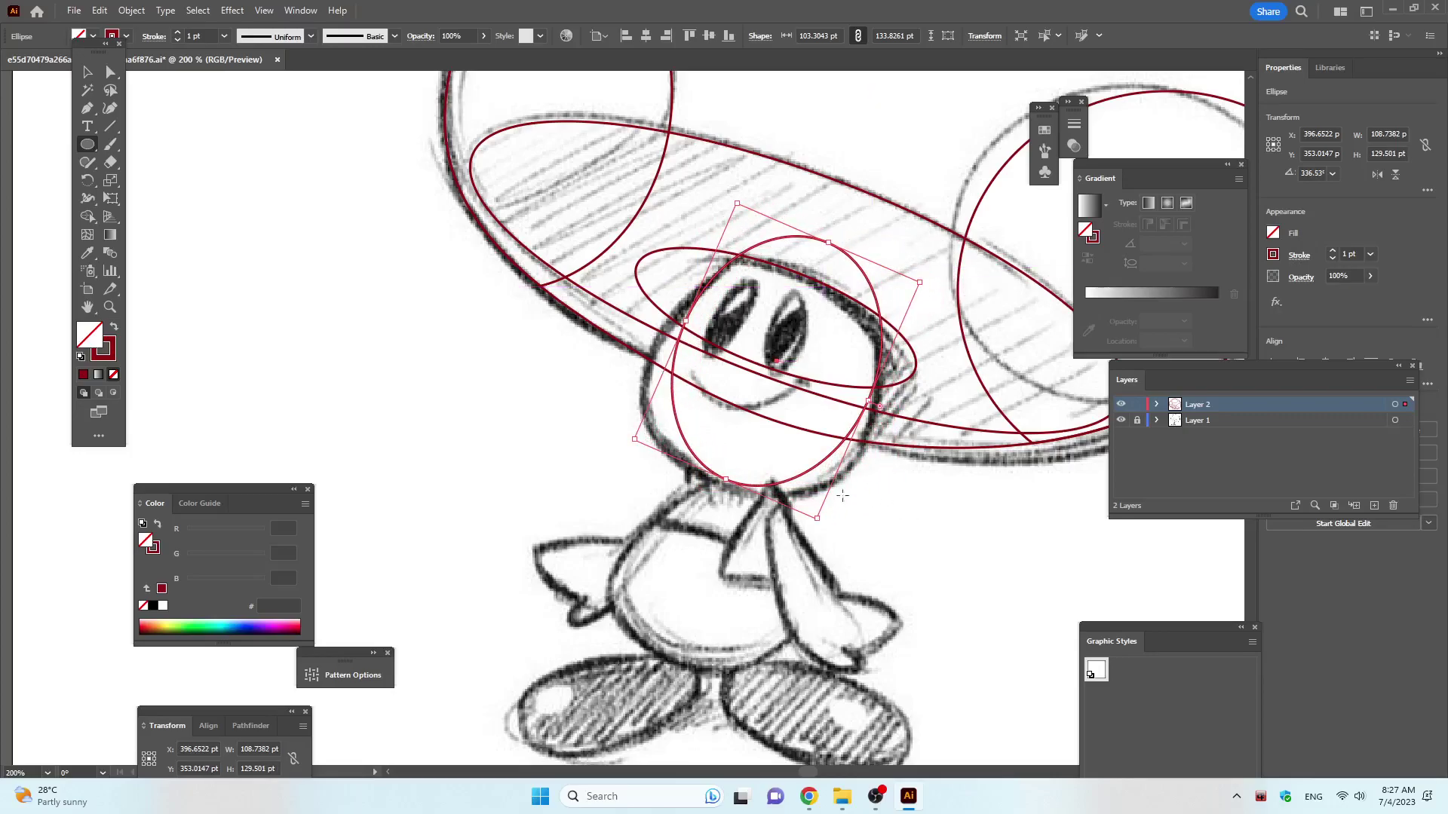
# Reshape the head outline's bottom curve and move its right anchor onto the sketched cheek.
pyautogui.press('a')
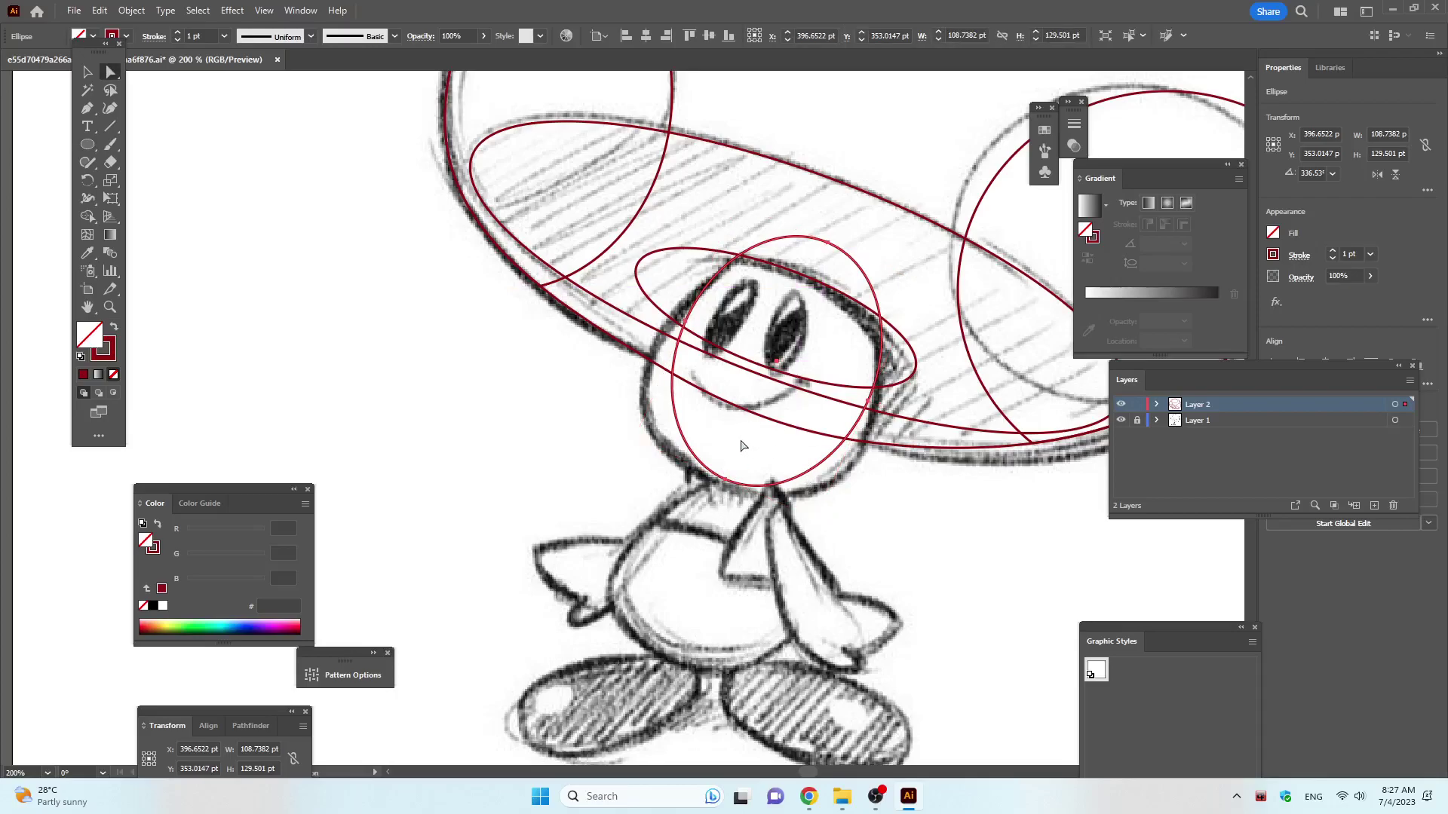
pyautogui.moveTo(688, 510); pyautogui.dragTo(683, 528)
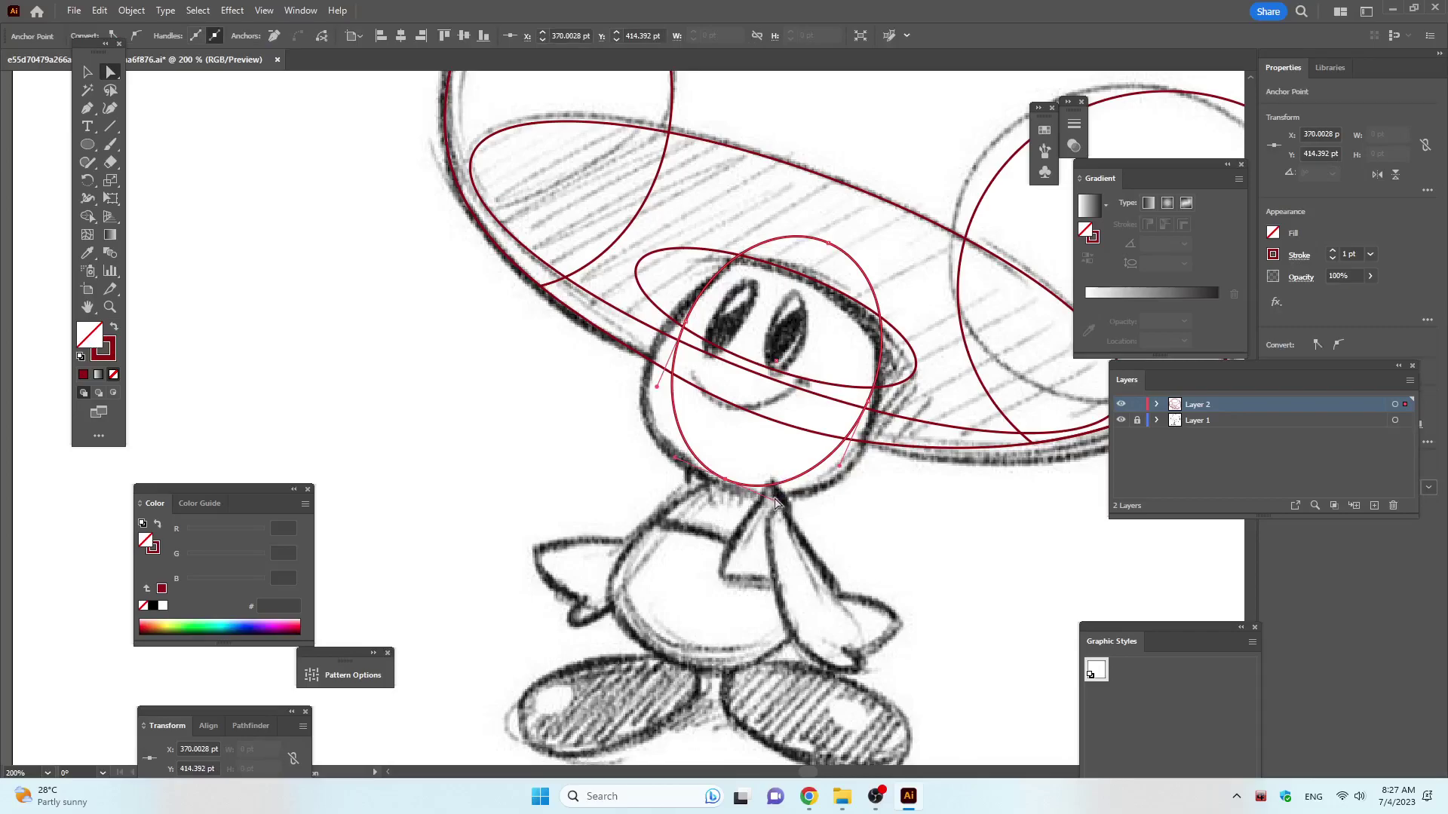
pyautogui.moveTo(775, 500); pyautogui.dragTo(846, 512)
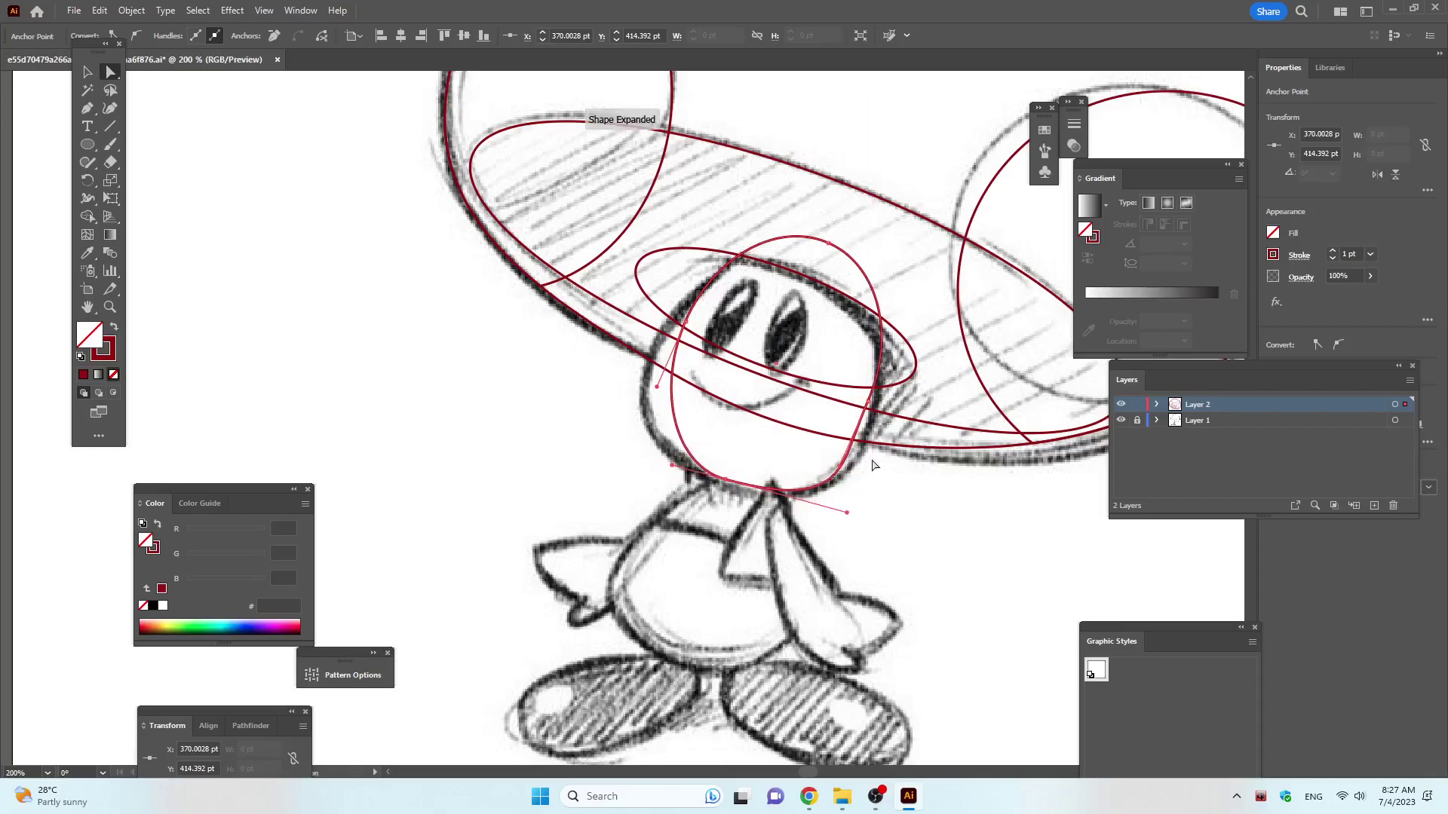
pyautogui.click(870, 407)
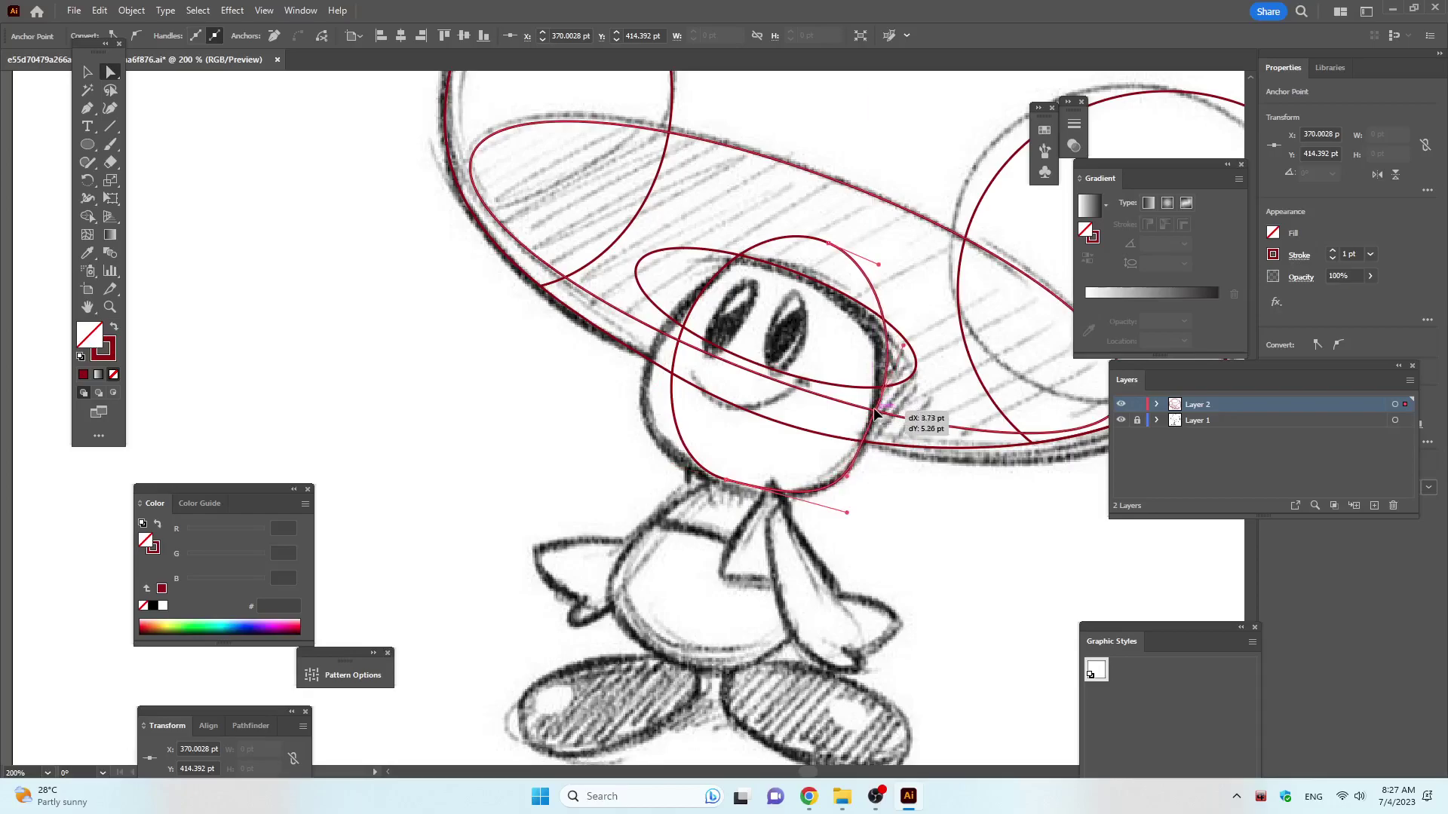
pyautogui.moveTo(870, 407); pyautogui.dragTo(873, 394)
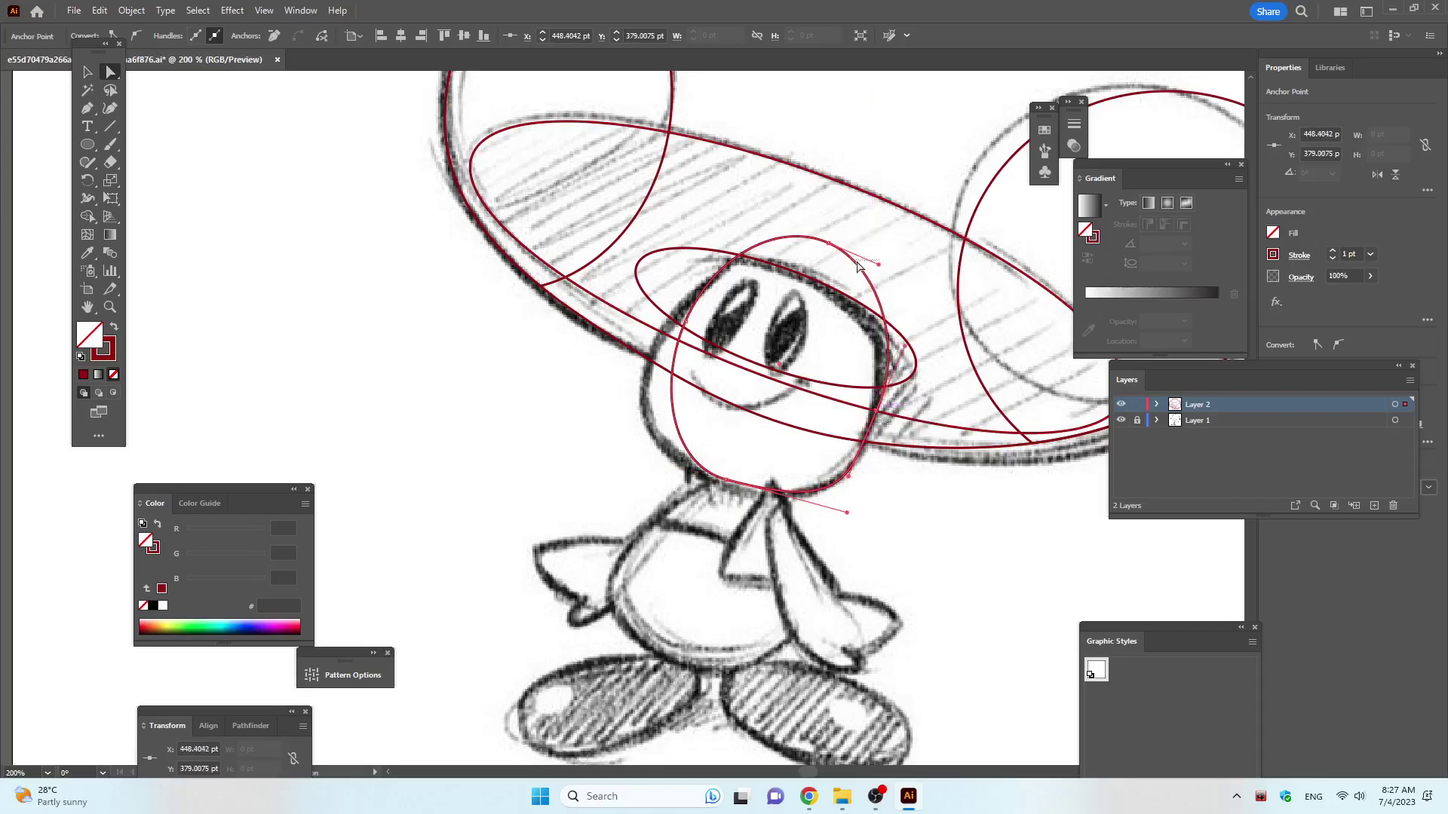
pyautogui.click(858, 265)
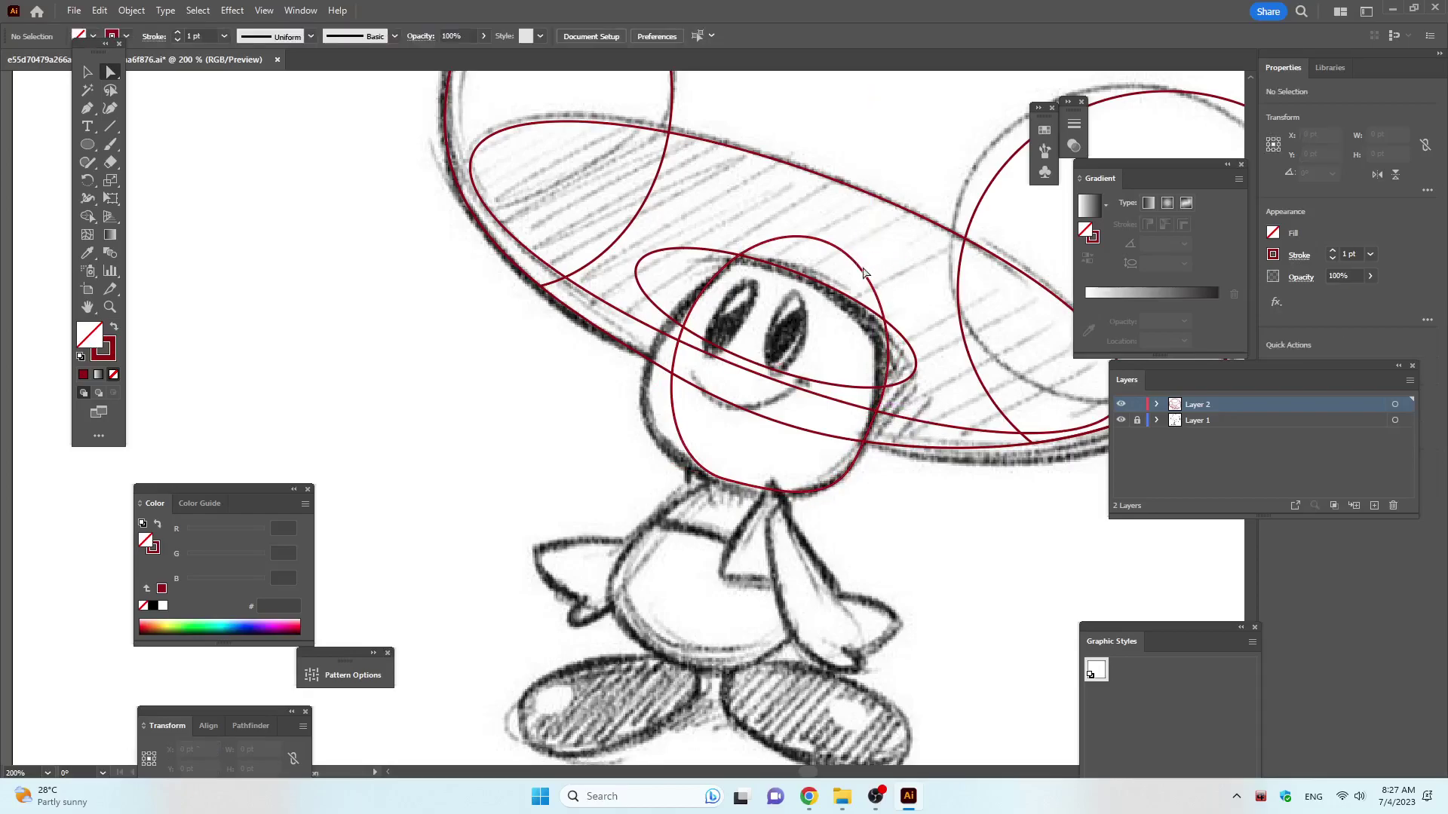
# Reshape the head outline's top, lower and left curves to follow the sketch.
pyautogui.click(826, 243)
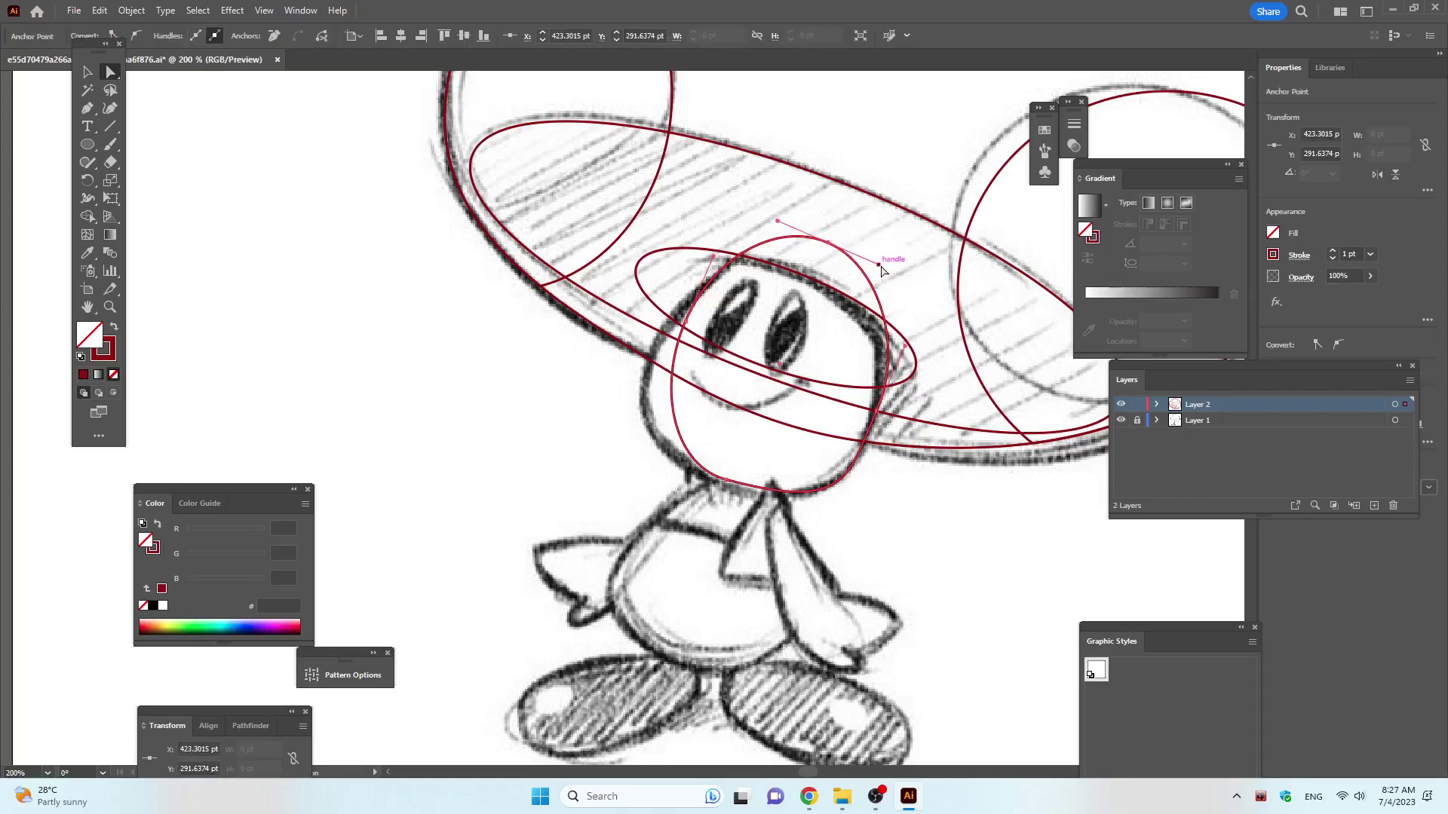
pyautogui.moveTo(878, 265); pyautogui.dragTo(864, 258)
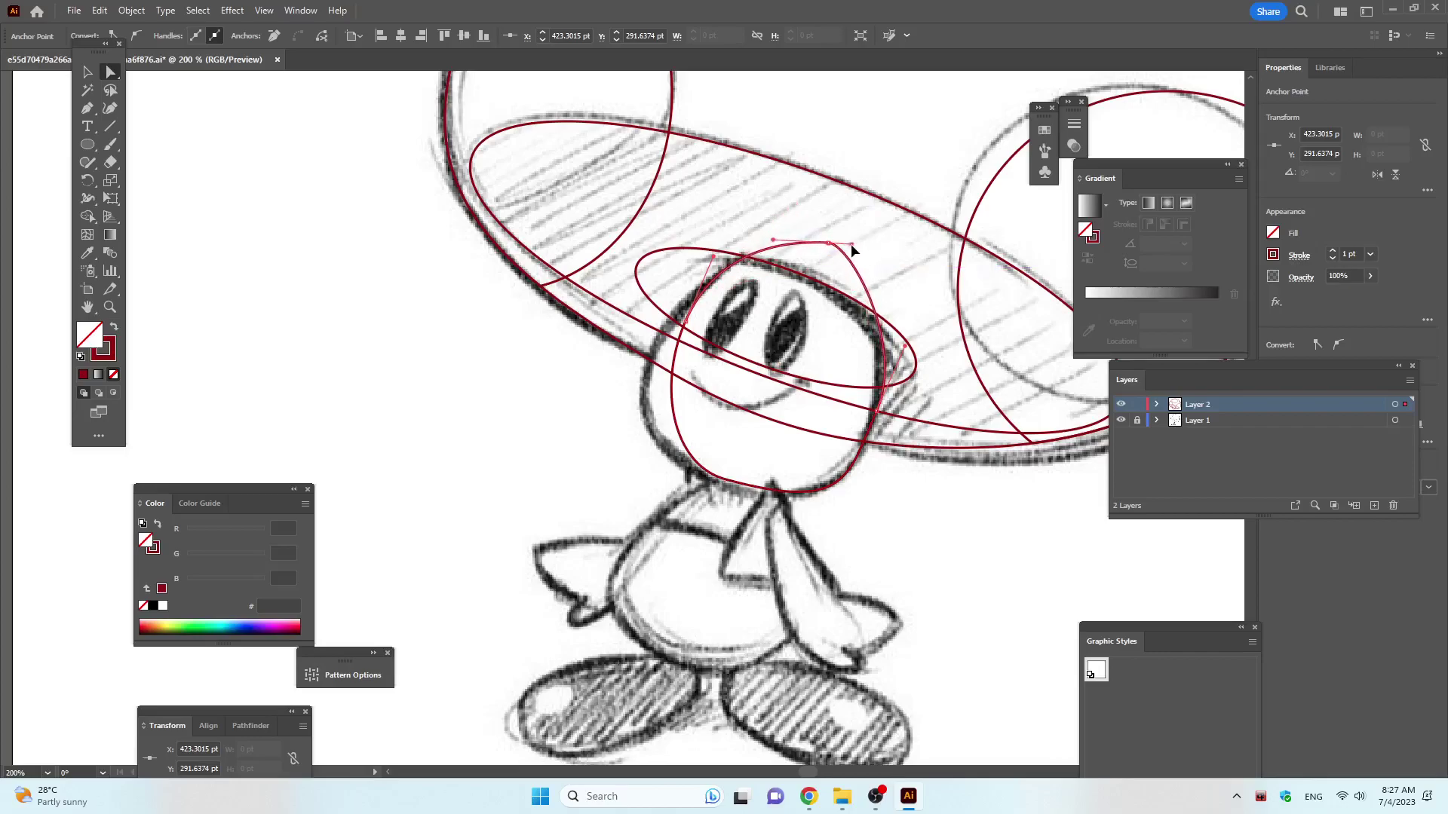
pyautogui.moveTo(863, 259); pyautogui.dragTo(851, 253)
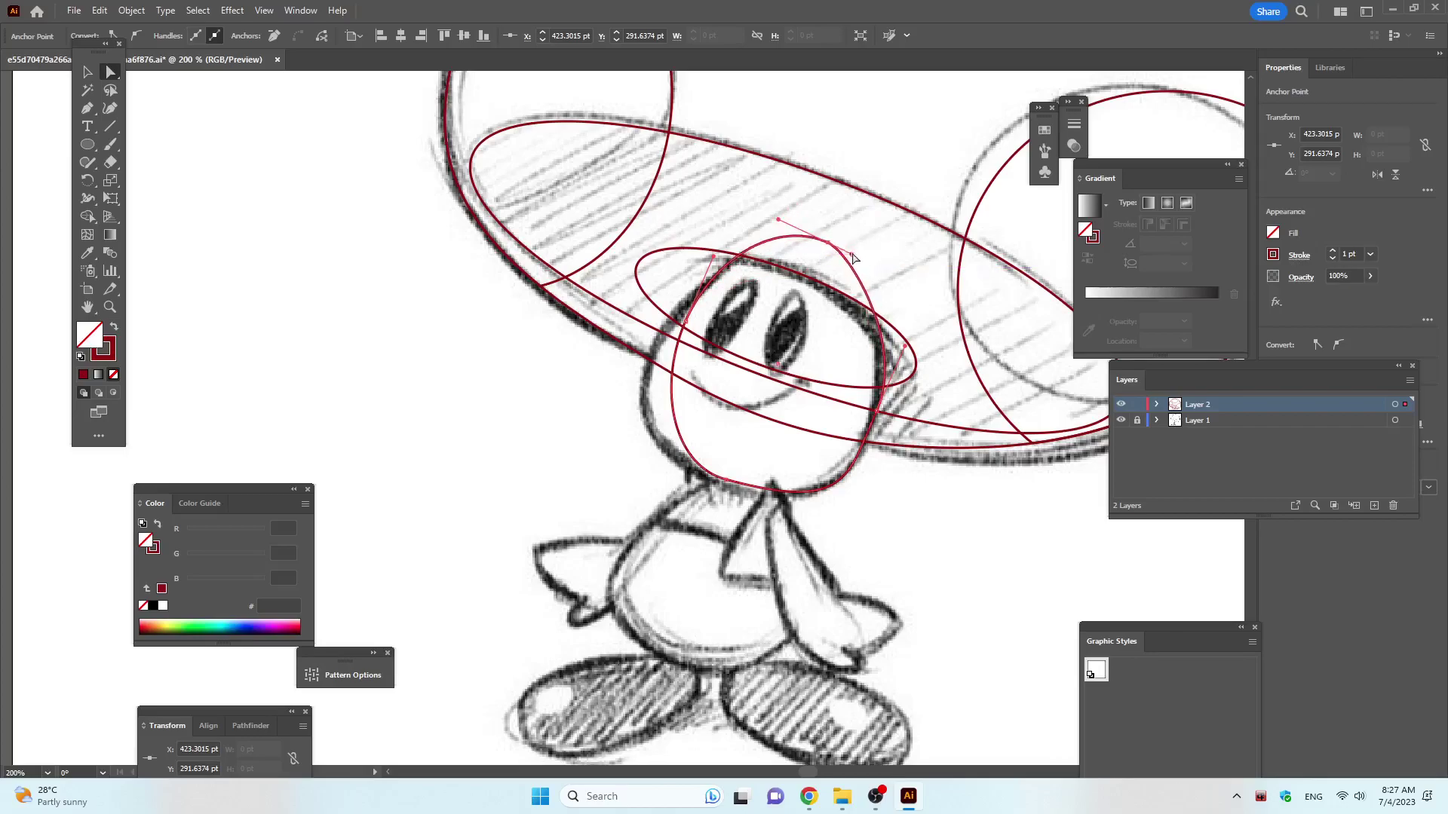
pyautogui.click(724, 482)
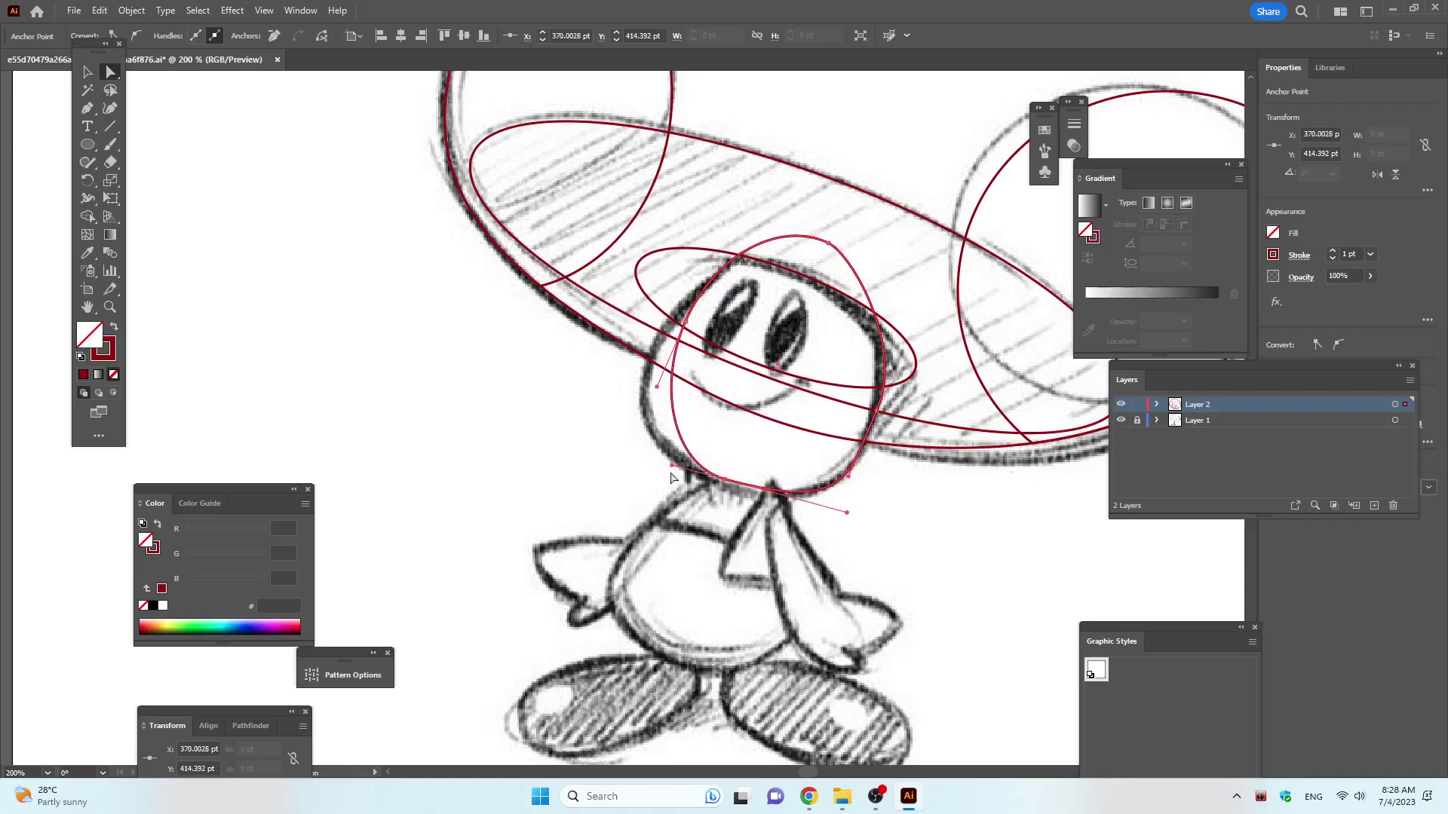
pyautogui.moveTo(672, 467); pyautogui.dragTo(631, 444)
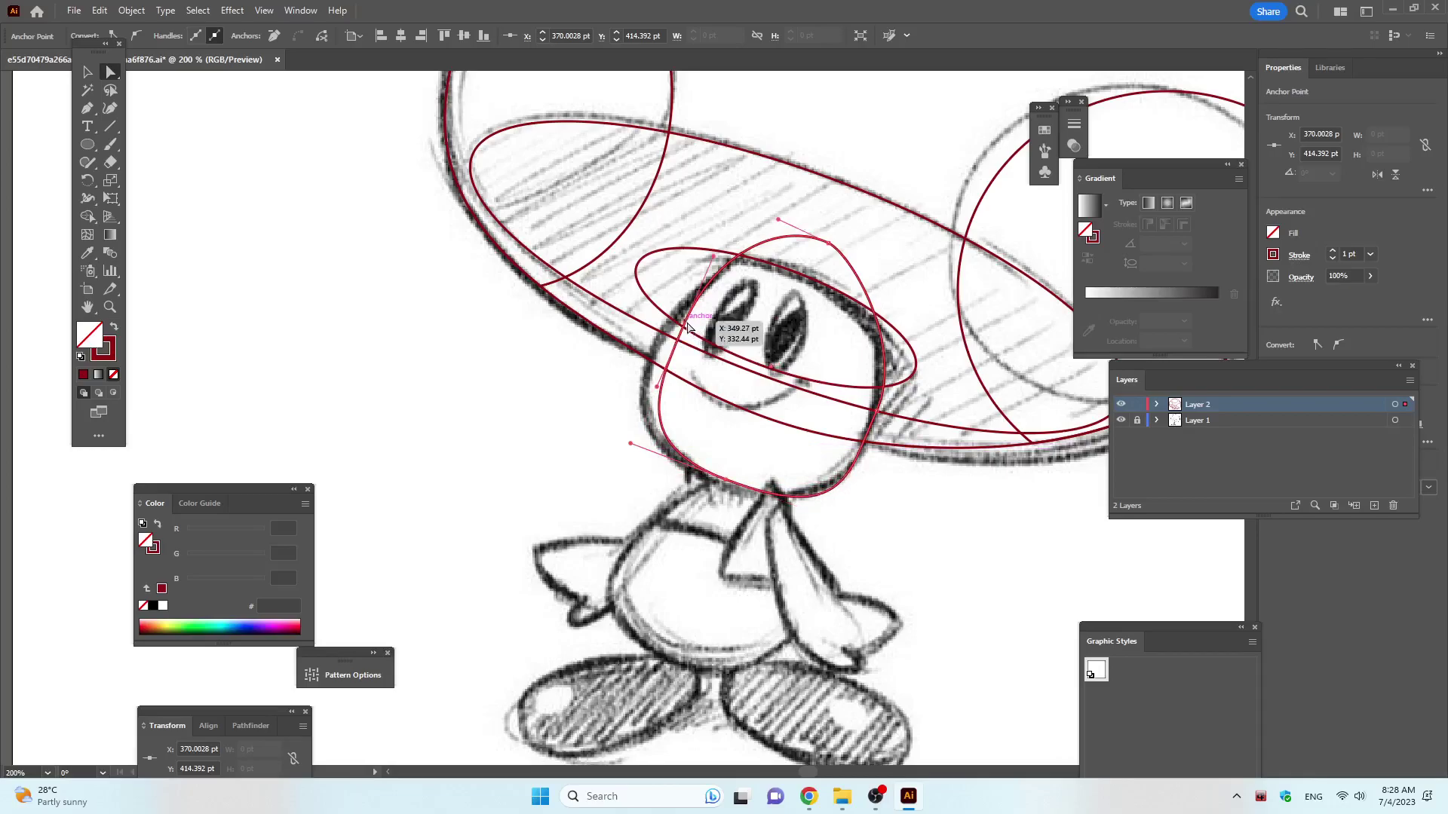
pyautogui.moveTo(681, 327); pyautogui.dragTo(663, 337)
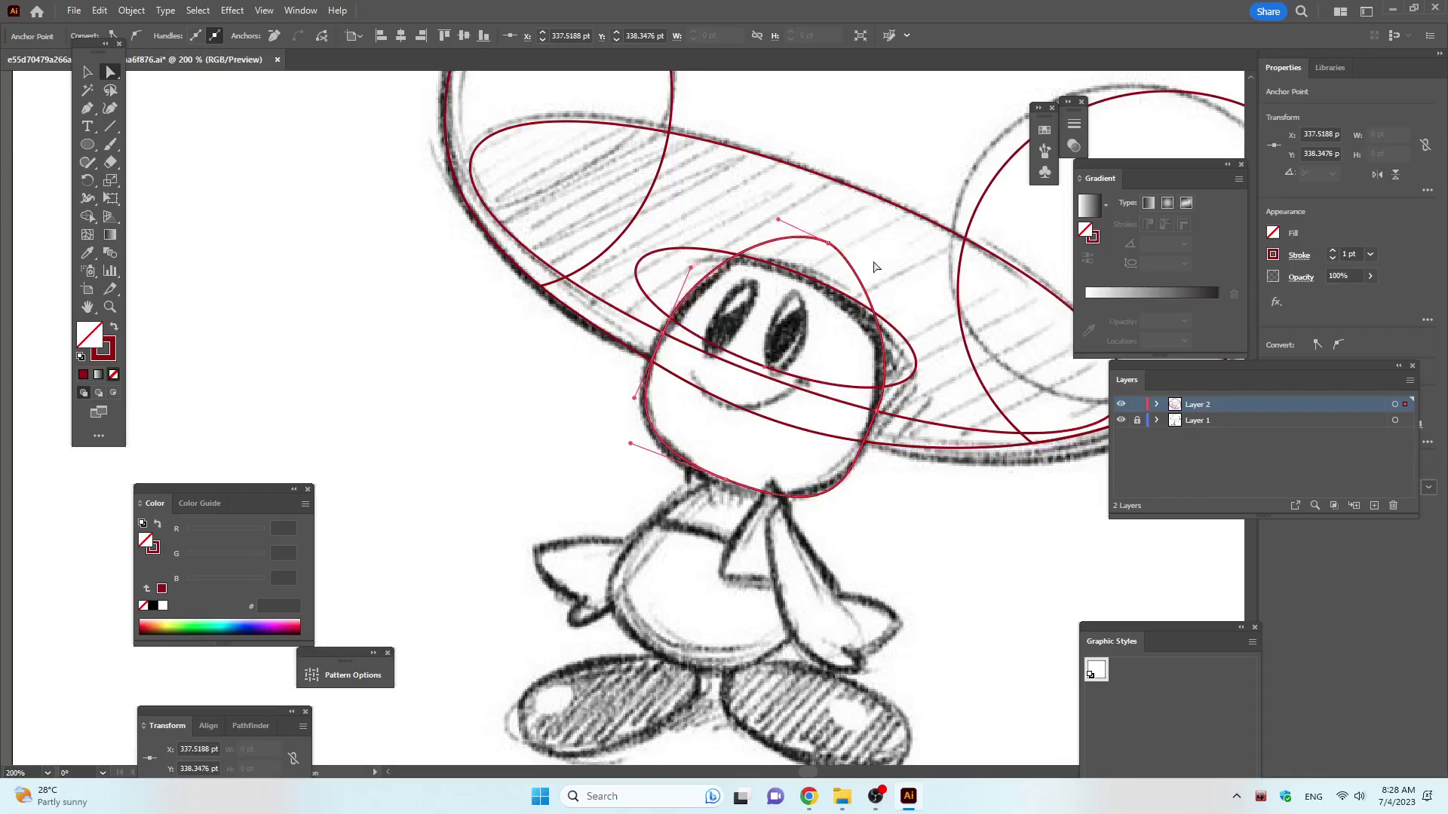
pyautogui.click(894, 245)
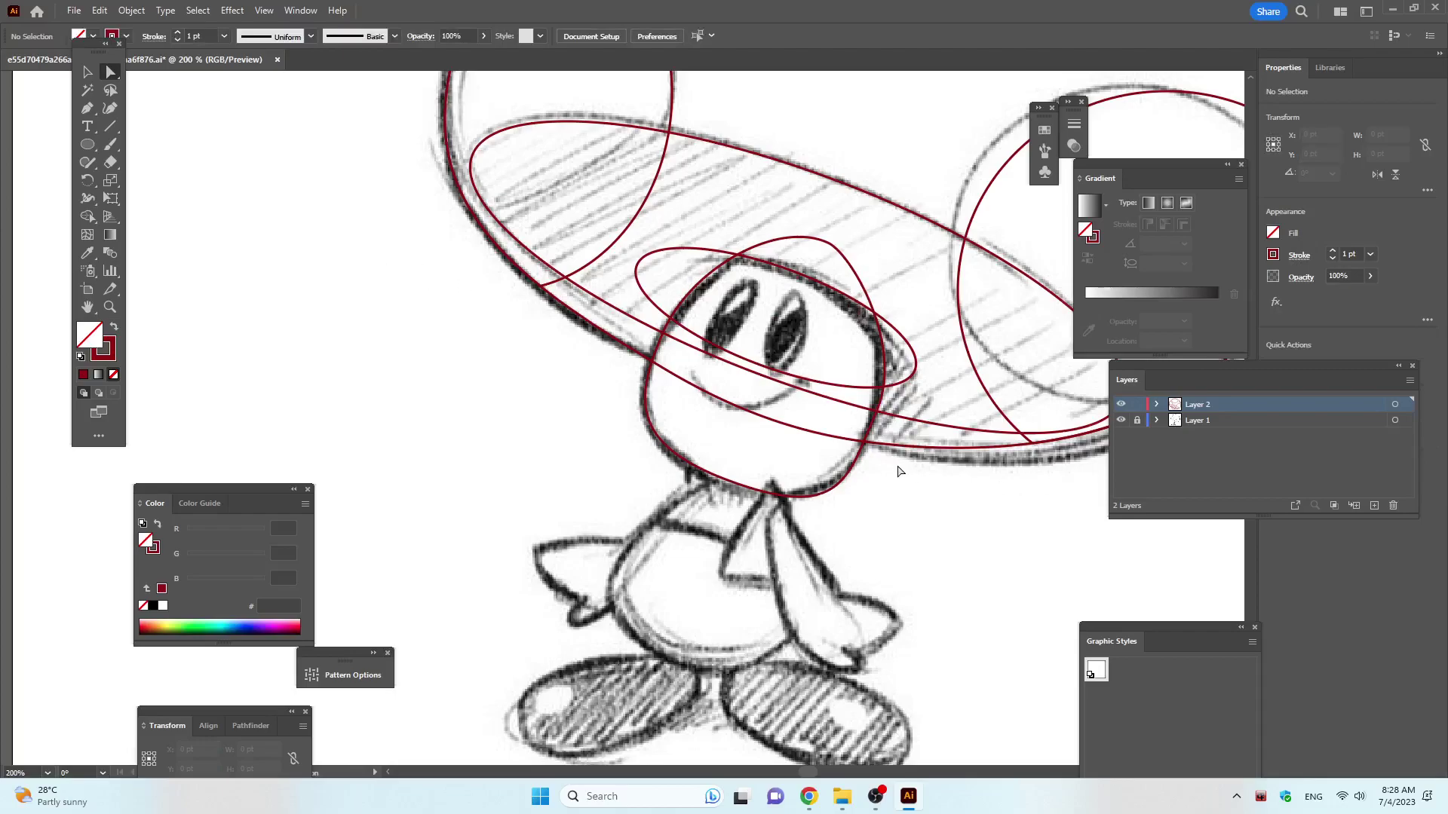
pyautogui.hotkey('ctrl', '0')
# Trace the body as a closed curved outline from the neck around the bottom and back.
pyautogui.scroll(5, 897, 407)
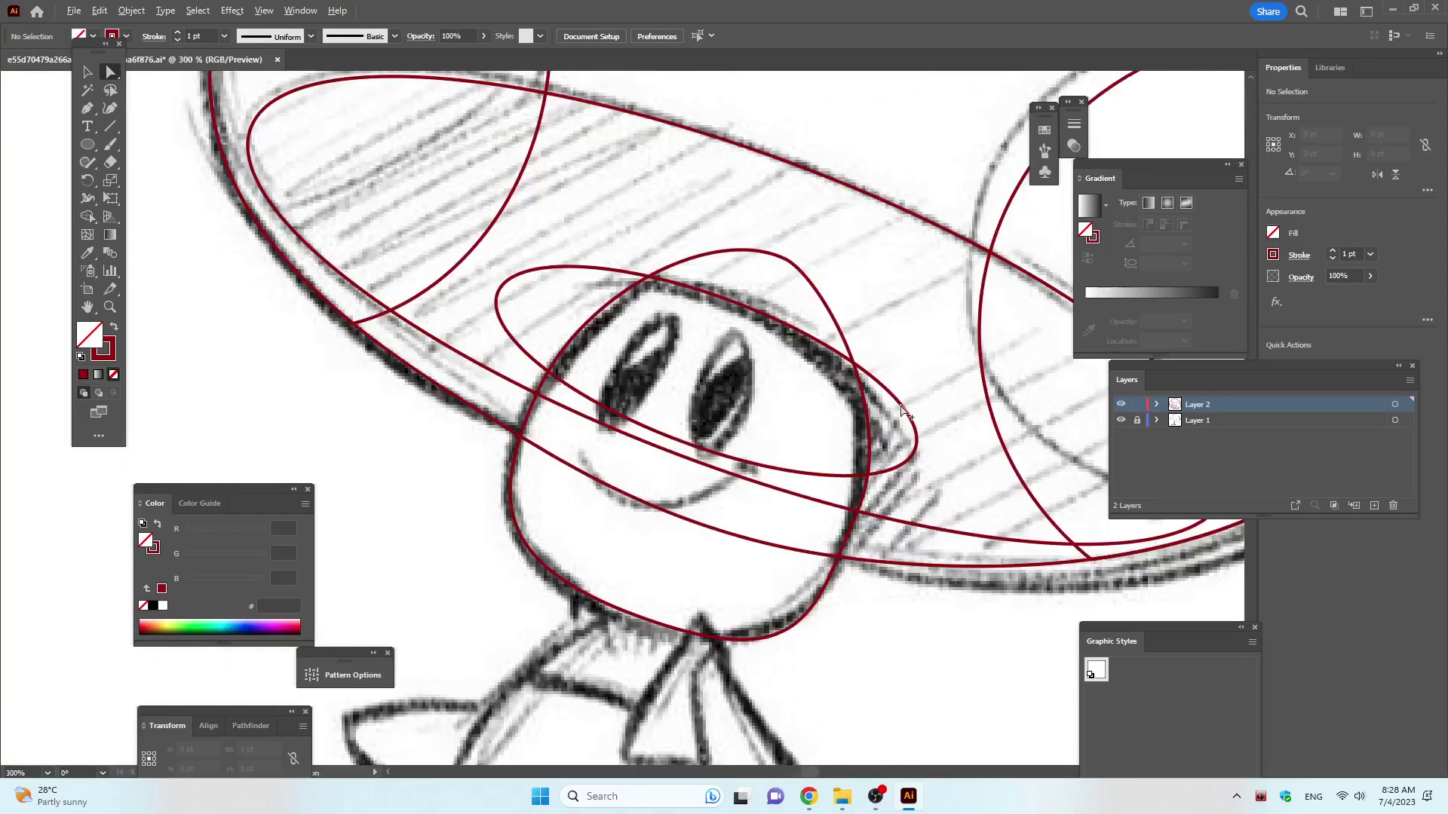
pyautogui.scroll(-2, 905, 411)
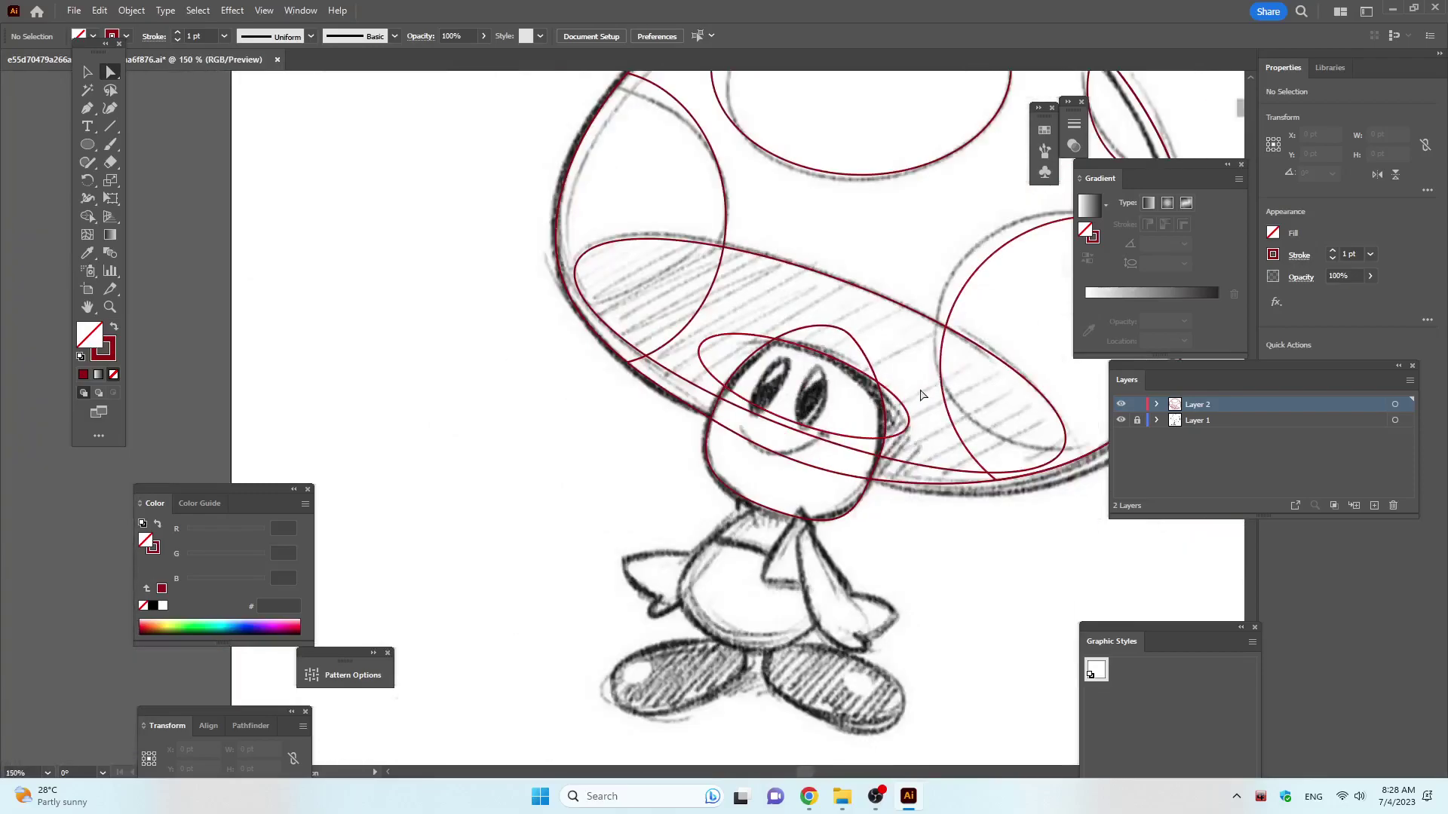
pyautogui.scroll(-2, 920, 394)
pyautogui.scroll(1, 920, 394)
pyautogui.scroll(-2, 909, 403)
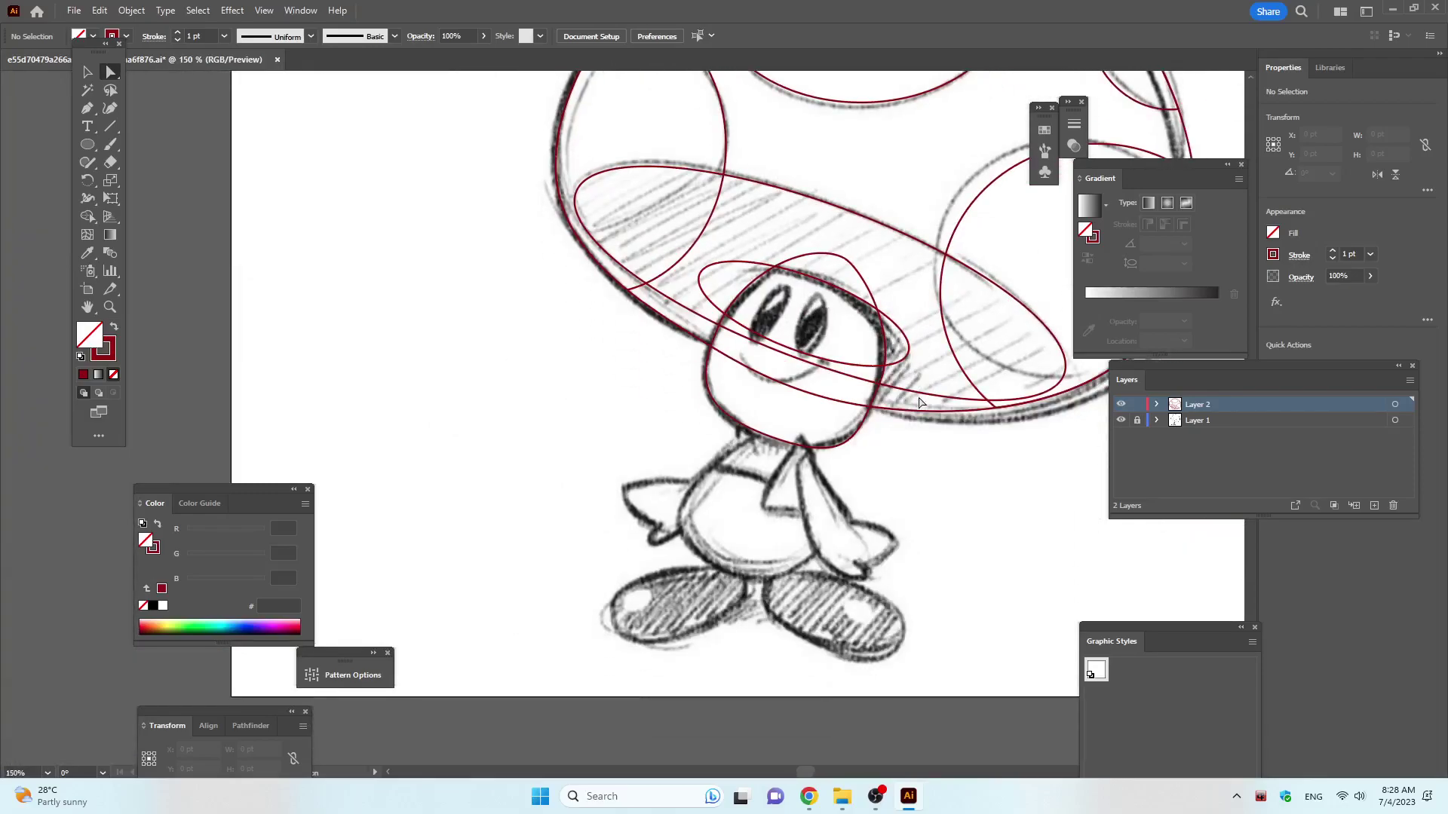
pyautogui.scroll(1, 901, 409)
pyautogui.scroll(1, 897, 406)
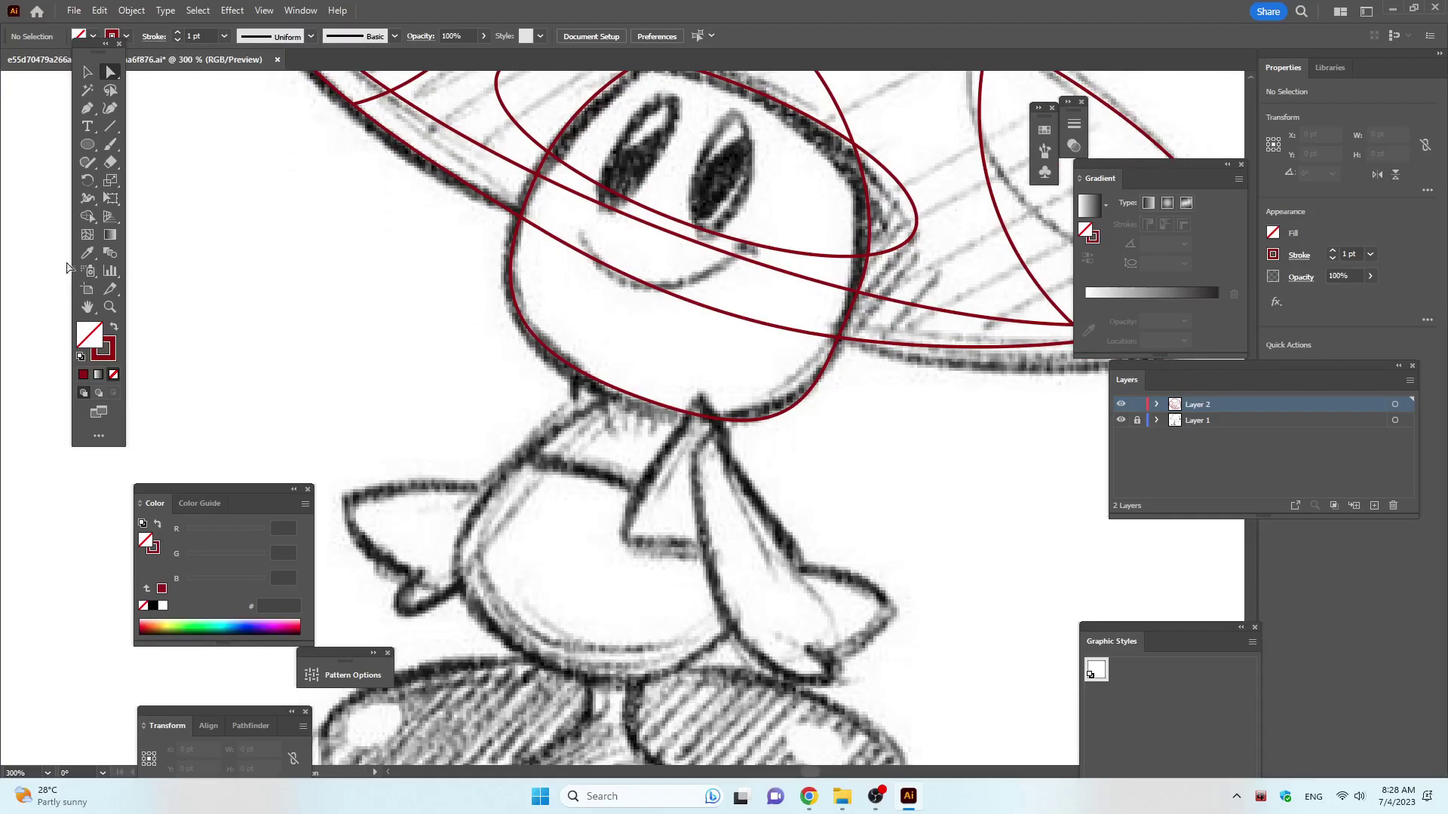
pyautogui.click(111, 109)
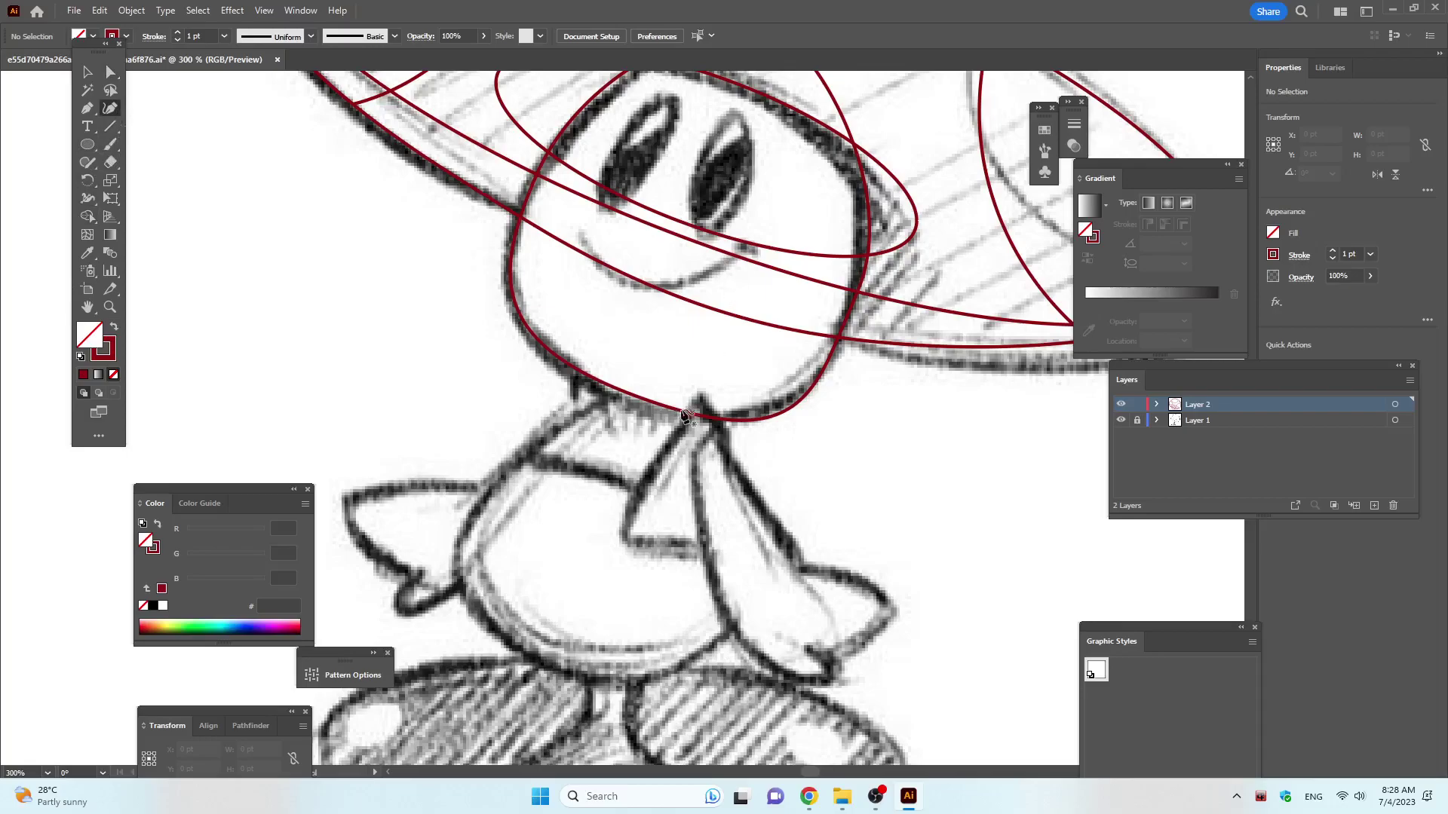
pyautogui.click(665, 374)
pyautogui.click(495, 485)
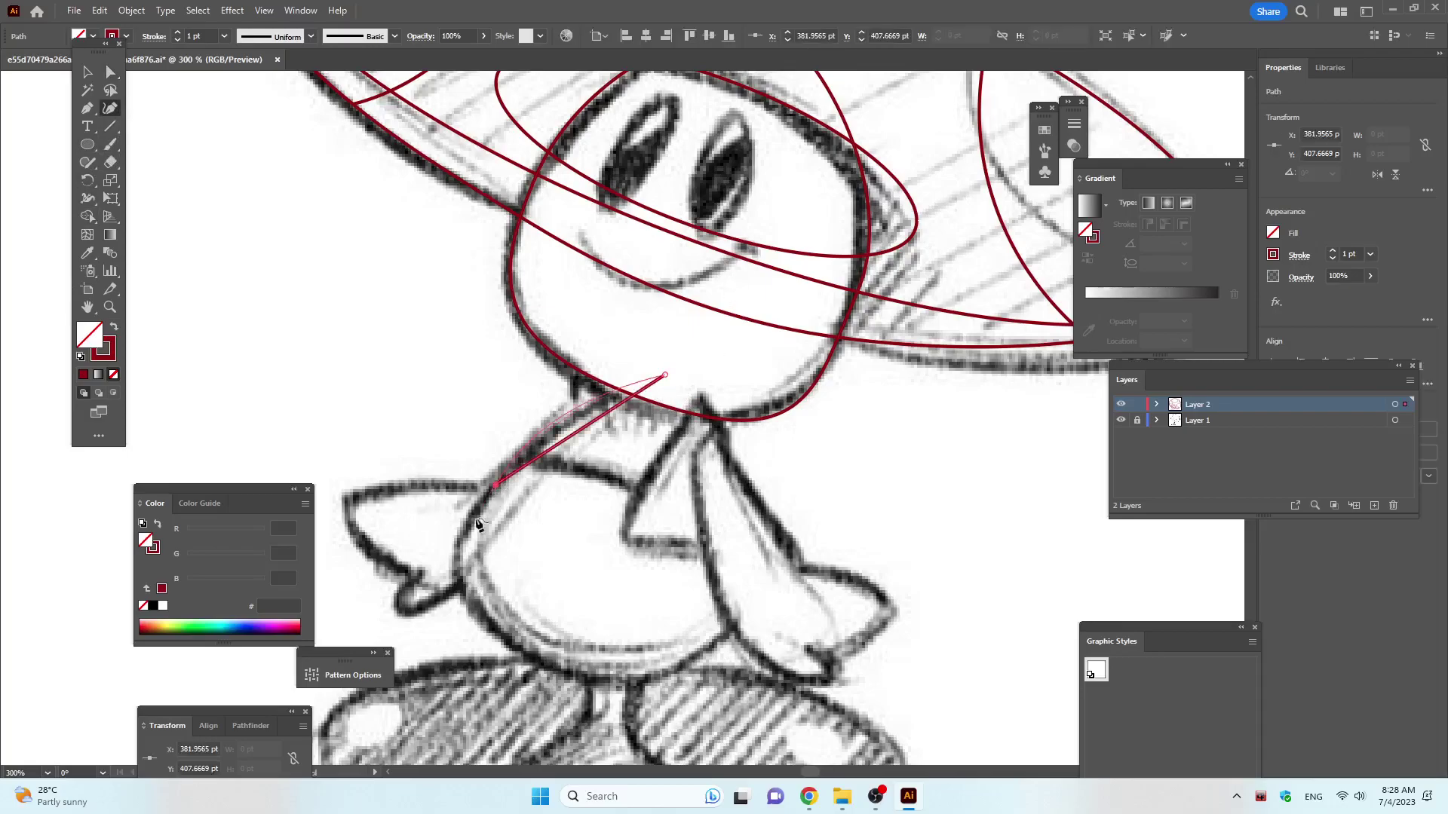
pyautogui.click(460, 584)
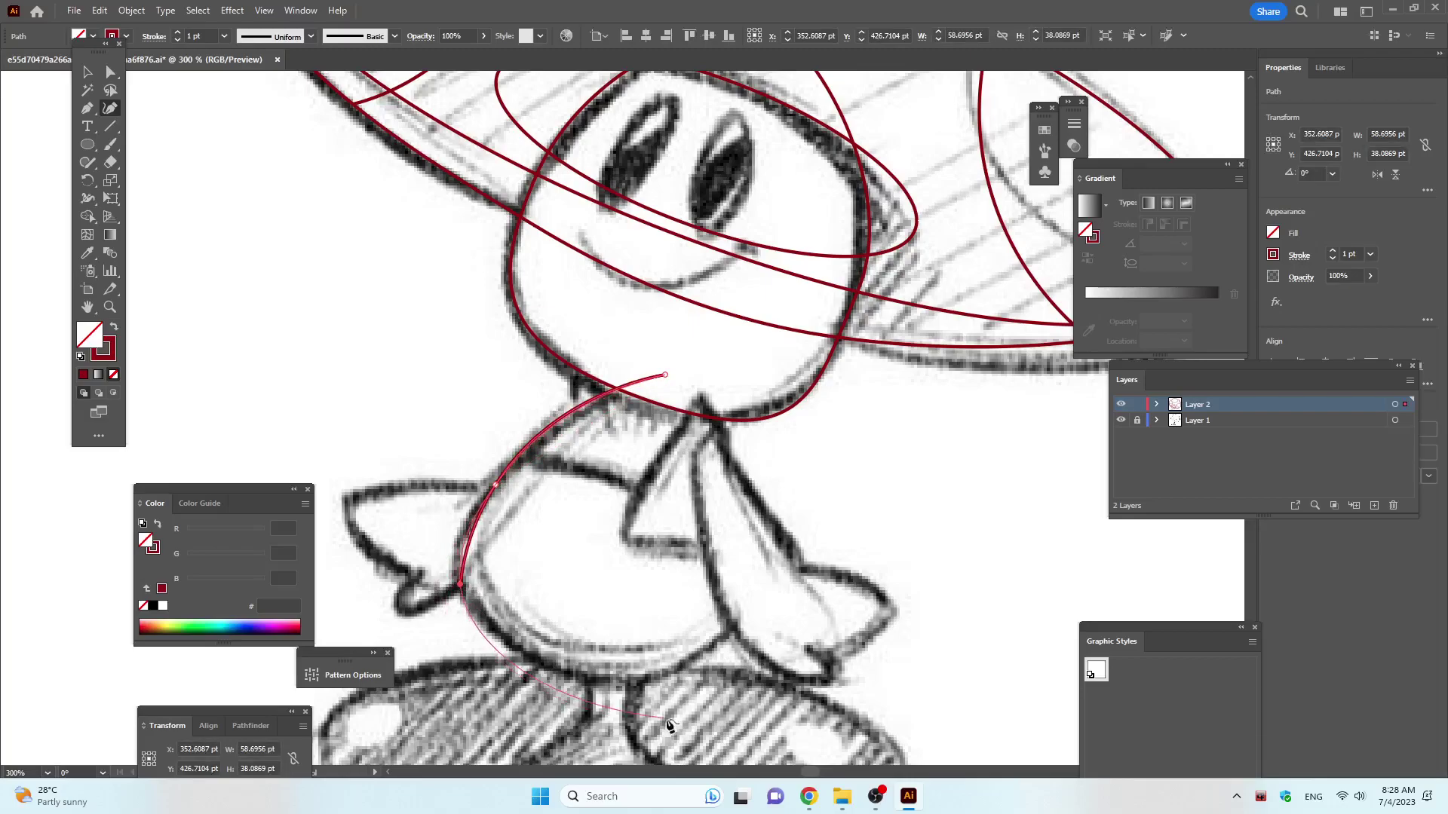
pyautogui.click(610, 684)
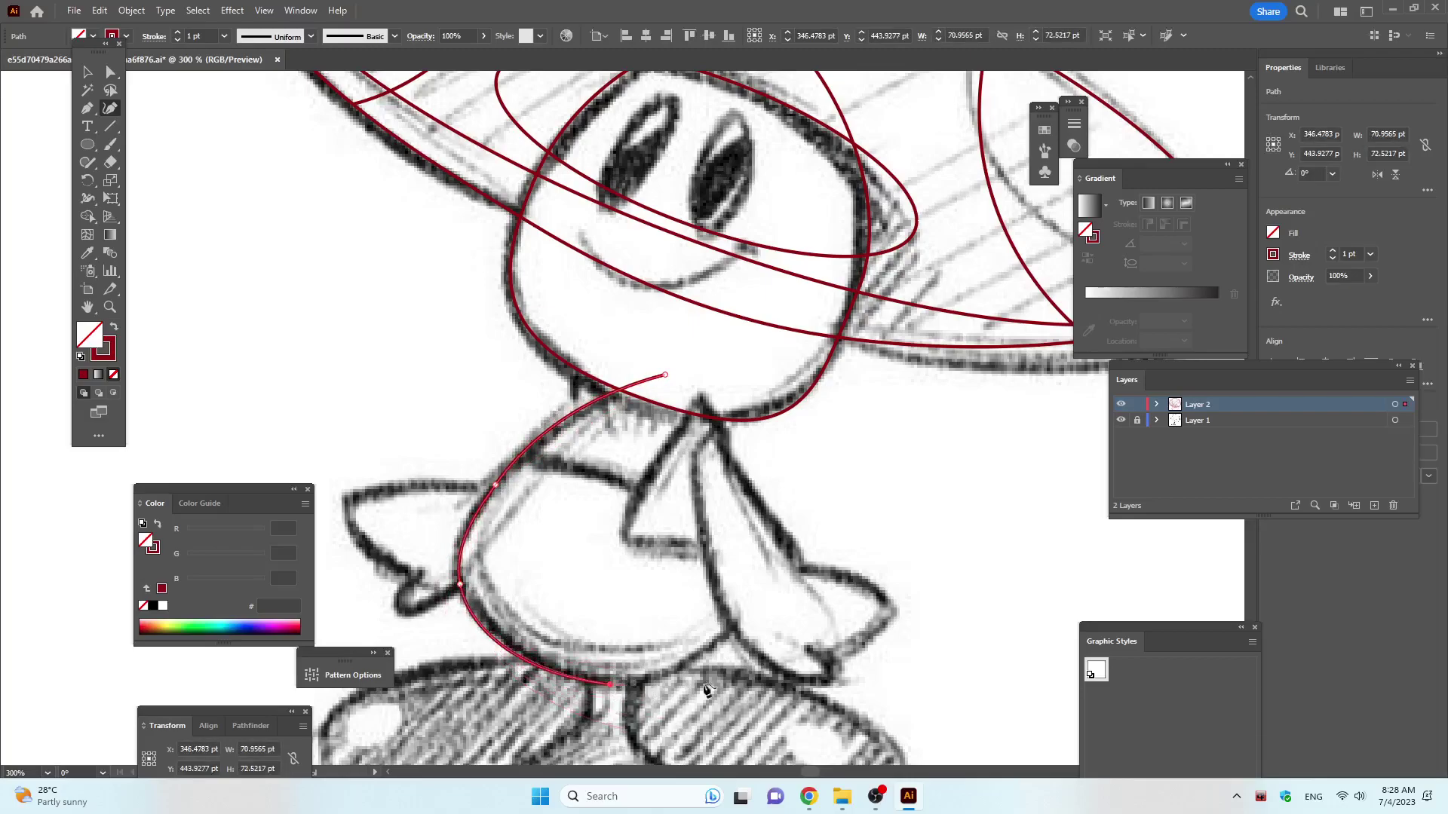
pyautogui.click(749, 608)
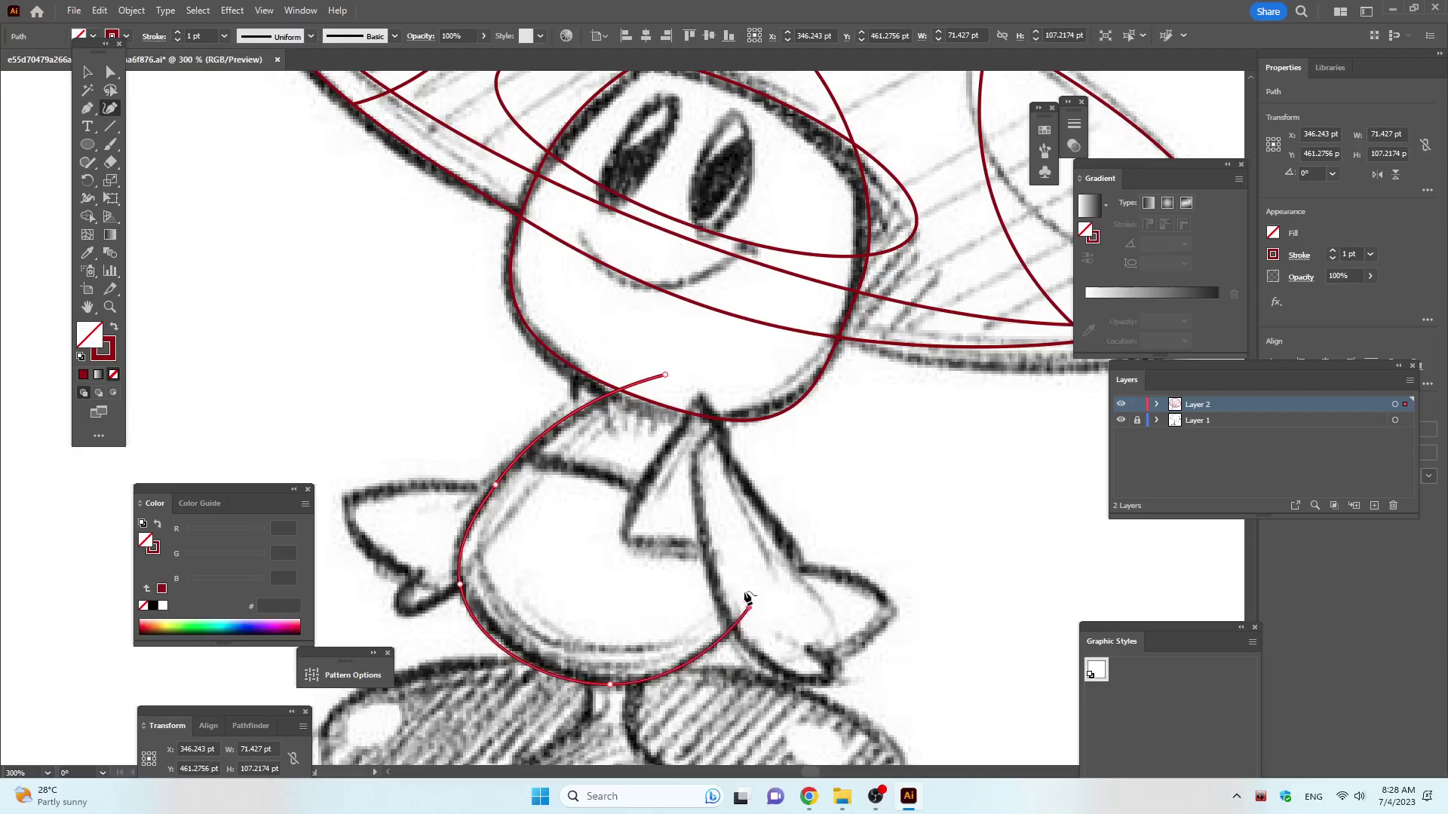
pyautogui.click(714, 479)
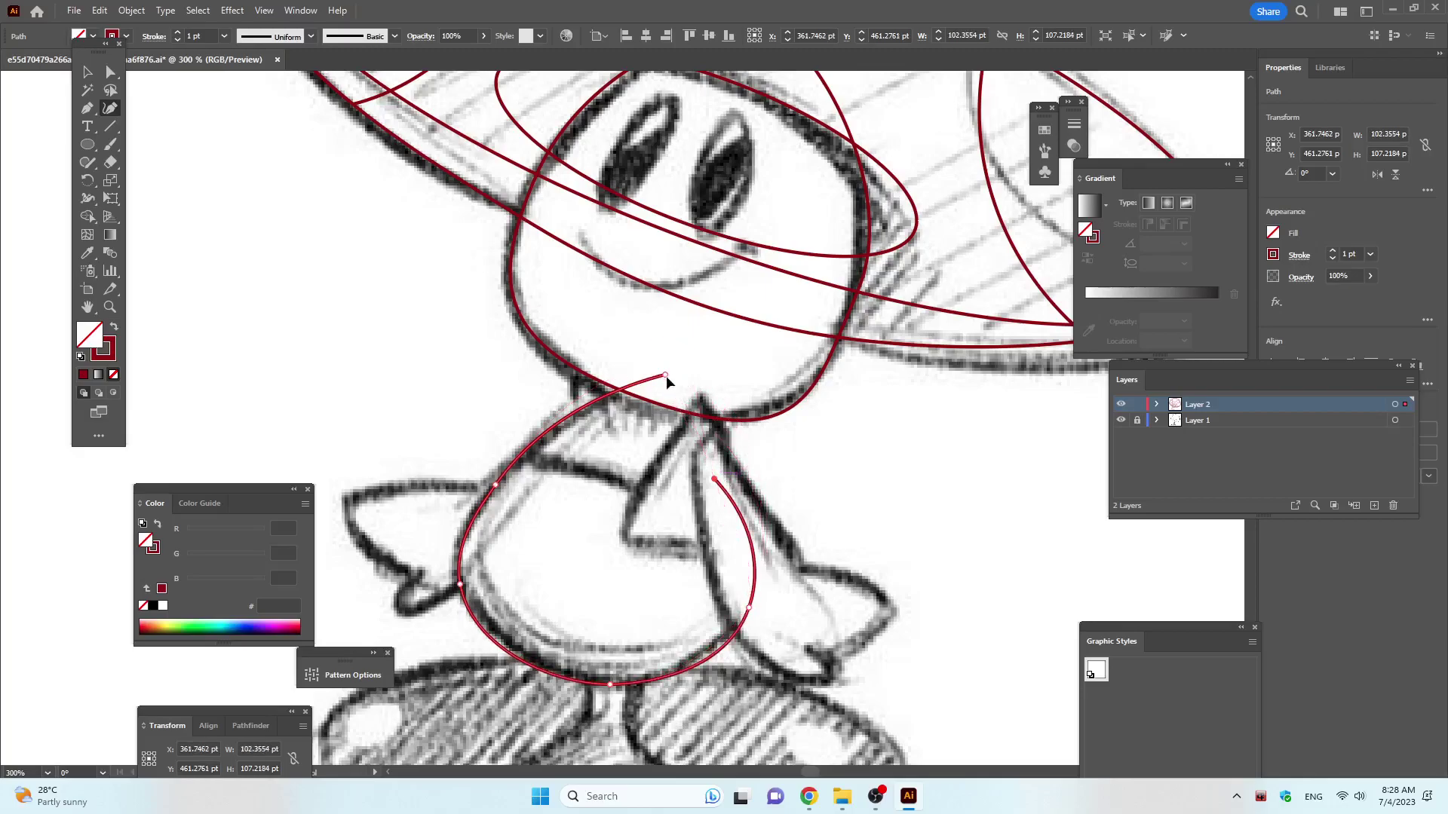
pyautogui.moveTo(665, 376); pyautogui.dragTo(670, 386)
pyautogui.click(715, 480)
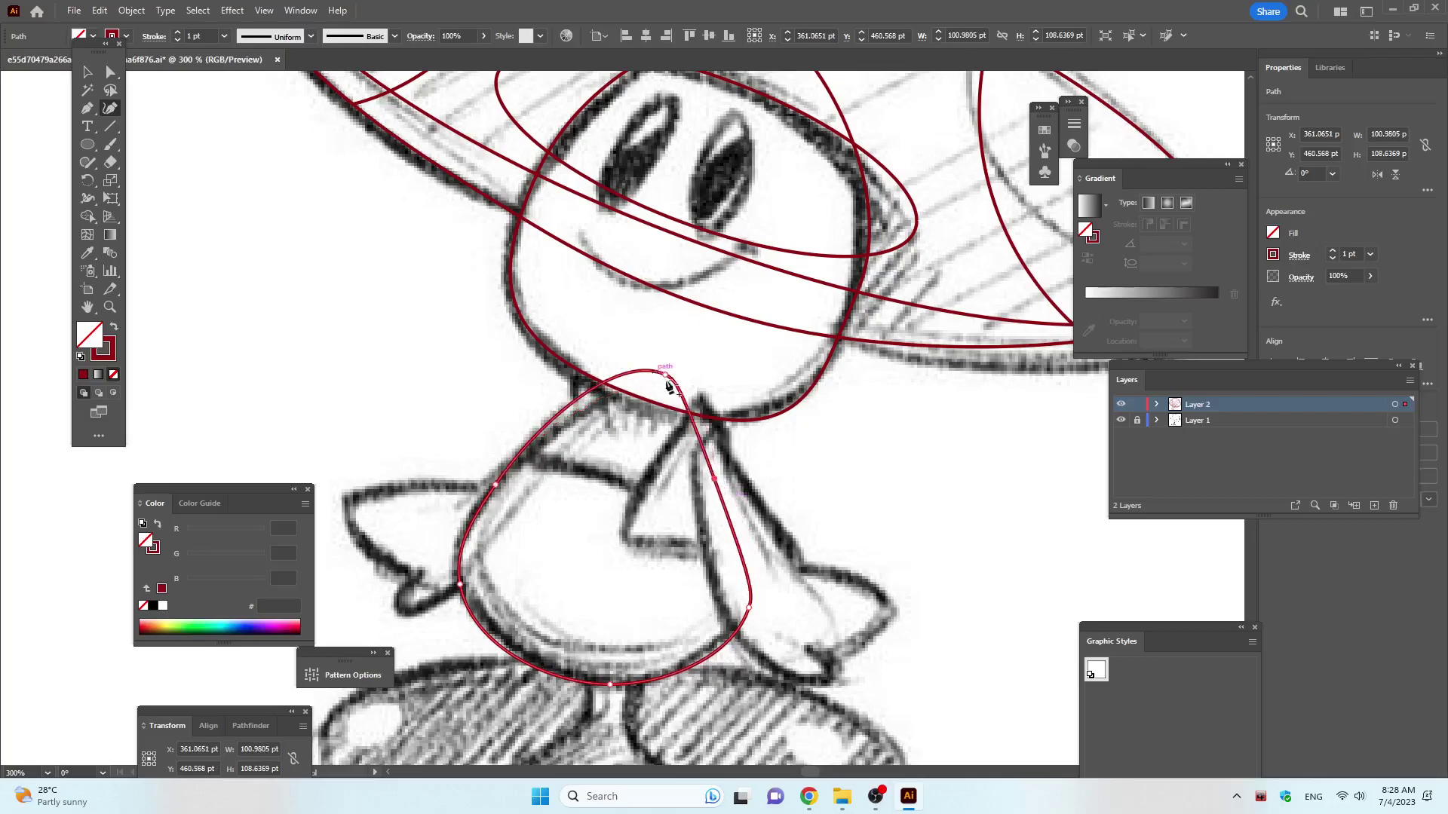
# Trace the neckerchief front from the neck down to the tail tip and around its end.
pyautogui.click(704, 385)
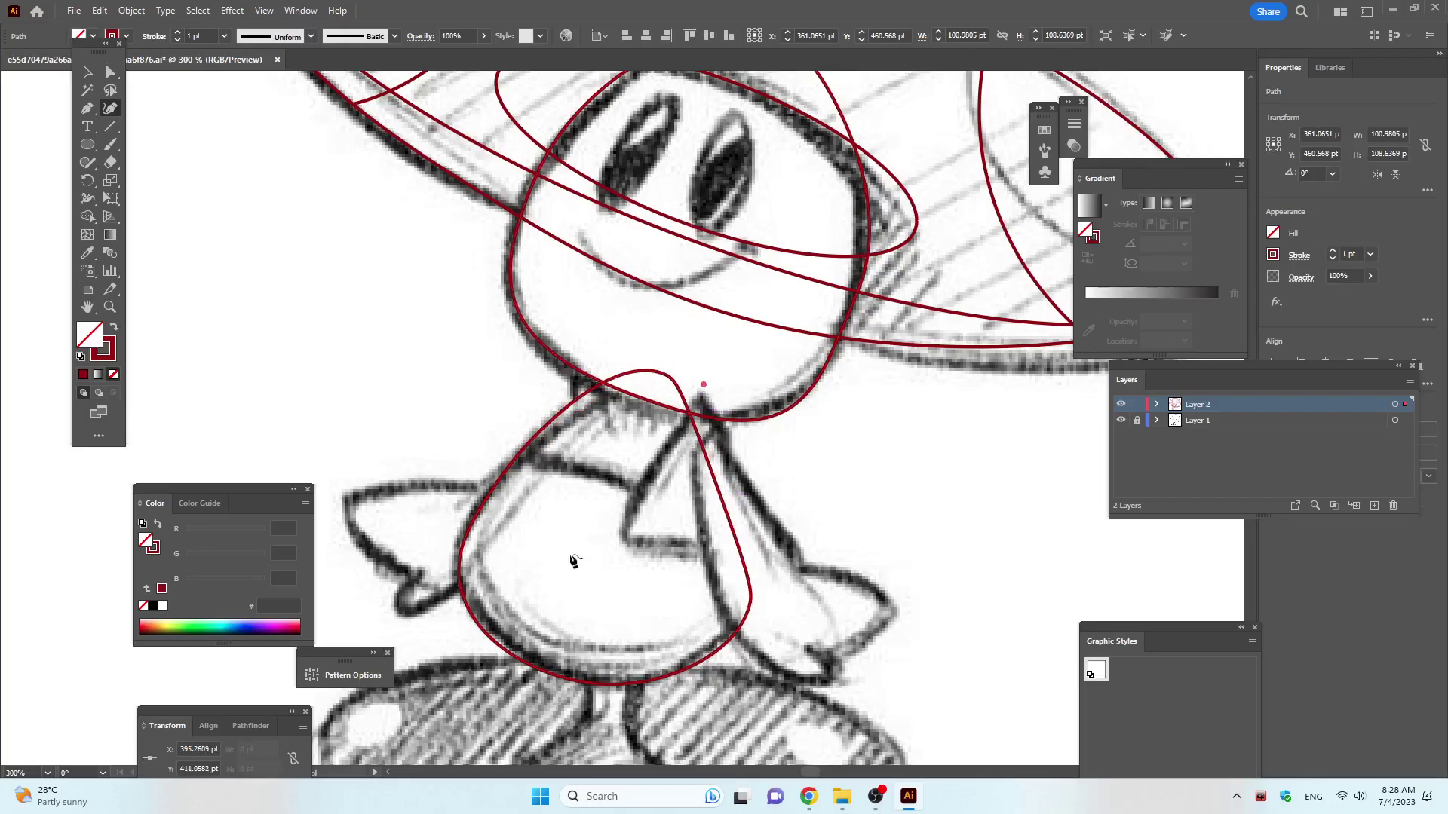
pyautogui.click(626, 537)
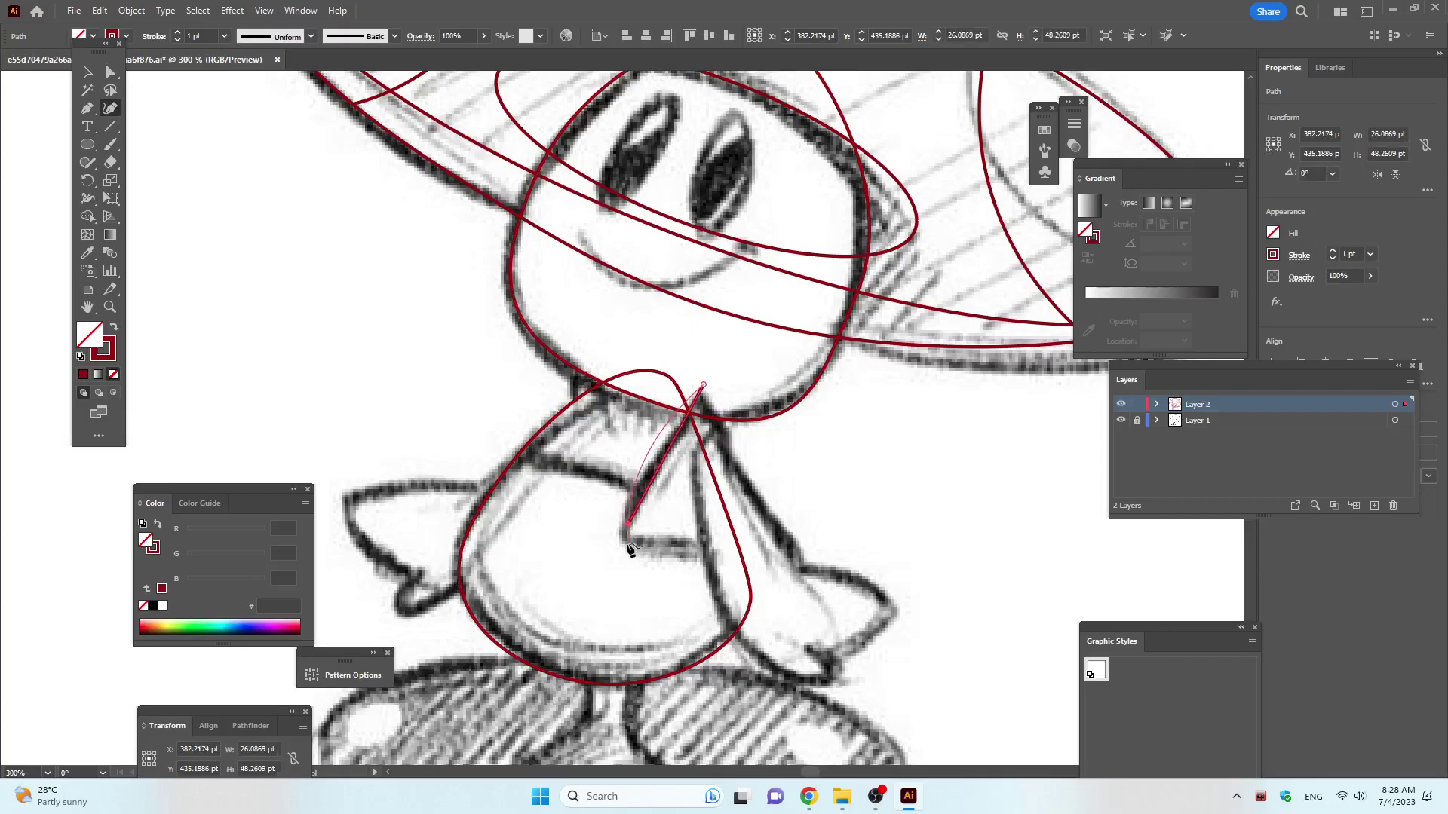
pyautogui.click(702, 555)
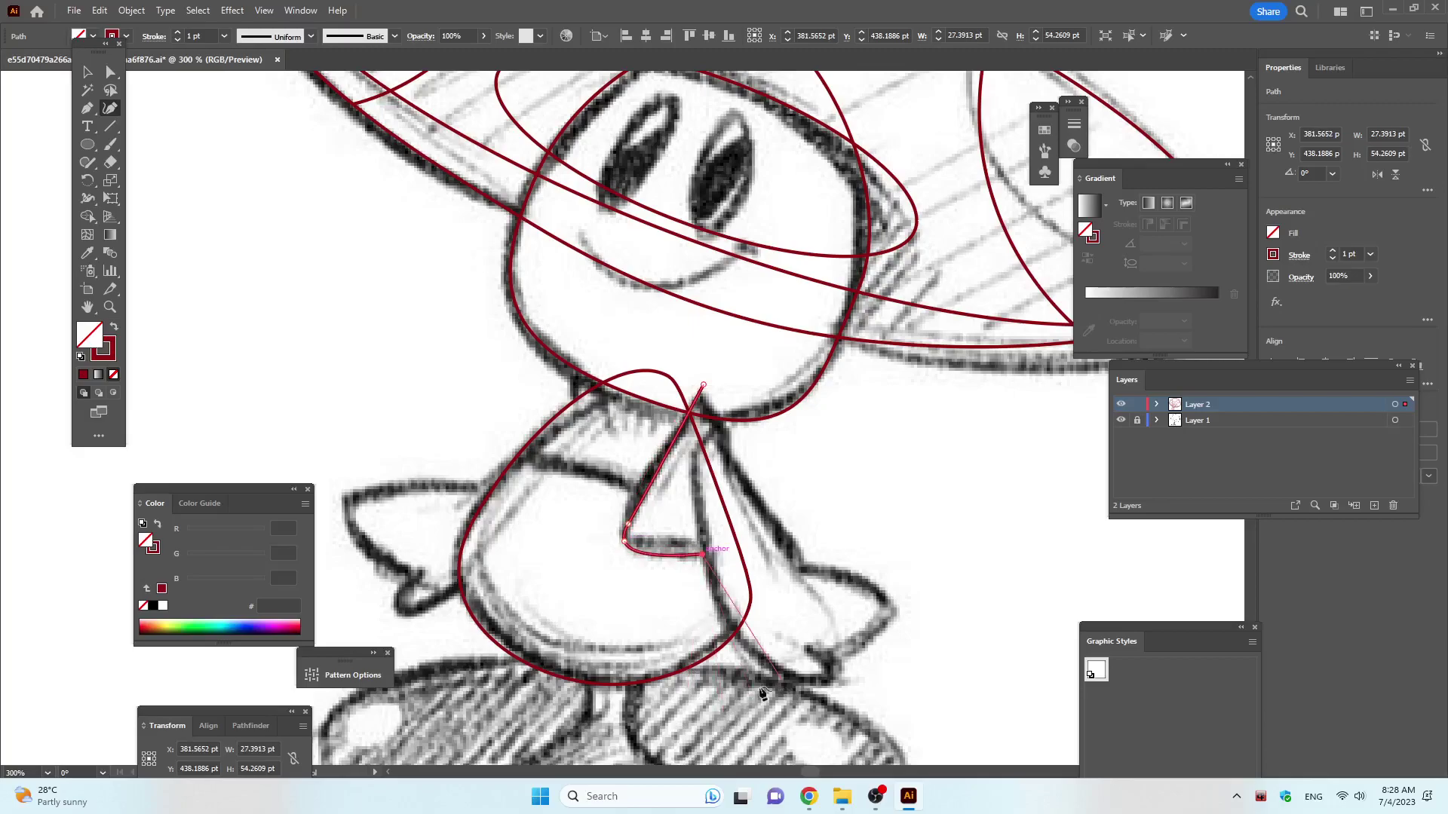
pyautogui.click(751, 653)
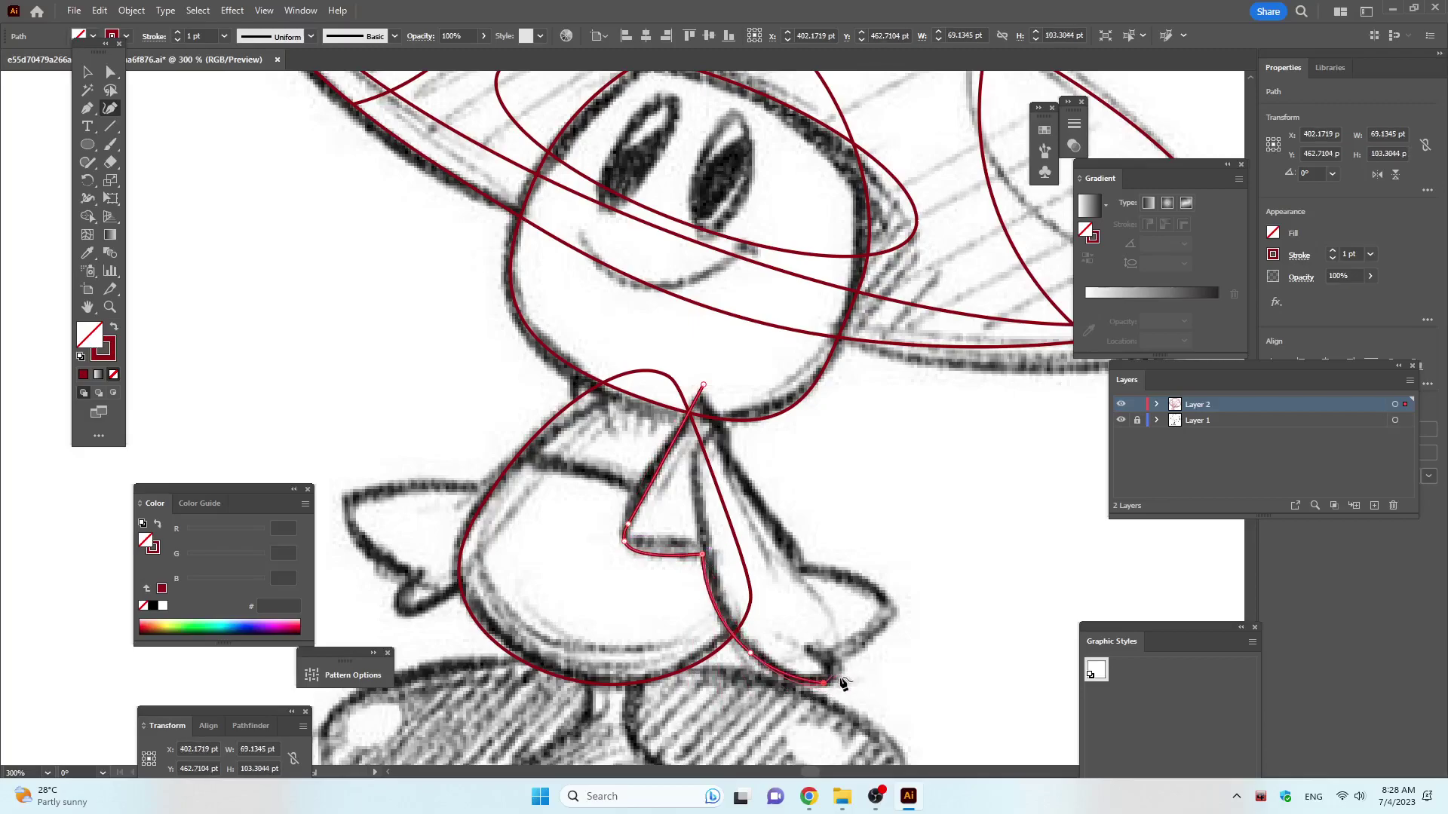
pyautogui.click(836, 671)
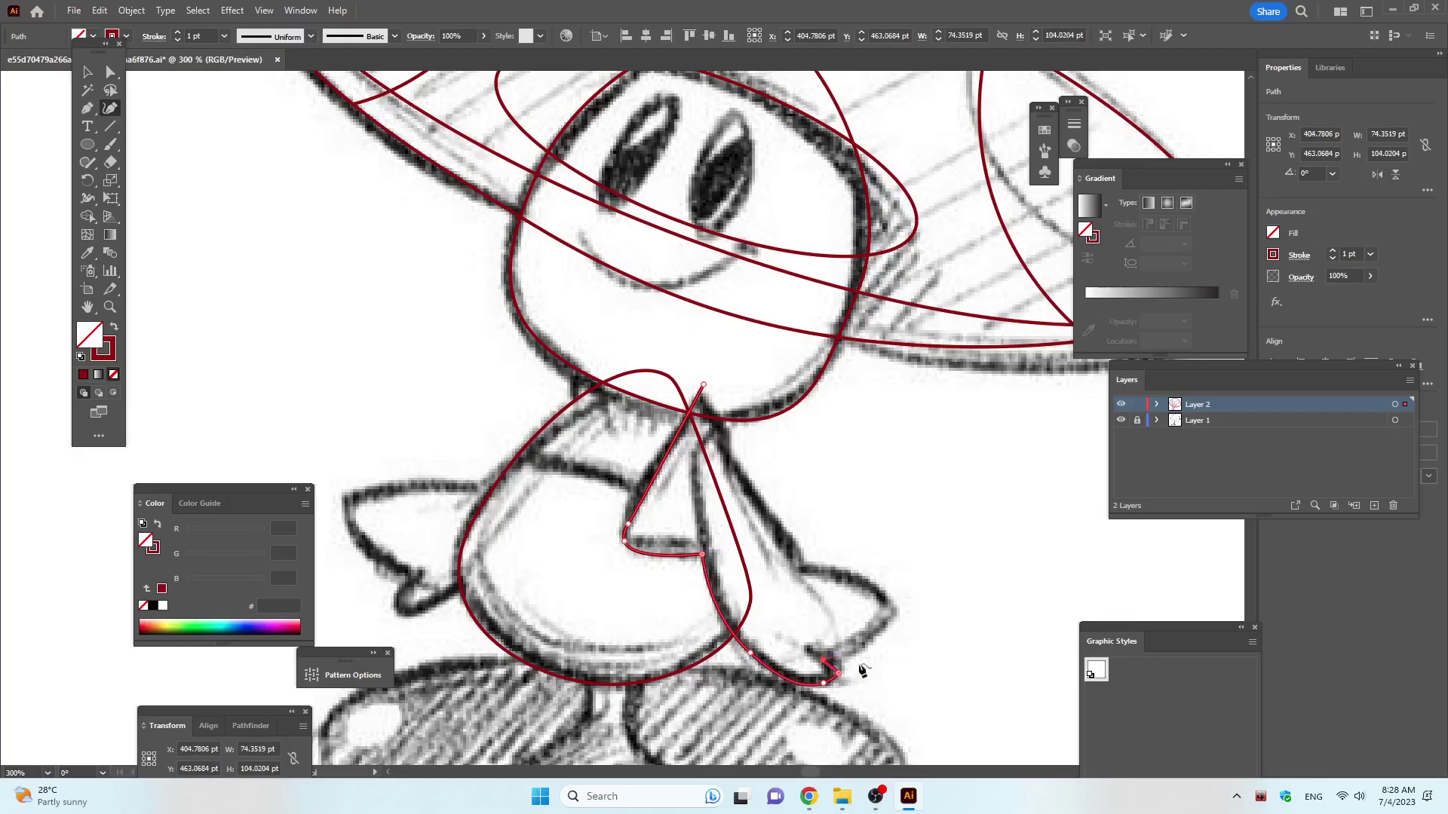
pyautogui.click(849, 652)
pyautogui.click(892, 604)
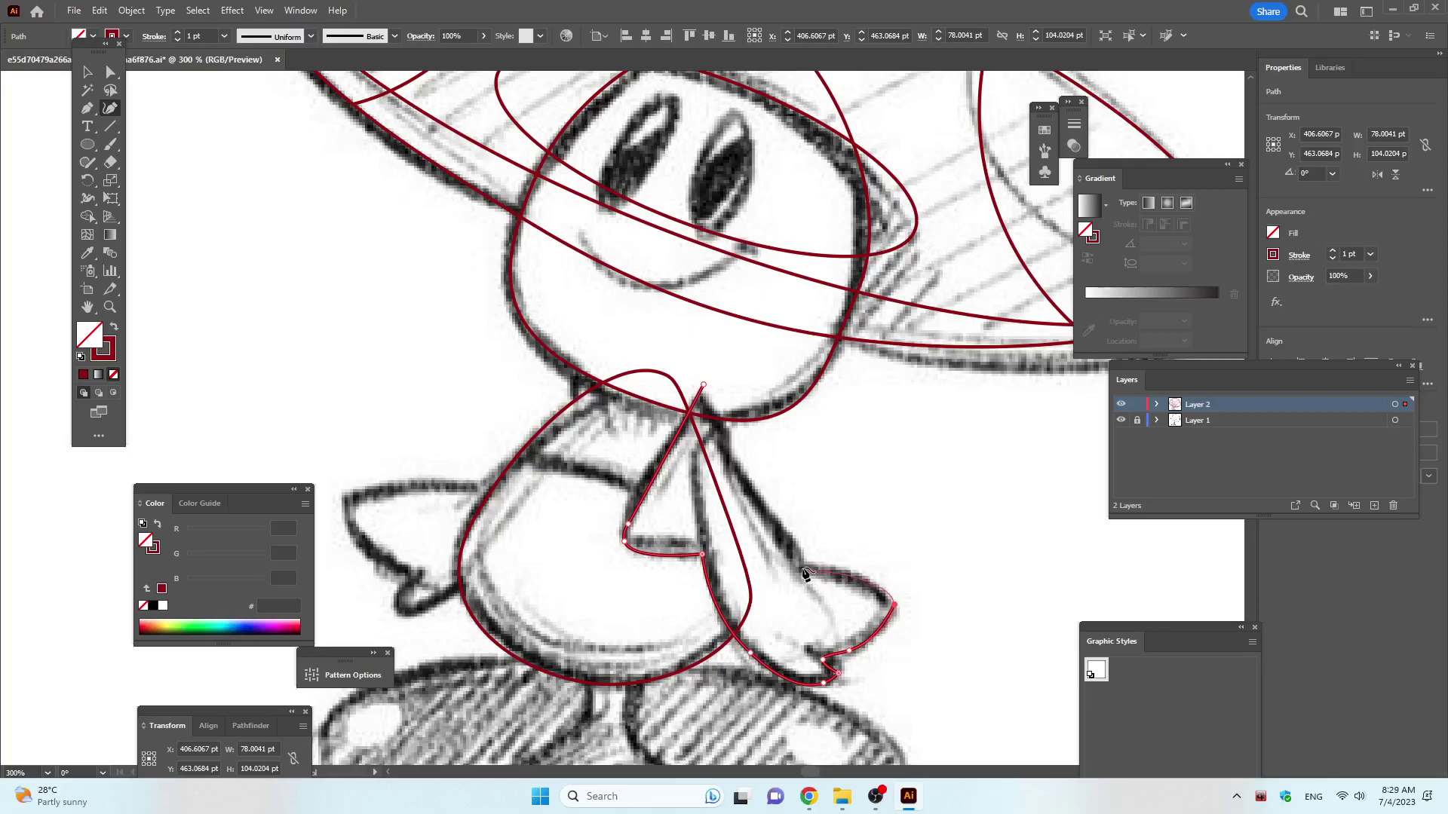
# Trace the tail's upper edge back to the knot and close the neckerchief outline.
pyautogui.moveTo(801, 565); pyautogui.dragTo(779, 525)
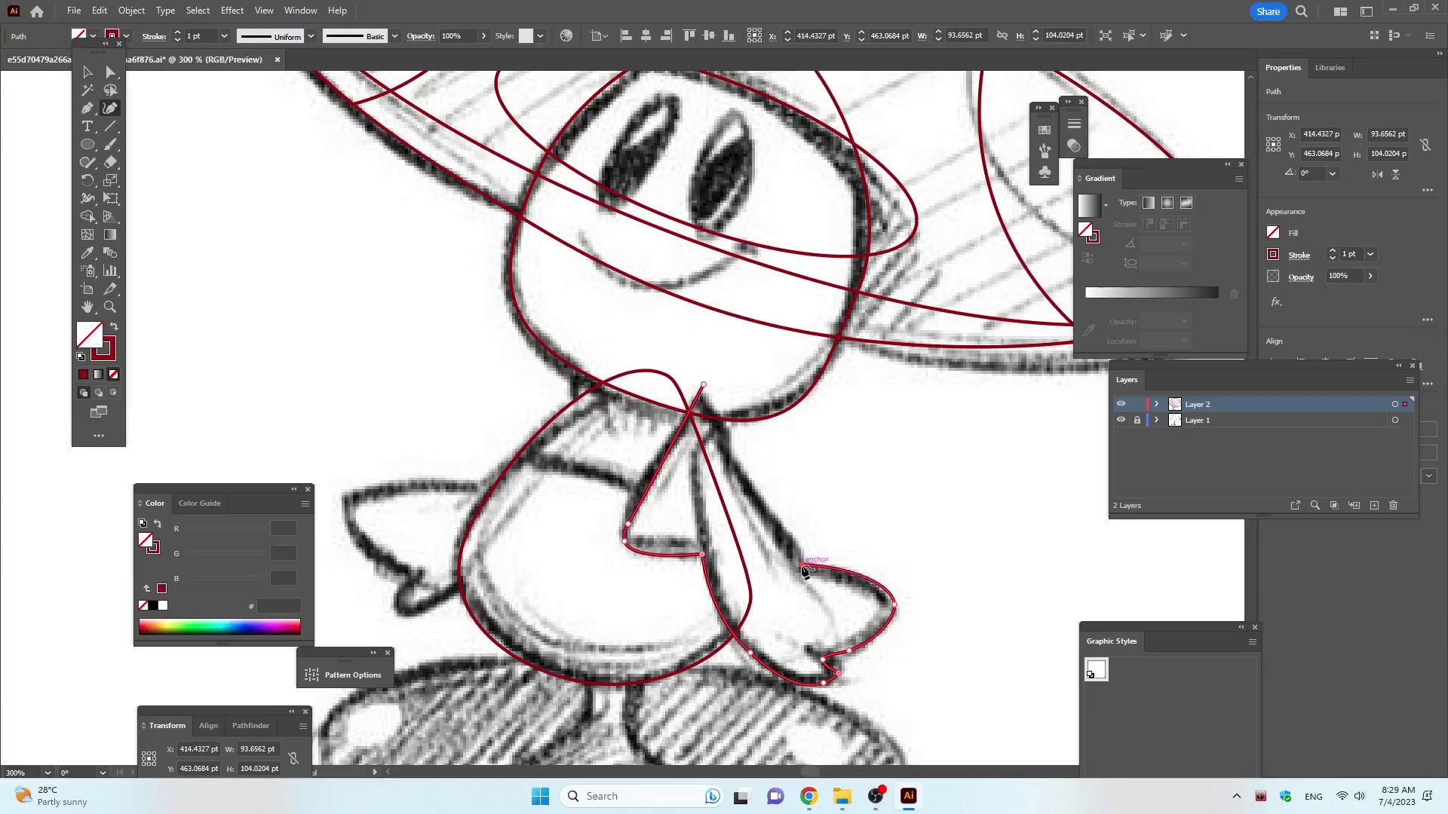
pyautogui.click(783, 527)
pyautogui.click(732, 463)
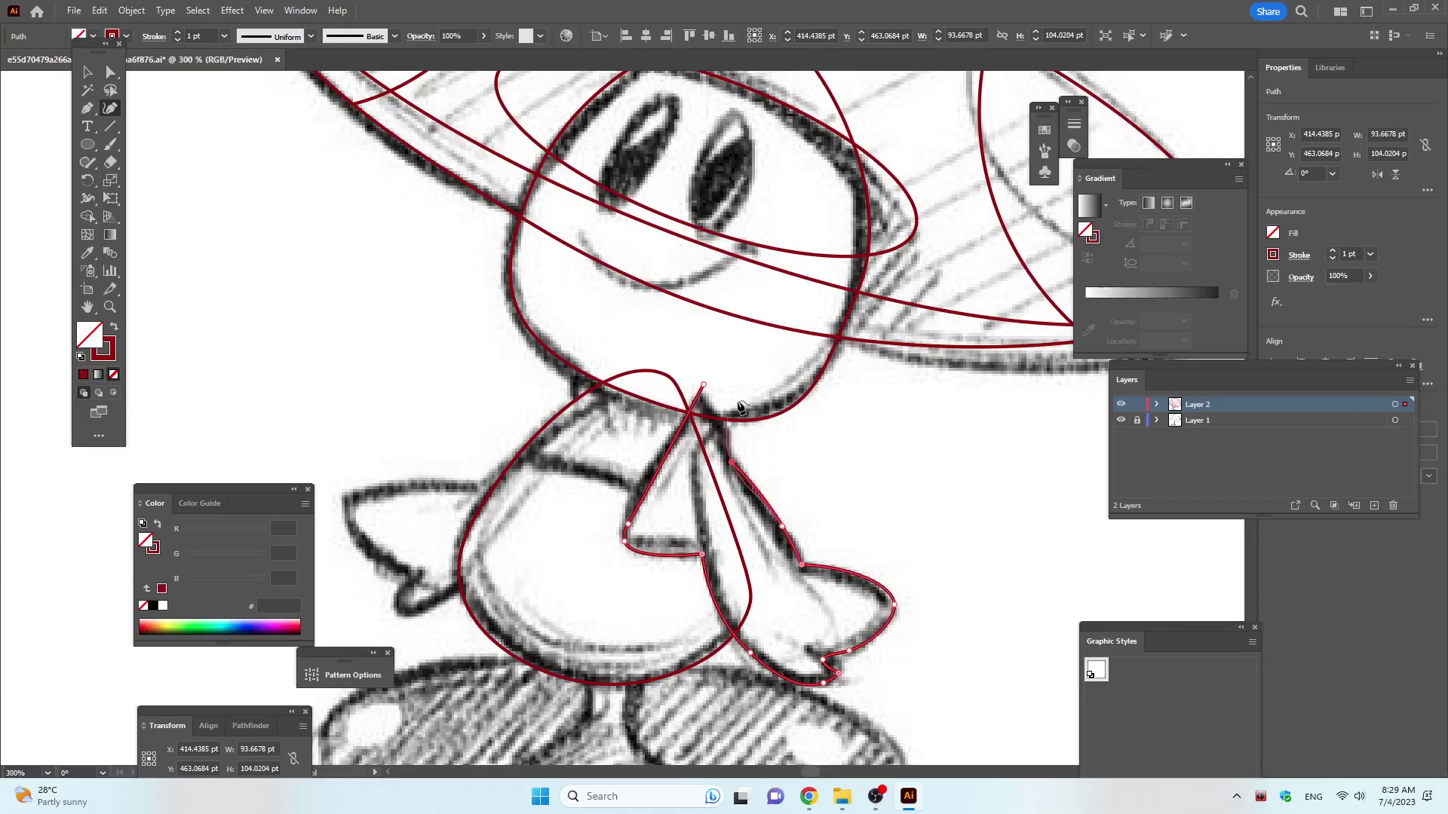
pyautogui.click(702, 384)
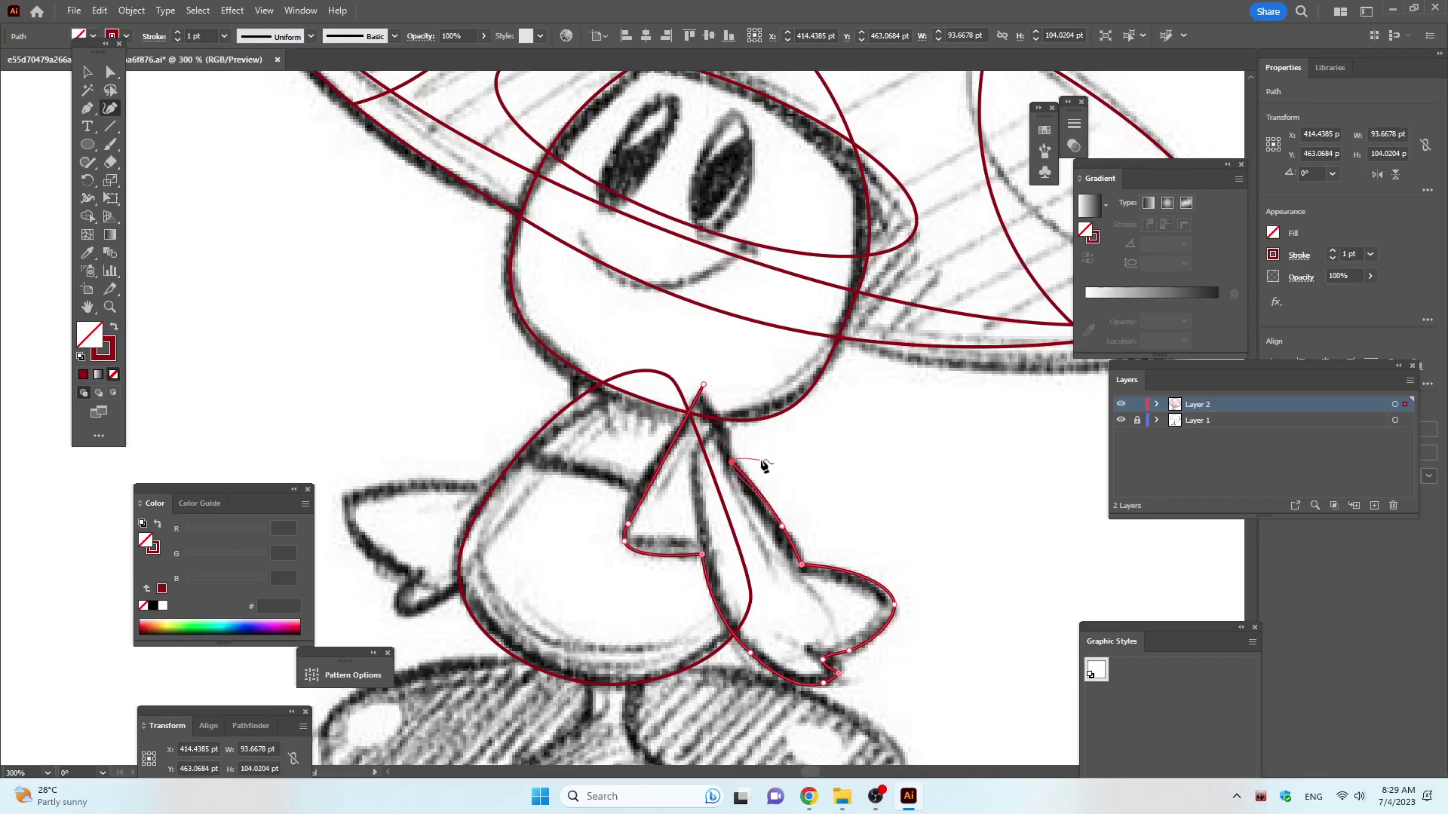
pyautogui.click(729, 426)
pyautogui.click(703, 386)
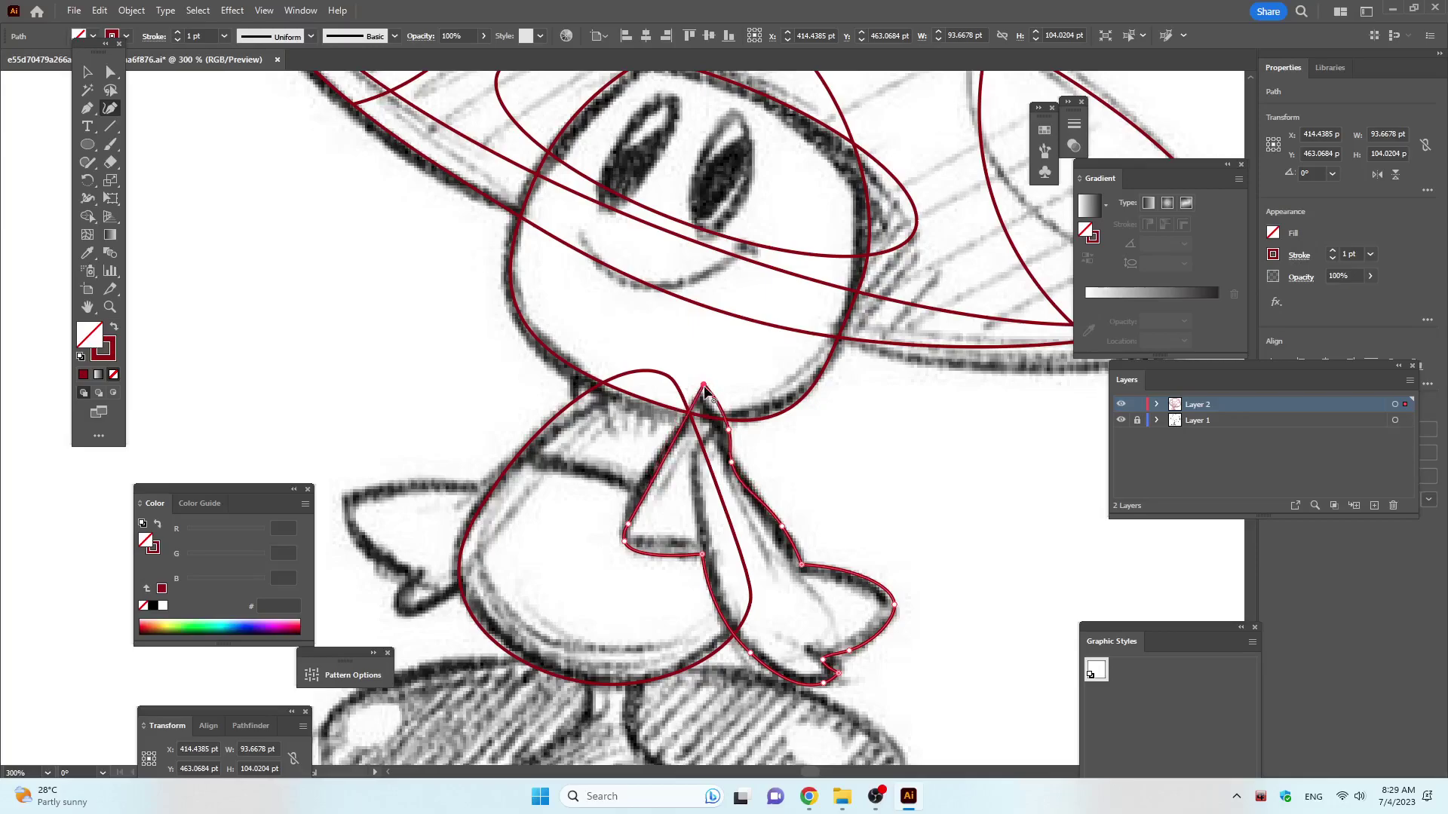
pyautogui.click(750, 401)
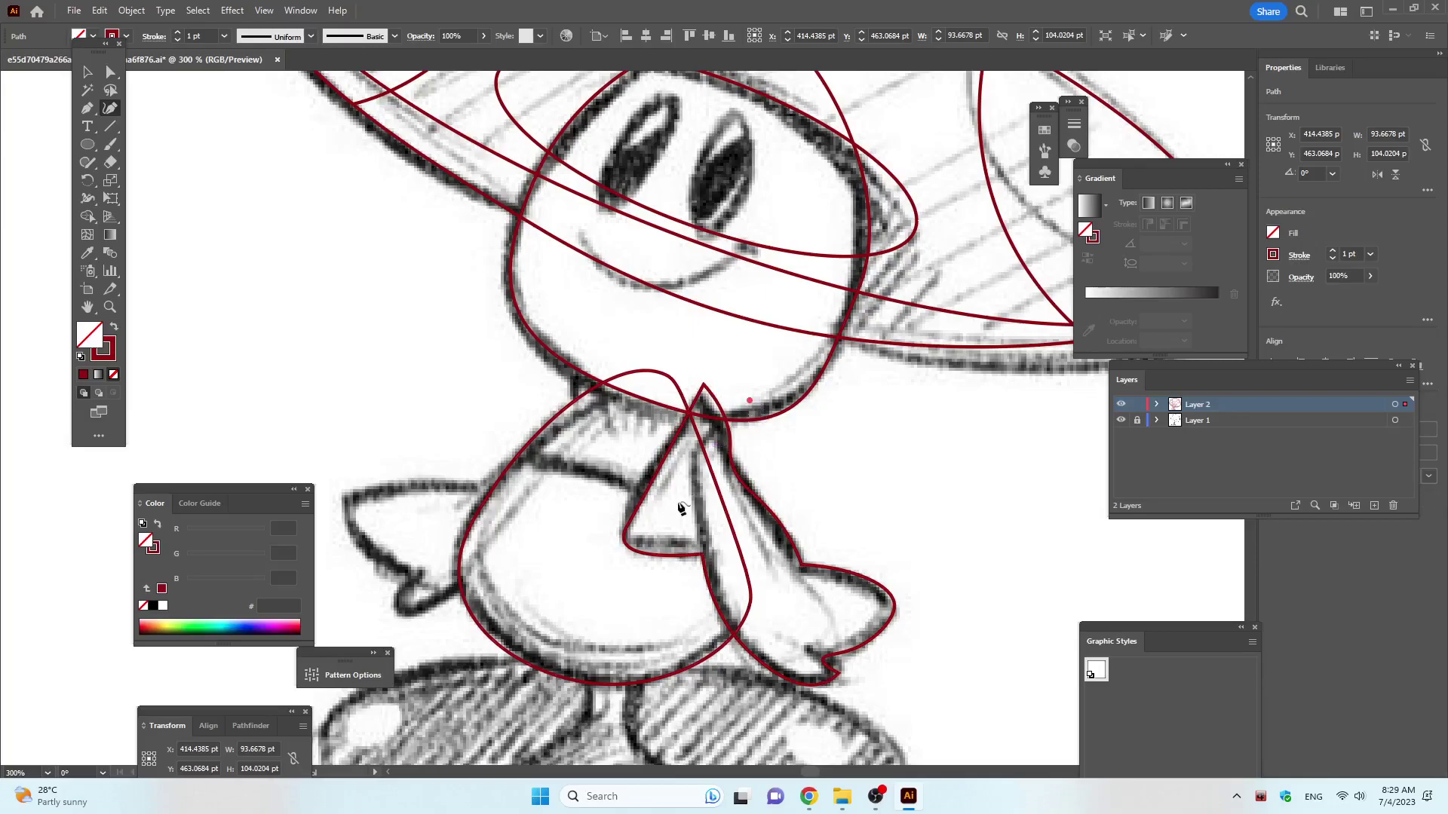
# Trace the scarf's other tail from the knot down past the foot, undoing the stray last point.
pyautogui.click(693, 457)
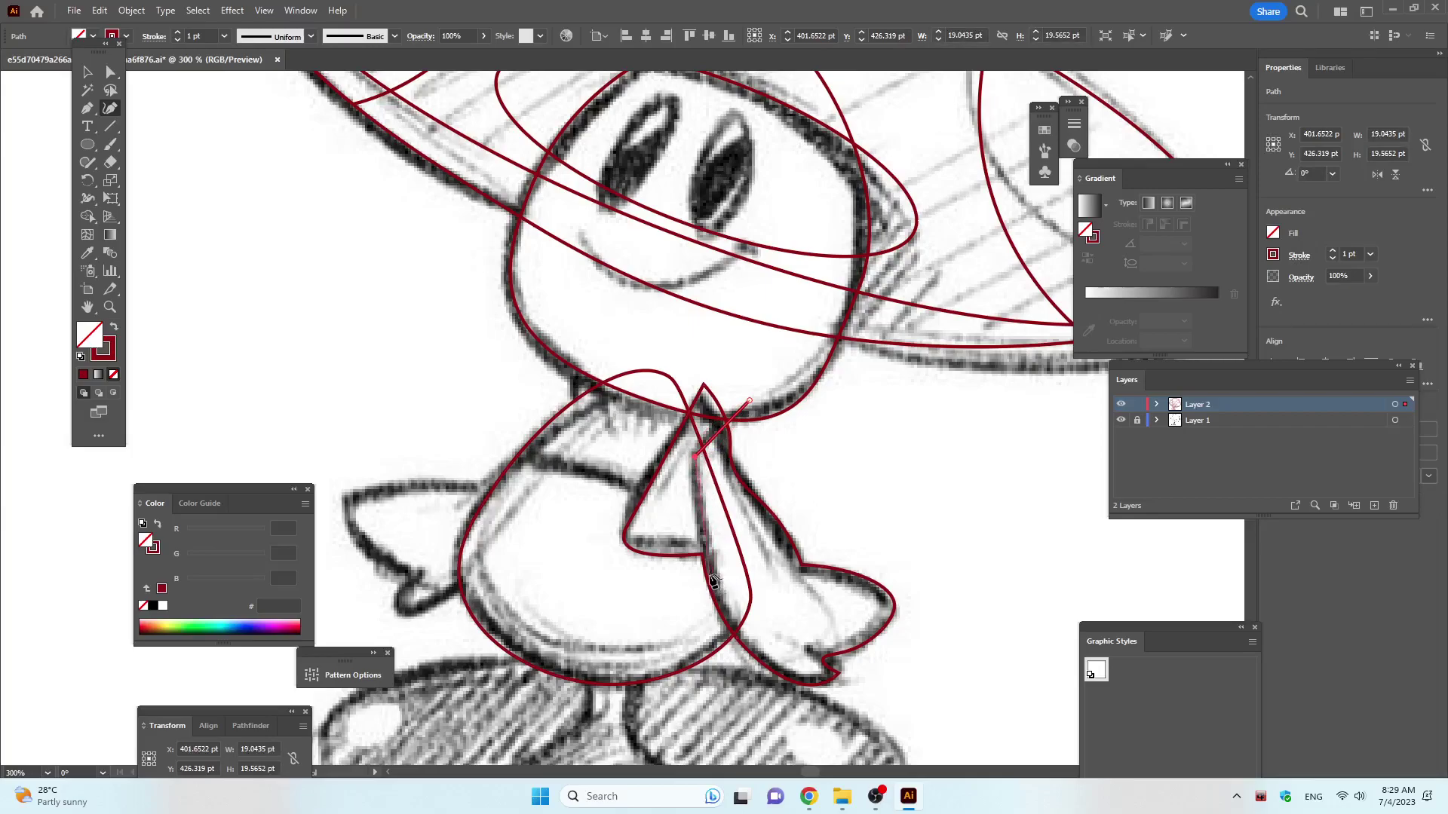
pyautogui.click(695, 524)
pyautogui.click(753, 725)
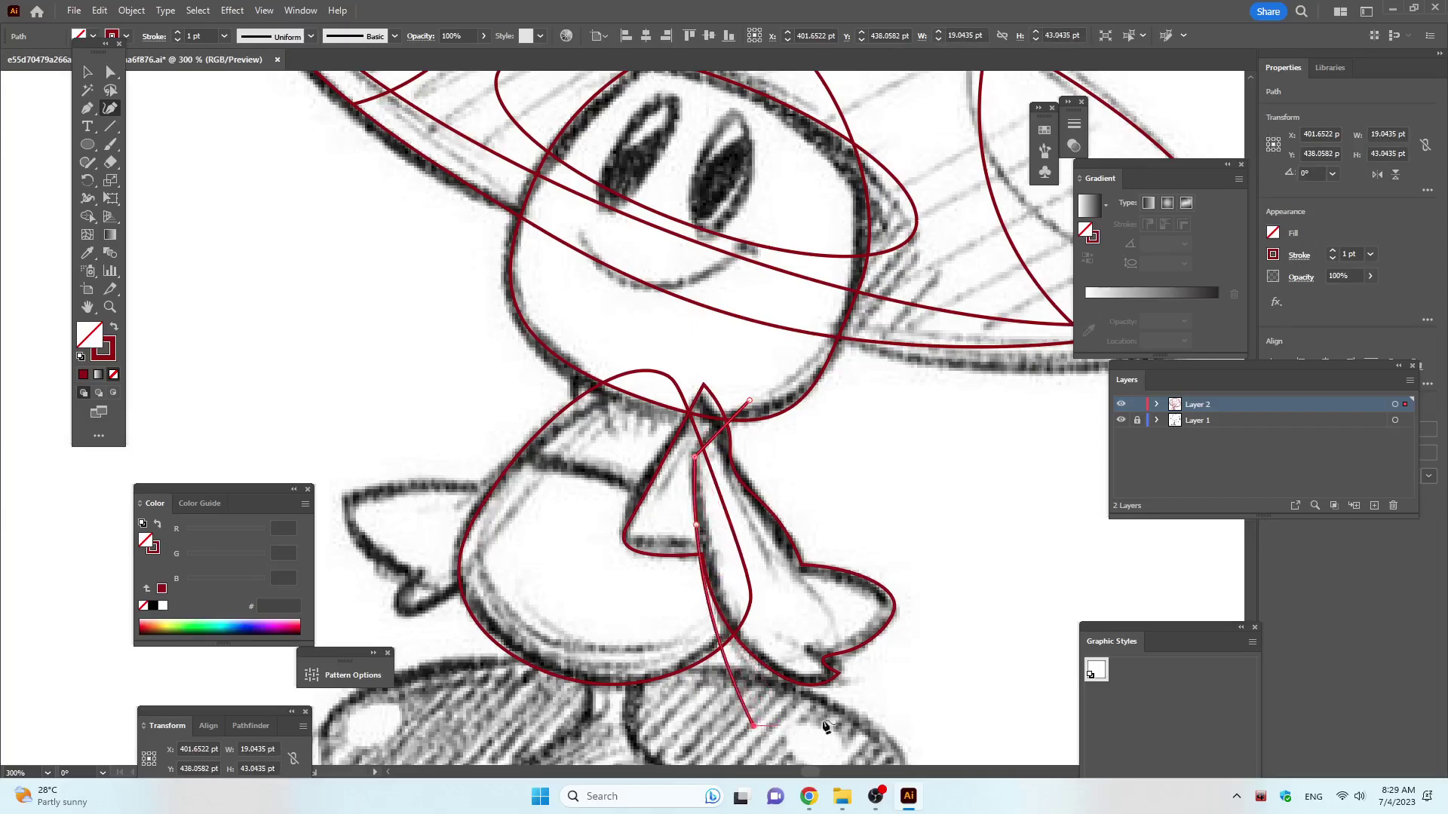
pyautogui.click(962, 598)
pyautogui.hotkey('ctrl', 'z')
pyautogui.click(476, 405)
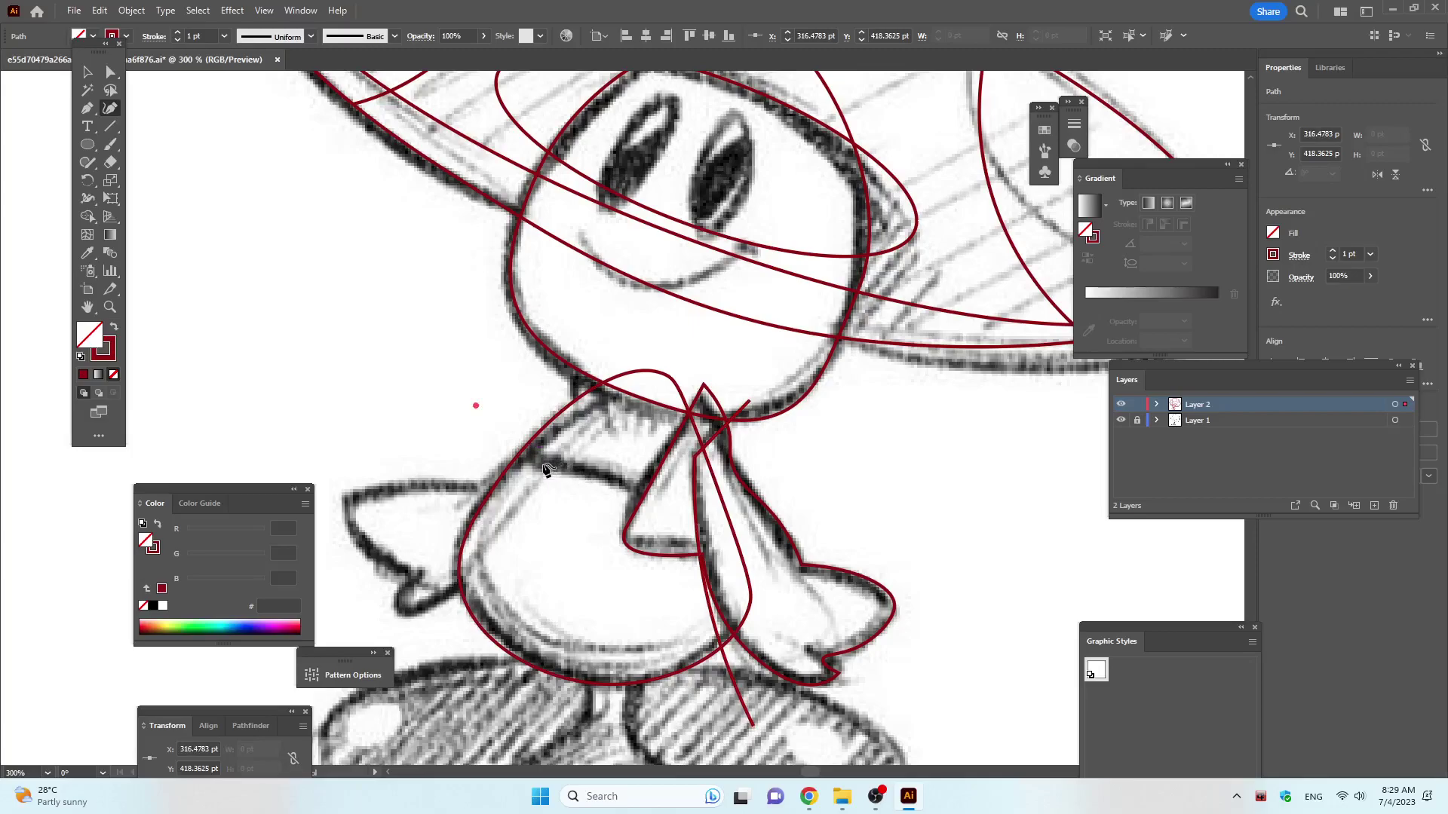
# Draw the curved collar line across the chest as an open path.
pyautogui.moveTo(543, 463); pyautogui.dragTo(604, 483)
pyautogui.click(673, 482)
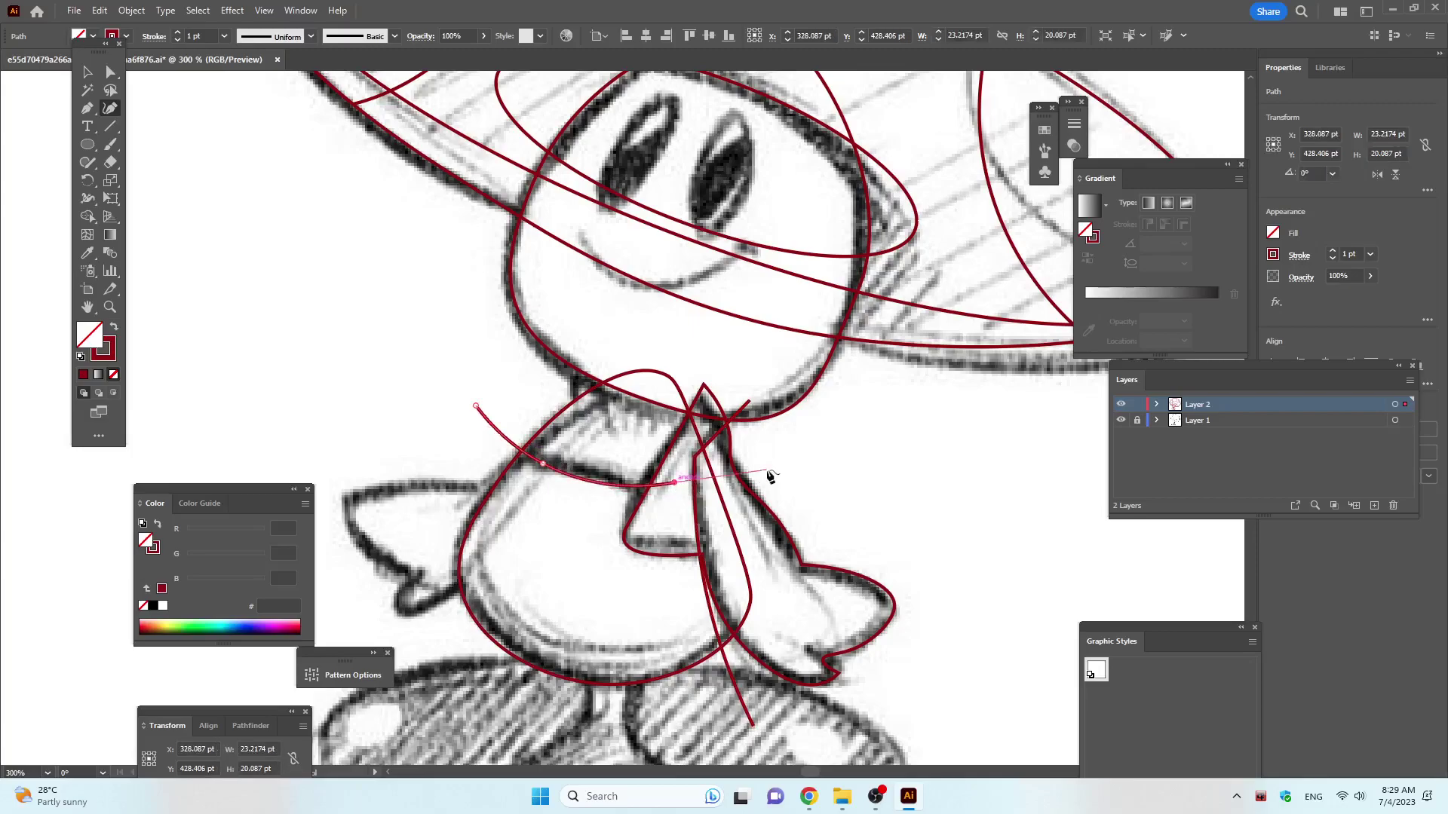
pyautogui.press('Escape')
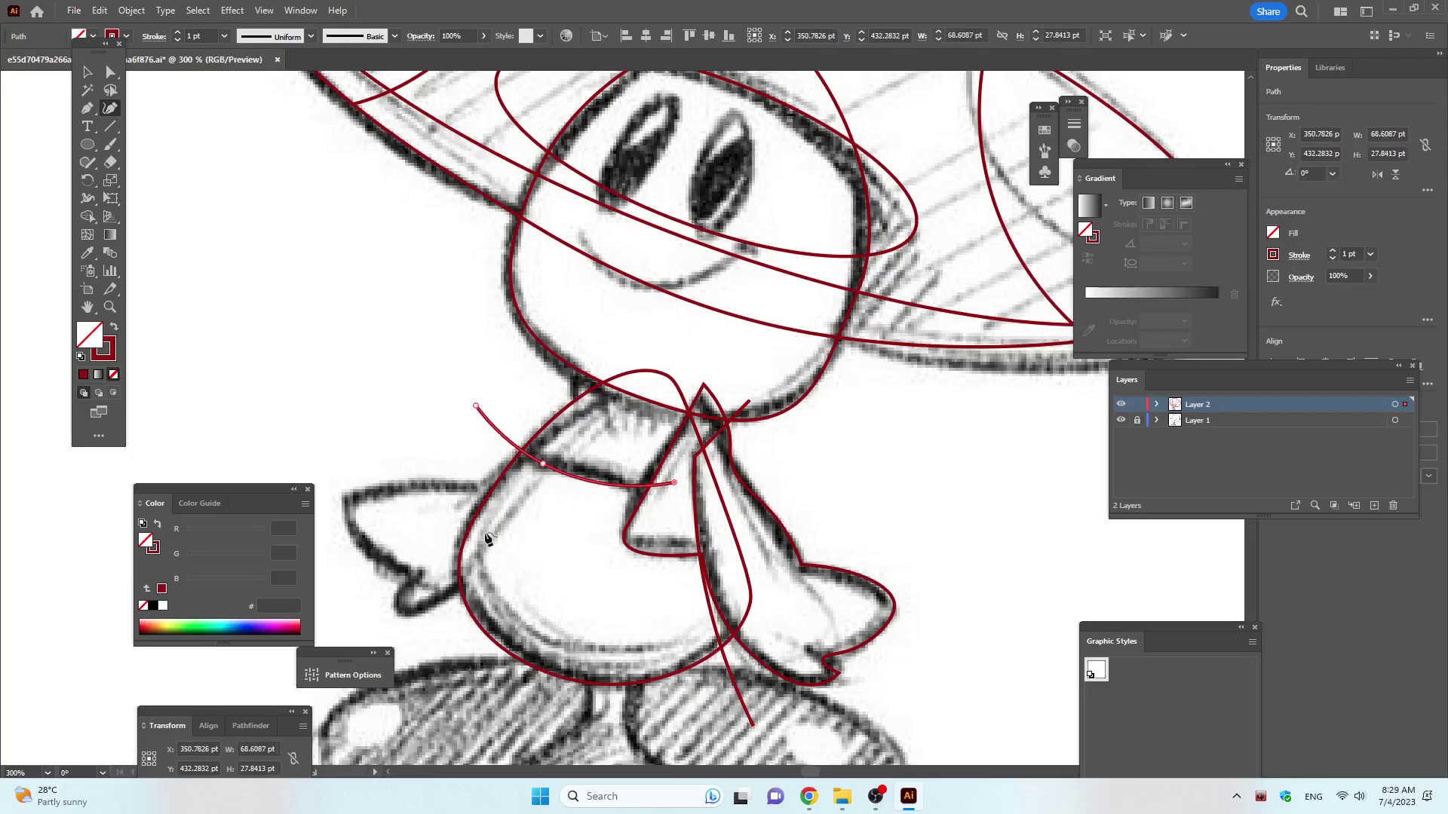
pyautogui.scroll(-1, 476, 530)
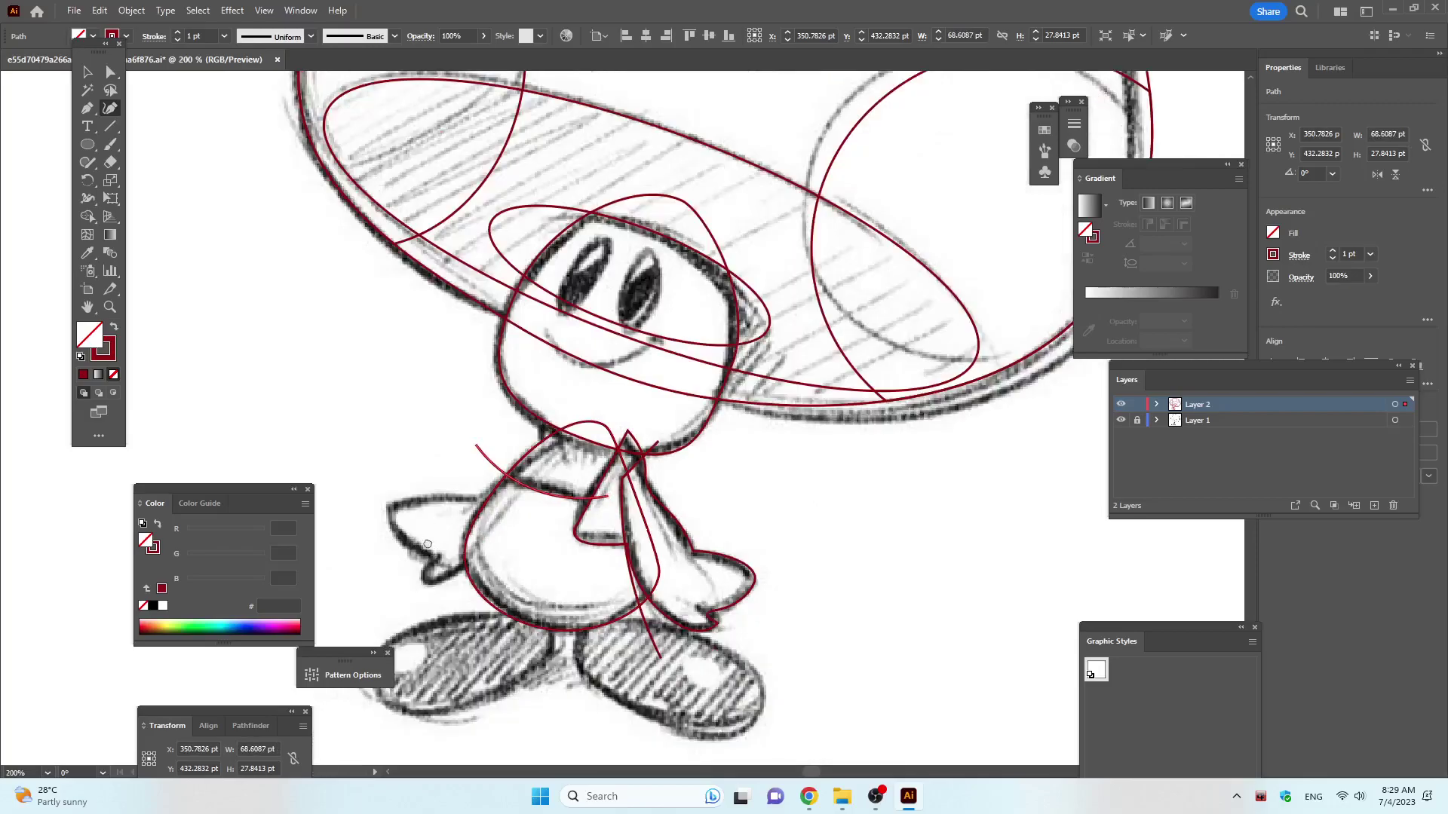
pyautogui.scroll(-3, 427, 544)
pyautogui.hscroll(-5, 427, 544)
pyautogui.click(685, 338)
pyautogui.moveTo(816, 389); pyautogui.dragTo(904, 401)
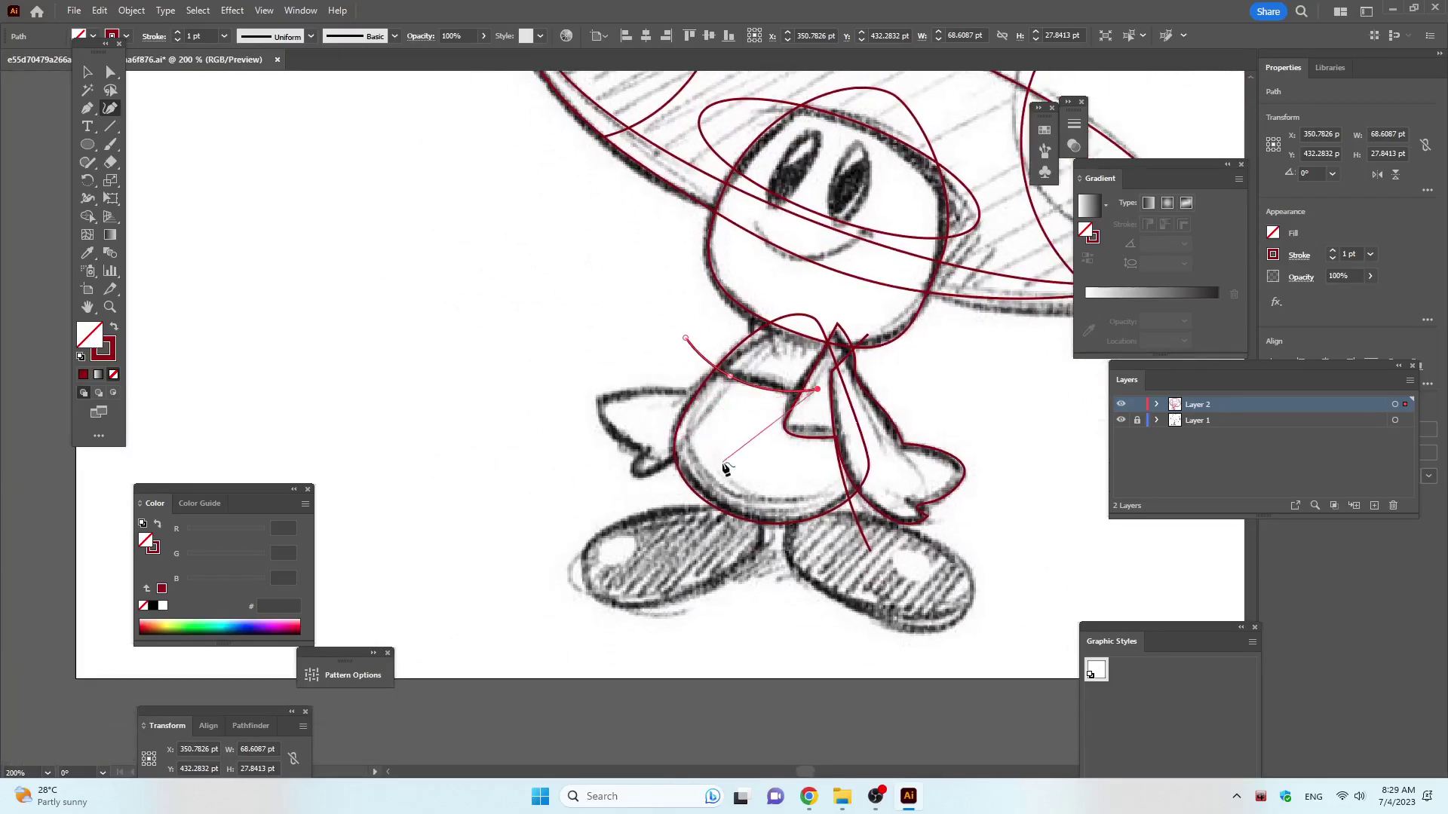
# Trace the left arm's upper edge from the shoulder out to the tip and around the hand.
pyautogui.click(717, 388)
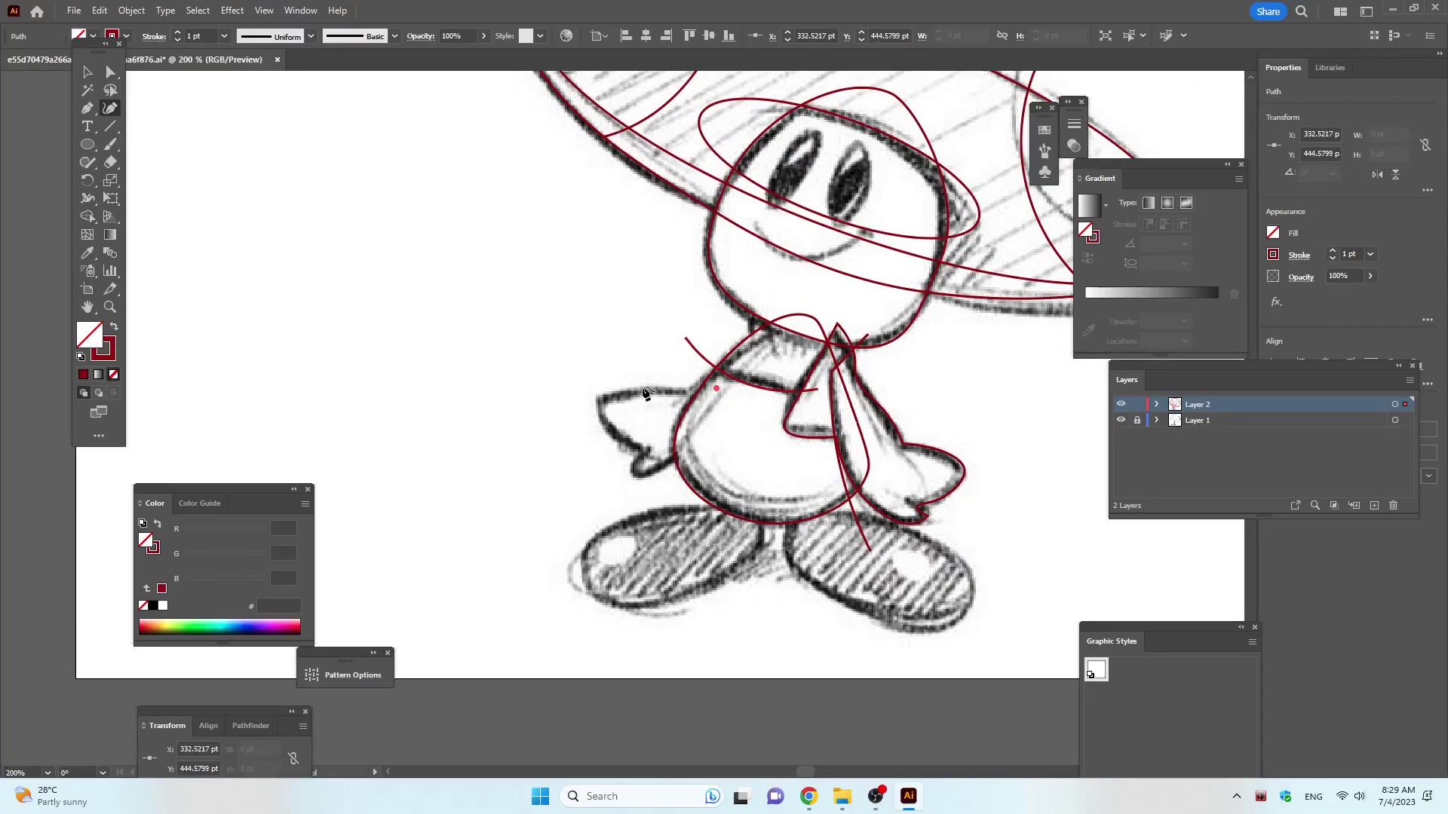
pyautogui.moveTo(641, 388); pyautogui.dragTo(601, 400)
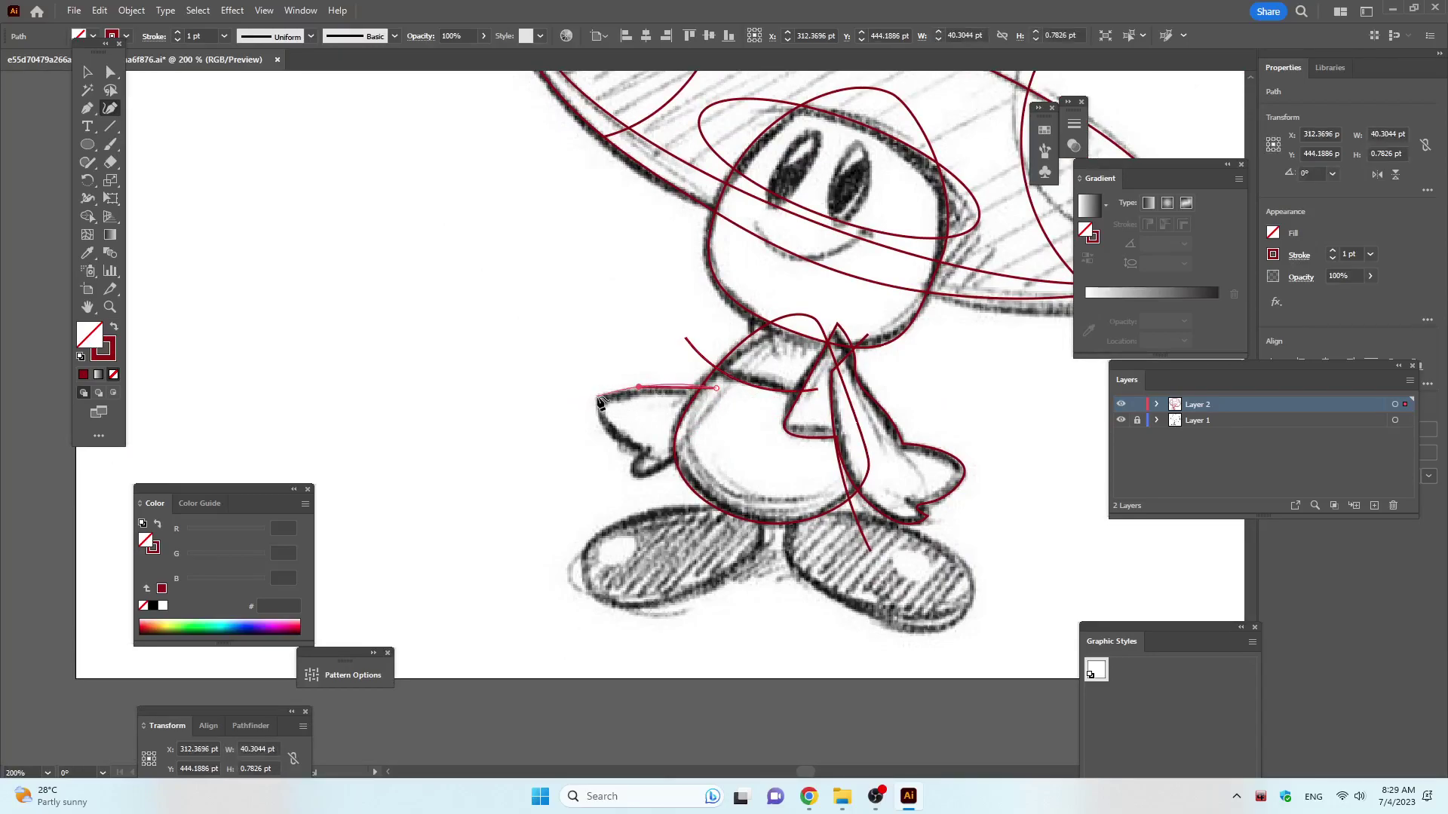
pyautogui.click(595, 397)
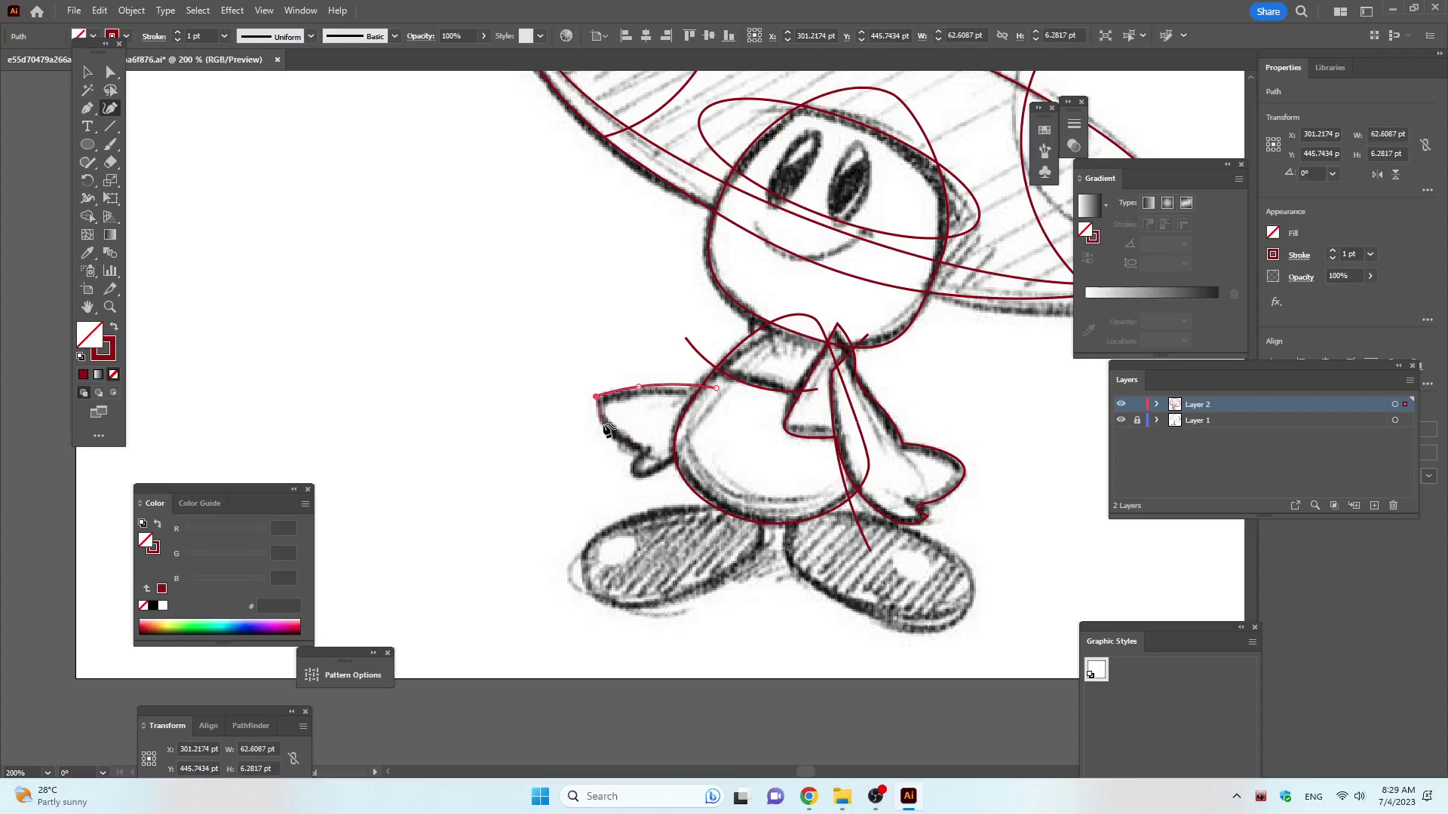
pyautogui.click(602, 424)
pyautogui.click(643, 451)
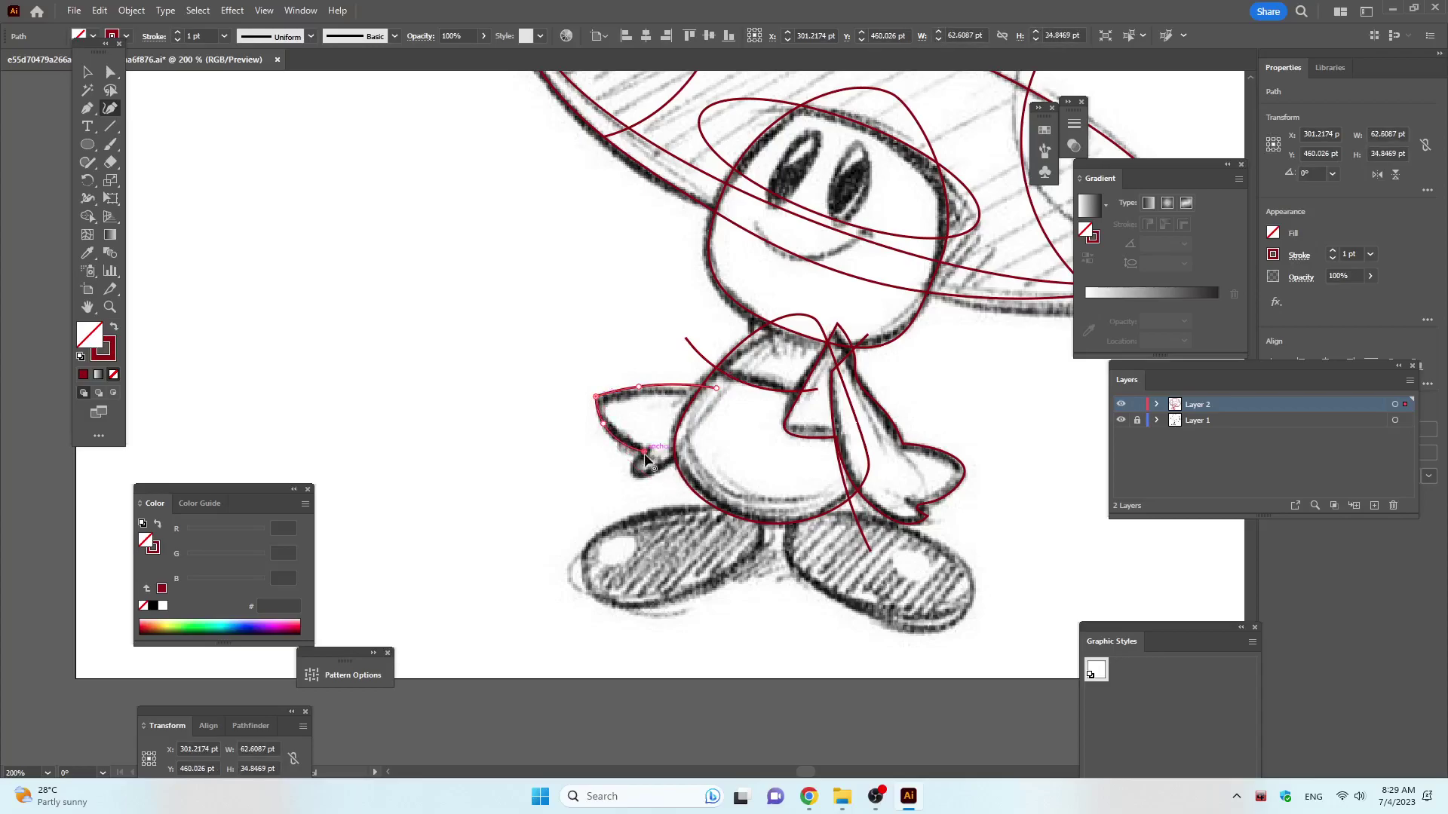
# Finish the left arm outline along its underside, curving it back into the body.
pyautogui.click(631, 469)
pyautogui.moveTo(648, 477); pyautogui.dragTo(653, 475)
pyautogui.moveTo(692, 434); pyautogui.dragTo(746, 446)
# Trace the right shoe outline from the body down around its bottom and front edge.
pyautogui.click(793, 504)
pyautogui.click(788, 539)
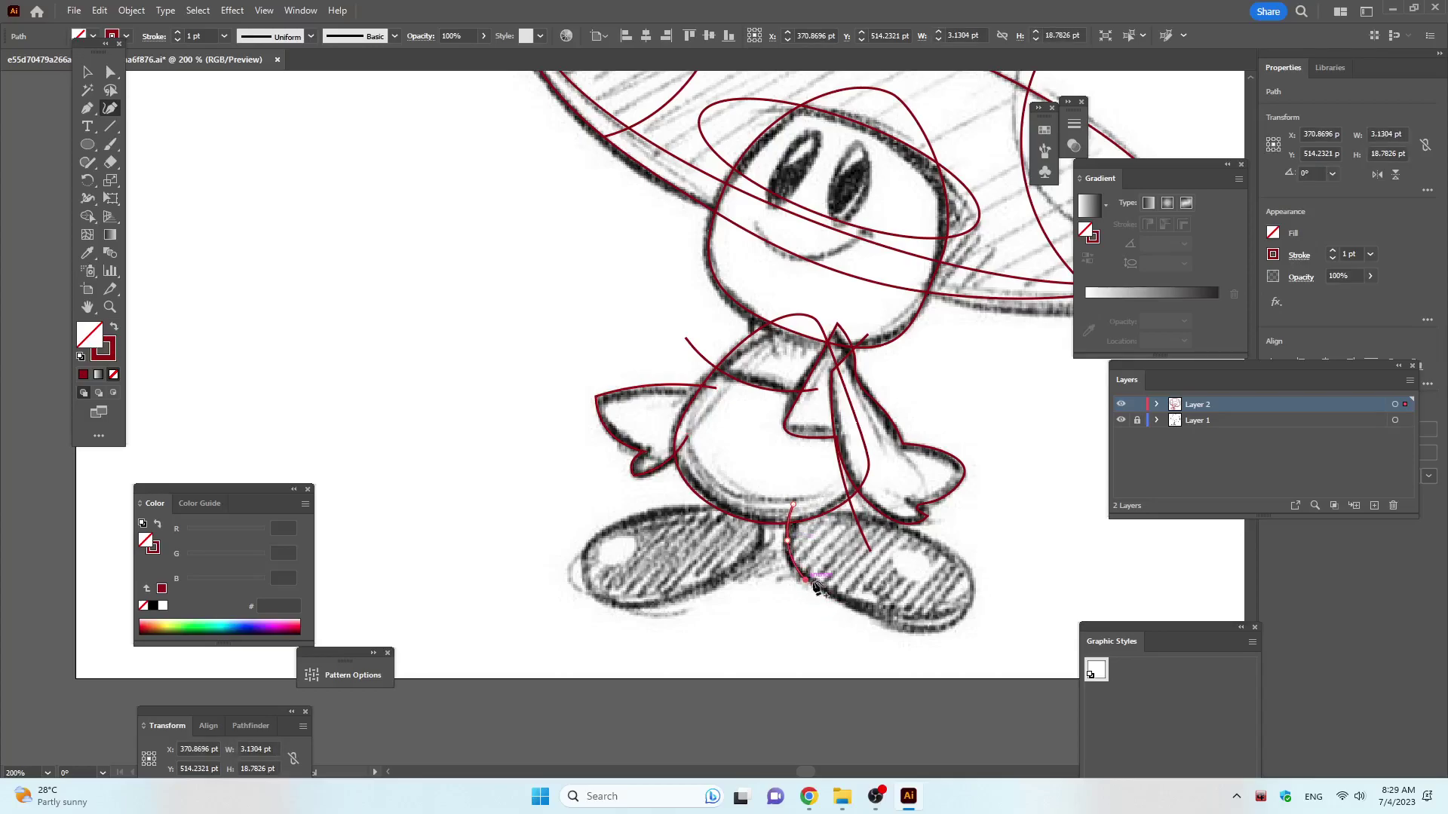
pyautogui.moveTo(905, 626)
pyautogui.mouseDown()
pyautogui.moveTo(988, 643)
pyautogui.moveTo(980, 587)
pyautogui.mouseUp()
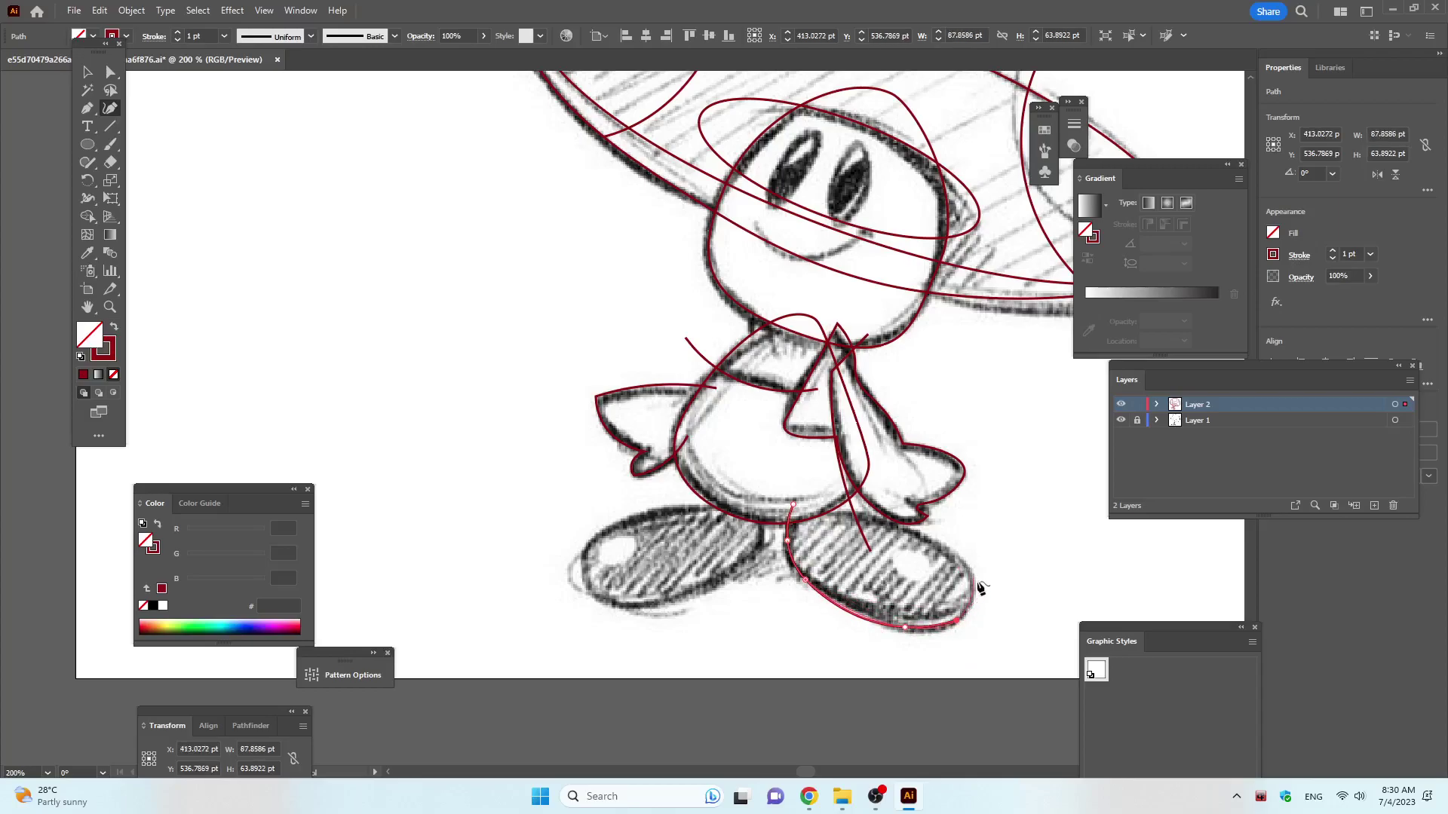
pyautogui.moveTo(963, 563)
pyautogui.mouseDown()
pyautogui.moveTo(852, 523)
pyautogui.moveTo(882, 521)
pyautogui.mouseUp()
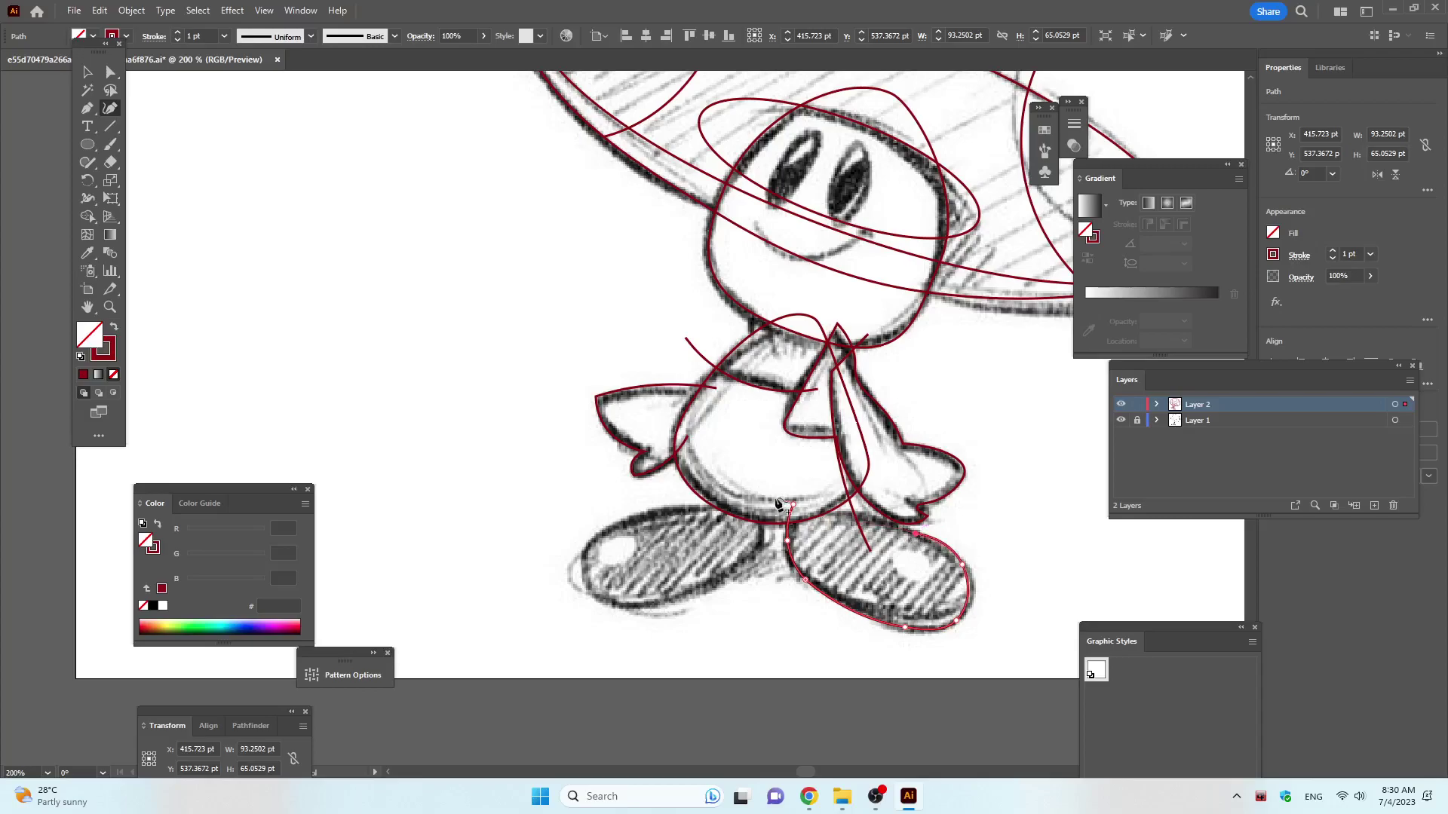
pyautogui.moveTo(800, 498)
pyautogui.mouseDown()
pyautogui.moveTo(741, 473)
pyautogui.moveTo(774, 507)
pyautogui.mouseUp()
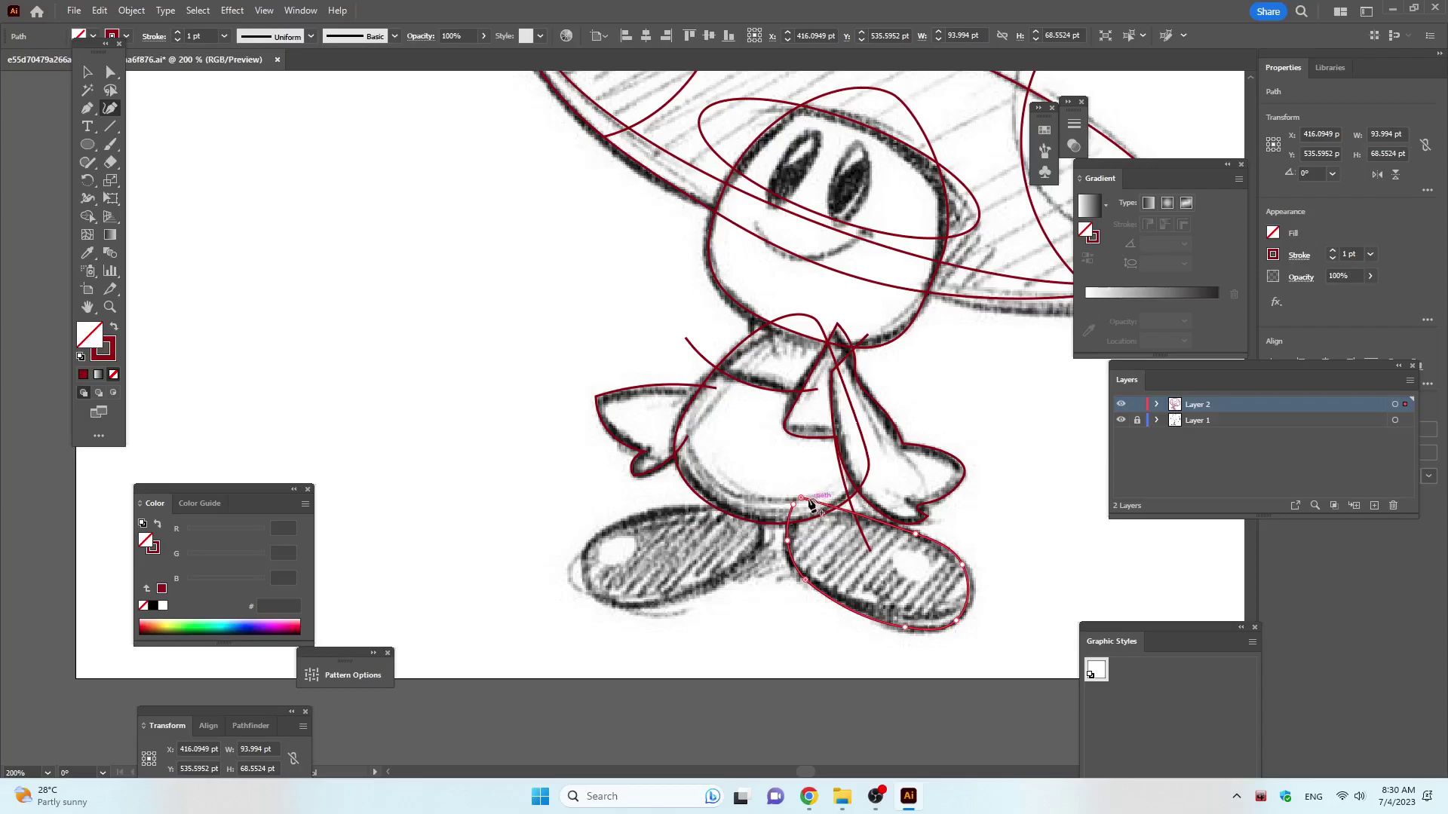
# Trace the left shoe as a closed outline around its sole, heel and top.
pyautogui.click(745, 483)
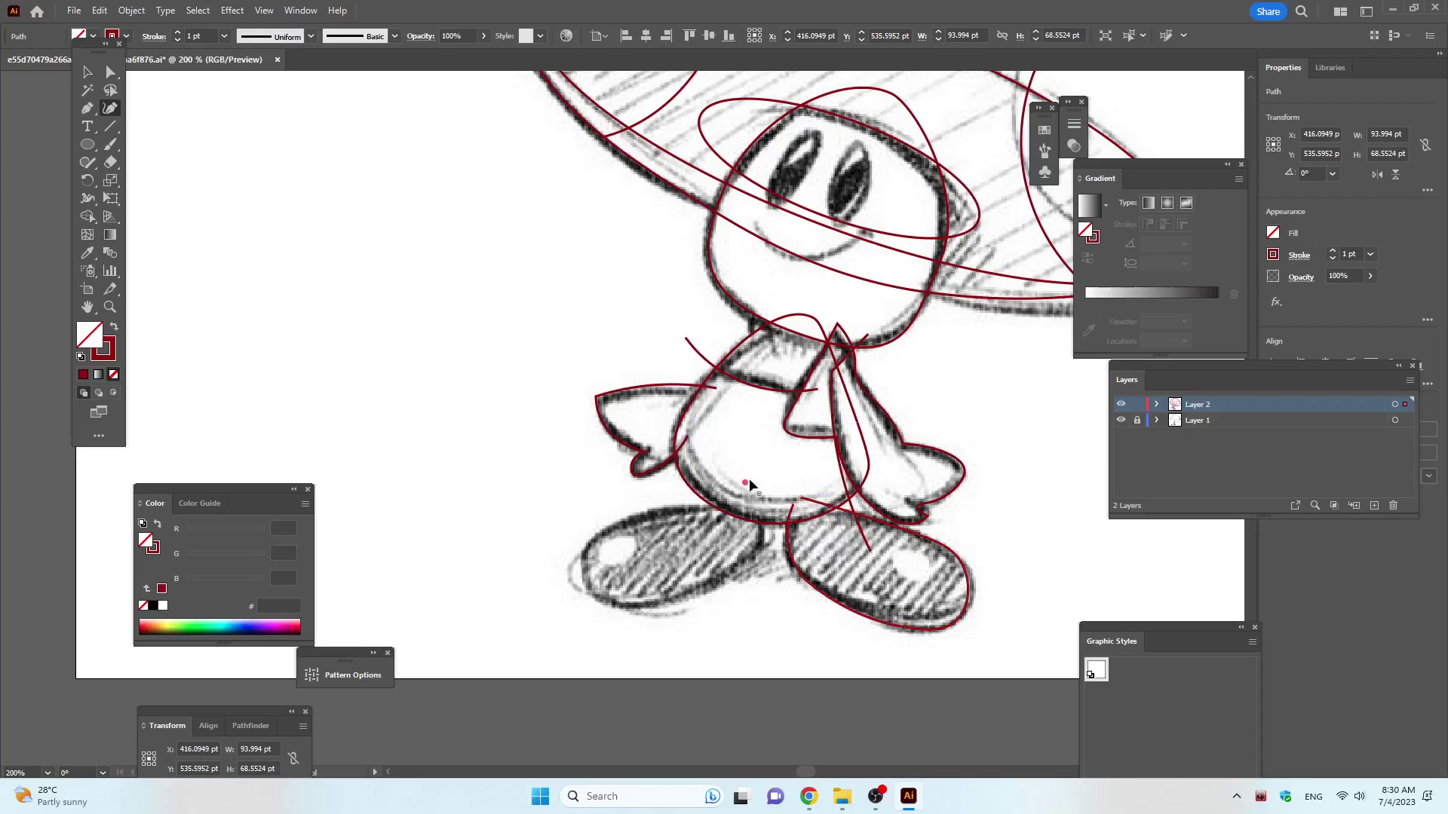
pyautogui.click(759, 548)
pyautogui.click(727, 573)
pyautogui.click(659, 603)
pyautogui.click(587, 587)
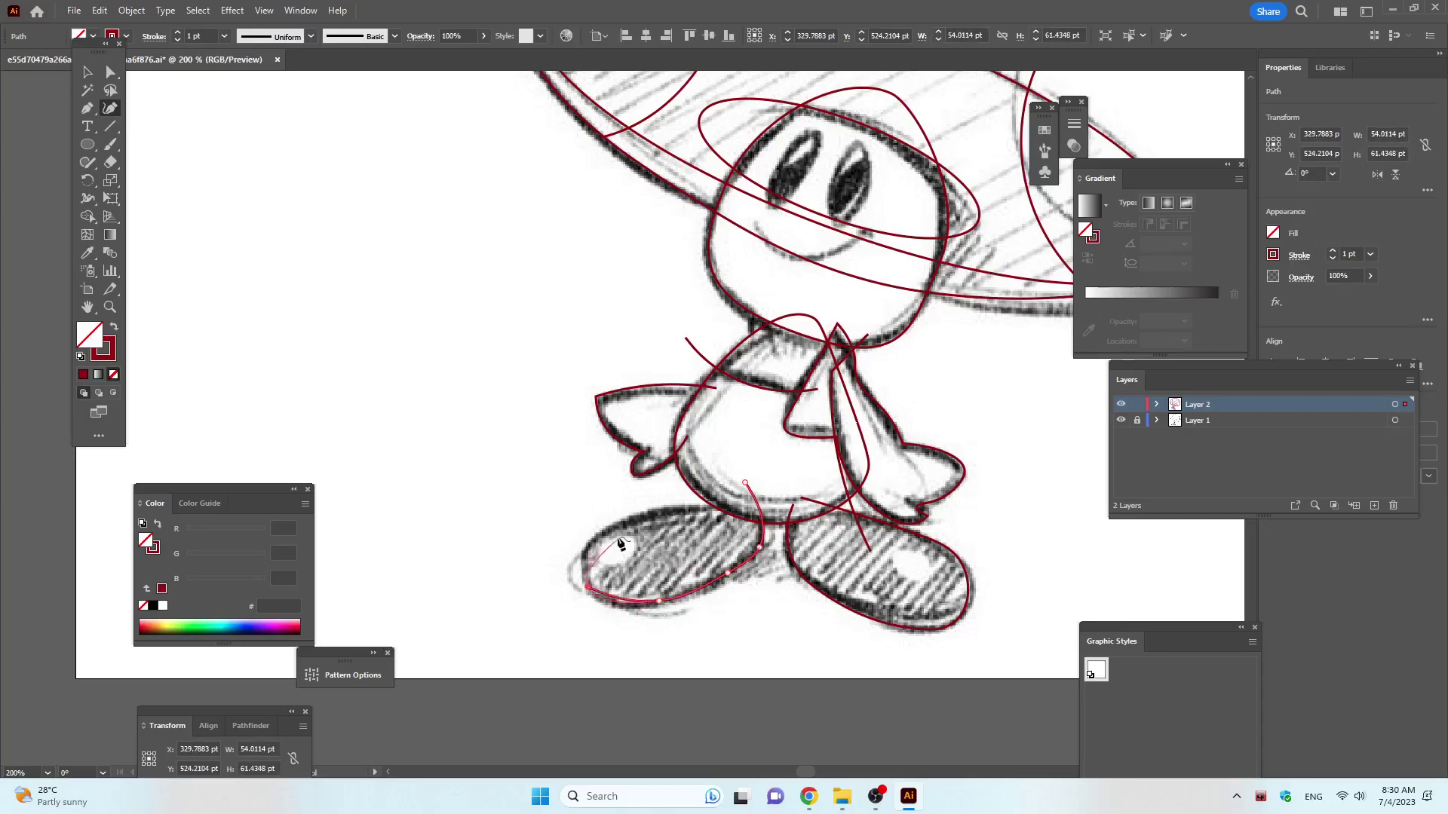
pyautogui.click(589, 541)
pyautogui.click(669, 510)
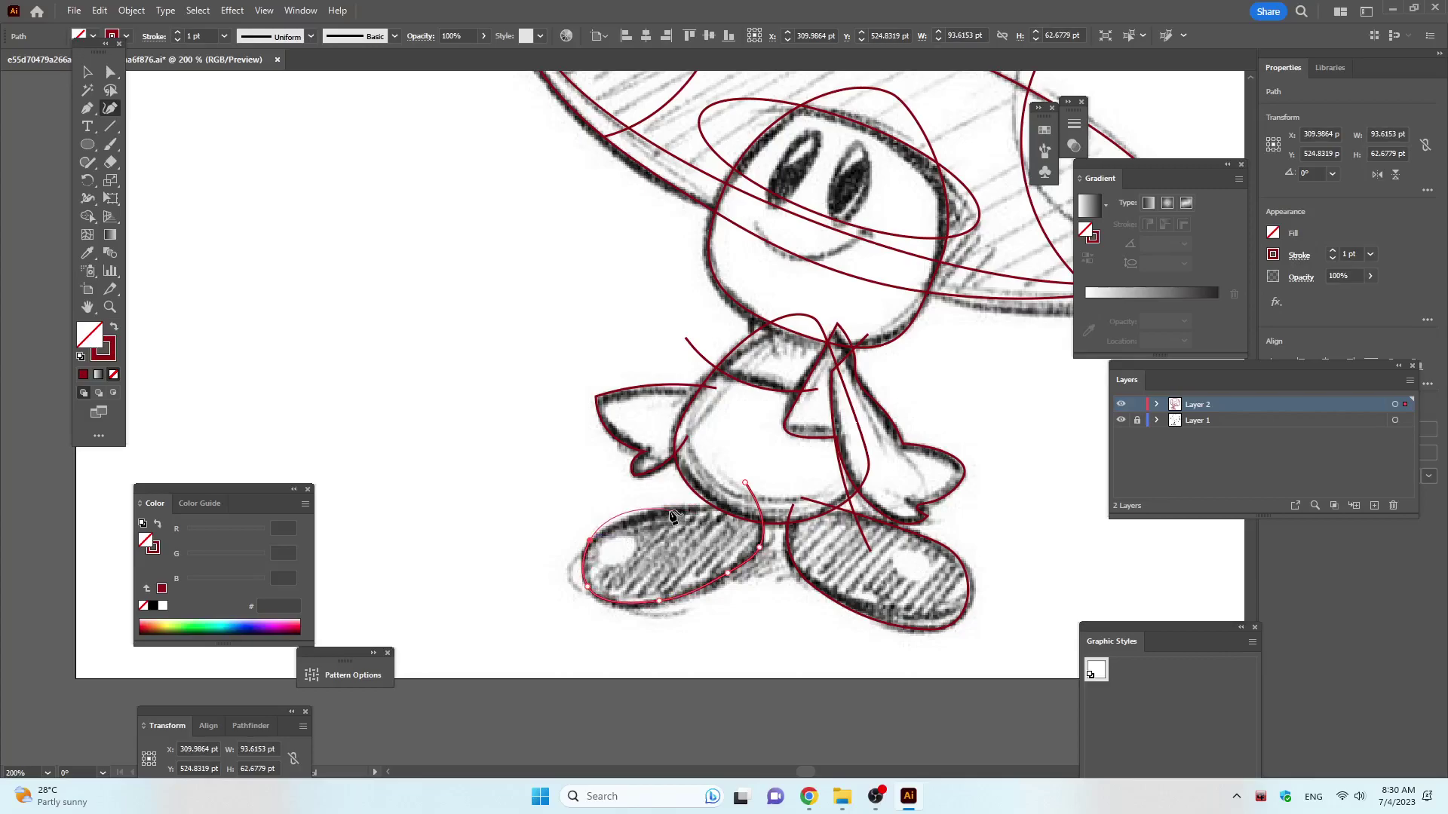
pyautogui.moveTo(713, 515); pyautogui.dragTo(717, 513)
pyautogui.click(730, 501)
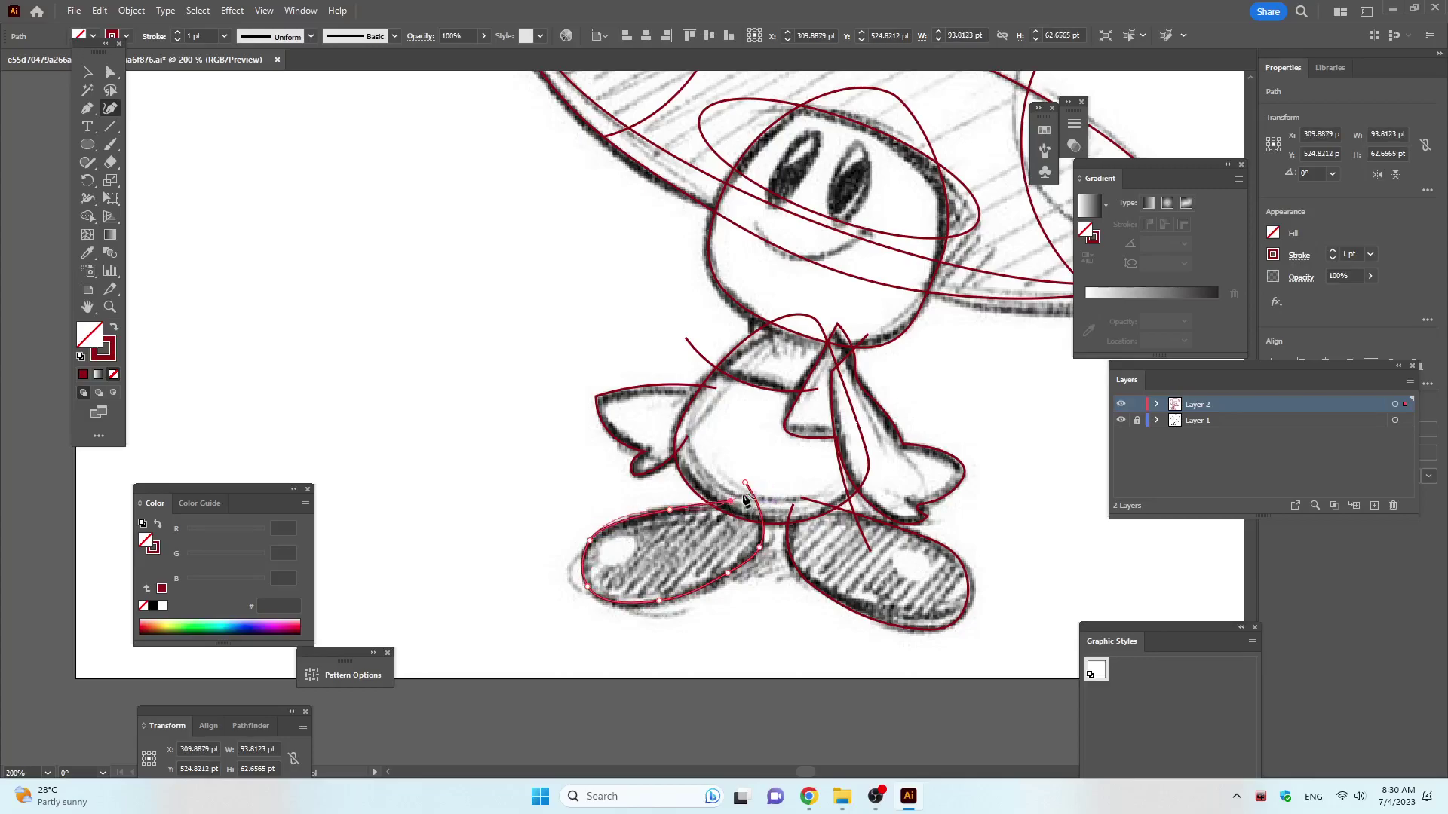
pyautogui.click(745, 483)
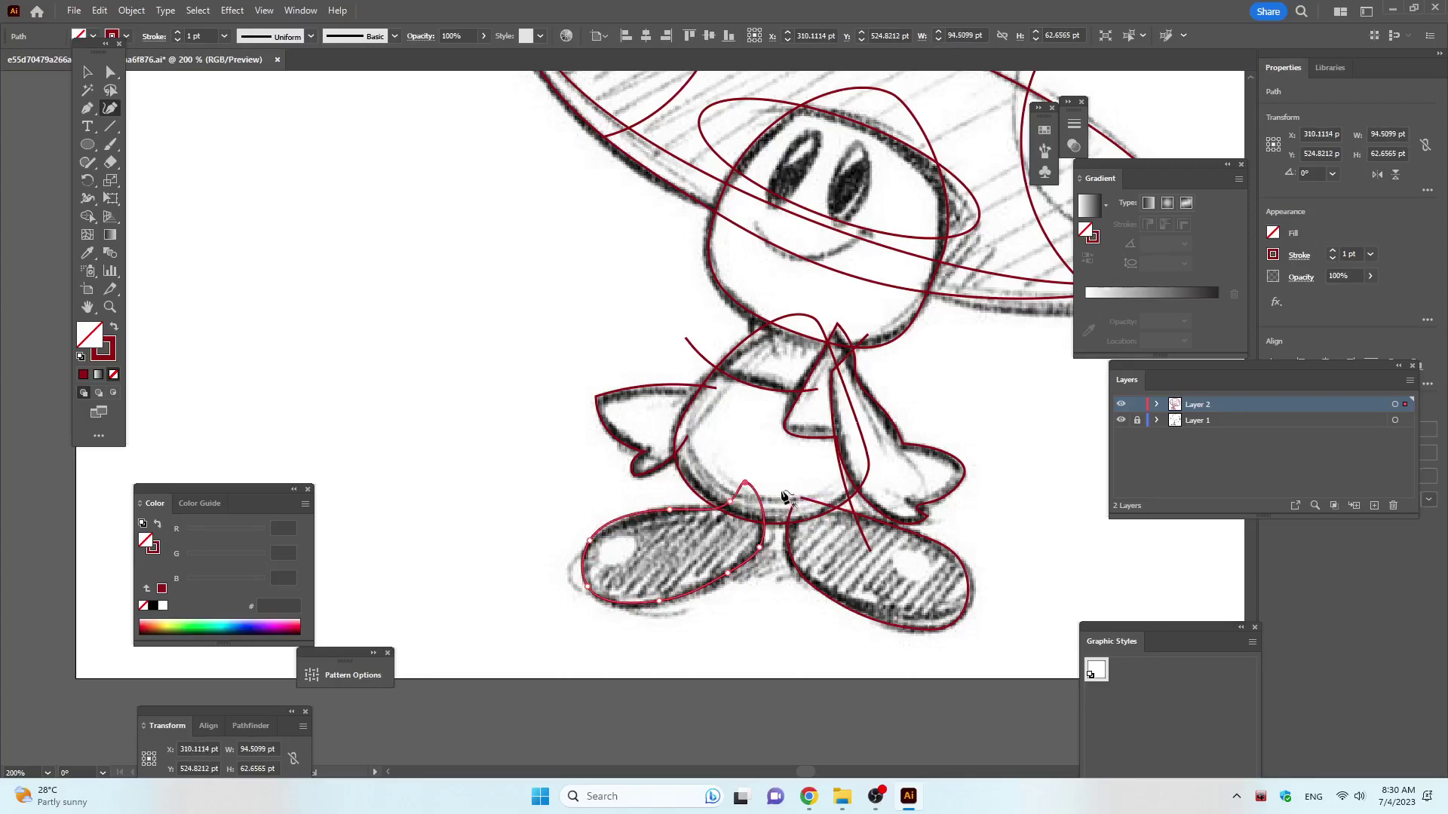
pyautogui.scroll(-1, 773, 475)
pyautogui.scroll(5, 788, 332)
# Select all traced paths and merge the face's split regions with the Shape Builder tool.
pyautogui.scroll(1, 821, 260)
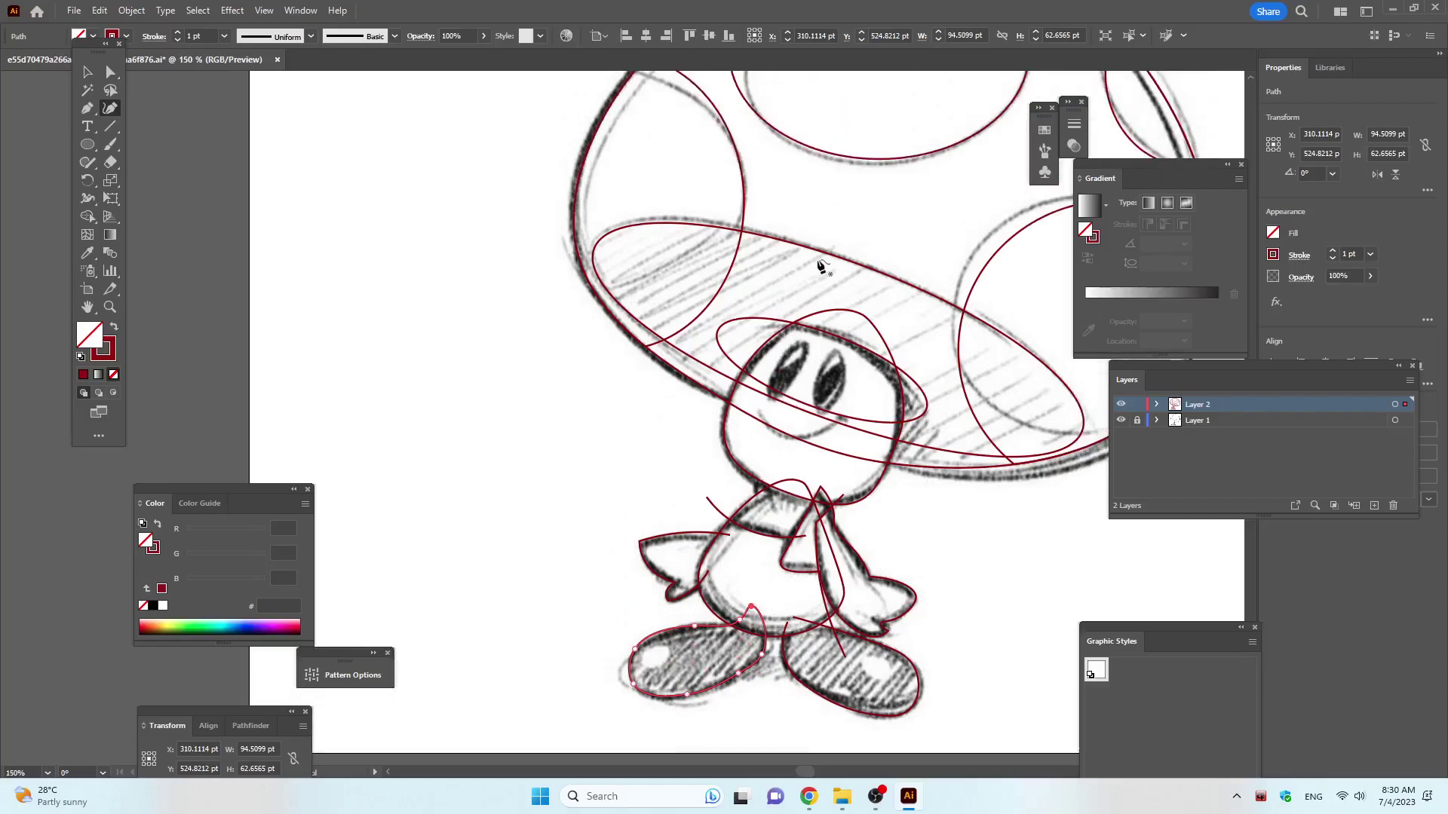
pyautogui.scroll(1, 822, 251)
pyautogui.moveTo(822, 251); pyautogui.dragTo(666, 339)
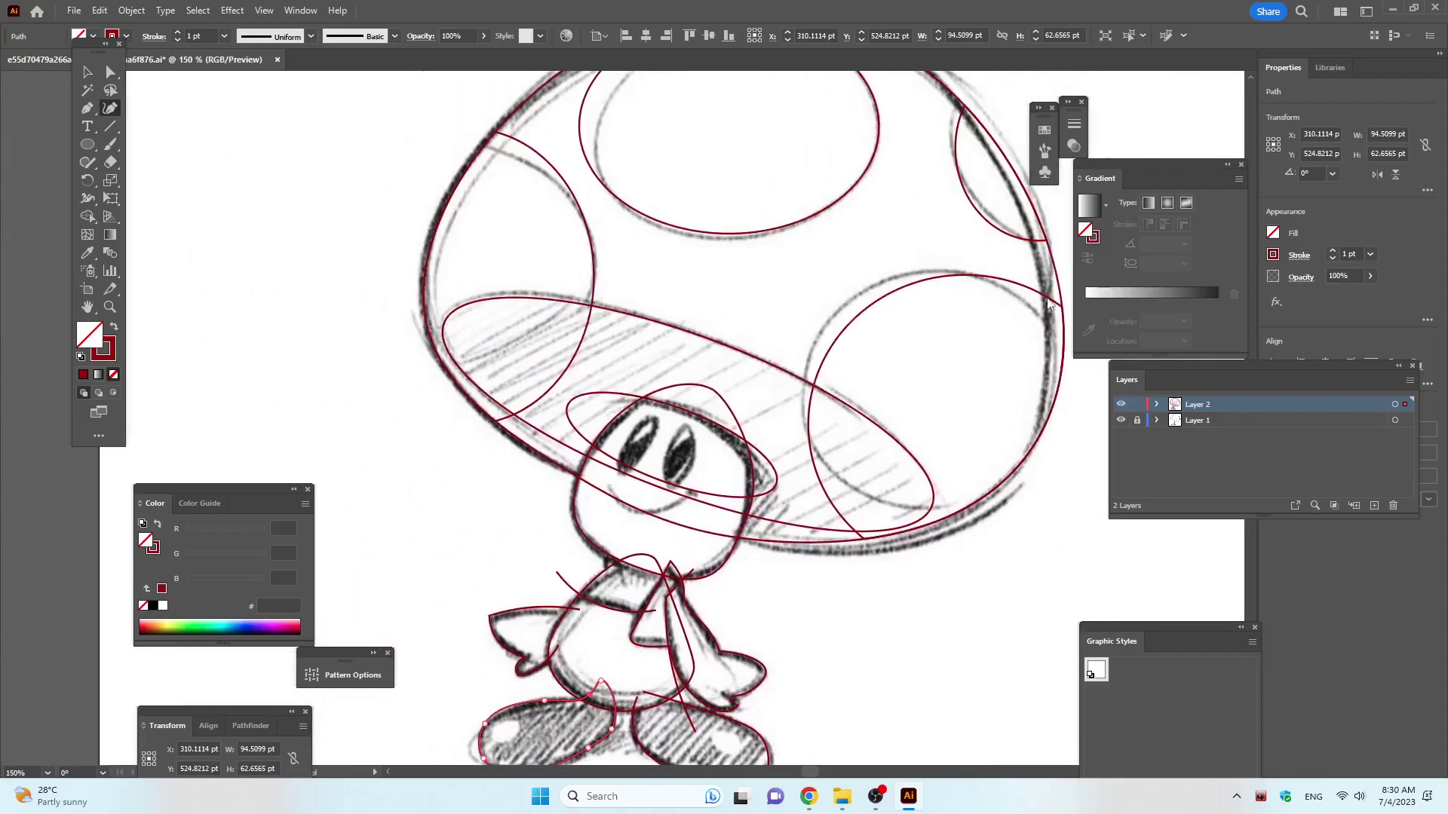
pyautogui.hotkey('ctrl', 'a')
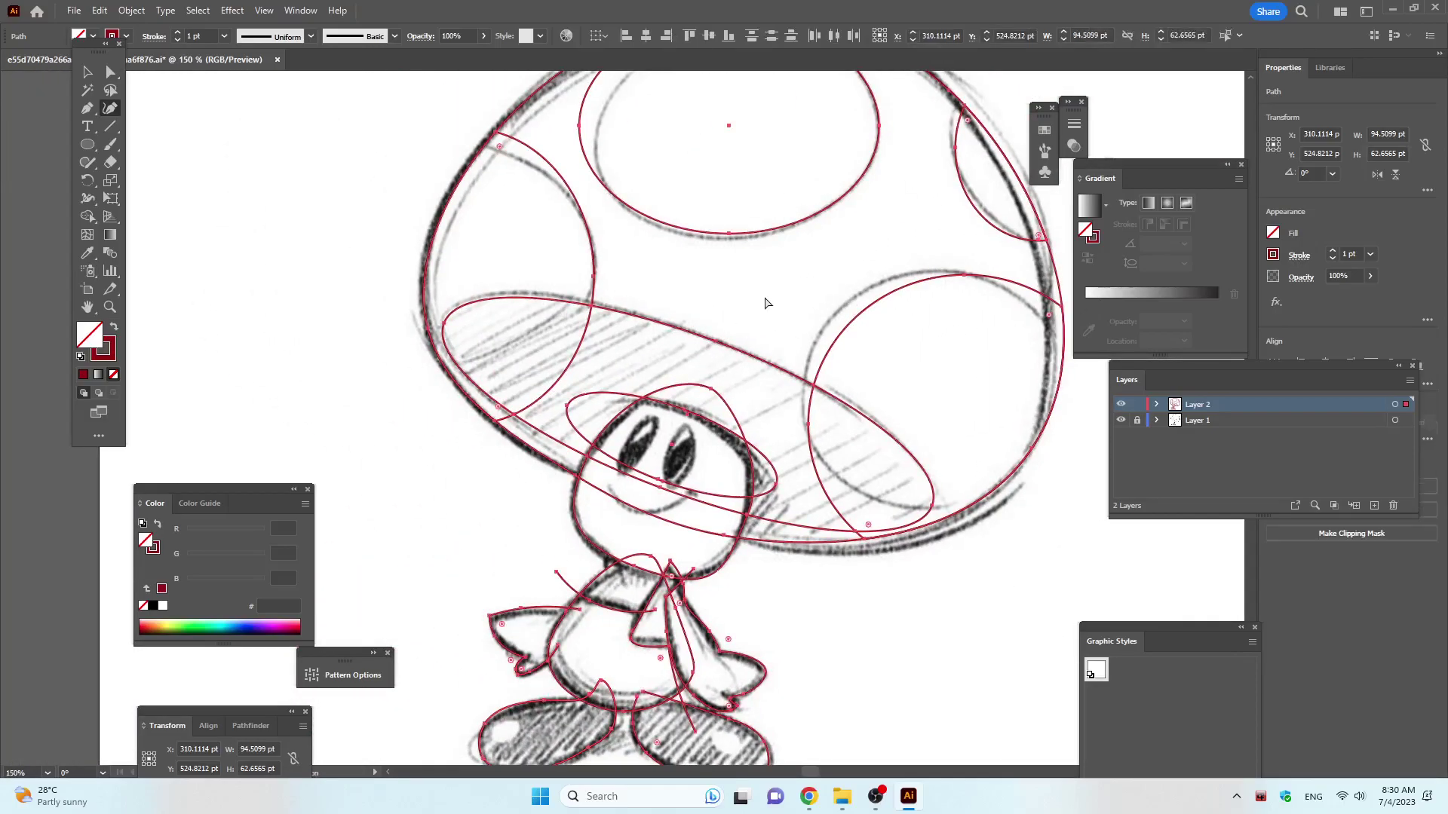
pyautogui.click(88, 218)
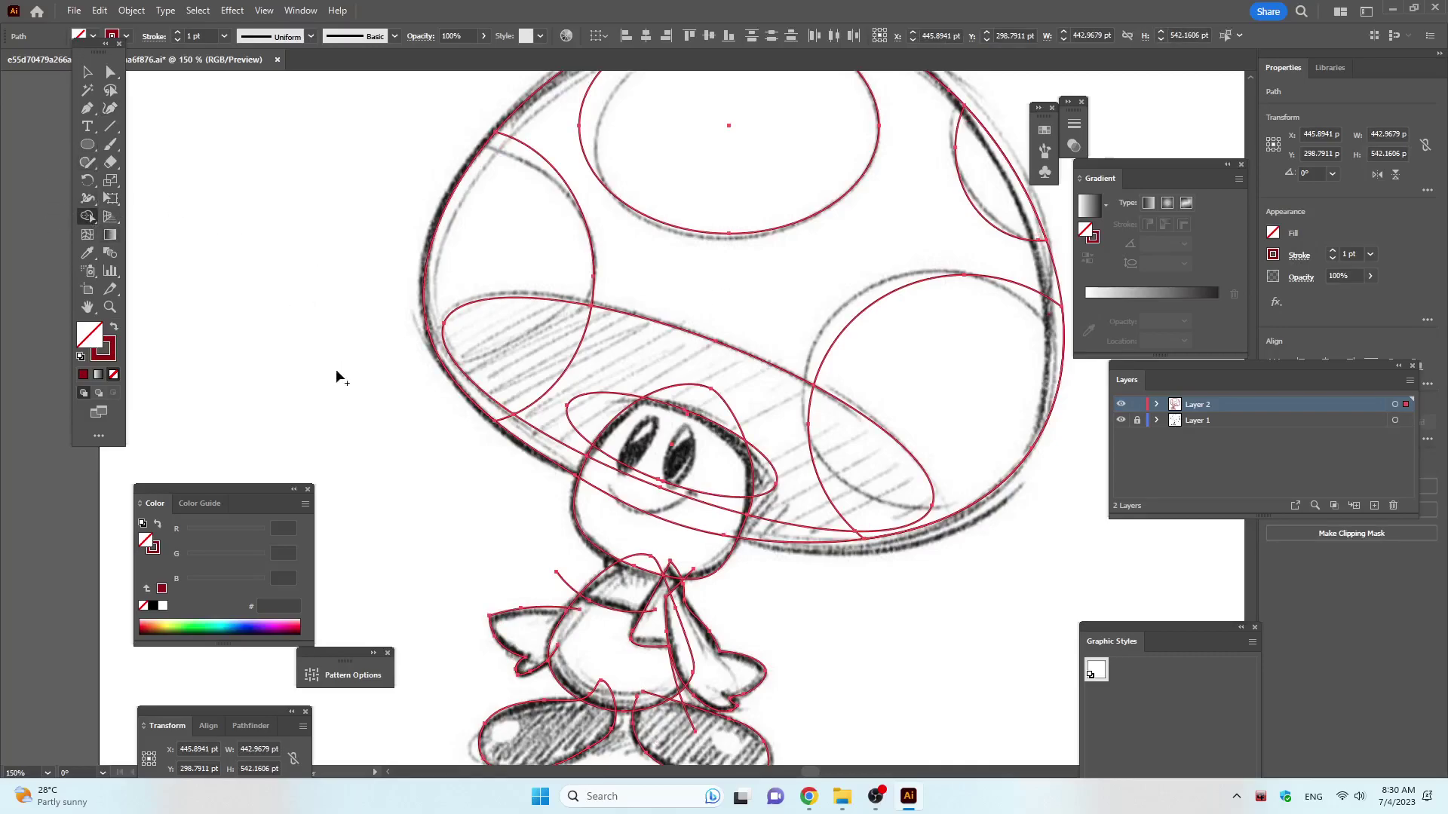
pyautogui.moveTo(700, 477)
pyautogui.mouseDown()
pyautogui.moveTo(646, 564)
pyautogui.moveTo(673, 579)
pyautogui.mouseUp()
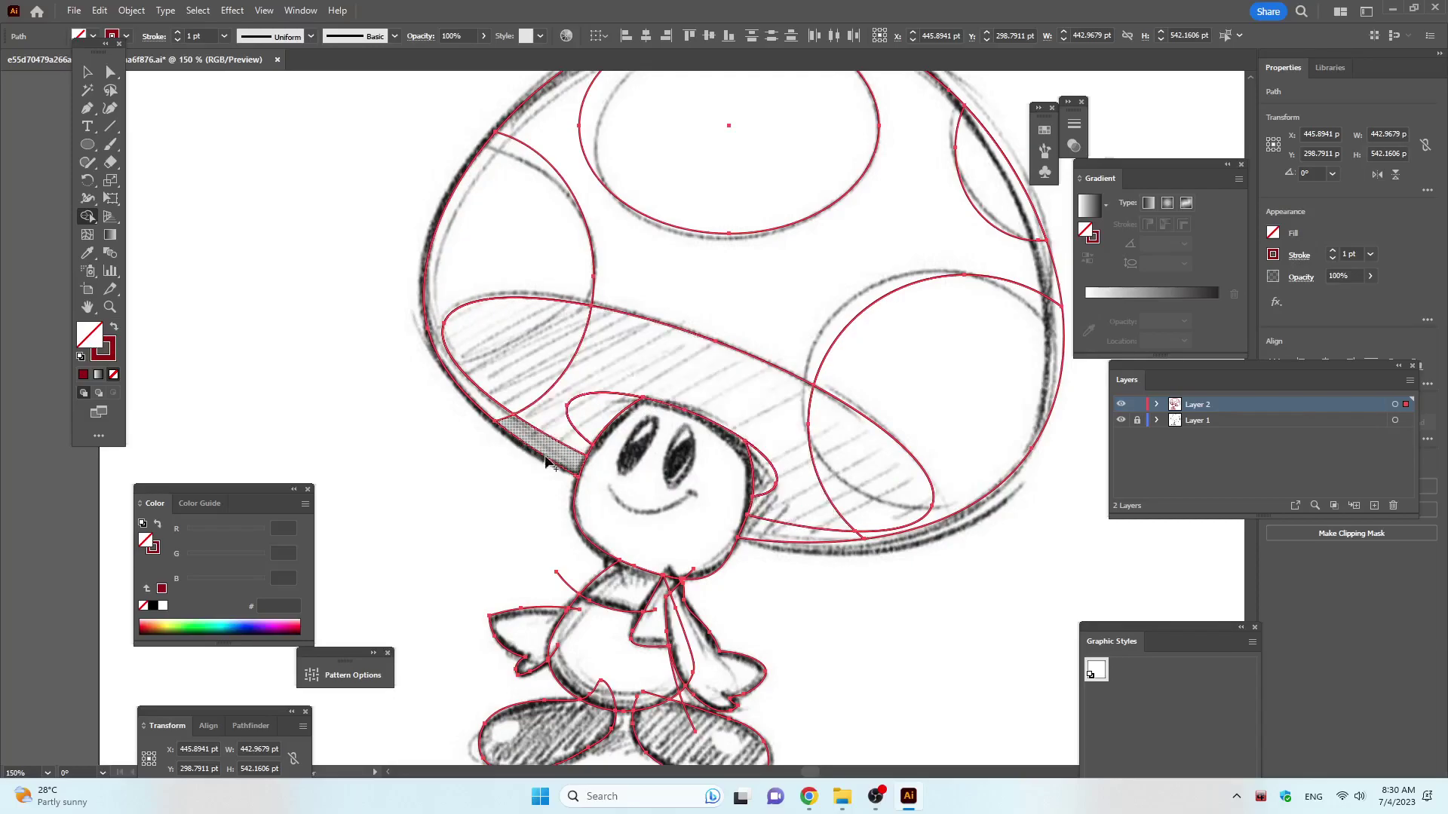
# Merge the top cap spot region and the tie pieces into single shapes.
pyautogui.click(837, 122)
pyautogui.scroll(-3, 754, 377)
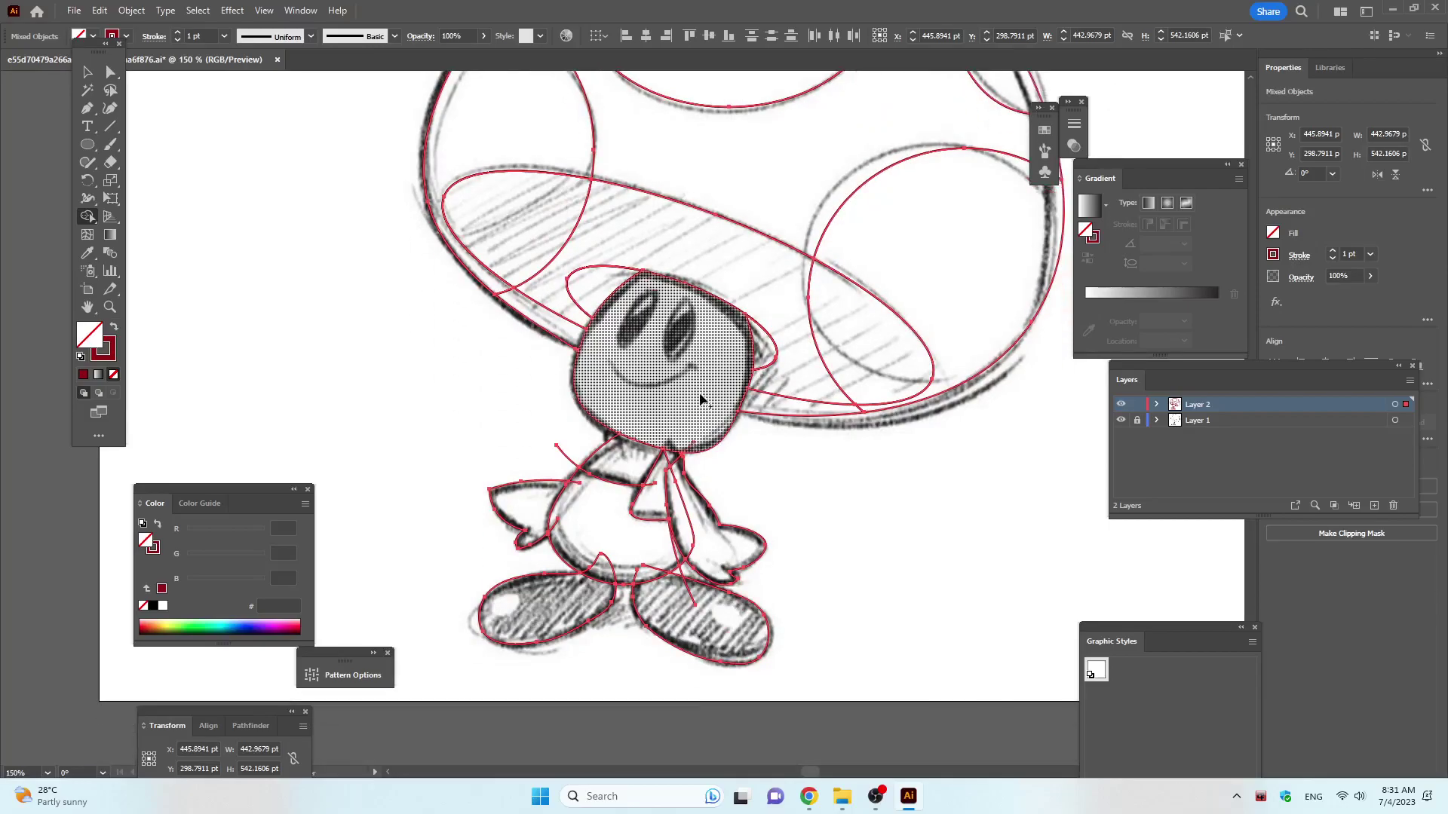
pyautogui.scroll(5, 671, 526)
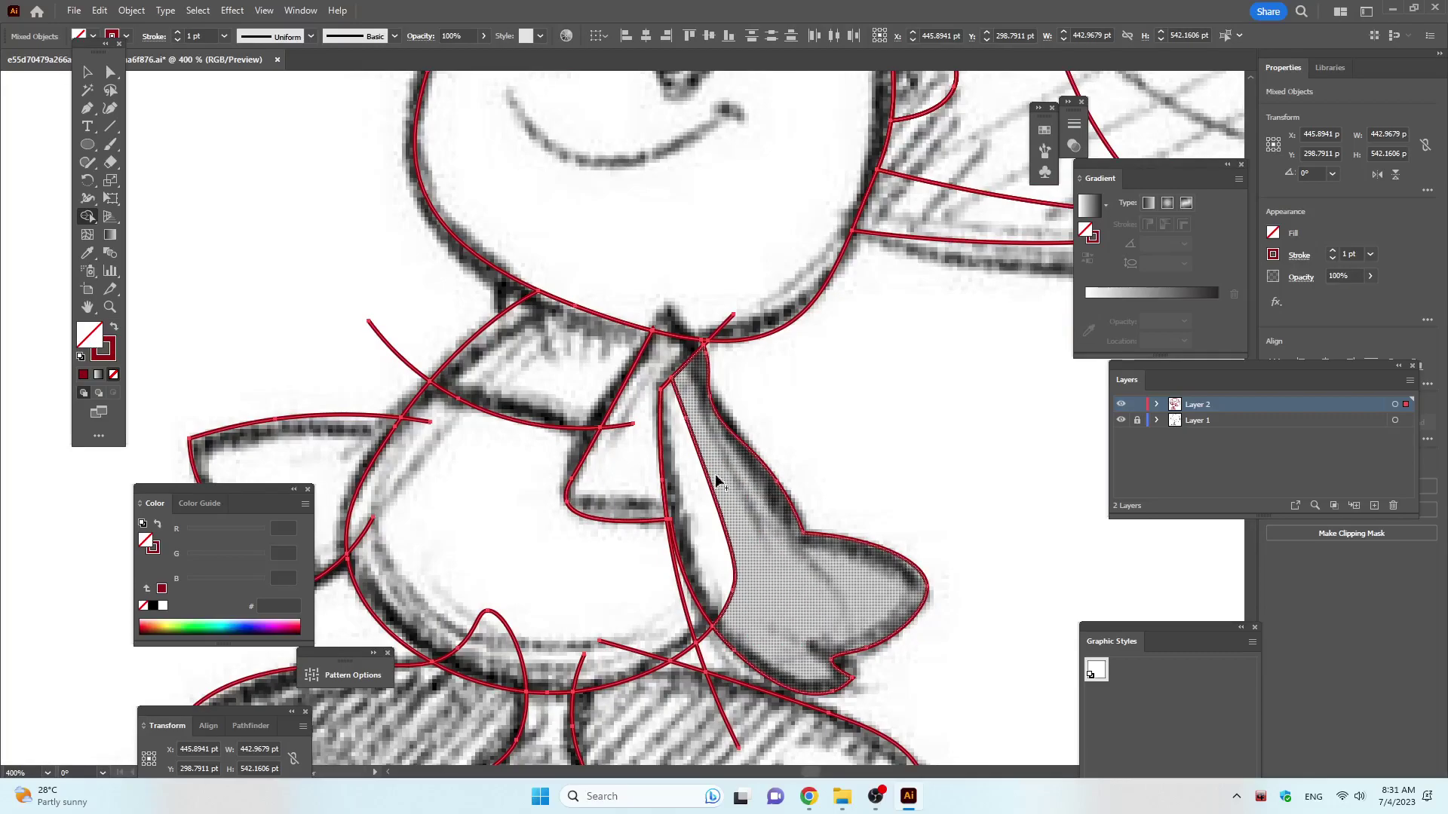
pyautogui.moveTo(717, 490); pyautogui.dragTo(709, 510)
pyautogui.click(708, 510)
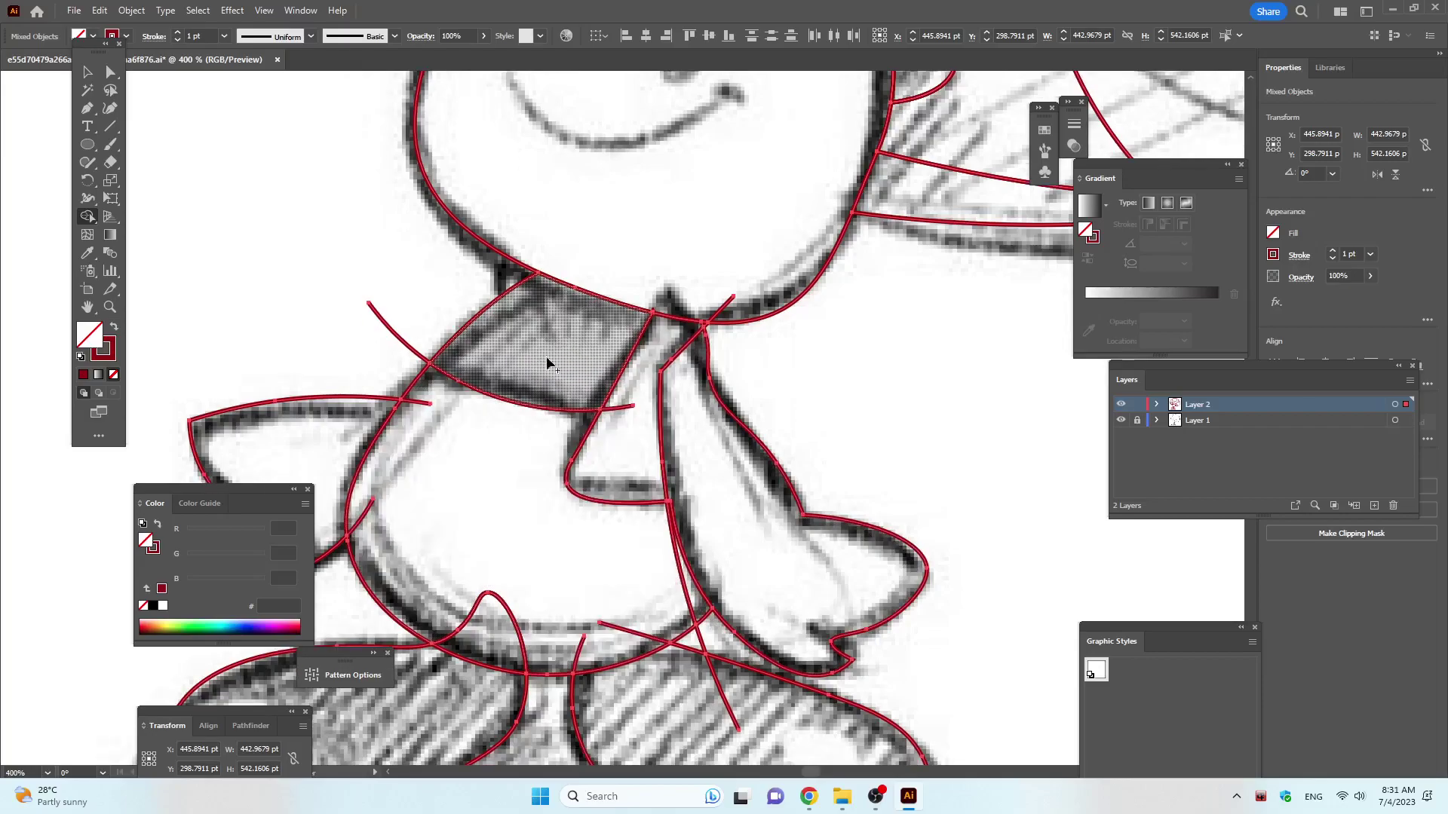
# Join the cap's underside band with the small lobe, the left lobe and the region on its right.
pyautogui.moveTo(547, 365); pyautogui.dragTo(929, 303)
pyautogui.scroll(-1, 754, 543)
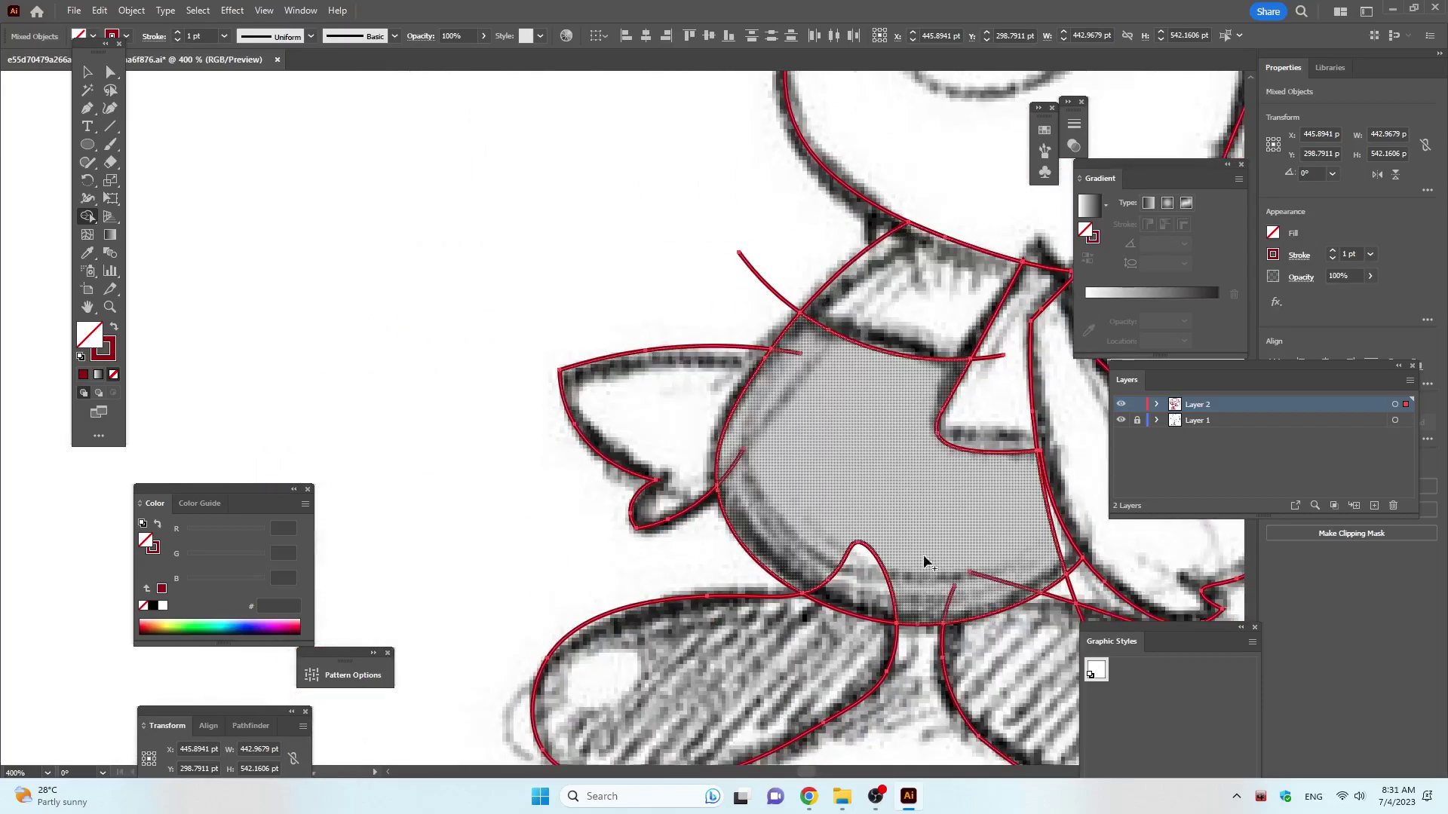
pyautogui.scroll(-1, 867, 528)
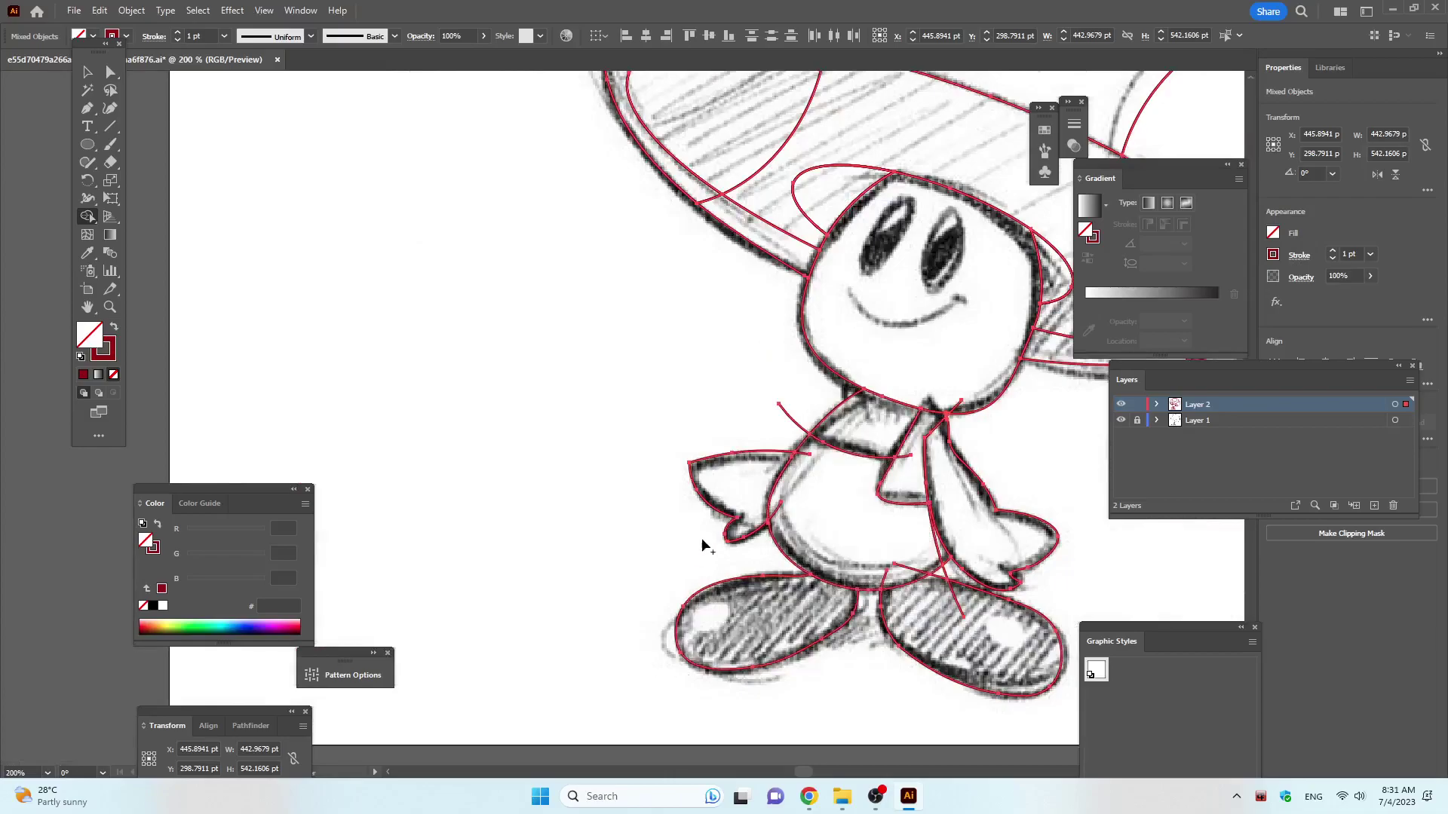
pyautogui.hscroll(4, 978, 642)
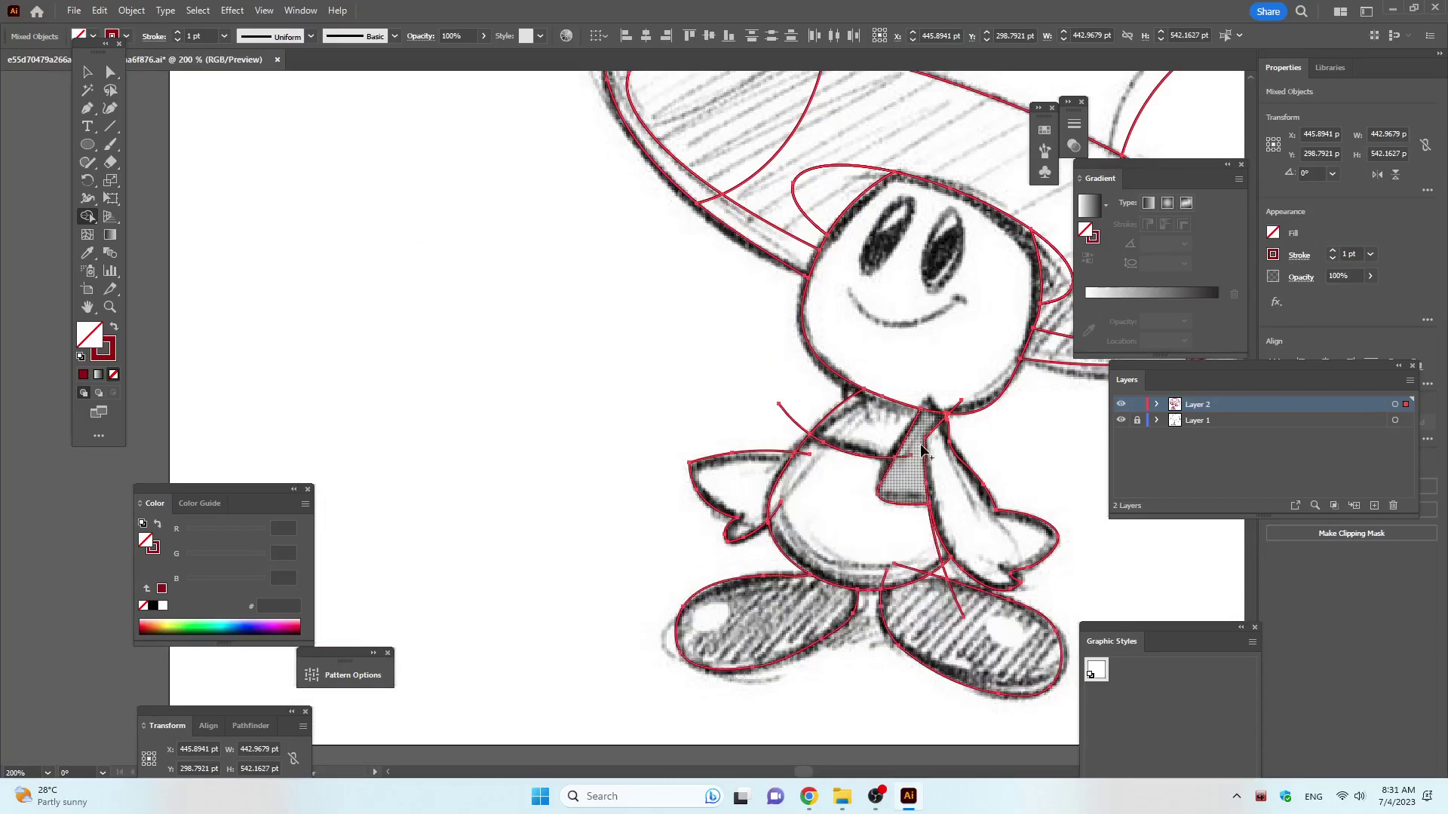
pyautogui.scroll(3, 648, 397)
pyautogui.hscroll(-2, 648, 398)
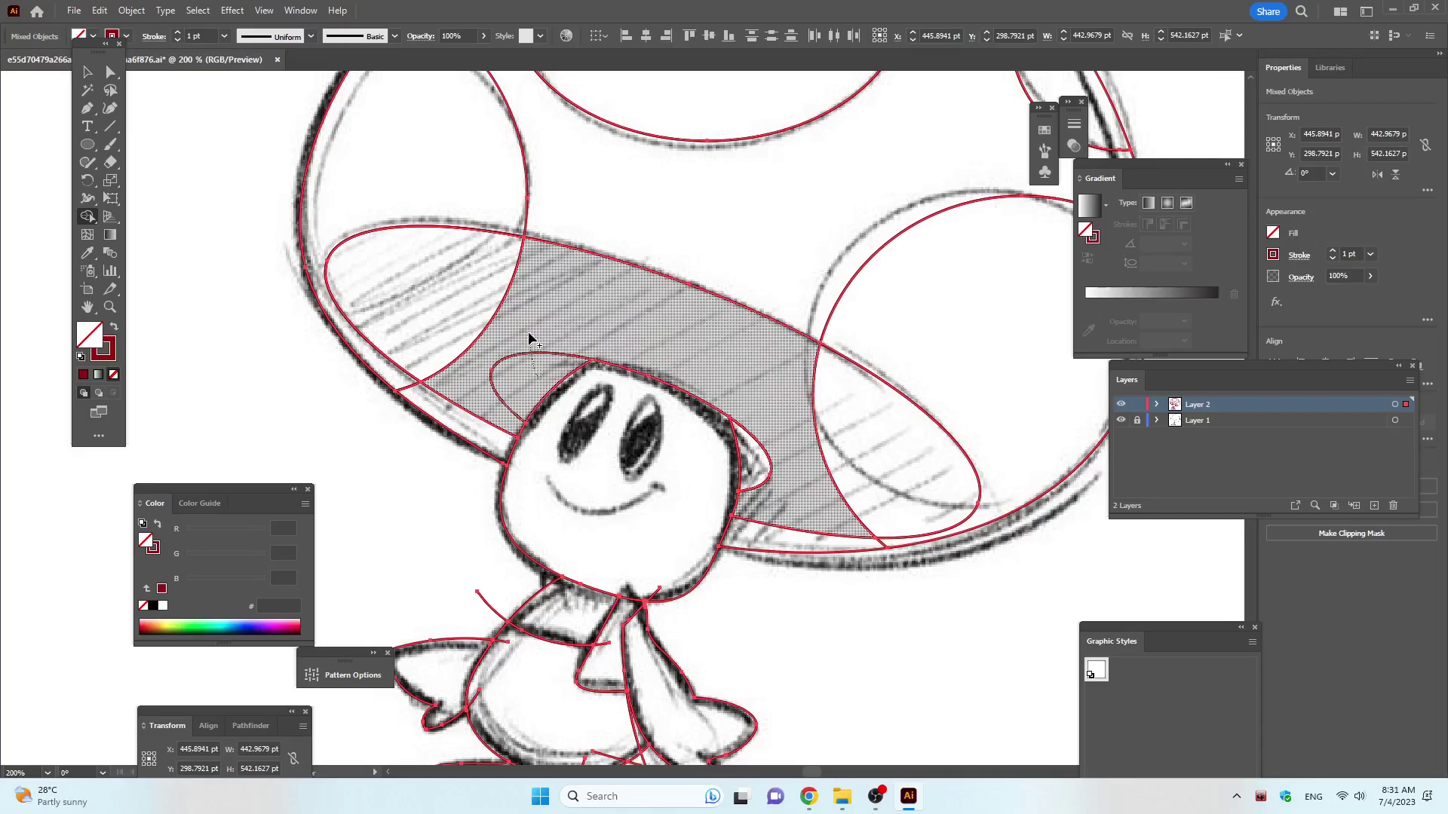
pyautogui.moveTo(768, 462); pyautogui.dragTo(767, 472)
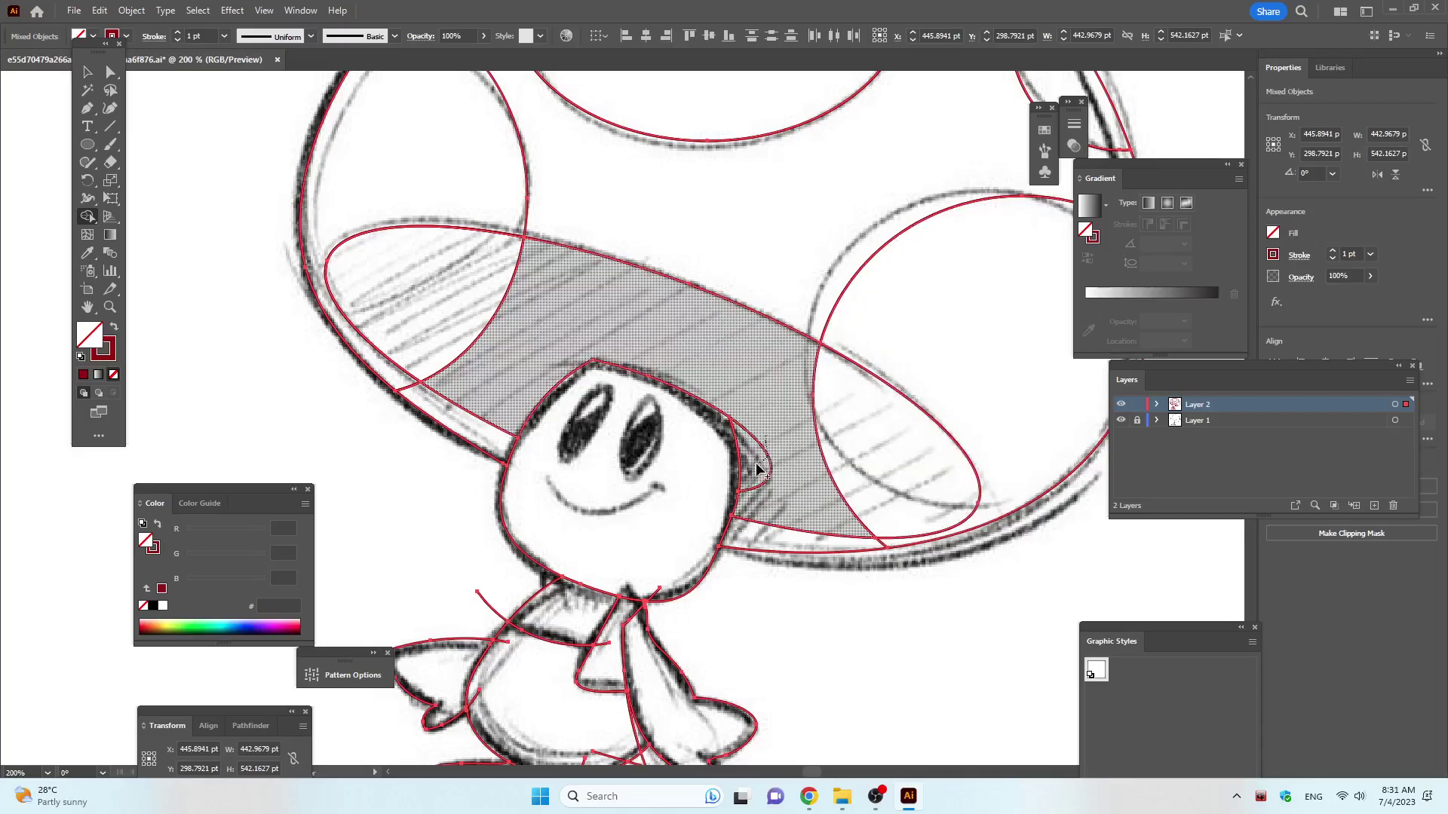
pyautogui.scroll(-1, 768, 471)
pyautogui.scroll(-1, 762, 452)
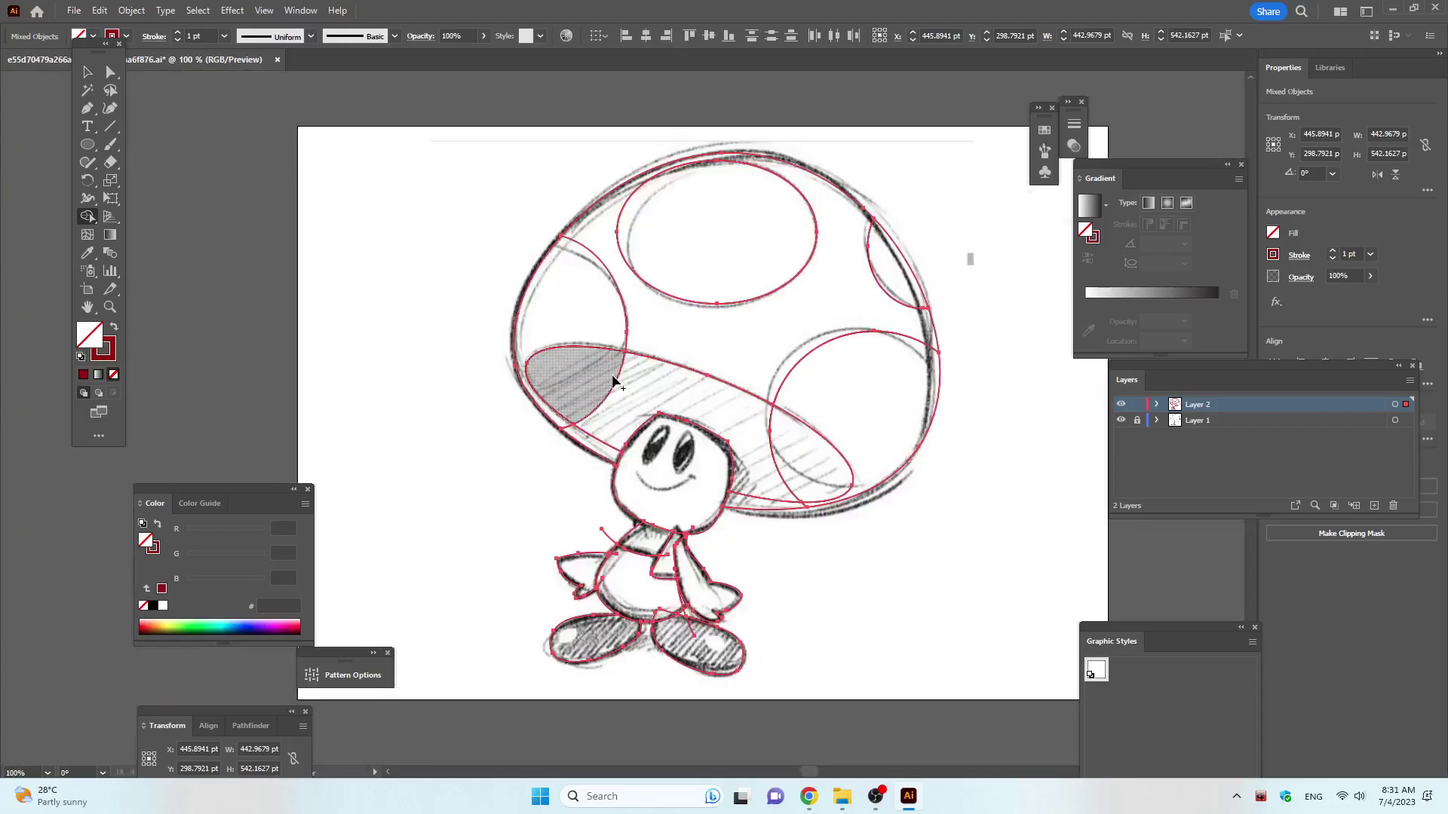
pyautogui.moveTo(596, 377); pyautogui.dragTo(593, 379)
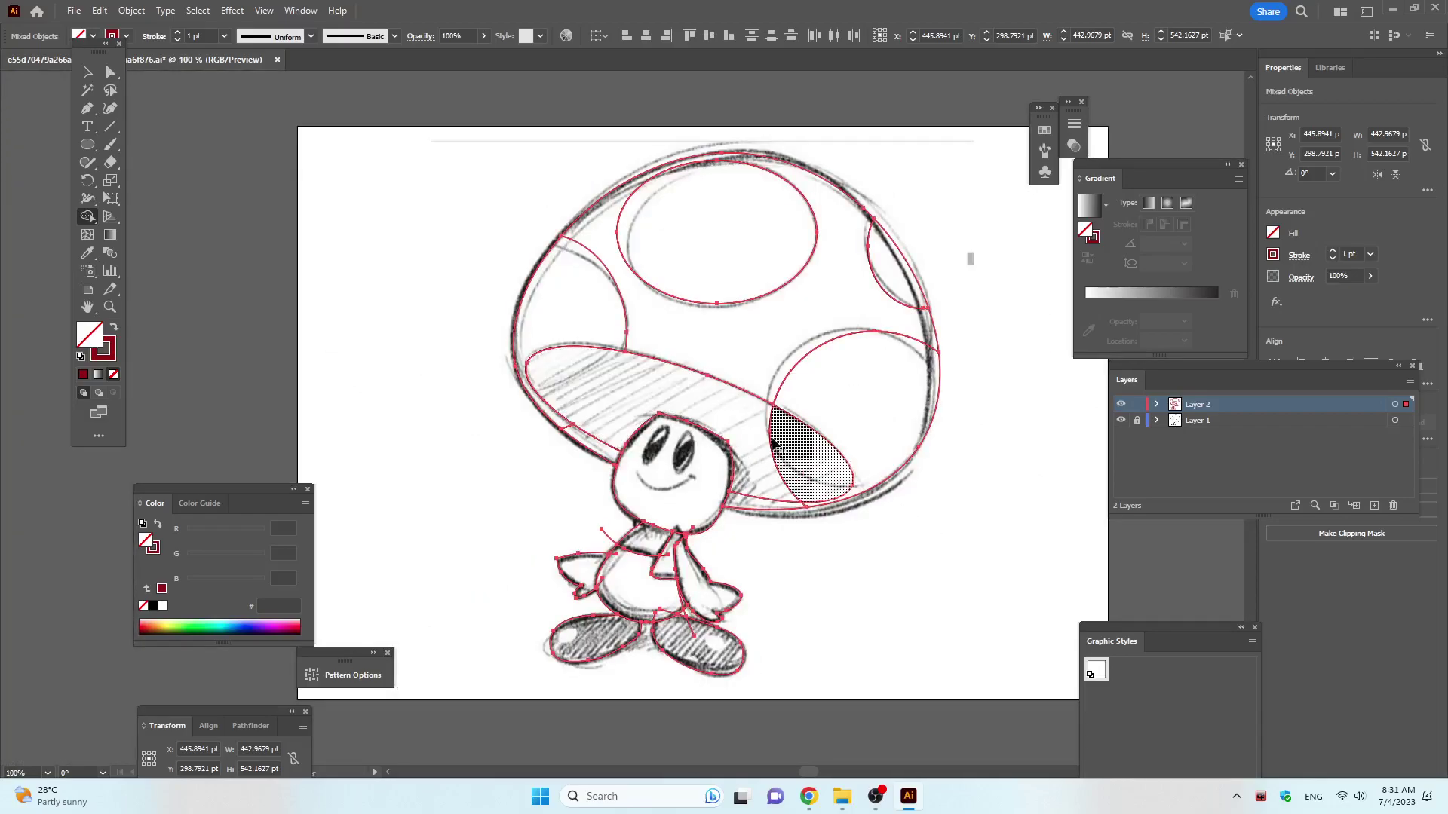
pyautogui.moveTo(768, 453); pyautogui.dragTo(823, 445)
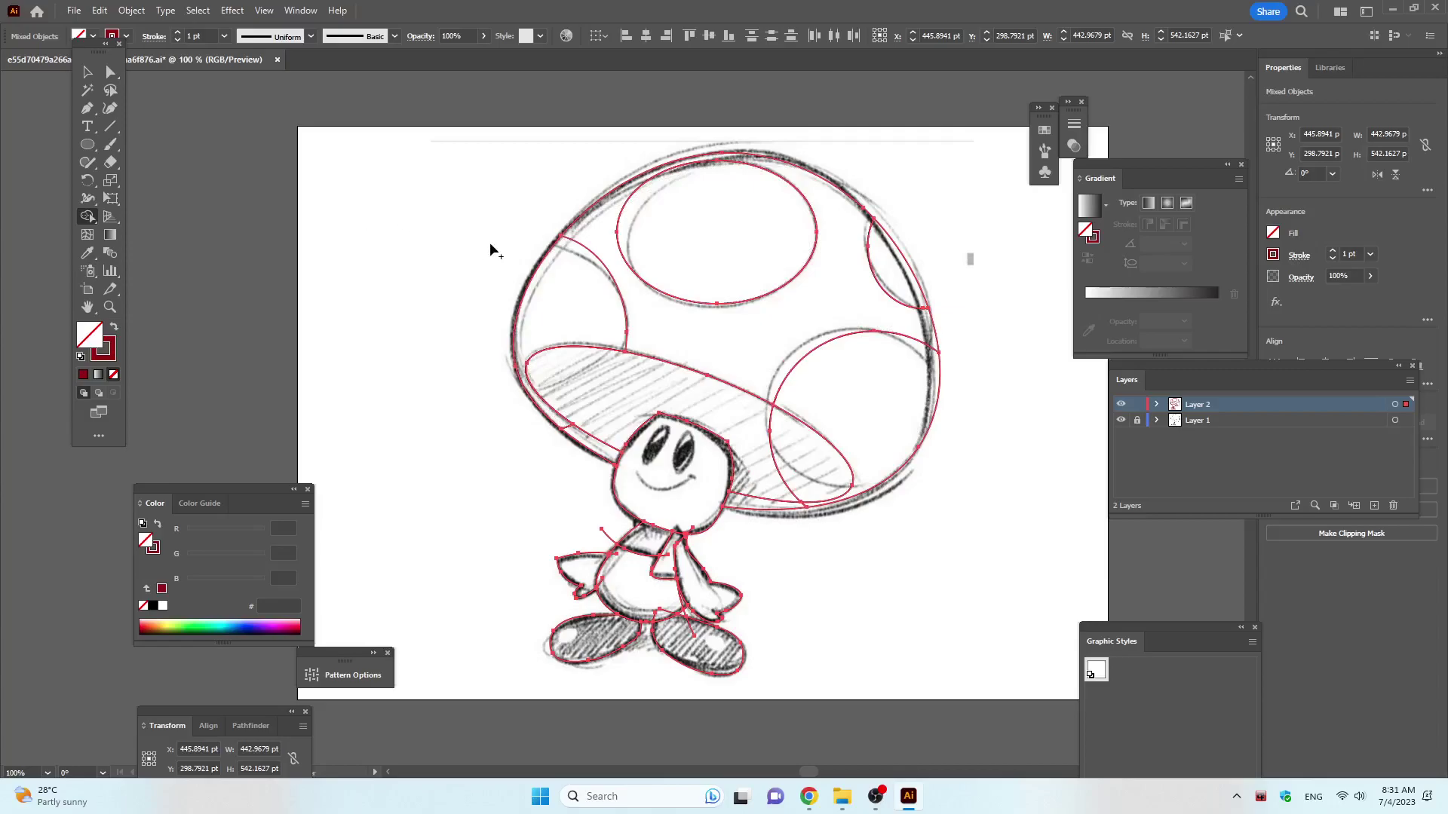
# Draw an ellipse over the right cap spot and nudge it right into alignment.
pyautogui.click(88, 144)
pyautogui.moveTo(743, 358); pyautogui.dragTo(899, 483)
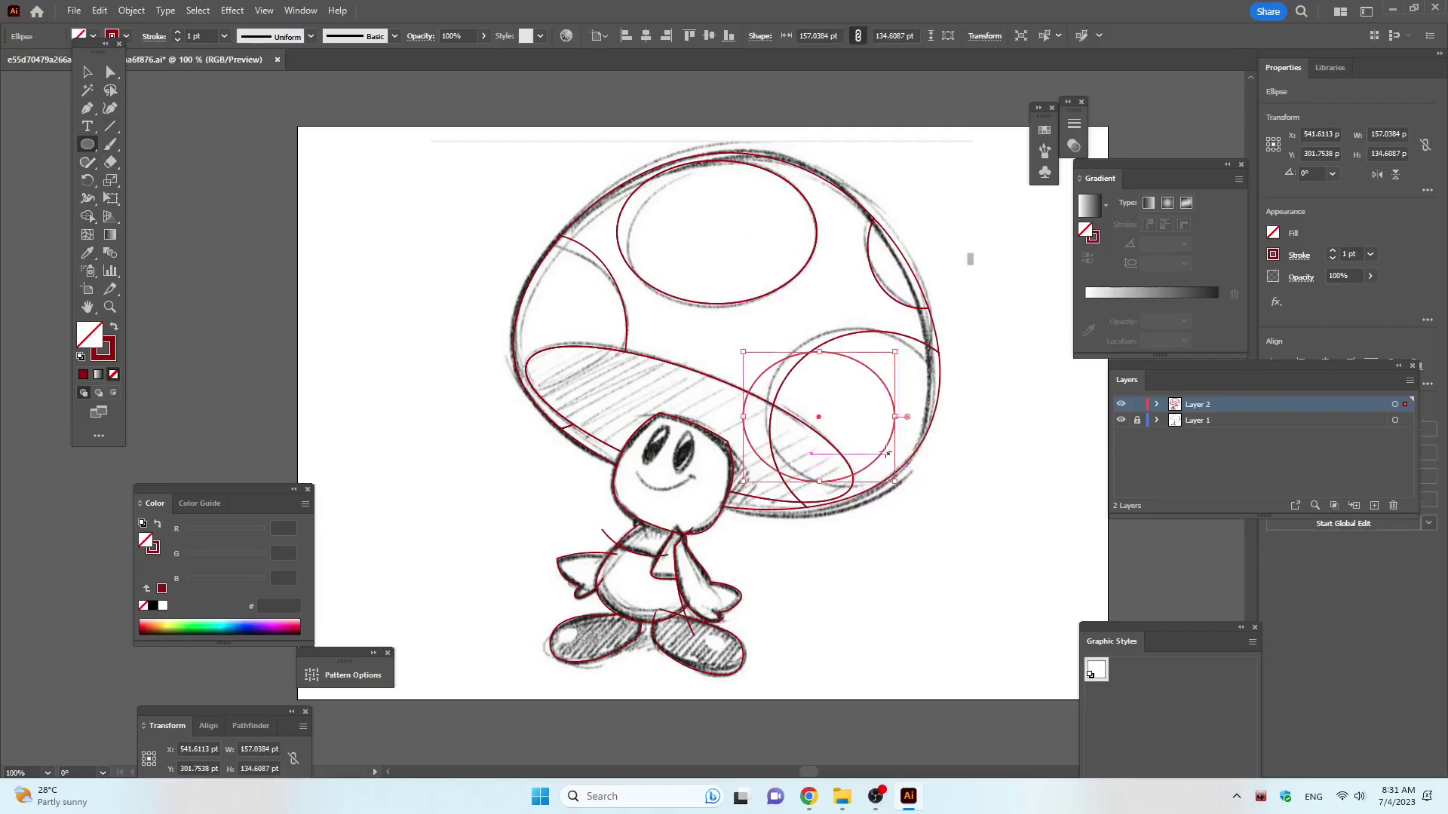
pyautogui.hotkey('shift', 'Right')
pyautogui.hotkey('shift', 'Right')
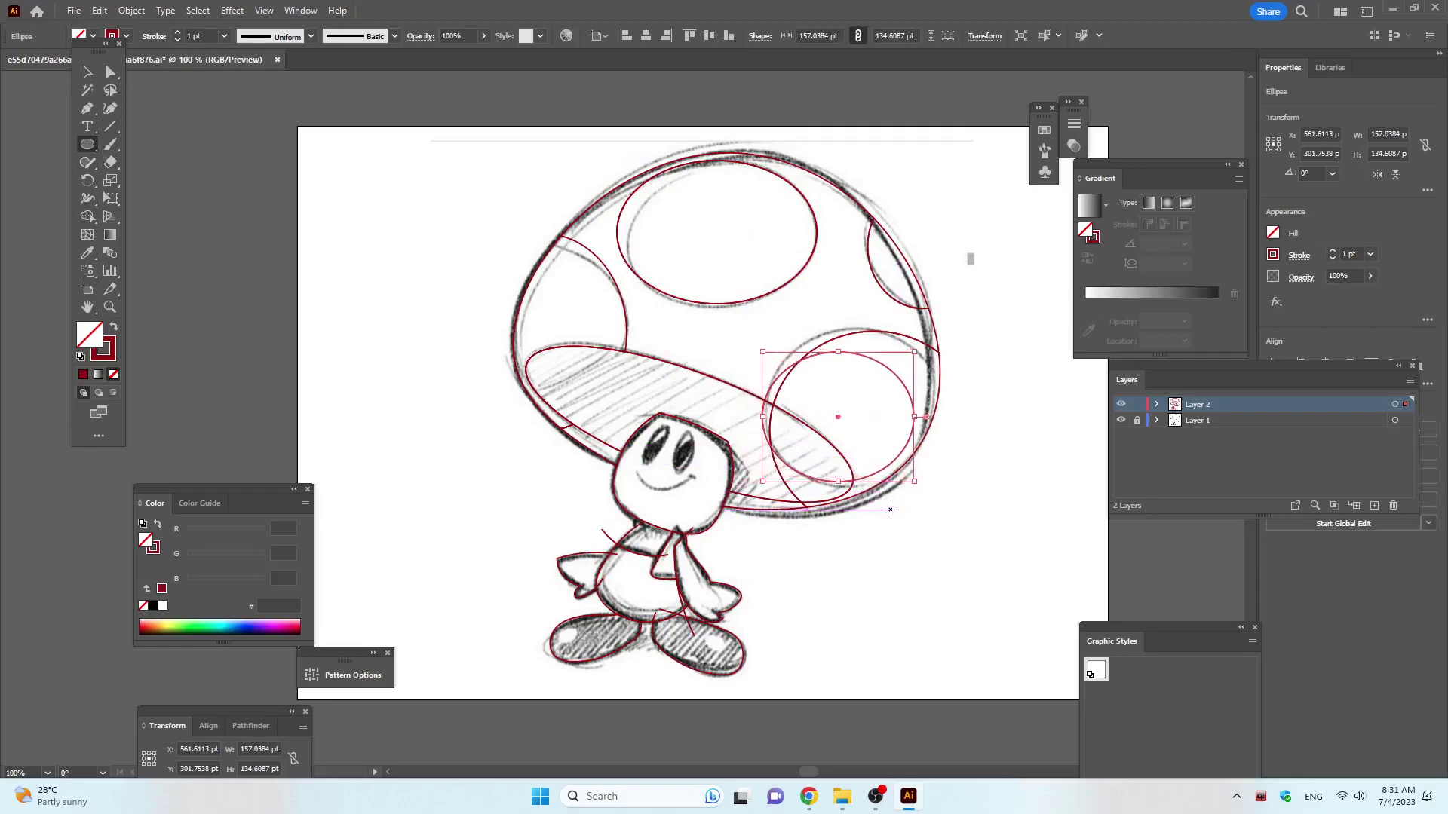
pyautogui.press('Right')
pyautogui.press('Right')
pyautogui.press('Right')
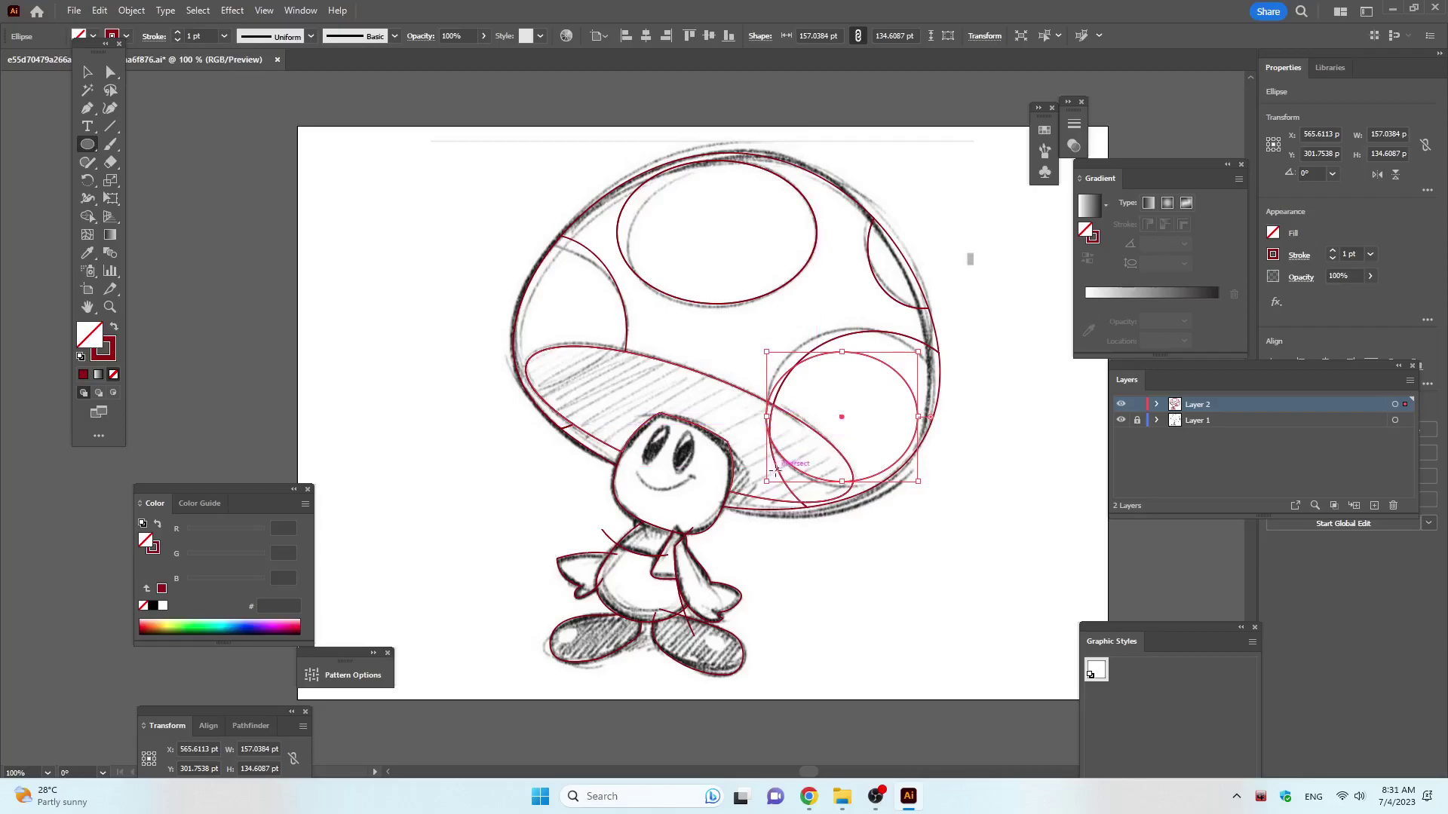
# Select all the artwork, briefly pick Shape Builder, then deselect everything with the Selection tool.
pyautogui.hotkey('ctrl', 'a')
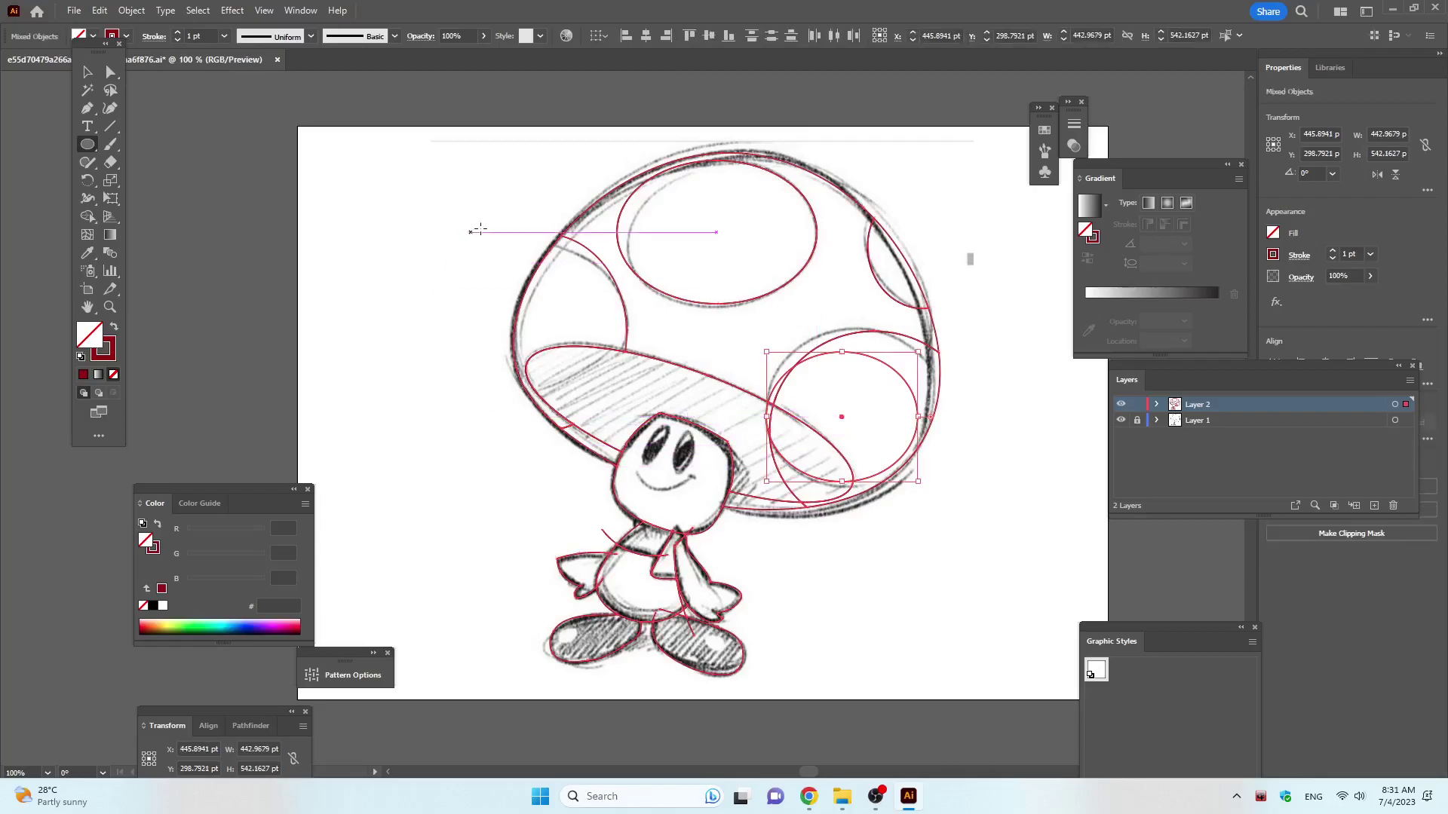
pyautogui.click(87, 217)
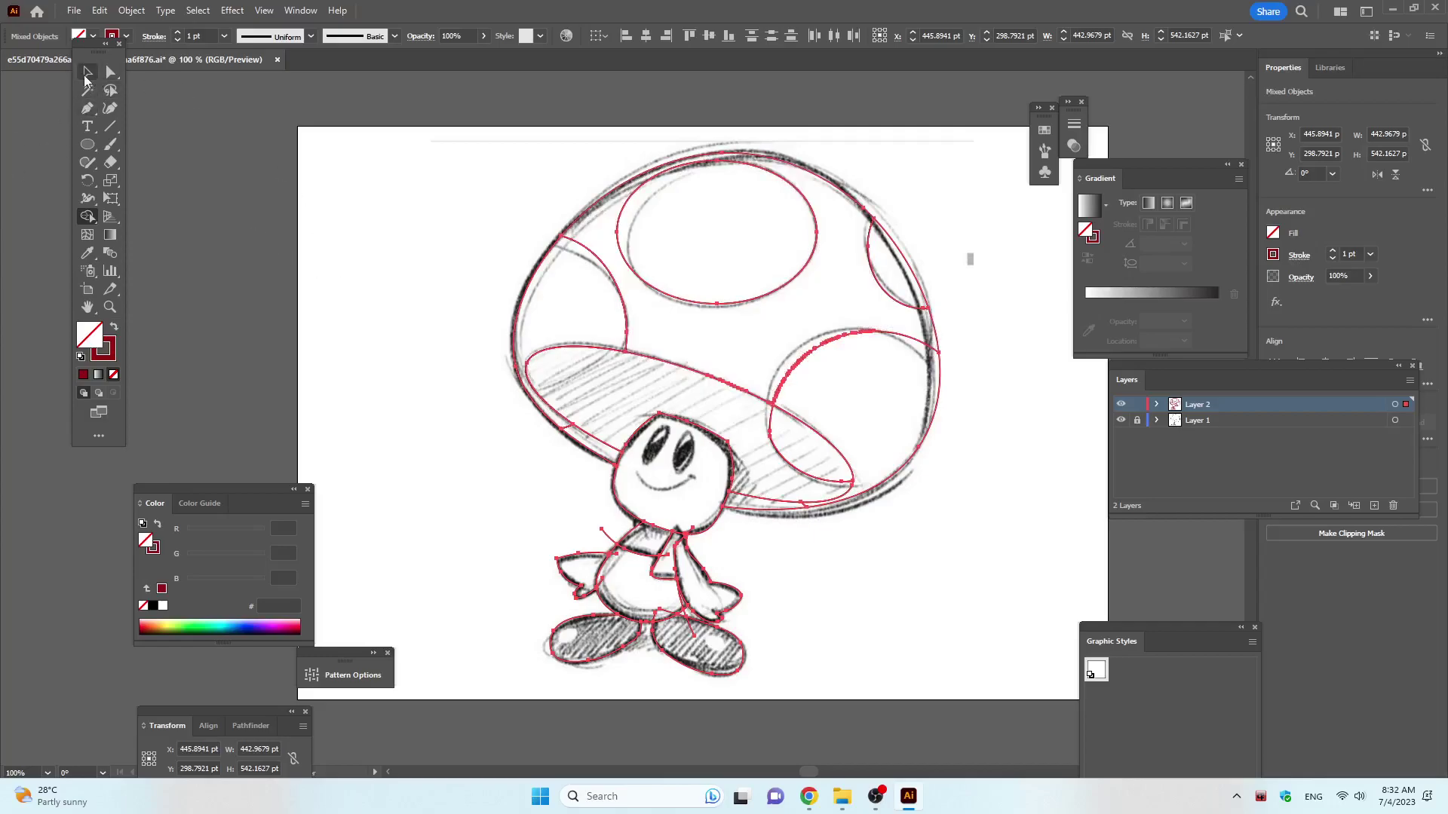
pyautogui.click(88, 72)
pyautogui.click(387, 242)
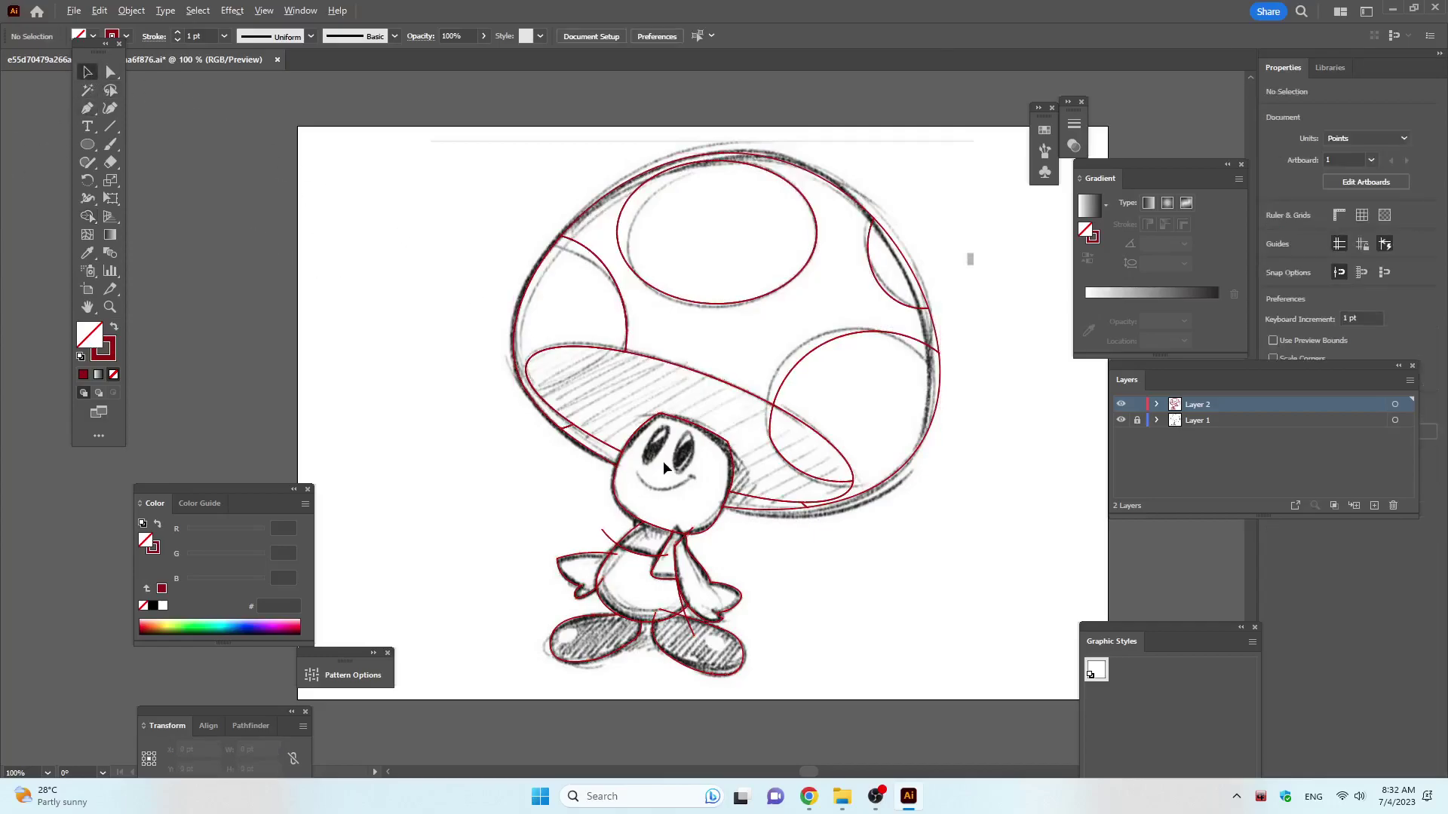
# Draw an ellipse around the right eye, shrink it to fit and nudge it right and up.
pyautogui.scroll(1, 663, 460)
pyautogui.click(87, 144)
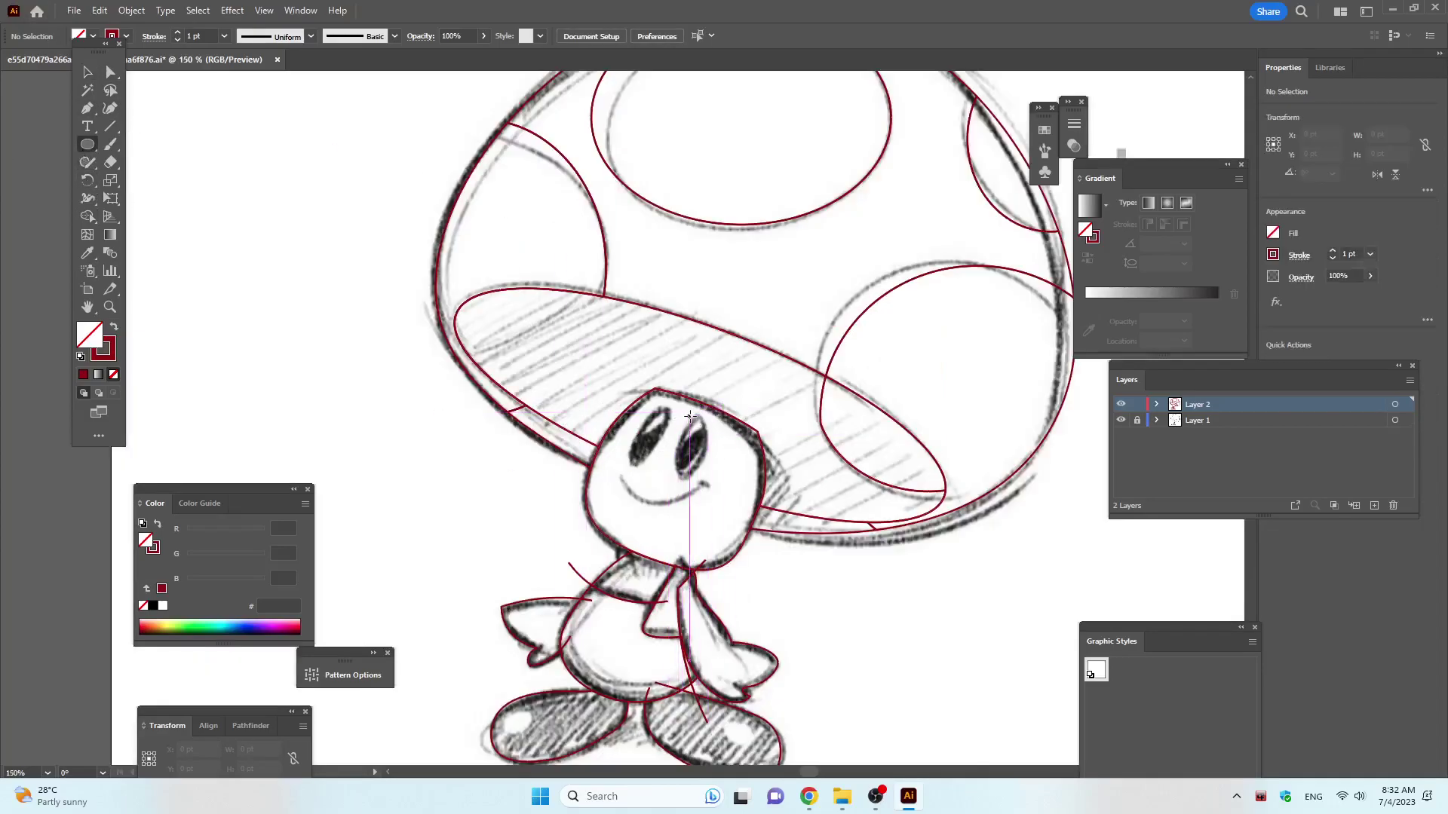
pyautogui.moveTo(692, 413)
pyautogui.mouseDown()
pyautogui.moveTo(722, 504)
pyautogui.moveTo(727, 414)
pyautogui.mouseUp()
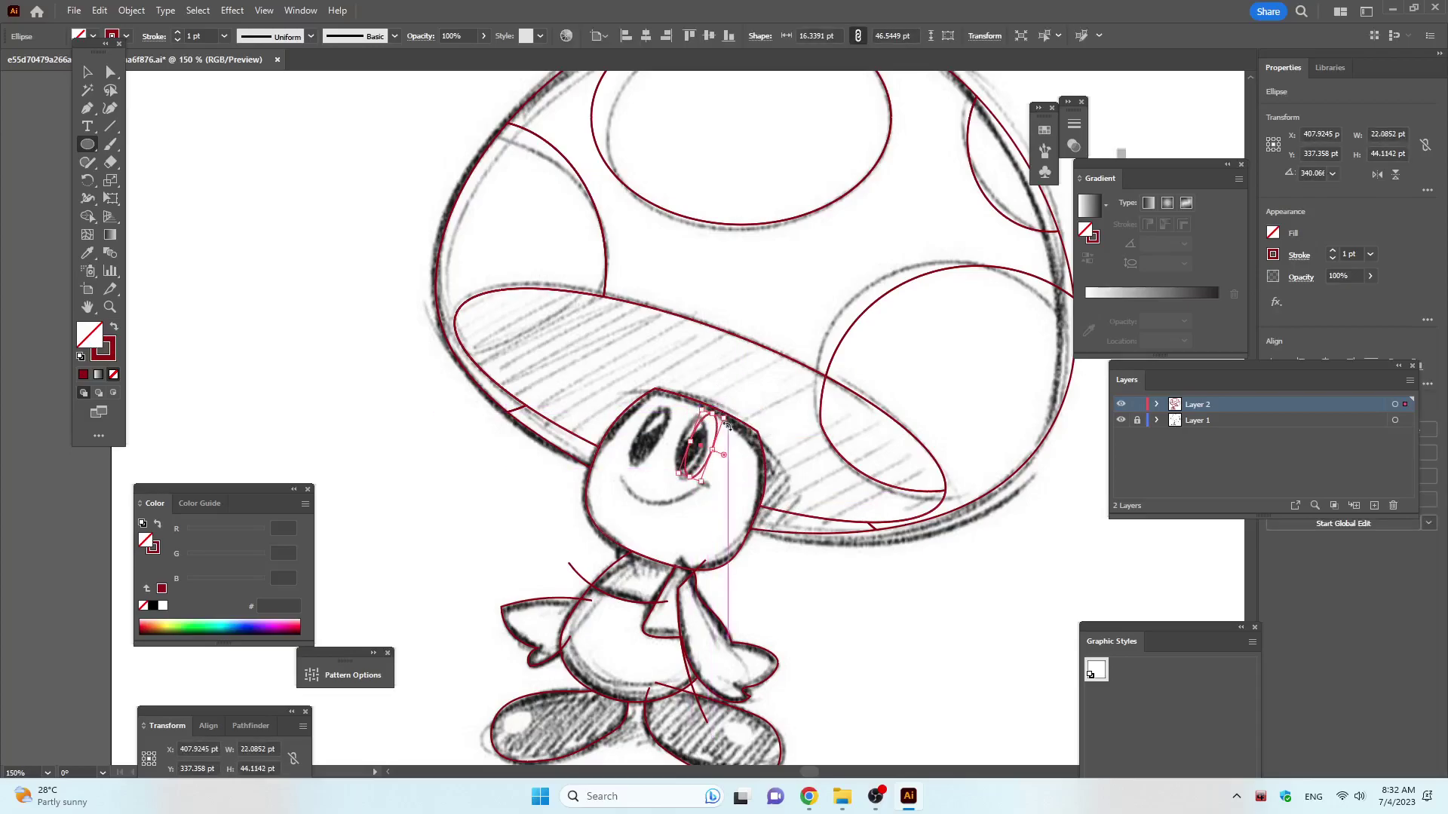
pyautogui.press('Left')
pyautogui.press('Left')
pyautogui.press('Left')
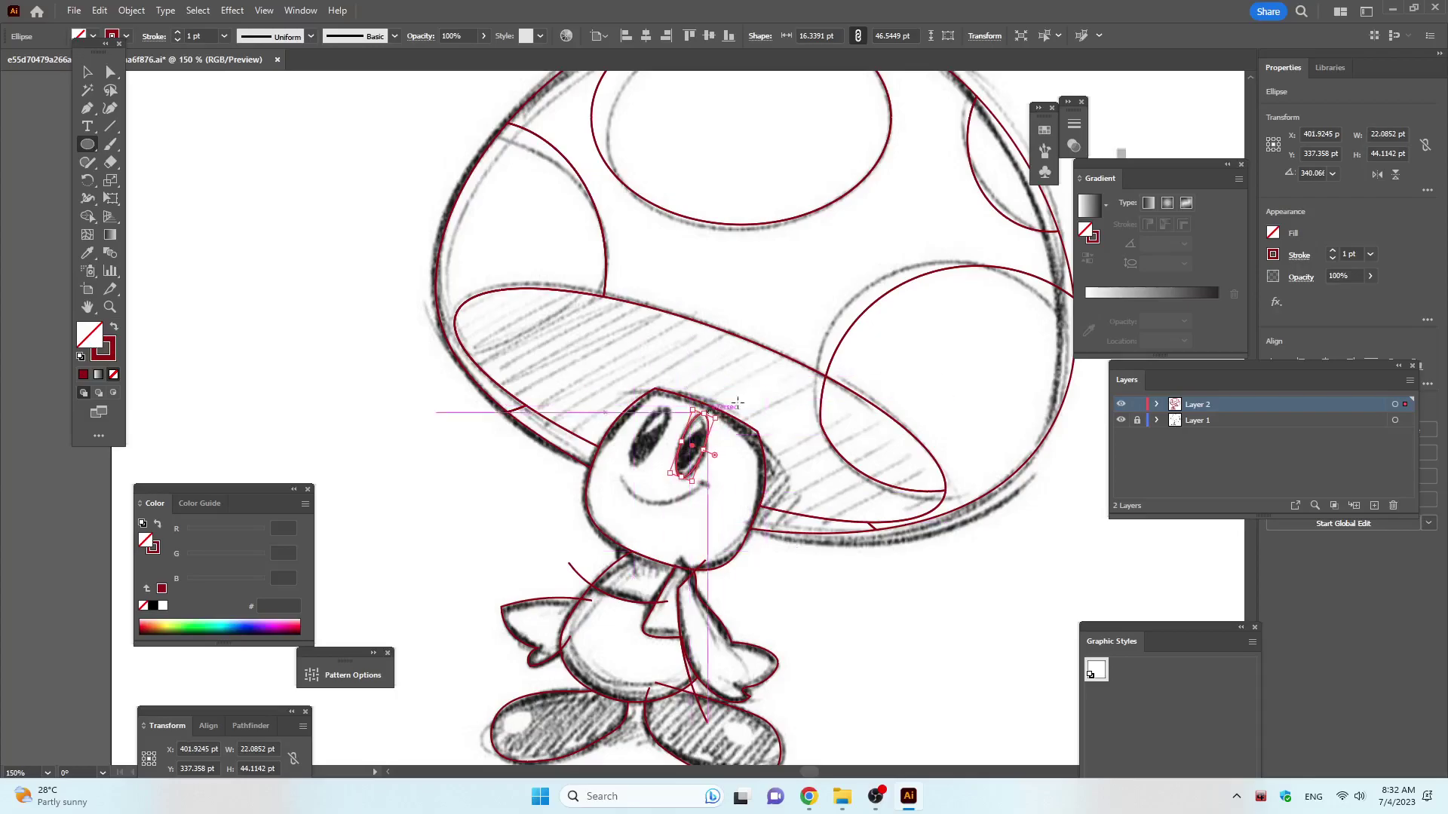
pyautogui.moveTo(727, 421); pyautogui.dragTo(676, 496)
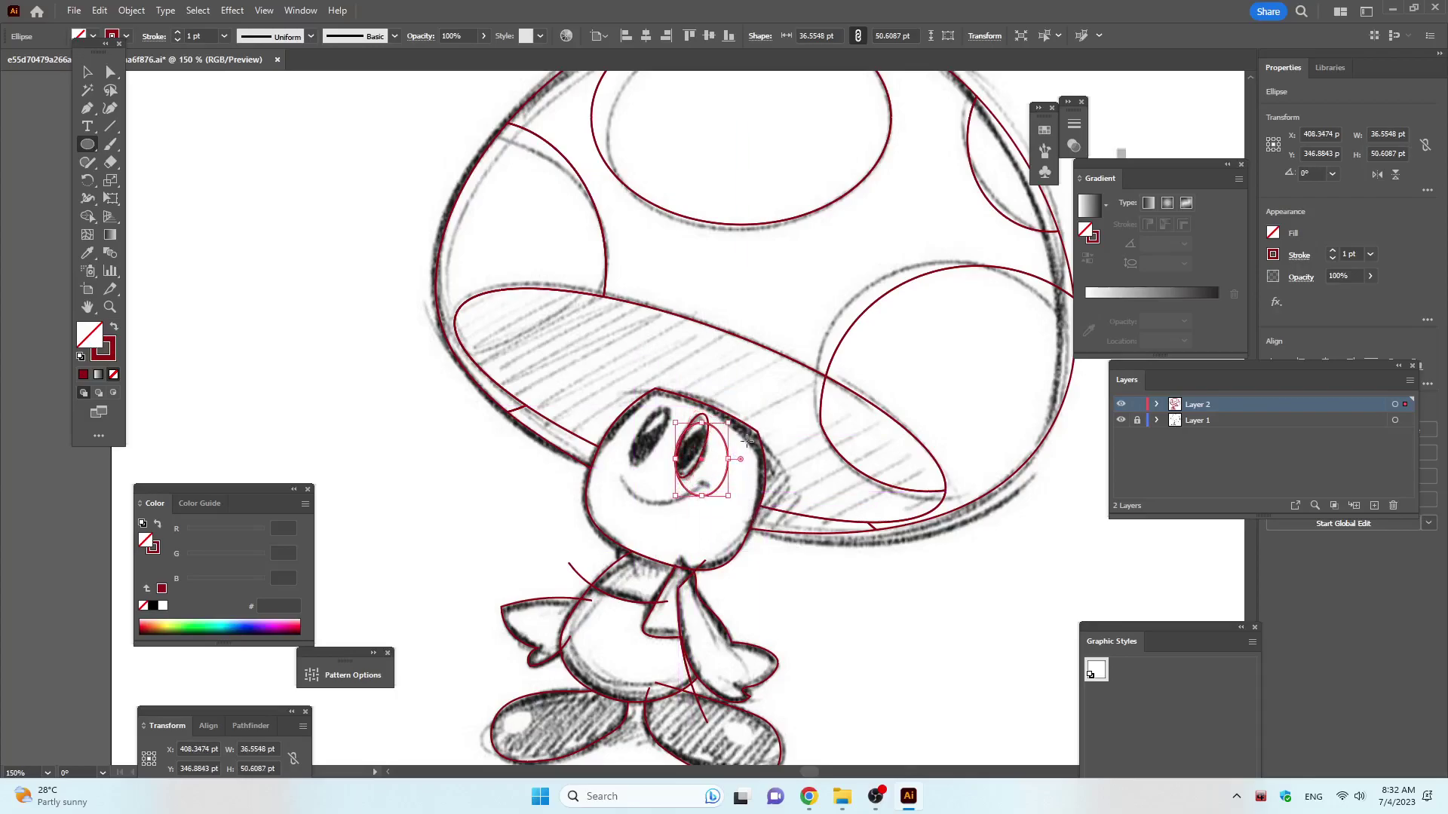
pyautogui.moveTo(734, 423); pyautogui.dragTo(731, 435)
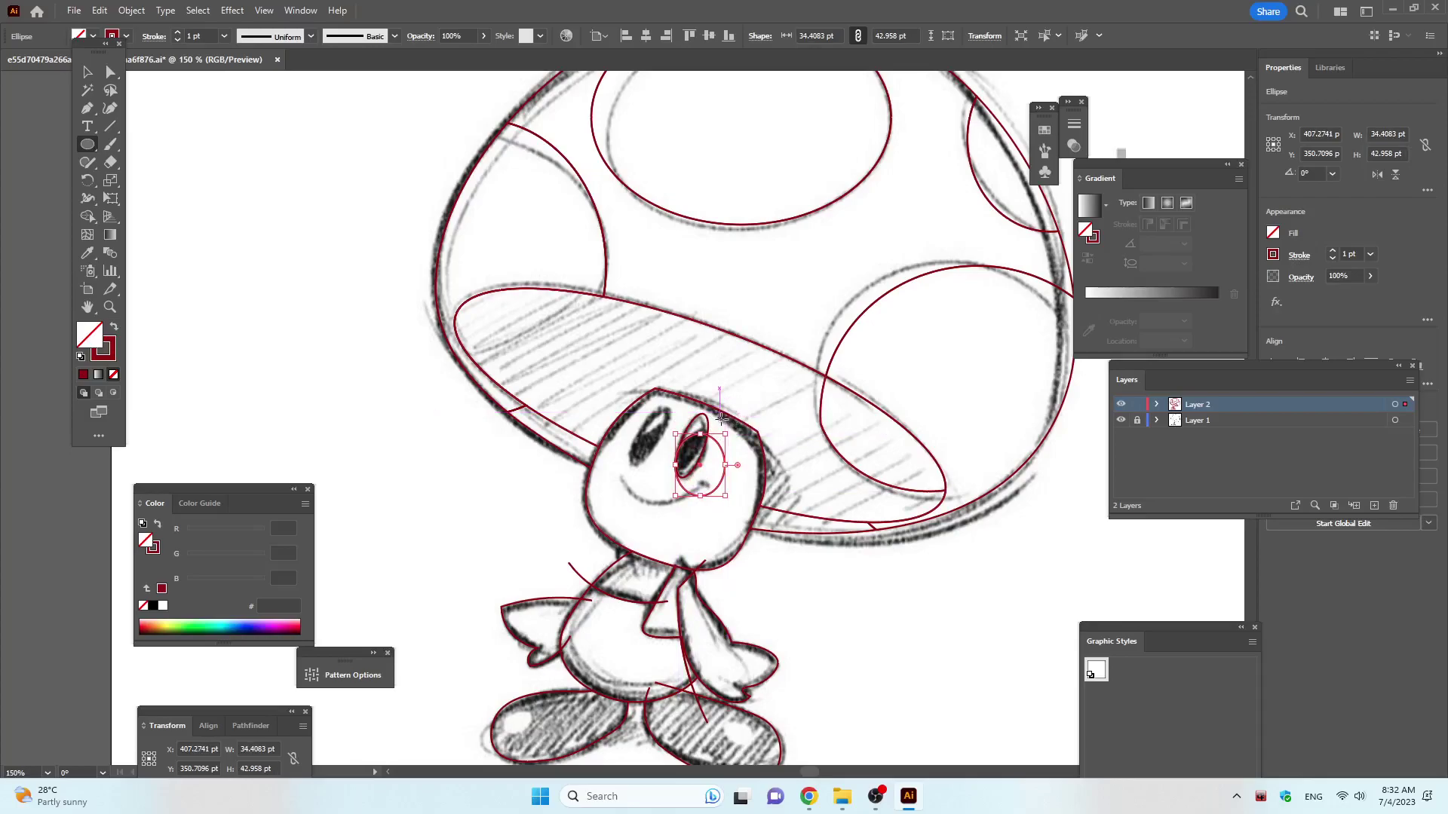
pyautogui.press('Right')
pyautogui.press('Right')
pyautogui.press('Right')
pyautogui.press('Right')
pyautogui.press('Up')
pyautogui.press('Up')
pyautogui.press('Up')
pyautogui.press('Up')
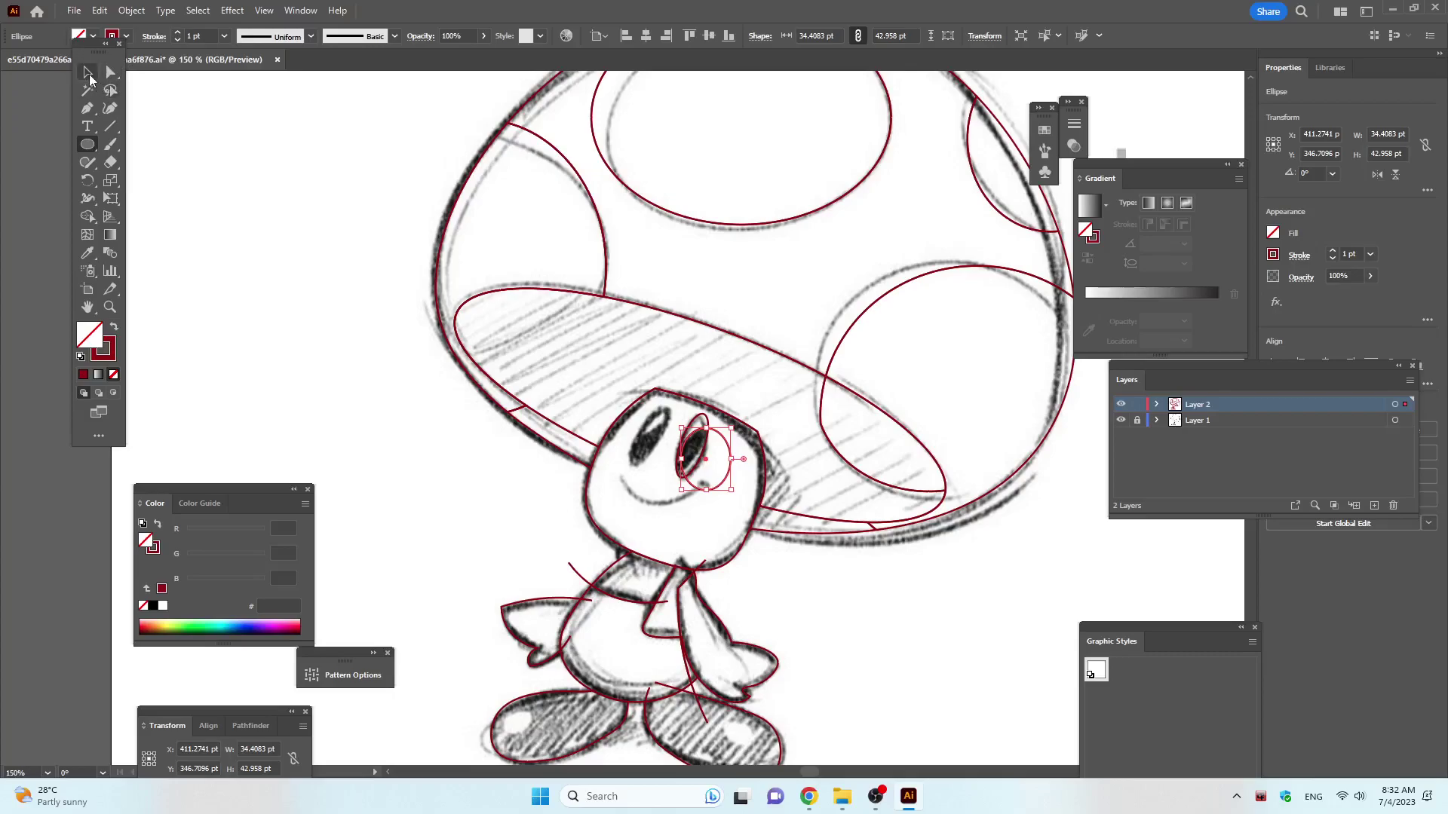
# Move the eye outline, delete the stray ellipse on the left cheek, and select all artwork.
pyautogui.click(87, 71)
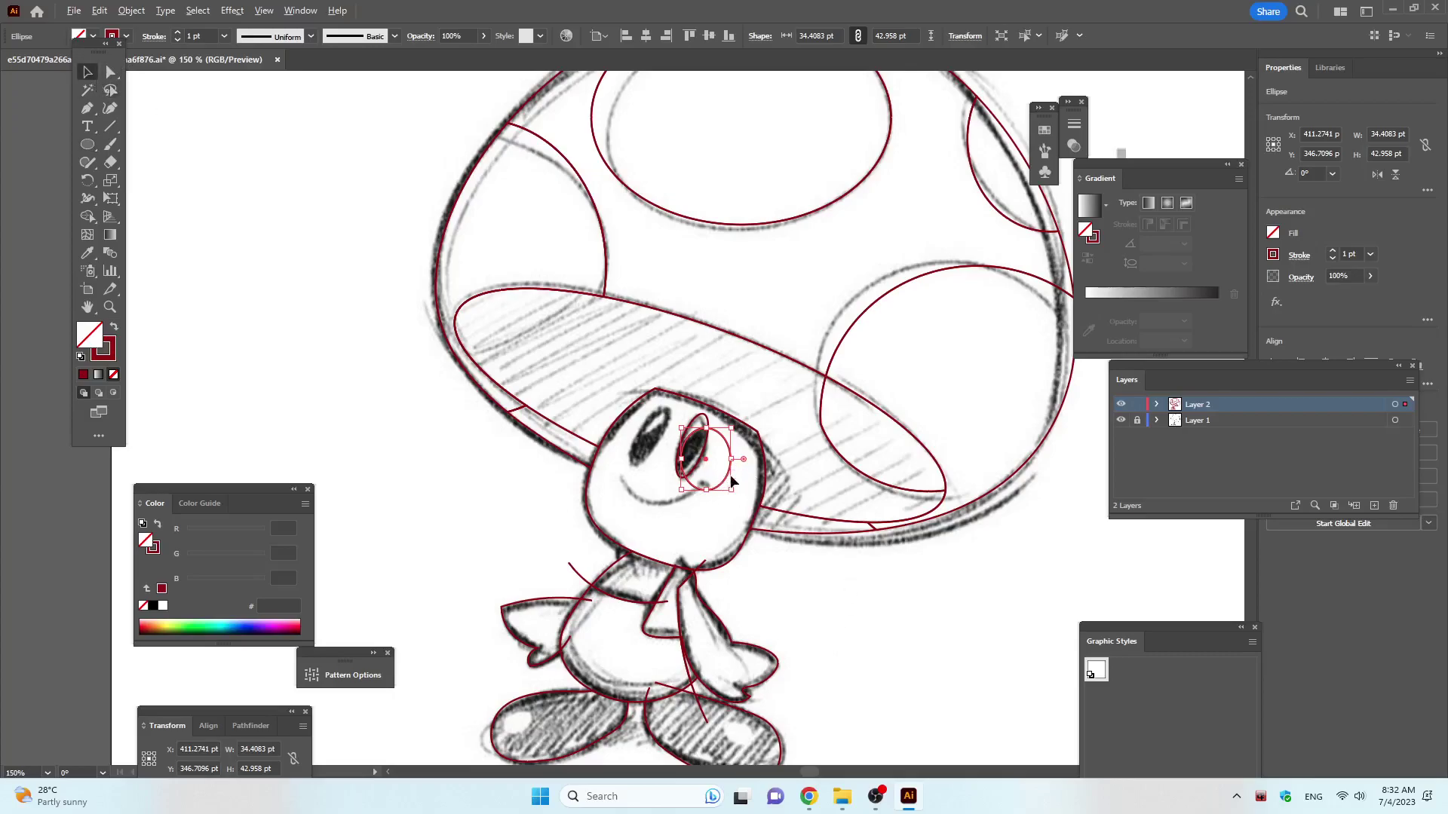
pyautogui.moveTo(729, 482)
pyautogui.mouseDown()
pyautogui.moveTo(686, 470)
pyautogui.moveTo(658, 513)
pyautogui.mouseUp()
pyautogui.press('Delete')
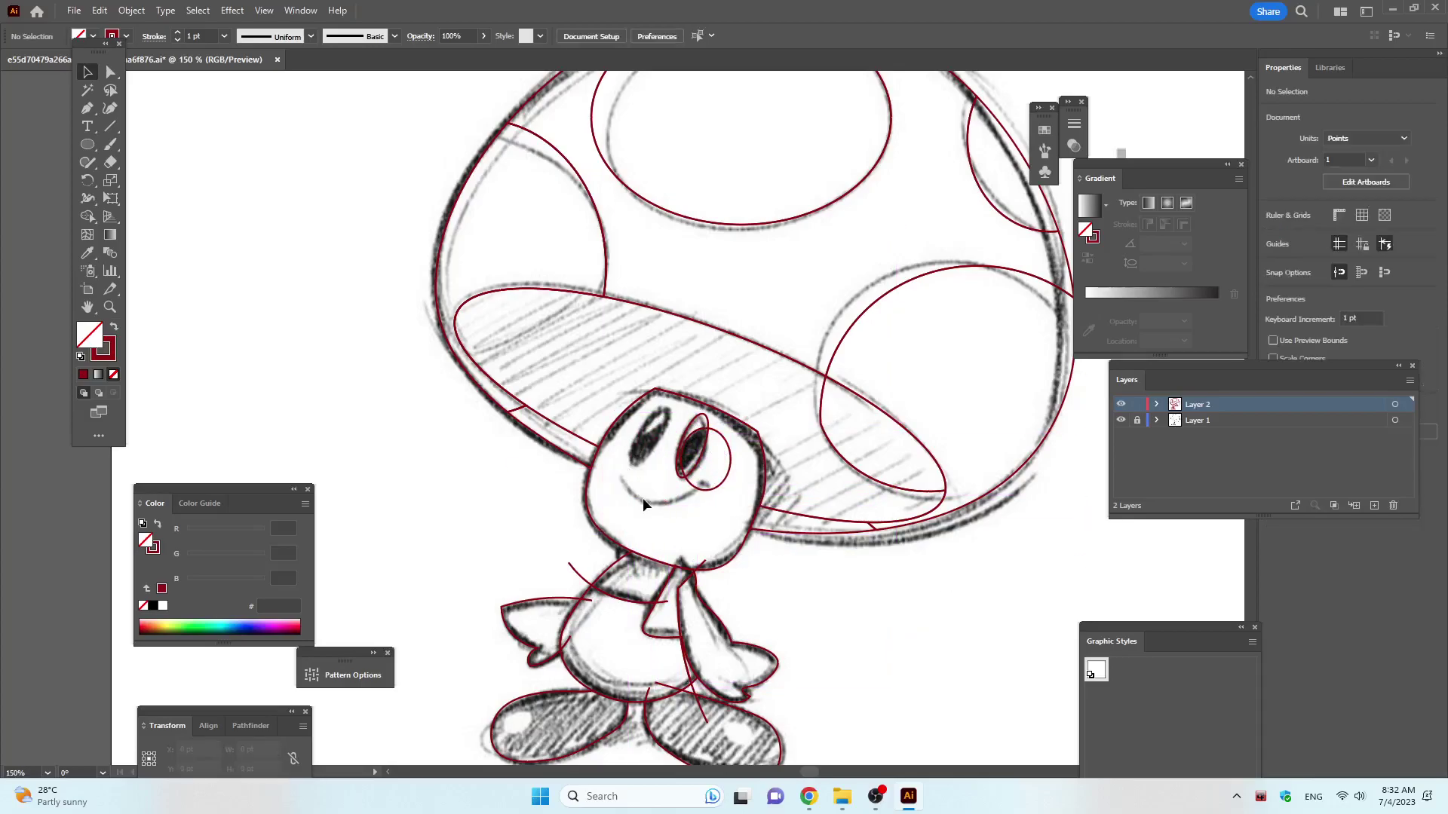
pyautogui.hotkey('ctrl', 'a')
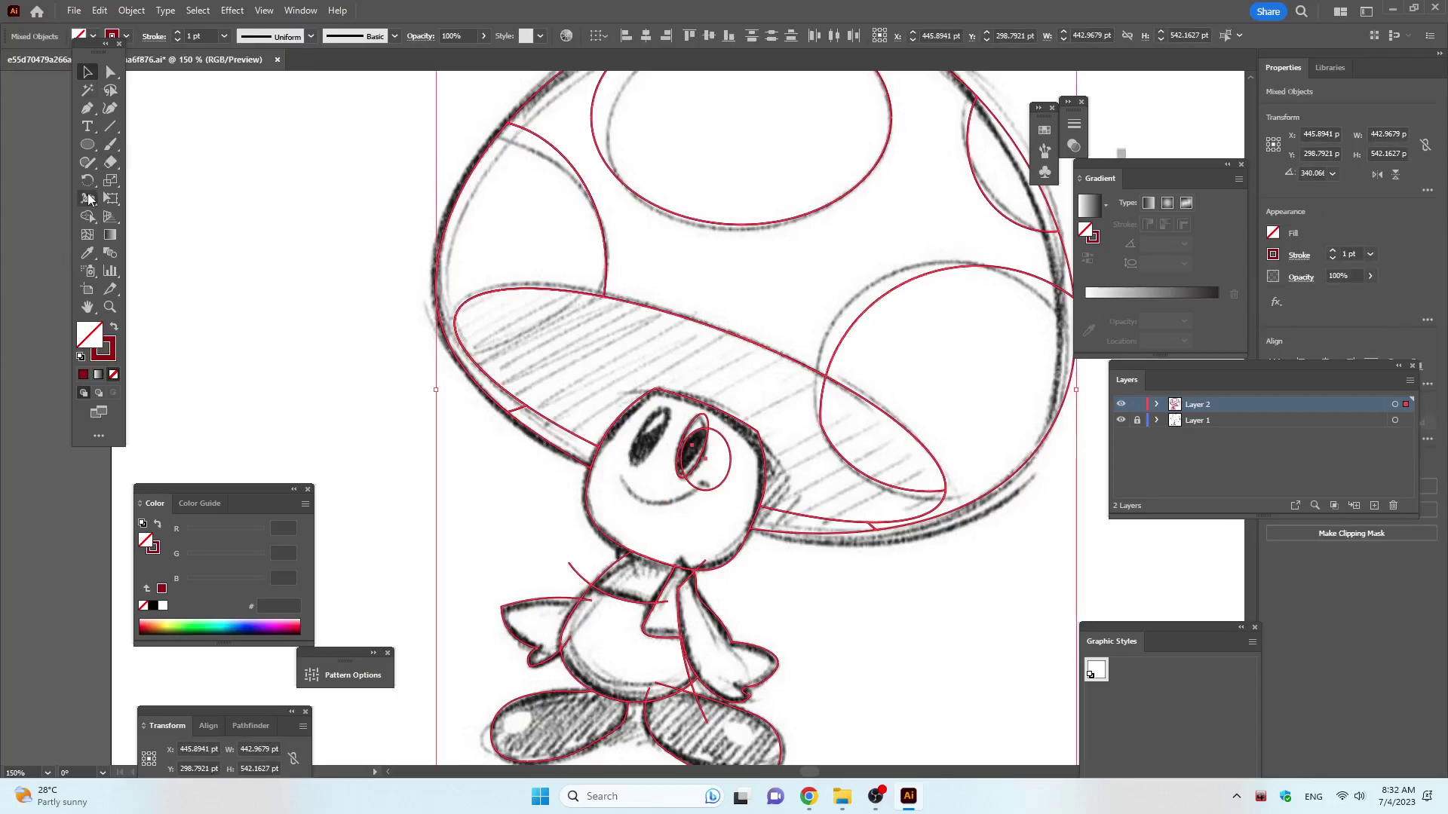
# Merge the face region with Shape Builder, then deselect all the artwork.
pyautogui.click(88, 217)
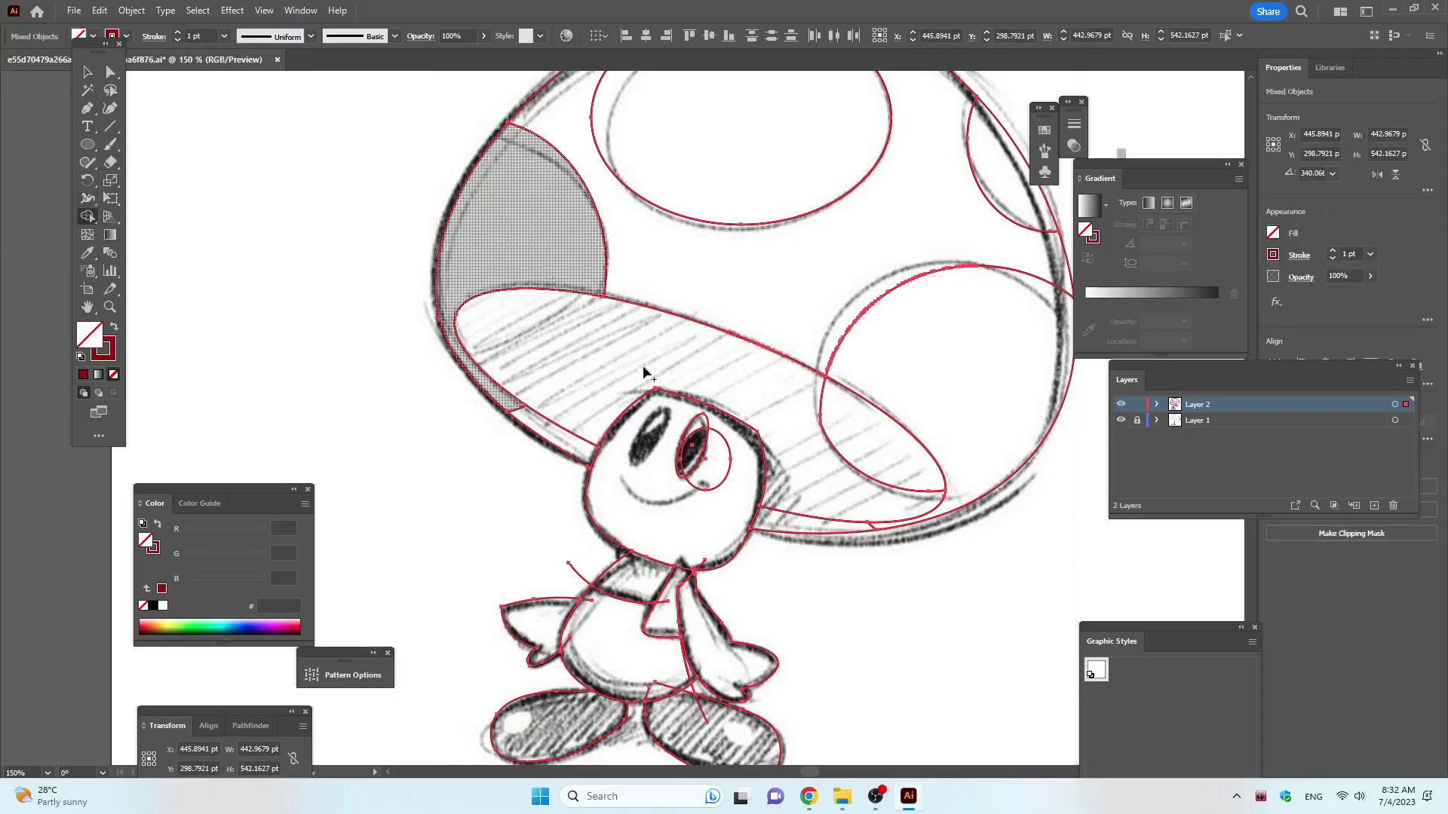
pyautogui.click(722, 471)
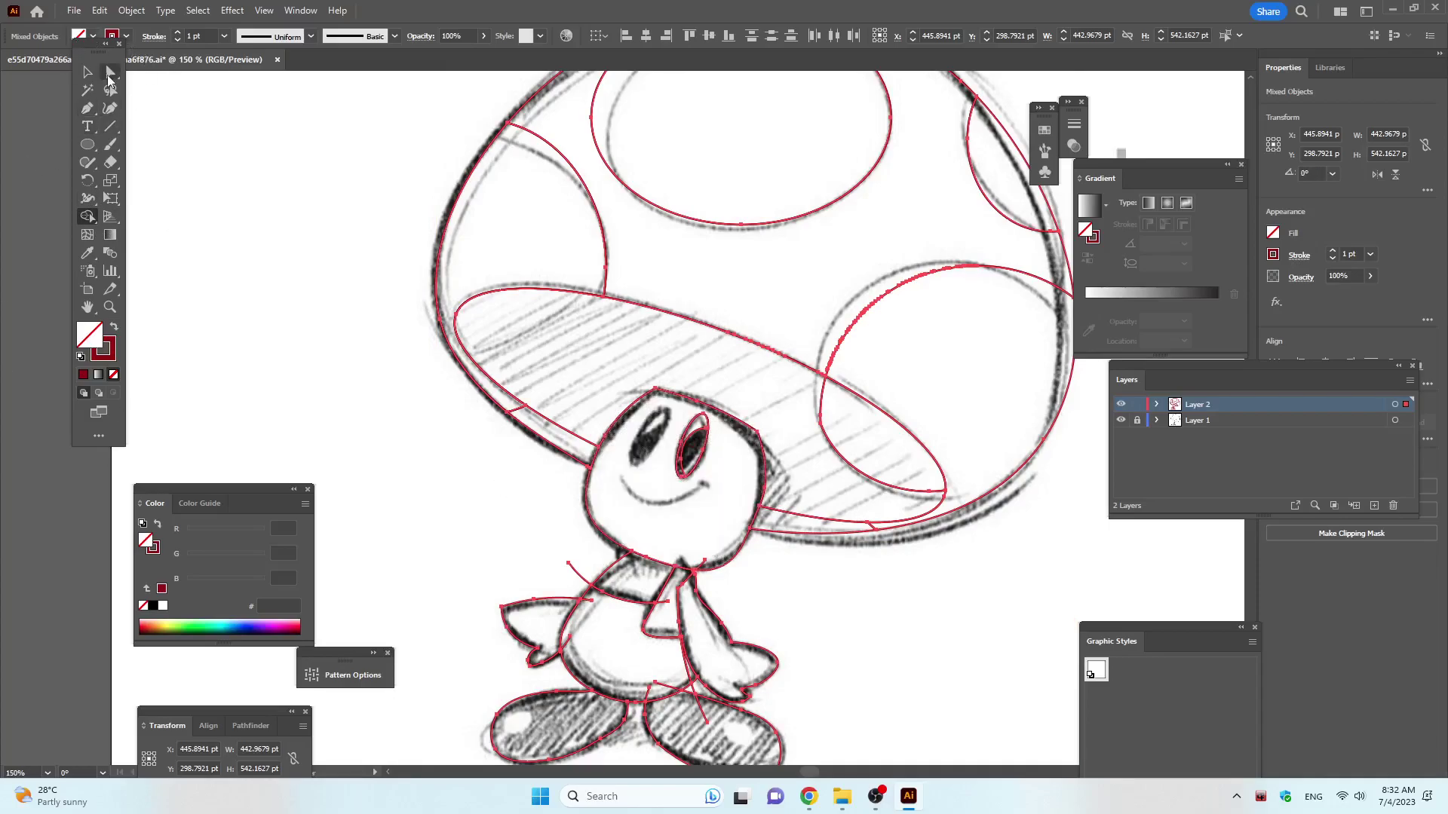
pyautogui.click(87, 73)
pyautogui.click(286, 244)
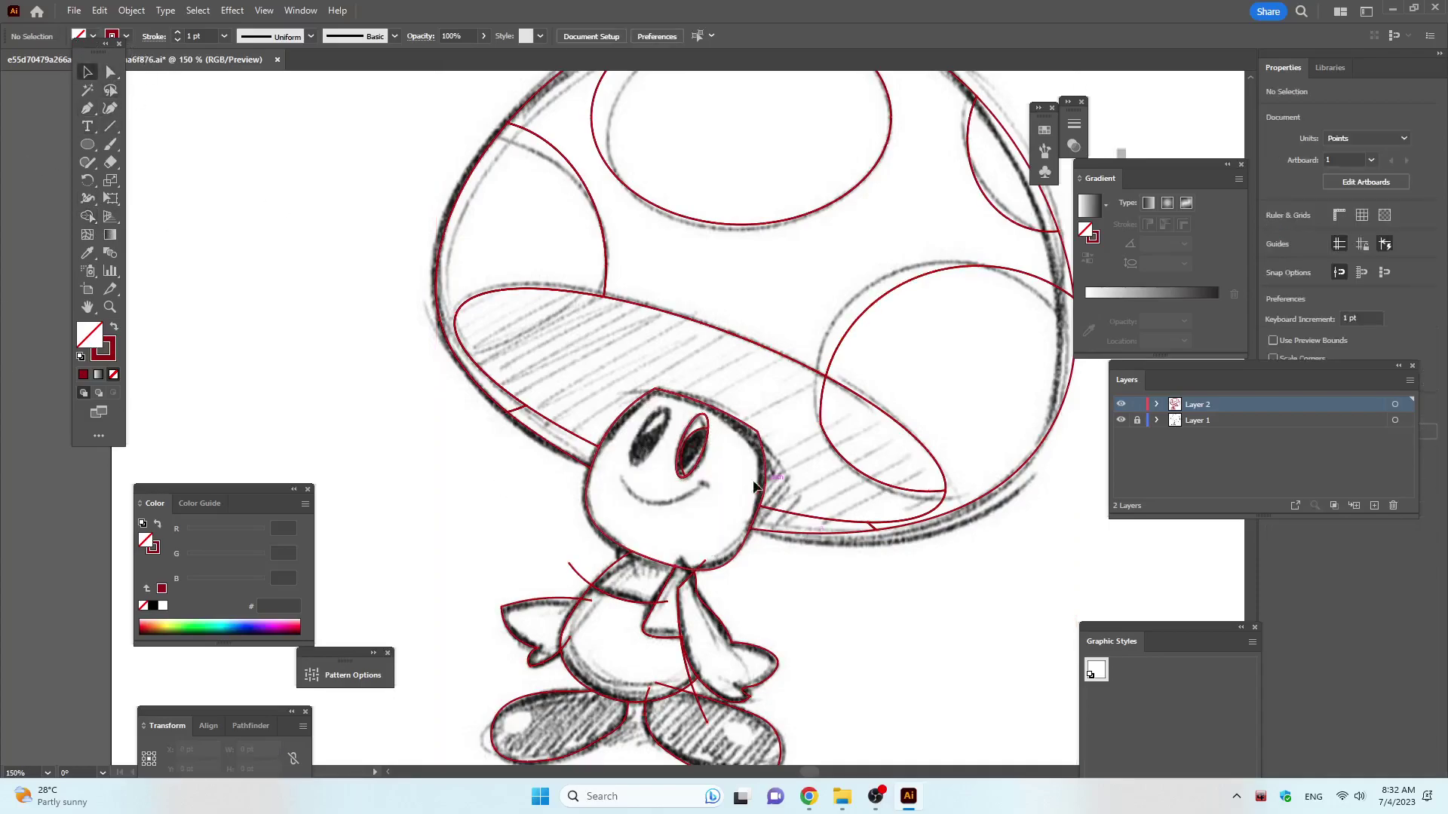
# Alt-drag a copy of the right eye ellipse onto the left eye and tilt it to fit.
pyautogui.click(706, 435)
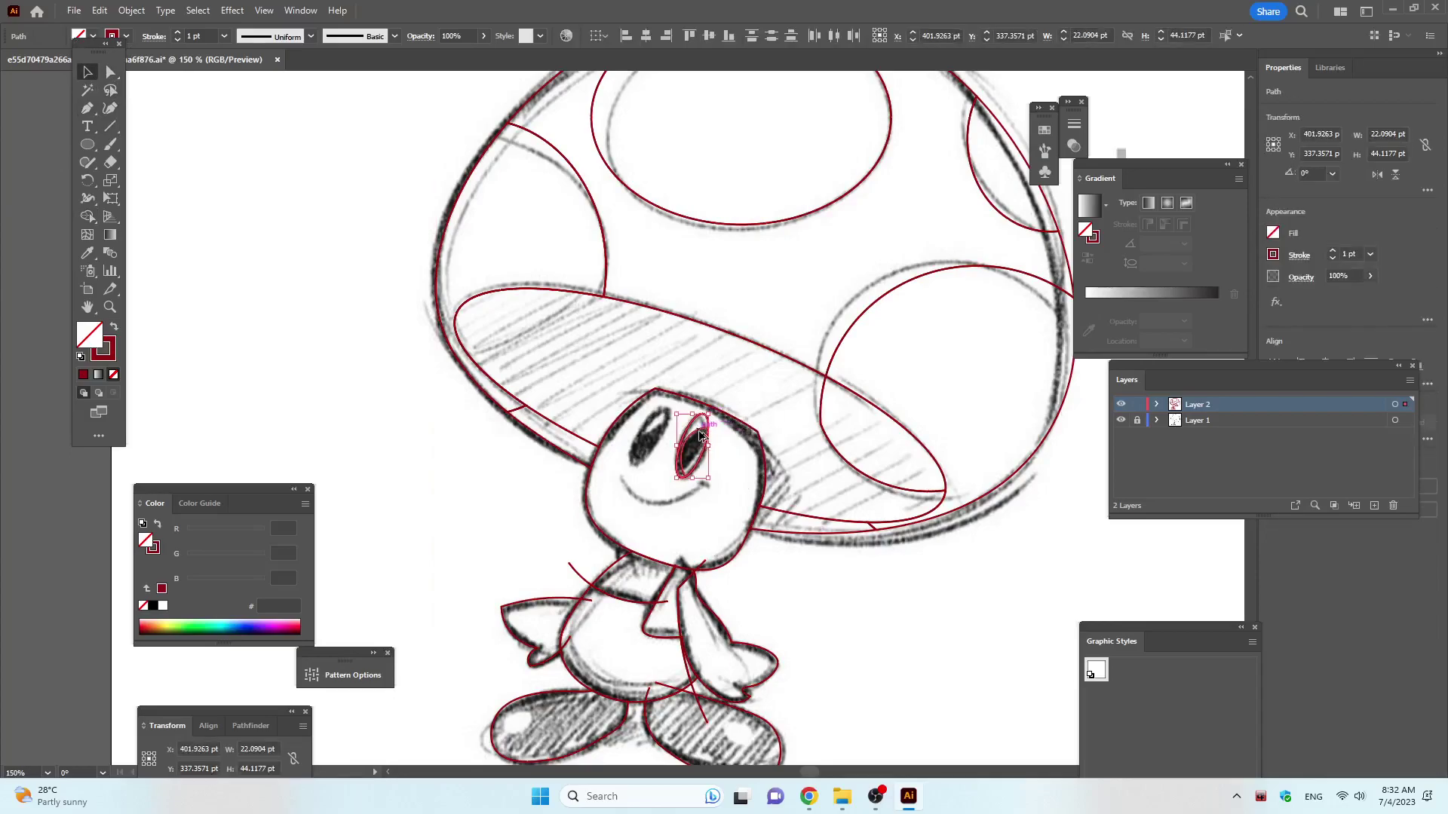
pyautogui.moveTo(700, 436)
pyautogui.mouseDown()
pyautogui.moveTo(666, 415)
pyautogui.moveTo(655, 429)
pyautogui.mouseUp()
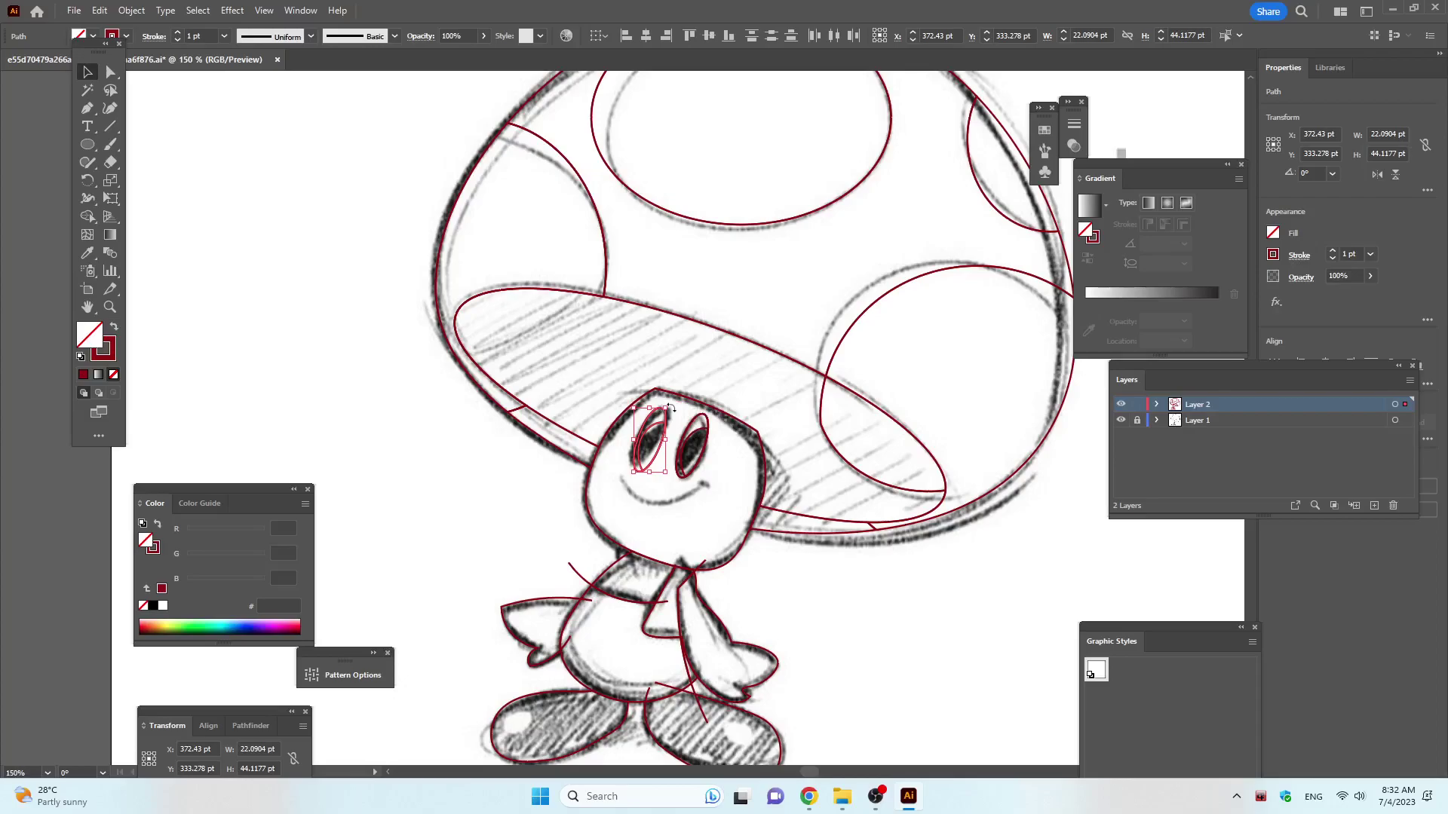
pyautogui.moveTo(669, 407); pyautogui.dragTo(651, 425)
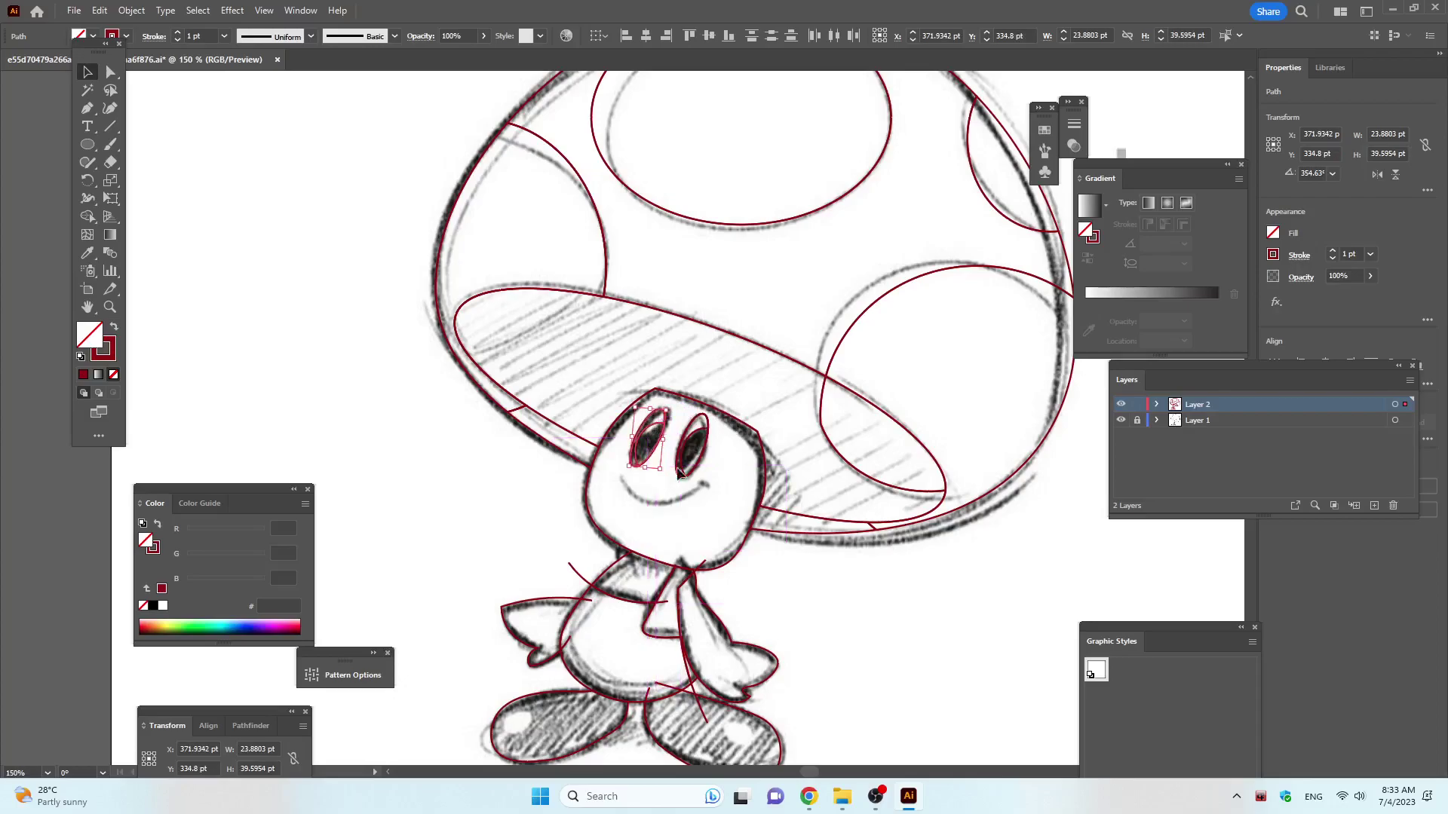
pyautogui.click(966, 629)
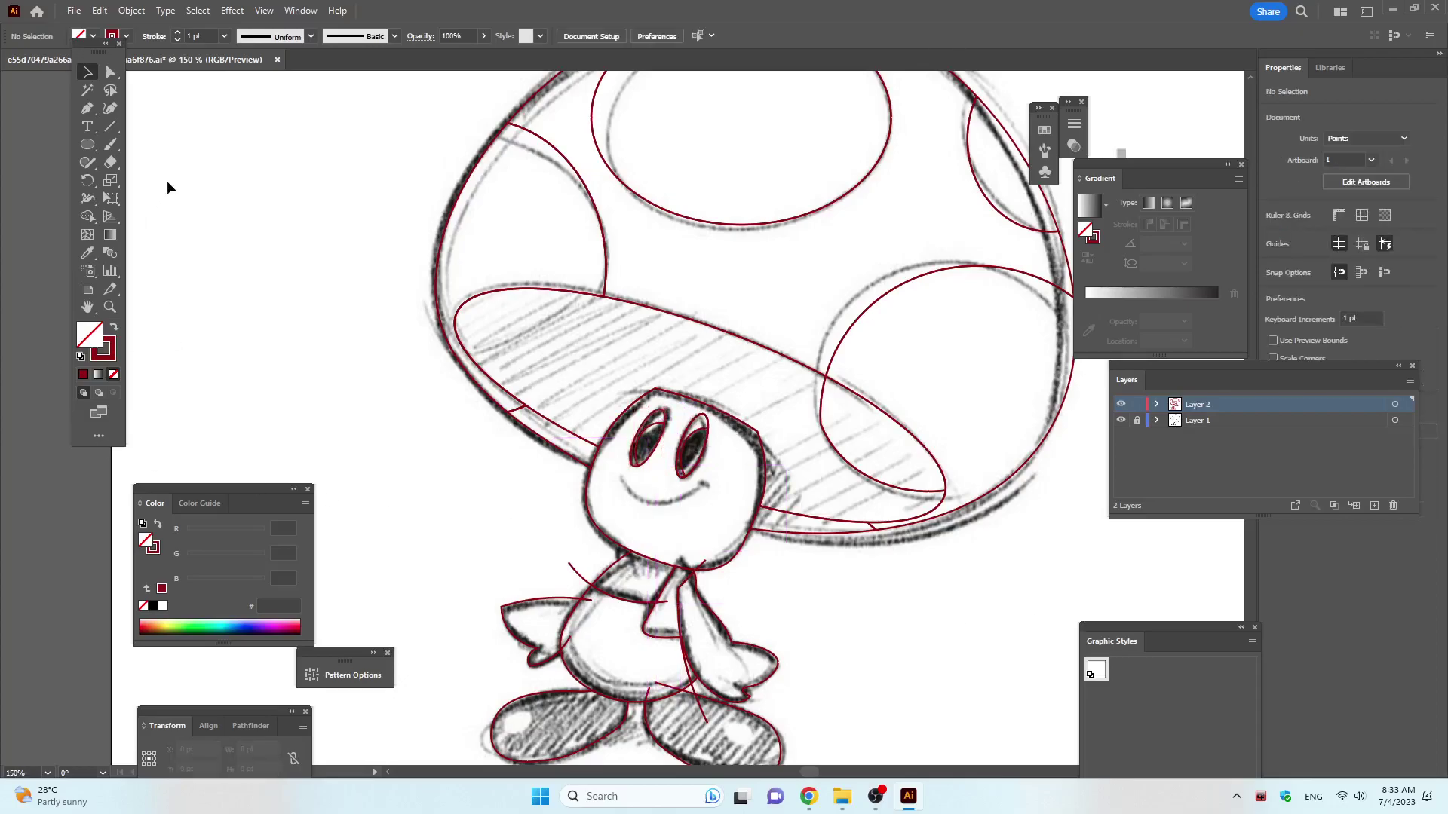
# Draw the smile with the Curvature tool through three points, save, and undo an extra point.
pyautogui.click(110, 109)
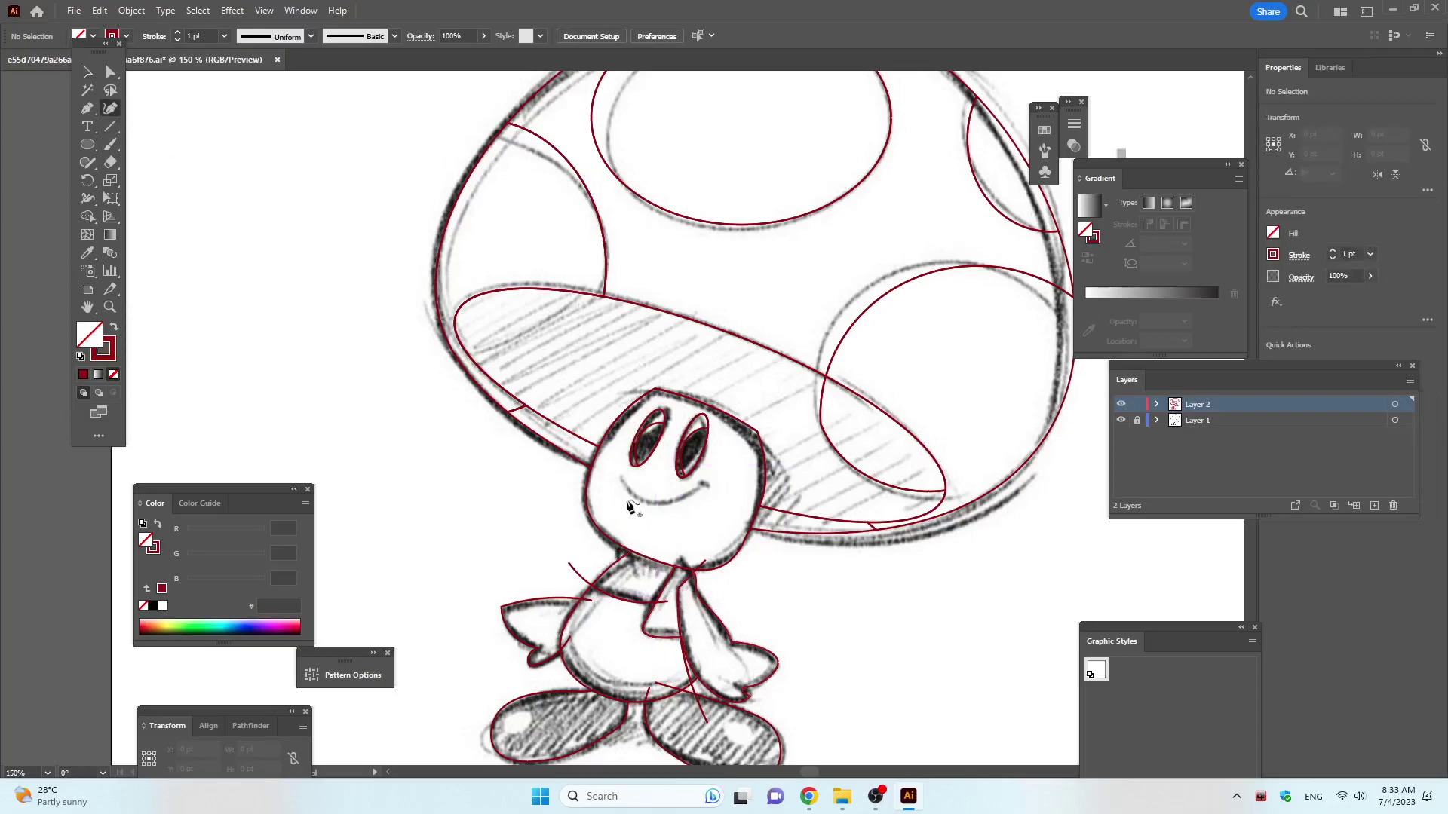
pyautogui.click(614, 473)
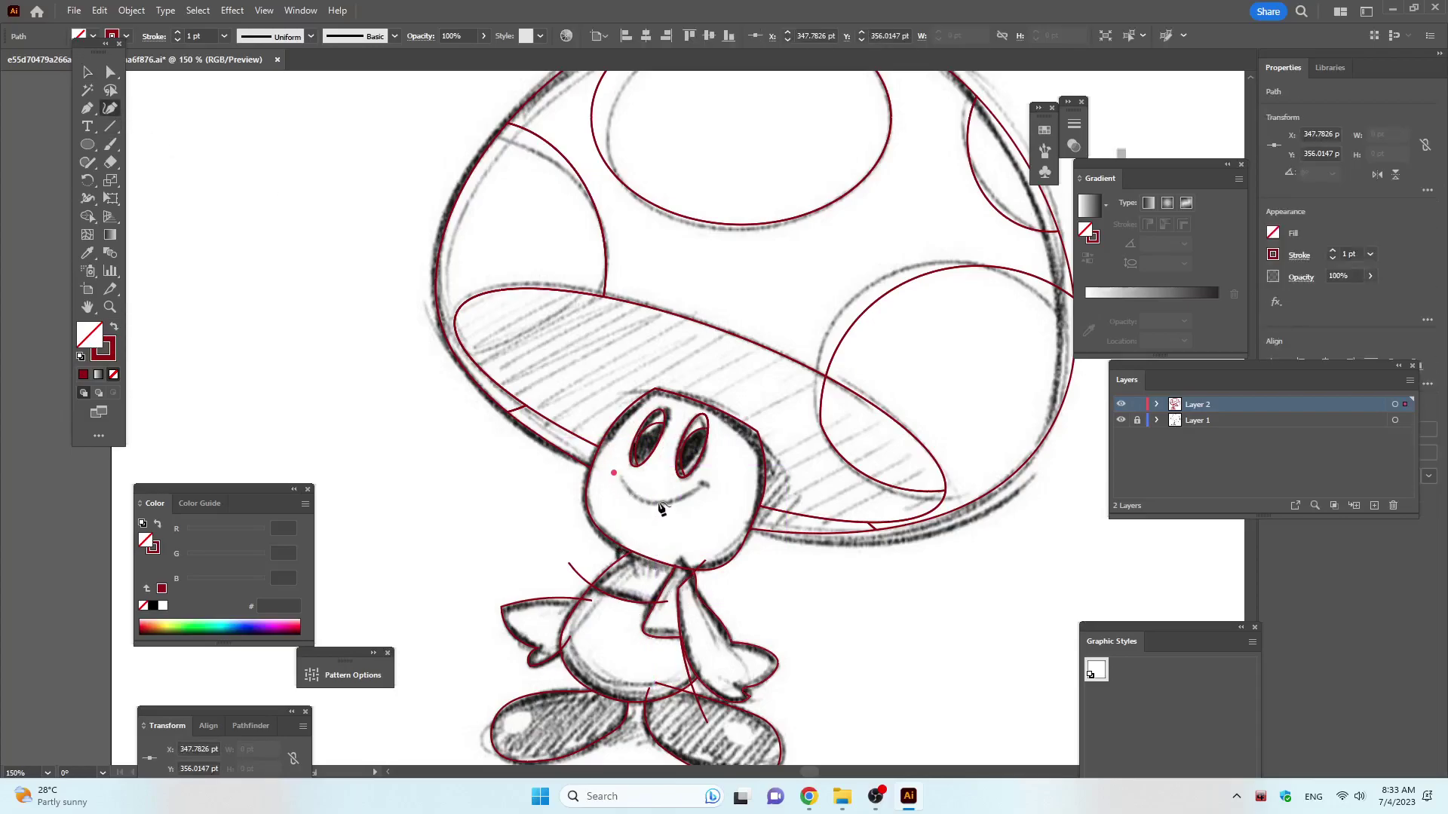
pyautogui.click(646, 505)
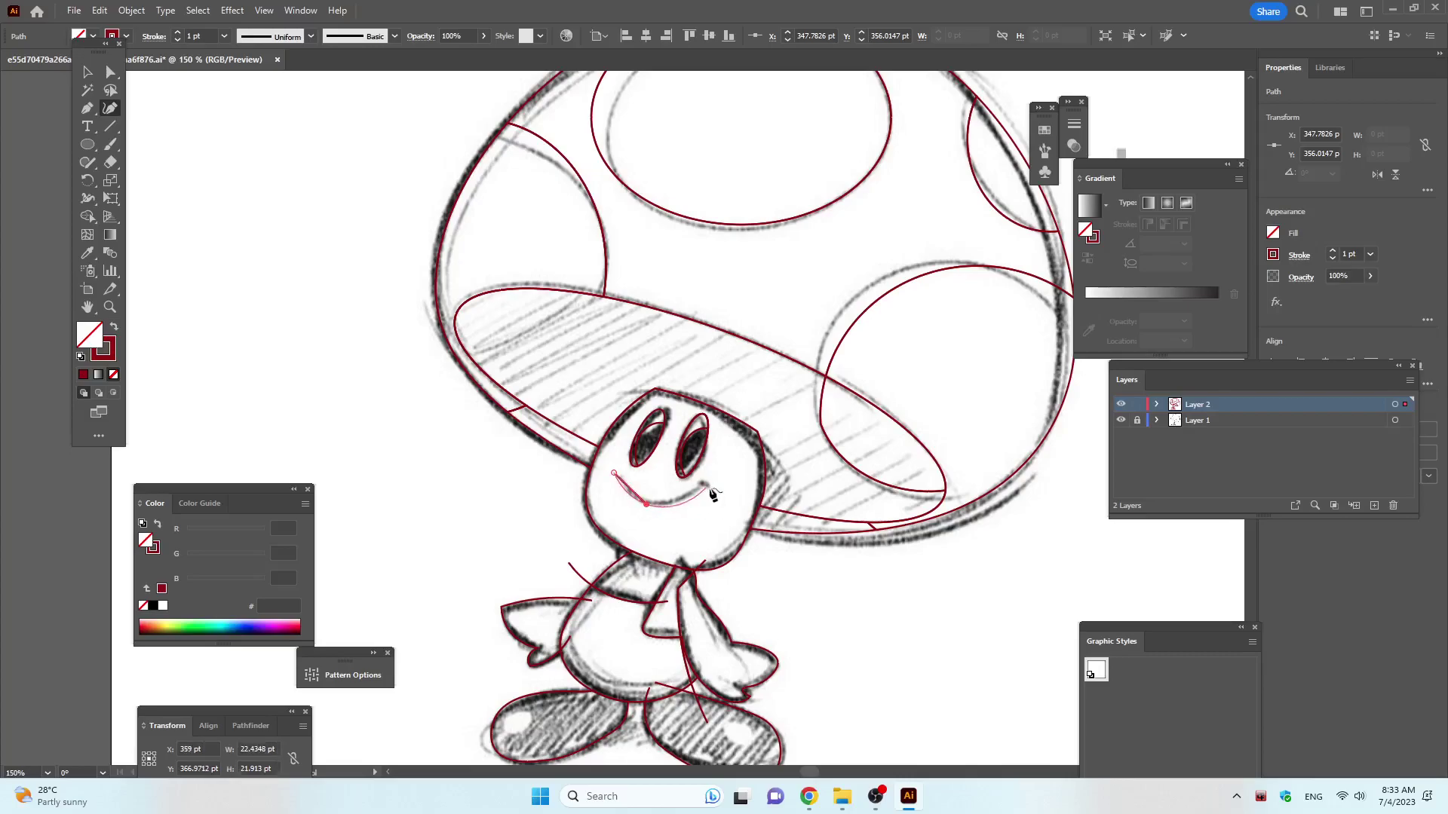
pyautogui.click(703, 481)
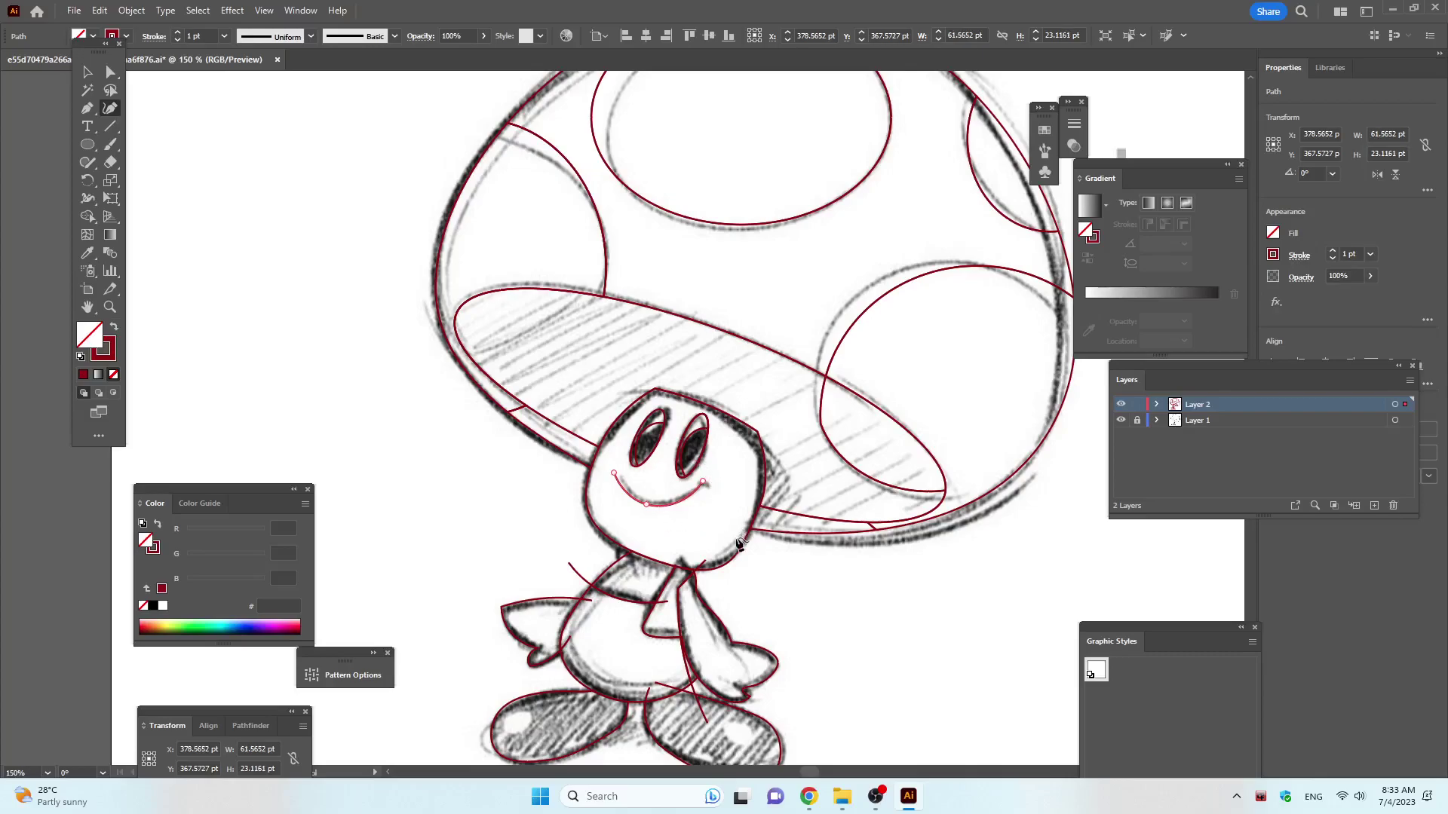
pyautogui.hotkey('ctrl', 's')
pyautogui.click(729, 458)
pyautogui.hotkey('ctrl', 'z')
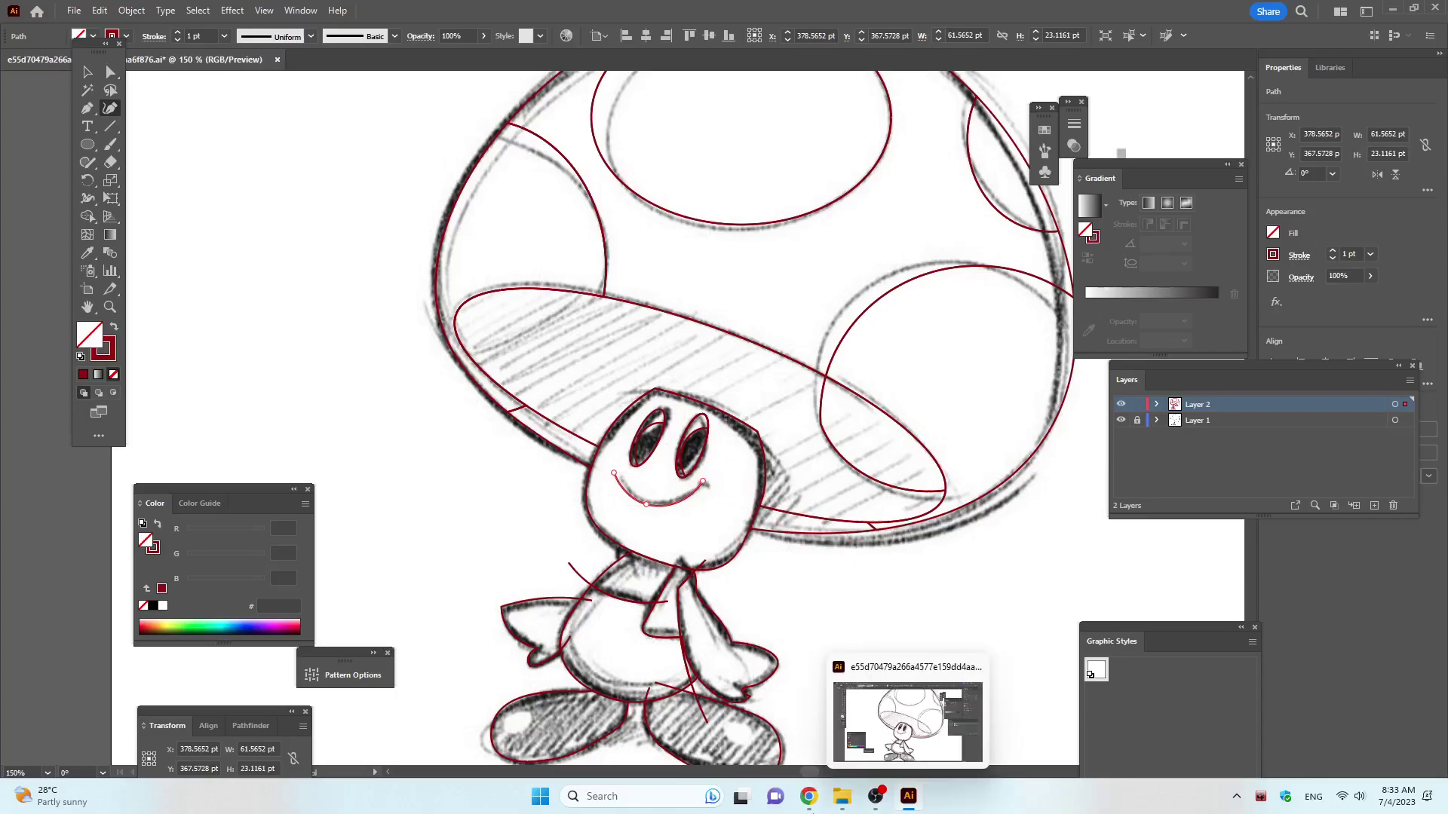
# Pause the OBS screen recording and minimize OBS to return to Illustrator.
pyautogui.click(877, 799)
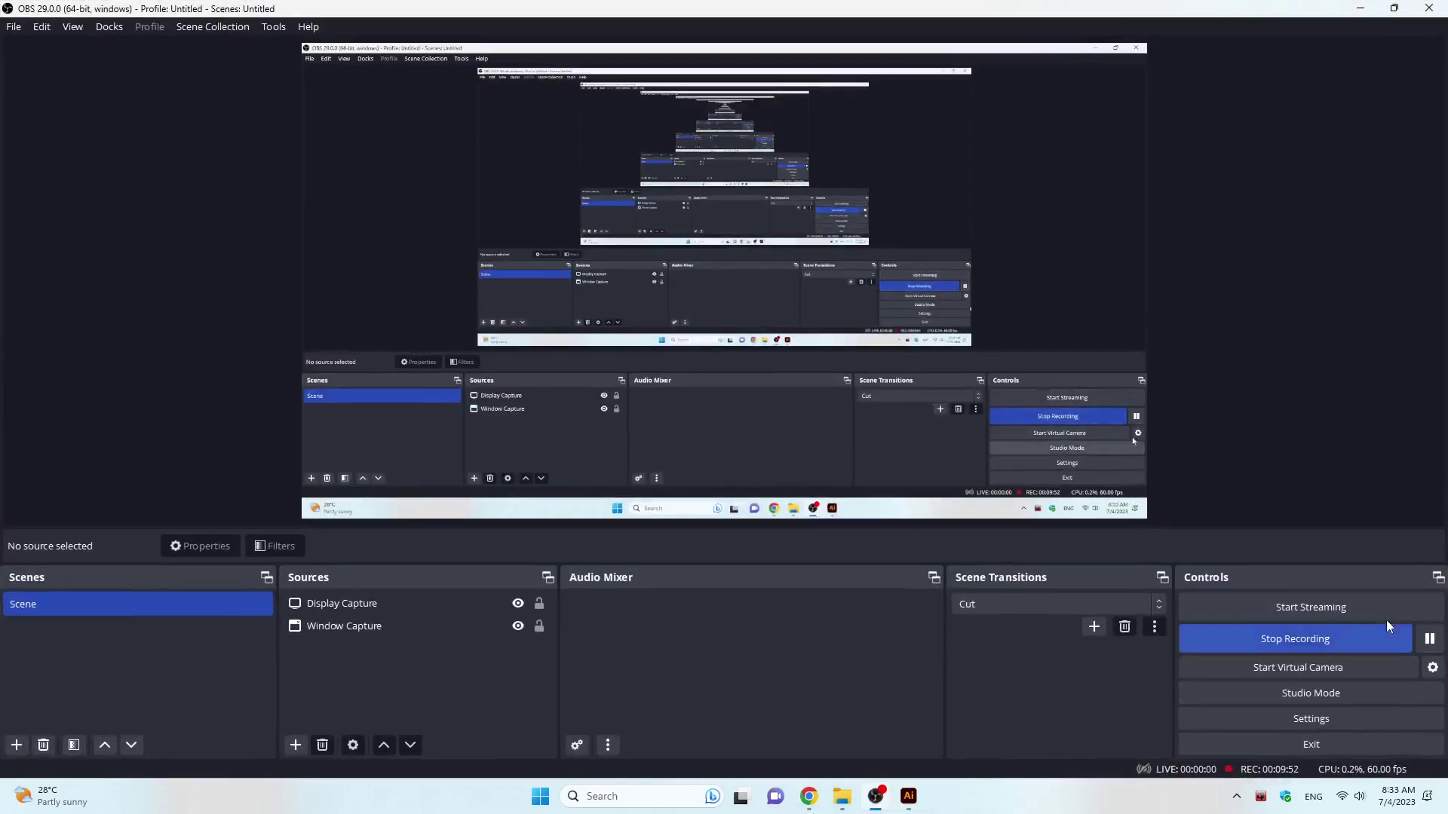
pyautogui.click(1430, 638)
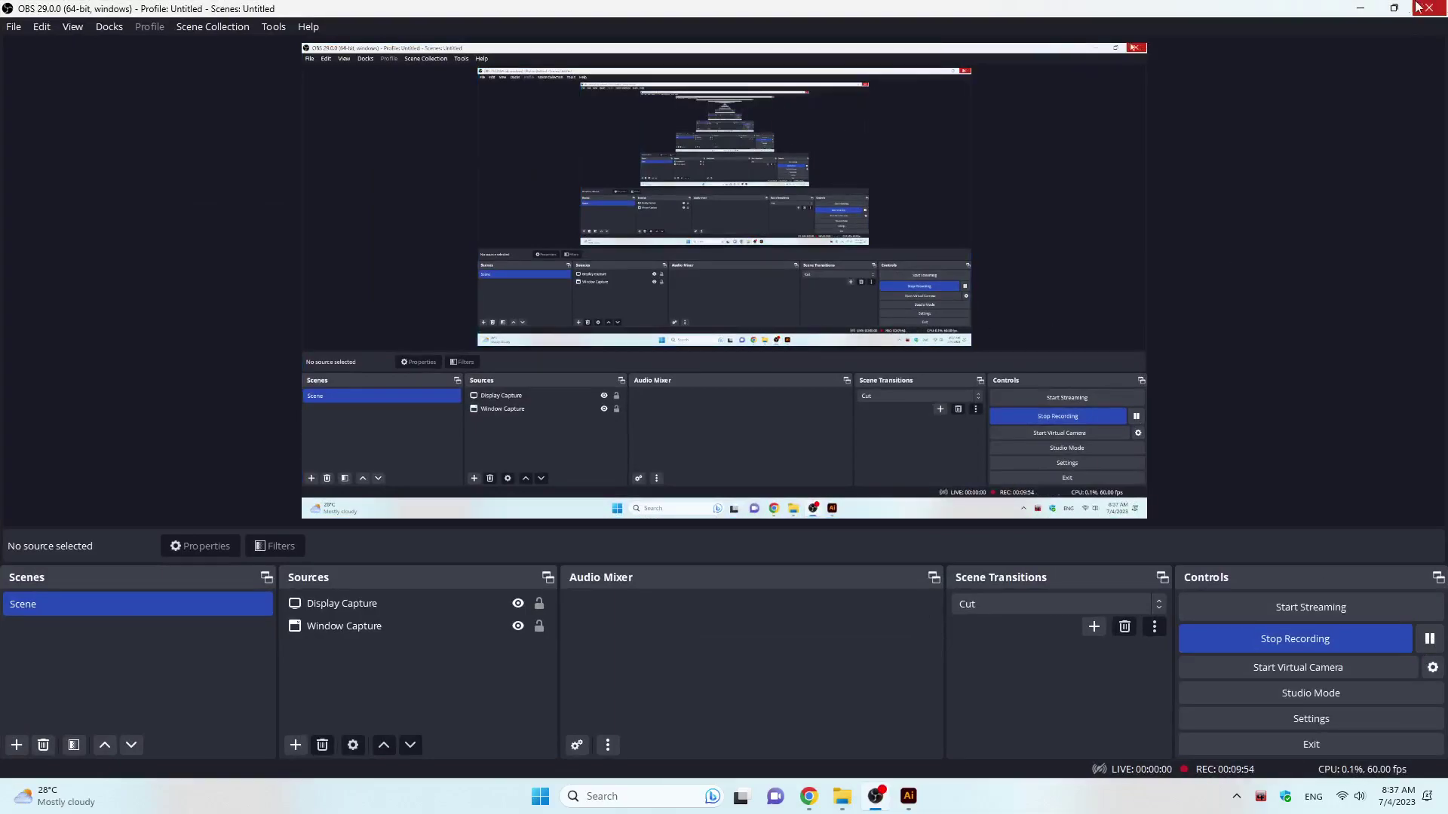
pyautogui.click(1358, 8)
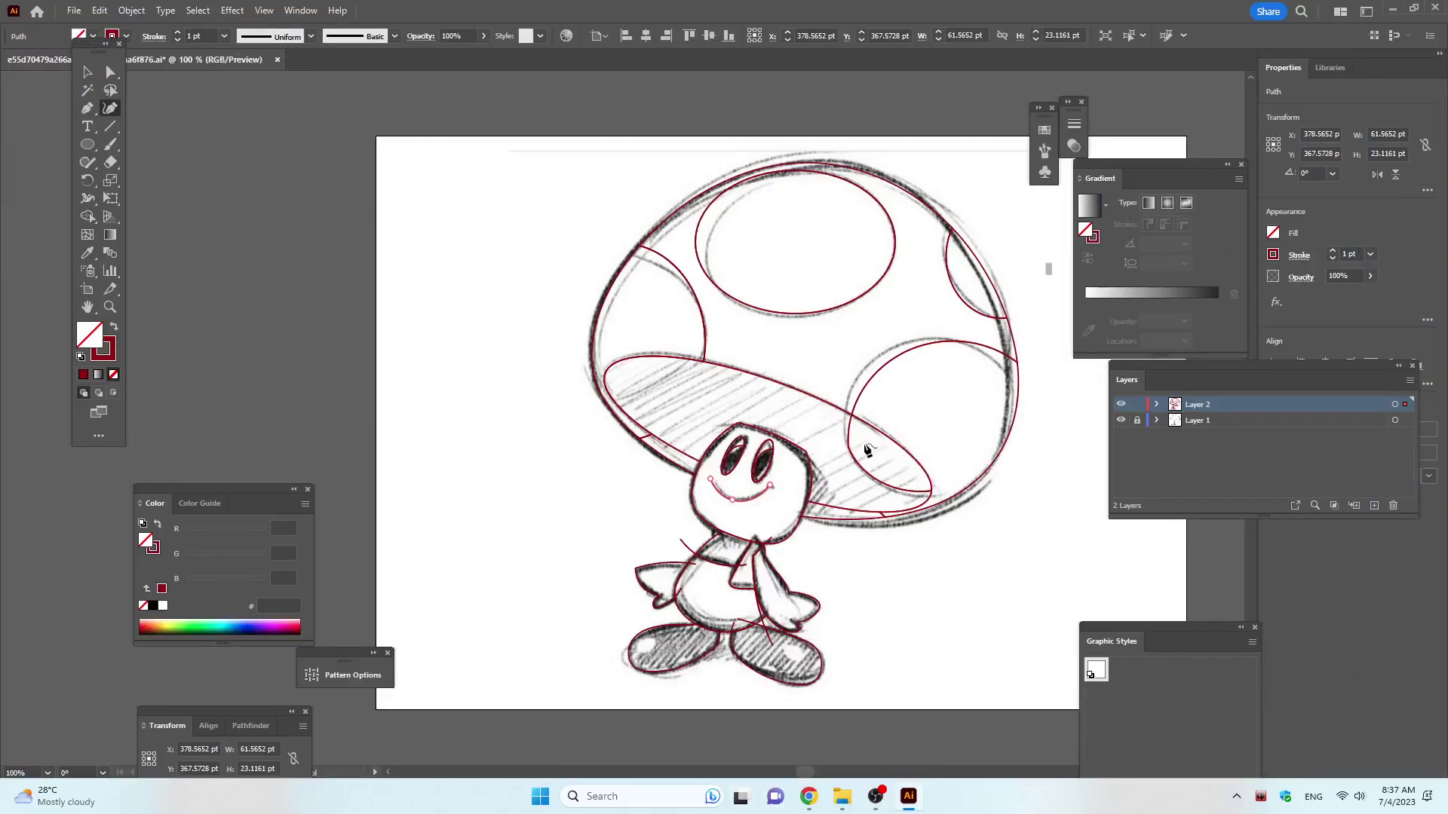
# Select all the traced artwork and join its paths with Ctrl+J.
pyautogui.press('ctrl')
pyautogui.hotkey('ctrl', 'a')
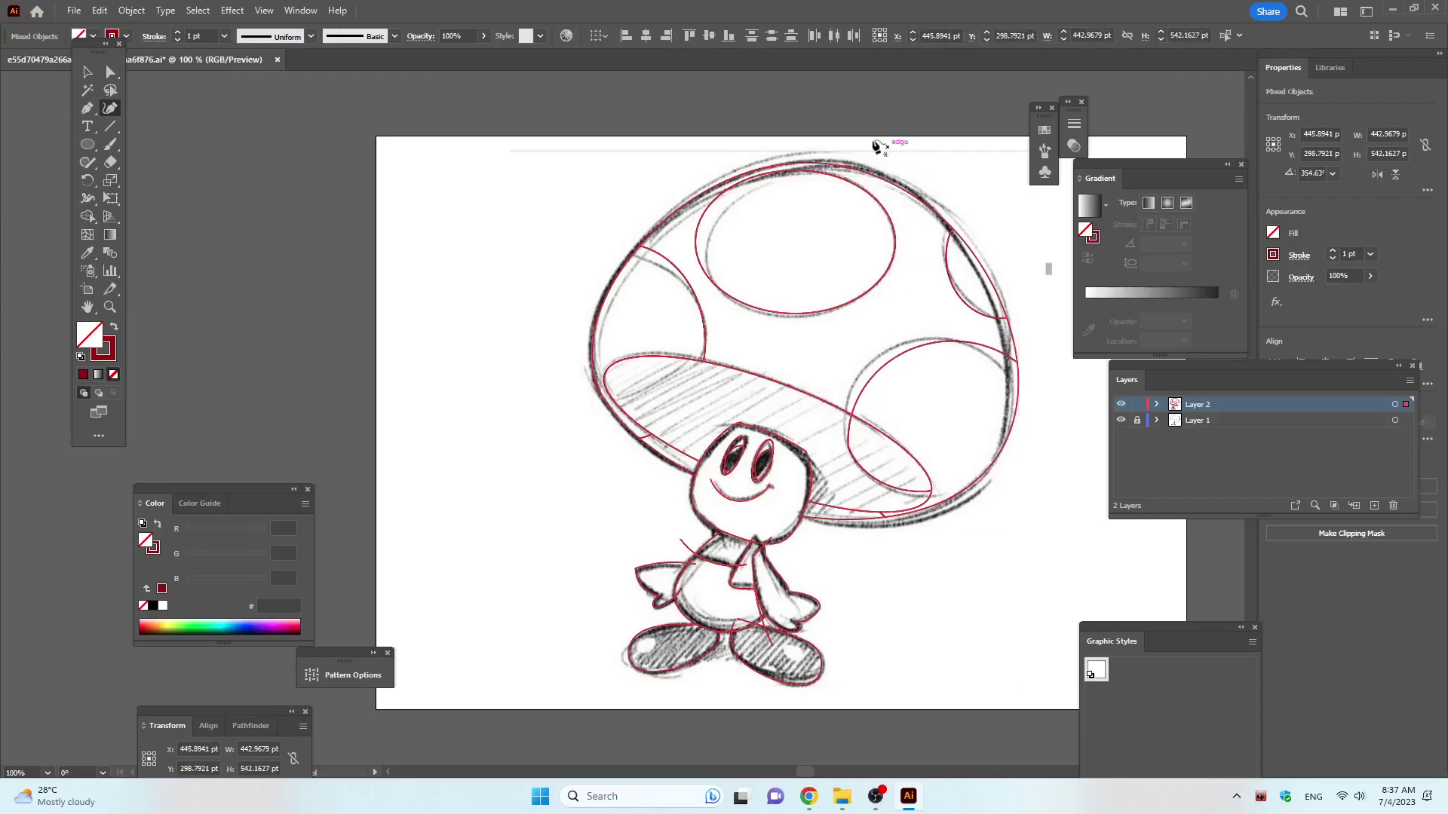
pyautogui.hotkey('ctrl', 'j')
# Pen a long curve from the cap top past face and body to below the right foot.
pyautogui.click(822, 140)
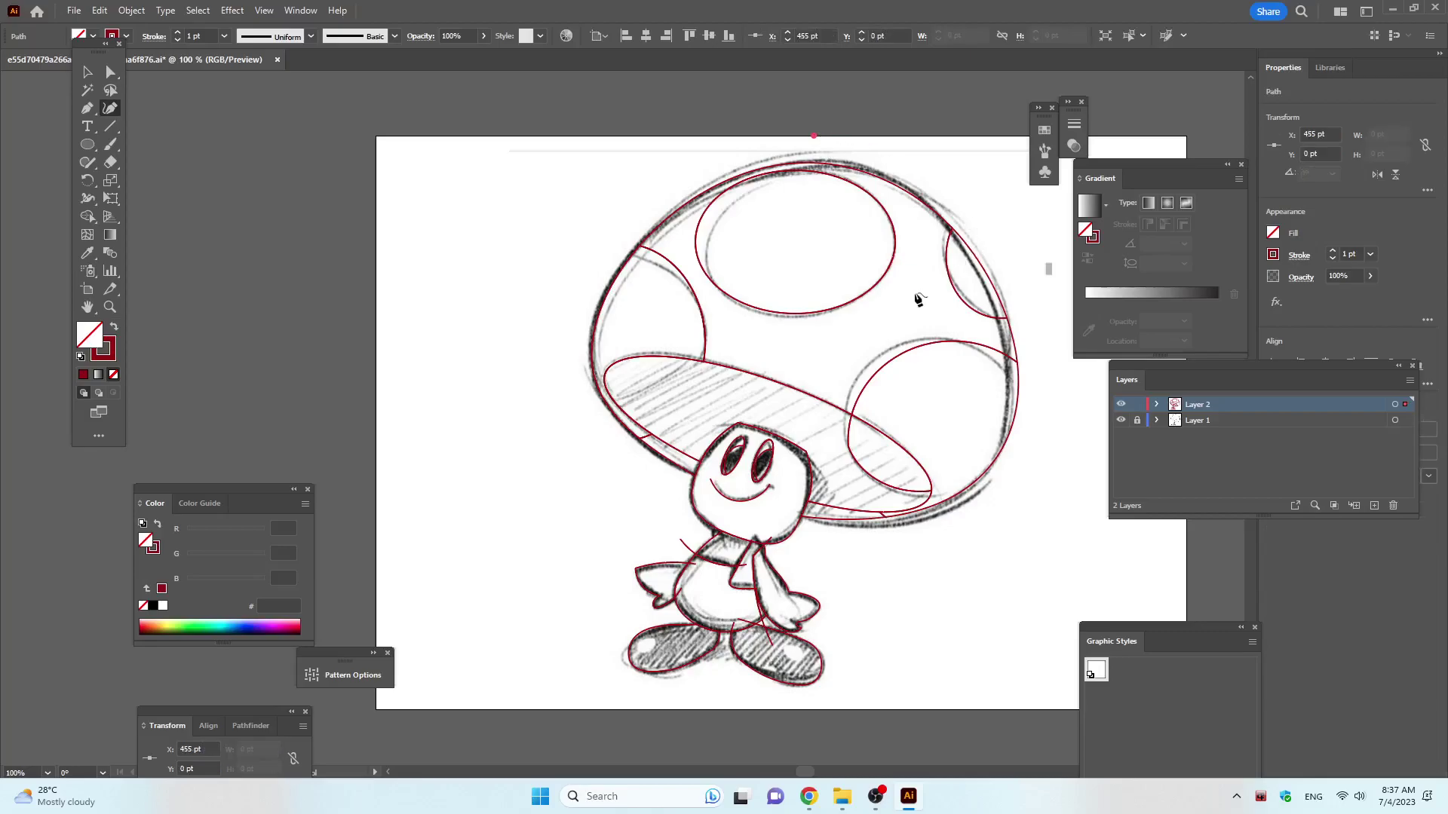
pyautogui.moveTo(910, 298); pyautogui.dragTo(839, 499)
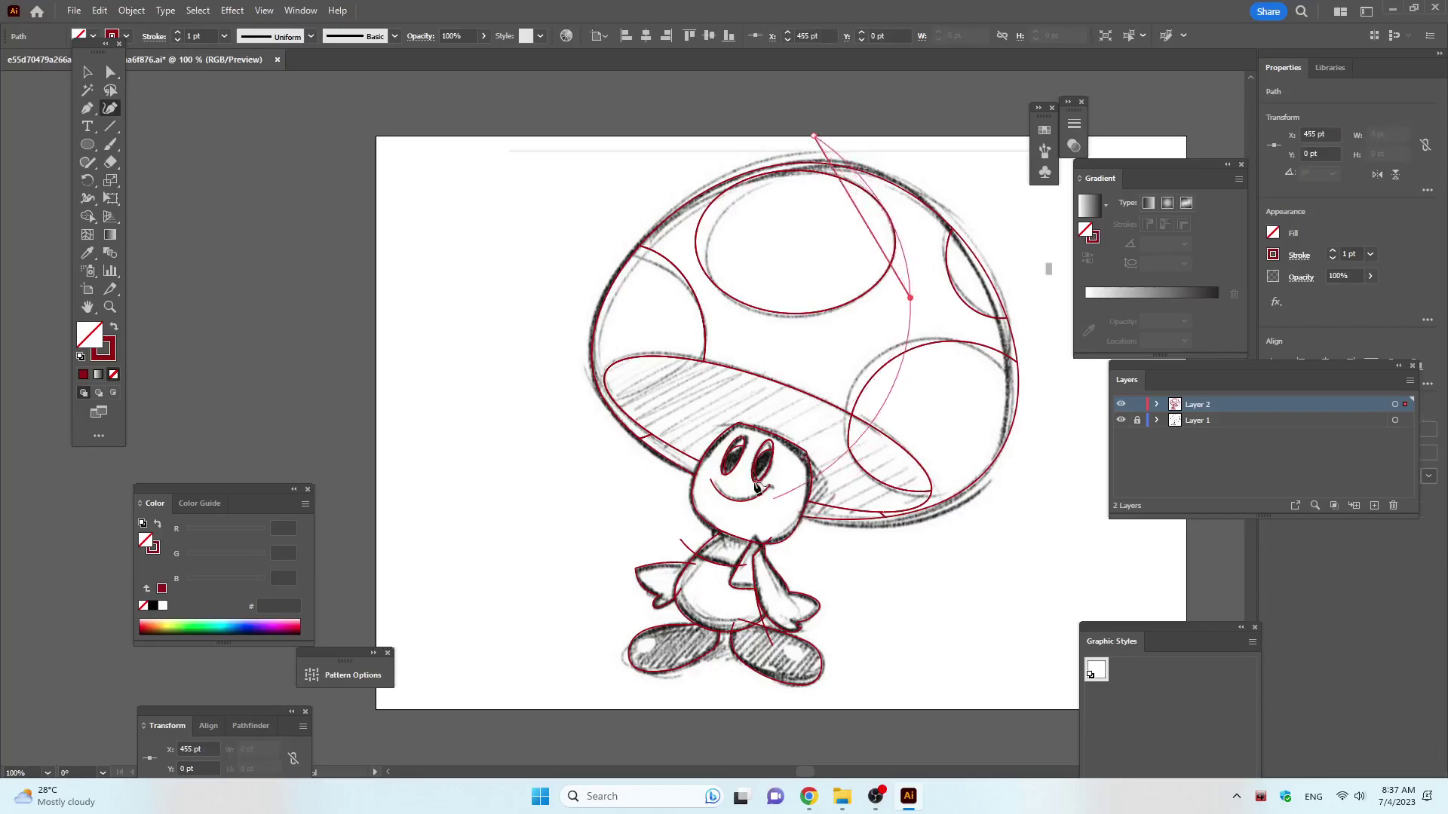
pyautogui.click(833, 476)
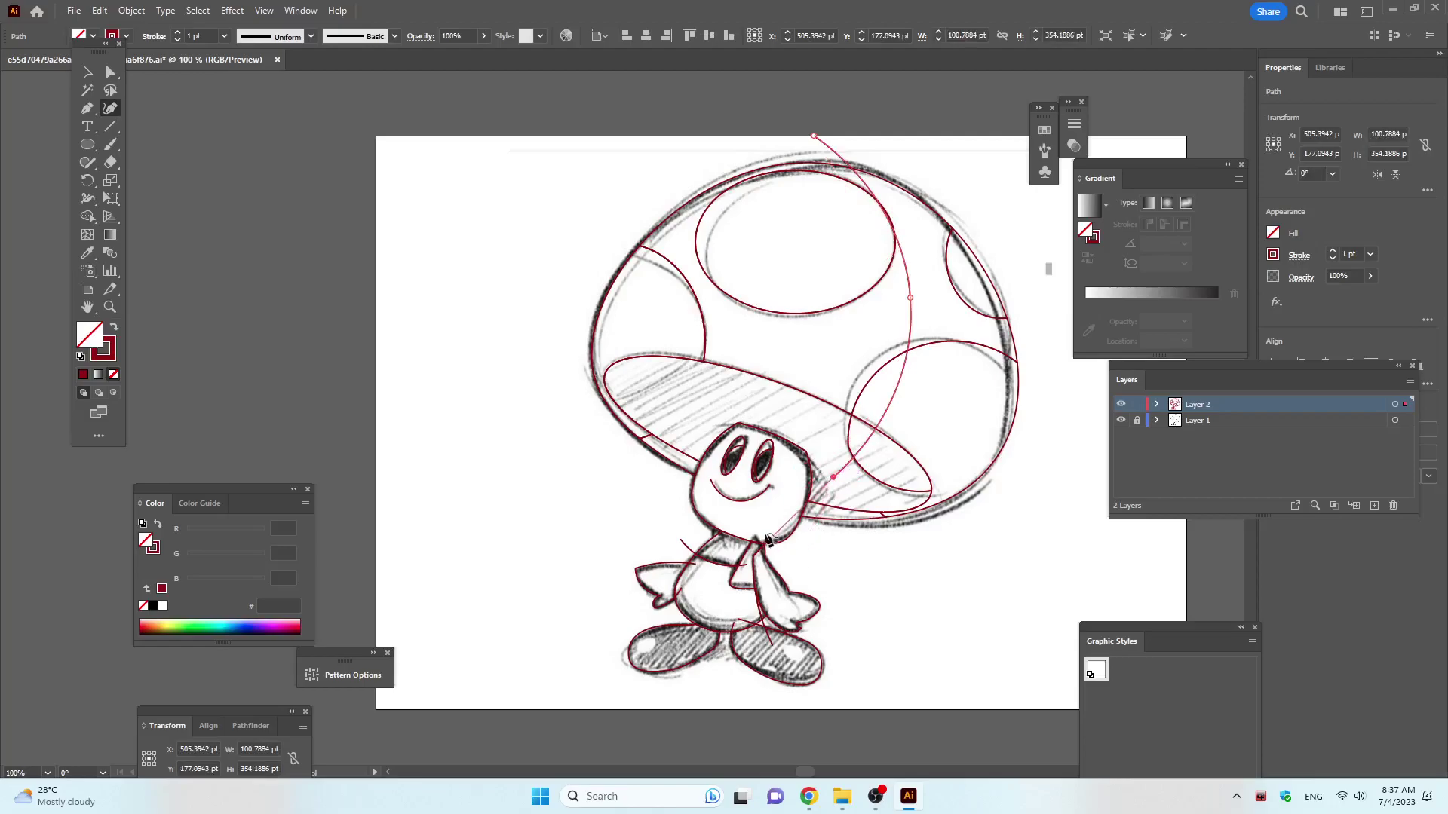
pyautogui.moveTo(797, 429); pyautogui.dragTo(791, 481)
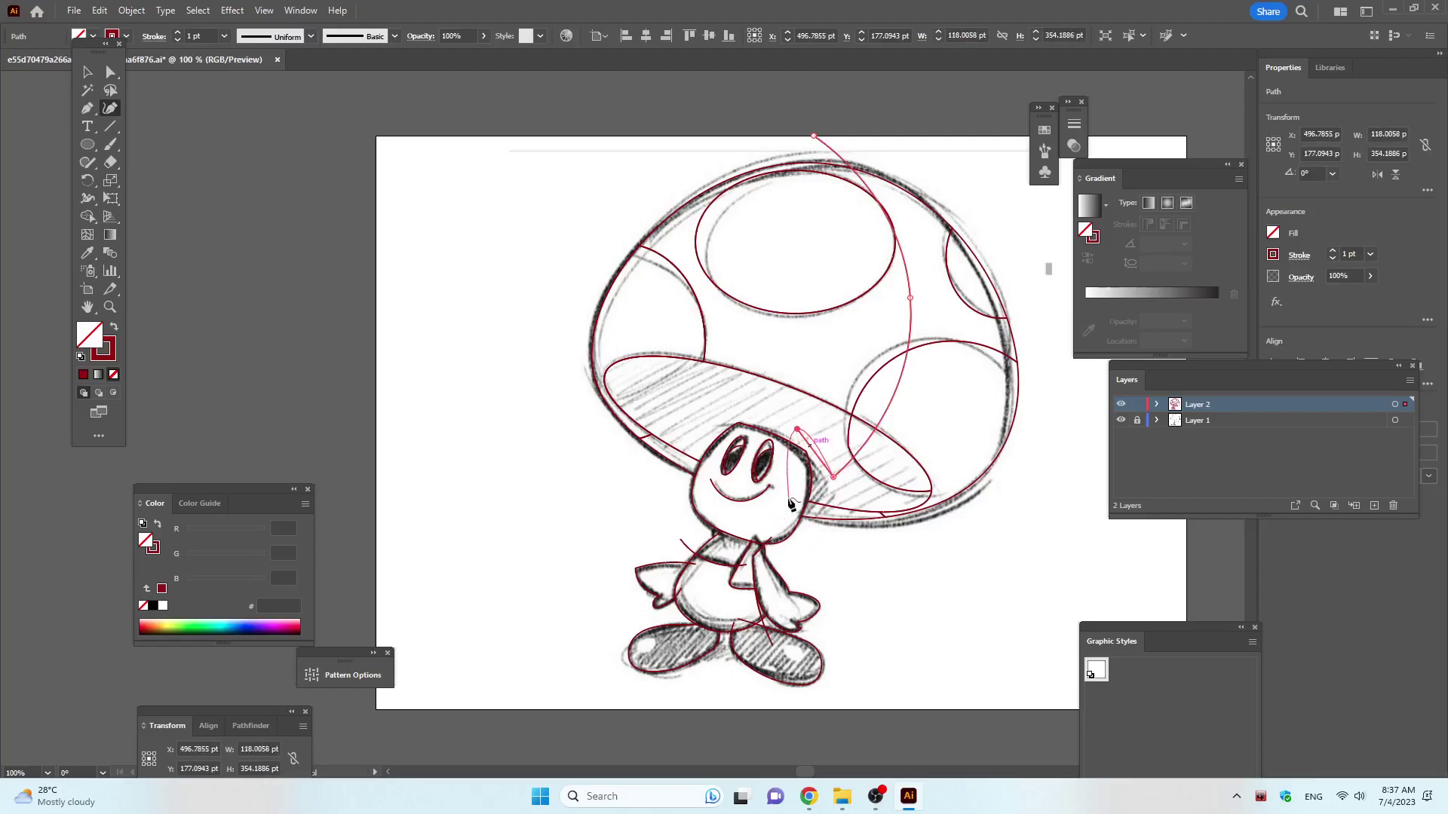
pyautogui.moveTo(743, 559); pyautogui.dragTo(737, 558)
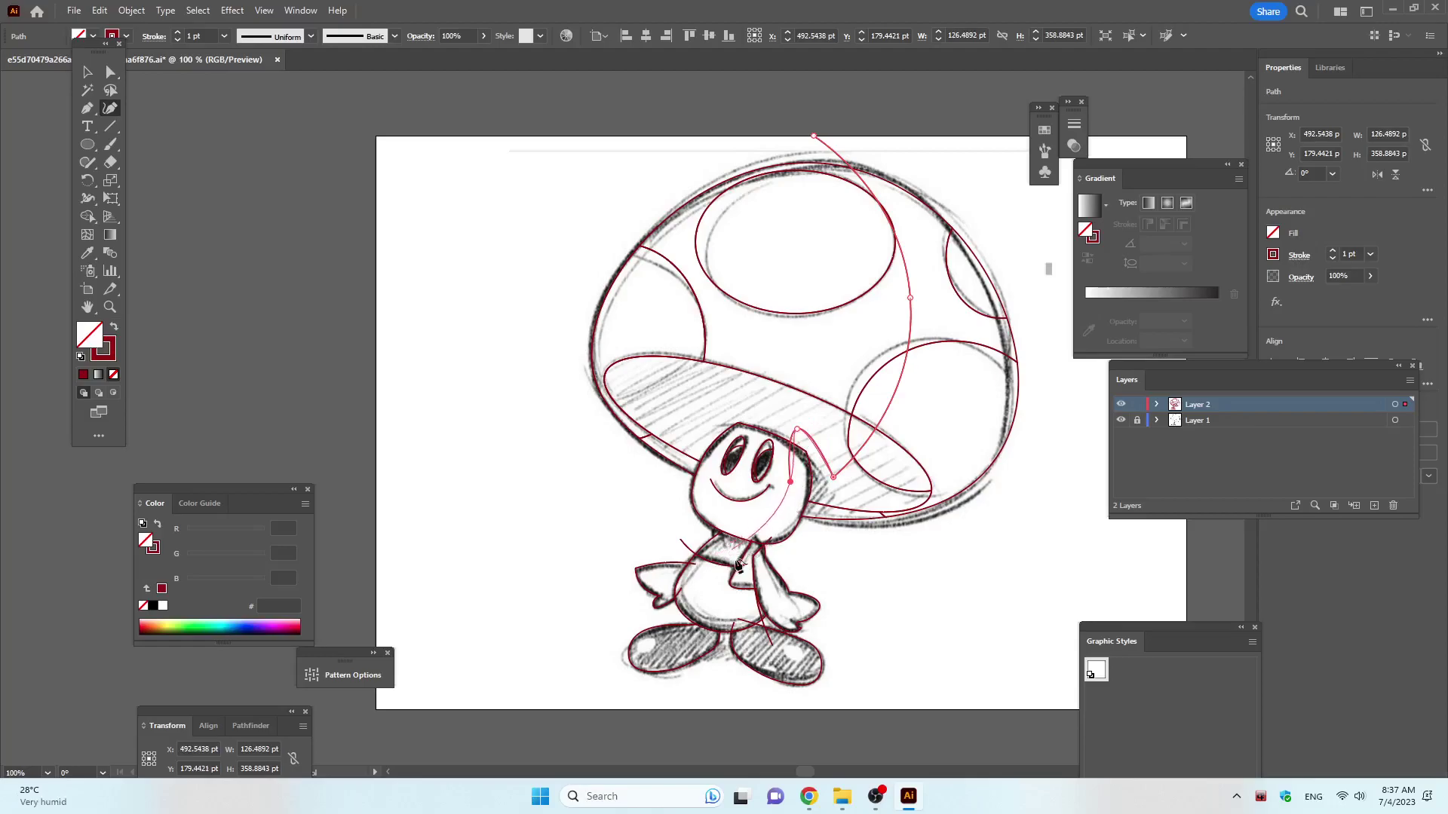
pyautogui.click(734, 548)
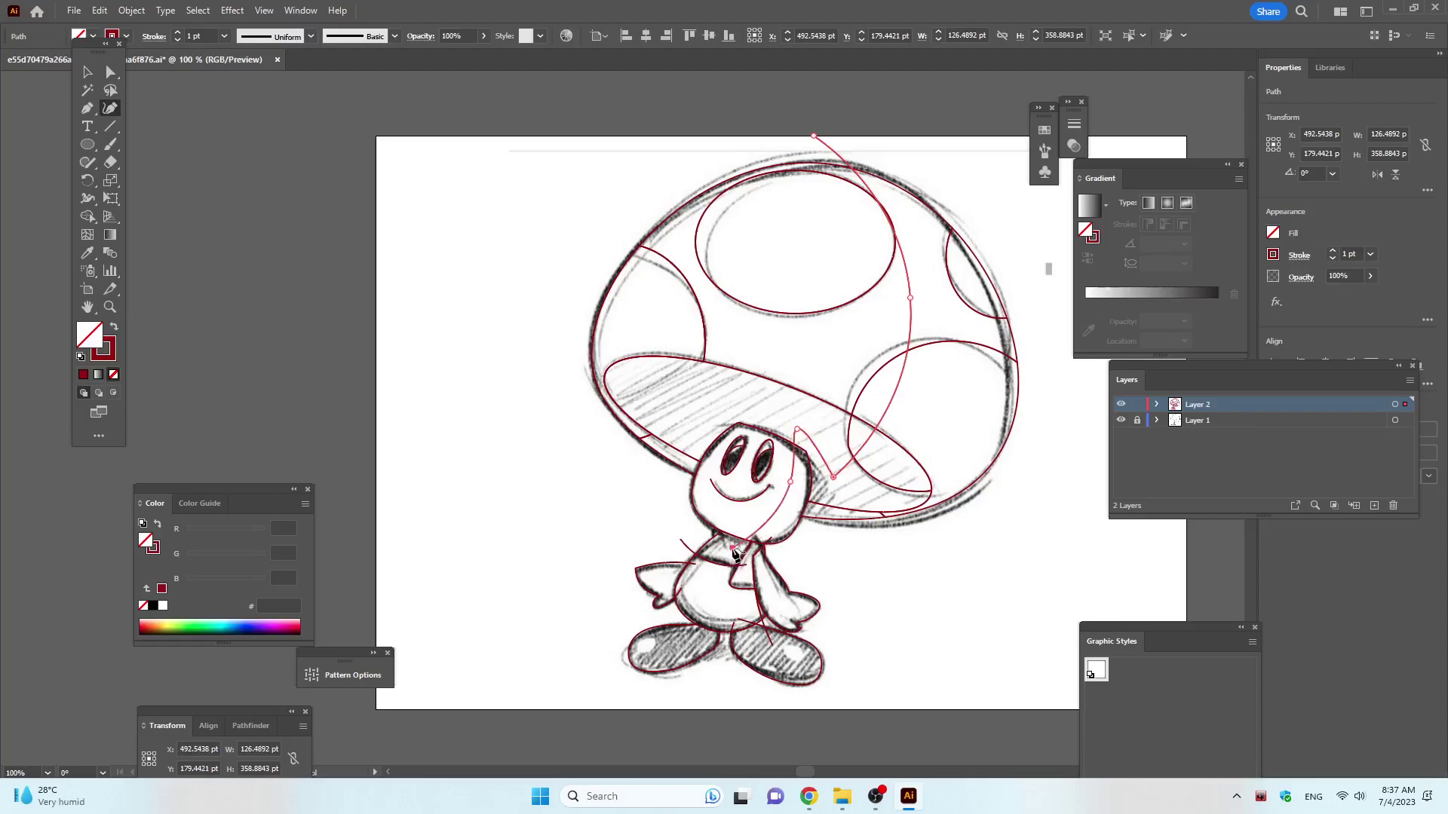
pyautogui.moveTo(717, 606); pyautogui.dragTo(722, 632)
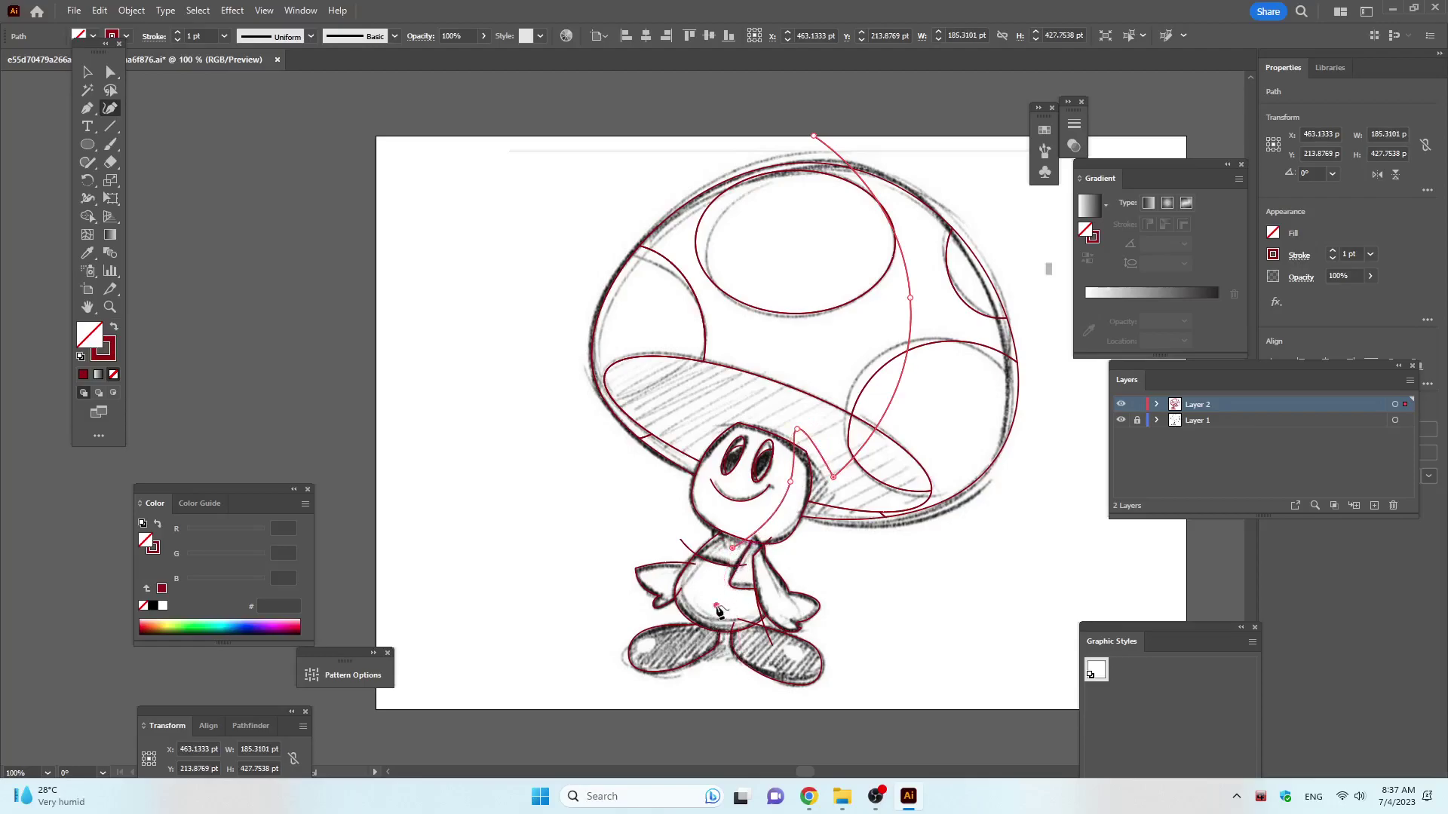
pyautogui.click(847, 667)
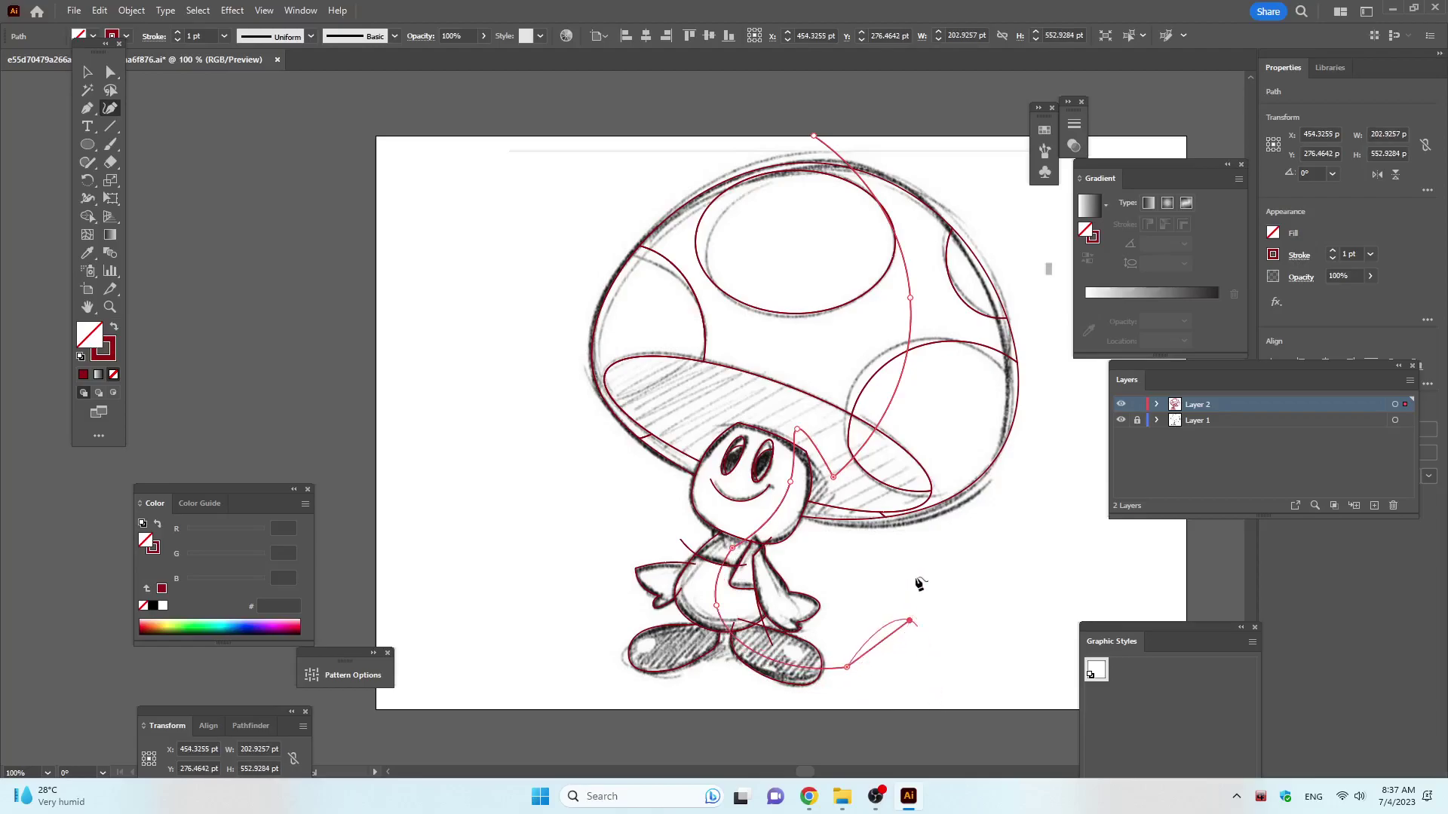
pyautogui.press('Escape')
pyautogui.press('ctrl')
pyautogui.hotkey('ctrl', 'a')
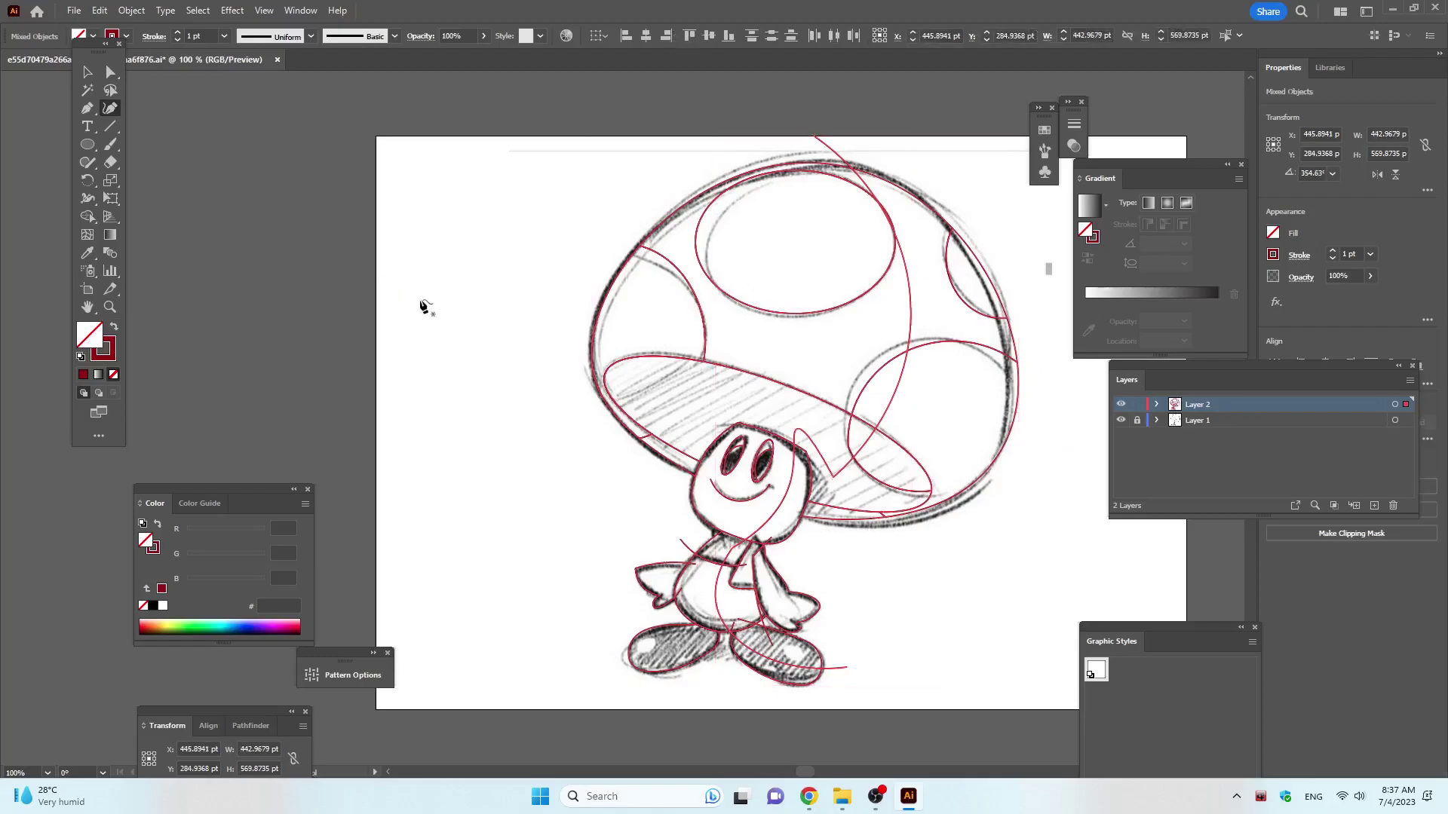
# Shape Builder the cap underside, body, right foot and left body regions into separate shapes.
pyautogui.click(87, 217)
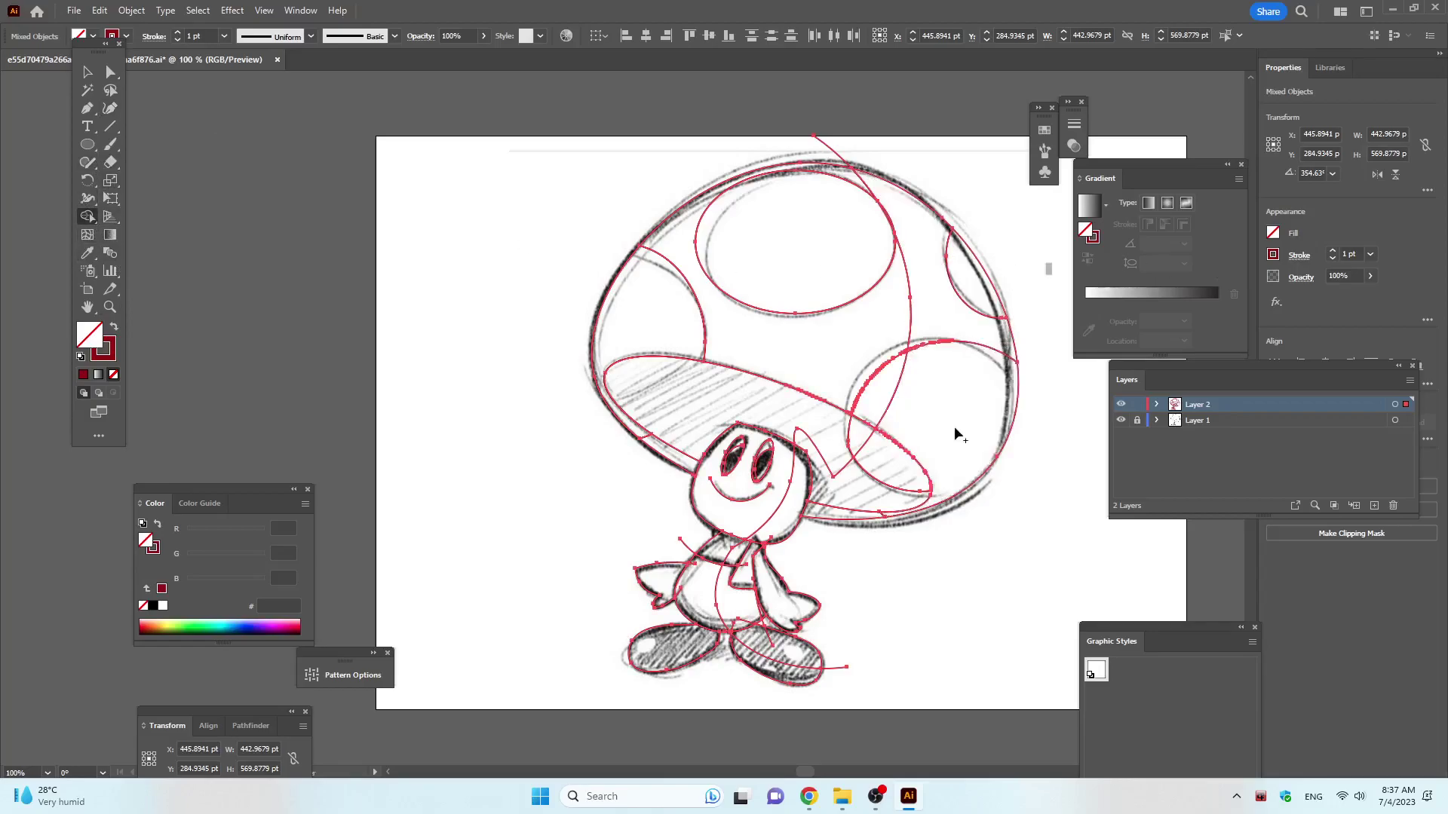
pyautogui.click(882, 498)
pyautogui.click(742, 616)
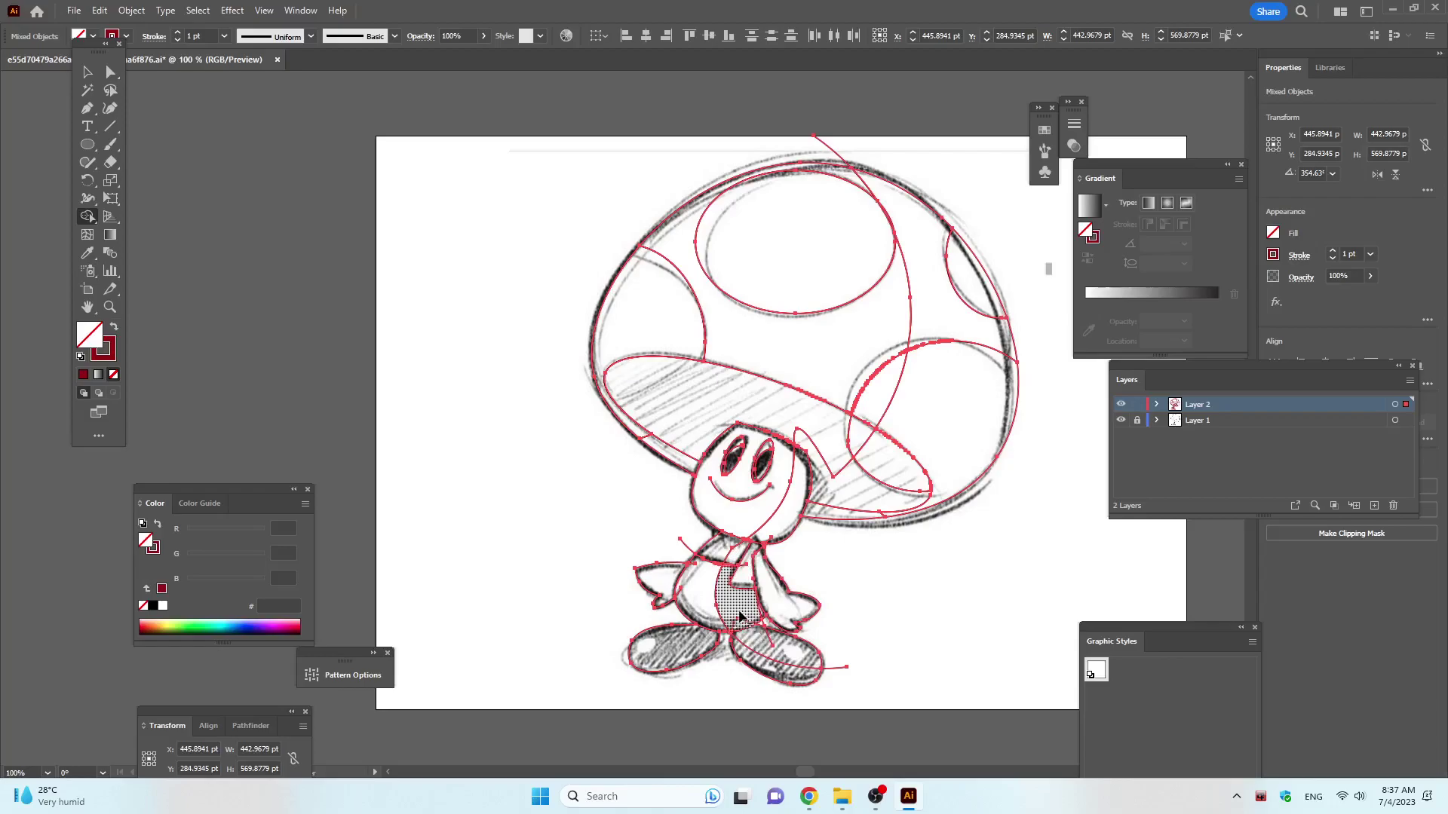
pyautogui.click(758, 649)
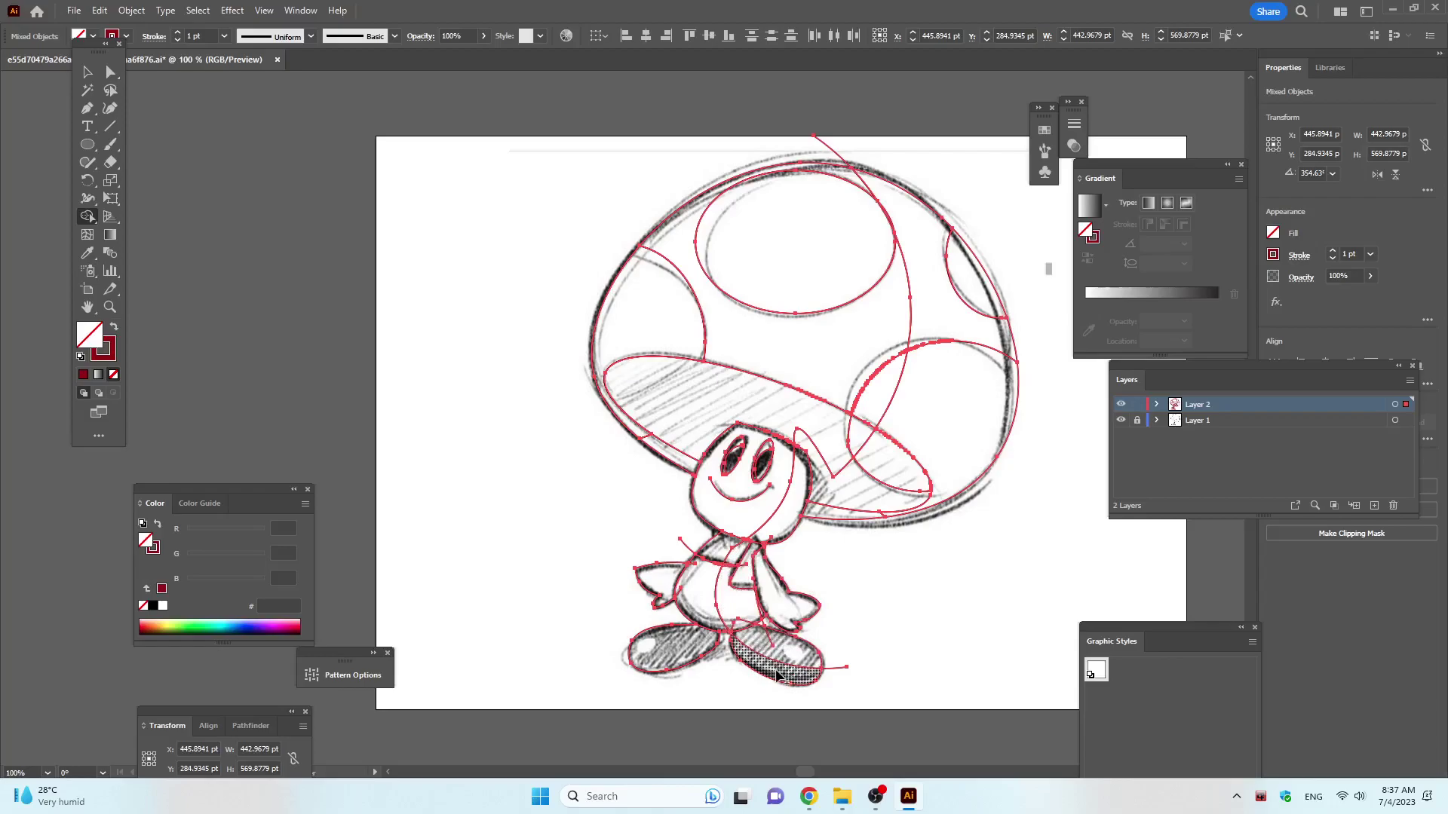
pyautogui.click(711, 601)
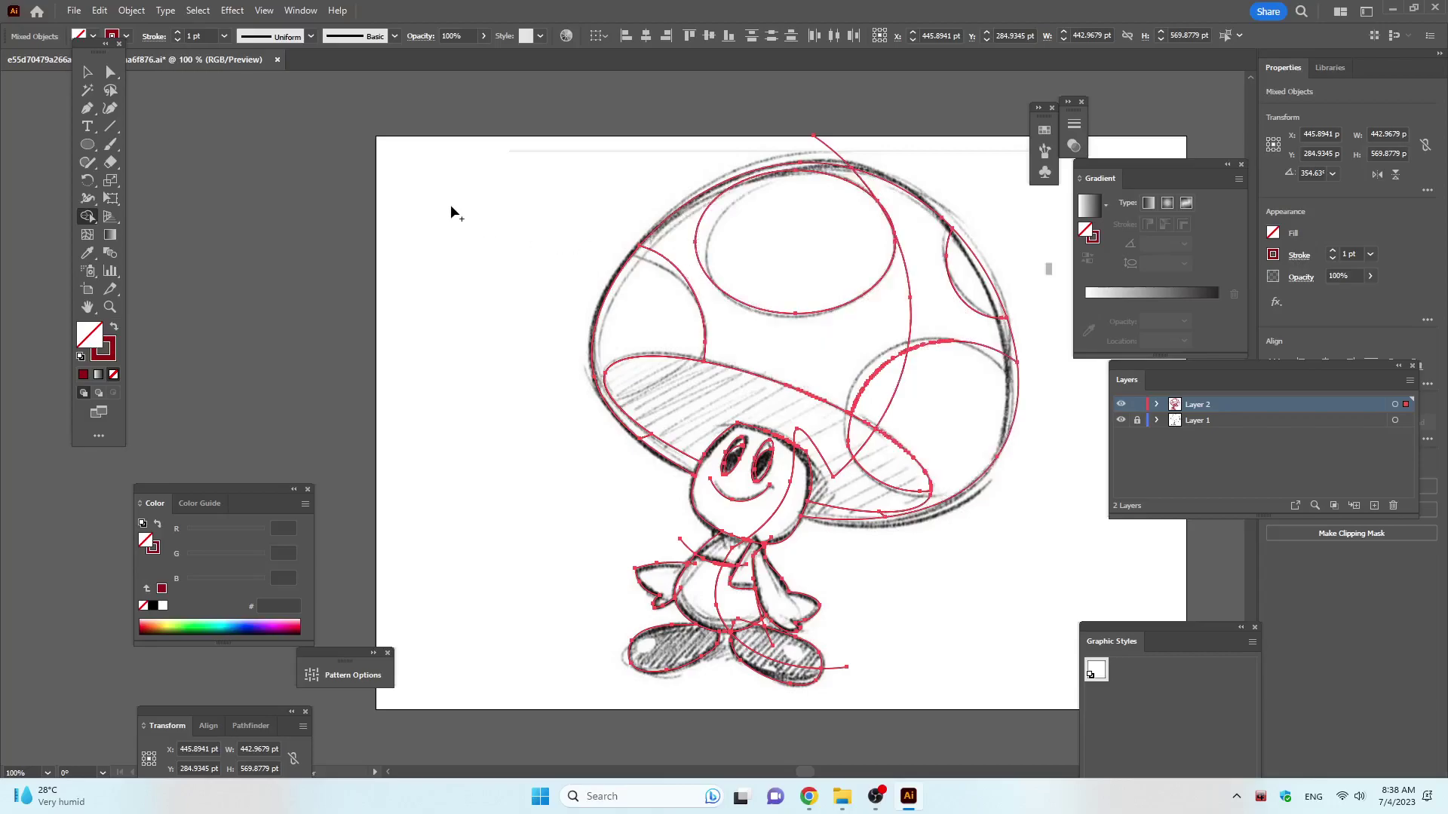
pyautogui.click(88, 72)
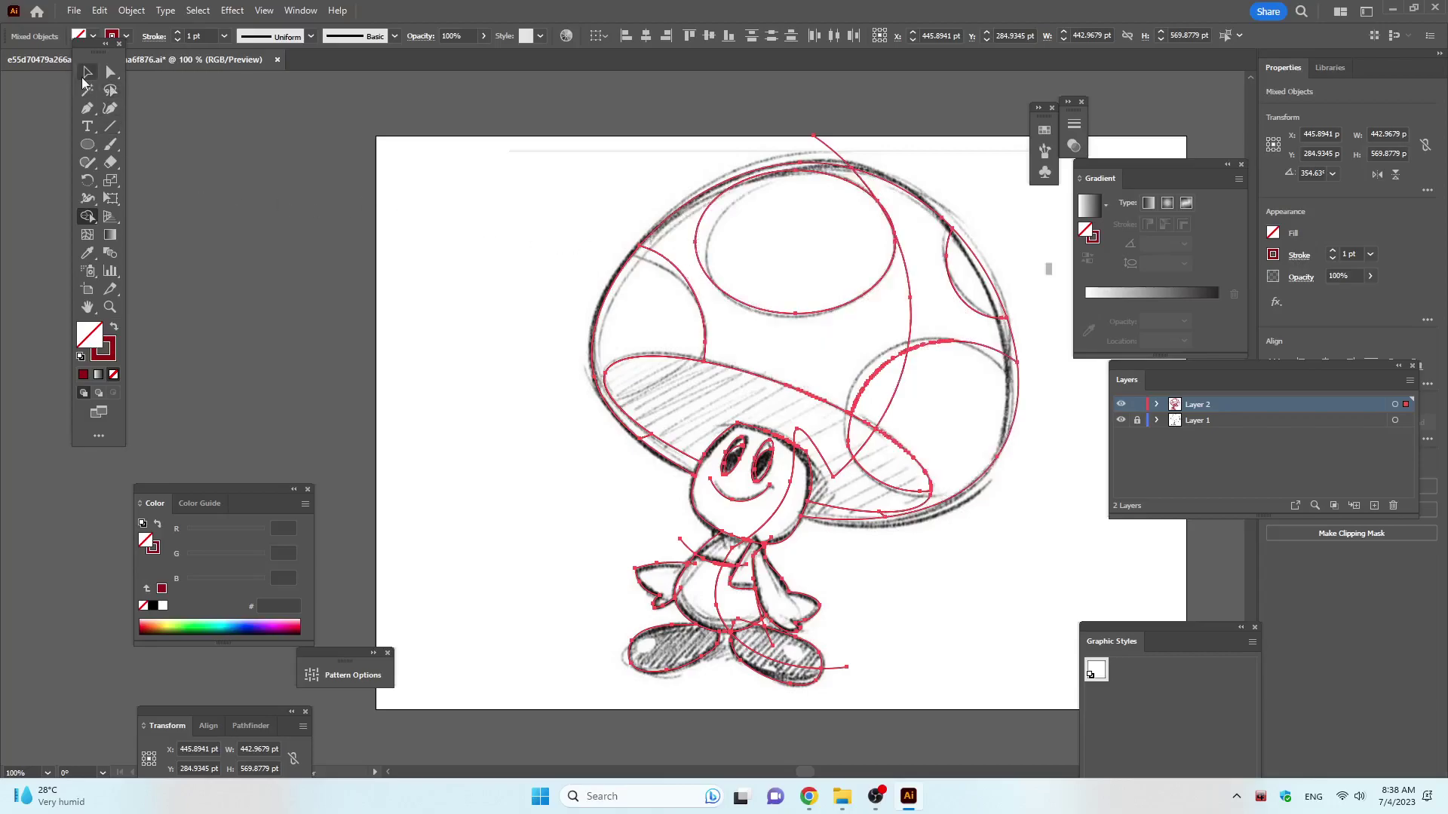
# Delete the short stray path at the top of the cap.
pyautogui.click(541, 175)
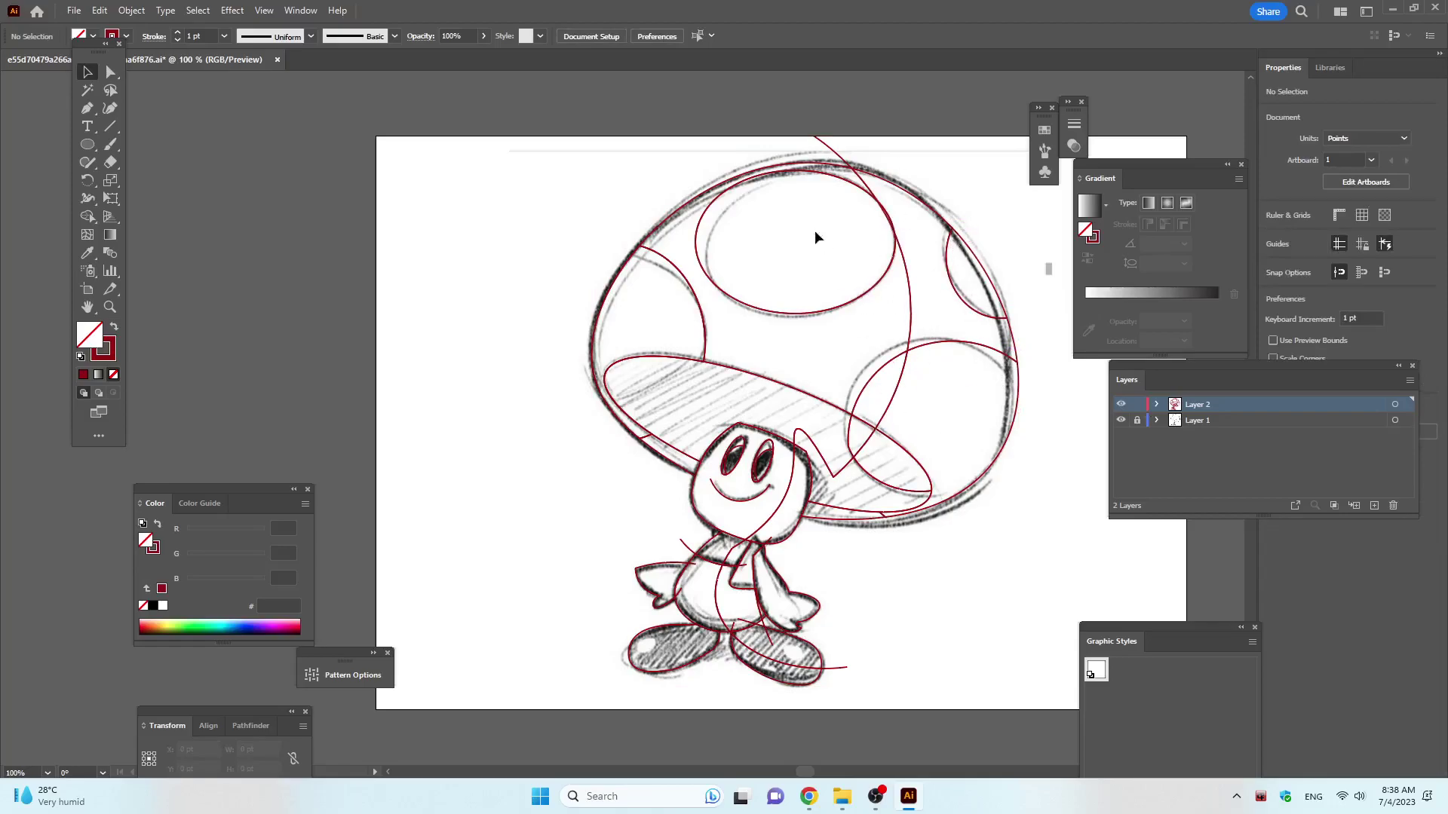
pyautogui.click(842, 151)
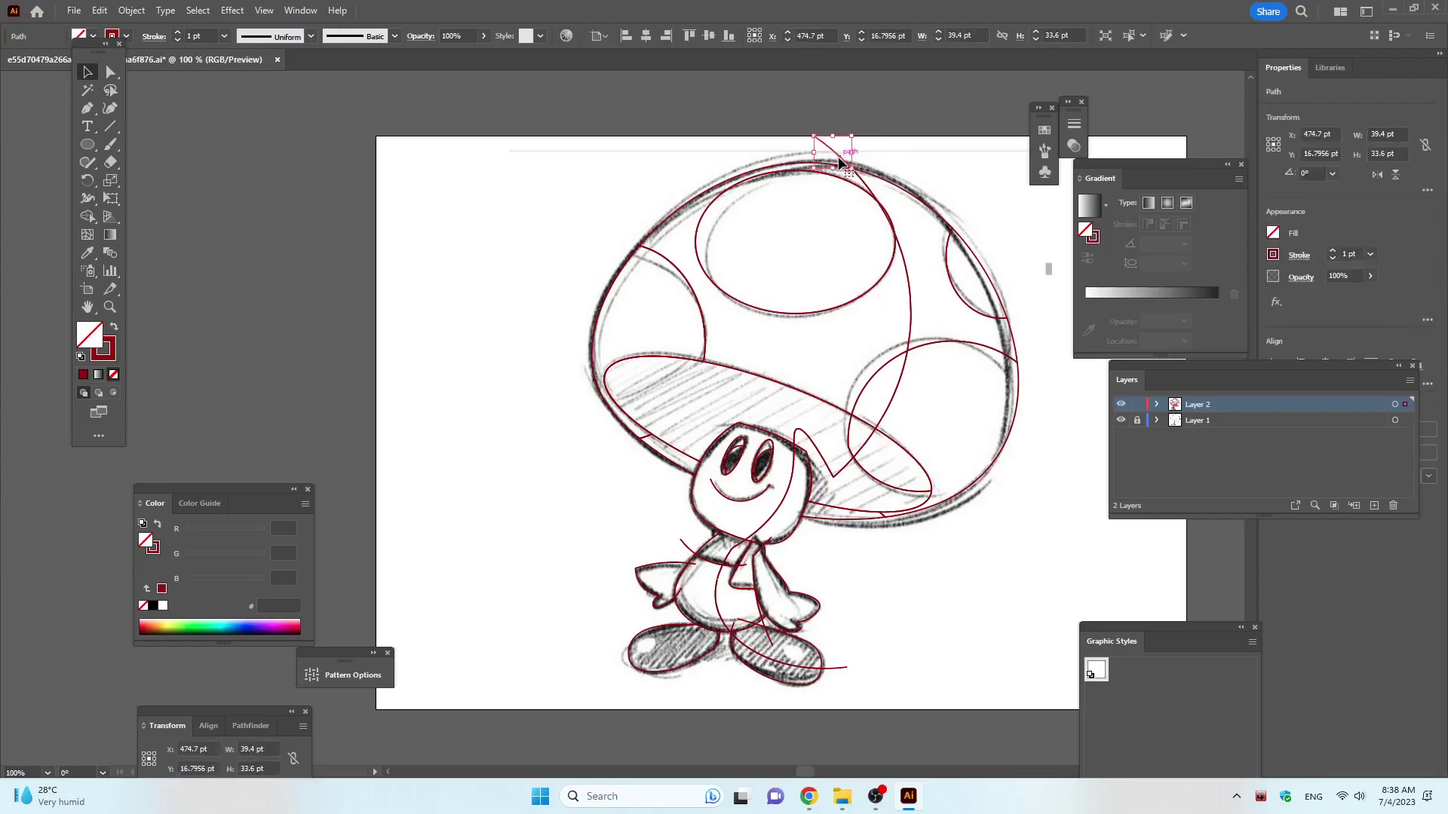
pyautogui.press('Delete')
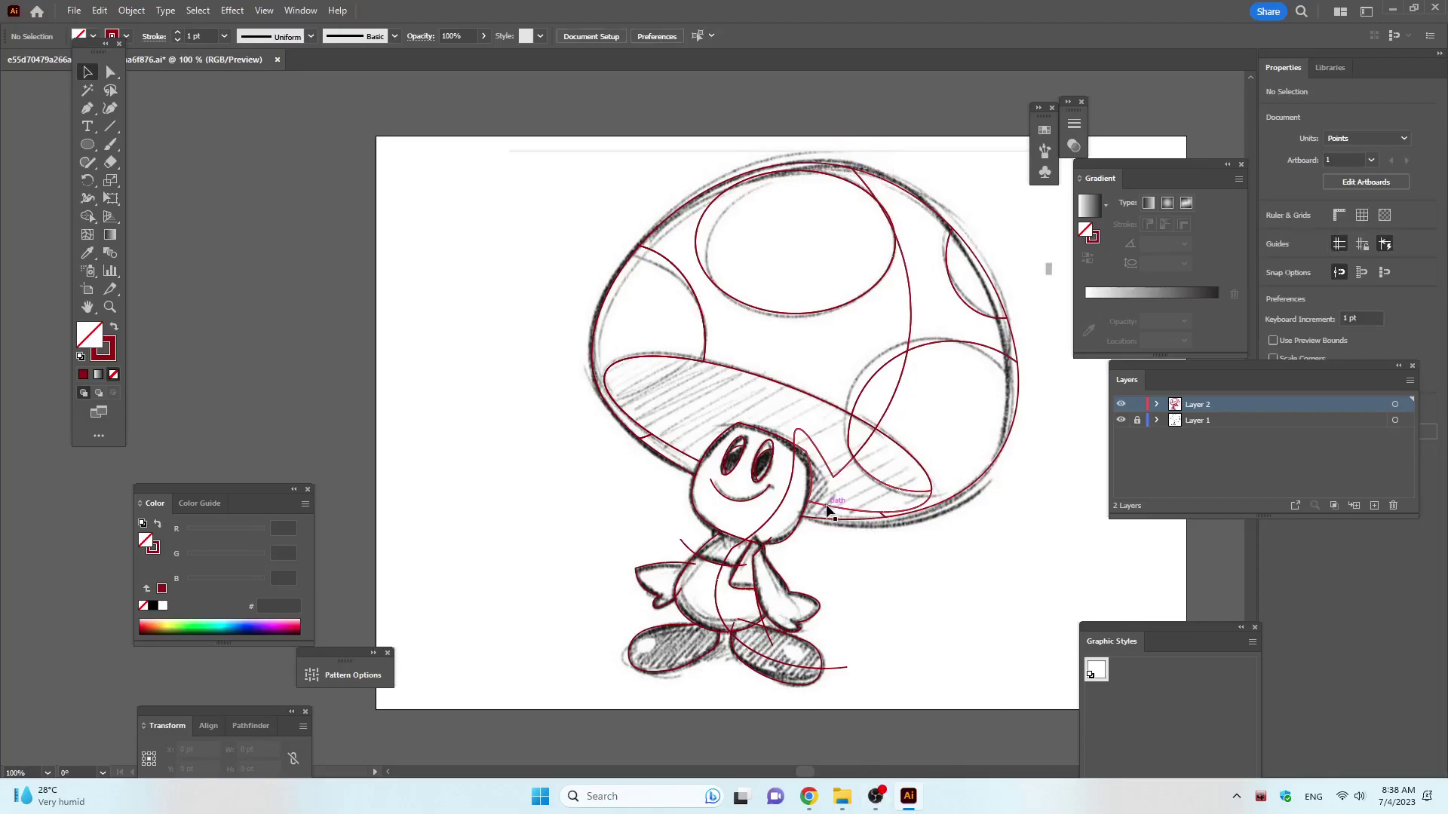
# Select all outlines and Shape Build the left cap region into its own shape.
pyautogui.click(837, 472)
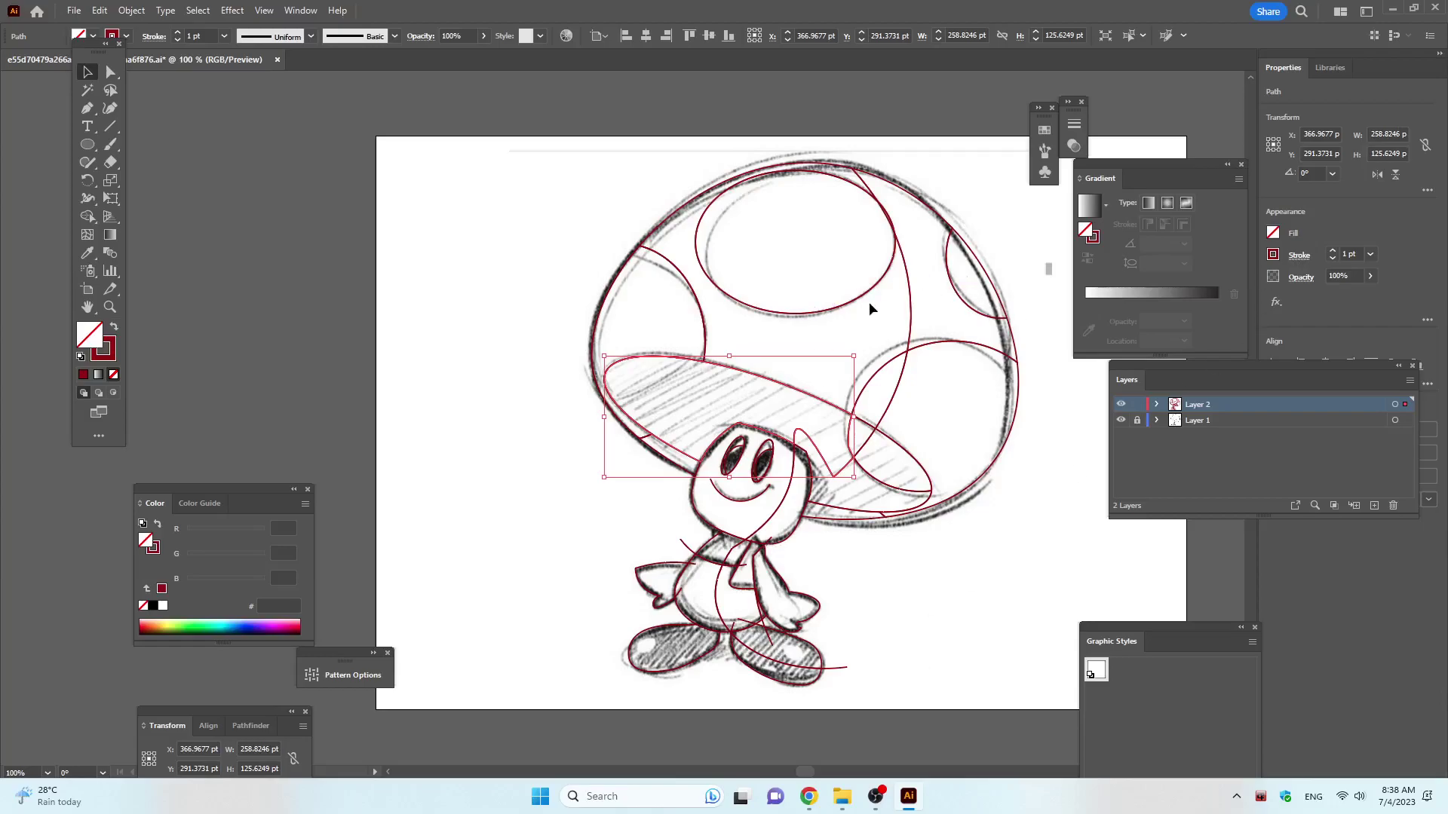
pyautogui.click(848, 309)
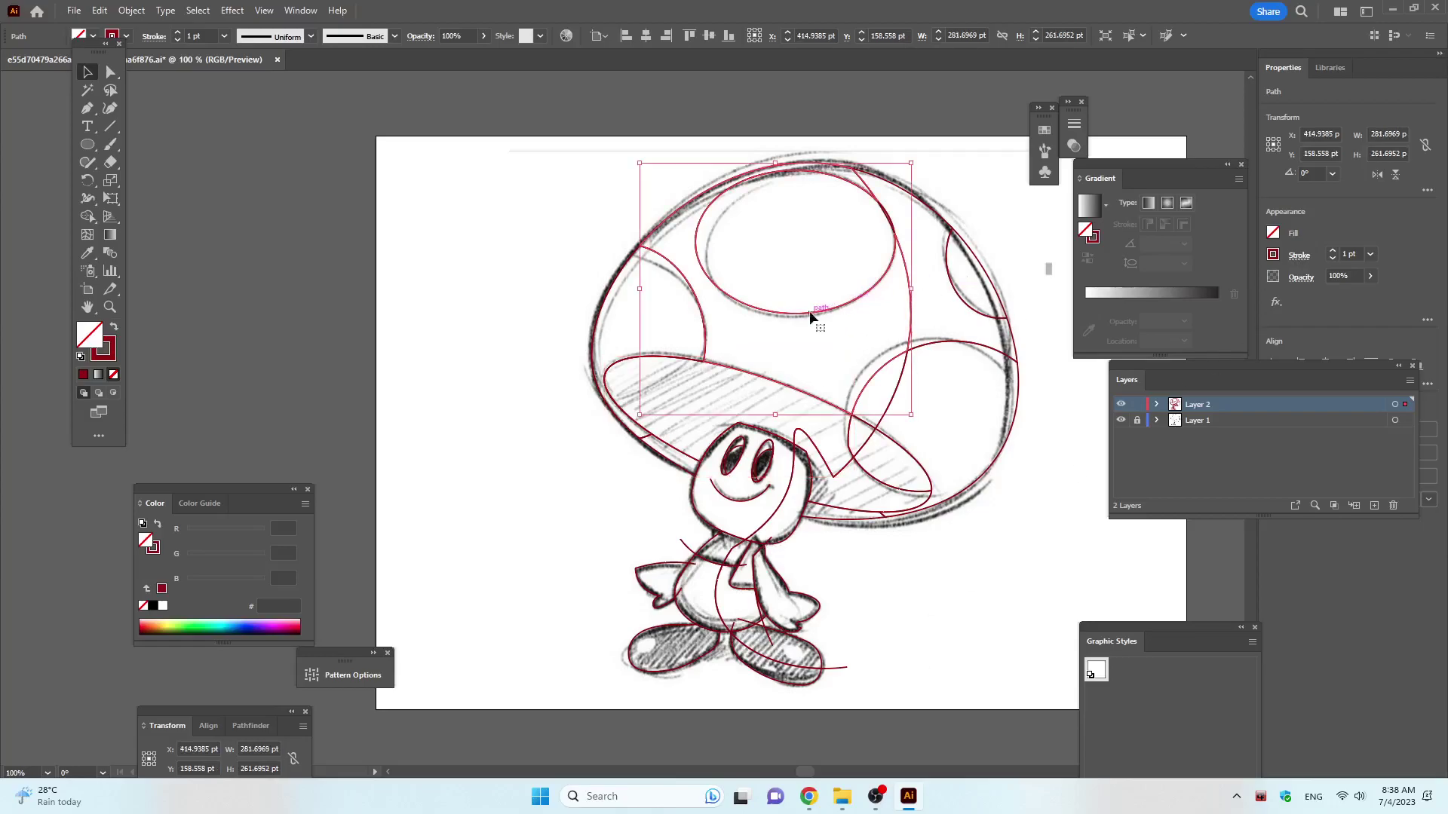
pyautogui.click(835, 256)
pyautogui.hotkey('ctrl', 'a')
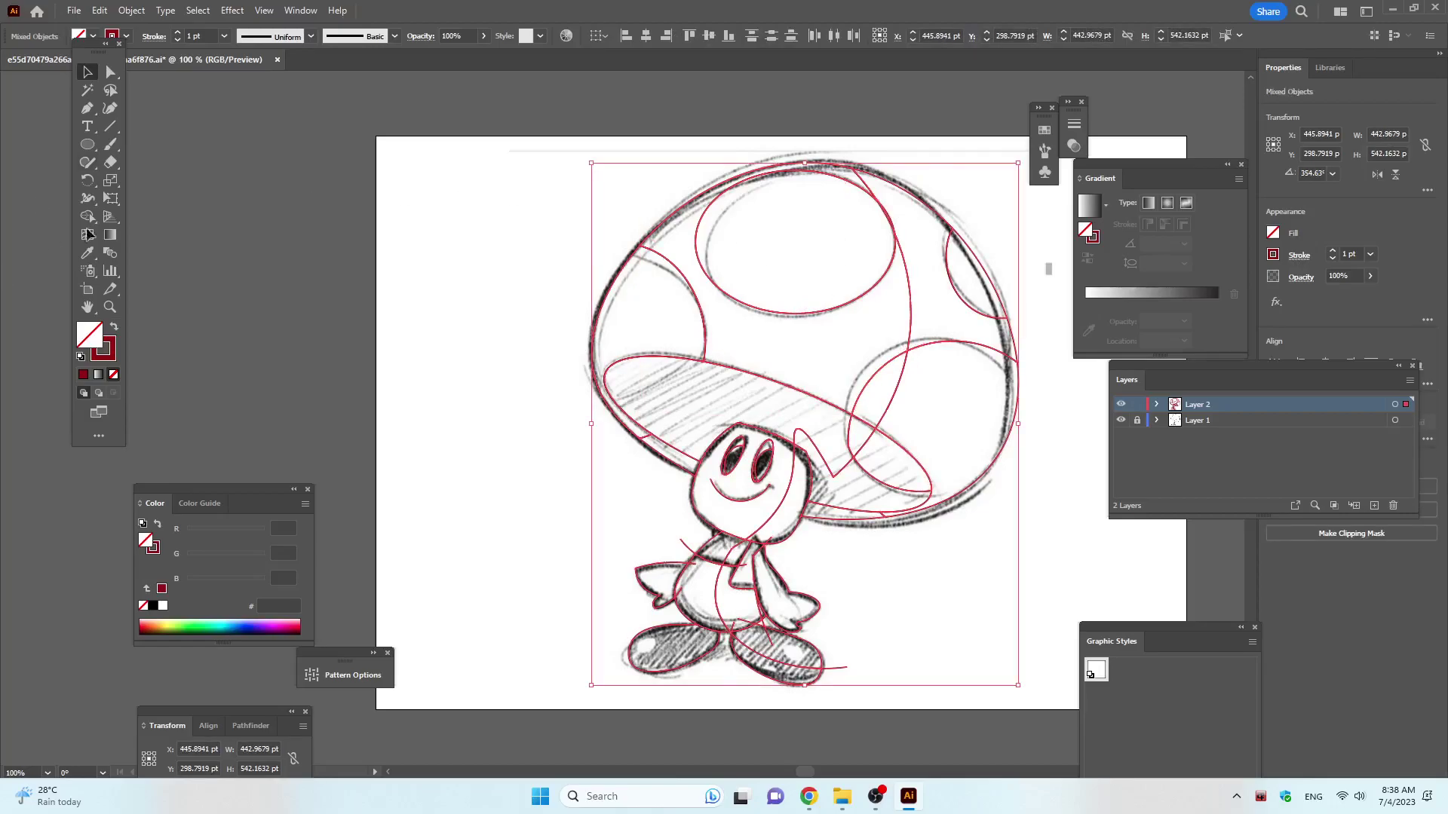
pyautogui.click(87, 216)
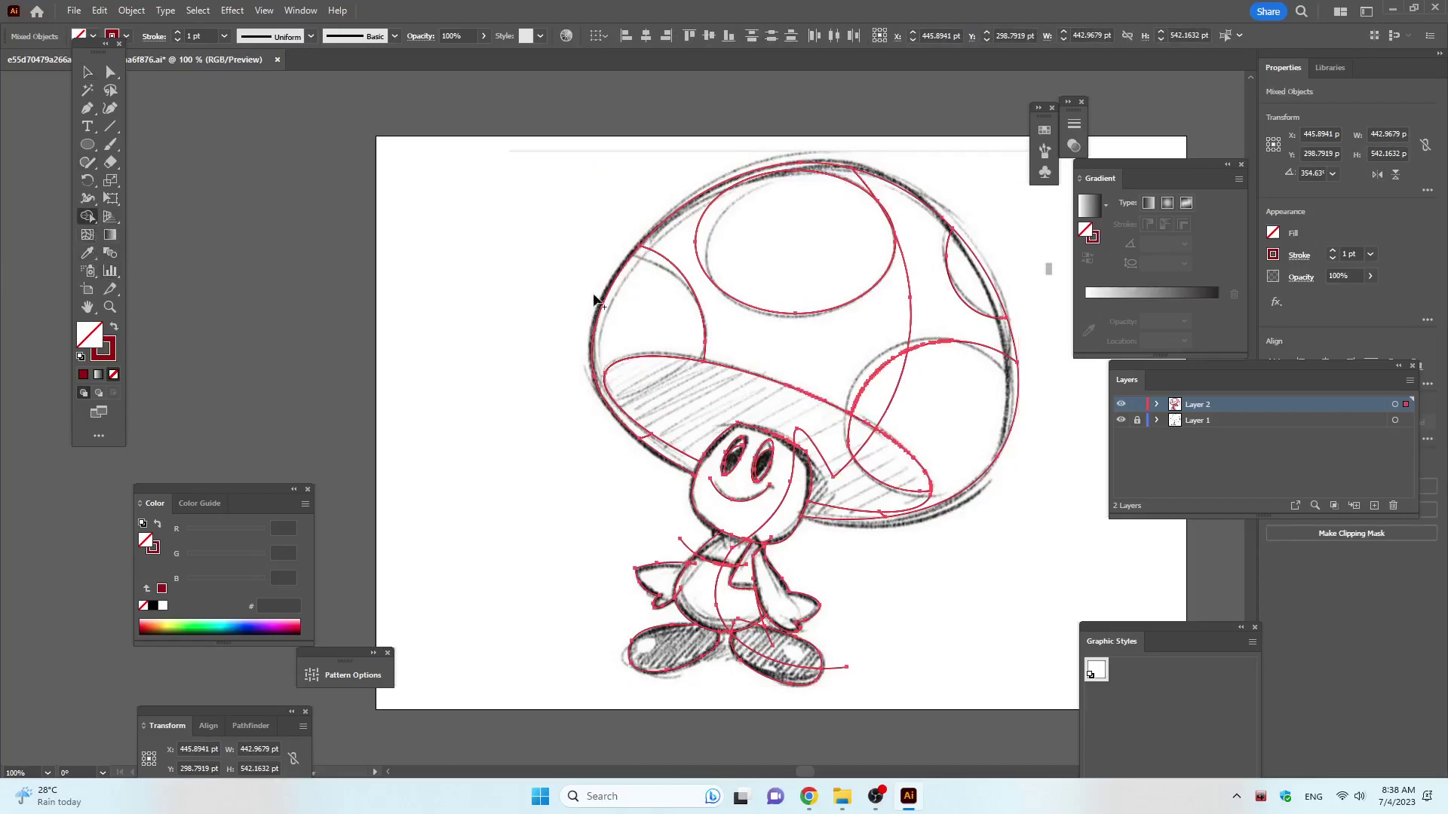
pyautogui.click(633, 338)
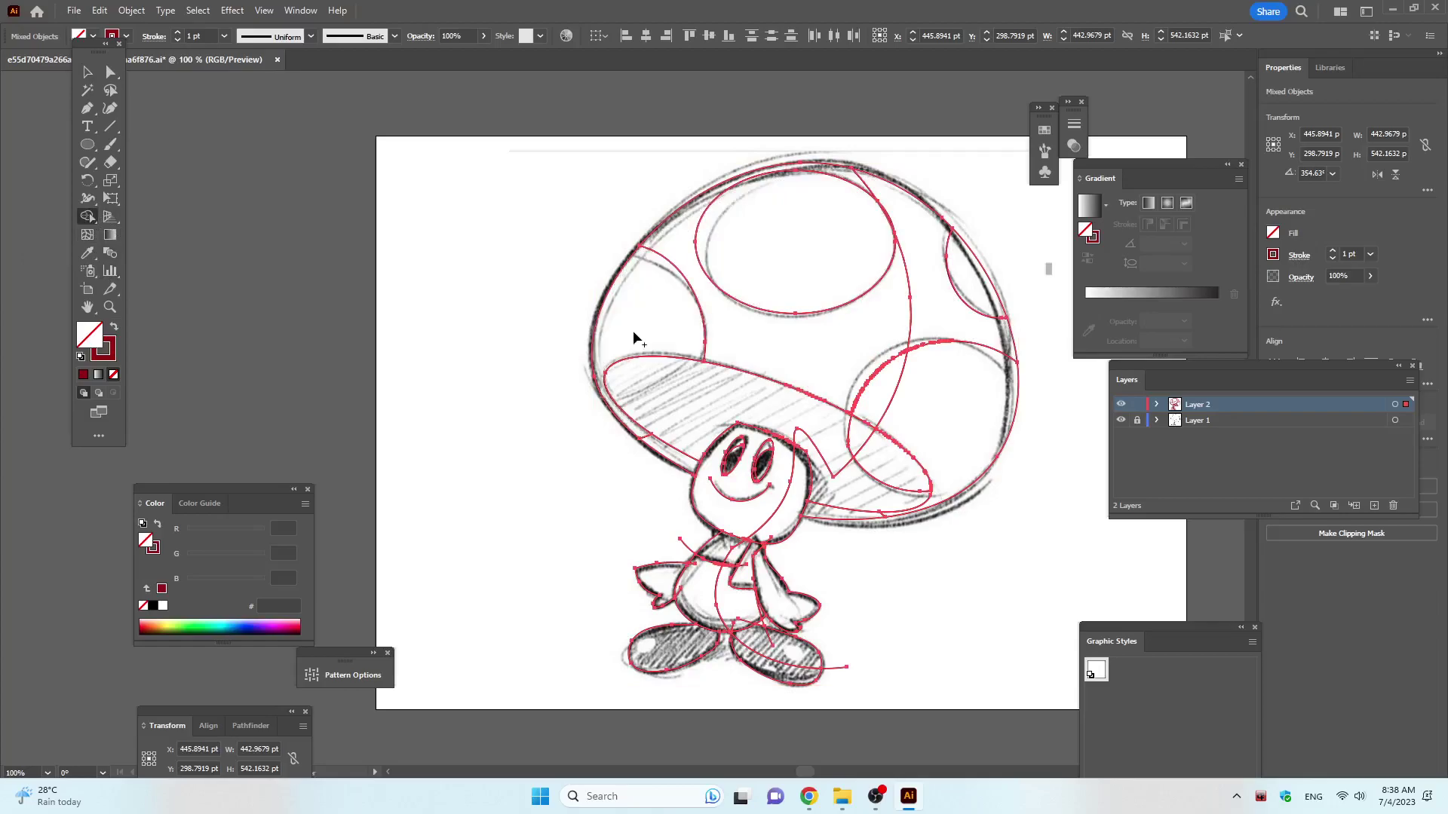
# Select only the upper-right cap piece.
pyautogui.click(87, 72)
pyautogui.click(1008, 240)
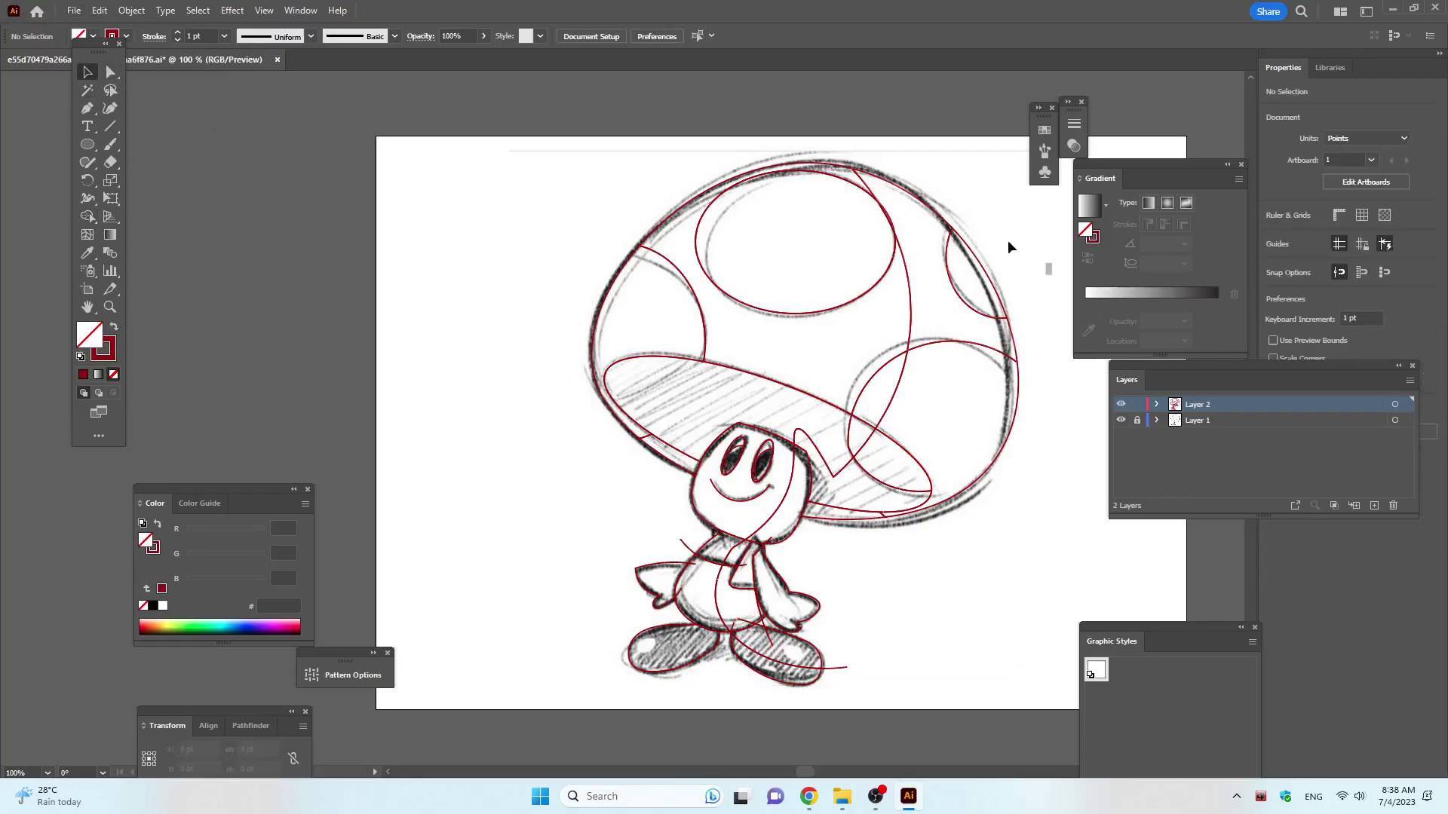
pyautogui.click(929, 210)
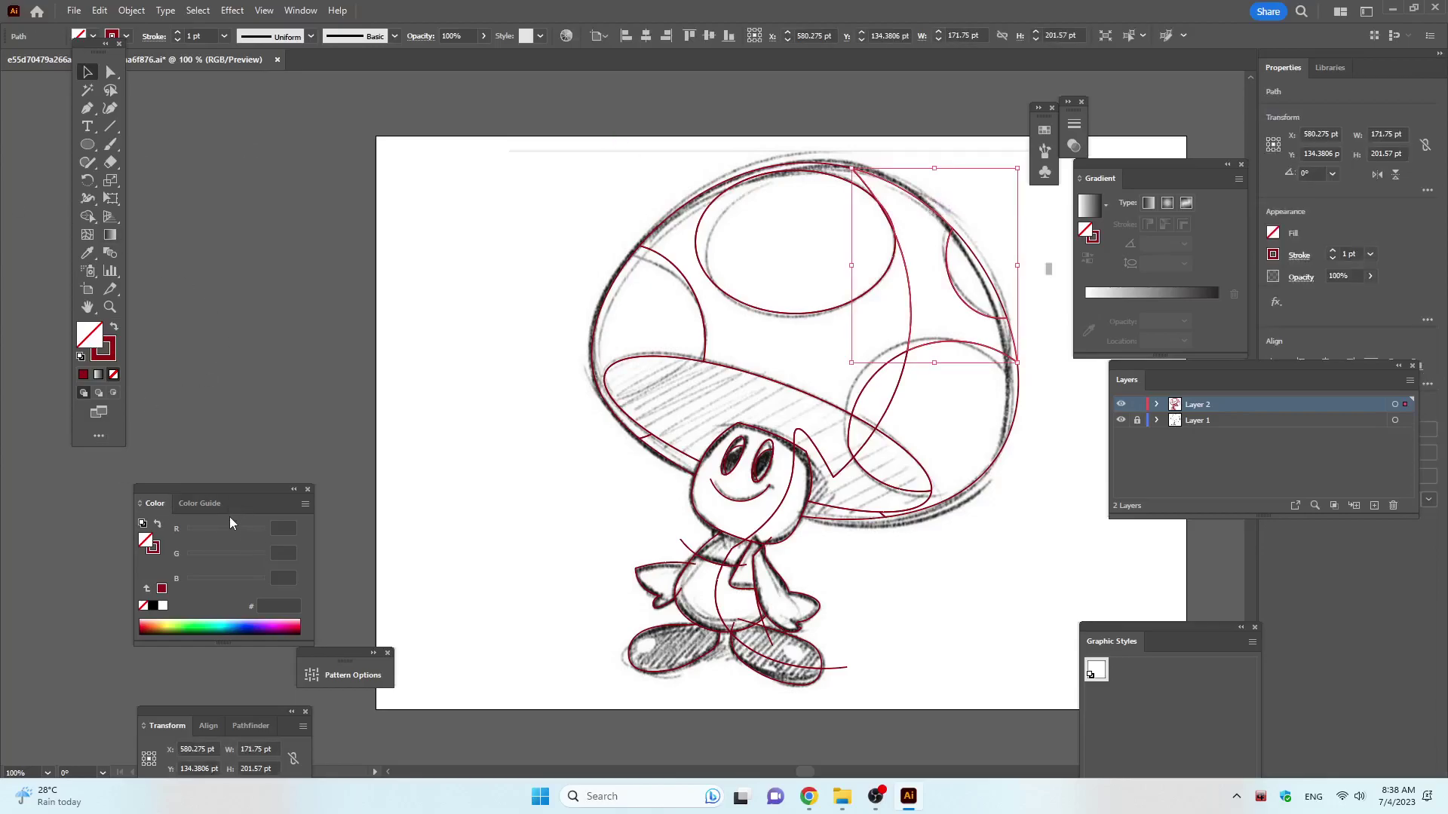
# Remove the cap piece's outline, apply a gradient fill, and make the start stop RGB orange-red.
pyautogui.hotkey('shift', 'x')
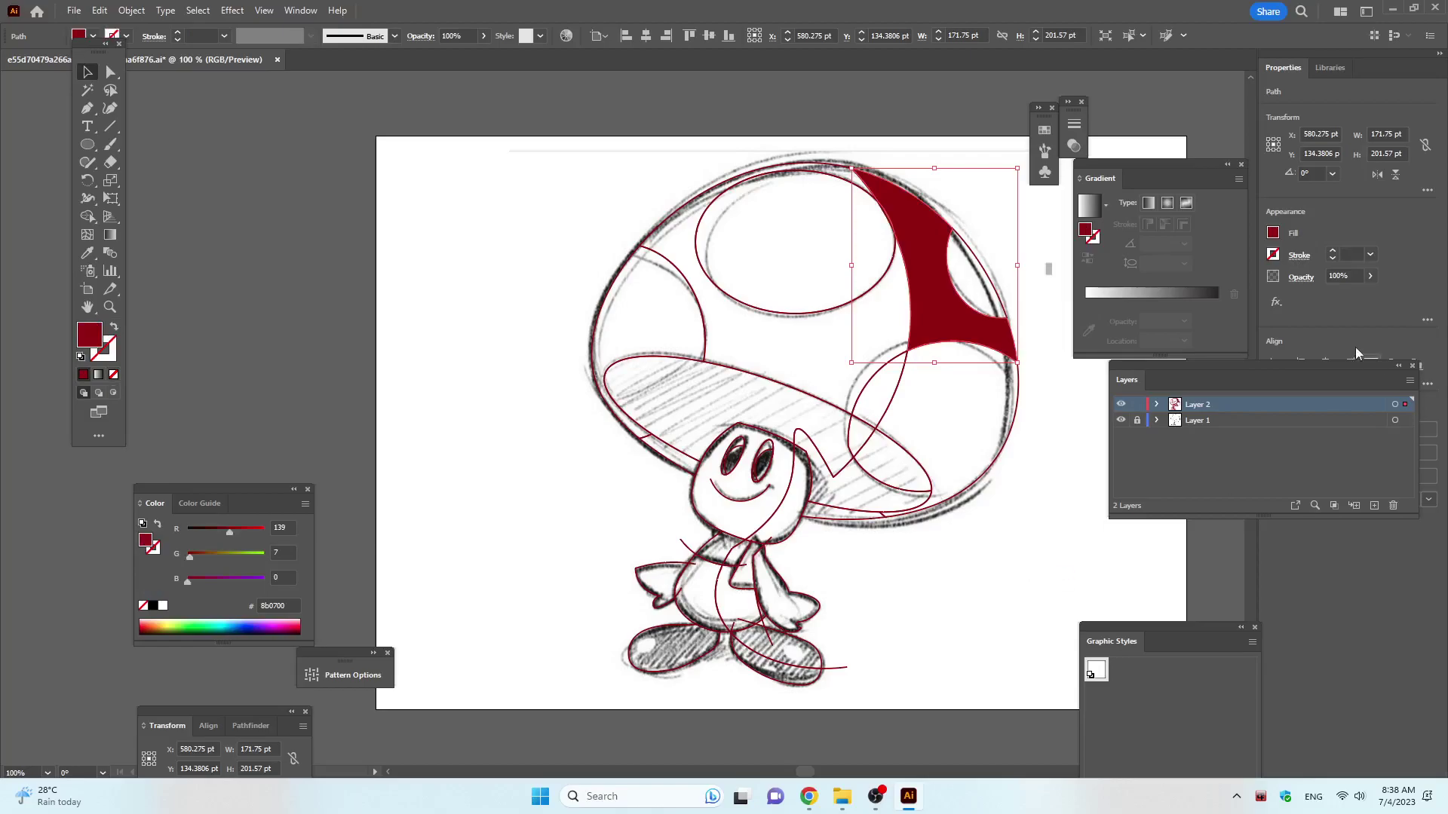
pyautogui.click(1210, 295)
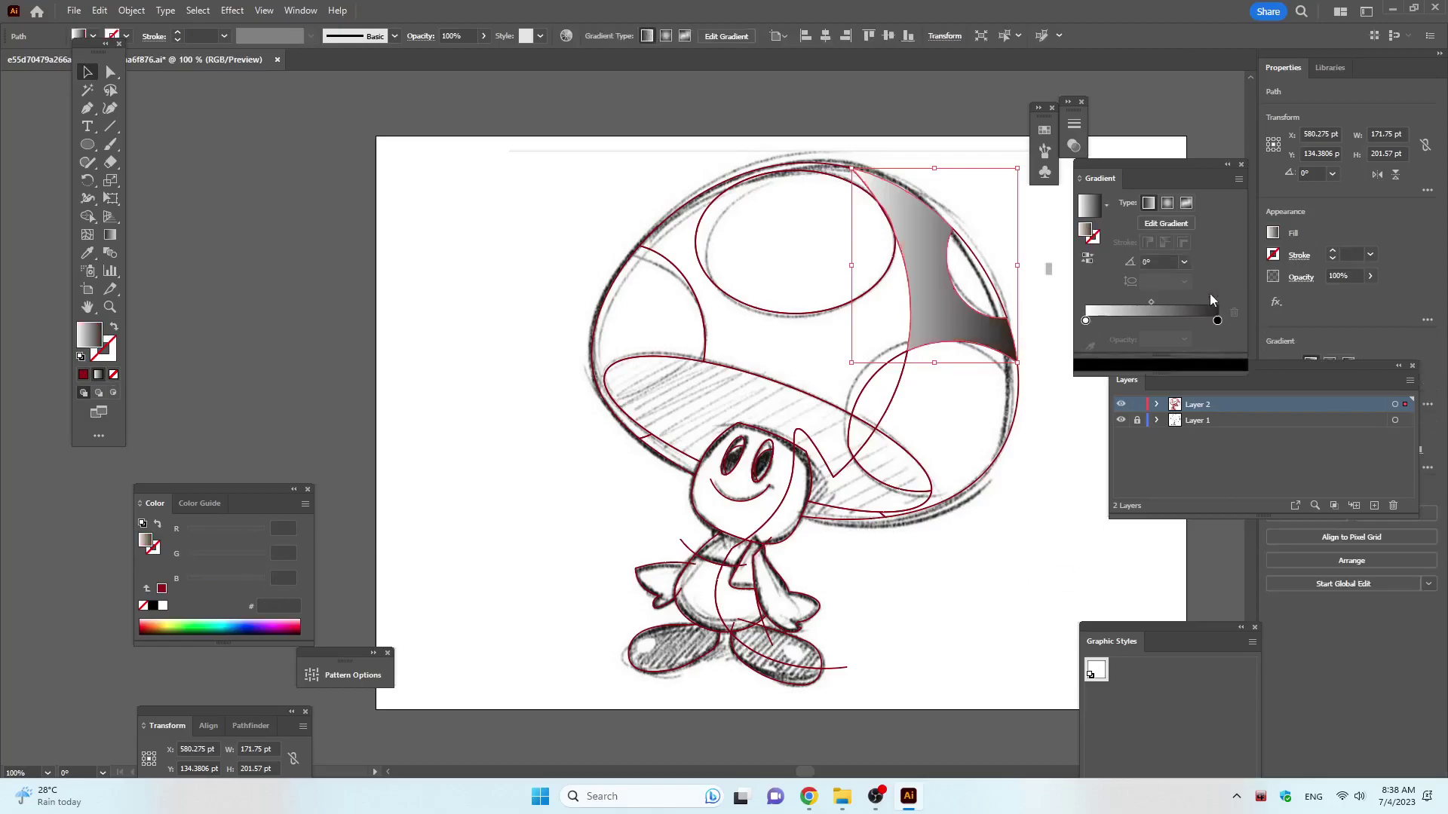
pyautogui.doubleClick(1086, 321)
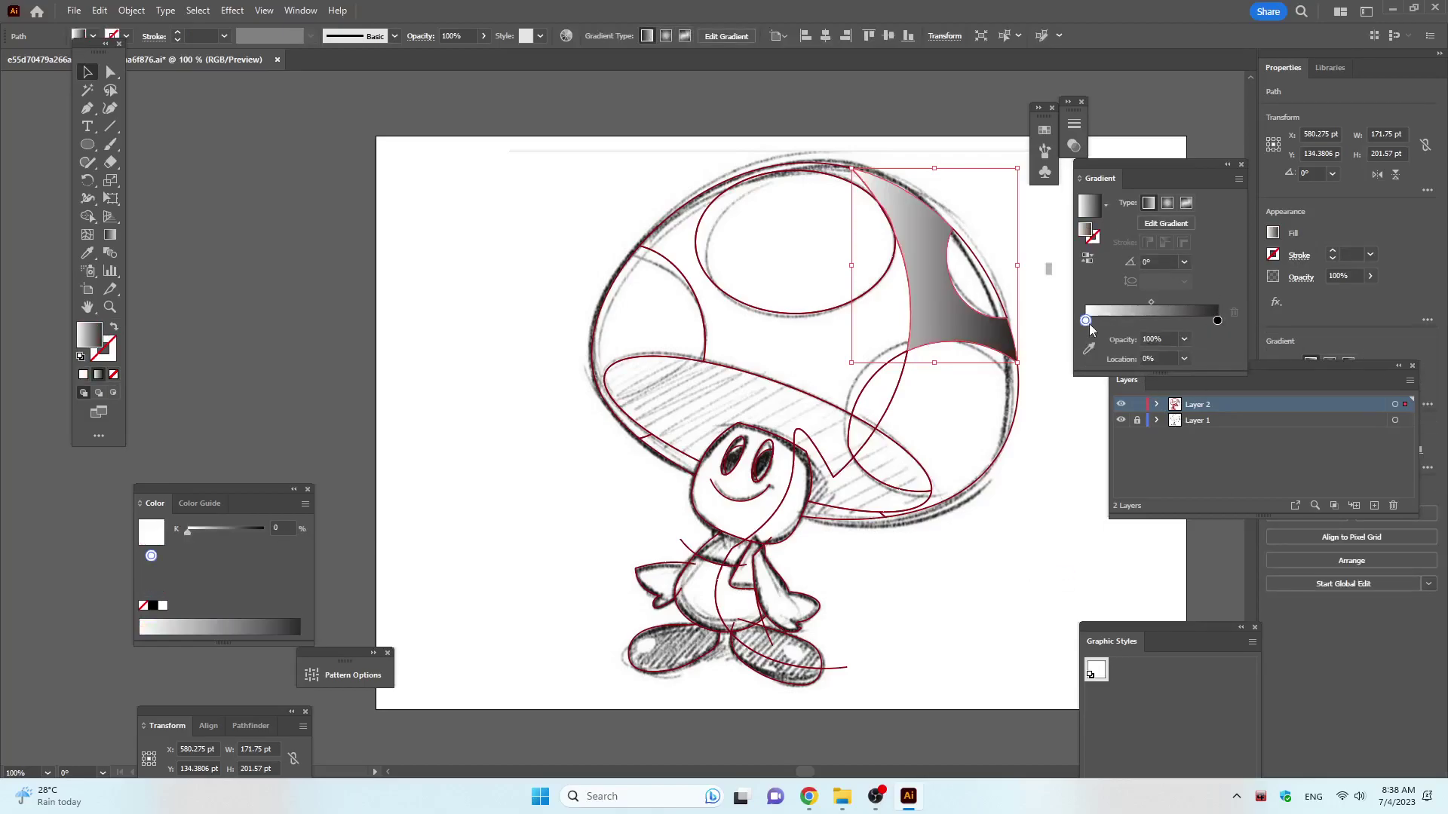
pyautogui.click(1216, 337)
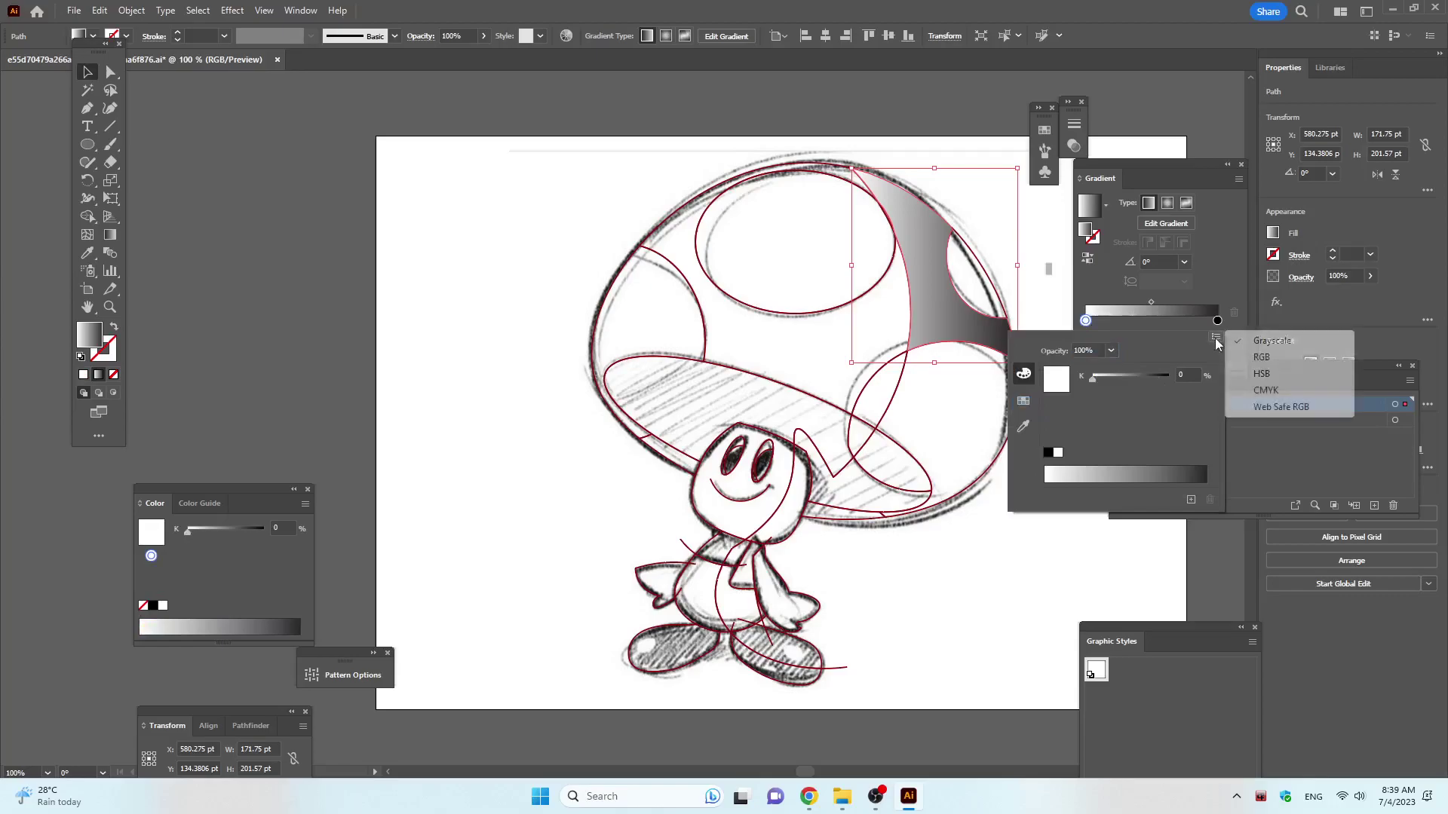
pyautogui.click(1274, 354)
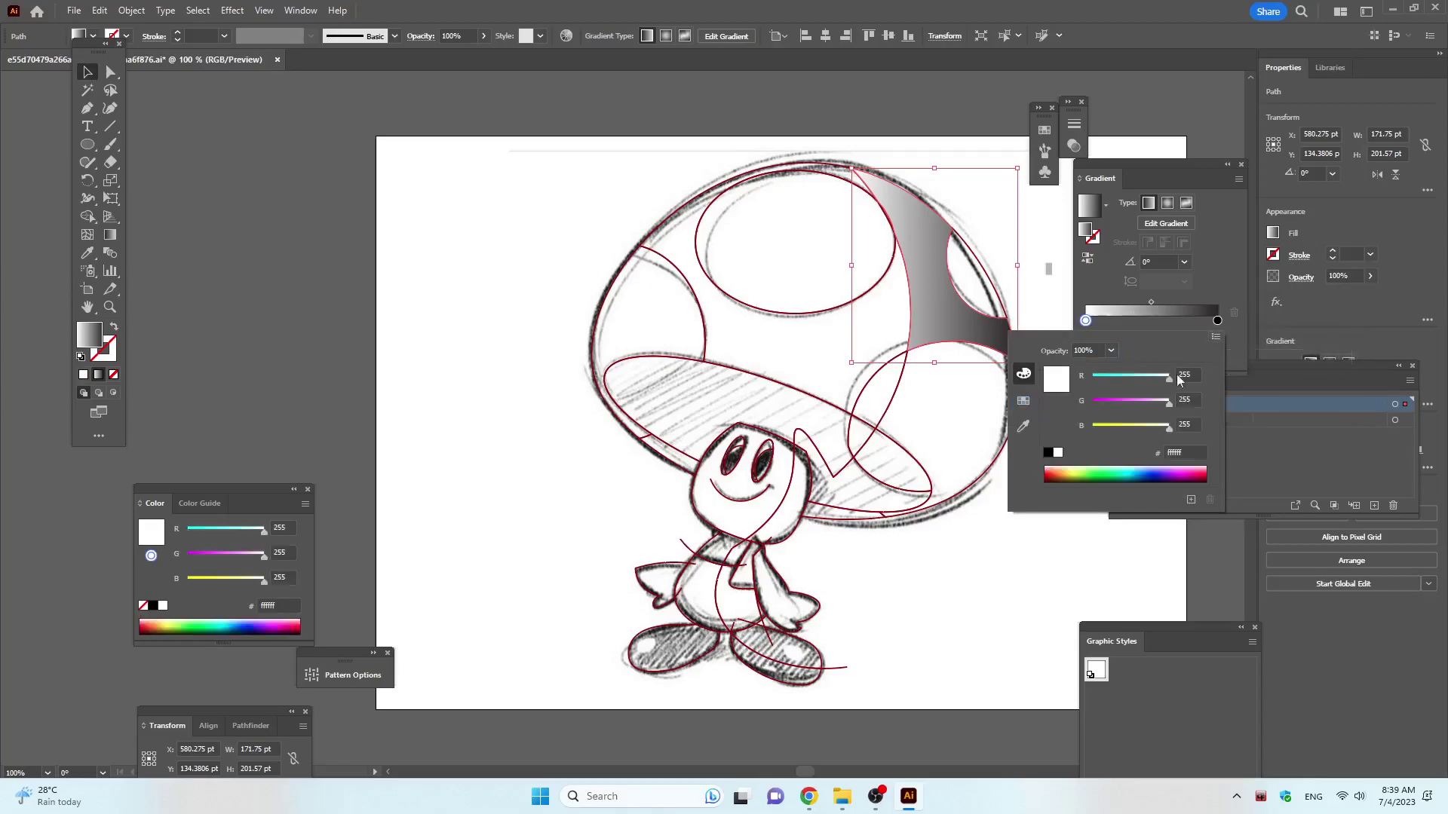
pyautogui.click(1058, 471)
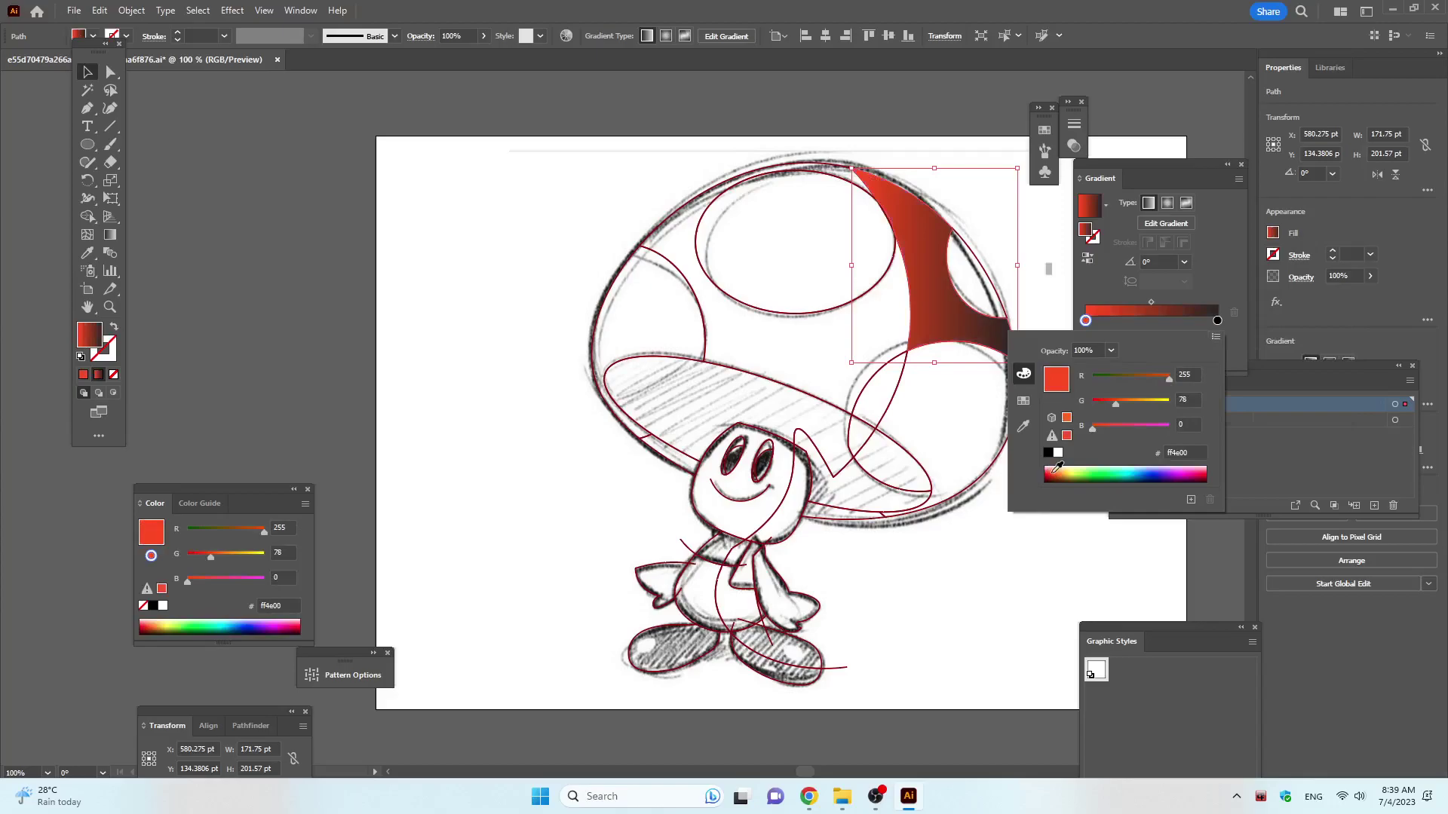
# Set the gradient's end stop to pure bright red ff0000 in RGB.
pyautogui.doubleClick(1217, 321)
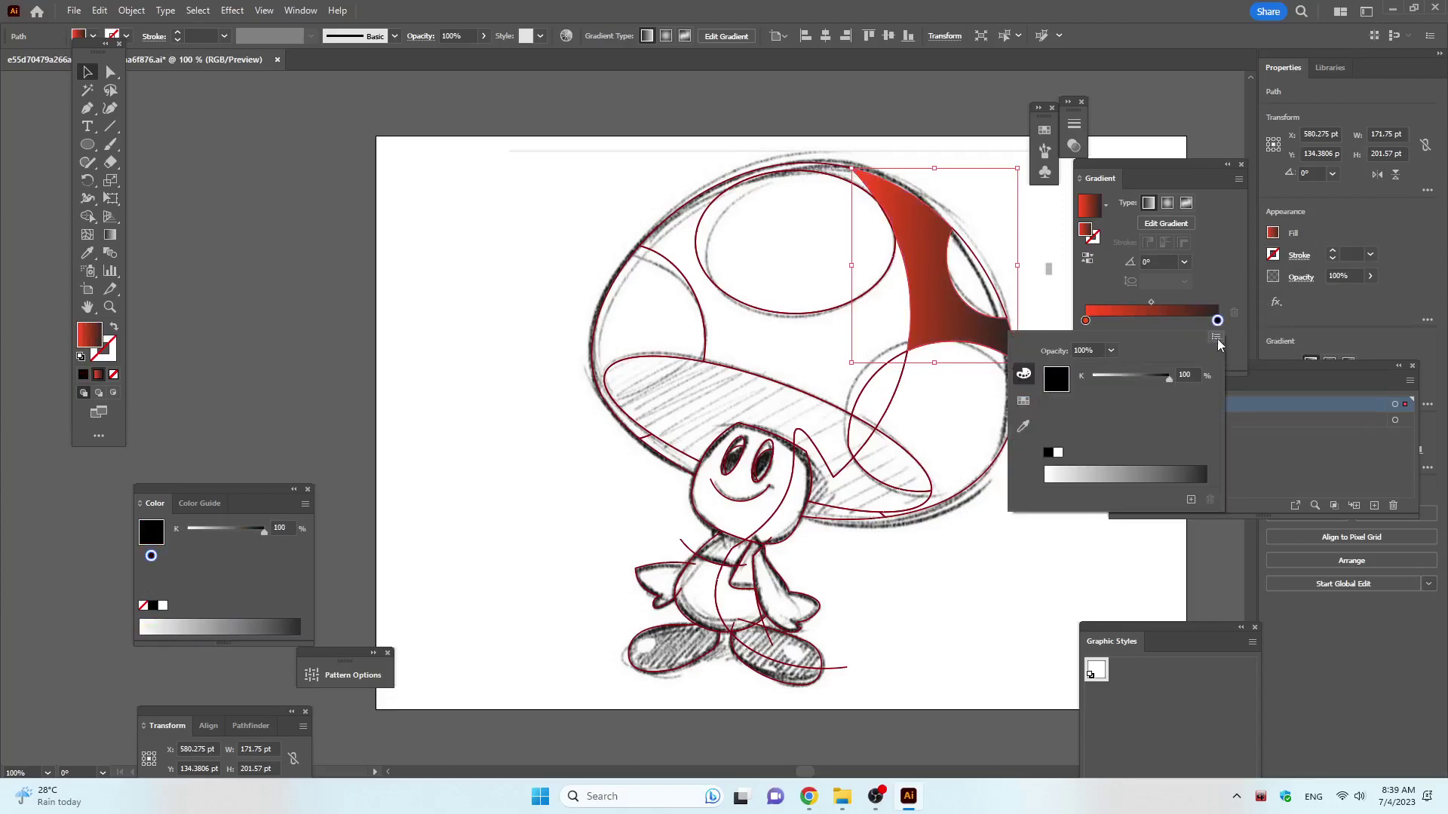
pyautogui.click(1216, 338)
pyautogui.click(1263, 358)
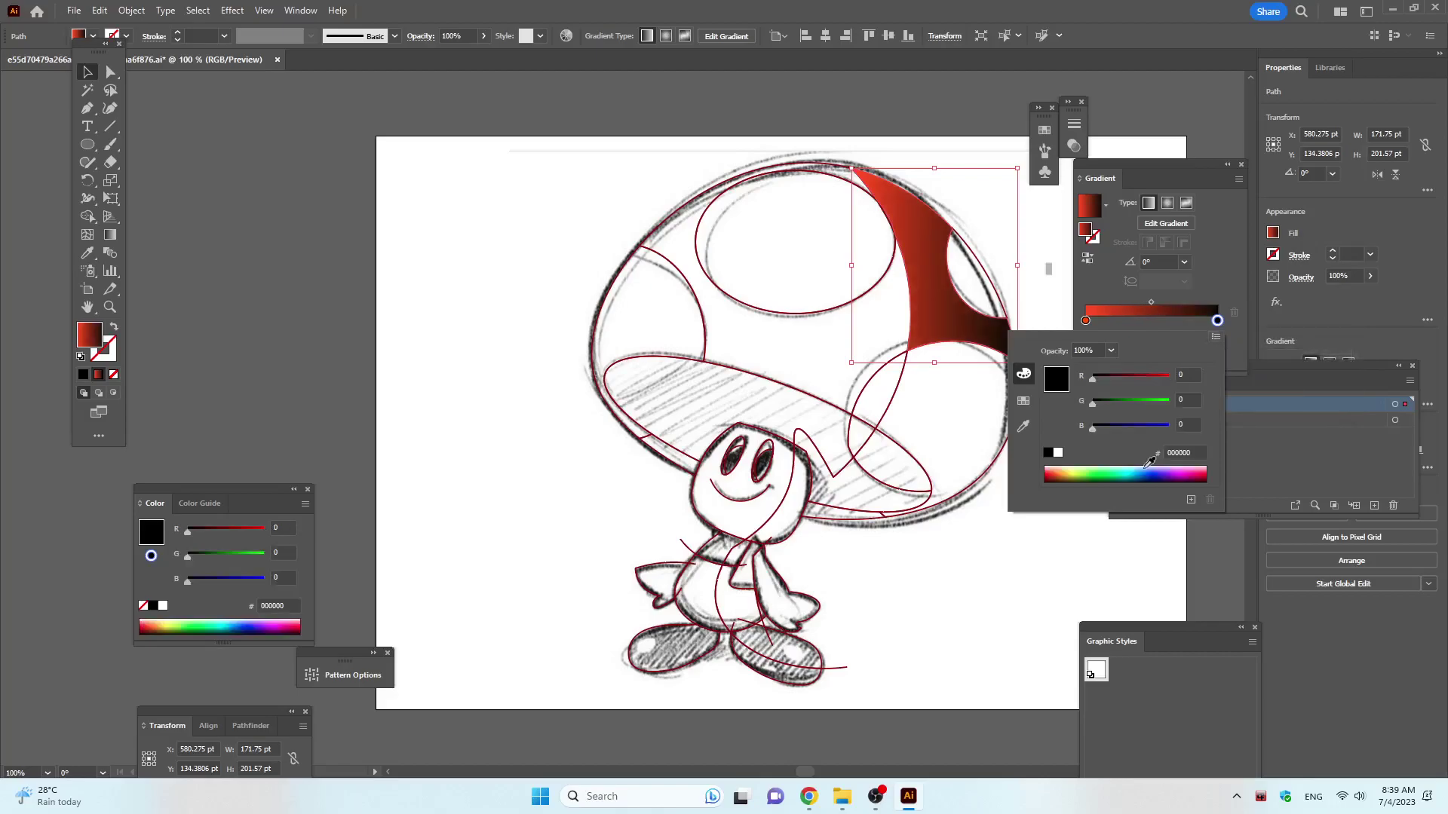
pyautogui.click(1157, 379)
pyautogui.moveTo(1159, 383); pyautogui.dragTo(1181, 402)
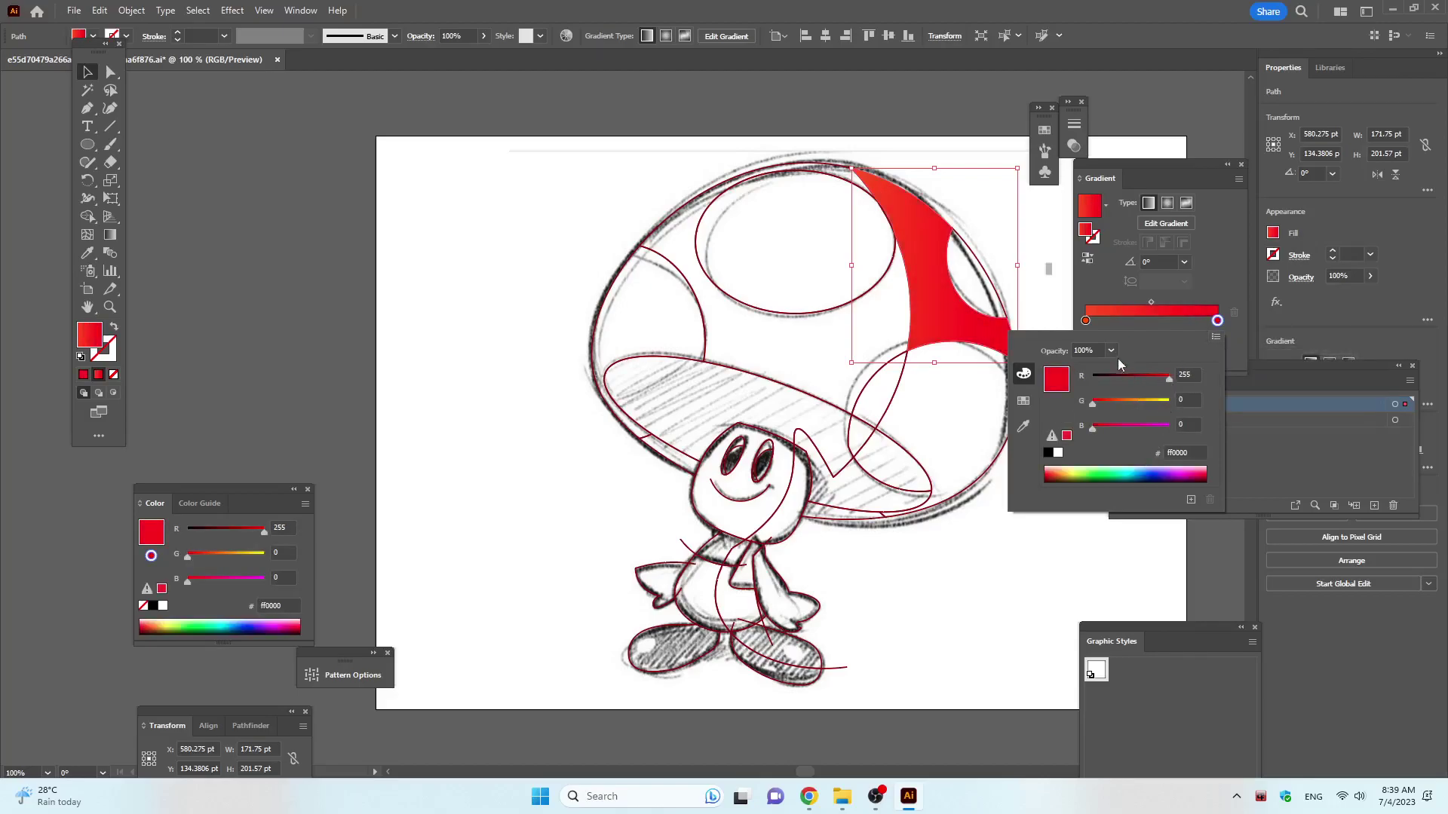
# Darken the gradient's start stop to deep red 941d00.
pyautogui.click(1085, 322)
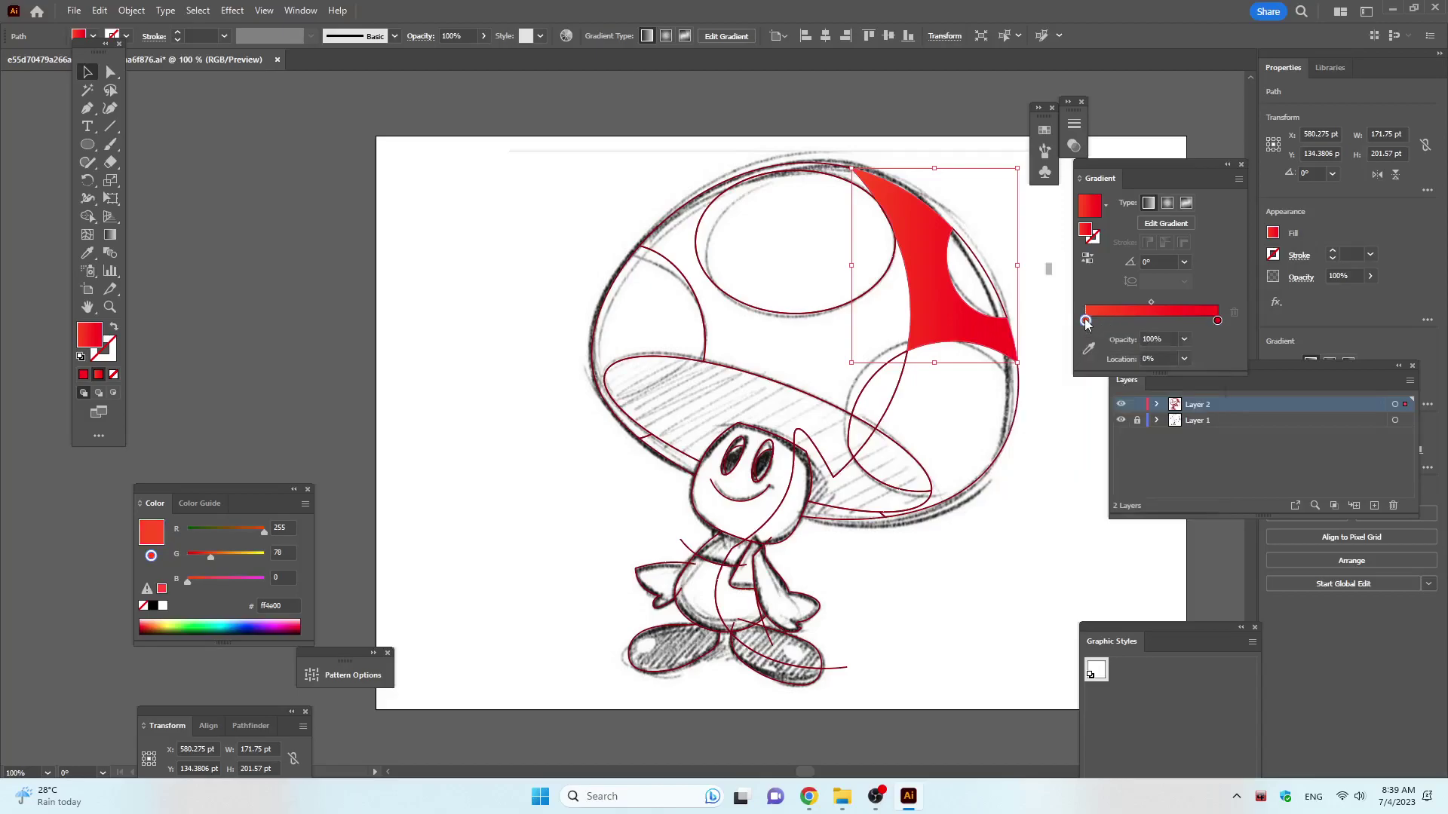
pyautogui.doubleClick(1086, 322)
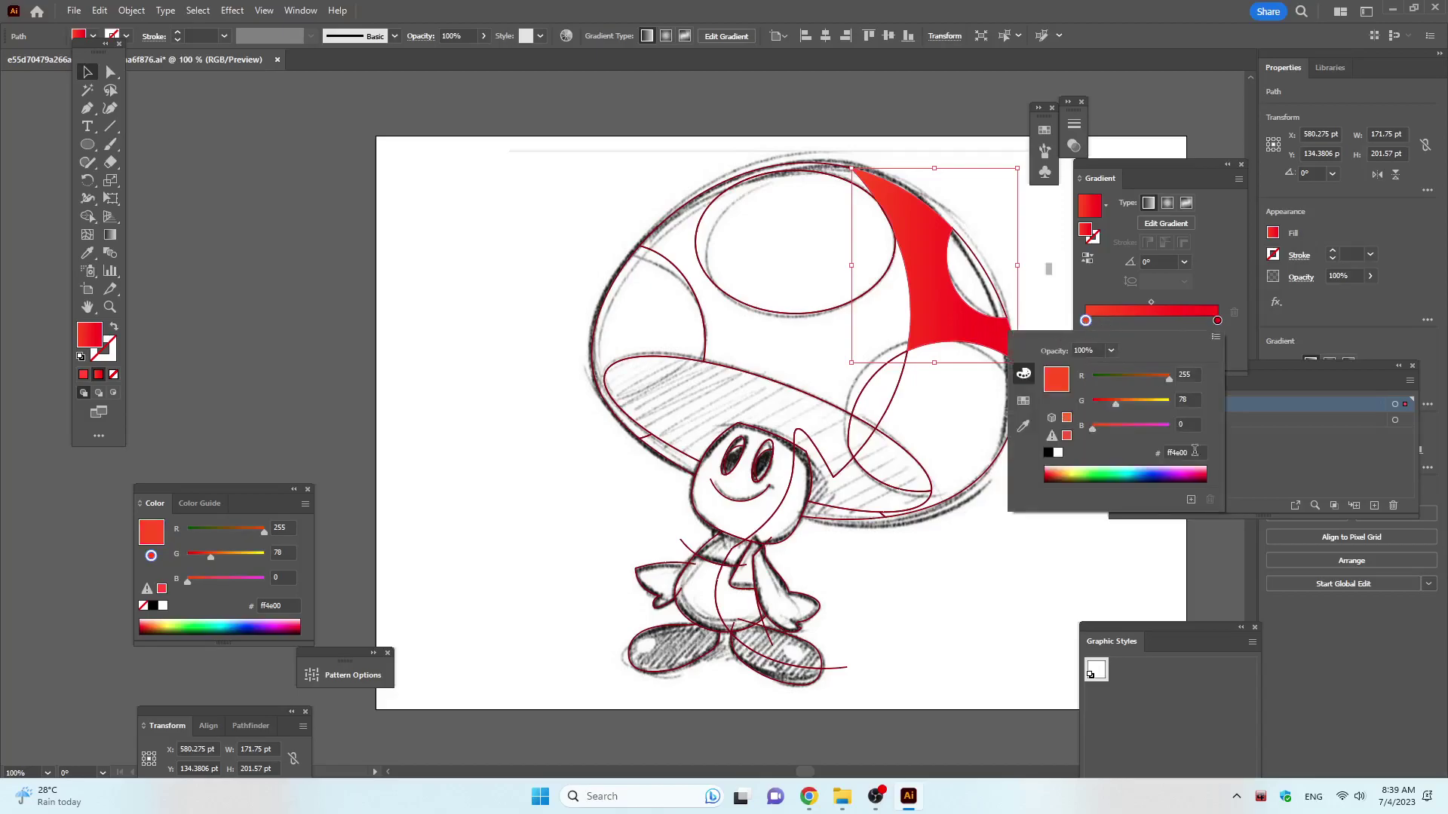
pyautogui.click(1054, 473)
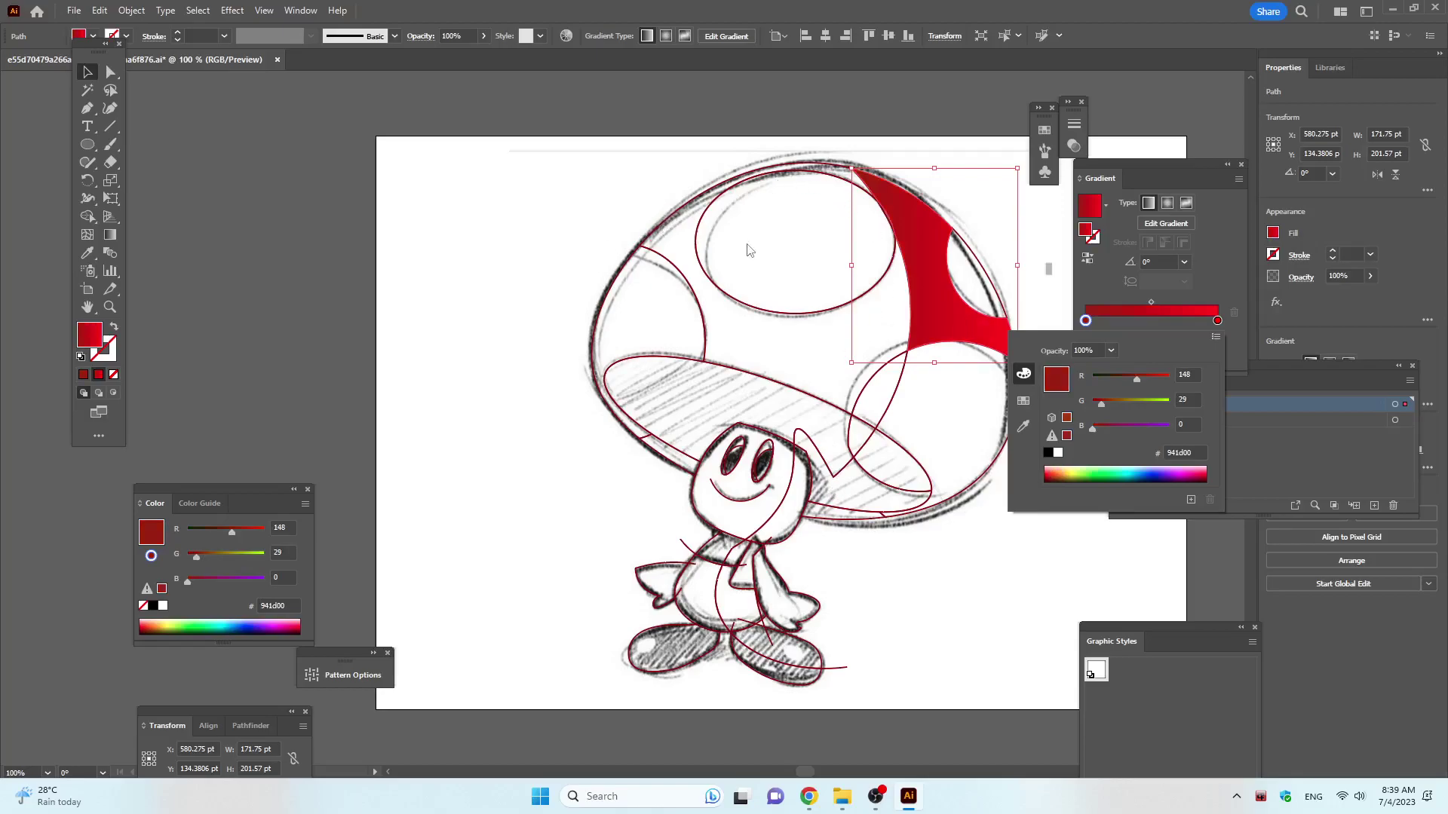
pyautogui.click(731, 212)
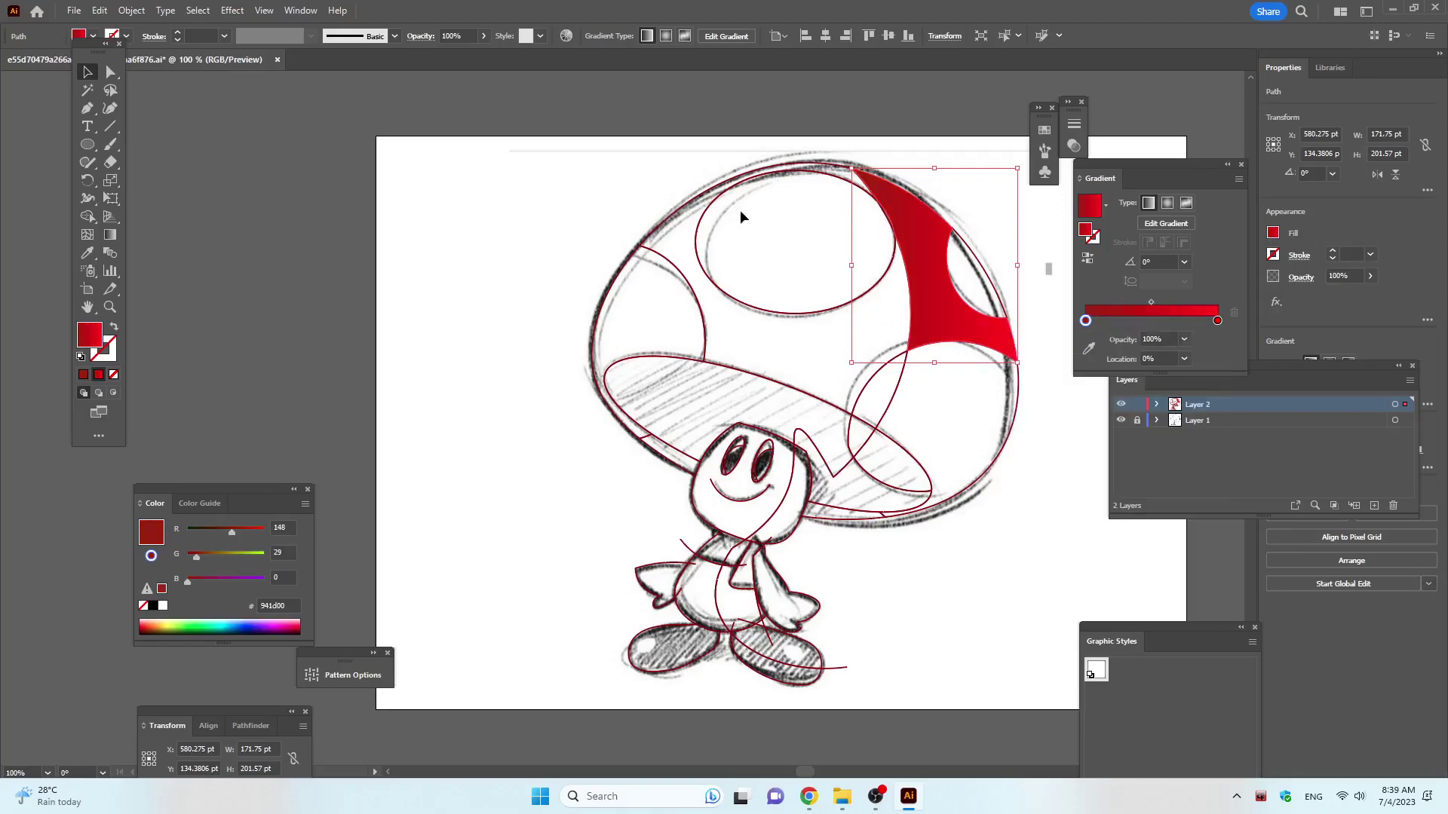
pyautogui.click(702, 202)
# Eyedropper the red gradient onto the main cap shape.
pyautogui.press('i')
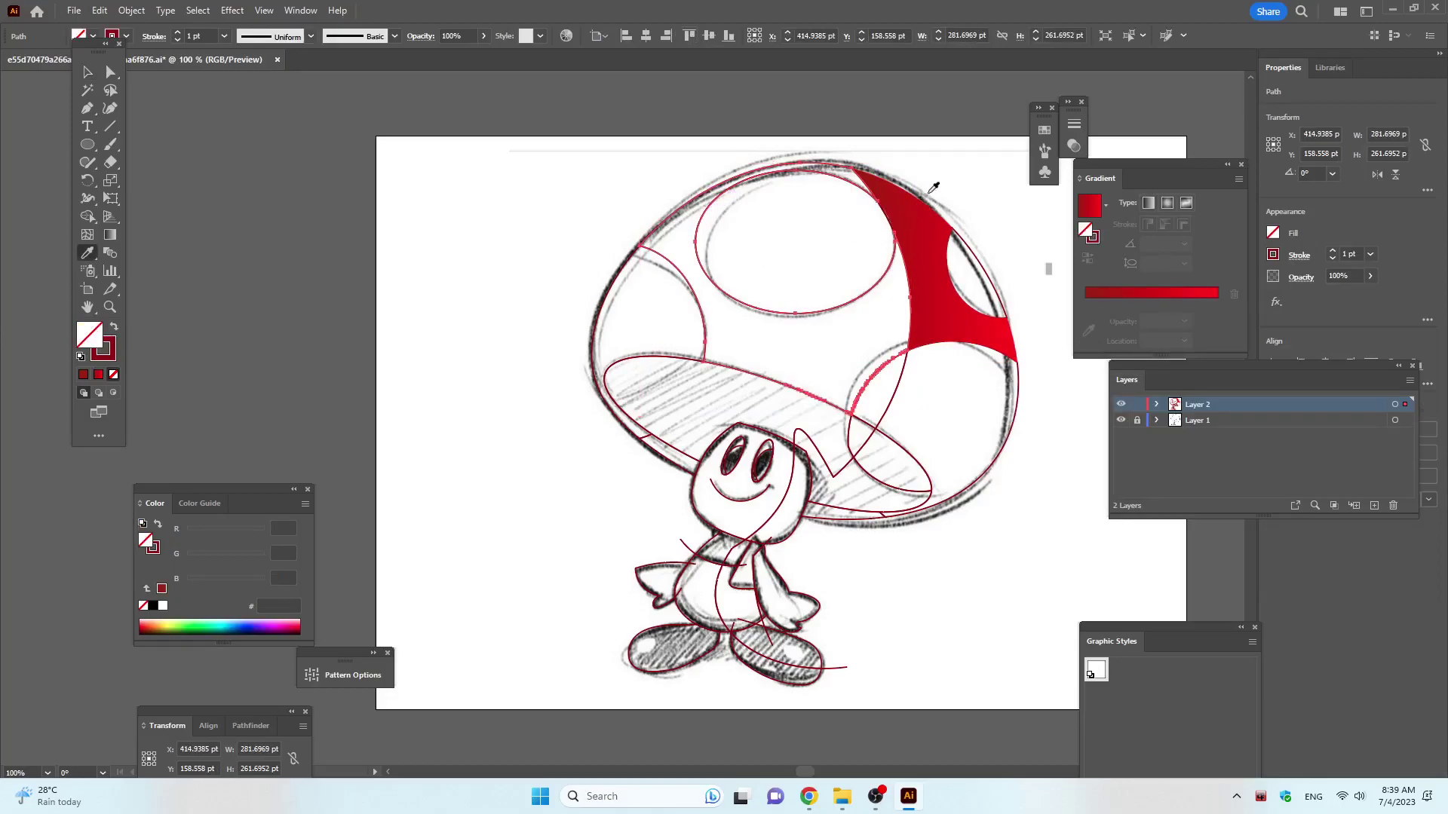
pyautogui.click(932, 239)
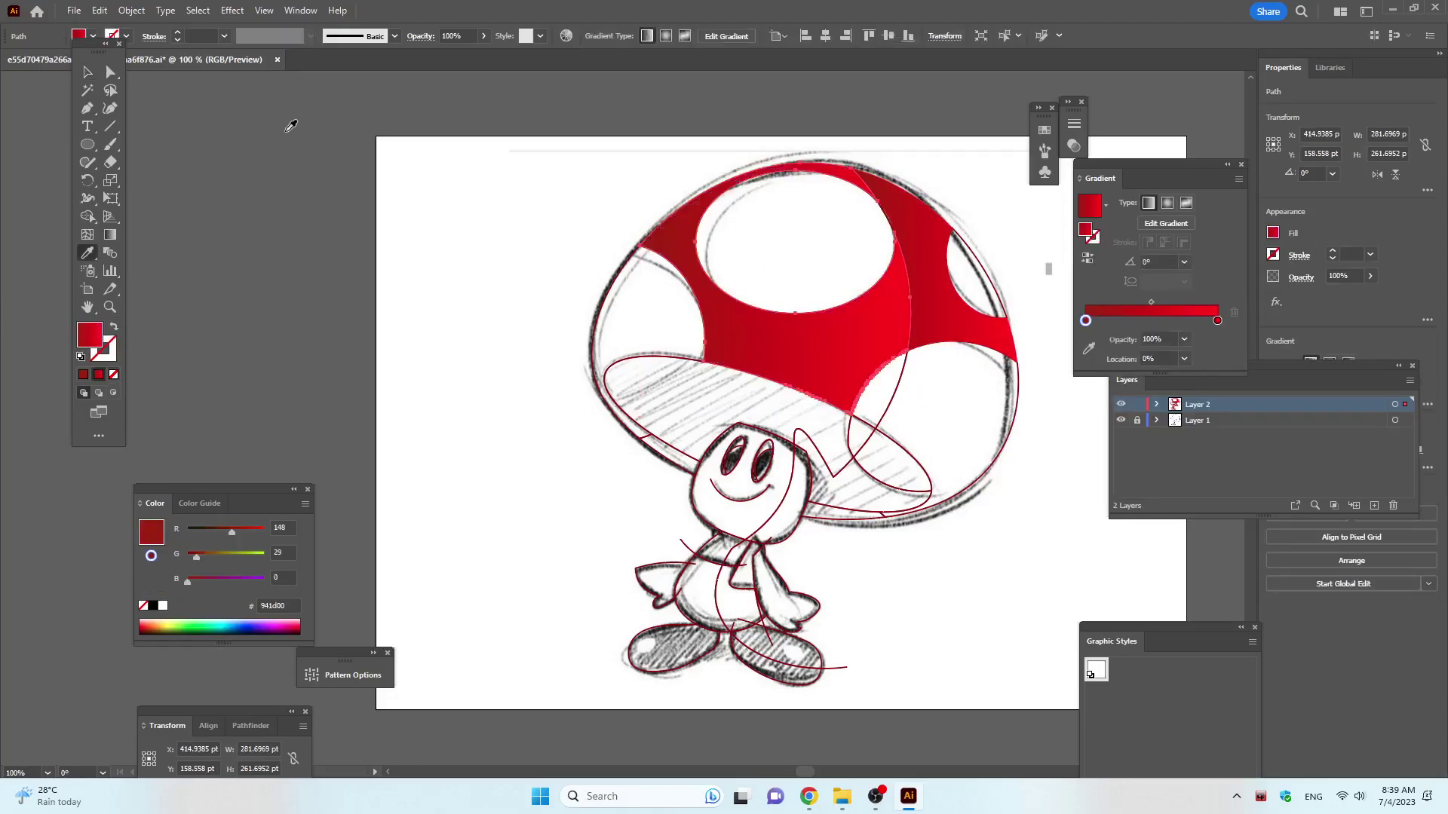
pyautogui.click(88, 72)
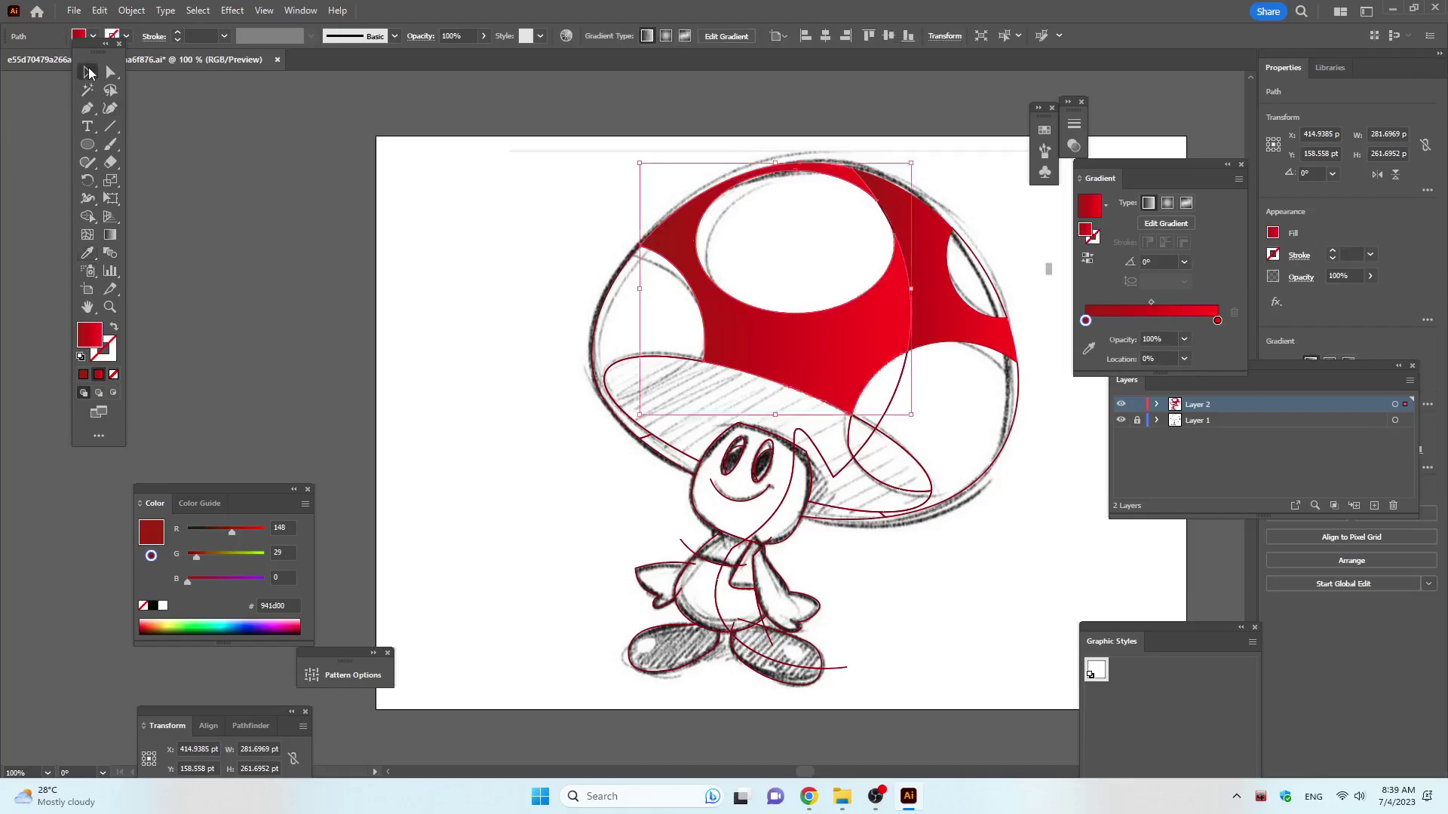
pyautogui.click(495, 233)
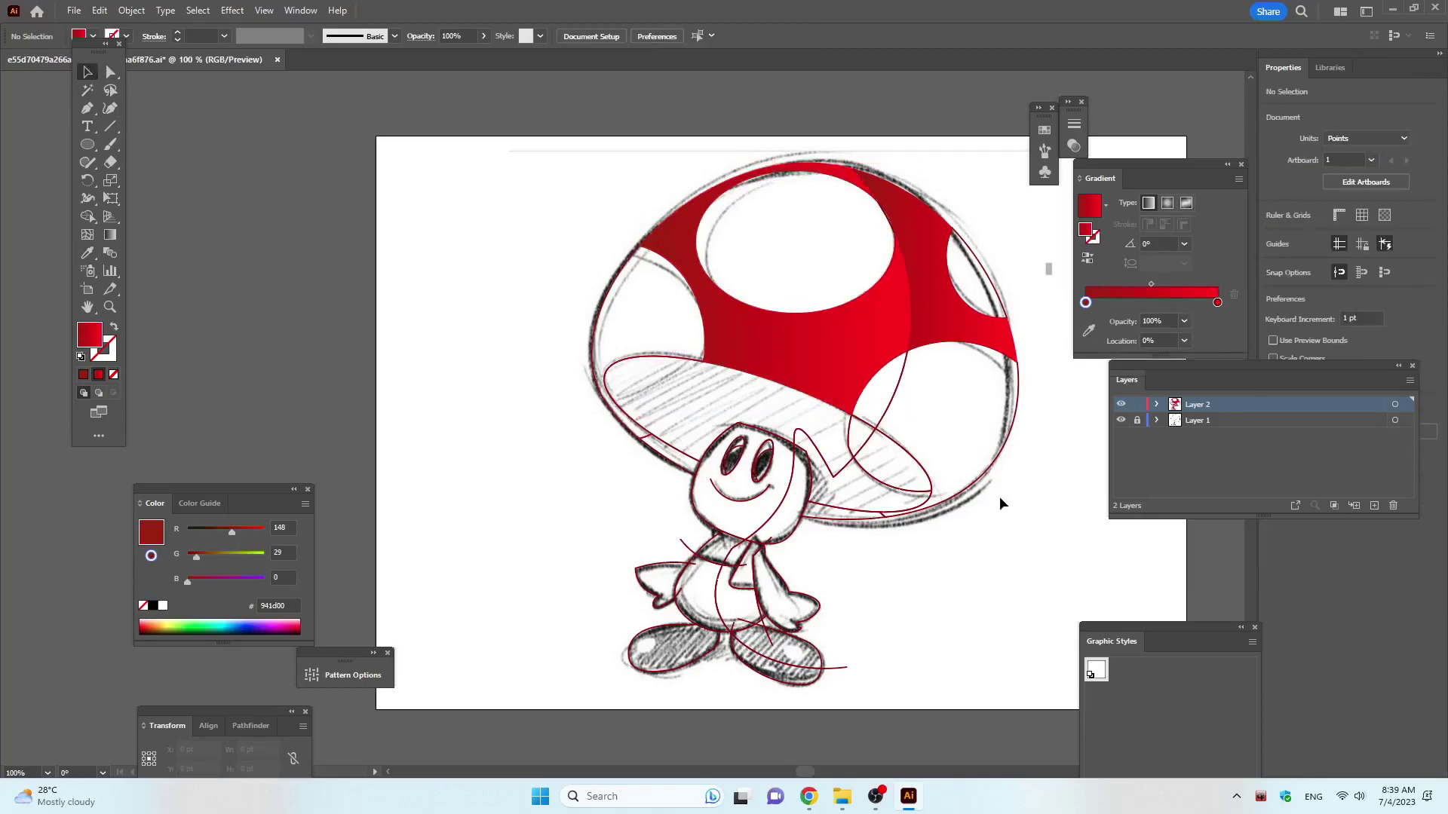
# Give the lower-right cap piece the red gradient at 71% opacity.
pyautogui.click(1006, 444)
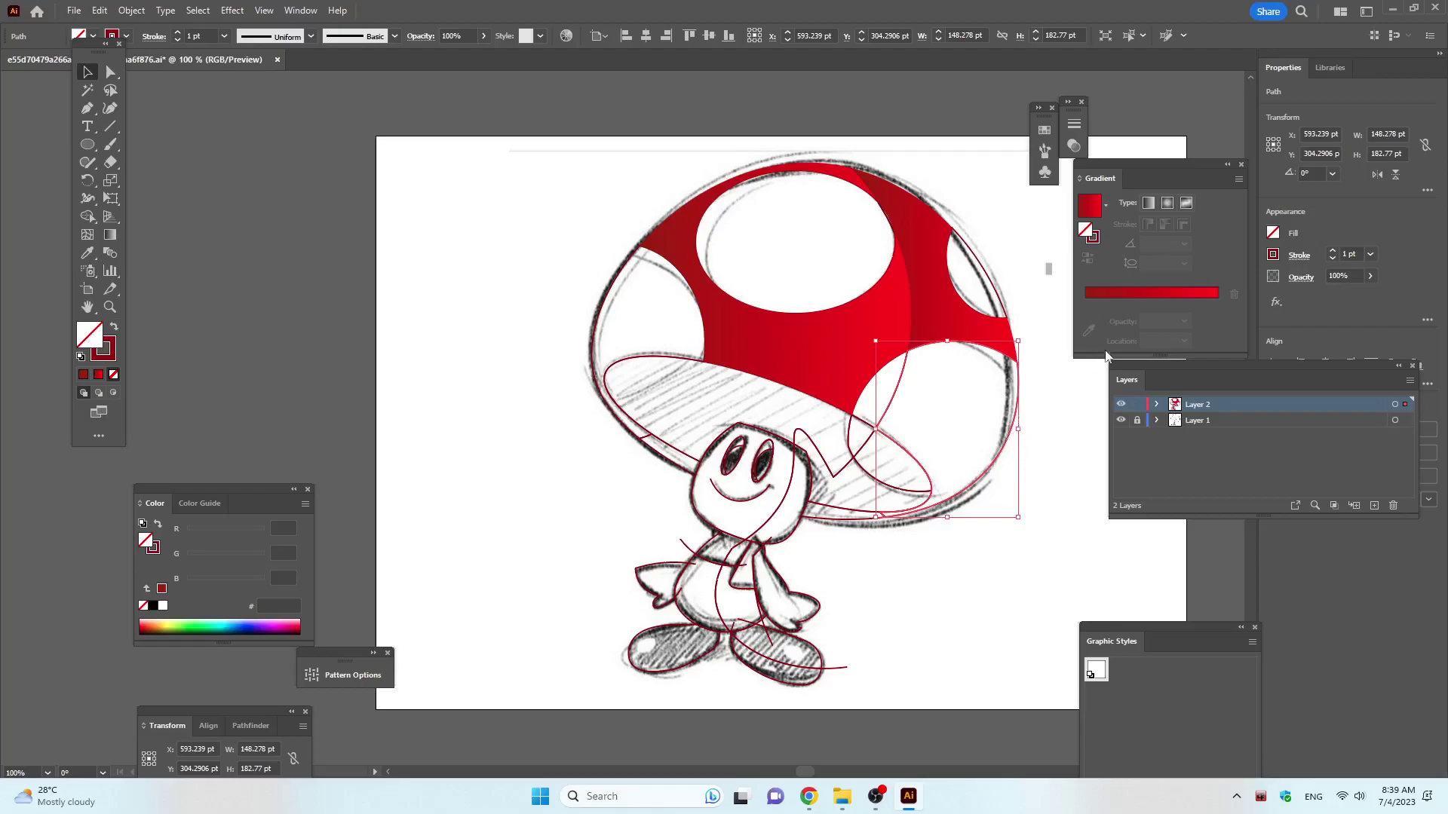
pyautogui.click(1149, 297)
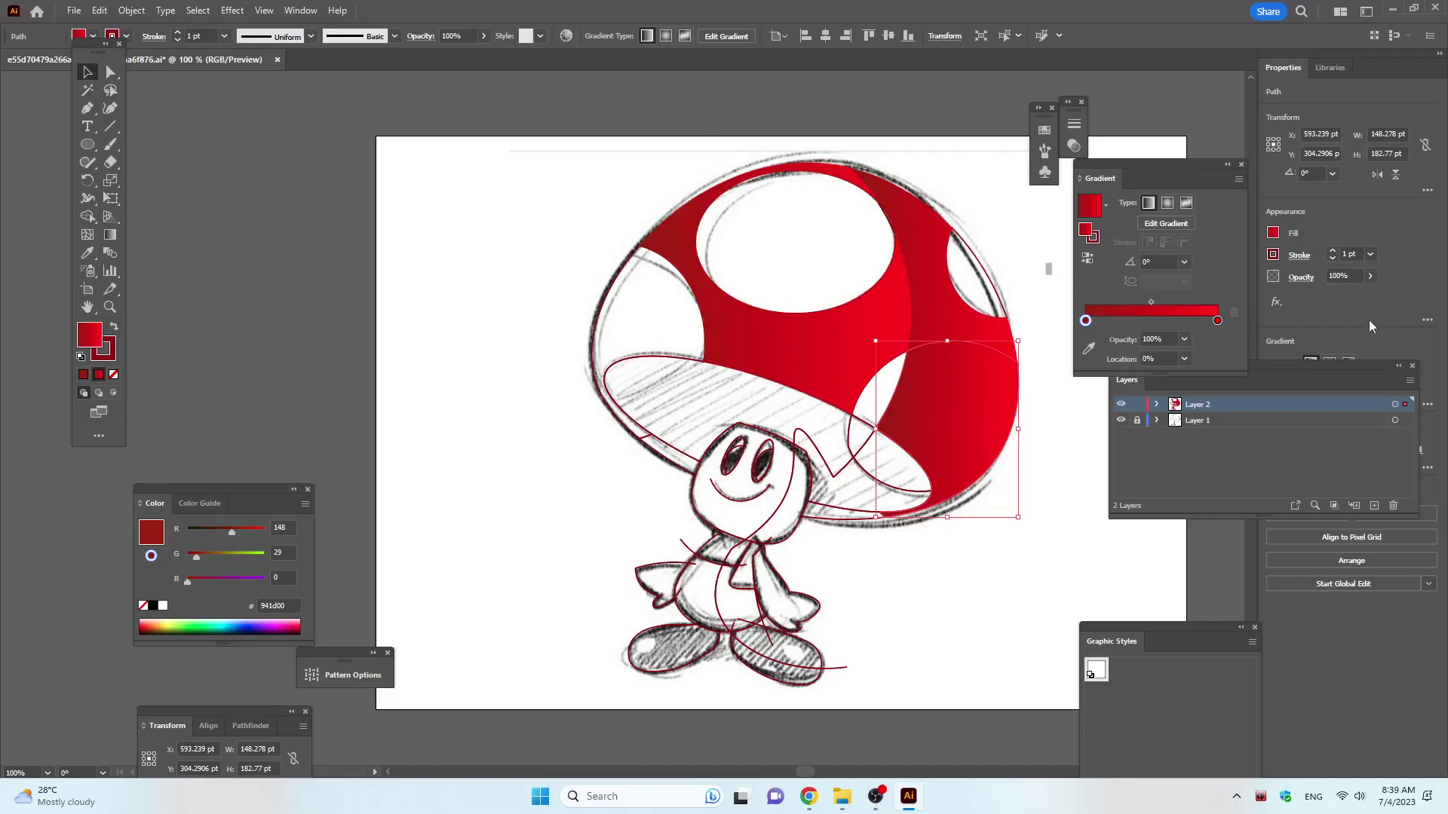
pyautogui.moveTo(1339, 297); pyautogui.dragTo(1360, 299)
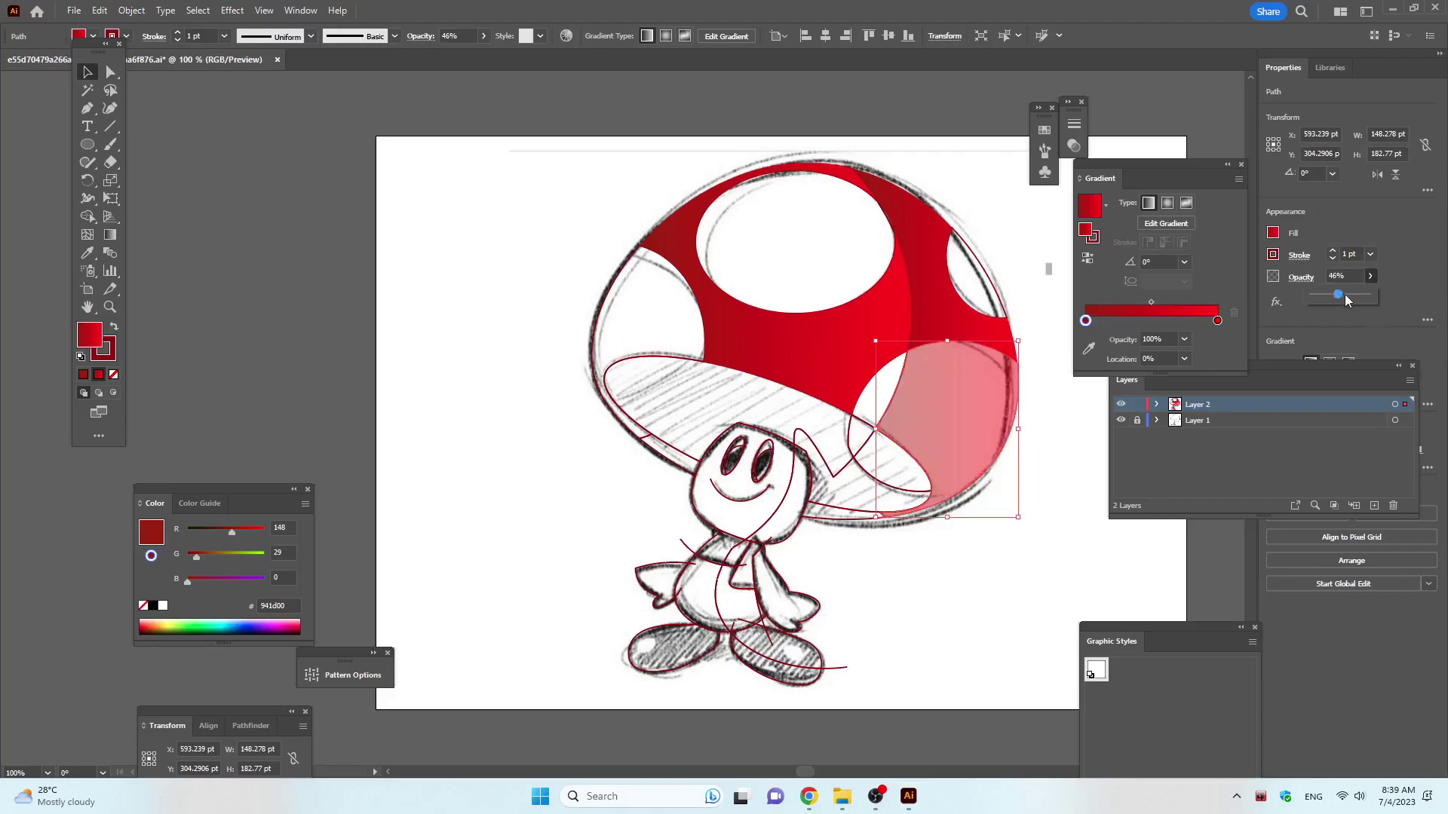
pyautogui.click(869, 393)
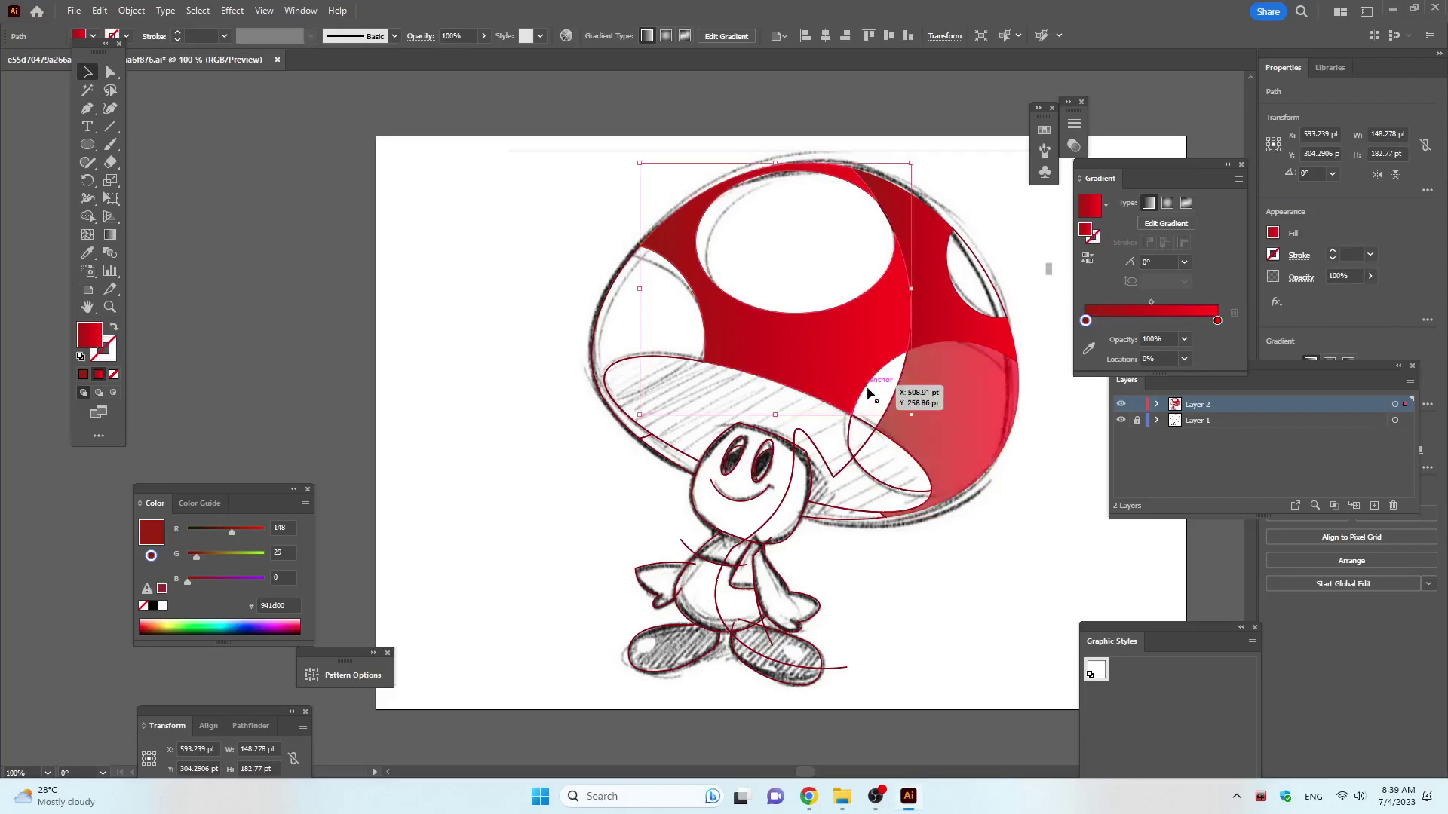
pyautogui.click(971, 379)
pyautogui.hotkey('ctrl', 'a')
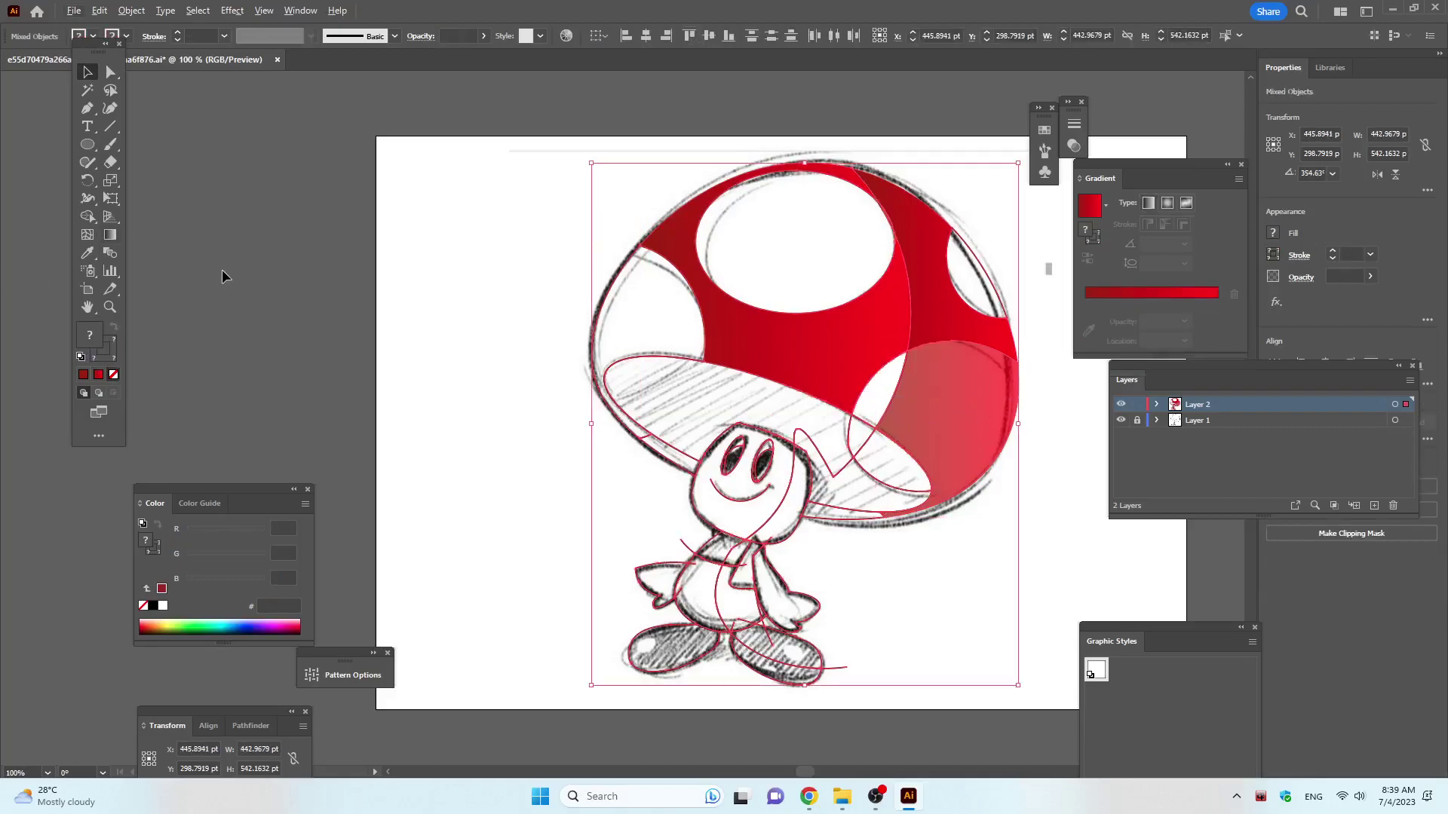
pyautogui.click(95, 218)
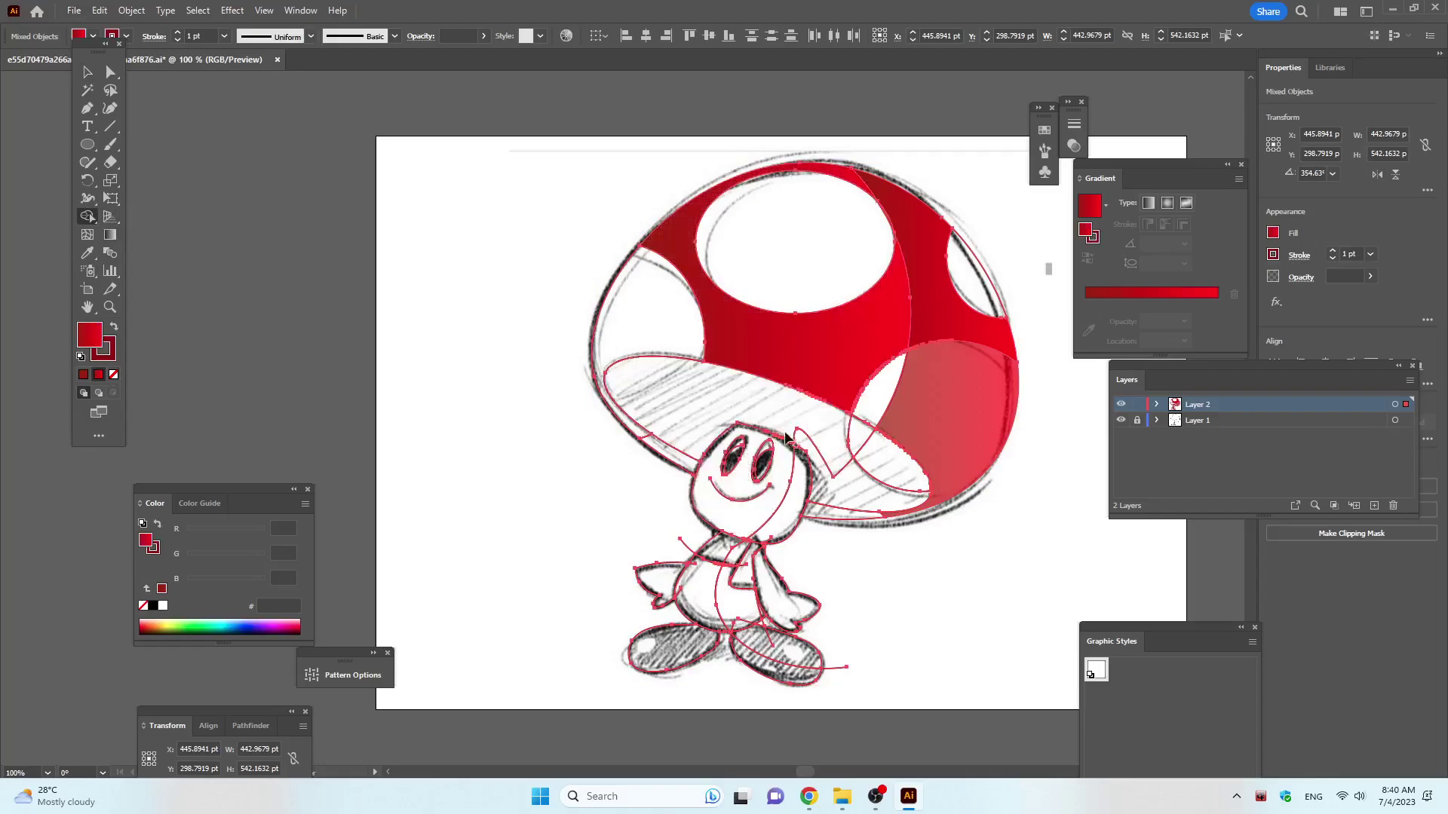
pyautogui.click(908, 399)
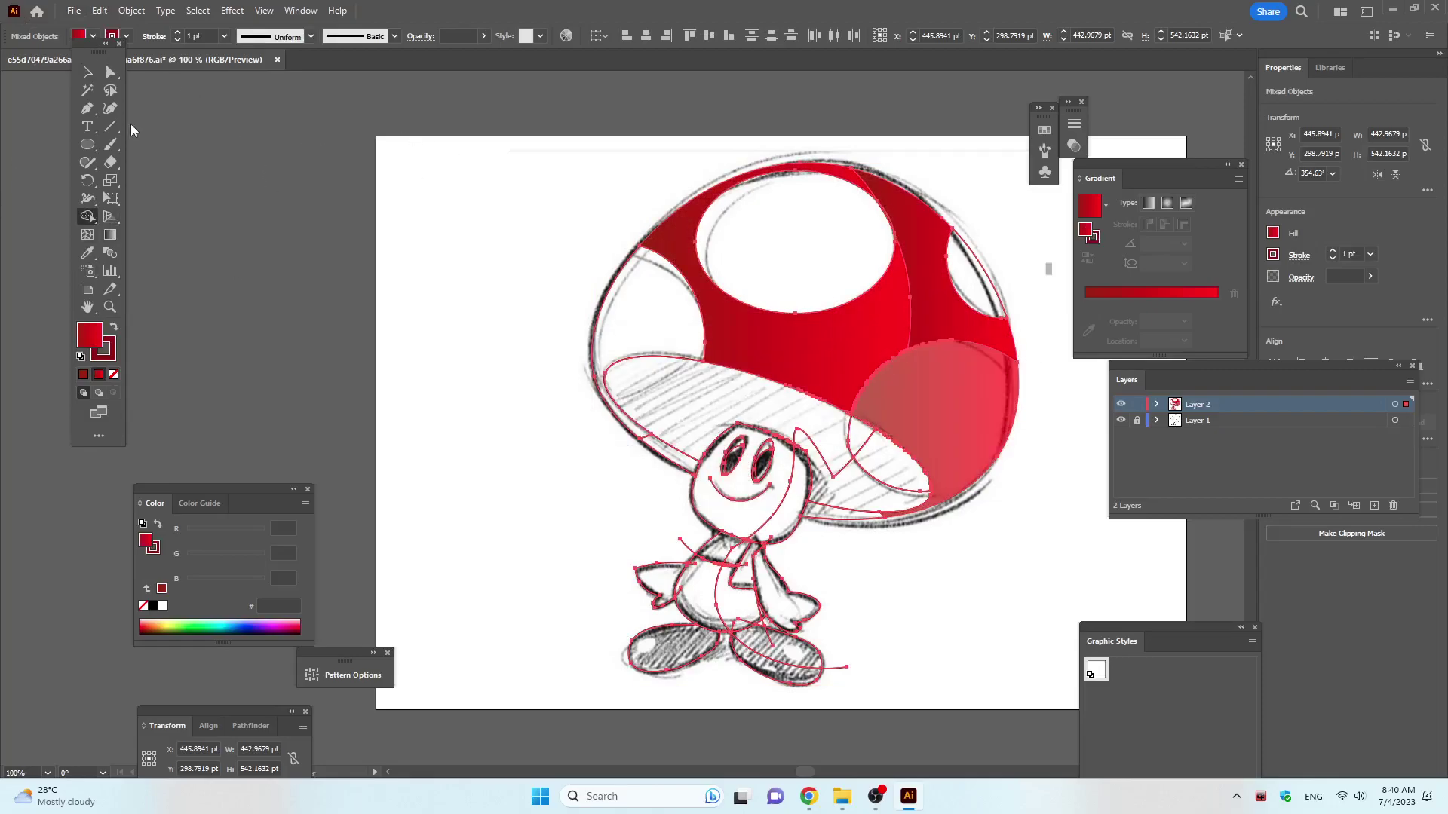
pyautogui.click(88, 71)
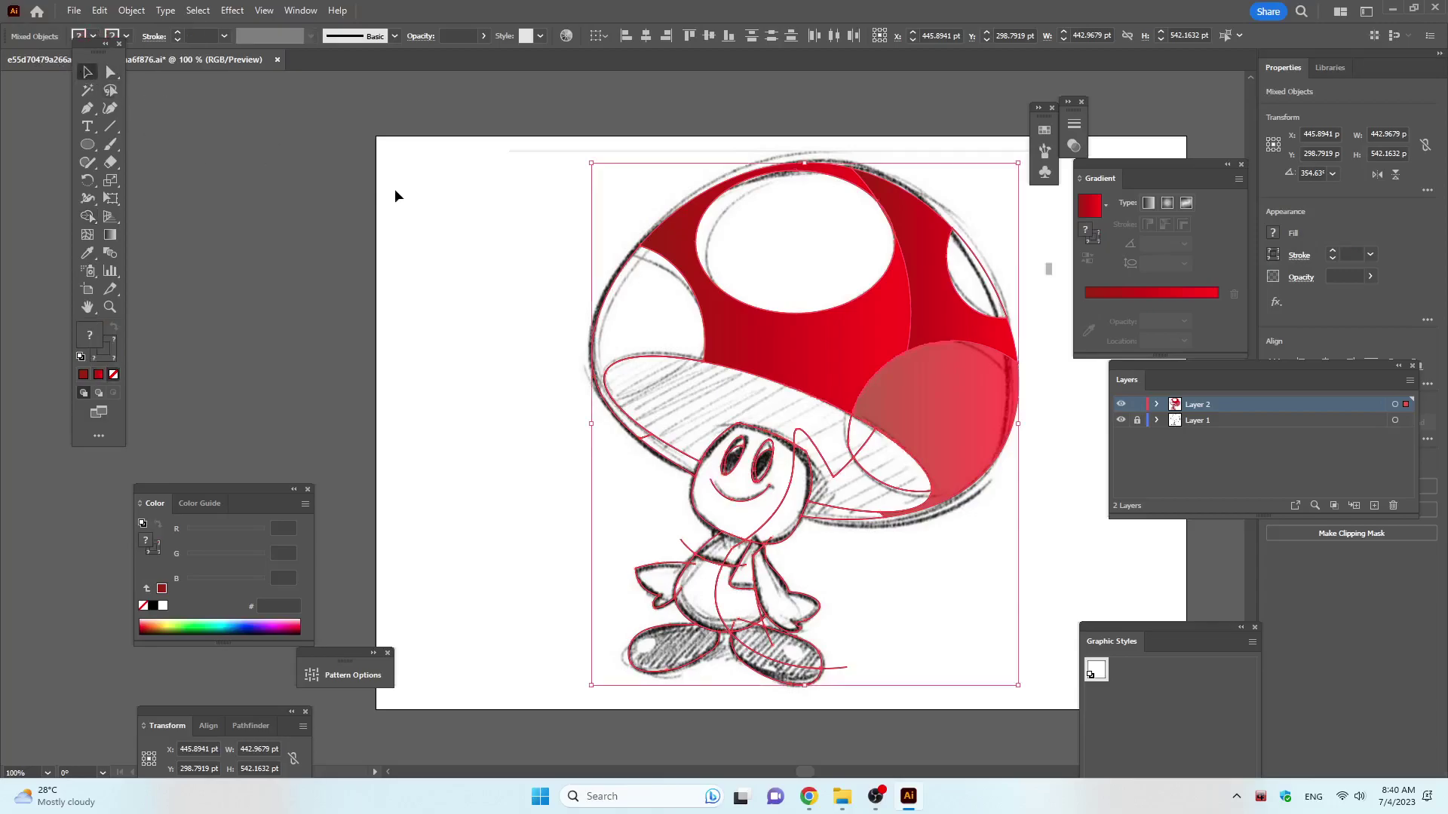
pyautogui.click(392, 189)
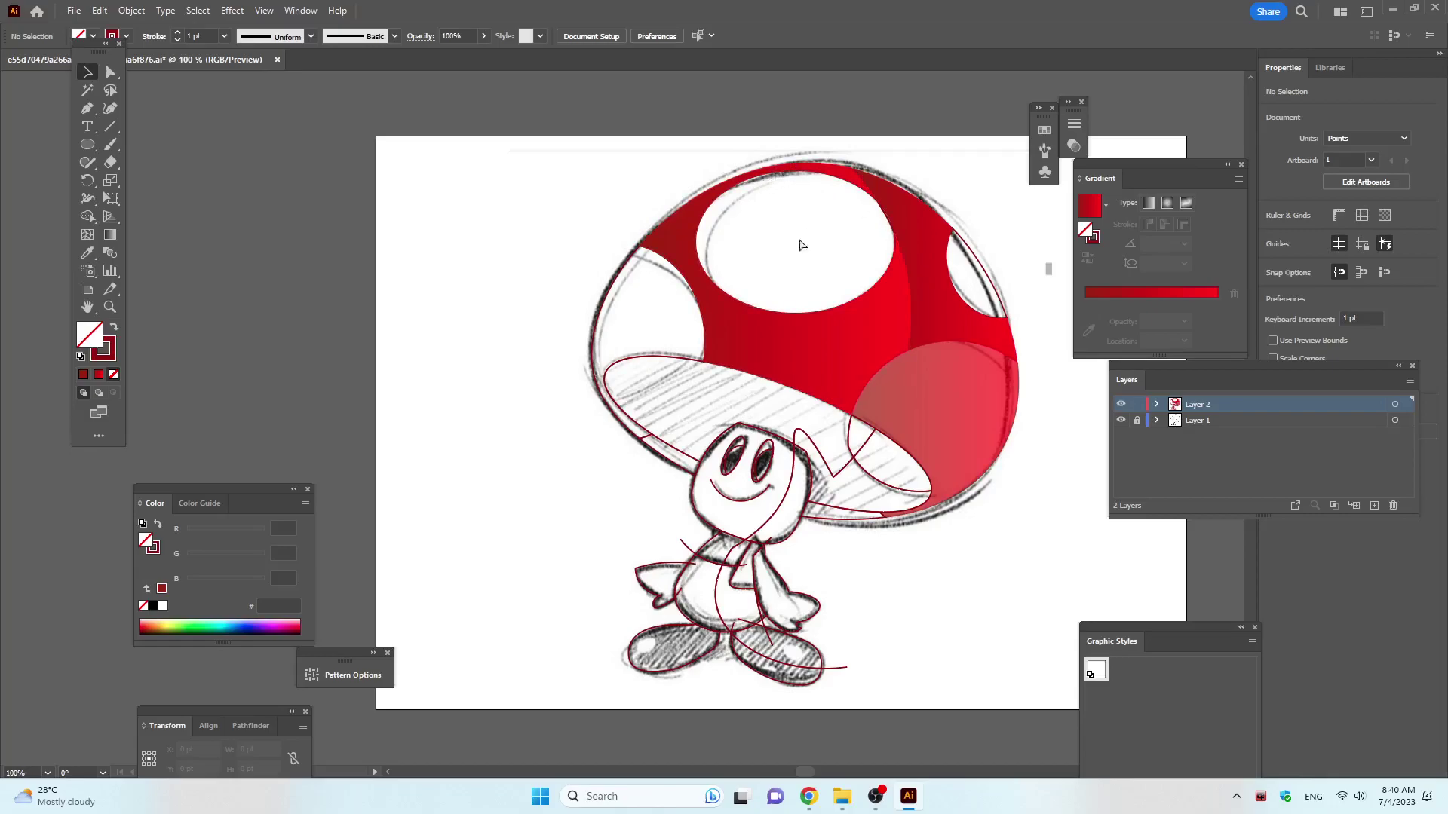
pyautogui.hotkey('ctrl', 'a')
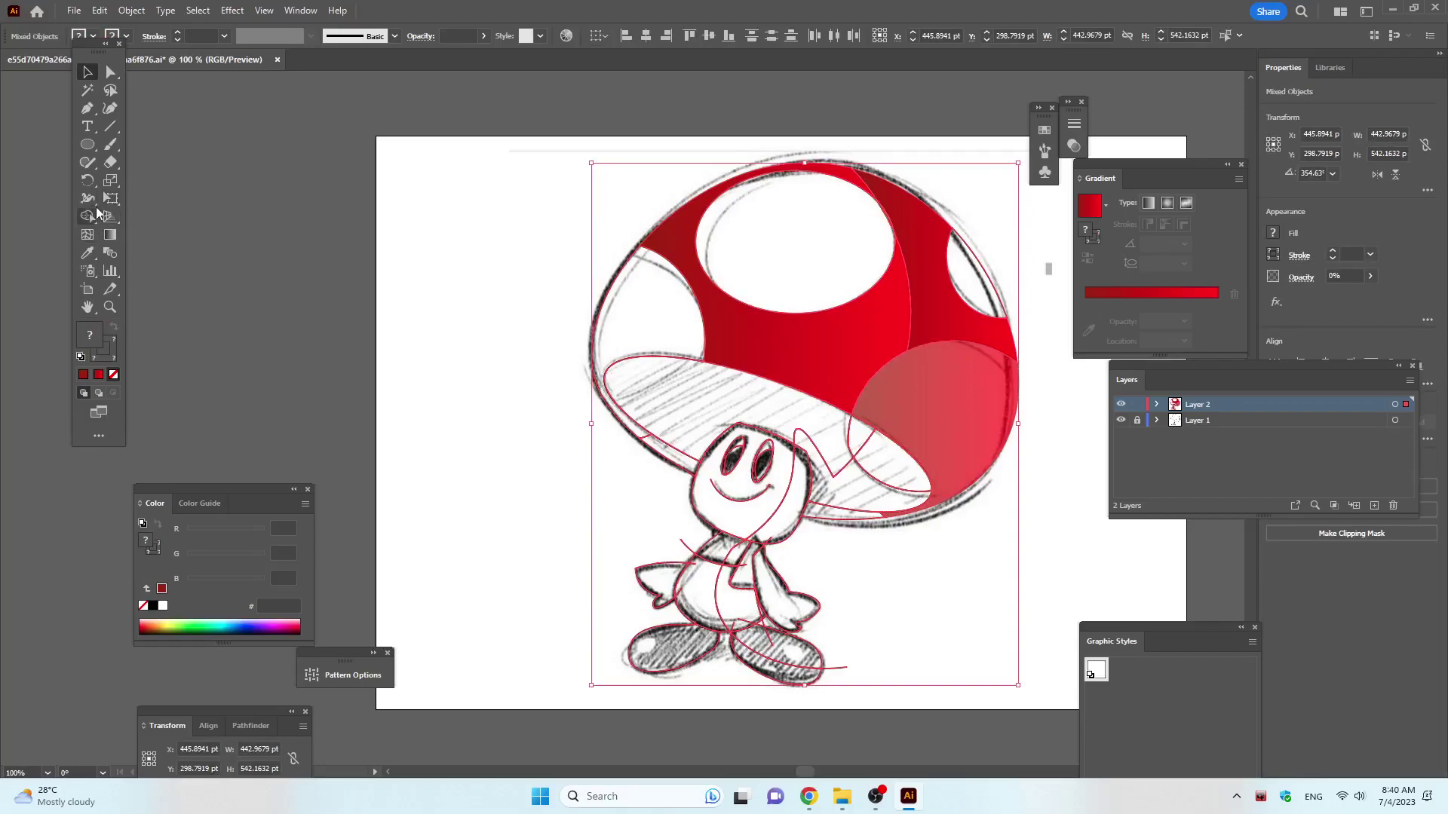
pyautogui.click(87, 218)
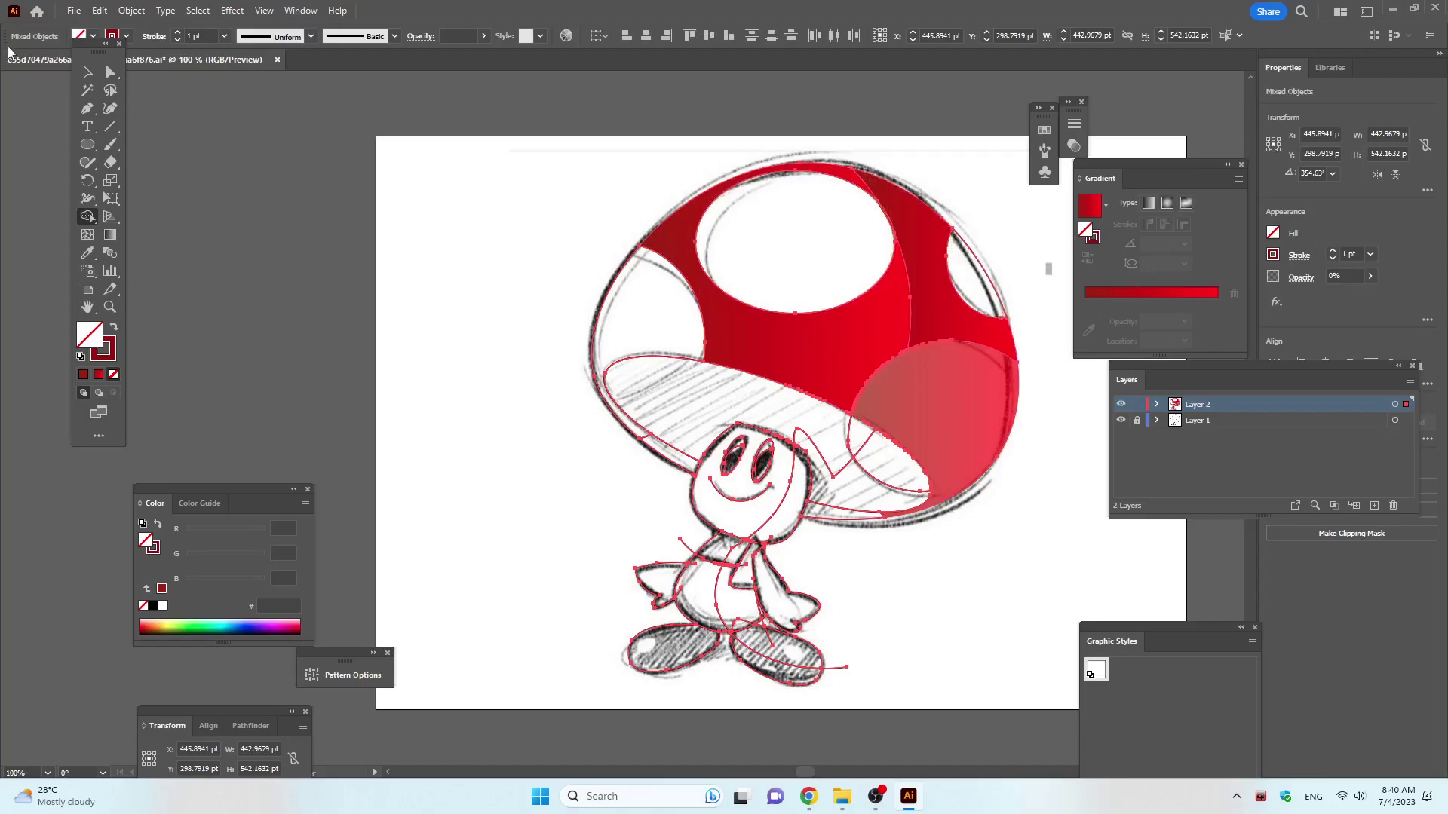
pyautogui.click(87, 72)
# Give the top cap spot the translucent red gradient and nudge the cap back into place.
pyautogui.click(188, 105)
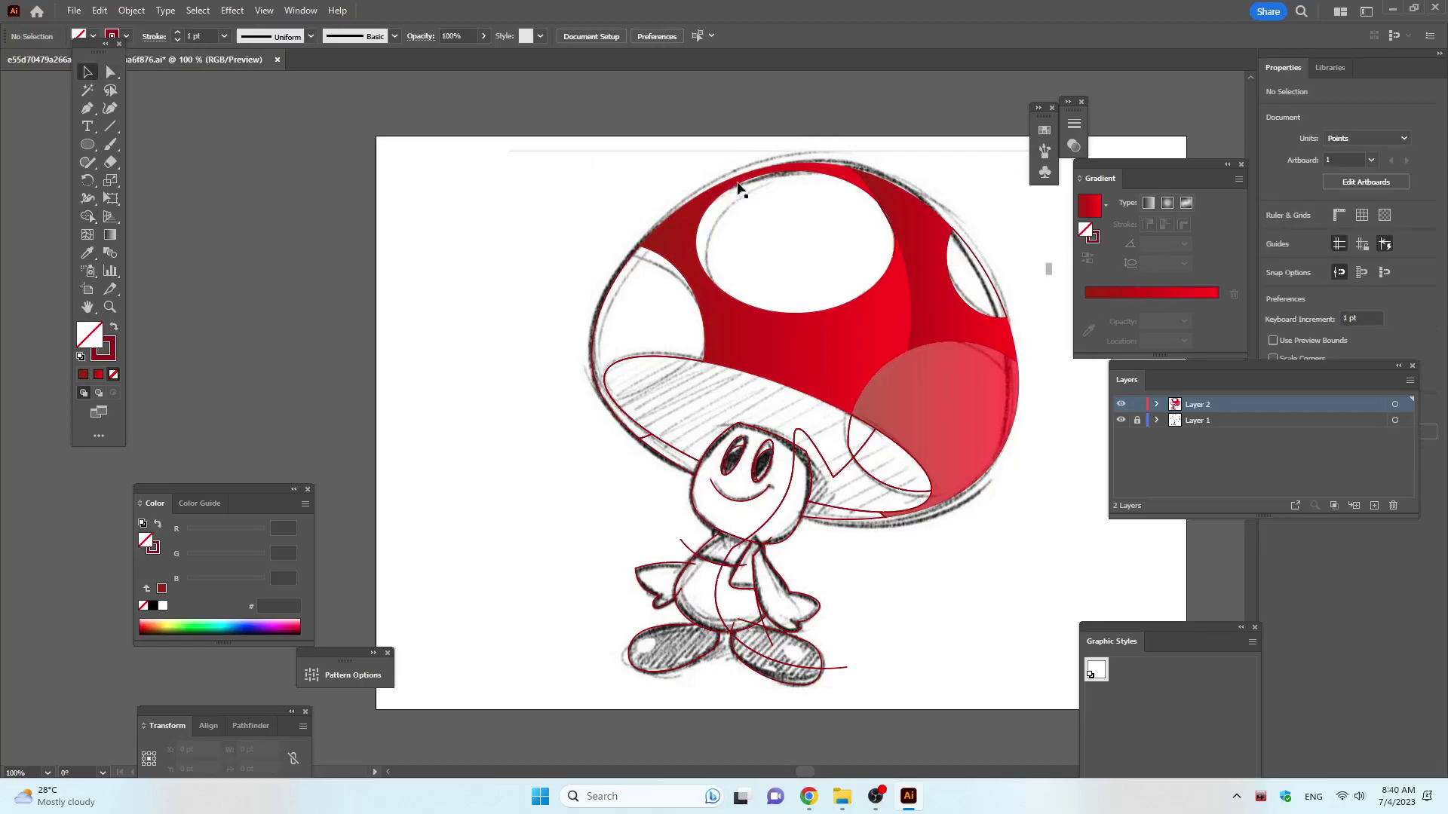
pyautogui.moveTo(811, 187); pyautogui.dragTo(801, 155)
pyautogui.click(847, 184)
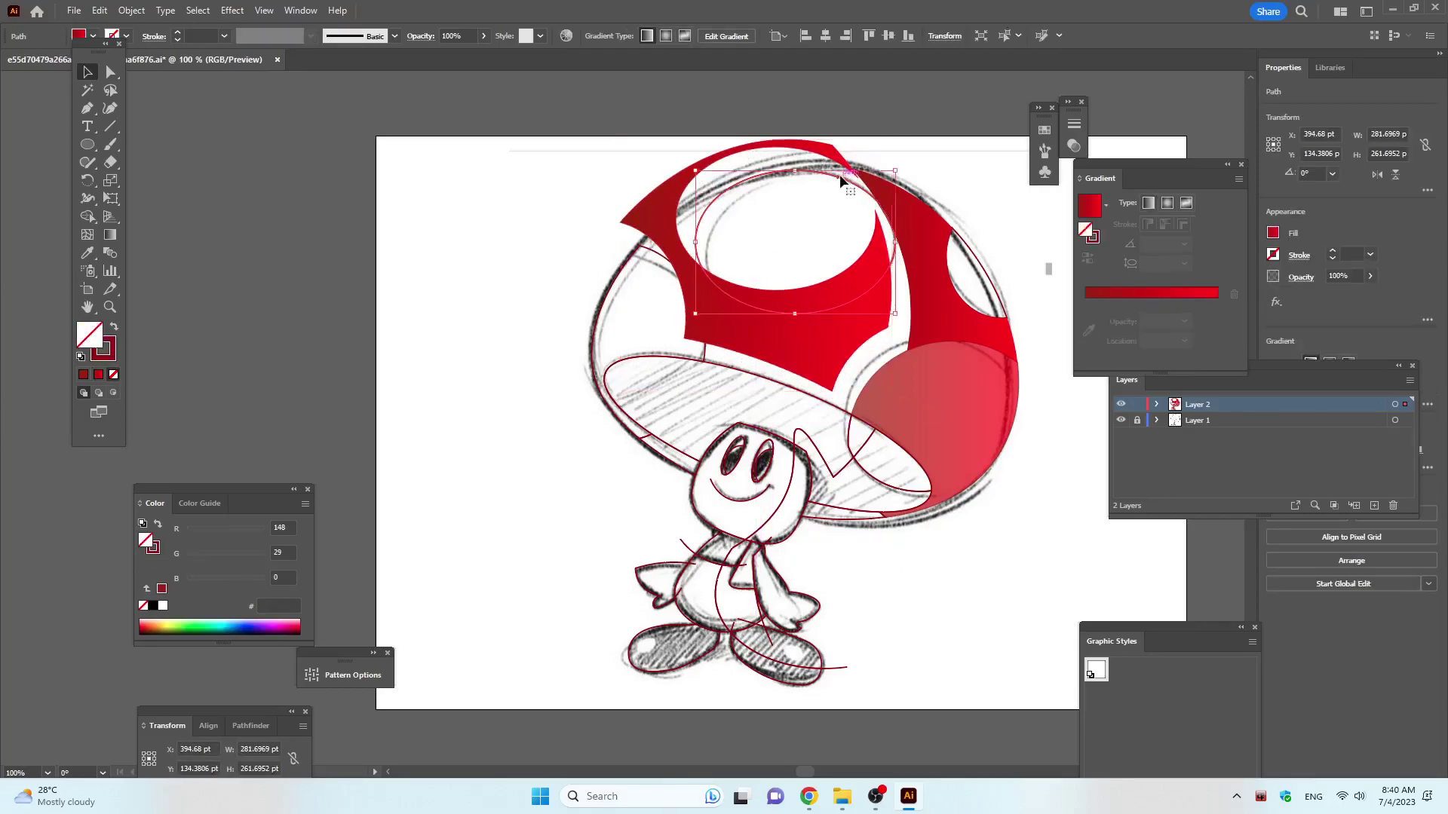
pyautogui.press('i')
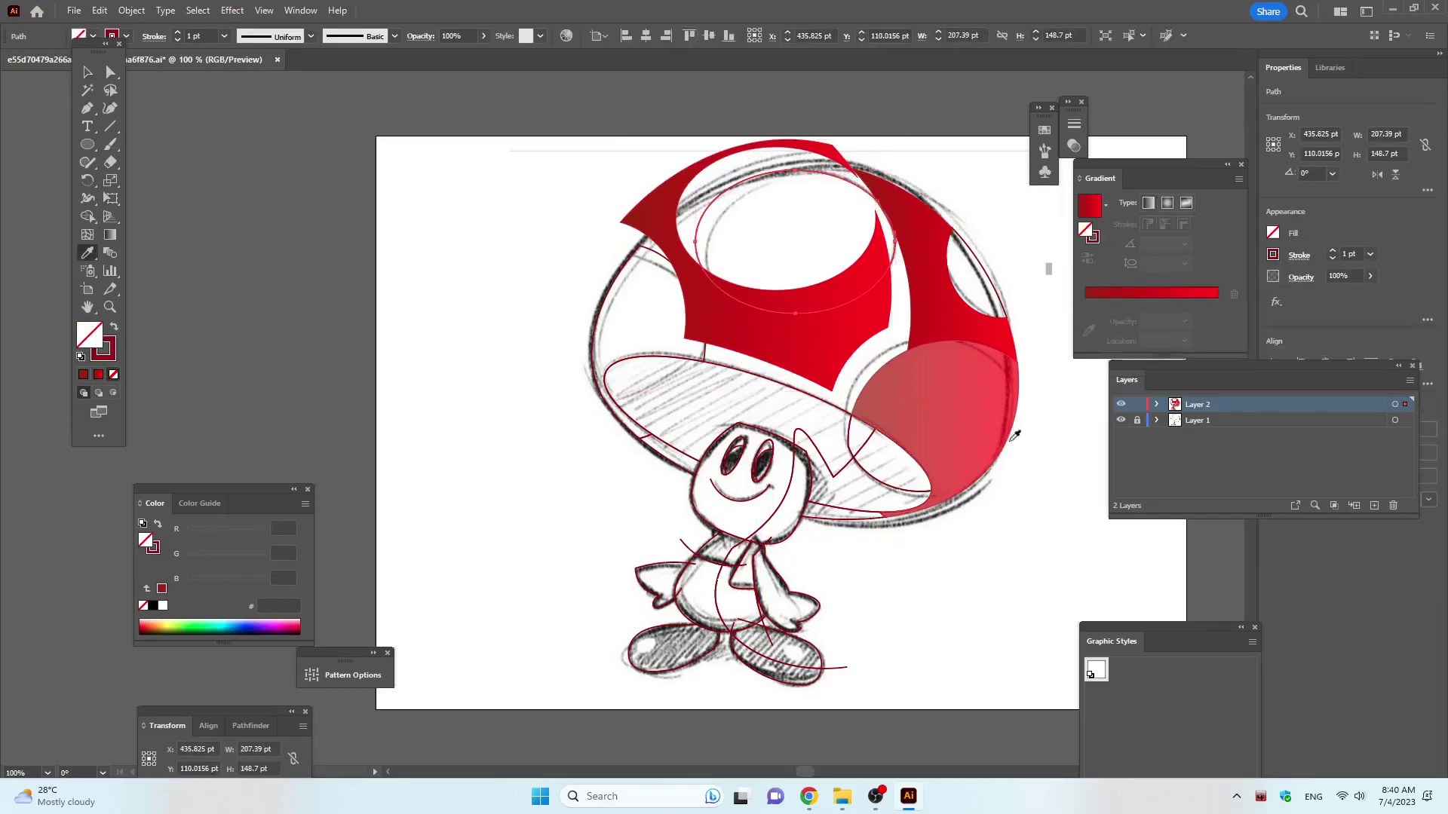
pyautogui.click(984, 396)
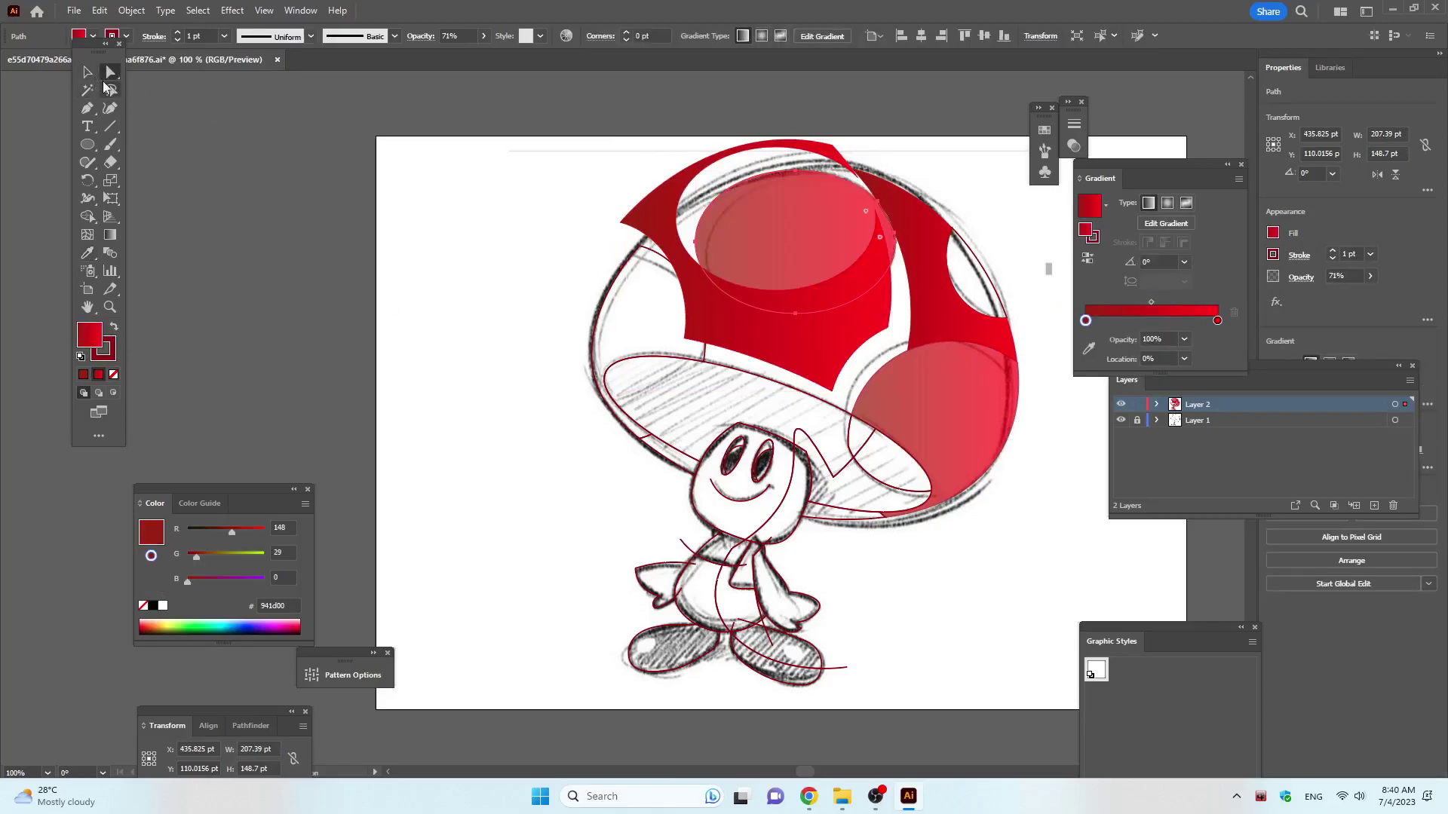
pyautogui.click(87, 71)
pyautogui.click(607, 179)
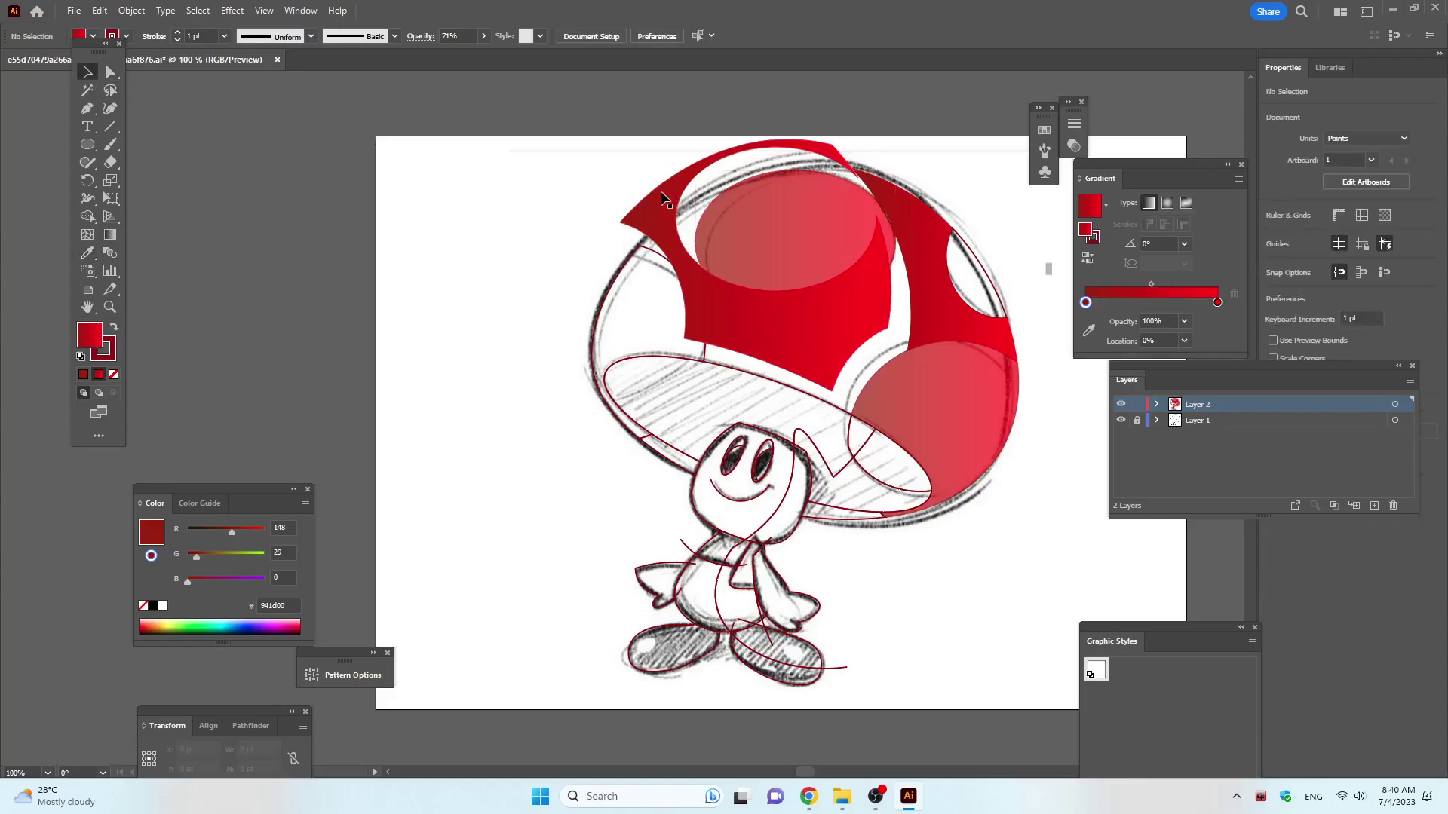
pyautogui.moveTo(663, 210)
pyautogui.mouseDown()
pyautogui.moveTo(699, 239)
pyautogui.moveTo(692, 226)
pyautogui.mouseUp()
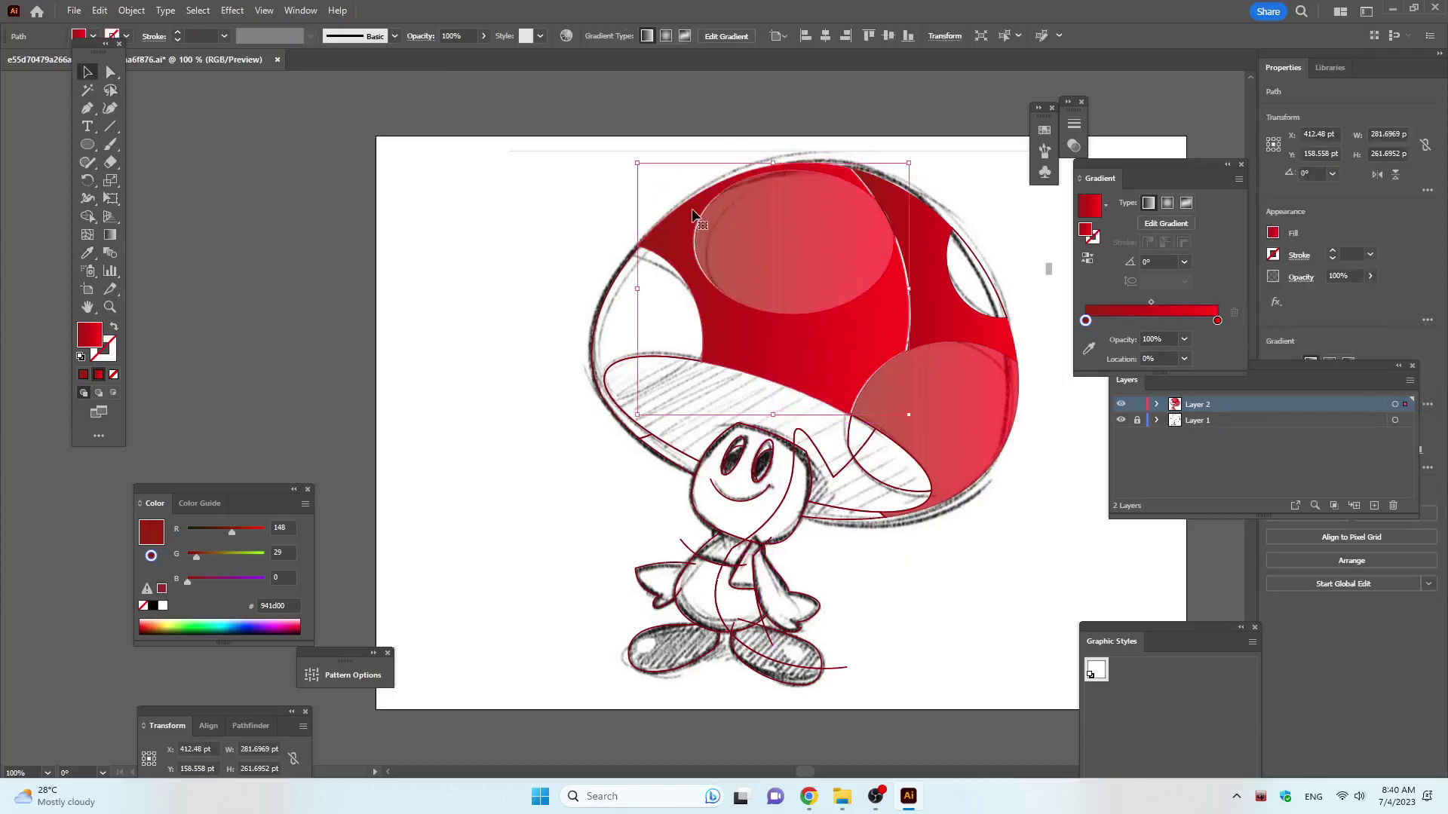
pyautogui.press('Right')
pyautogui.press('Right')
pyautogui.press('Right')
pyautogui.press('Right')
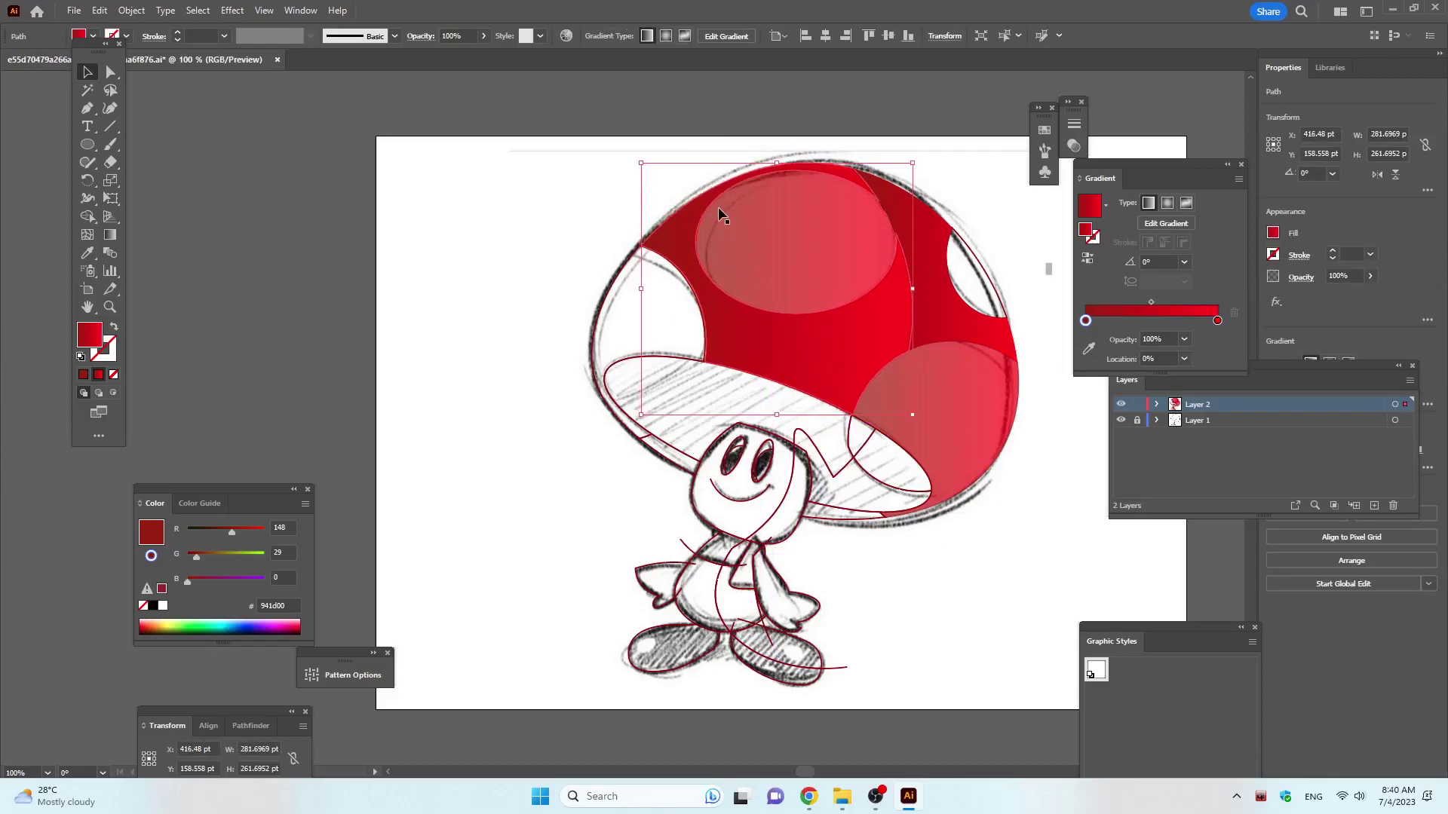
pyautogui.press('Left')
pyautogui.press('Left')
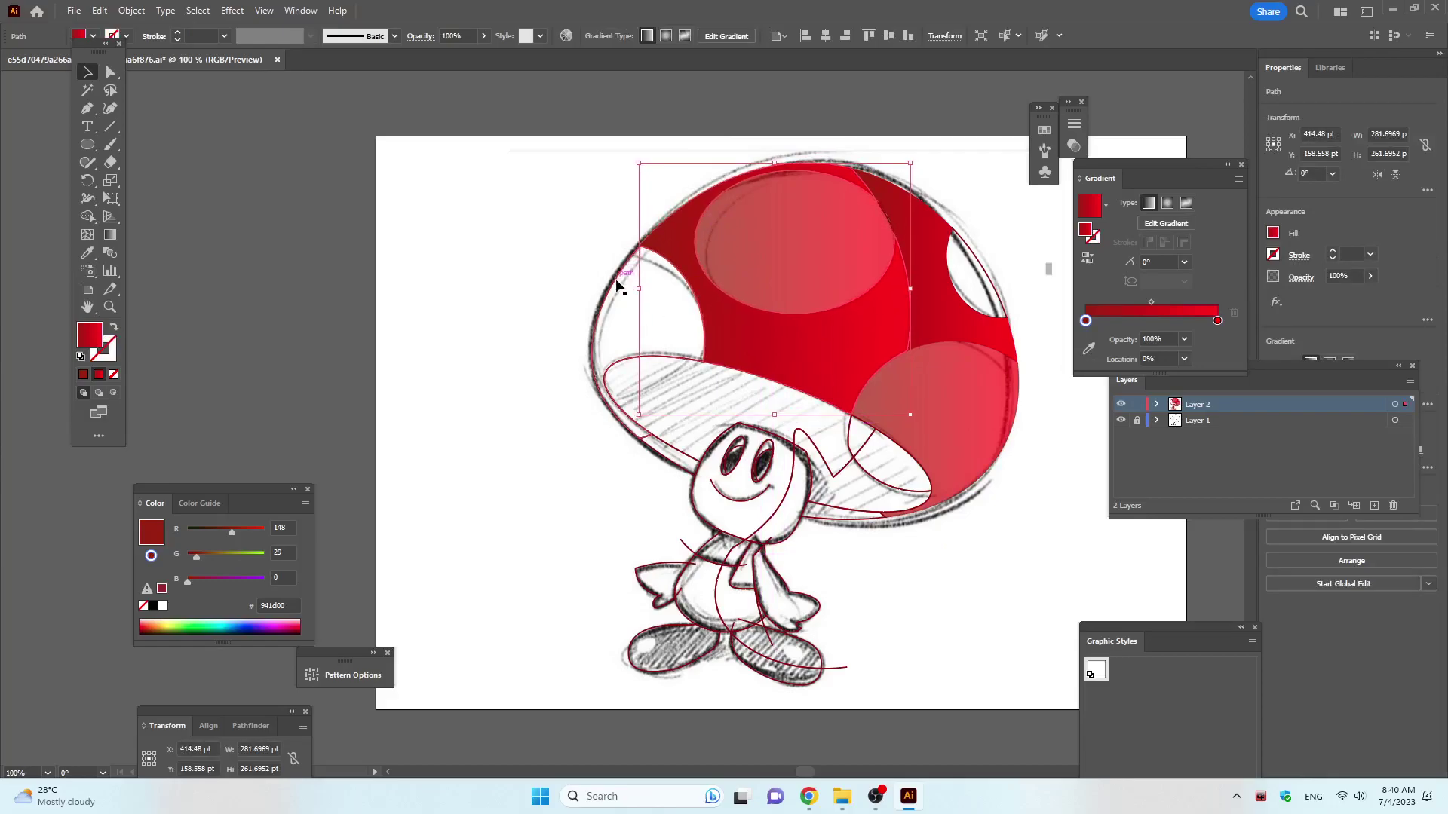
# Copy the translucent red gradient onto the left and right cap spots.
pyautogui.click(615, 284)
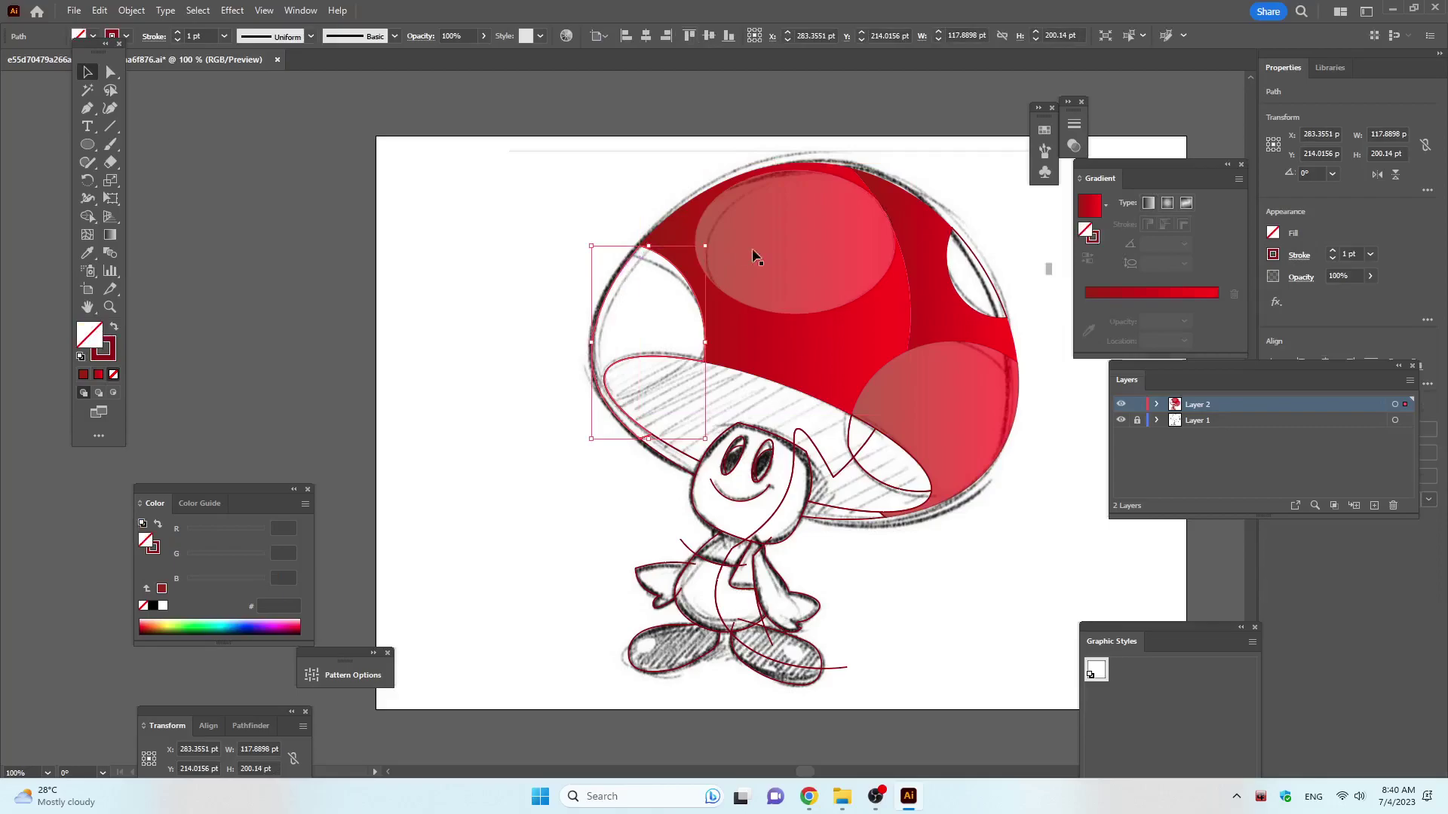
pyautogui.press('i')
pyautogui.click(797, 199)
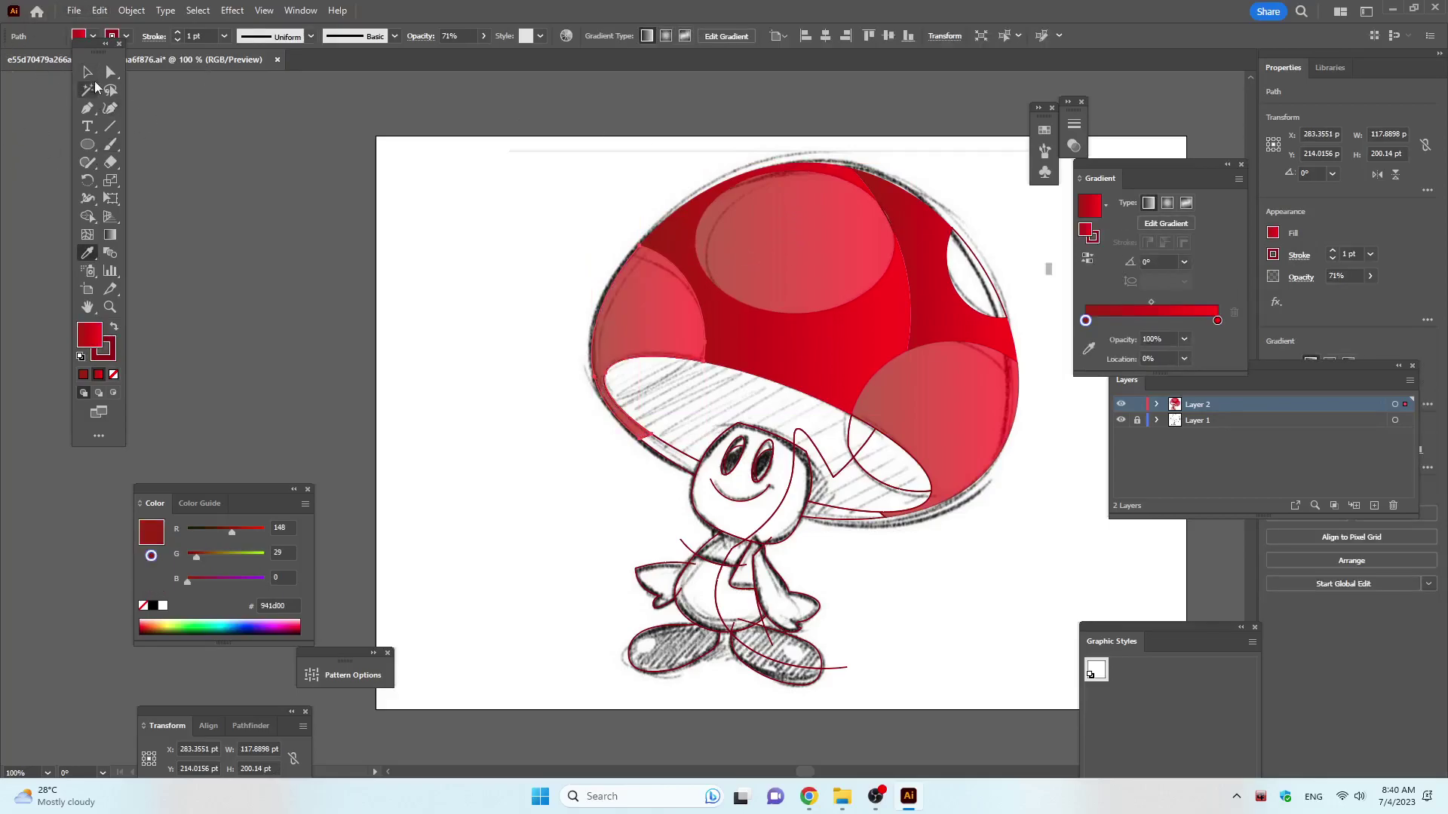
pyautogui.click(87, 72)
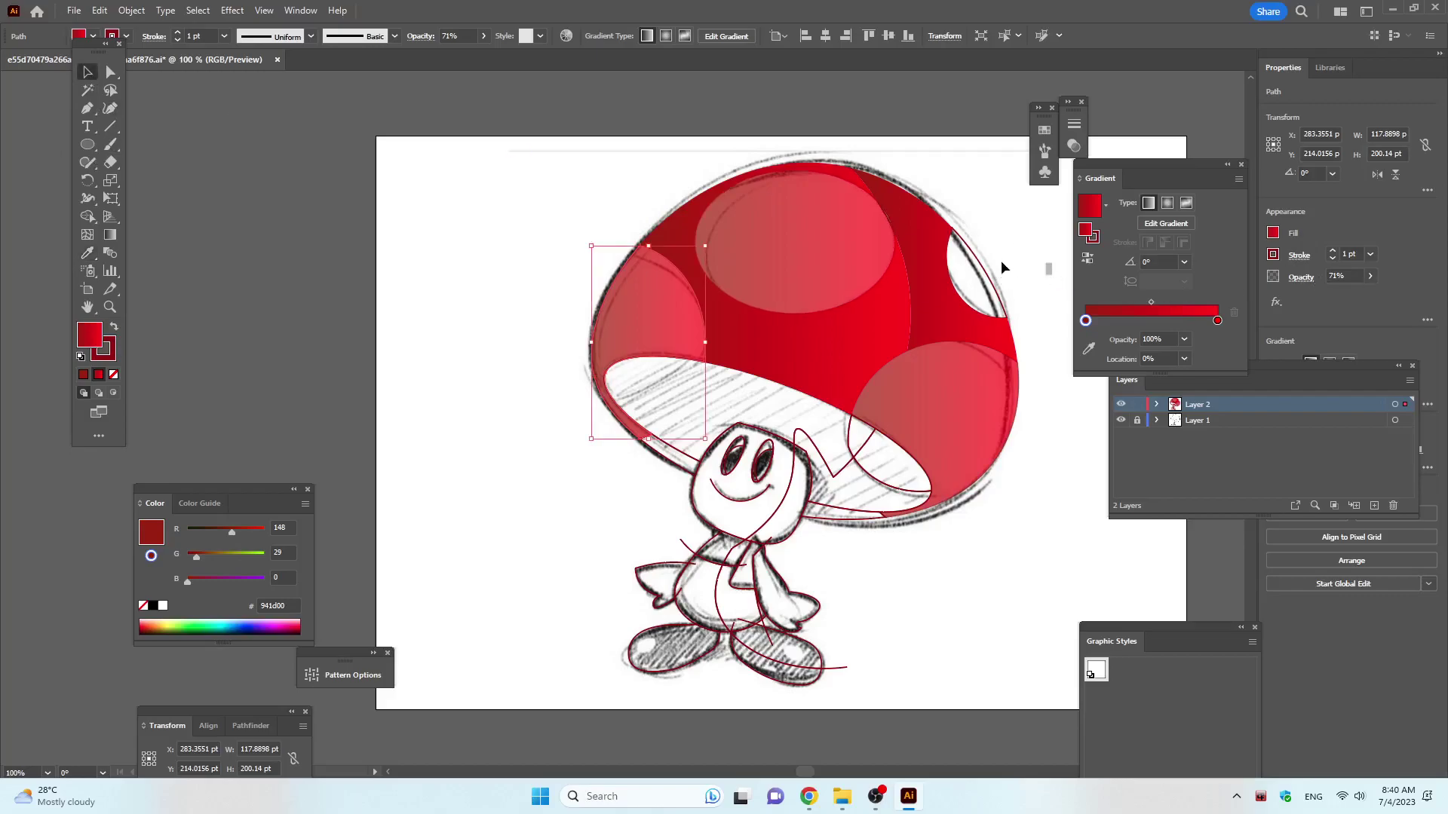
pyautogui.click(988, 275)
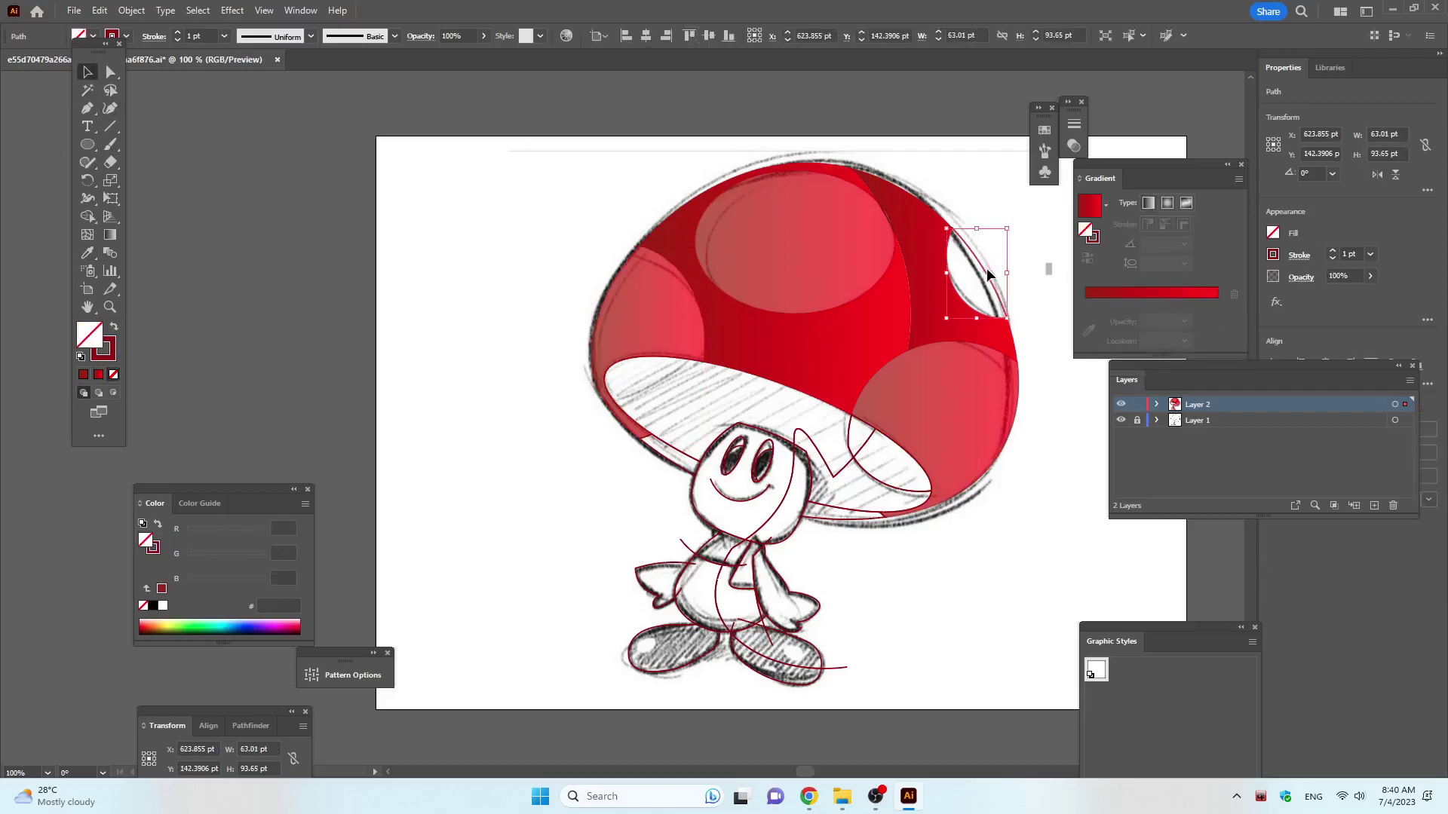
pyautogui.press('i')
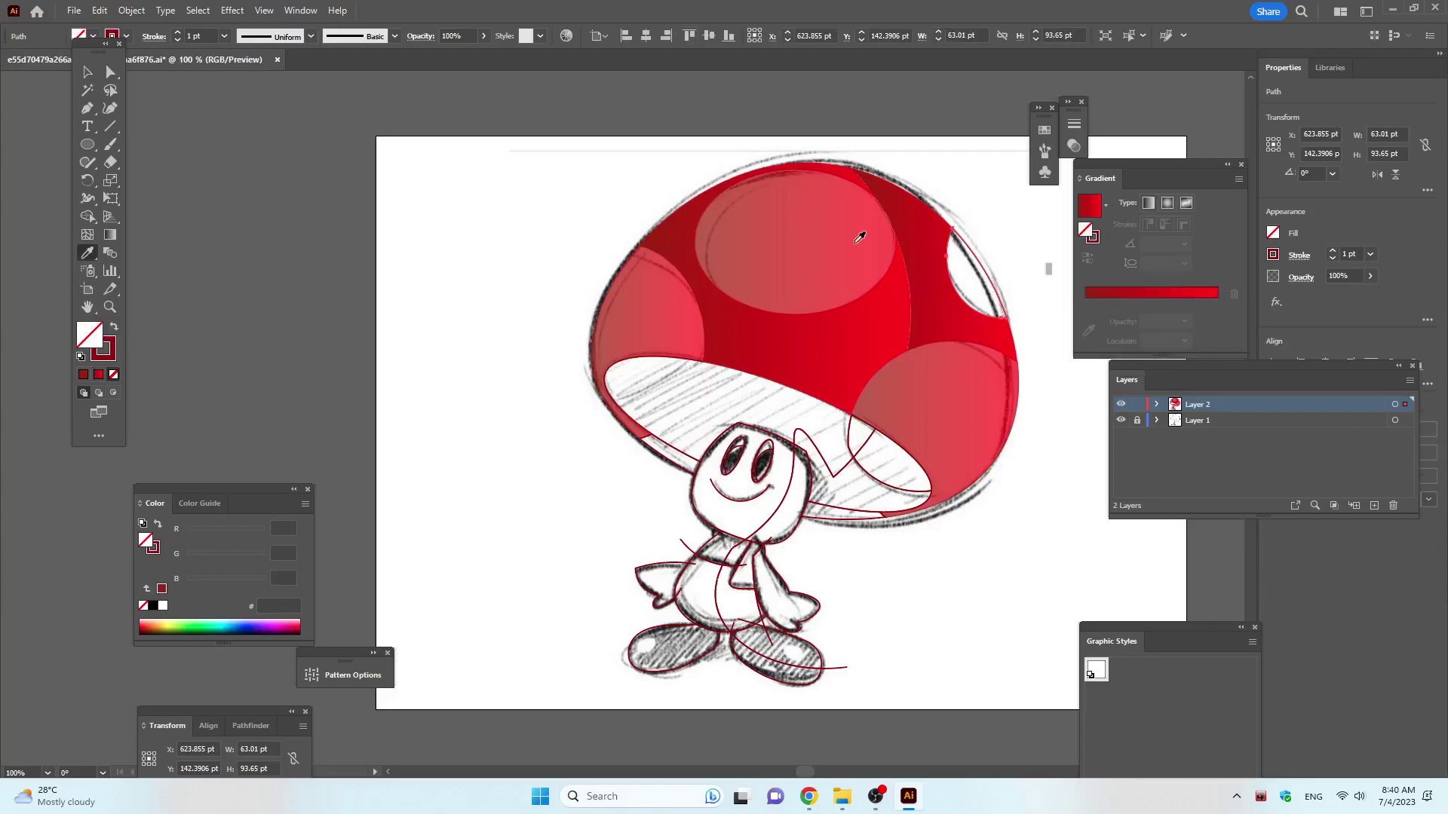
pyautogui.click(859, 236)
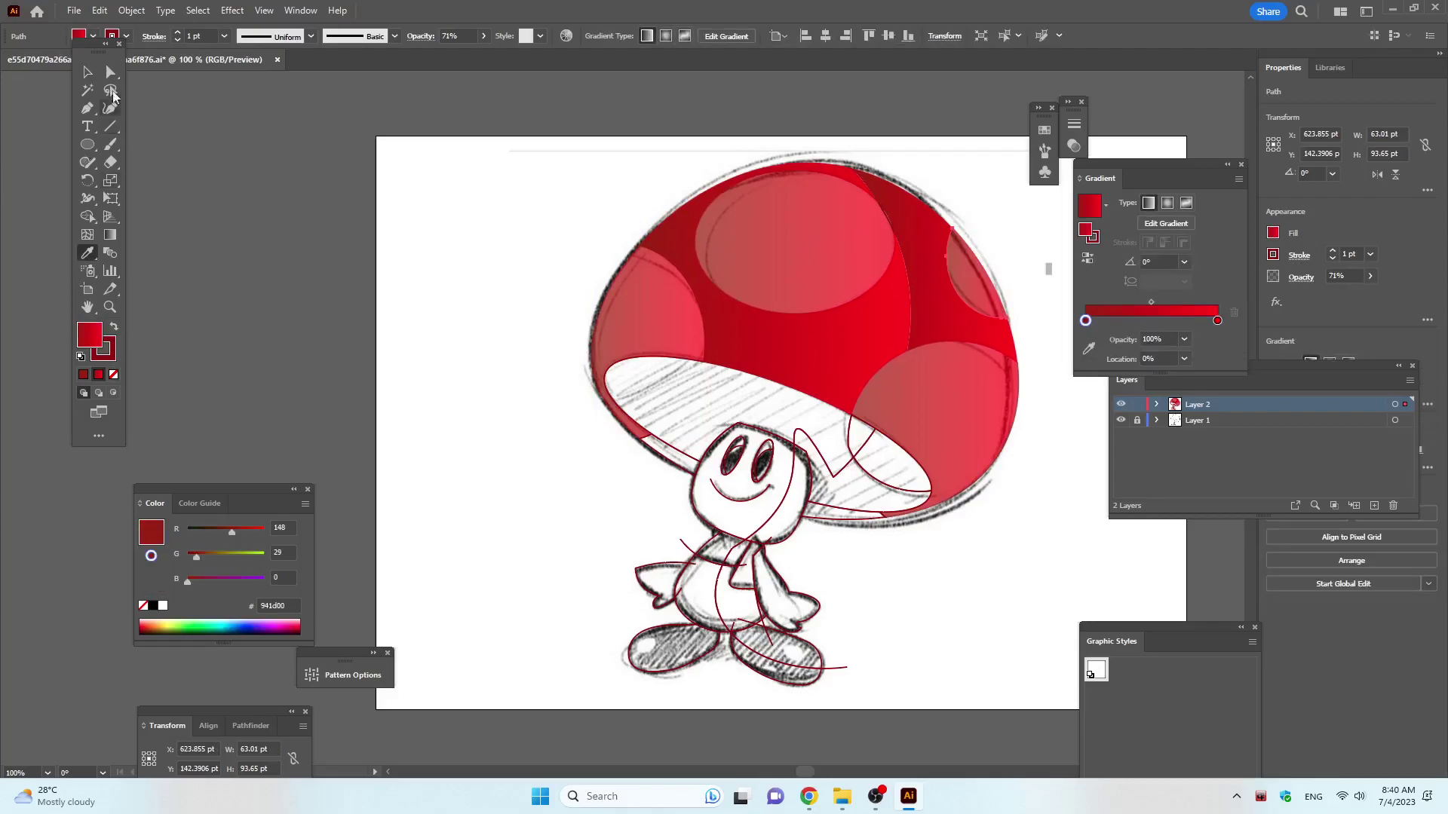
pyautogui.click(88, 73)
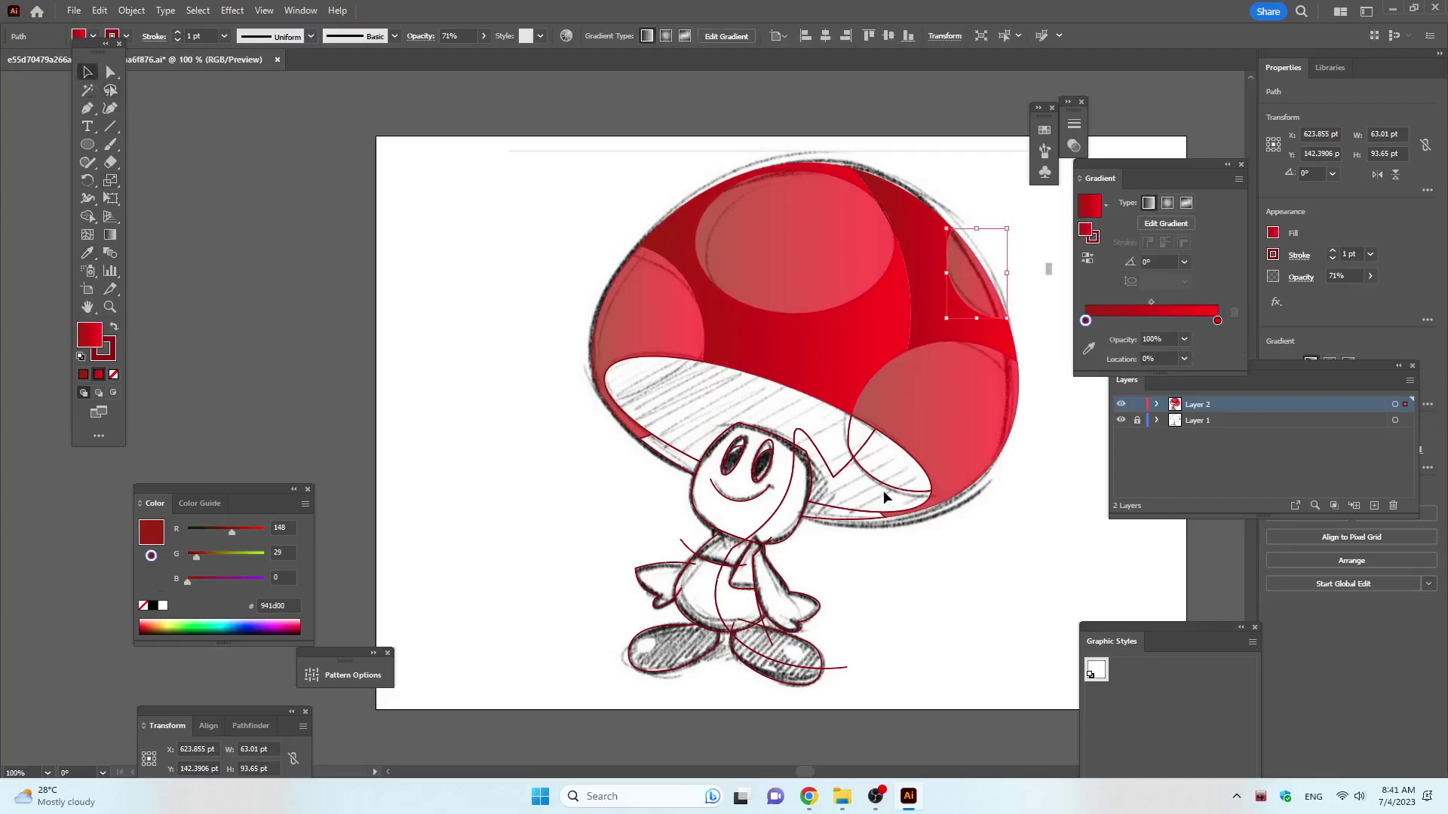
# Eyedropper the cap's red gradient onto the thin rim sliver.
pyautogui.click(828, 519)
pyautogui.press('i')
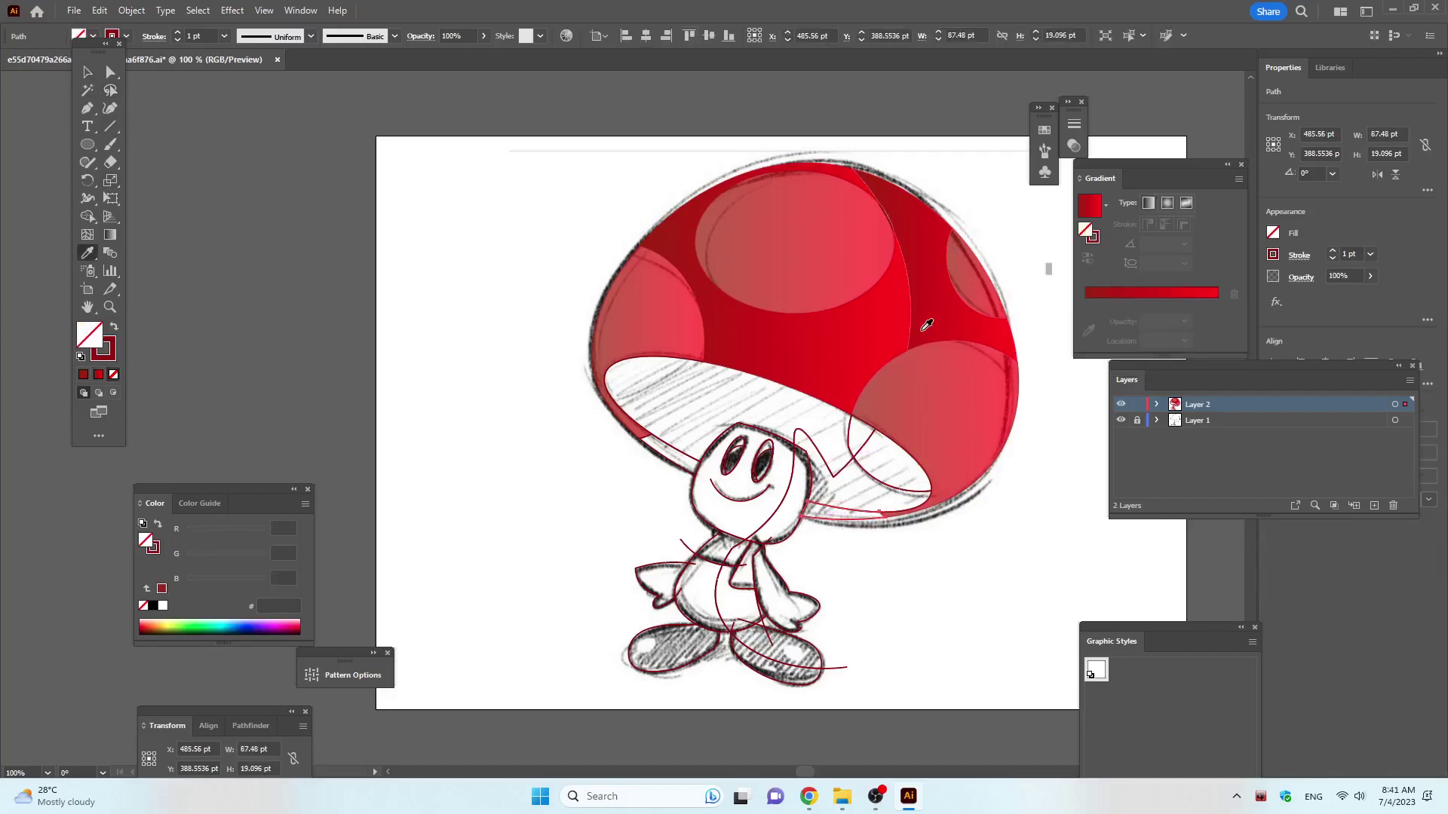
pyautogui.click(925, 325)
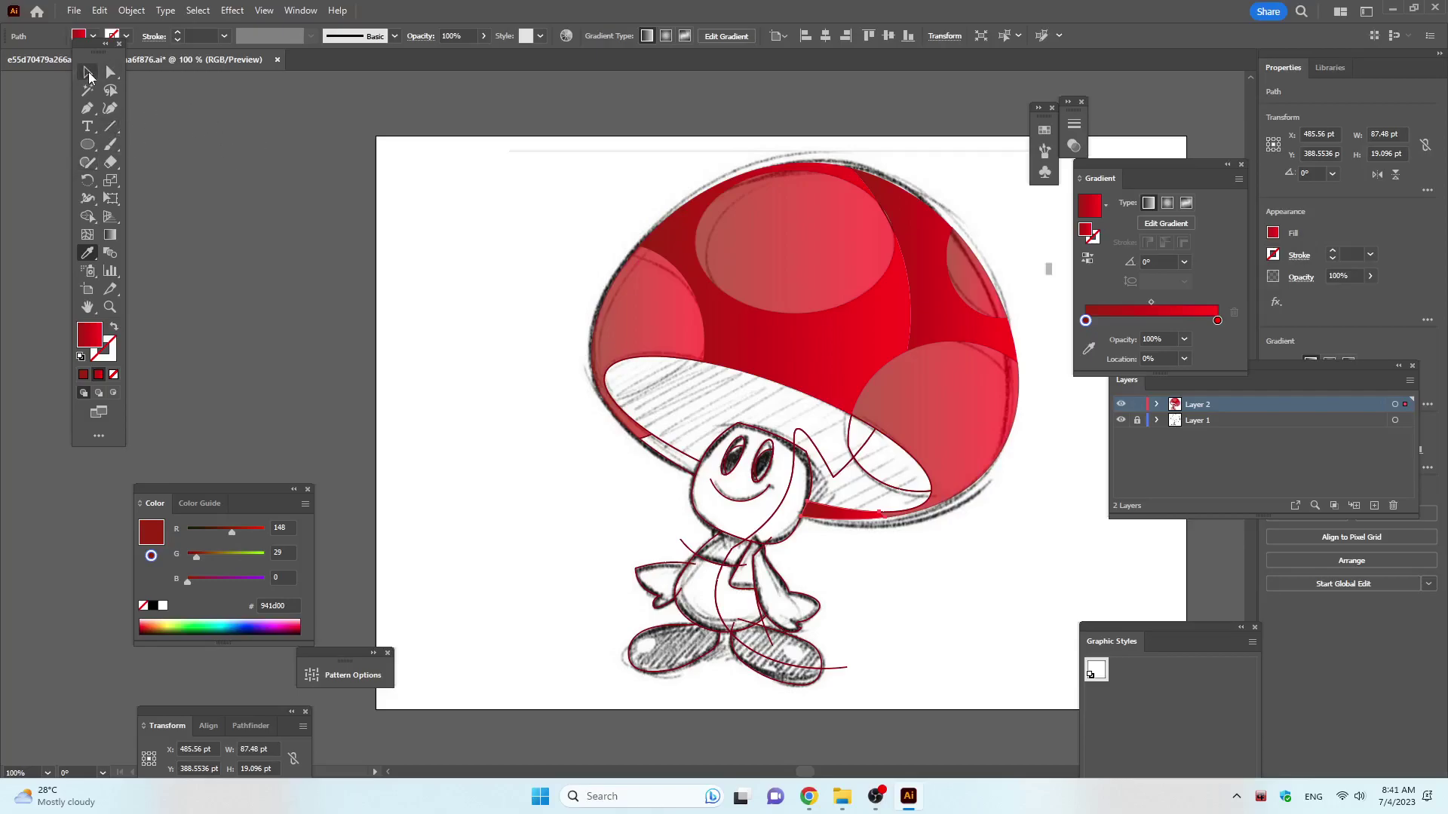
pyautogui.click(87, 71)
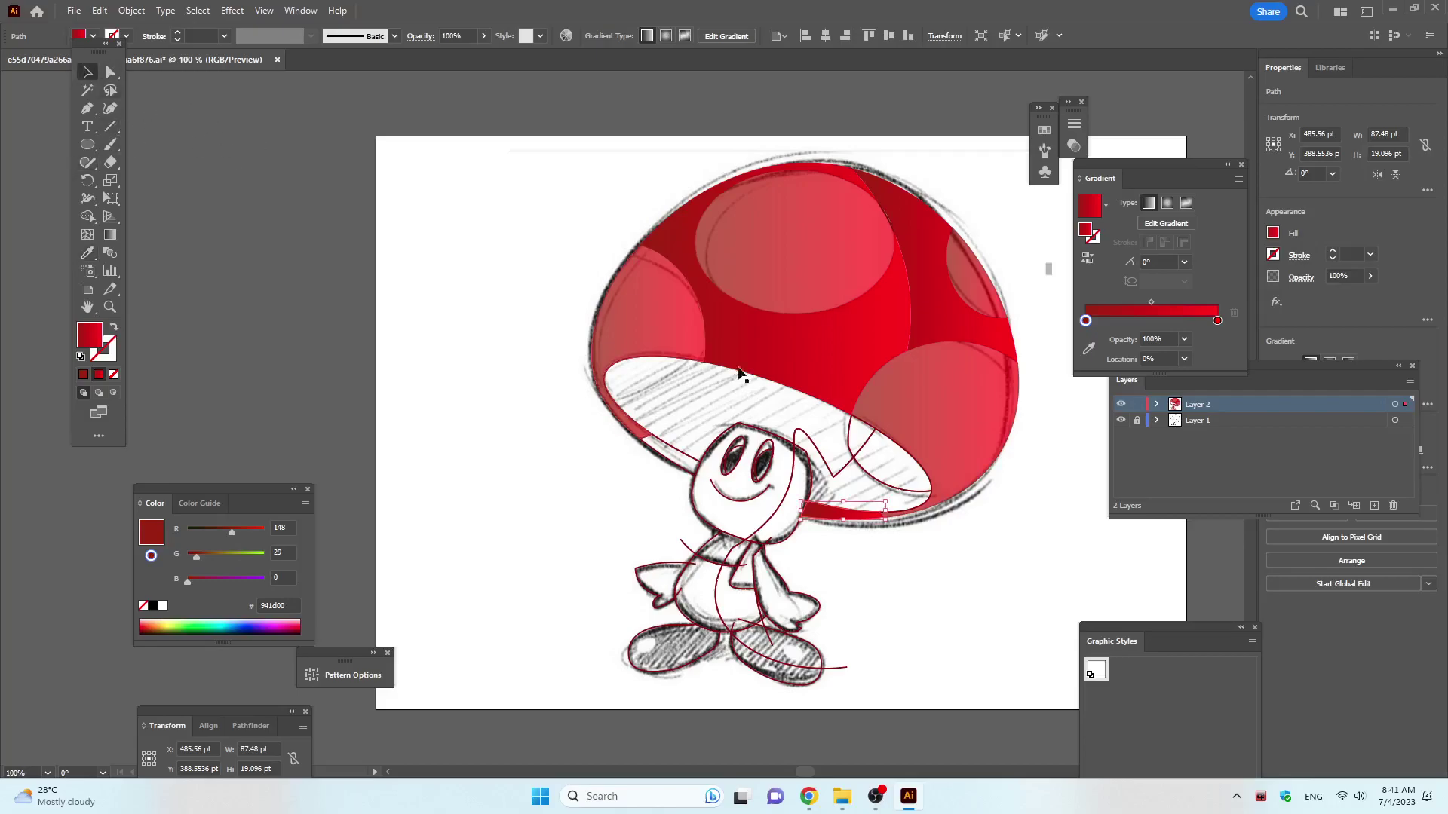
pyautogui.hotkey('ctrl', 'shift', 'a')
# Fill the small sliver left of the face with the red gradient, then select all.
pyautogui.click(683, 474)
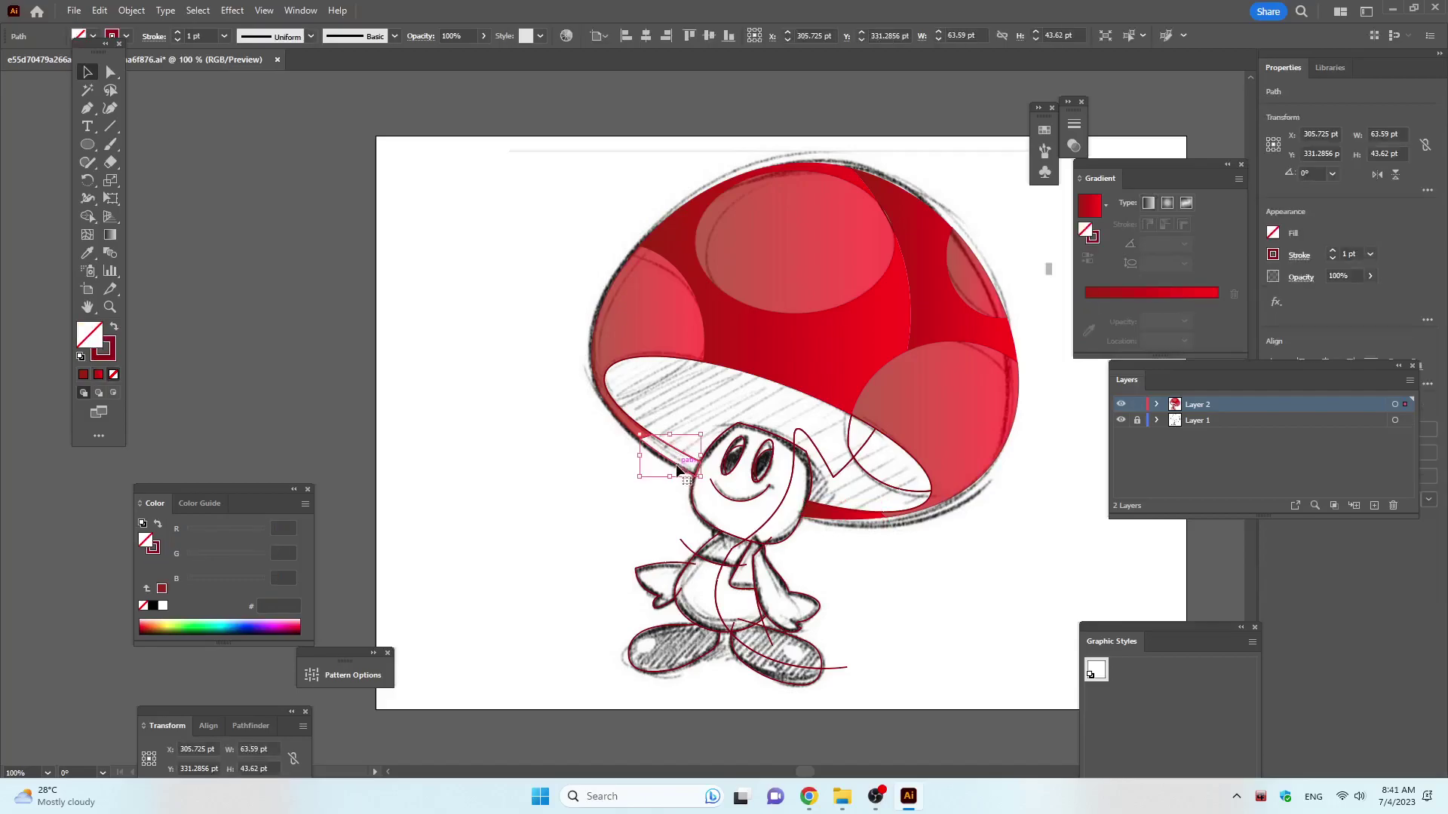
pyautogui.press('i')
pyautogui.click(807, 344)
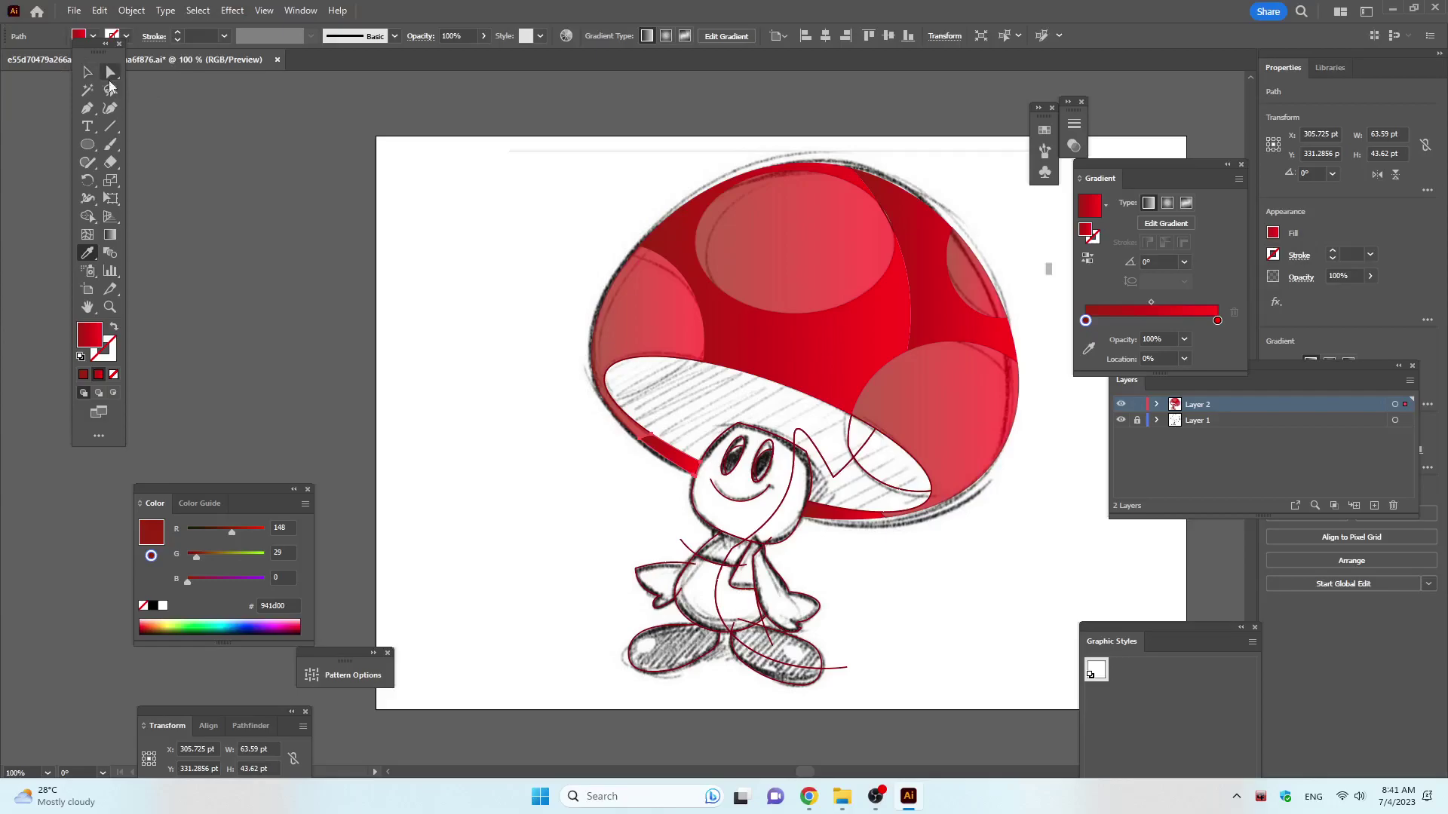
pyautogui.click(111, 89)
pyautogui.hotkey('ctrl', 'z')
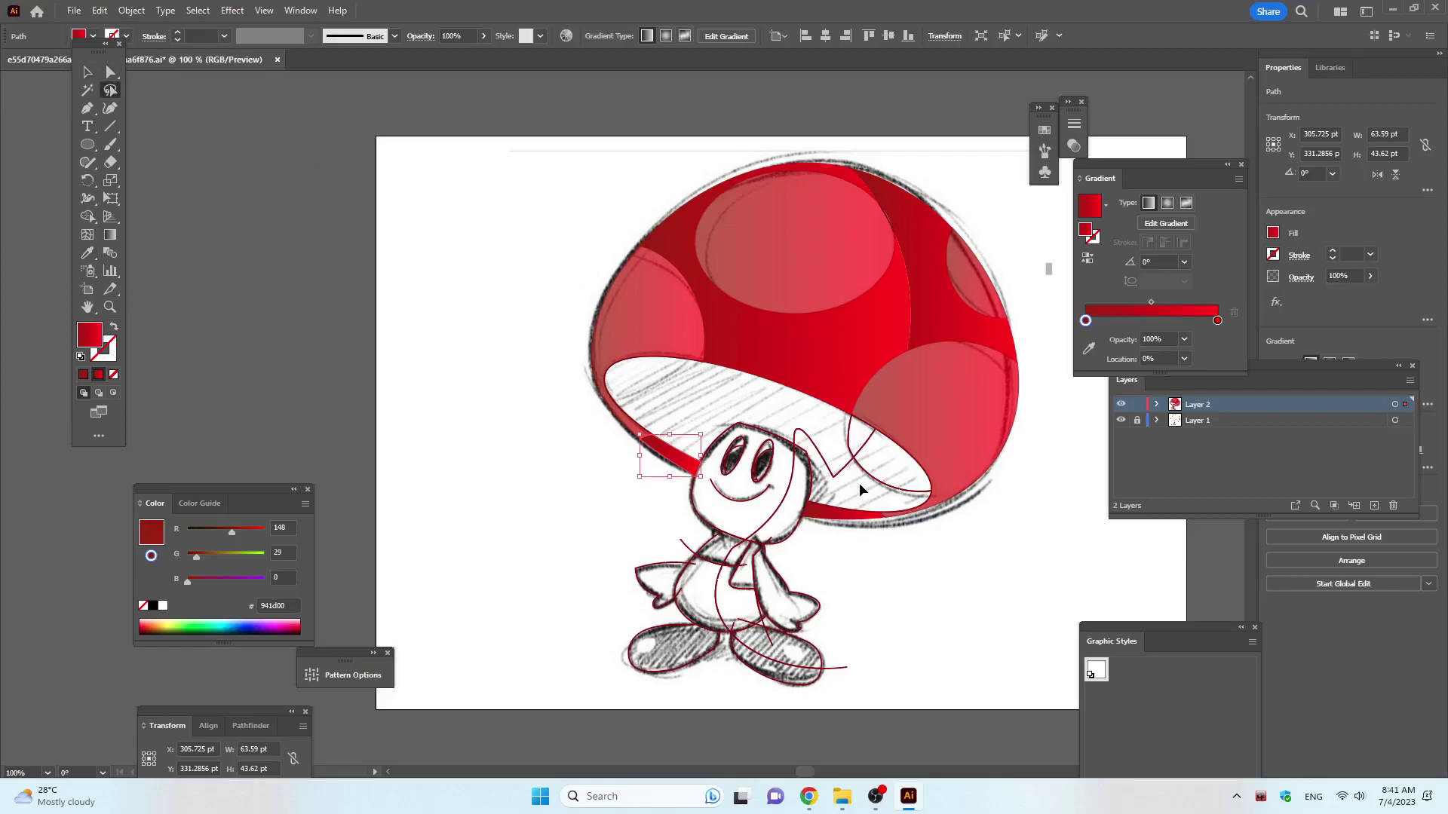
pyautogui.hotkey('ctrl', 'a')
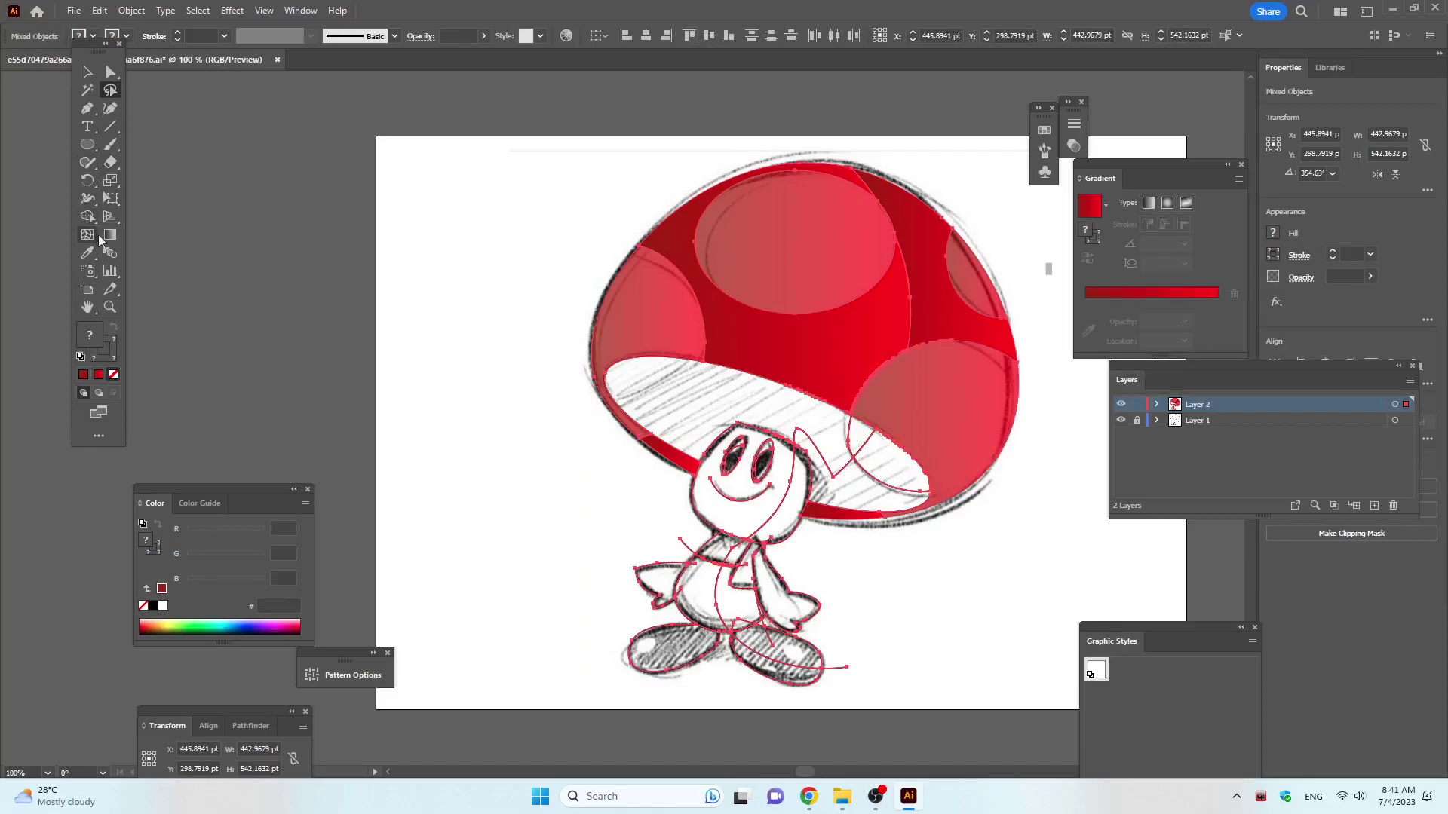
# Merge the hatched underside region into the red cap with Shape Builder.
pyautogui.click(88, 217)
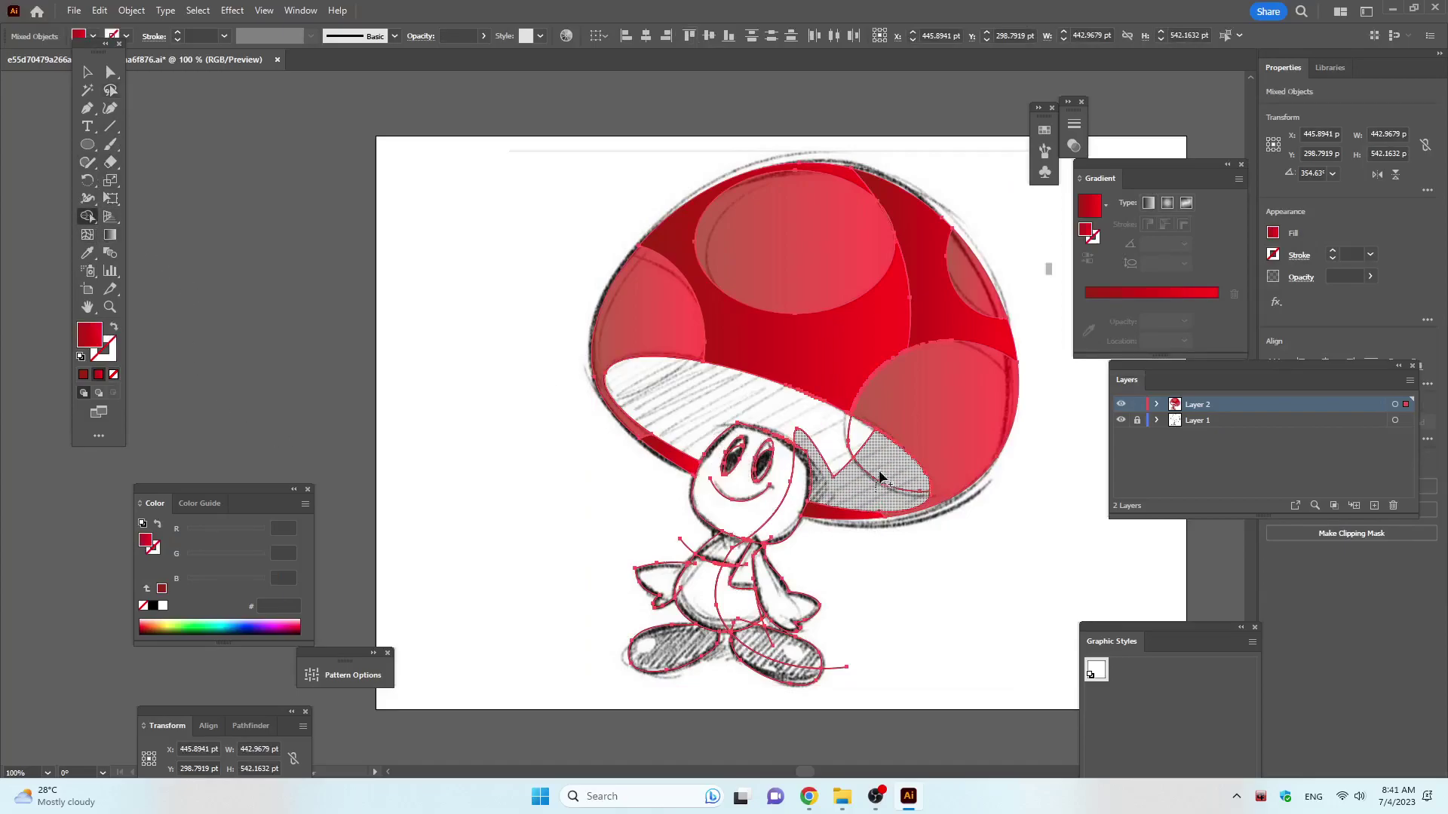
pyautogui.click(850, 458)
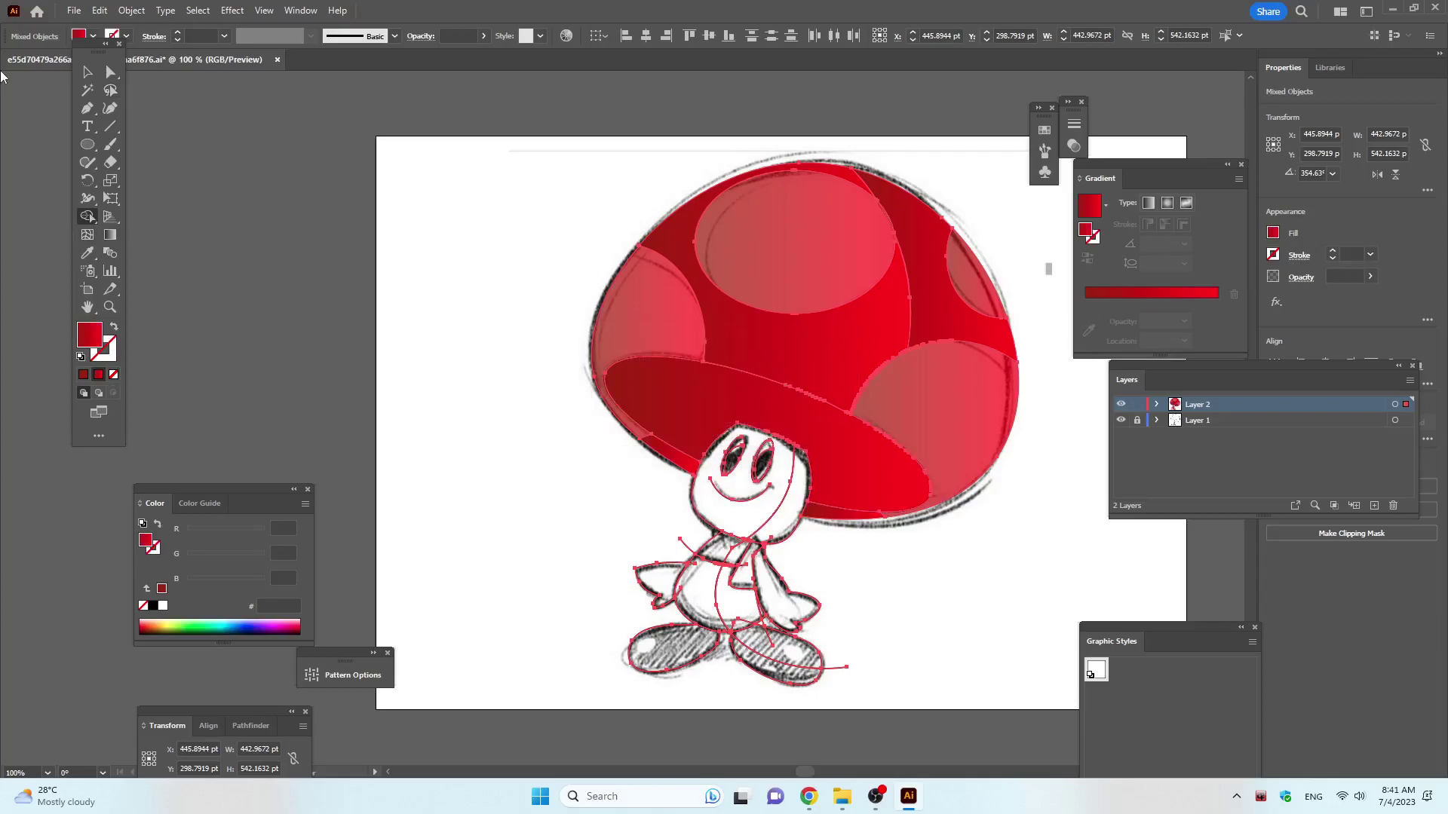
pyautogui.click(88, 72)
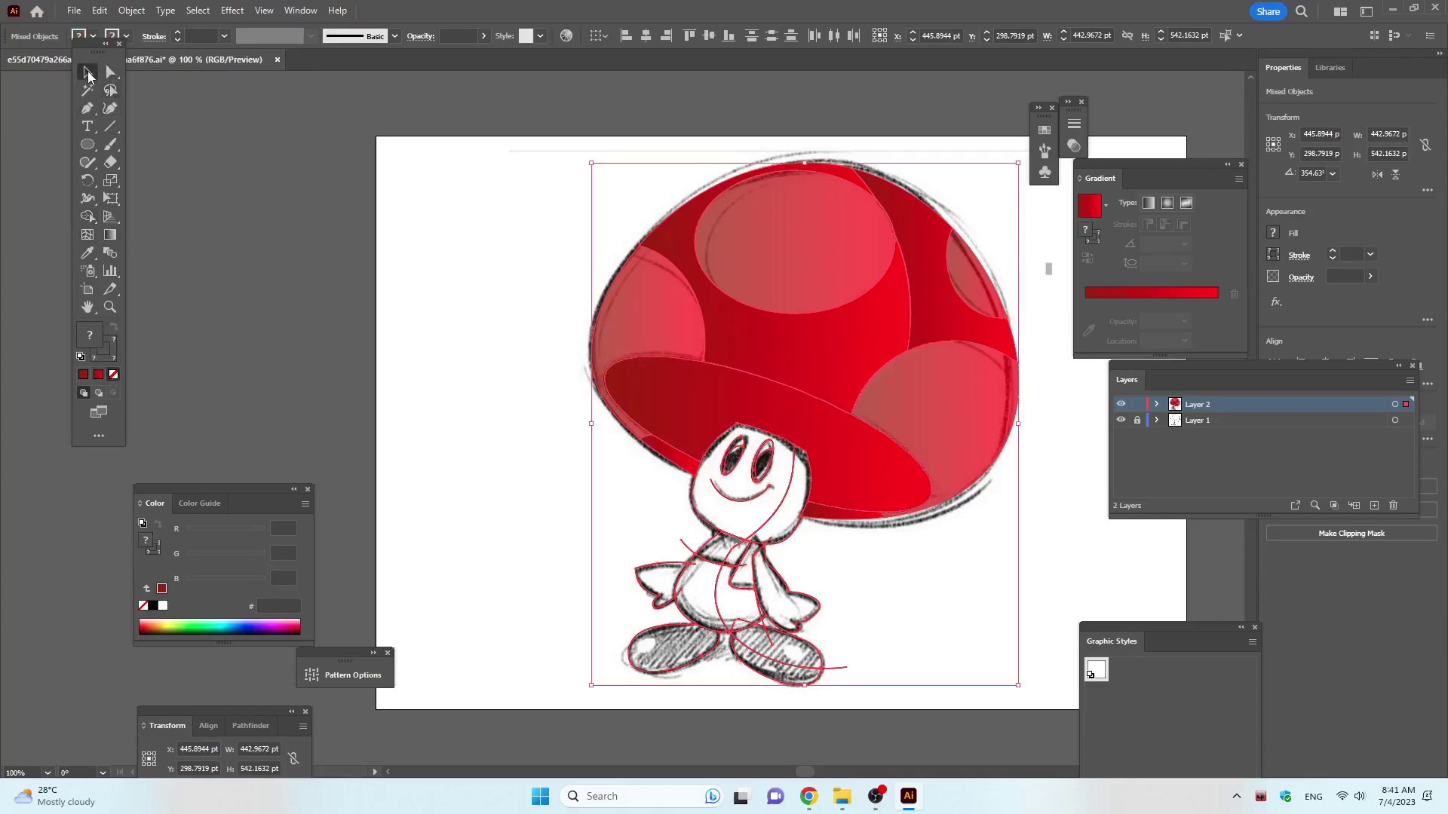
pyautogui.click(309, 199)
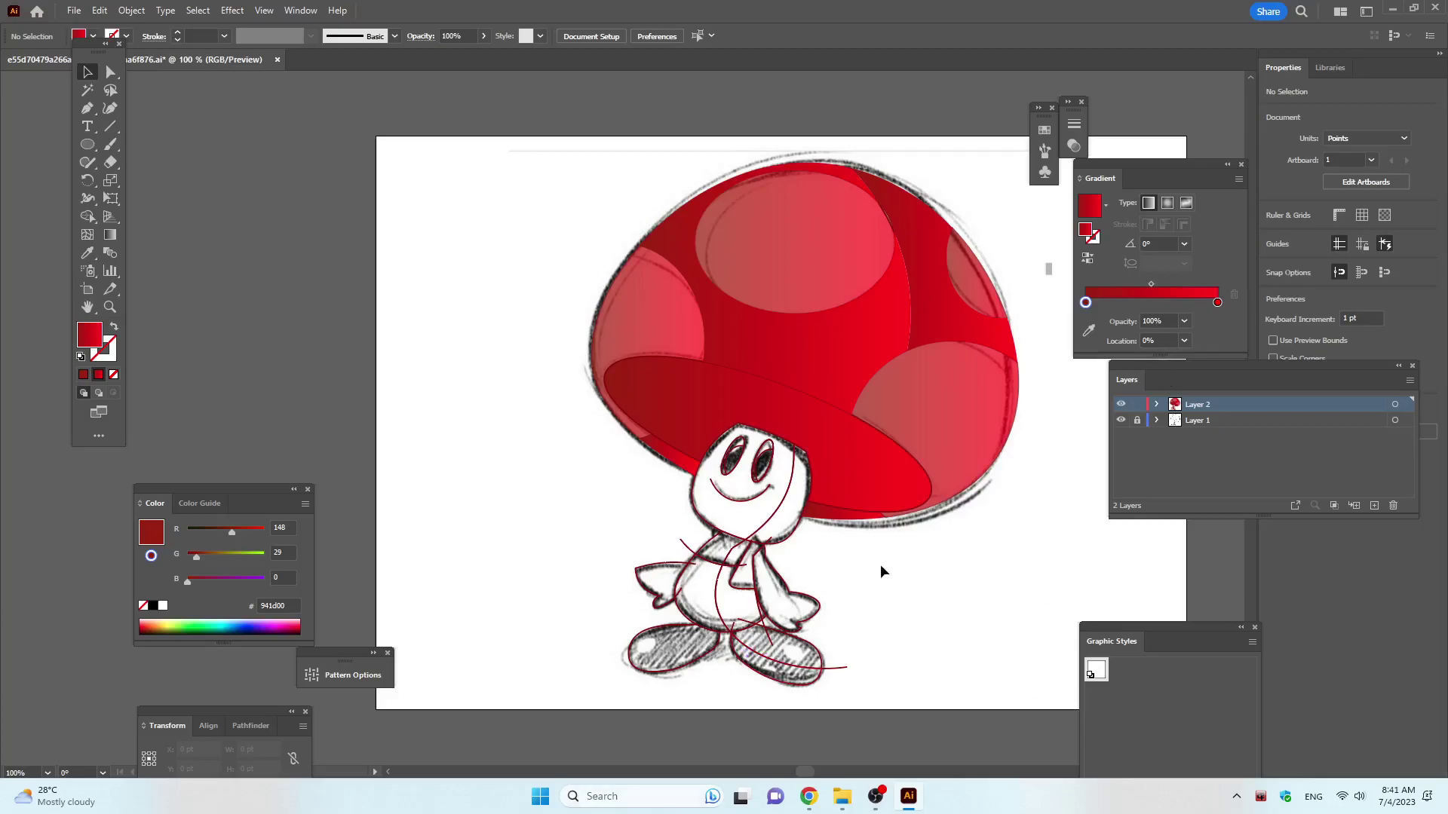
# Set the brim ellipse under the cap to no stroke.
pyautogui.click(876, 489)
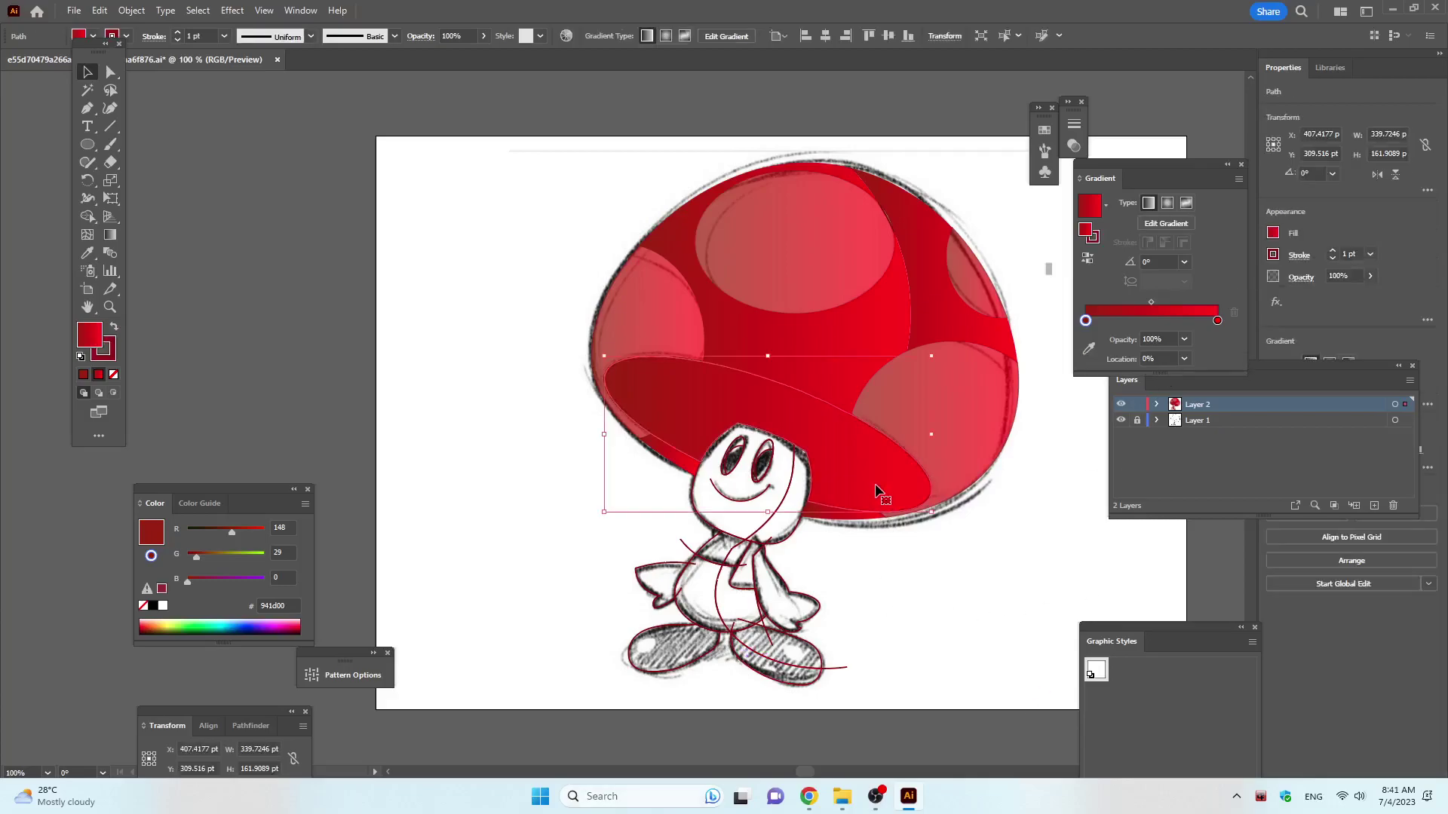
pyautogui.press('x')
pyautogui.press('/')
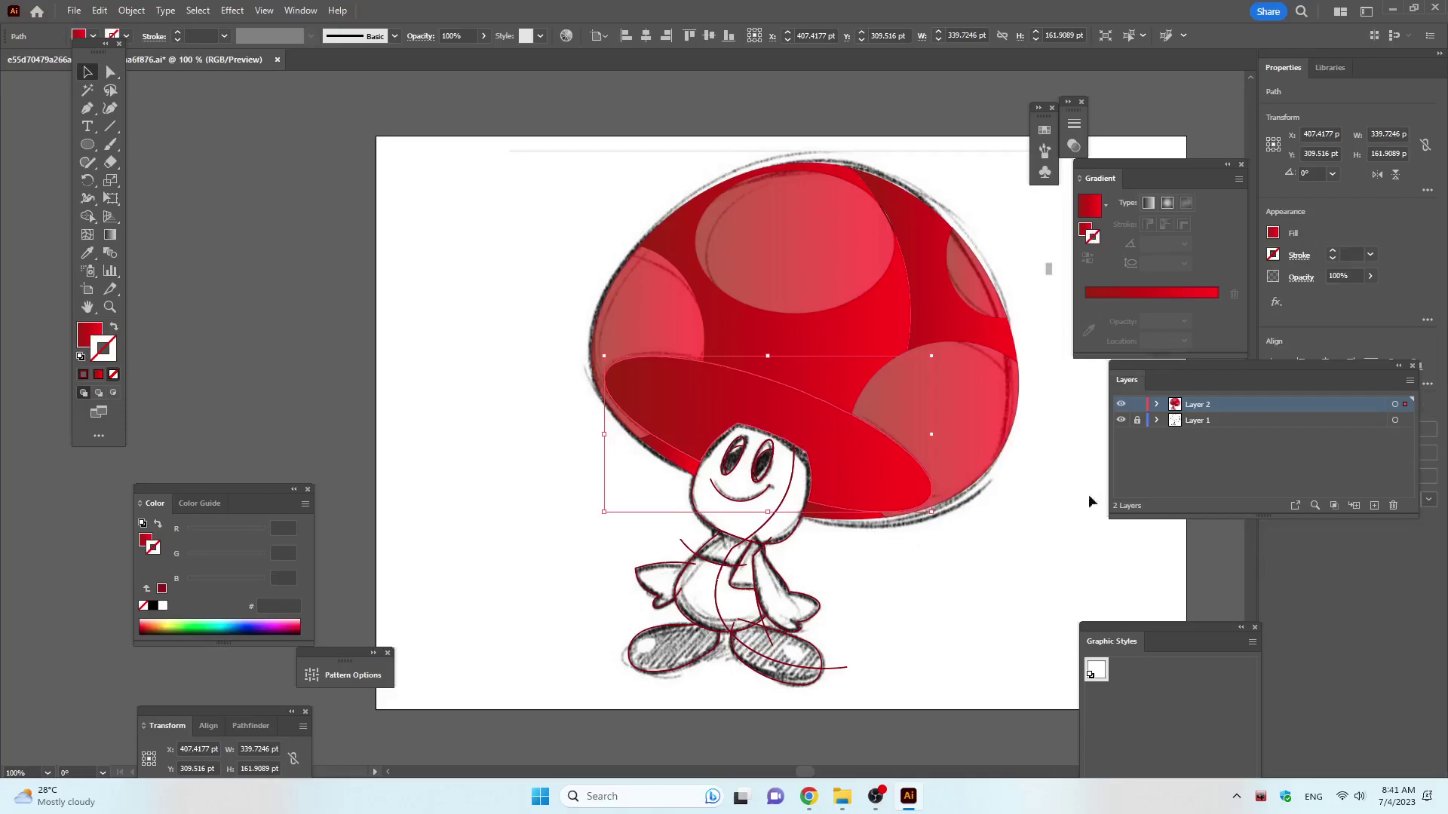
pyautogui.click(1055, 542)
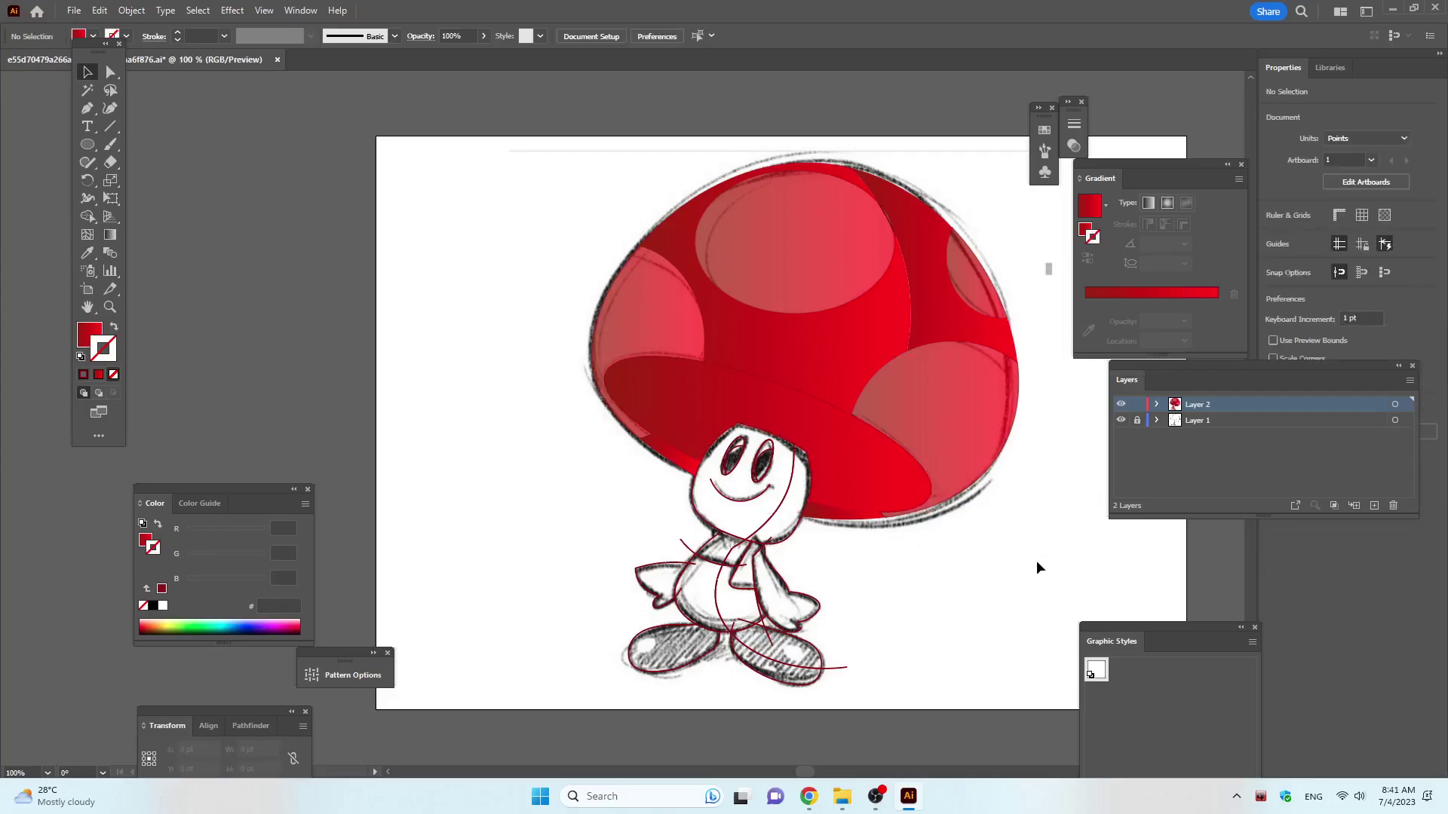
# Set the left light spot on the cap to no stroke.
pyautogui.click(769, 333)
pyautogui.click(634, 336)
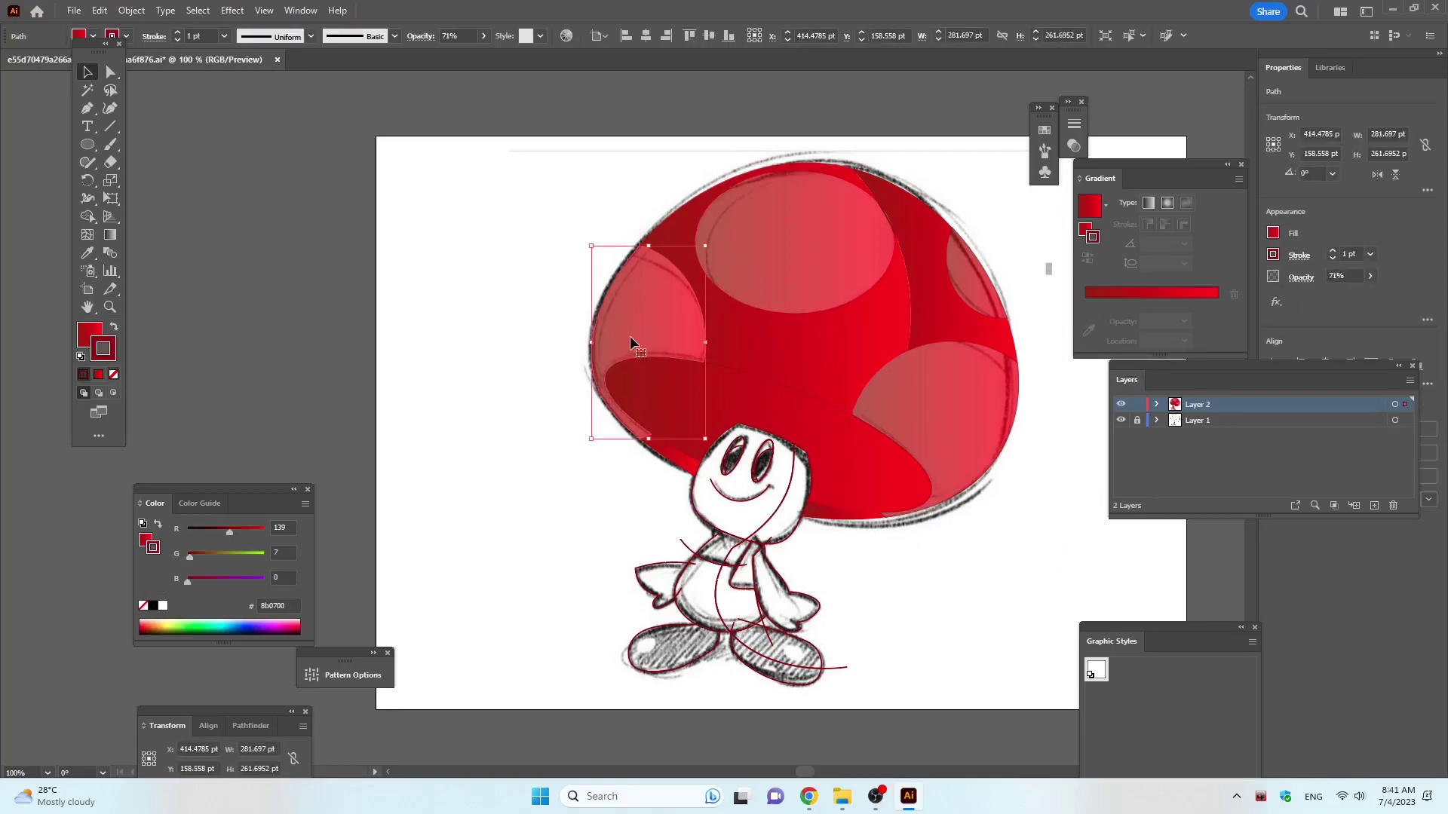
pyautogui.press('/')
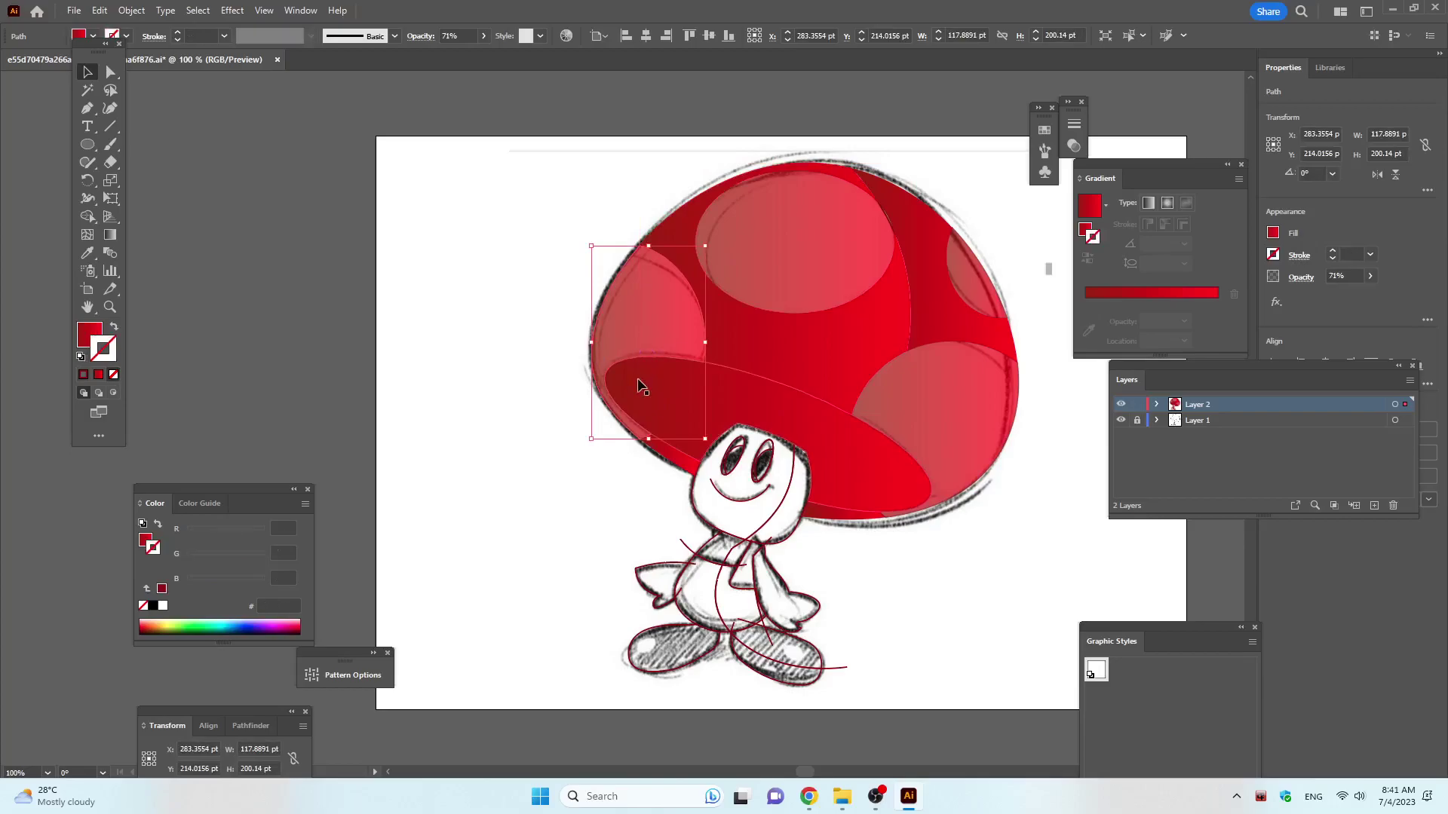
pyautogui.click(588, 471)
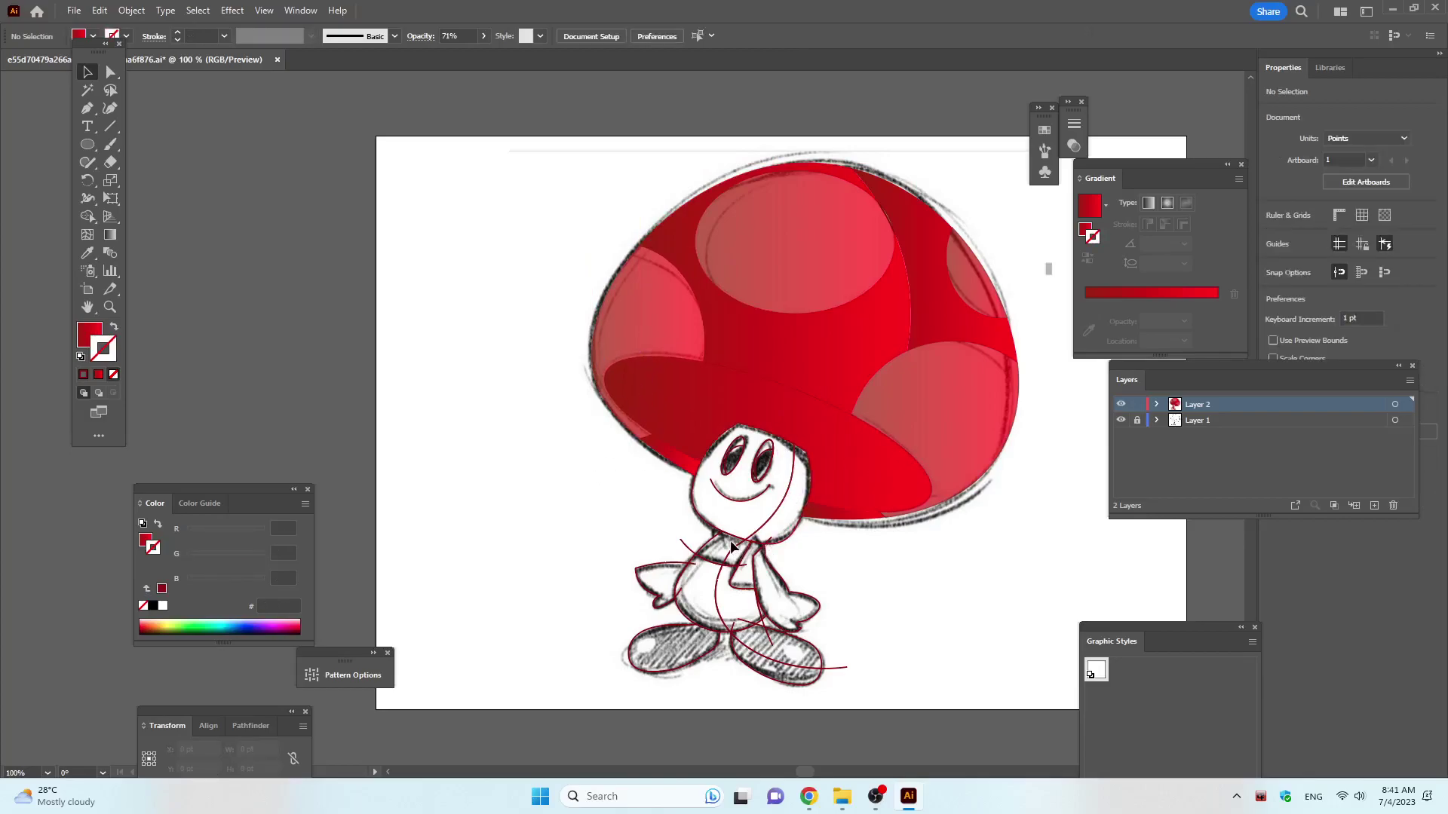
# Eyedropper a black fill onto the left and right eyes.
pyautogui.click(739, 461)
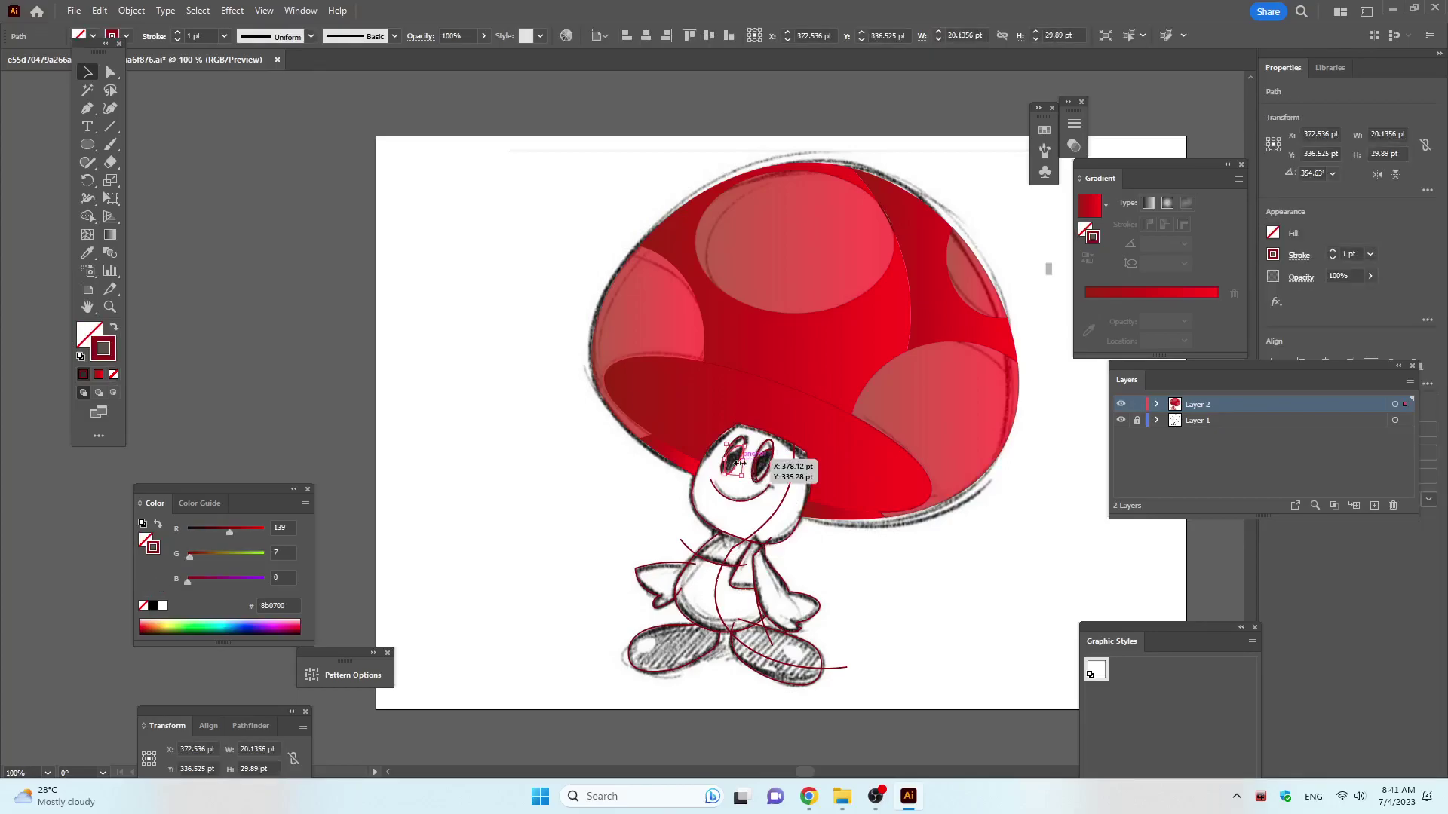
pyautogui.press('i')
pyautogui.click(737, 454)
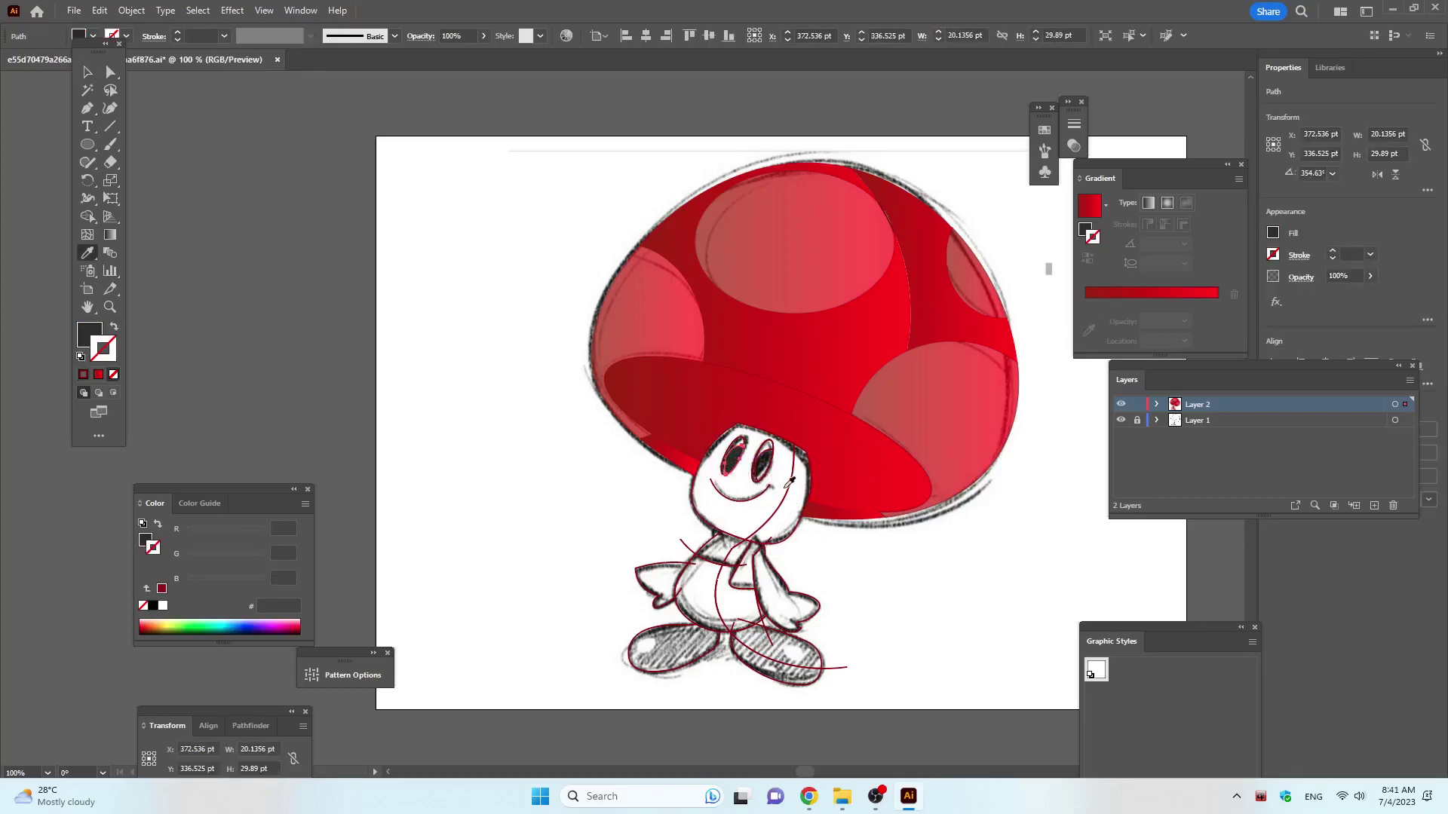
pyautogui.press('v')
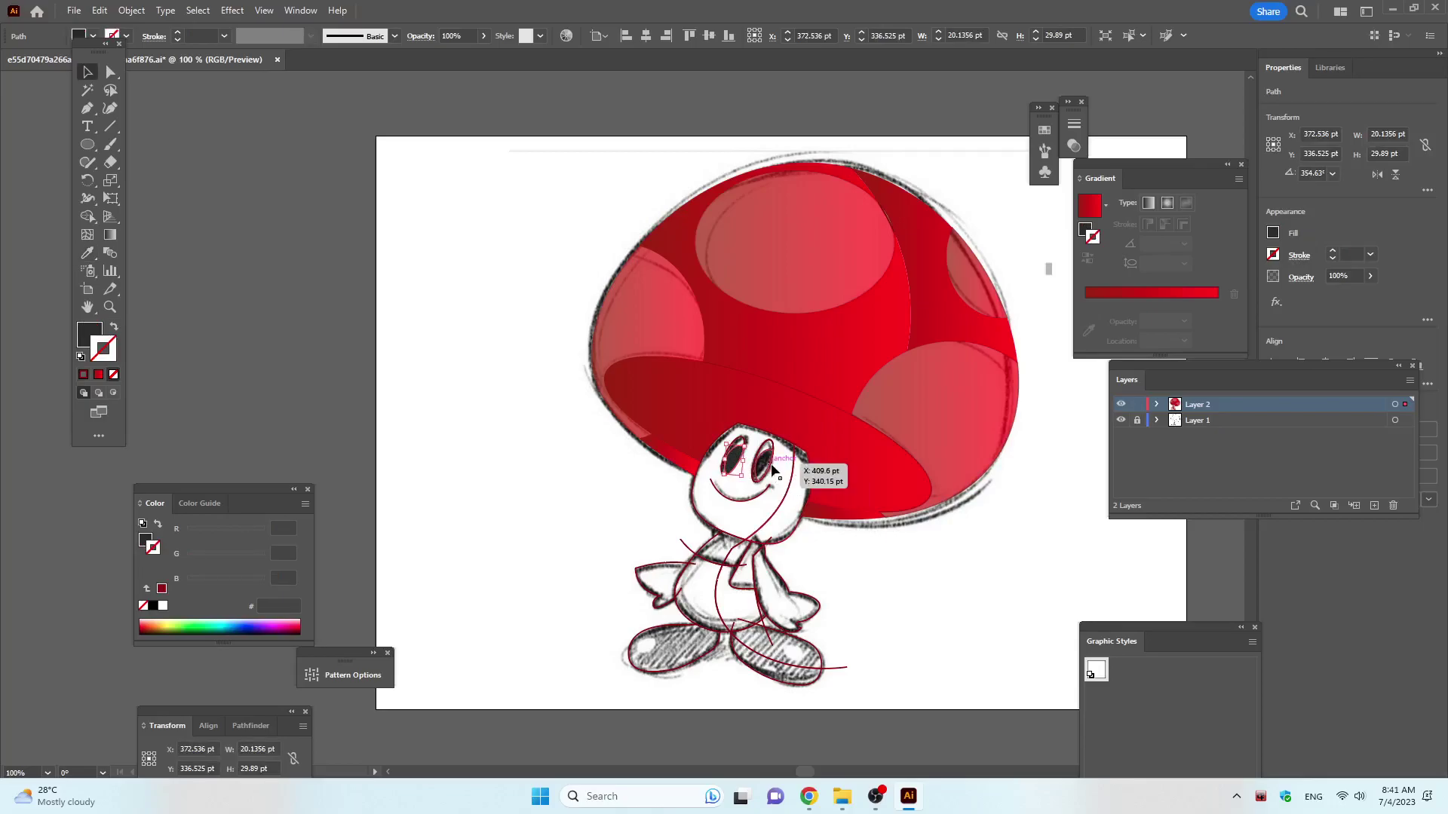
pyautogui.click(771, 468)
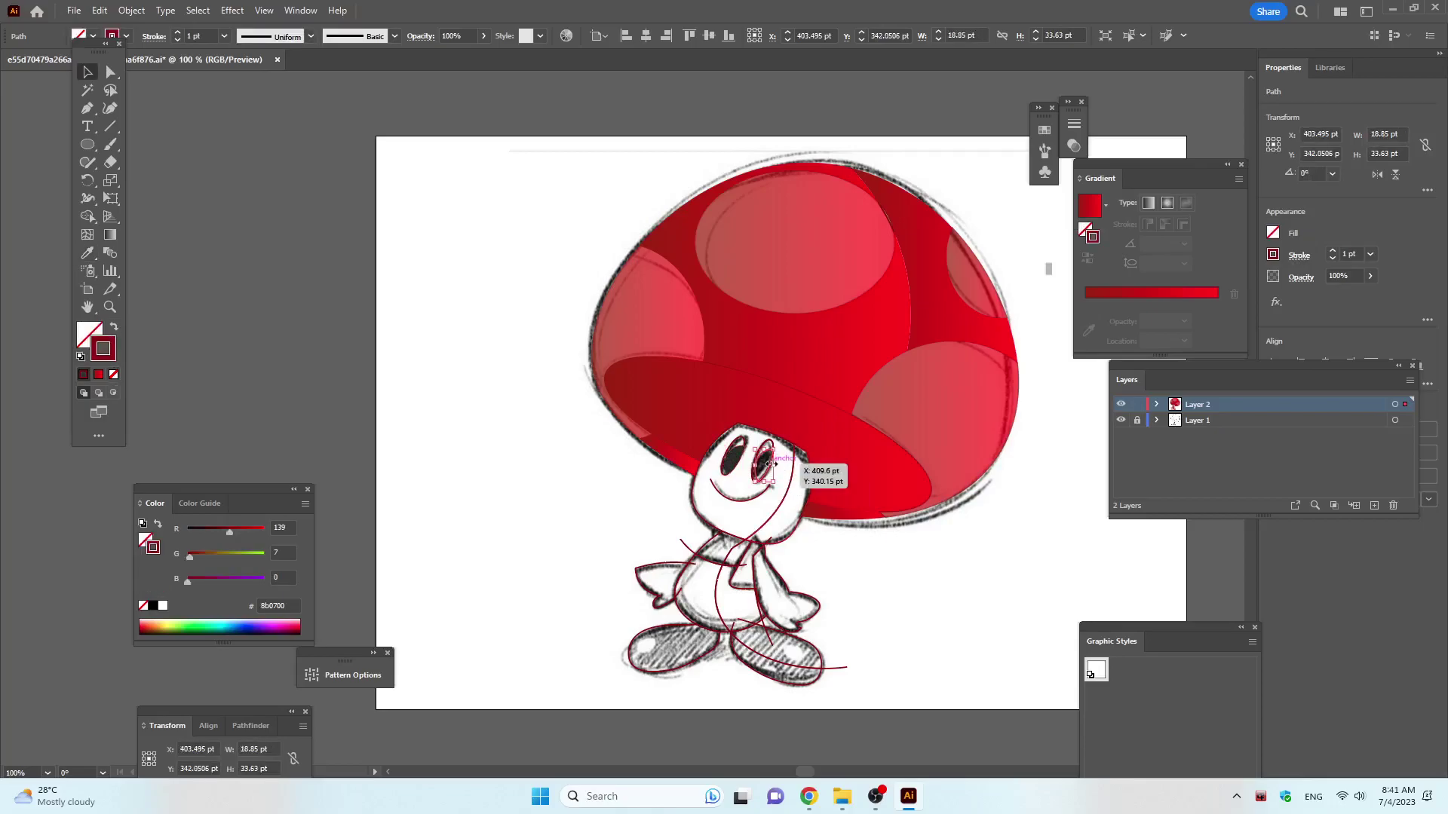
pyautogui.press('i')
pyautogui.click(765, 456)
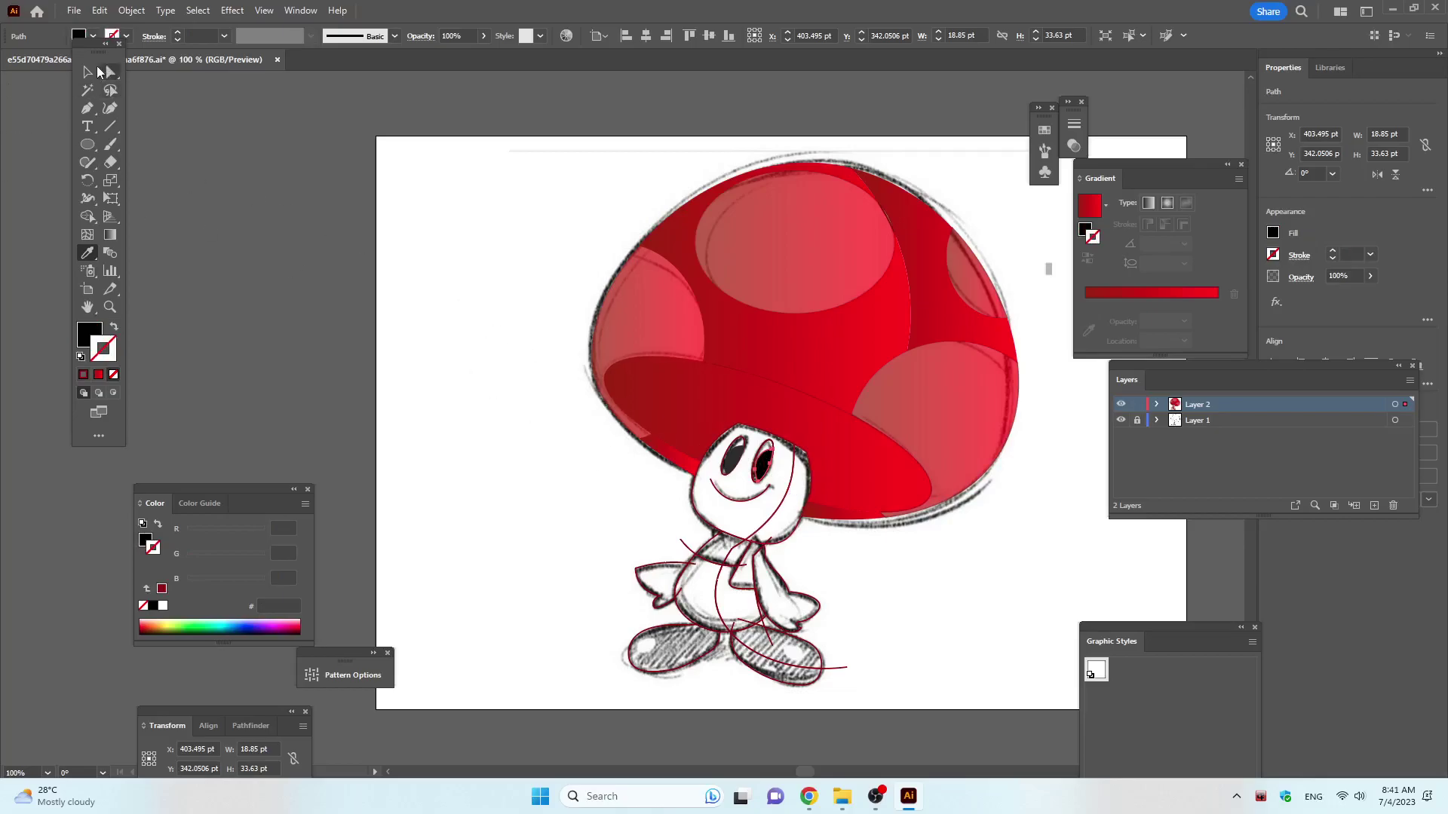
pyautogui.click(87, 72)
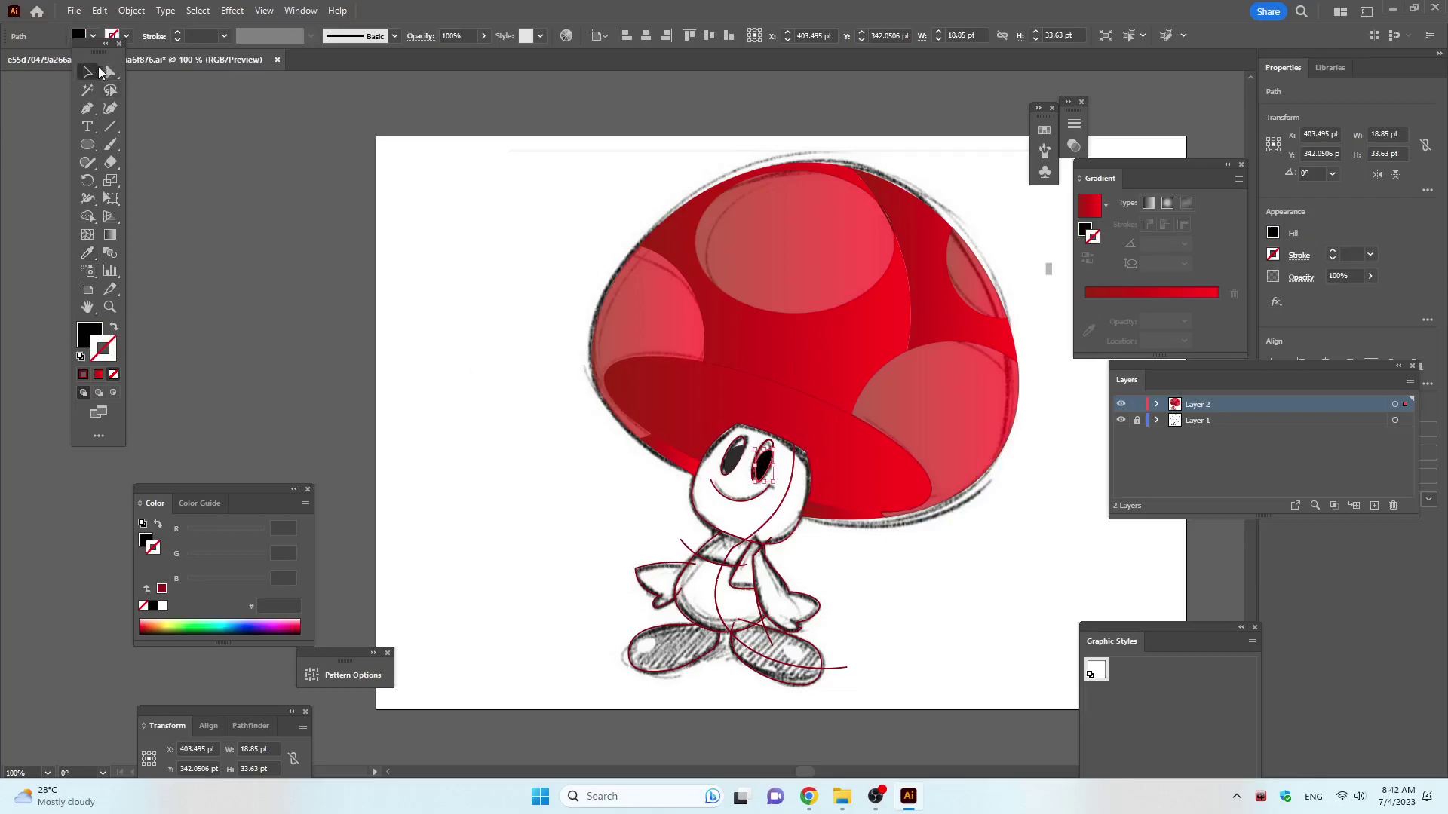
# Recopy the right eye's solid black onto the left eye.
pyautogui.click(738, 464)
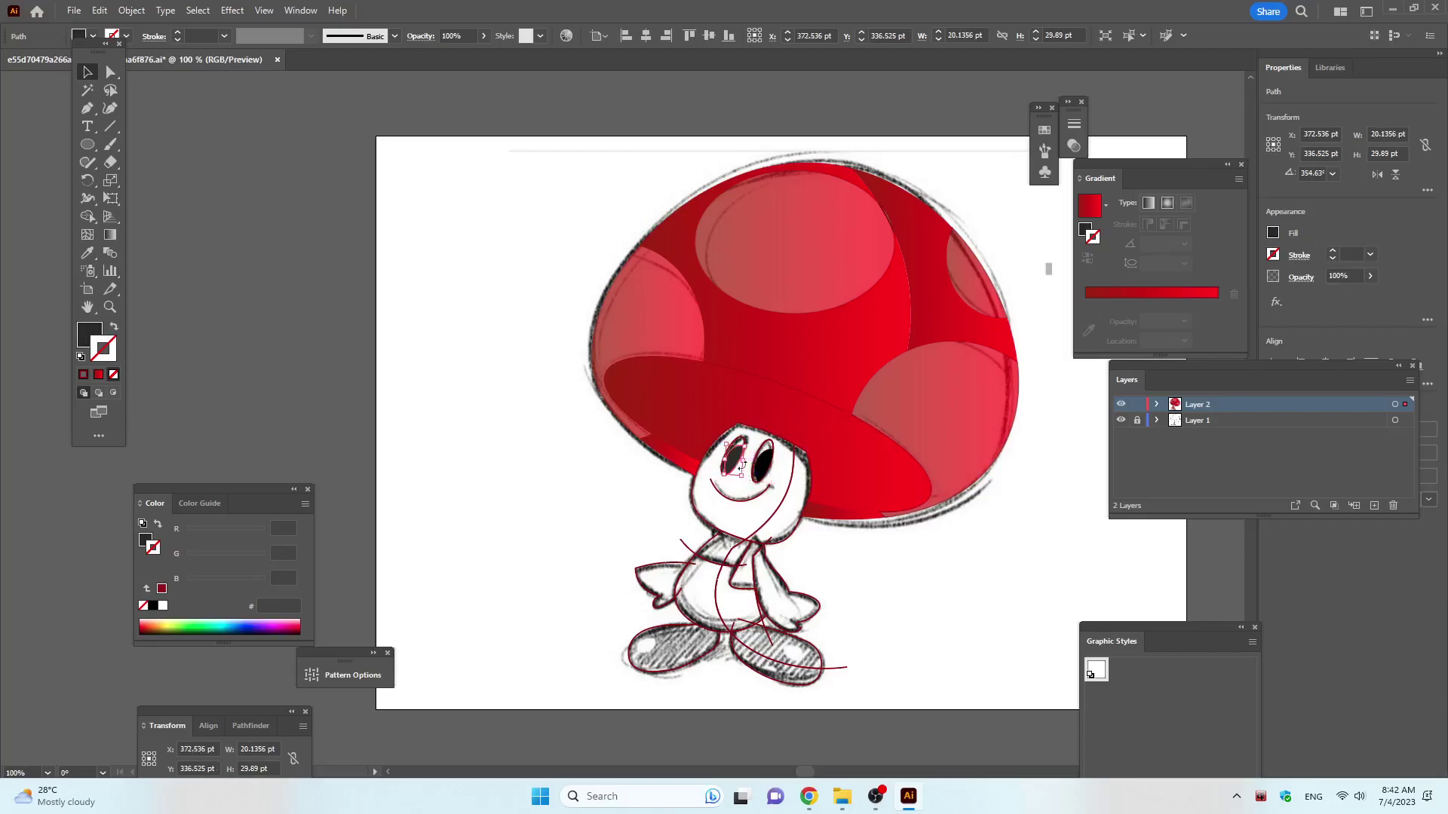
pyautogui.press('i')
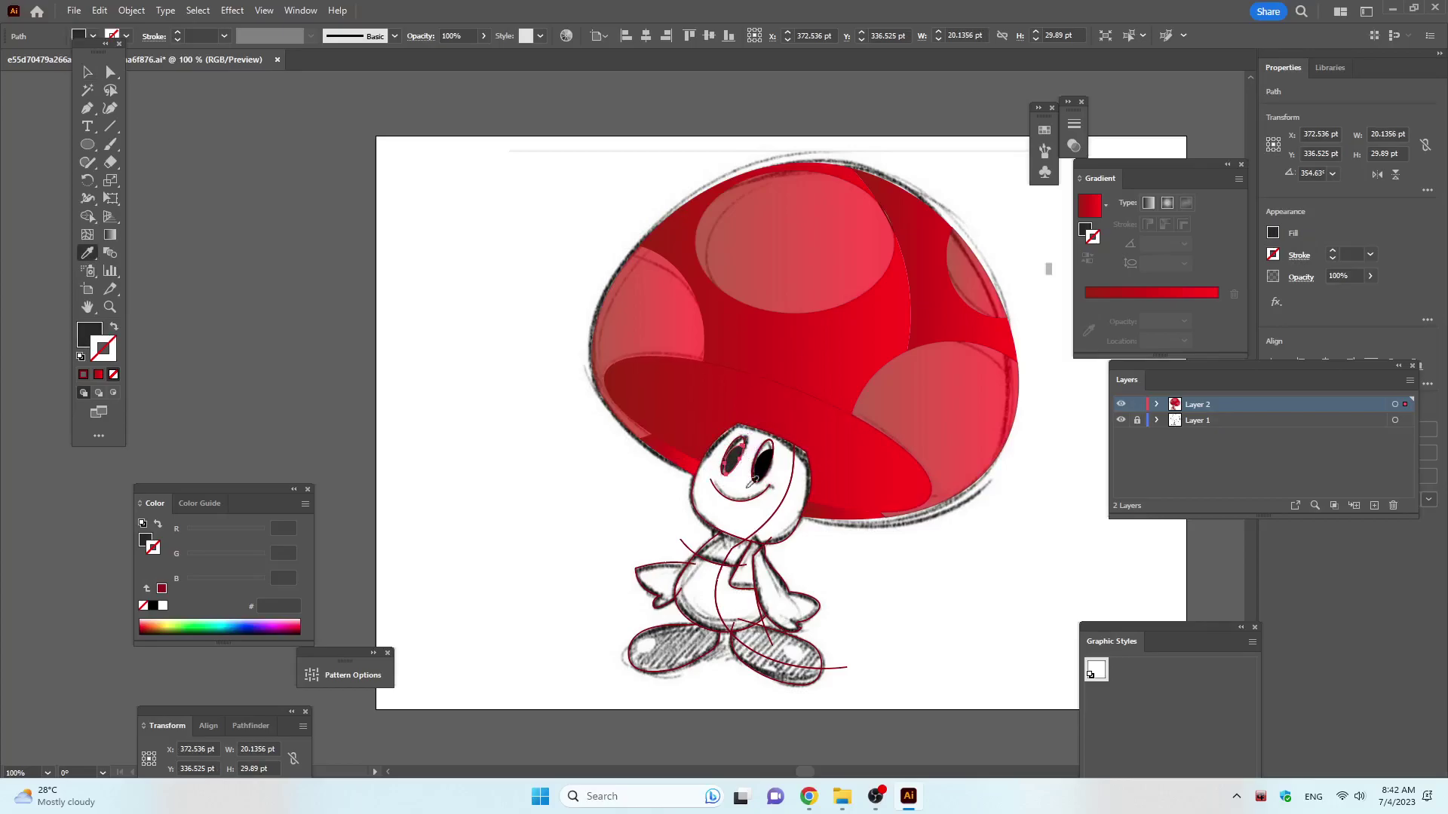
pyautogui.click(763, 461)
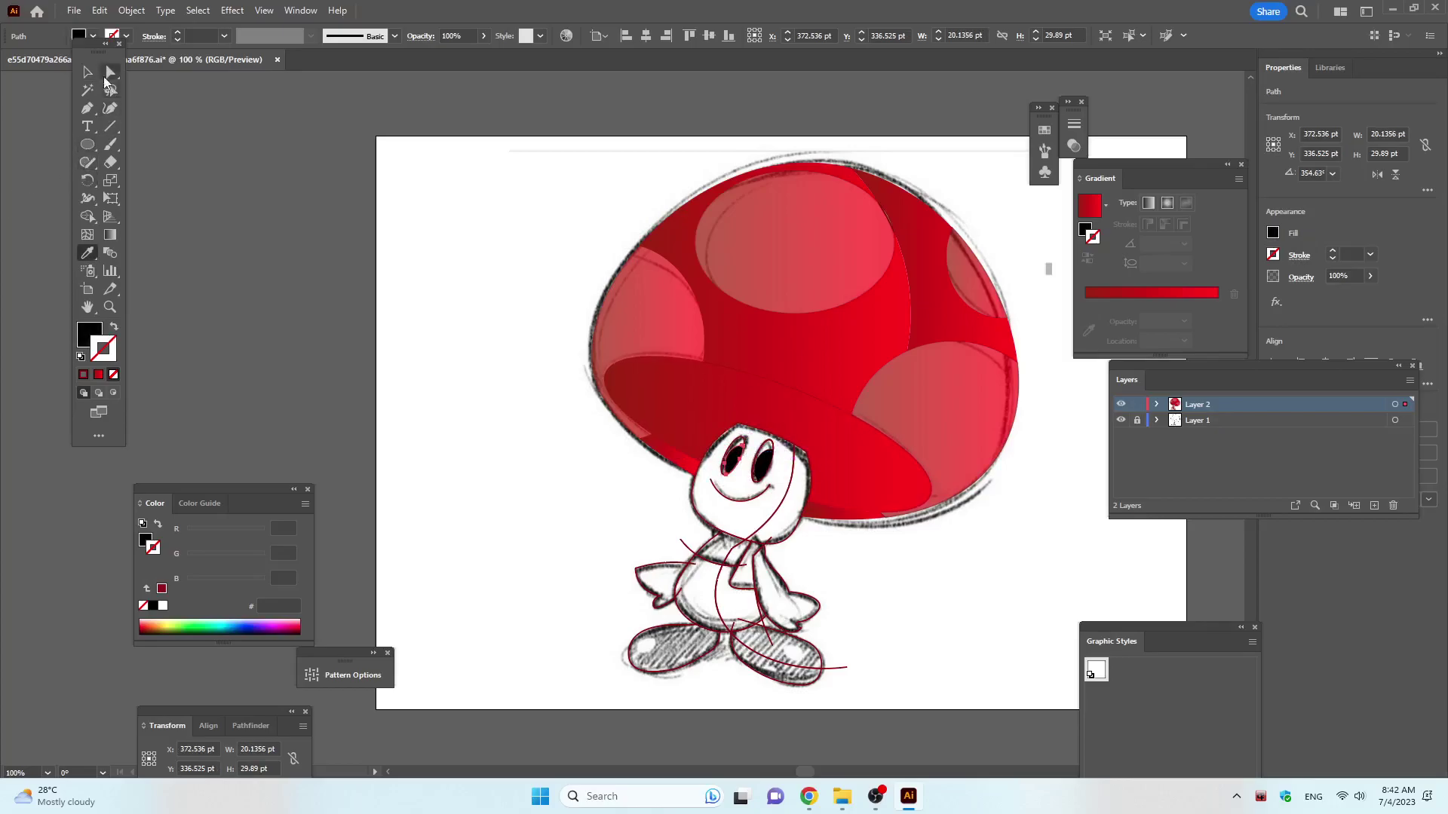
pyautogui.click(88, 73)
pyautogui.click(394, 297)
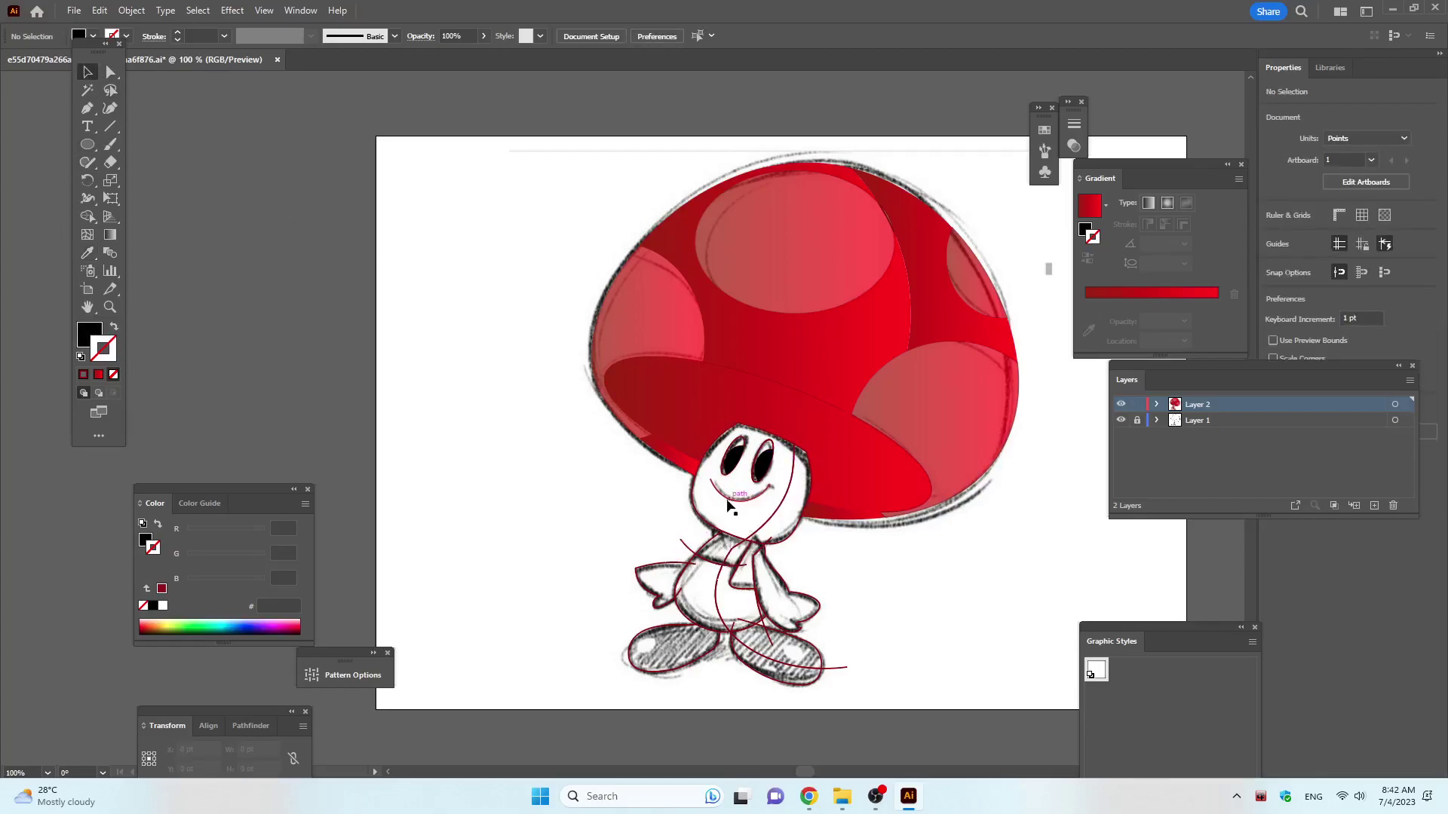
# Fill the head with the red gradient colour instead of an outline.
pyautogui.click(695, 512)
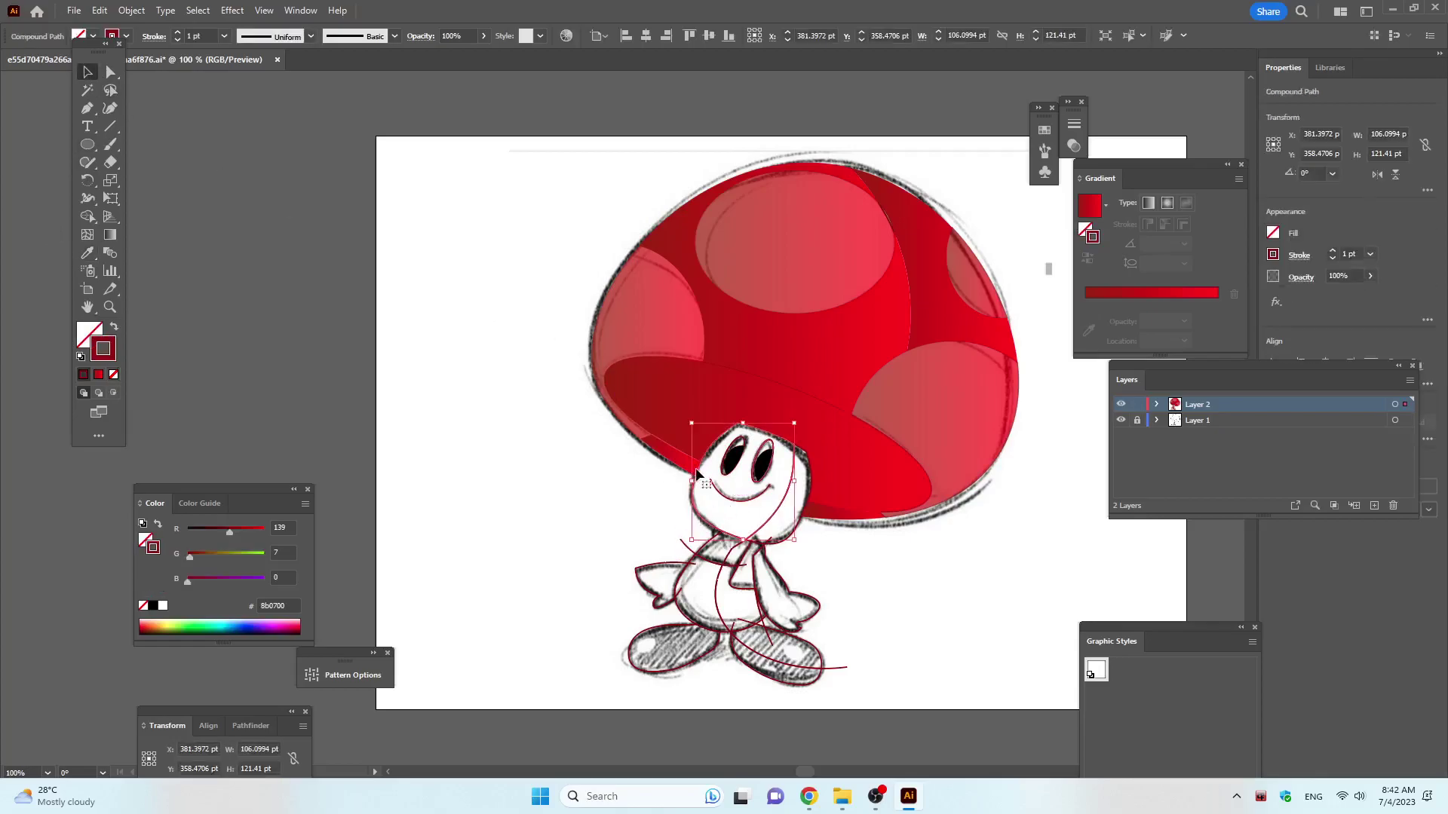
pyautogui.click(1146, 293)
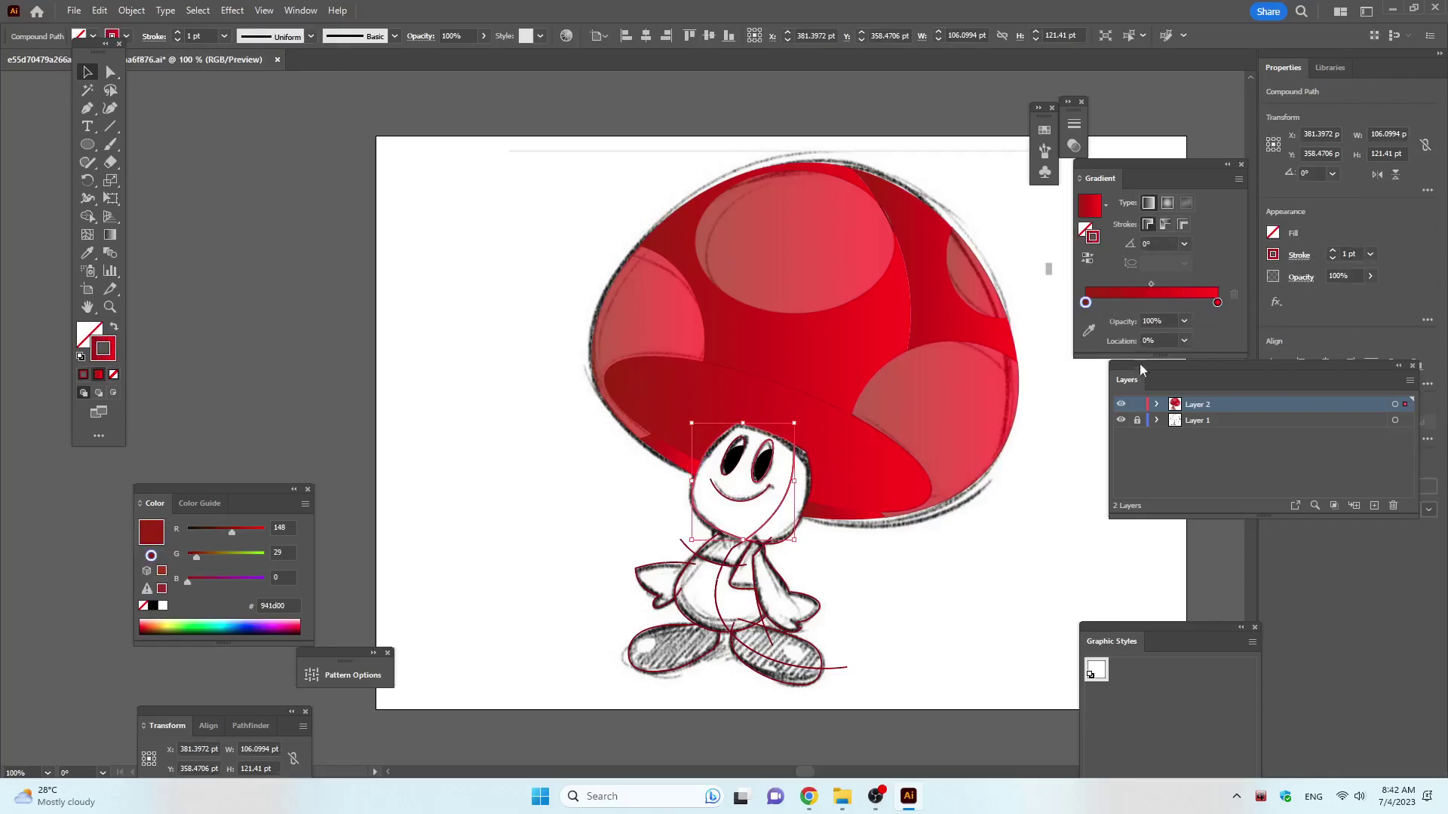
pyautogui.hotkey('shift', 'x')
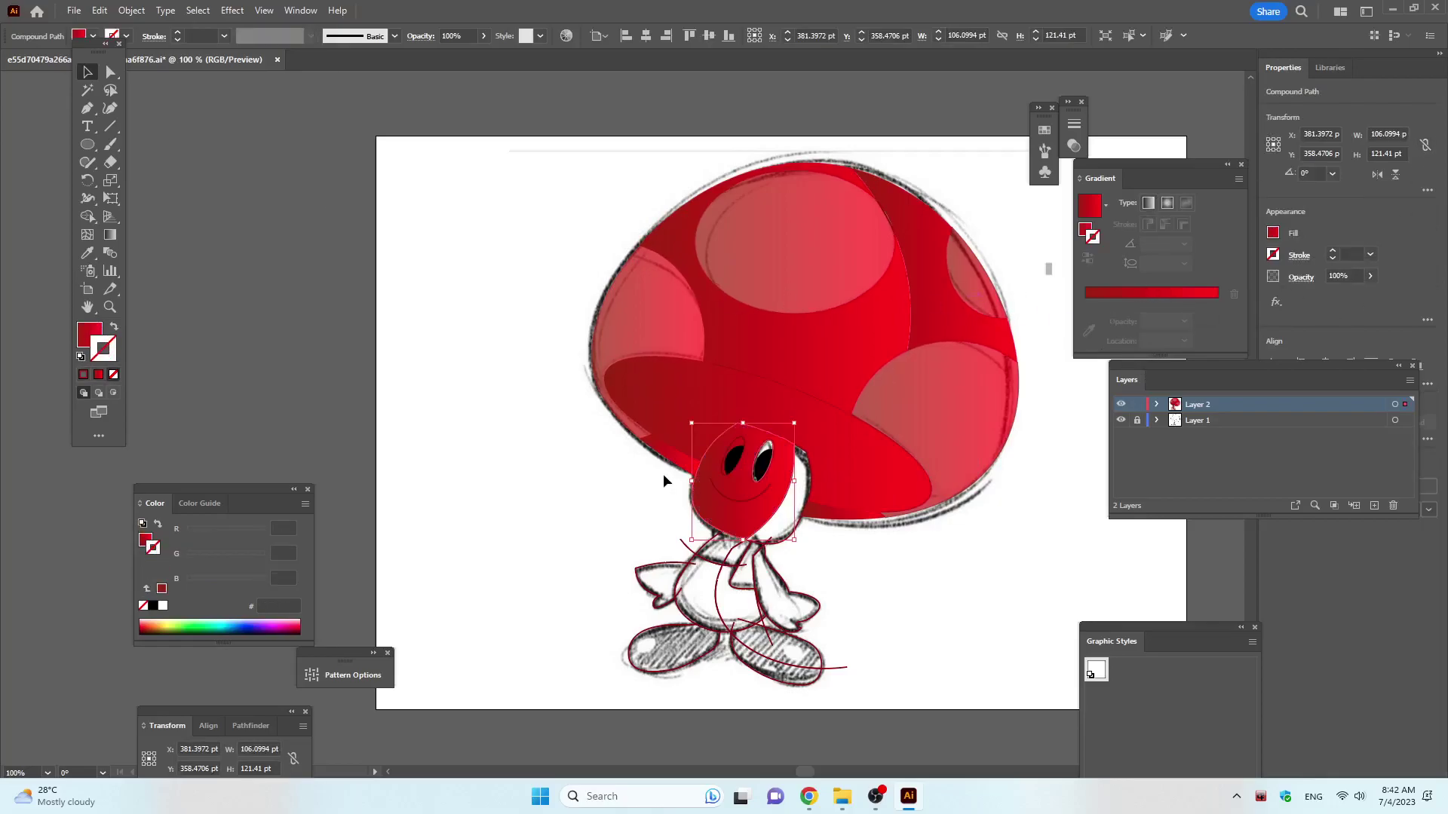
# Turn the left and right eye highlights into white fills.
pyautogui.click(744, 447)
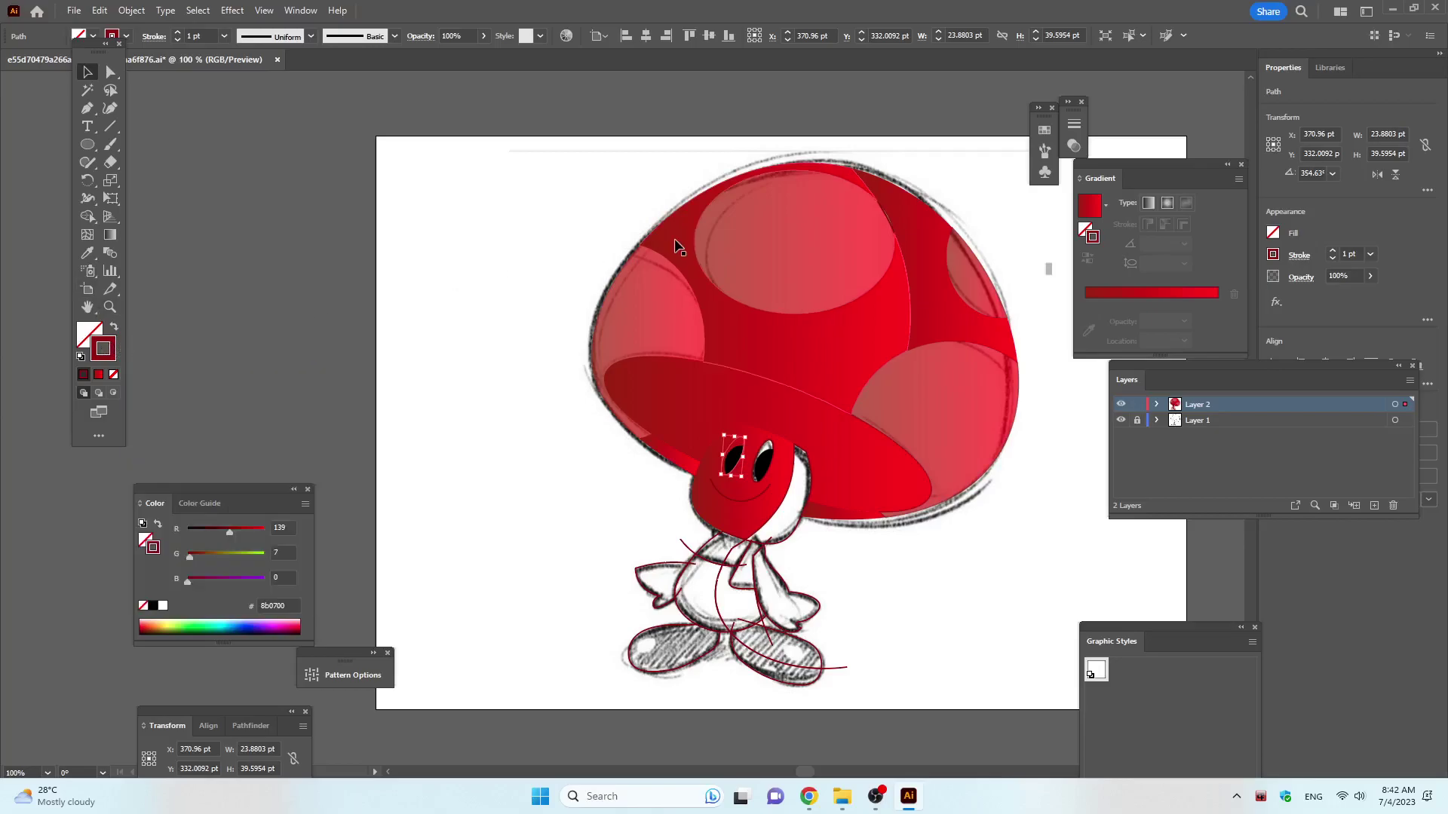
pyautogui.hotkey('shift', 'x')
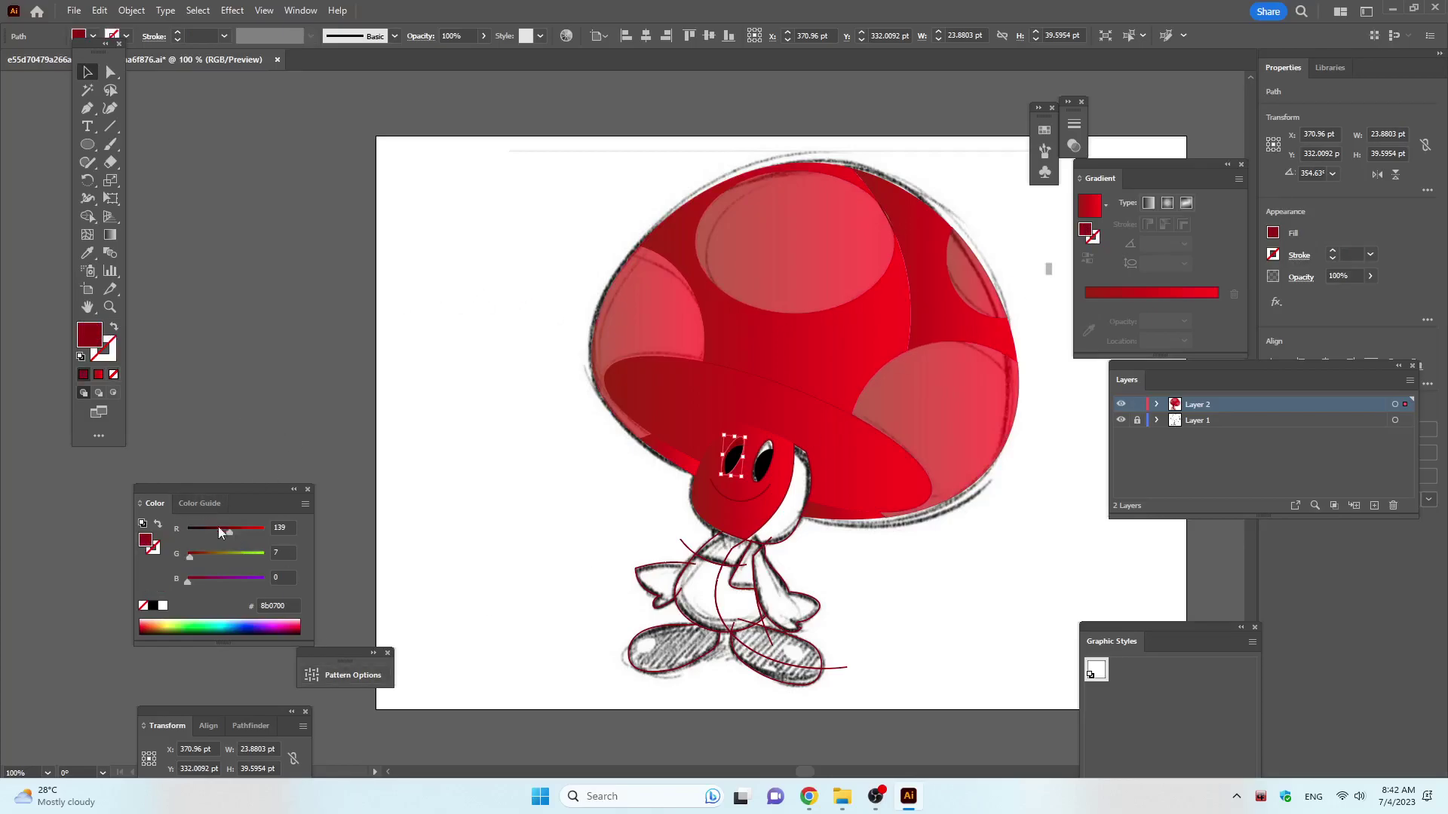
pyautogui.click(163, 606)
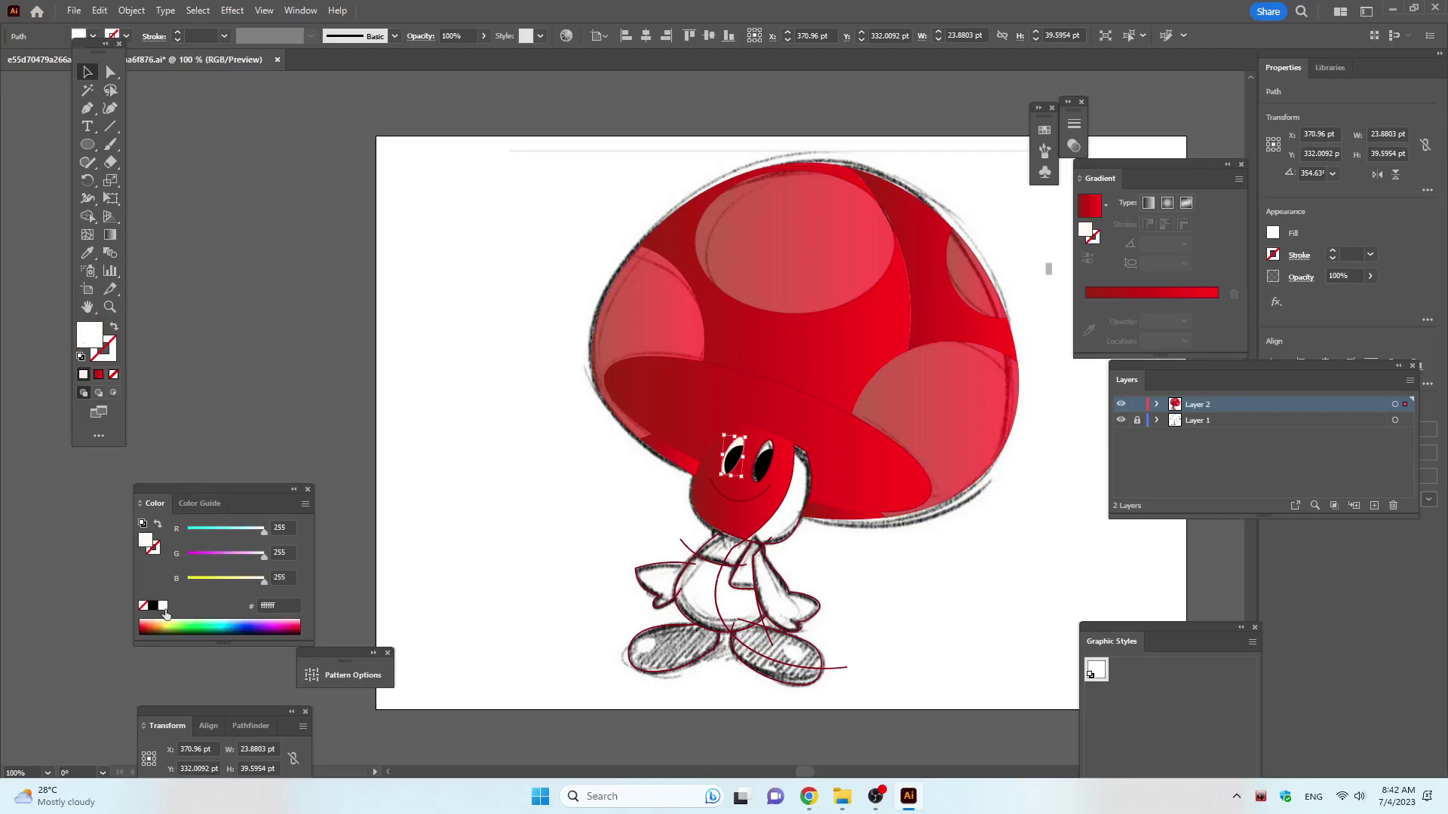
pyautogui.click(938, 554)
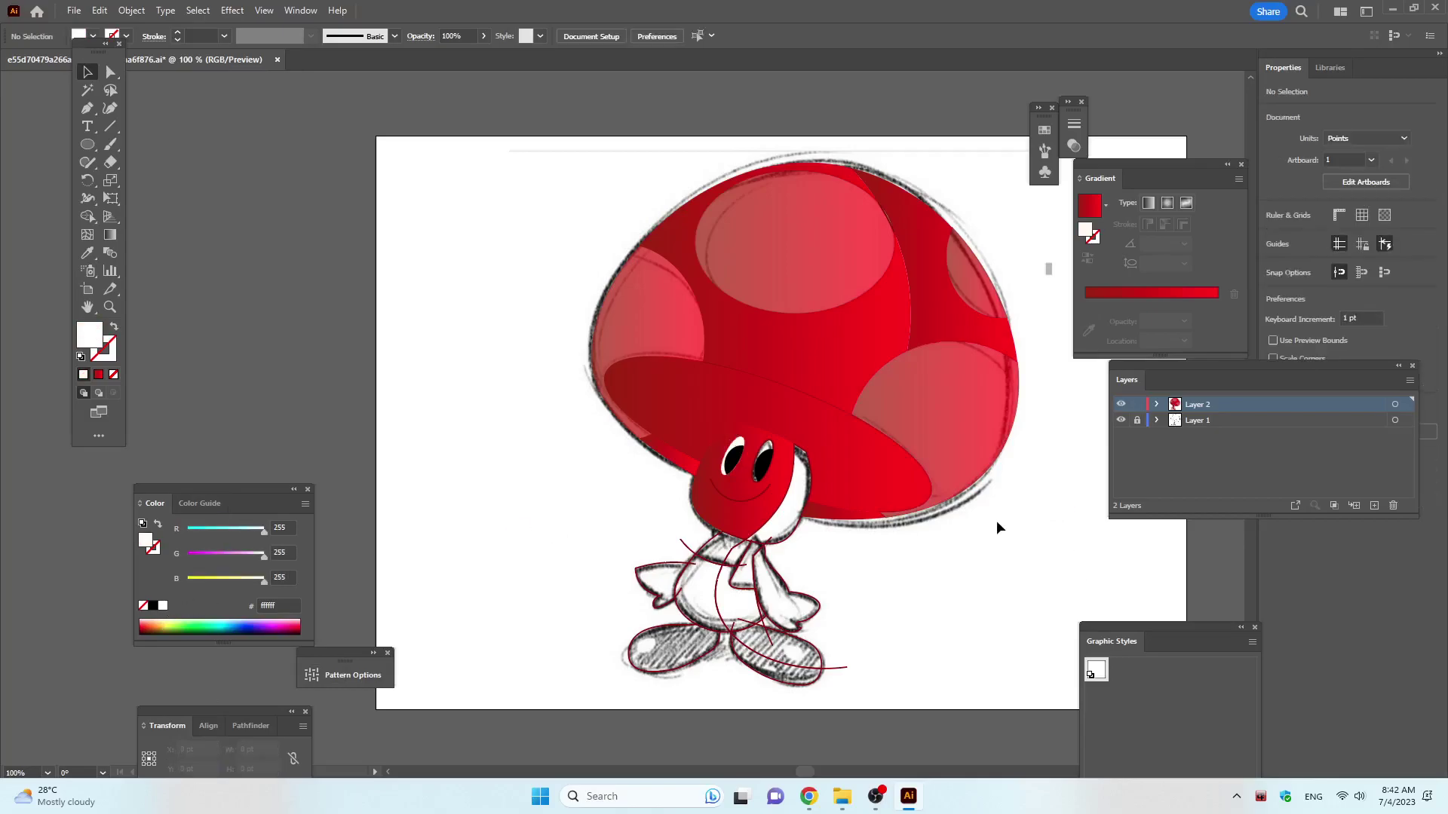
pyautogui.click(768, 444)
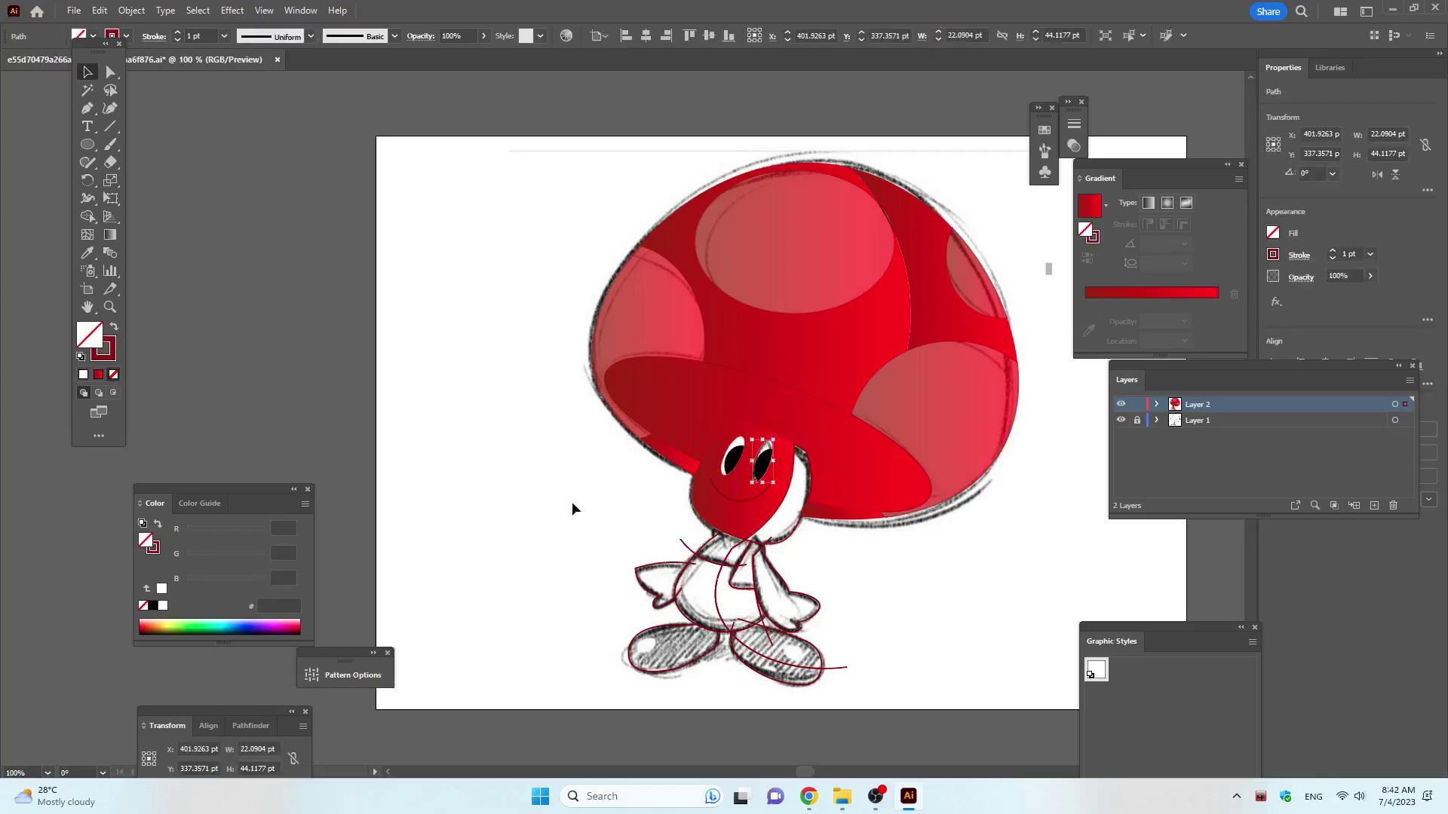
pyautogui.click(83, 376)
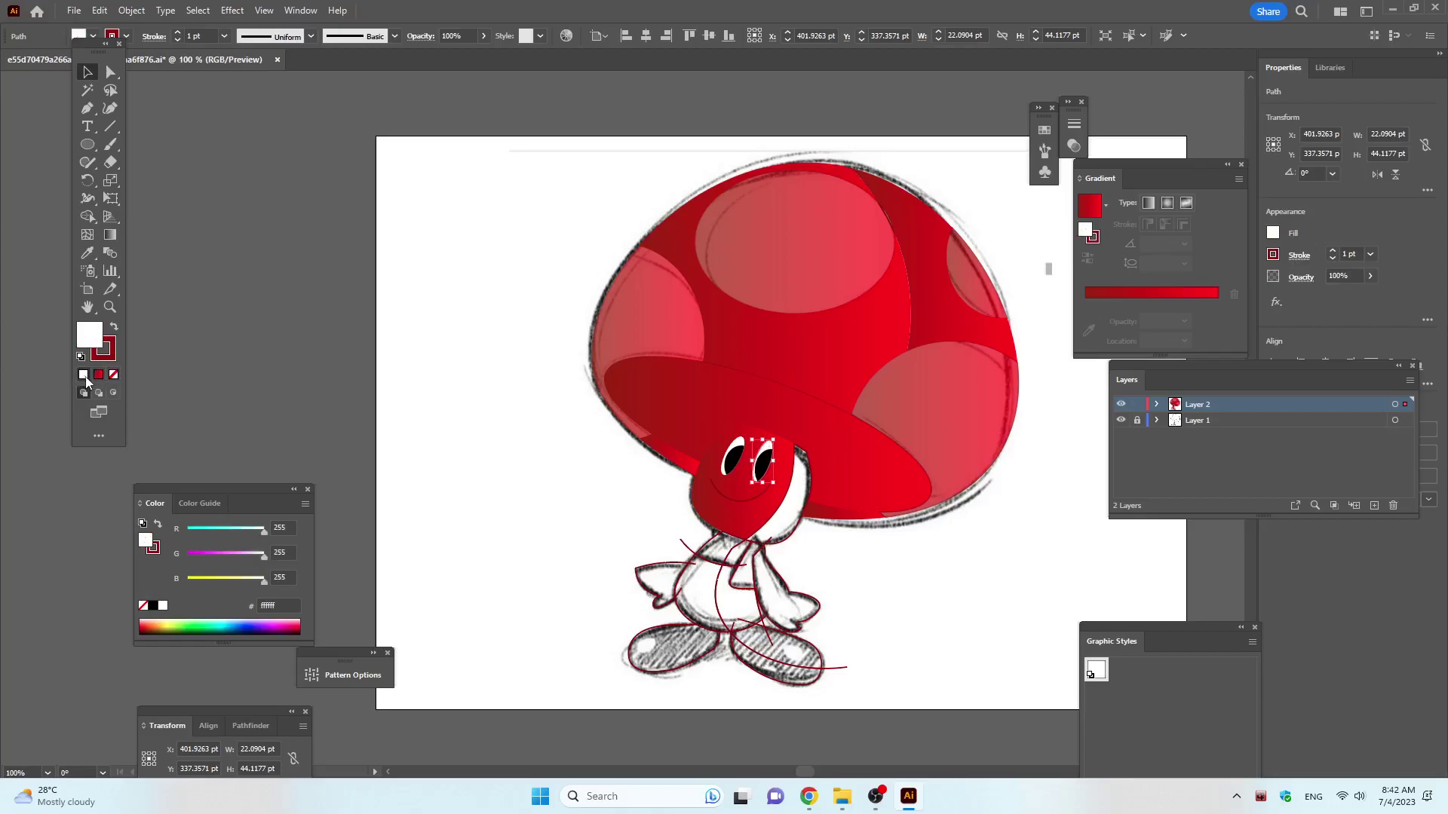
pyautogui.click(427, 405)
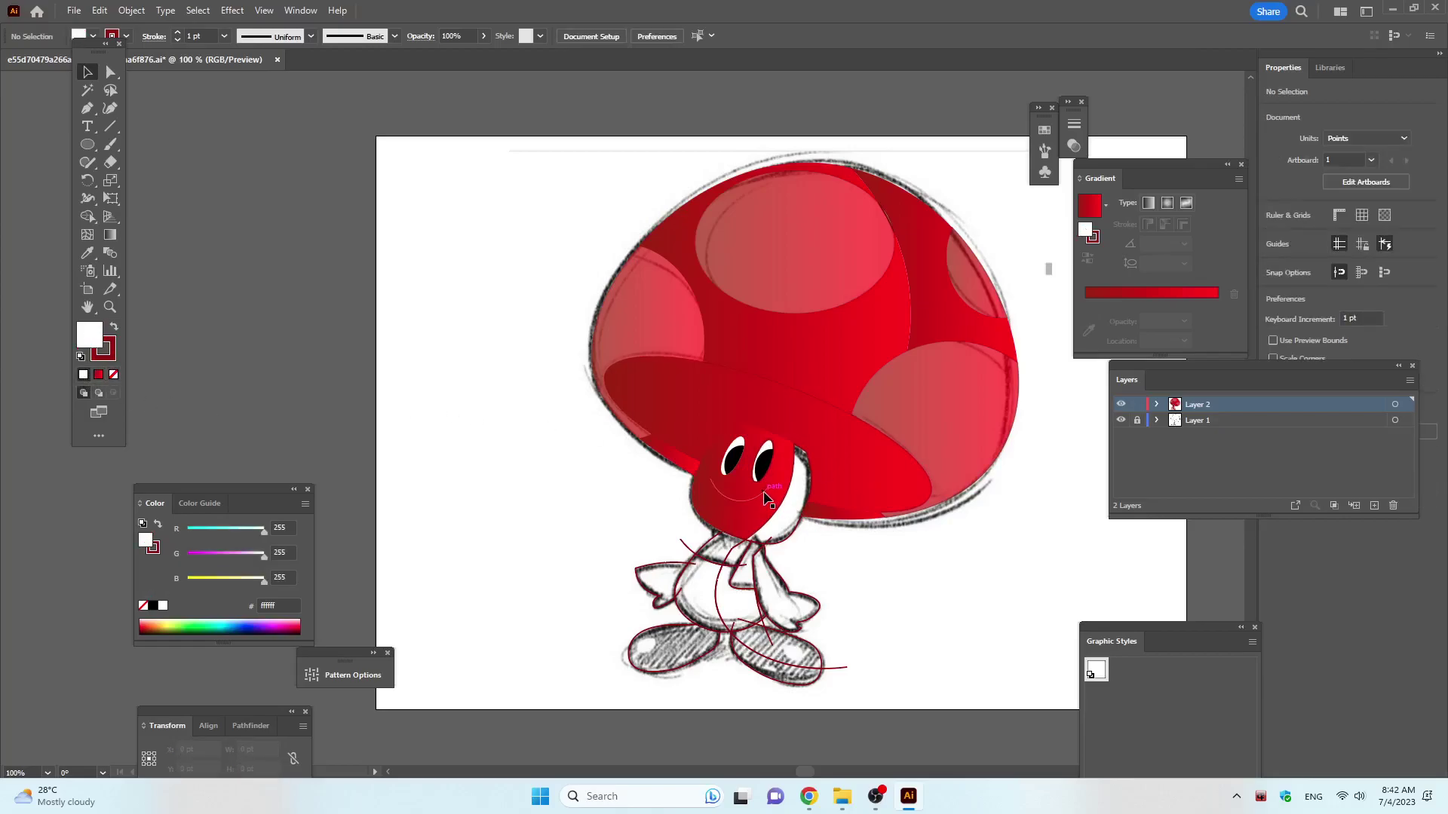
pyautogui.click(796, 534)
# Fill the right-side face shading light orange (#ff922e), sampling then refining from the colour spectrum.
pyautogui.press('i')
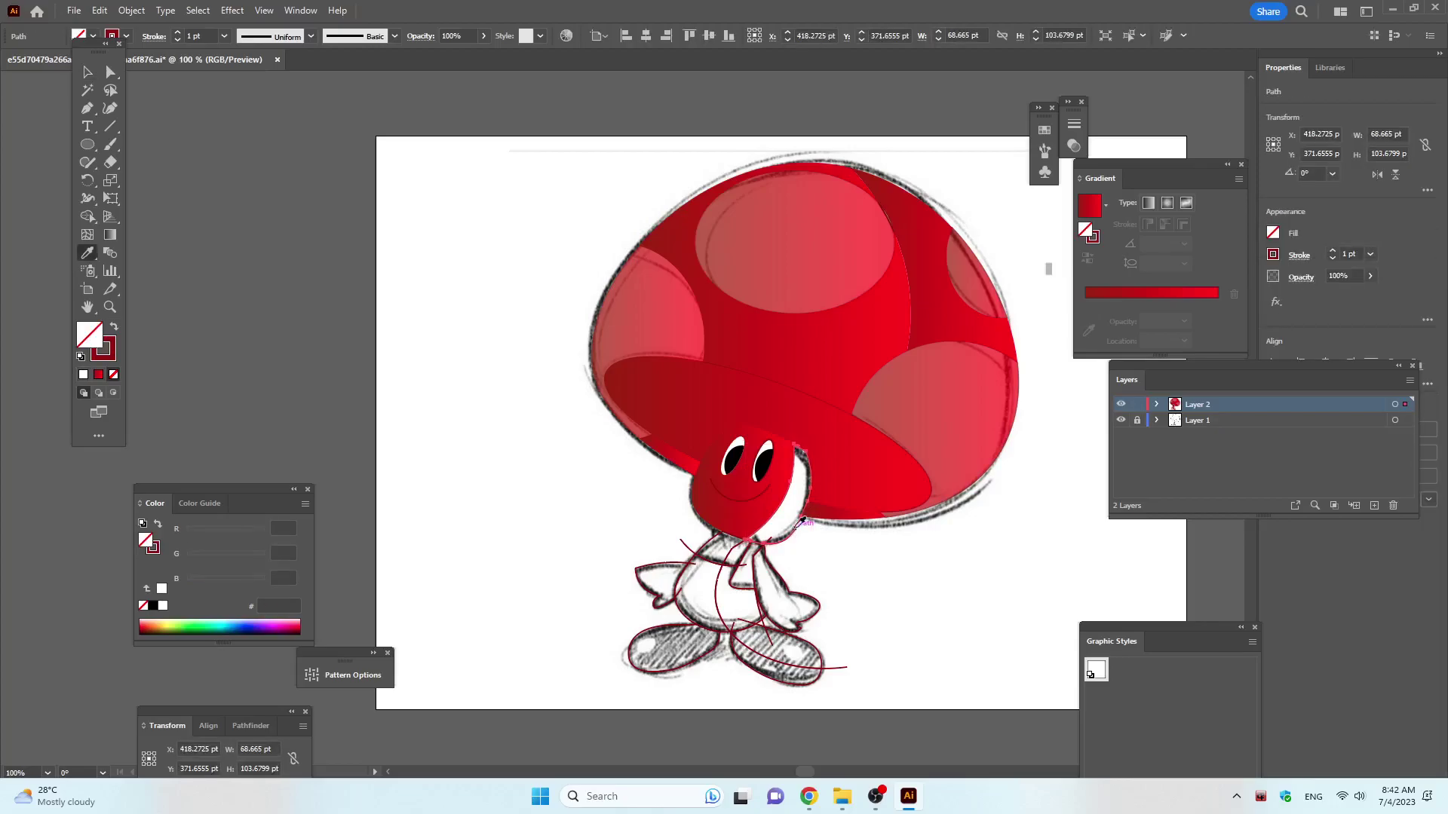
pyautogui.click(790, 517)
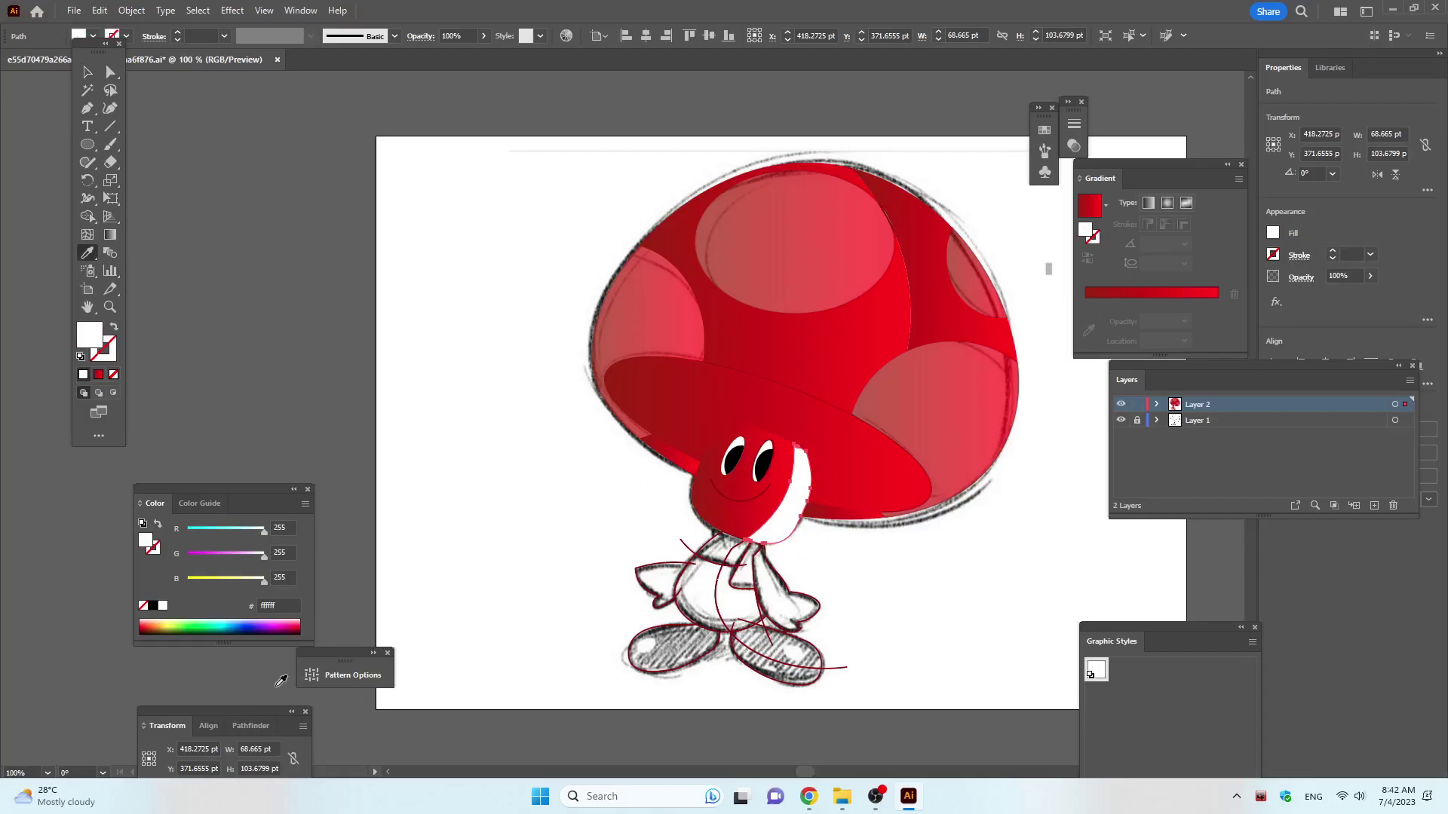
pyautogui.click(154, 625)
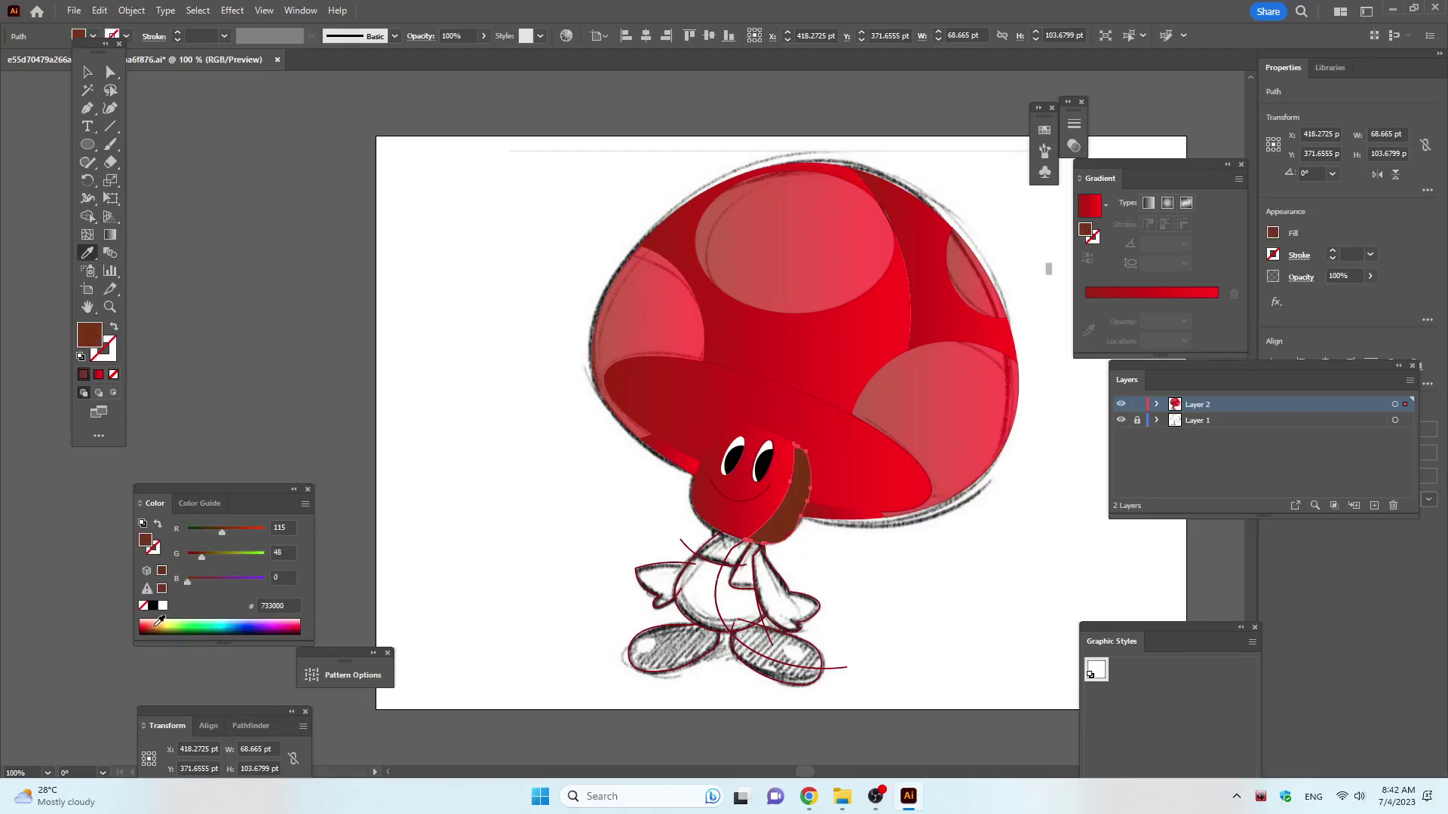
pyautogui.click(157, 623)
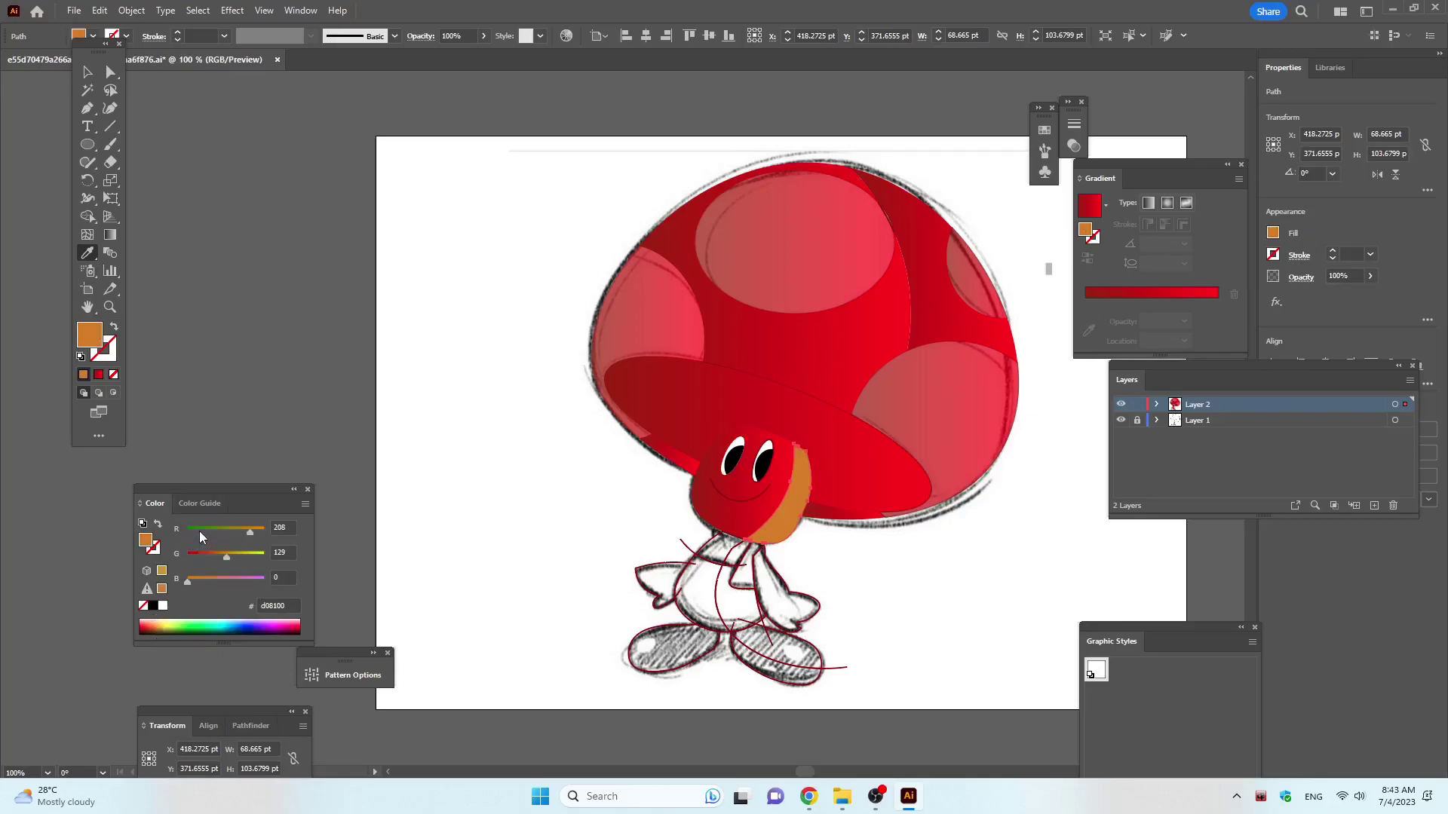
pyautogui.click(156, 621)
pyautogui.click(157, 620)
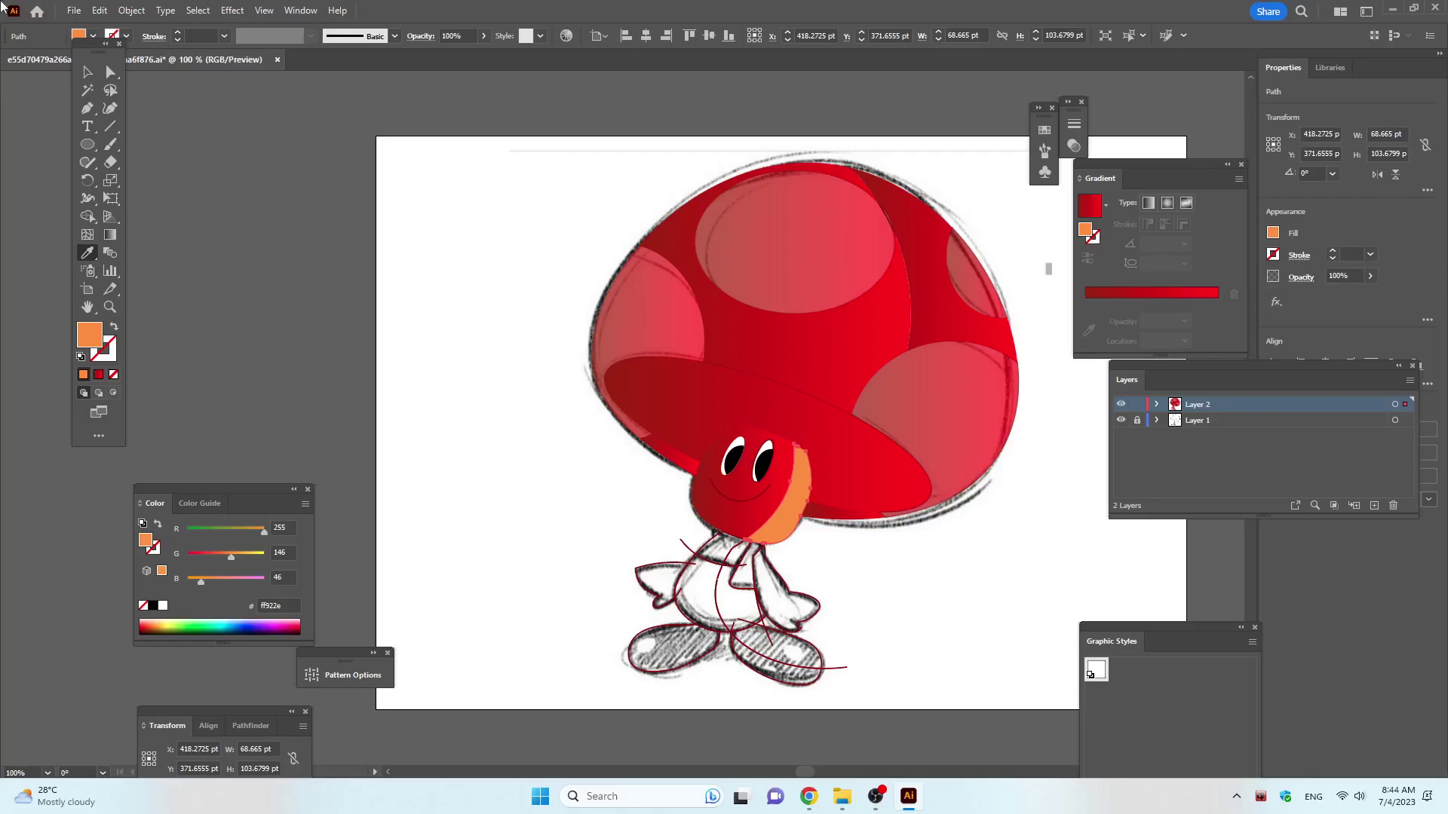
# Give the face an orange-to-red gradient by adding a #ff8e00 orange gradient stop.
pyautogui.click(1165, 297)
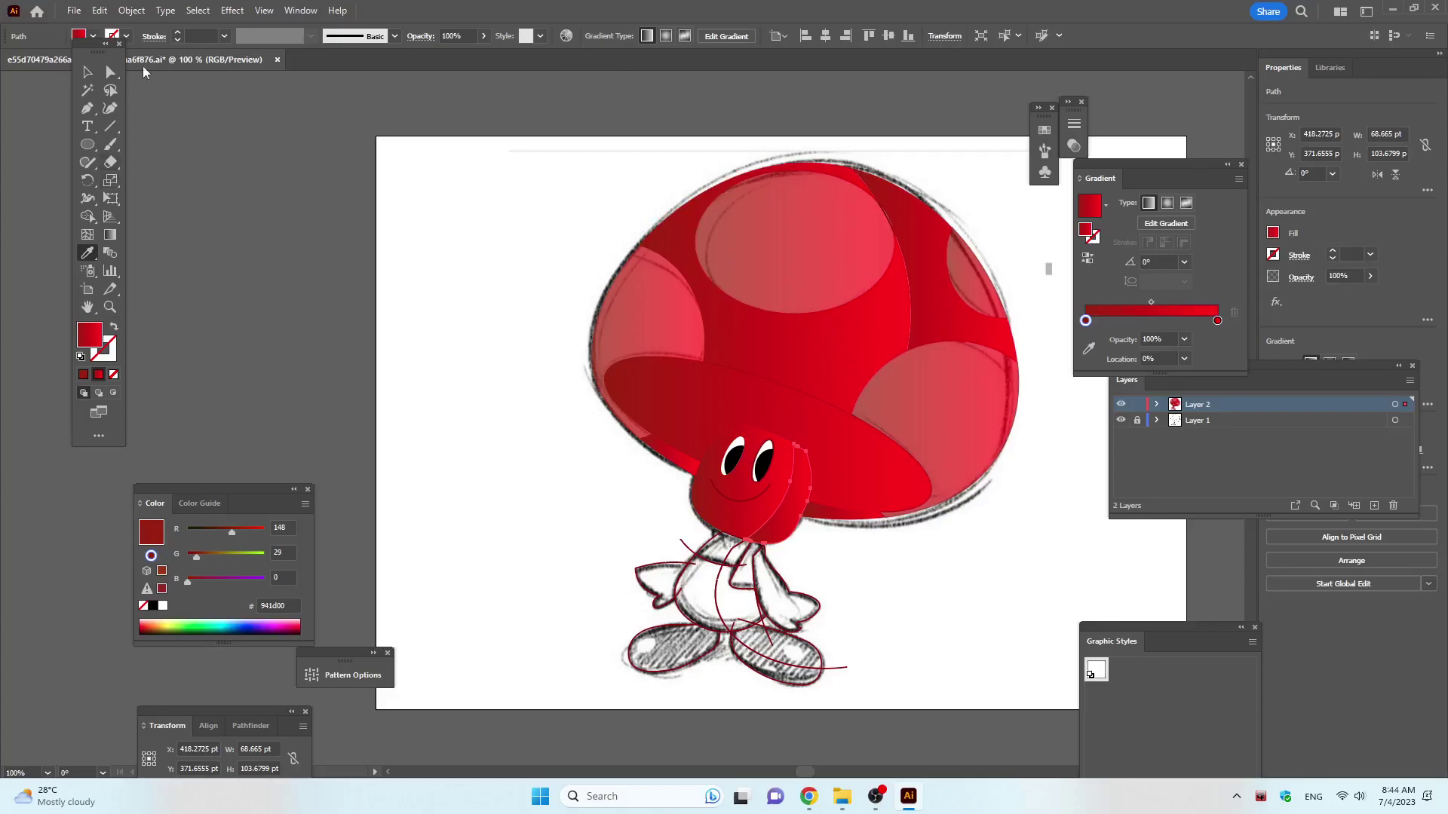
pyautogui.click(88, 71)
pyautogui.click(203, 106)
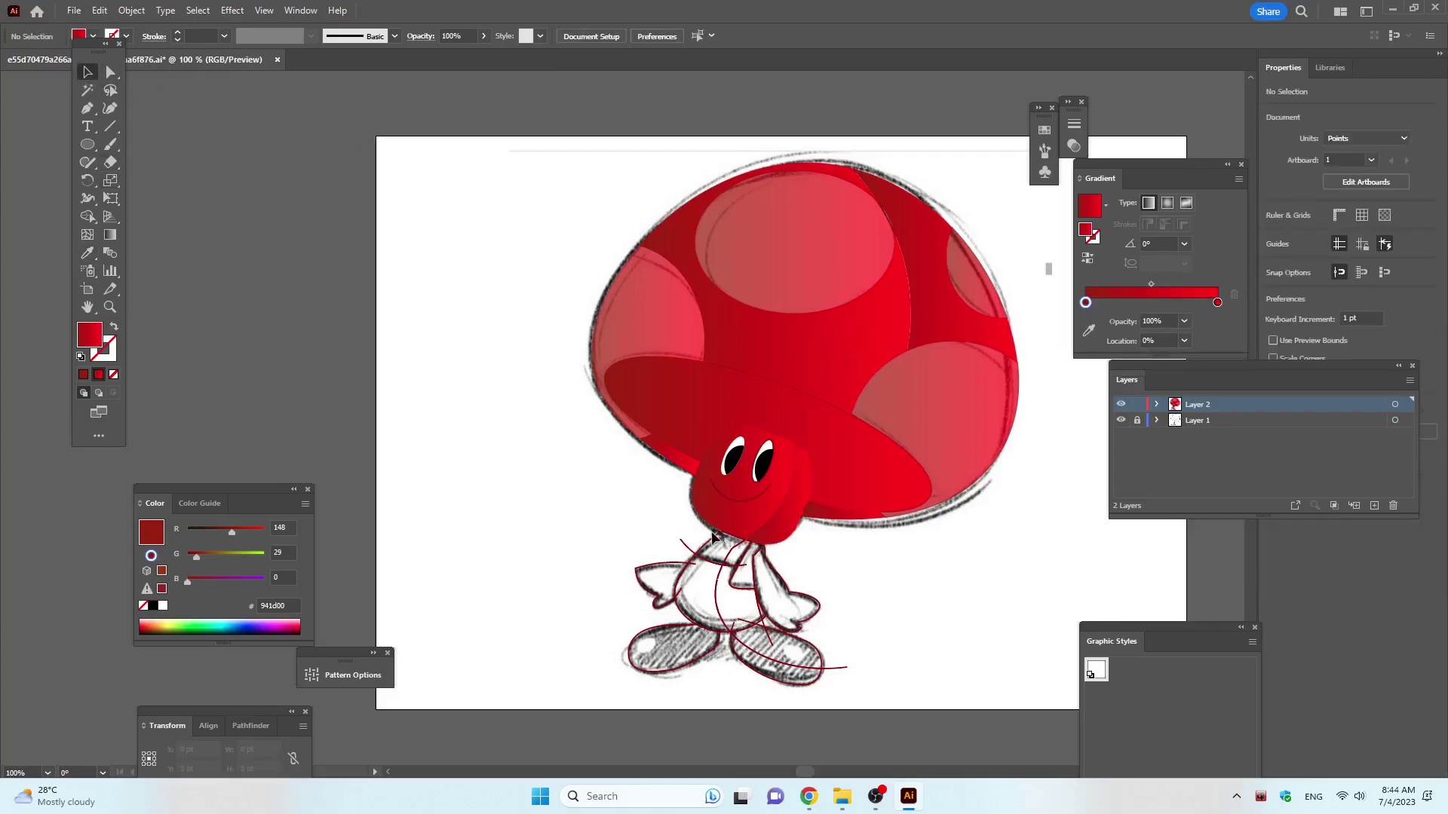
pyautogui.click(739, 537)
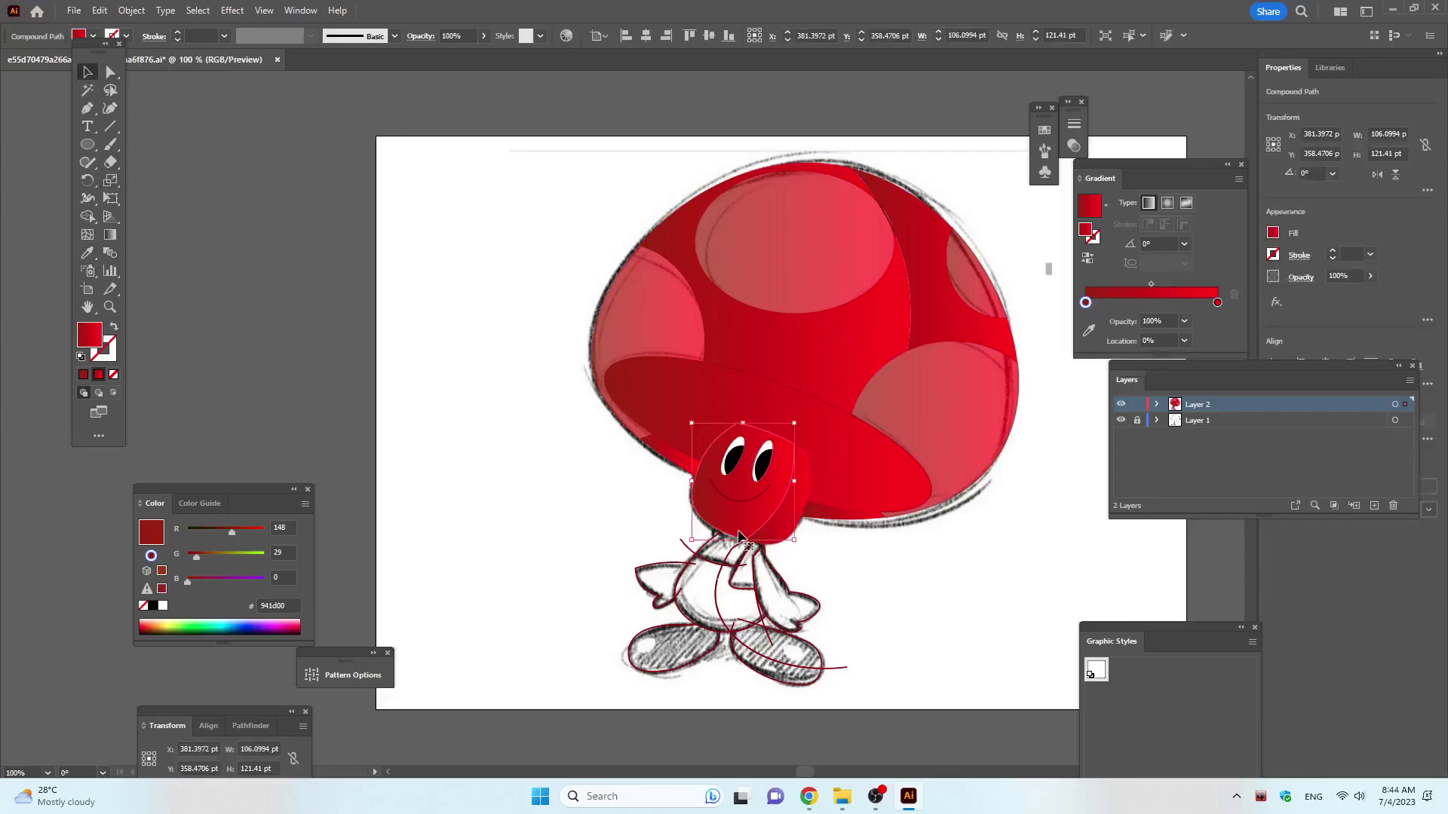
pyautogui.click(1105, 303)
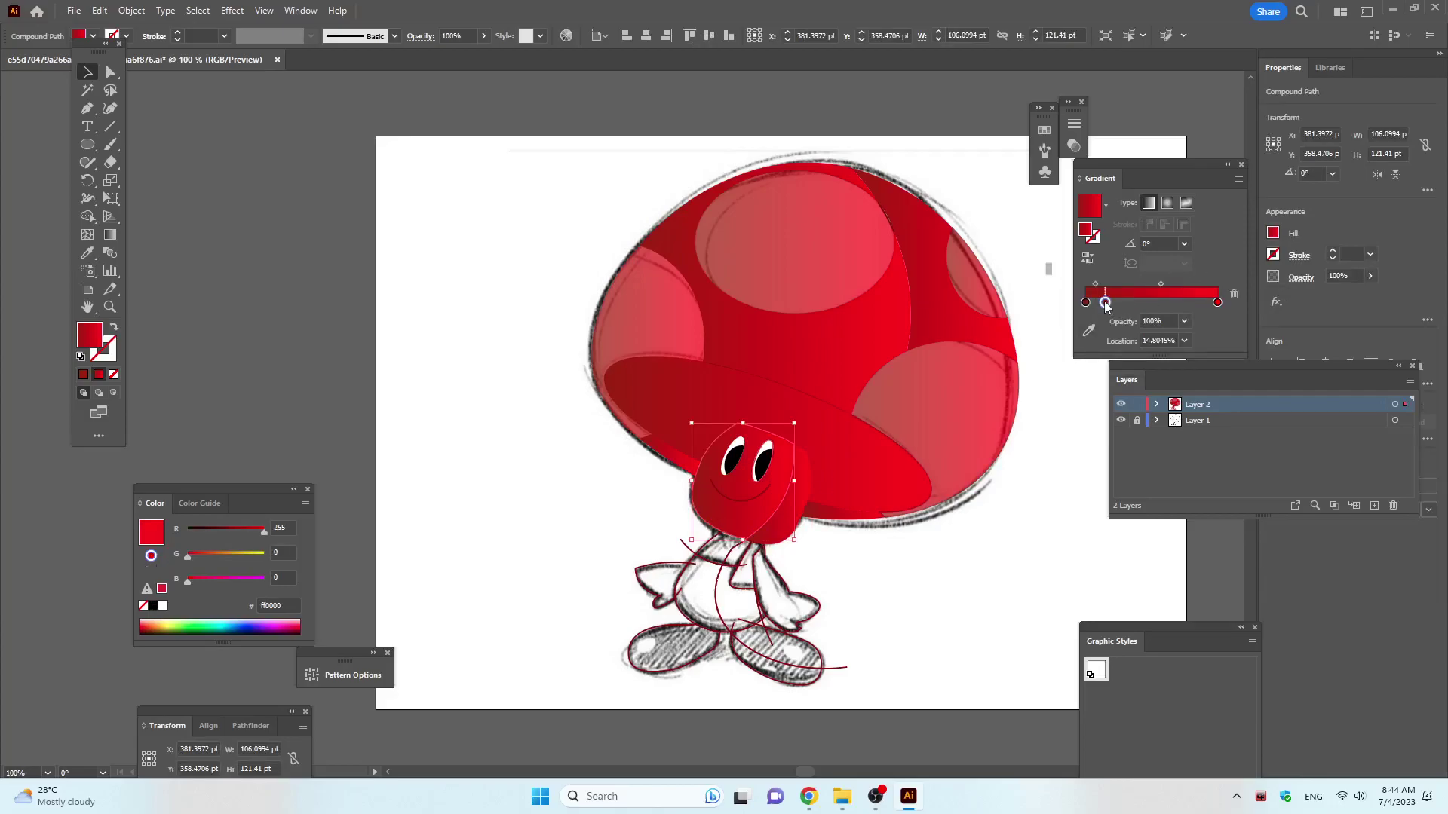
pyautogui.doubleClick(1105, 302)
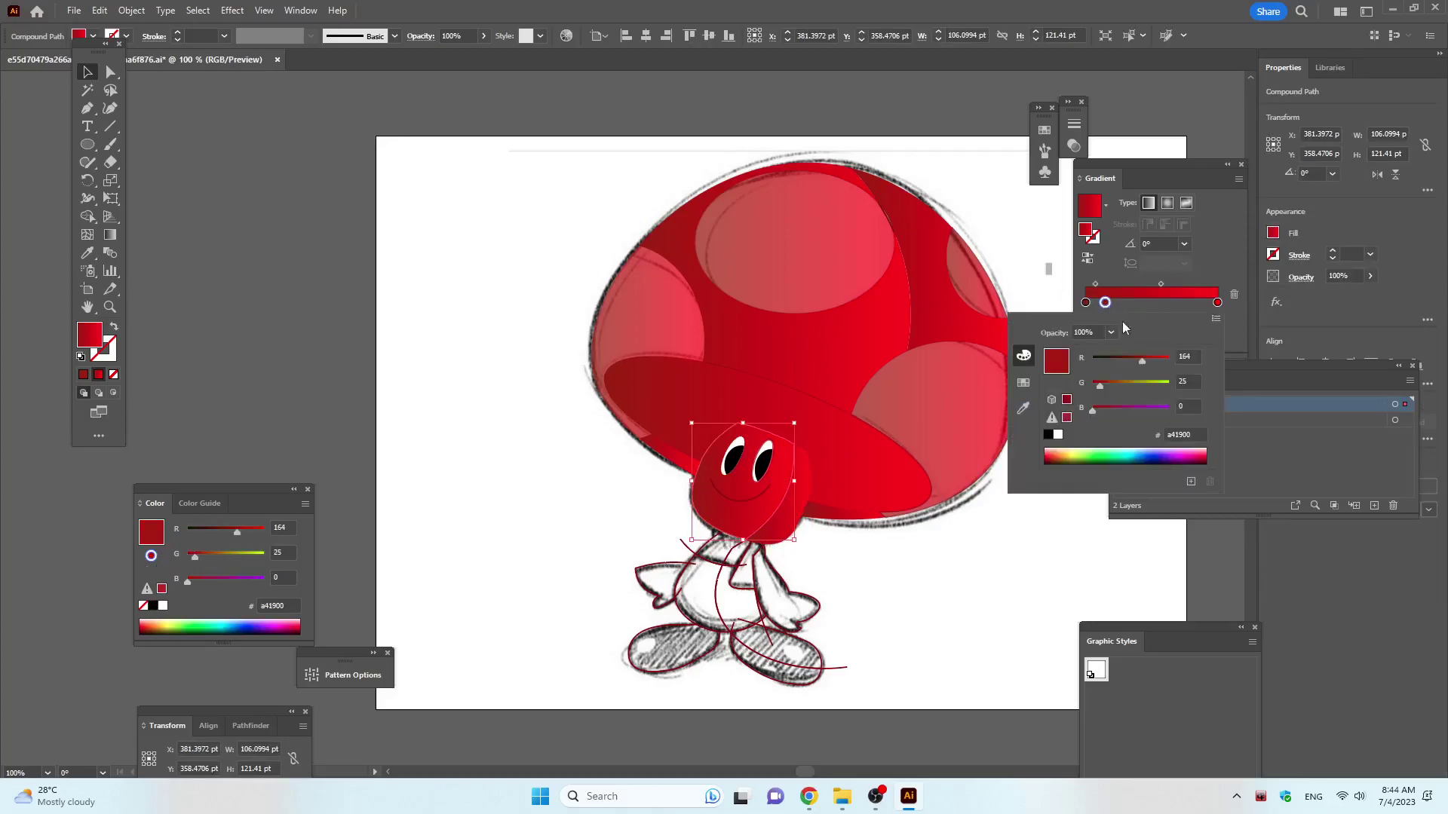
pyautogui.click(1068, 451)
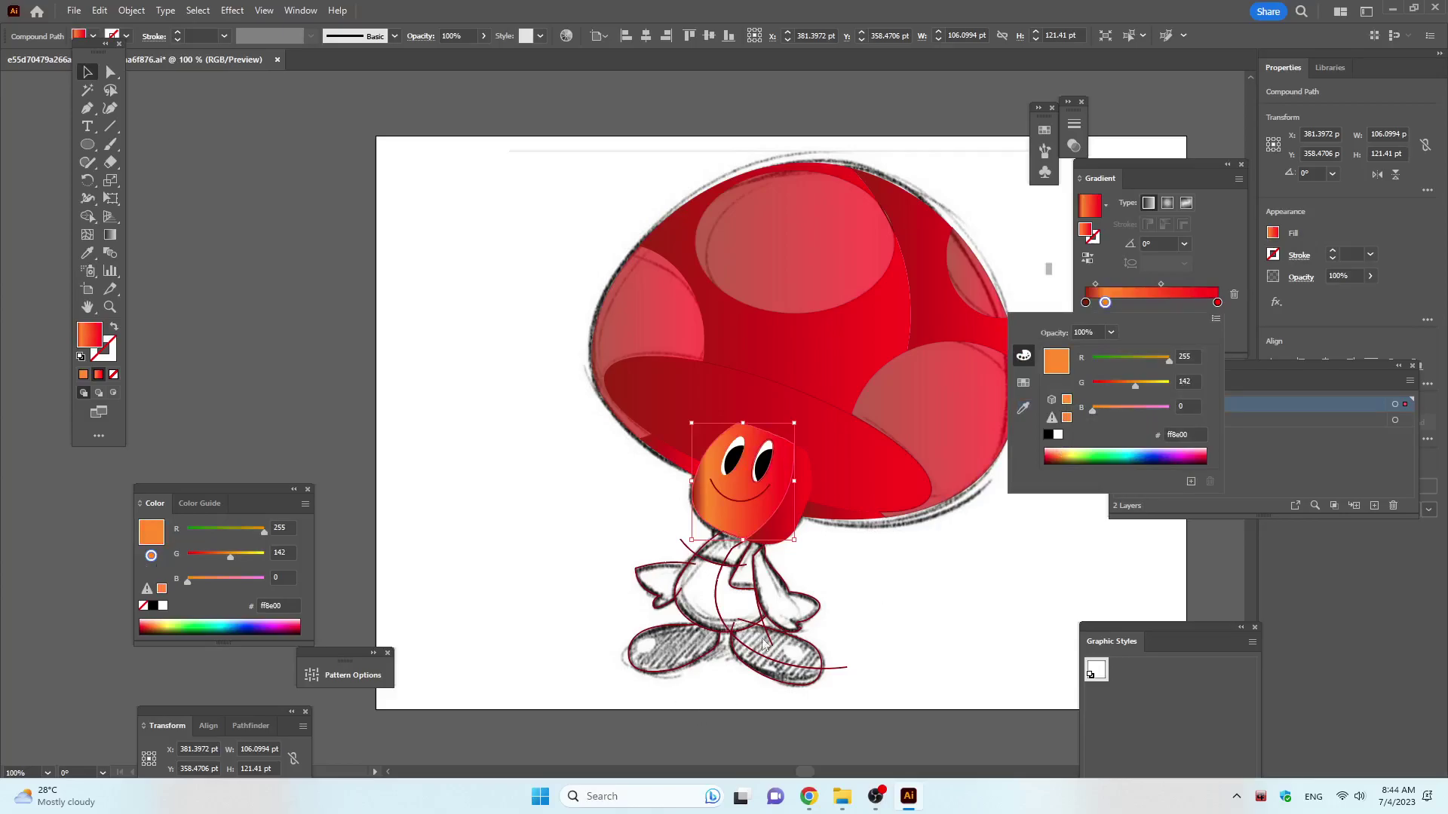
# Copy the face's gradient onto the red piece beside it with the Eyedropper.
pyautogui.click(787, 534)
pyautogui.press('i')
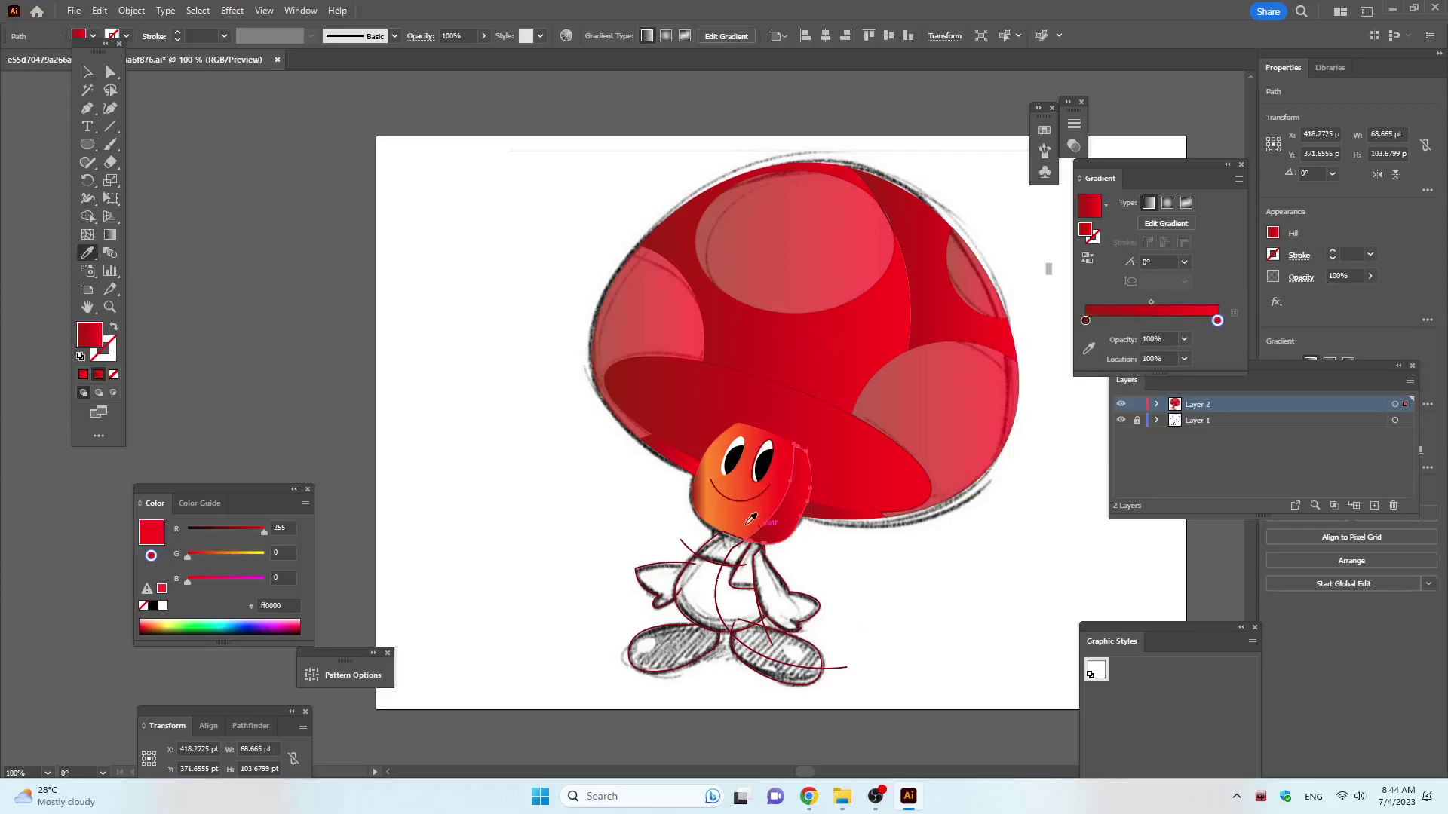
pyautogui.click(744, 517)
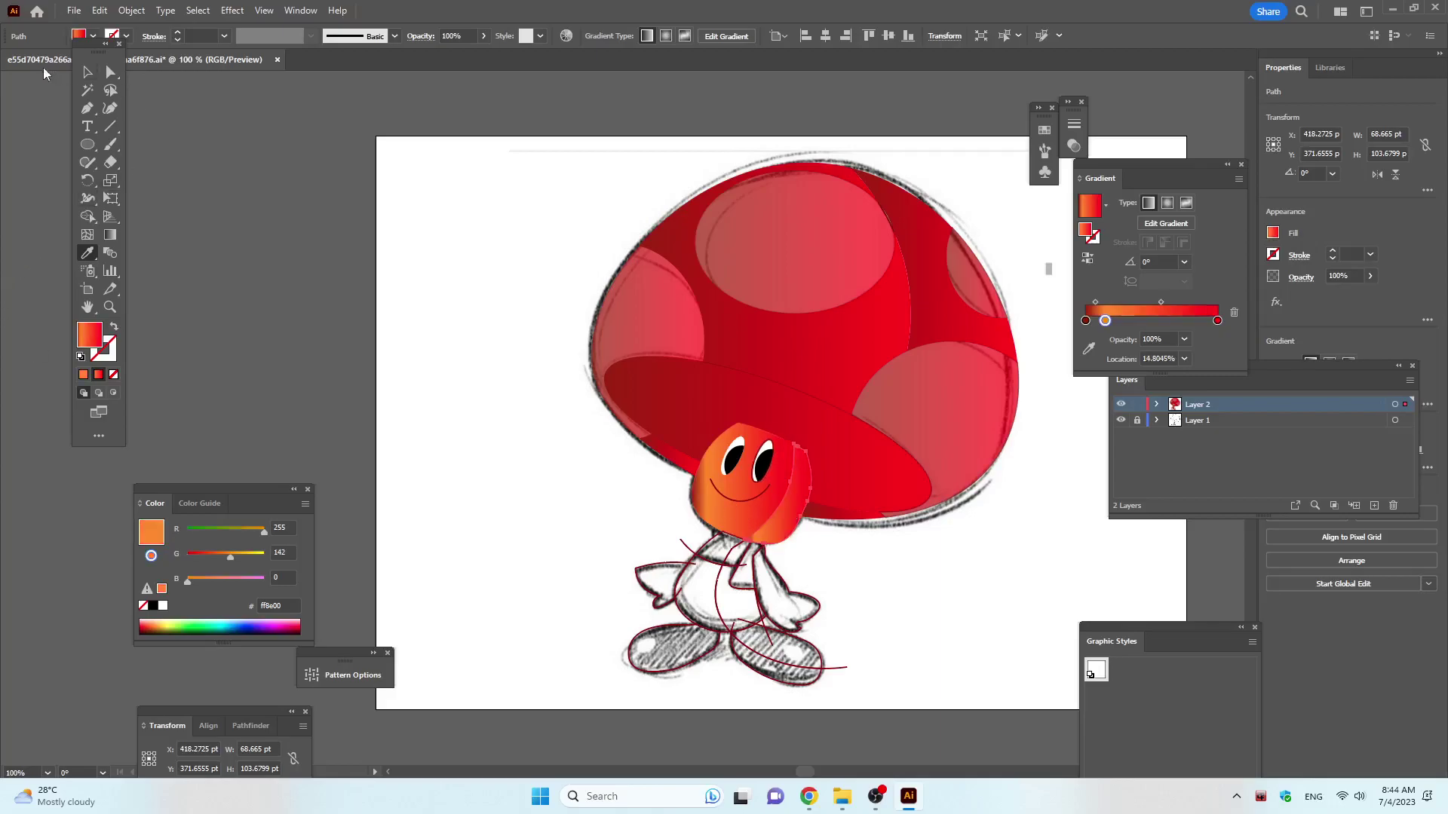
pyautogui.click(87, 73)
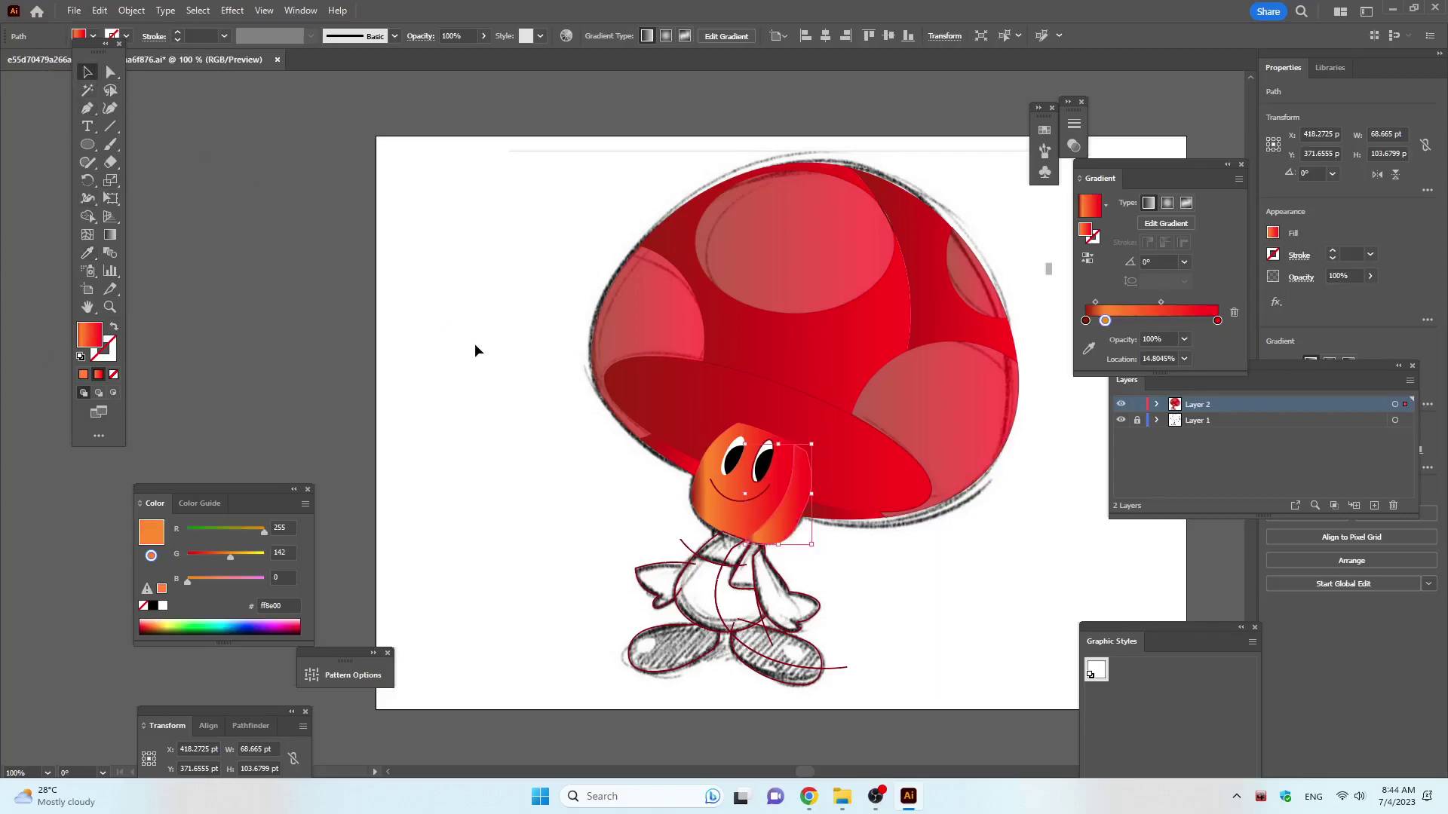
pyautogui.click(914, 590)
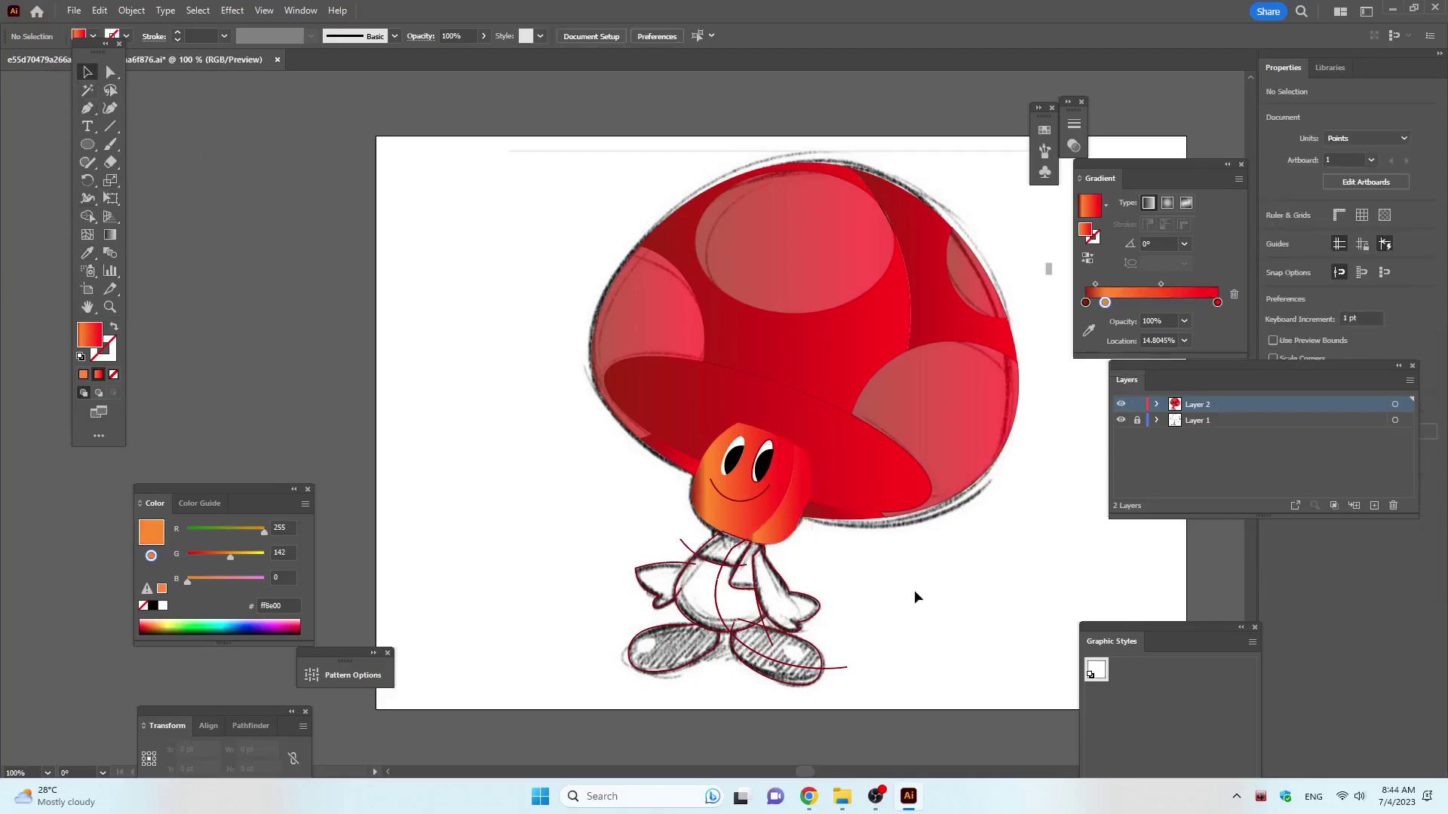
# Start widening the smile's stroke at its middle with the Width tool.
pyautogui.click(761, 496)
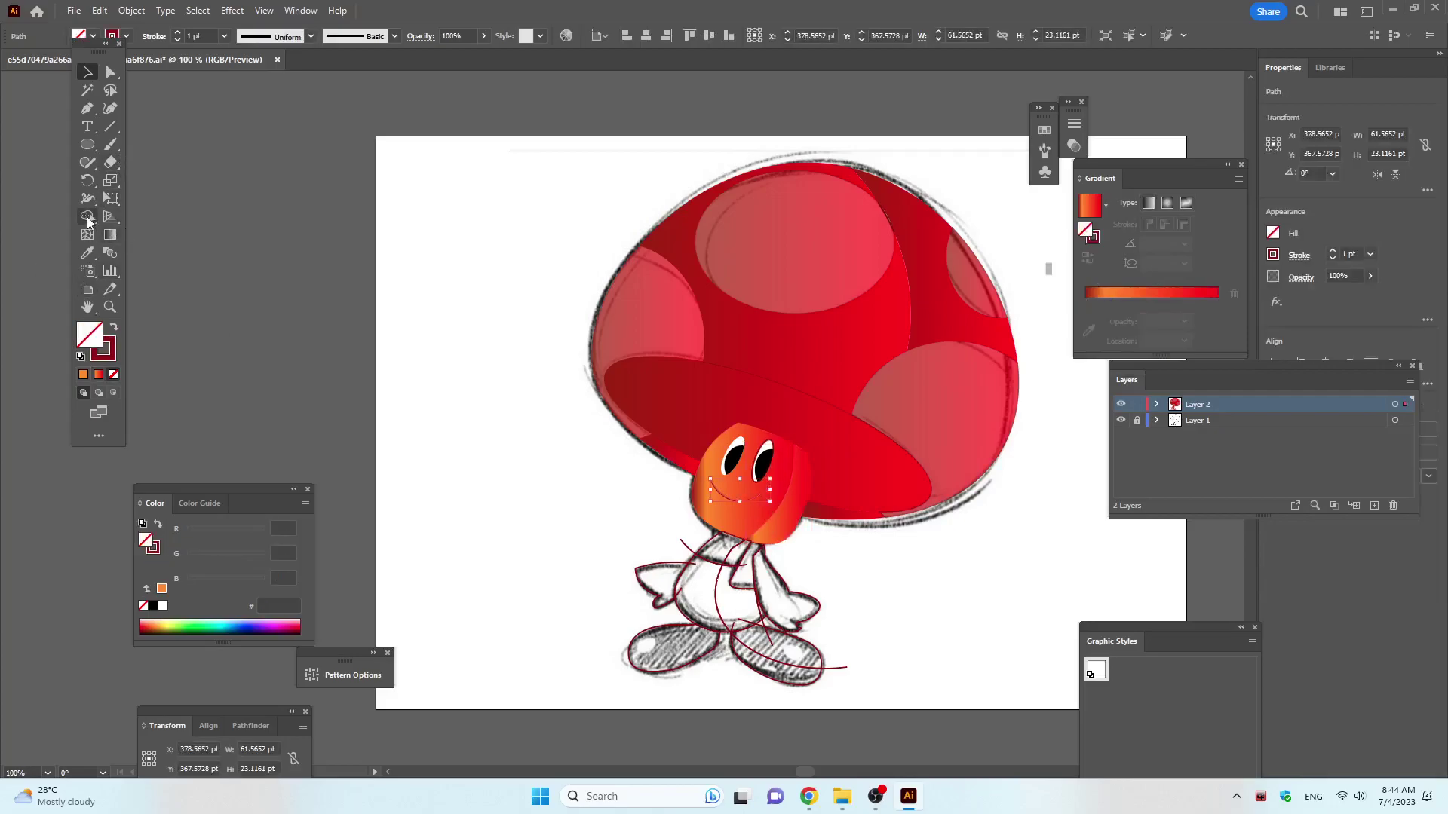
pyautogui.click(87, 216)
pyautogui.click(88, 198)
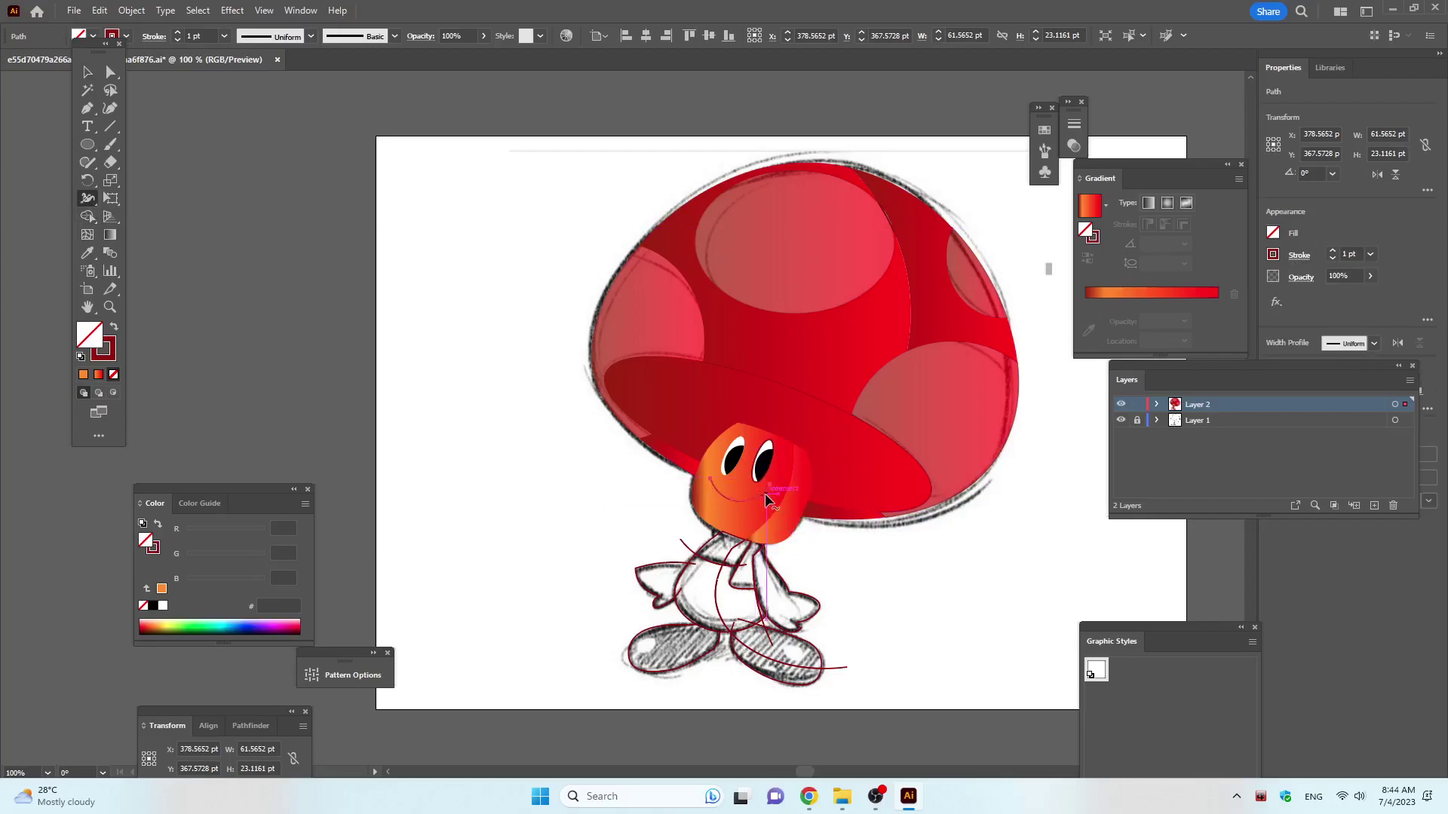
pyautogui.moveTo(764, 493); pyautogui.dragTo(761, 491)
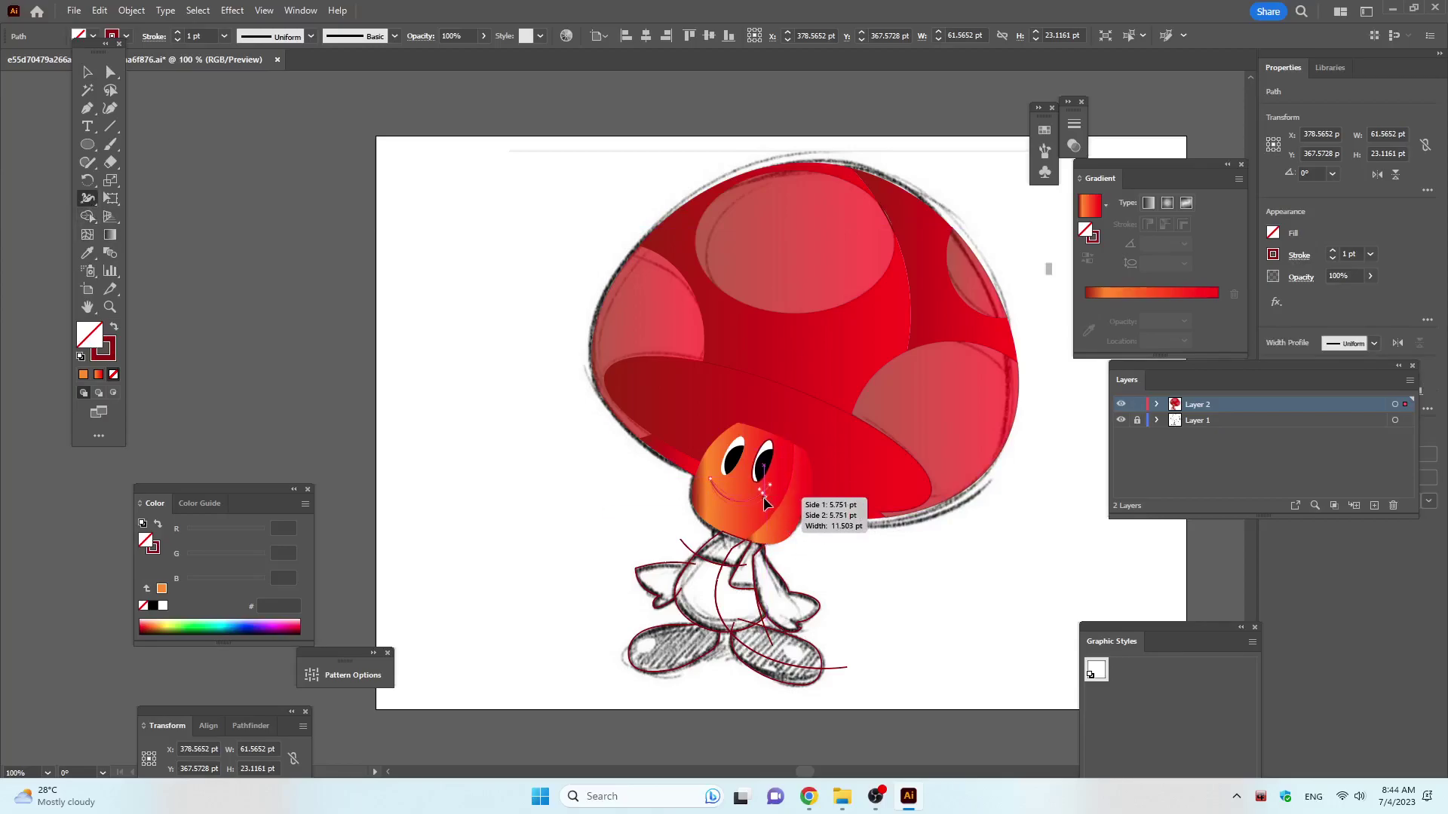
pyautogui.moveTo(766, 496); pyautogui.dragTo(761, 496)
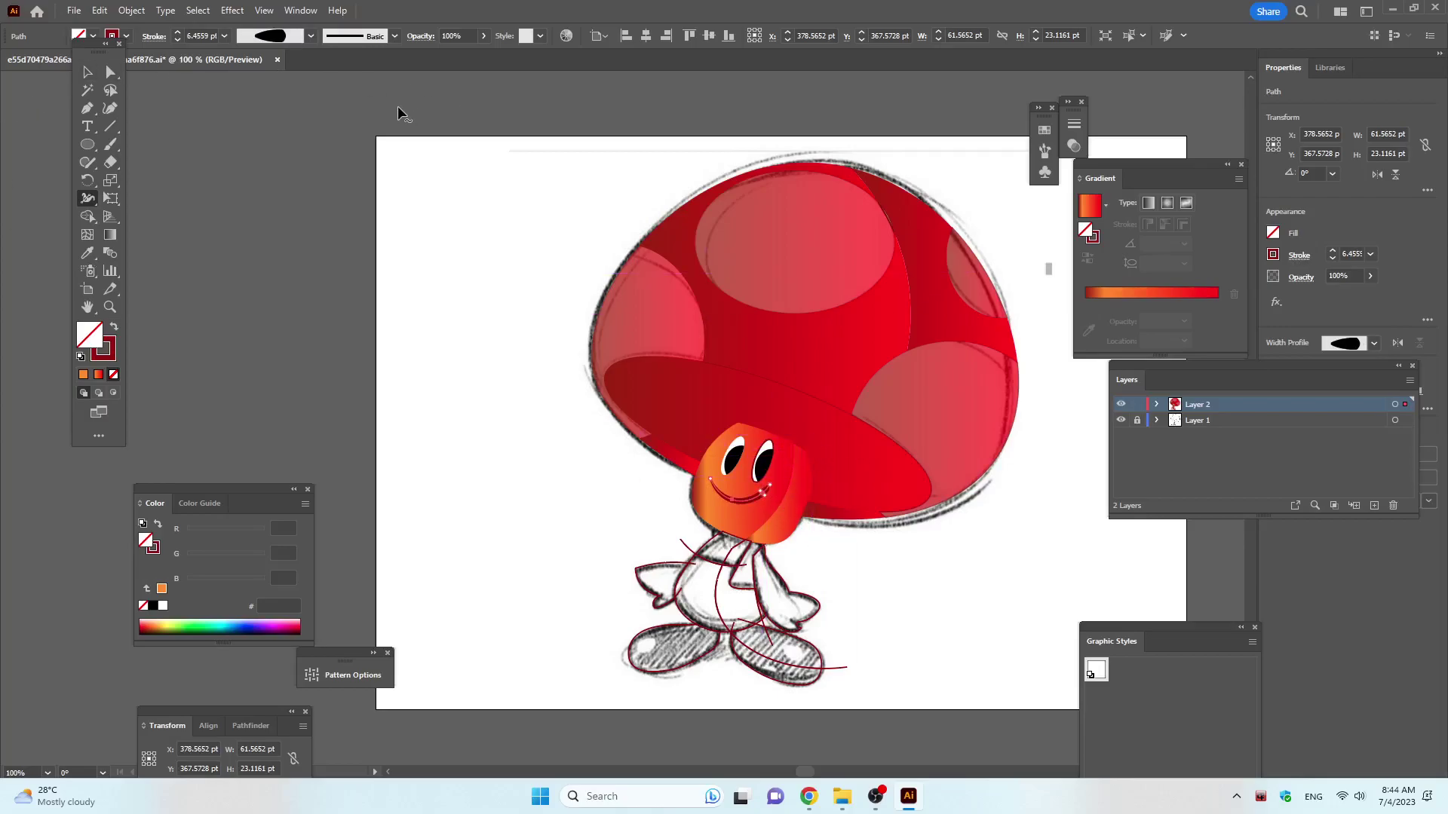
pyautogui.hotkey('shift', 'x')
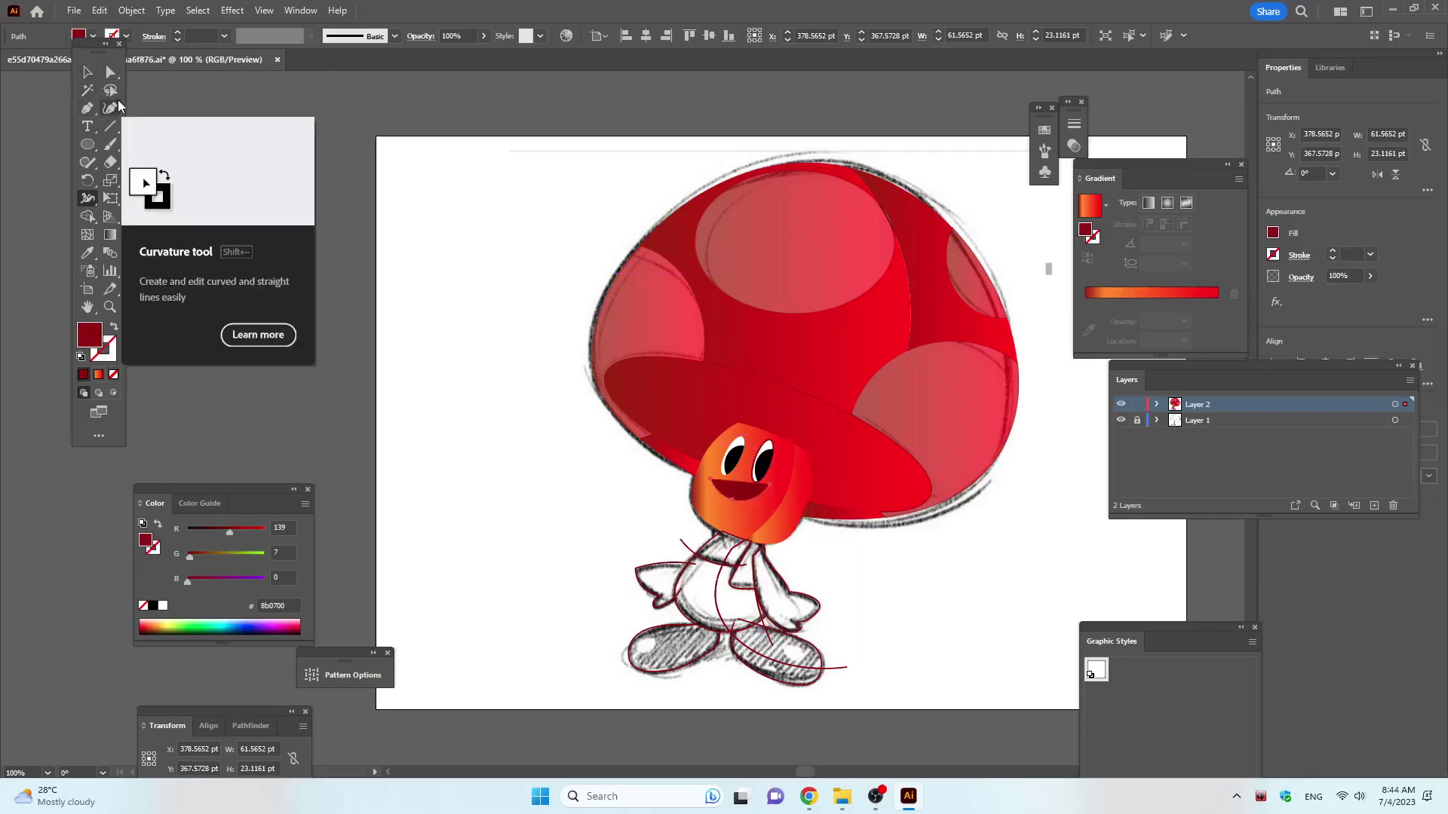
pyautogui.hotkey('shift', 'x')
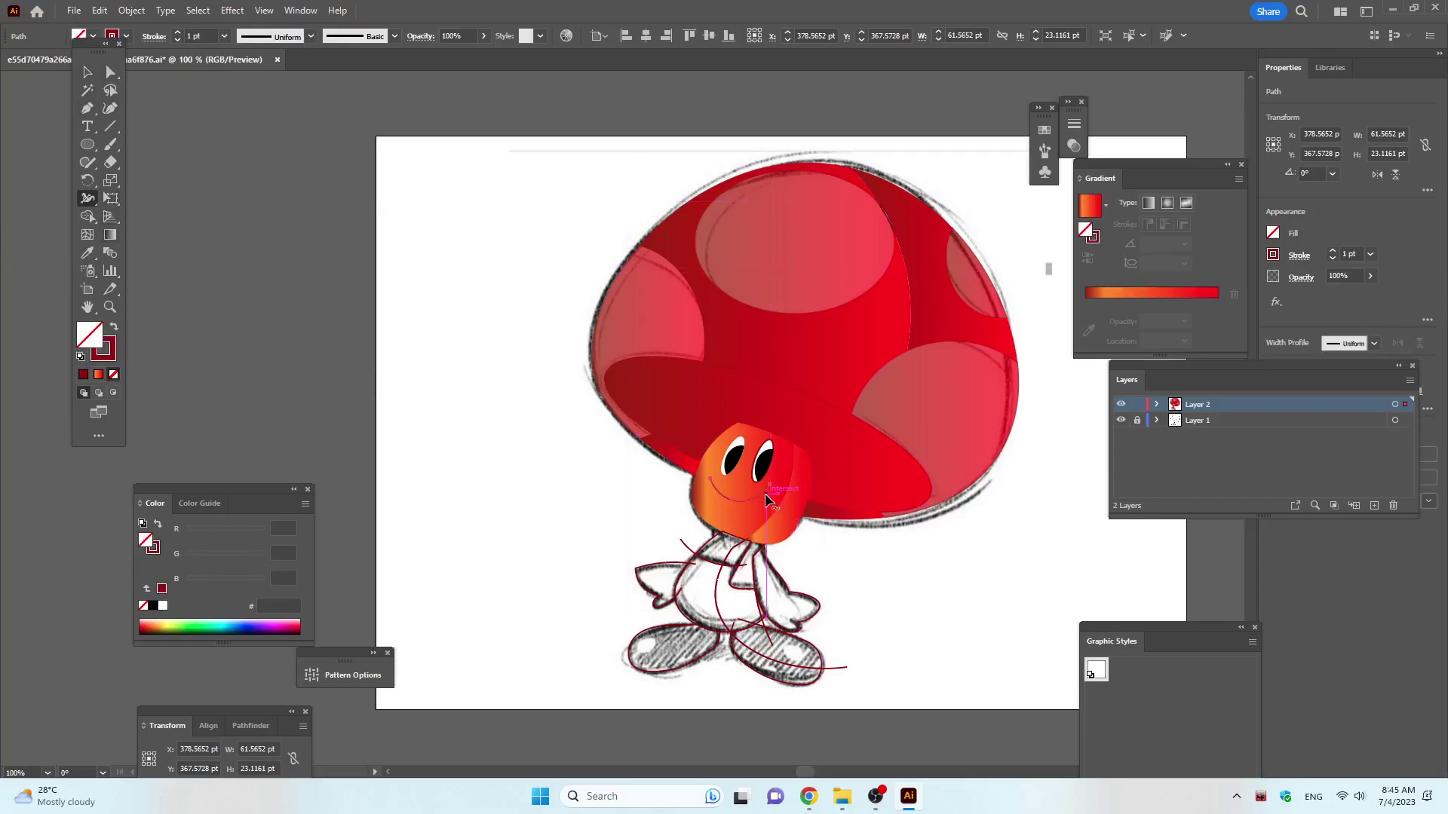
# Refine the smile's middle width to about 3.66 pt so the ends taper.
pyautogui.moveTo(762, 495); pyautogui.dragTo(764, 503)
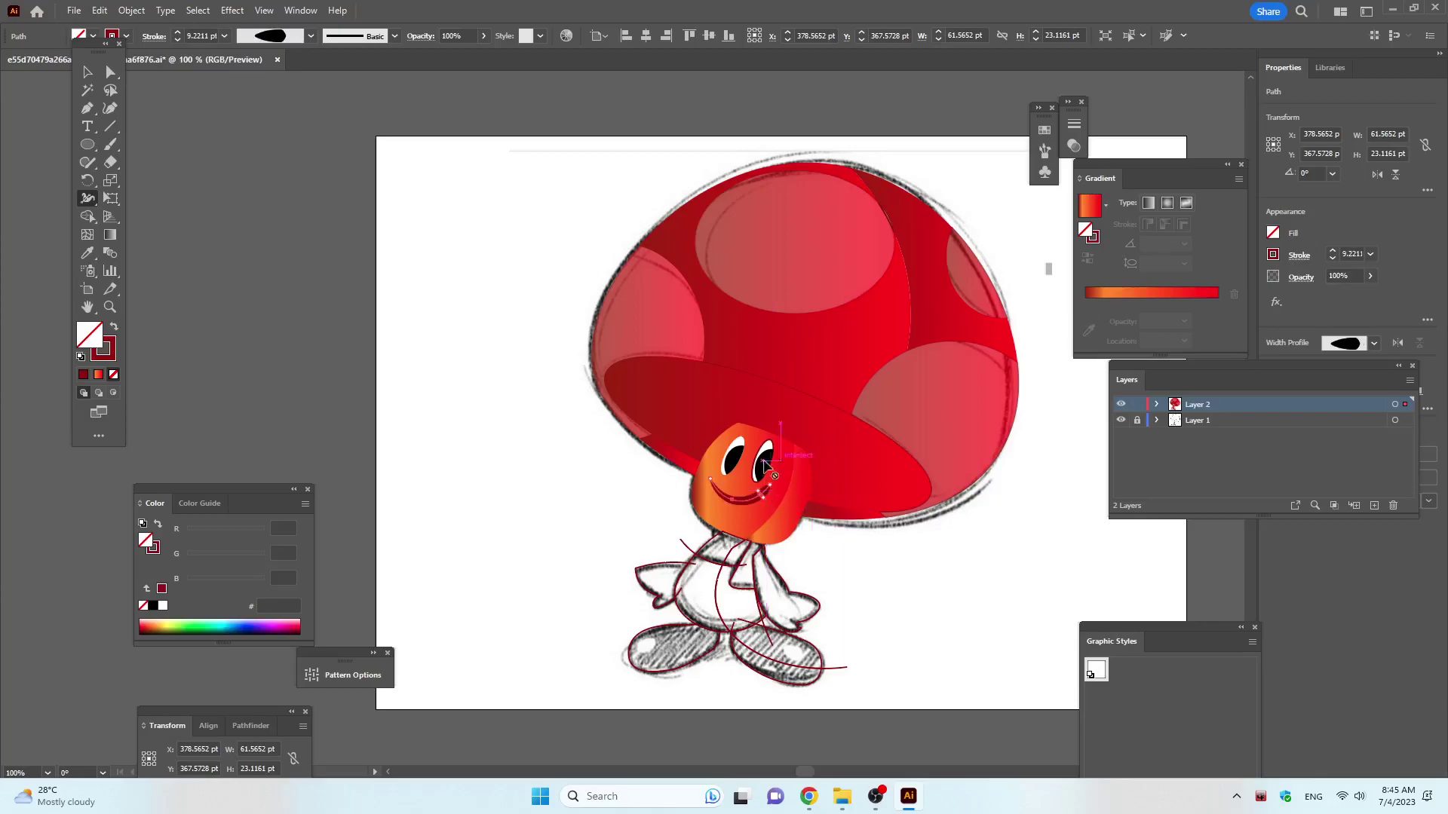
pyautogui.scroll(5, 763, 501)
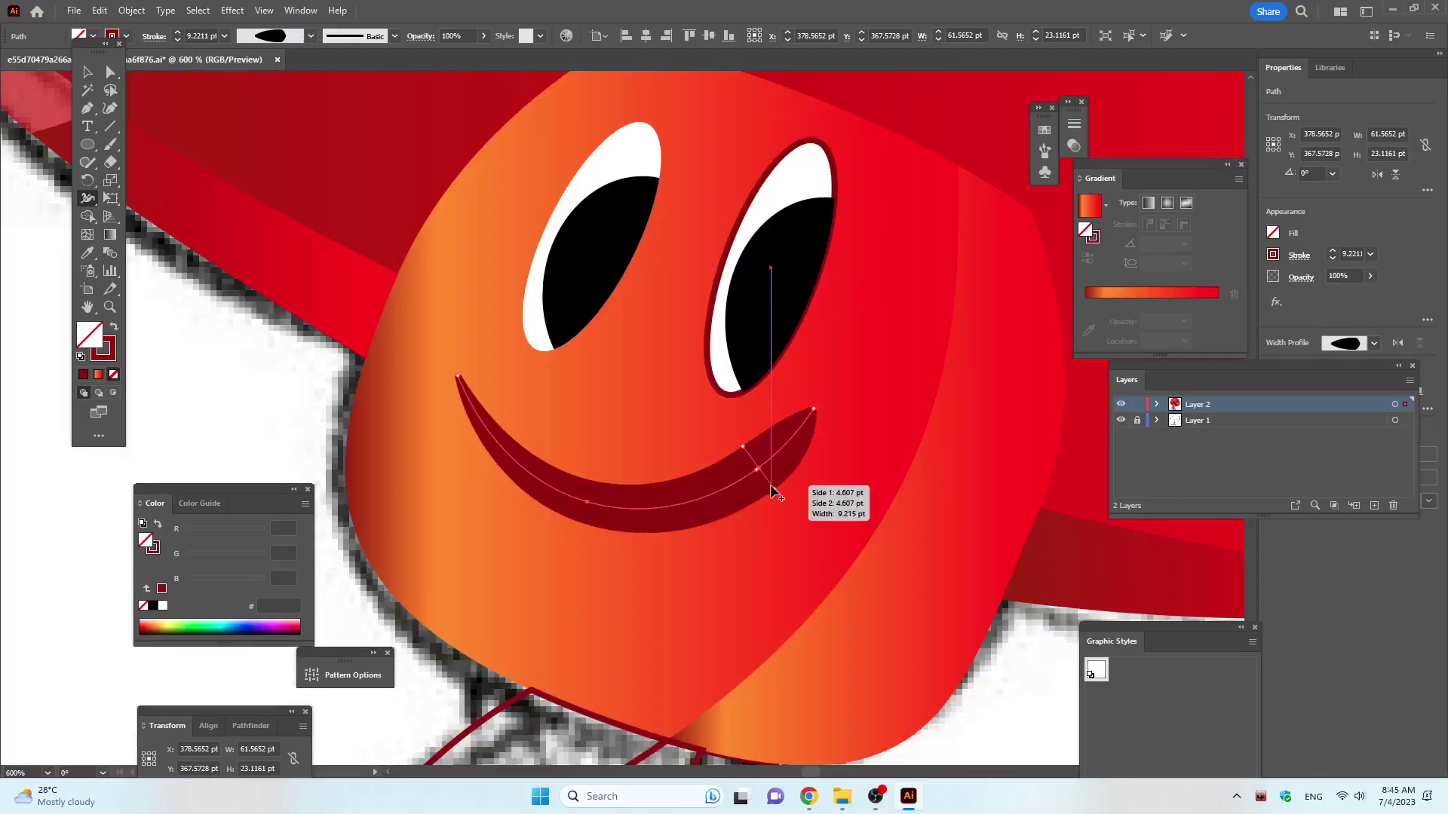
pyautogui.moveTo(777, 489); pyautogui.dragTo(764, 483)
pyautogui.scroll(-2, 653, 414)
pyautogui.scroll(-3, 609, 401)
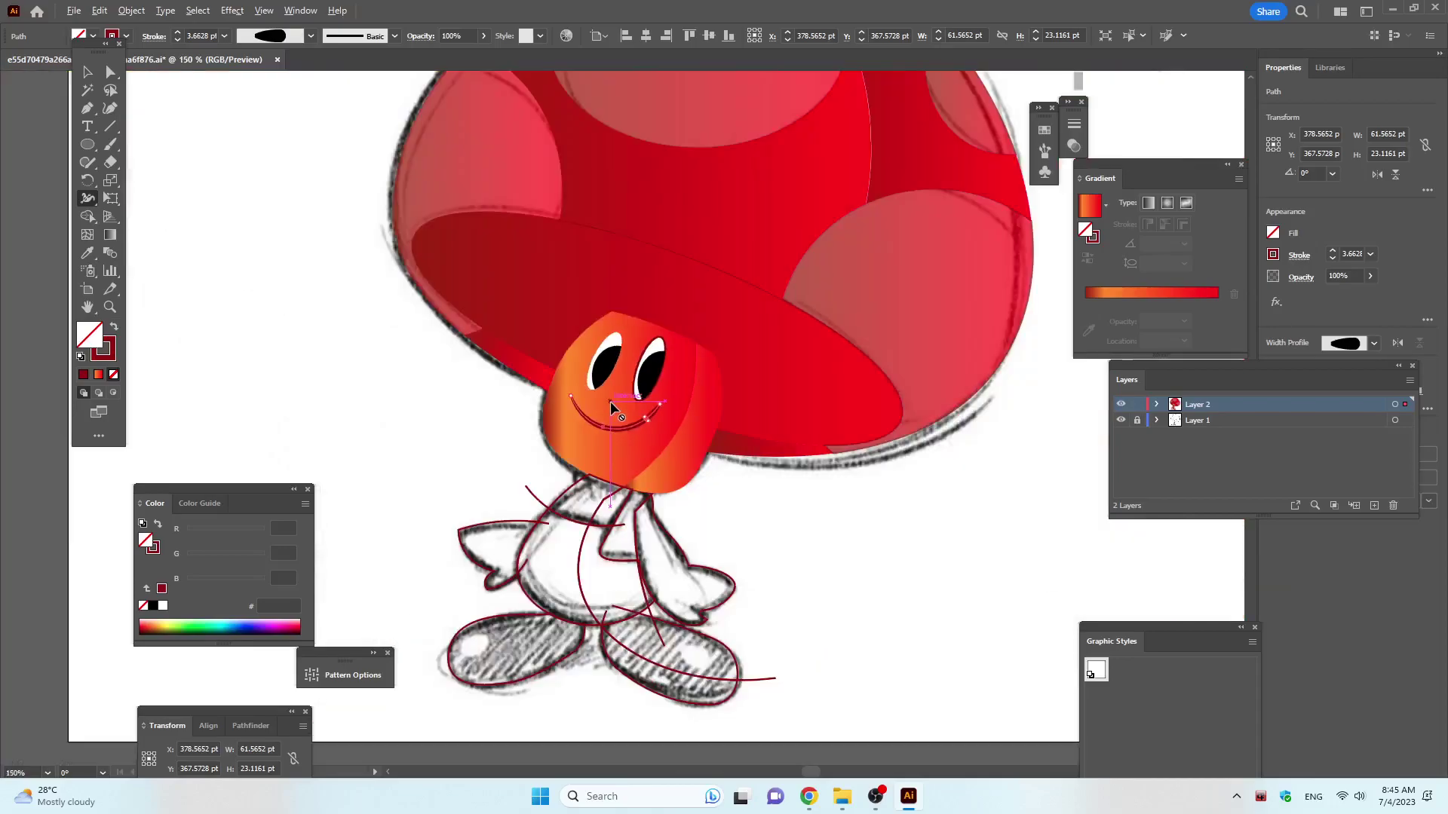
pyautogui.click(88, 72)
pyautogui.click(301, 220)
pyautogui.scroll(-1, 599, 406)
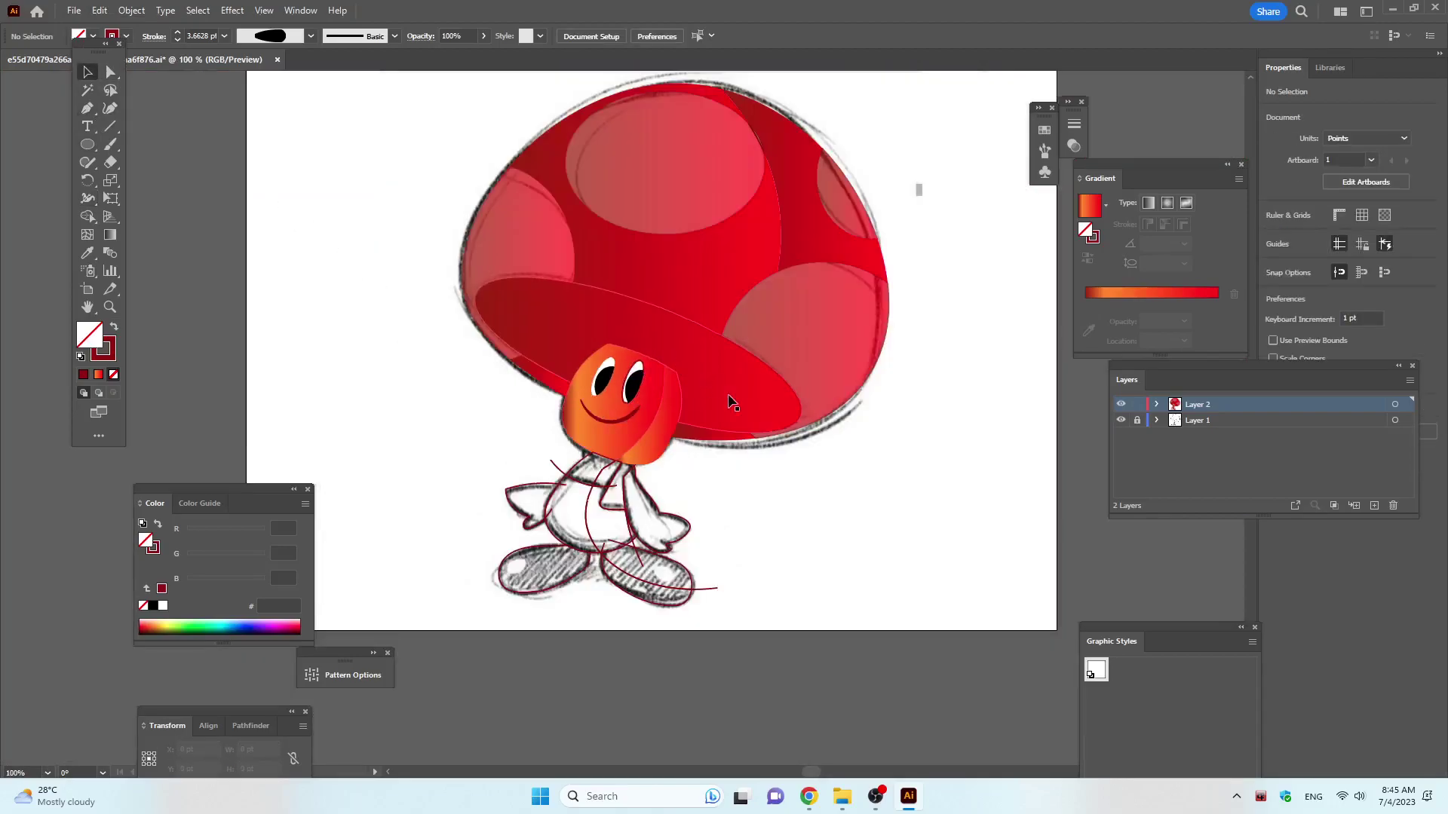
pyautogui.scroll(1, 750, 396)
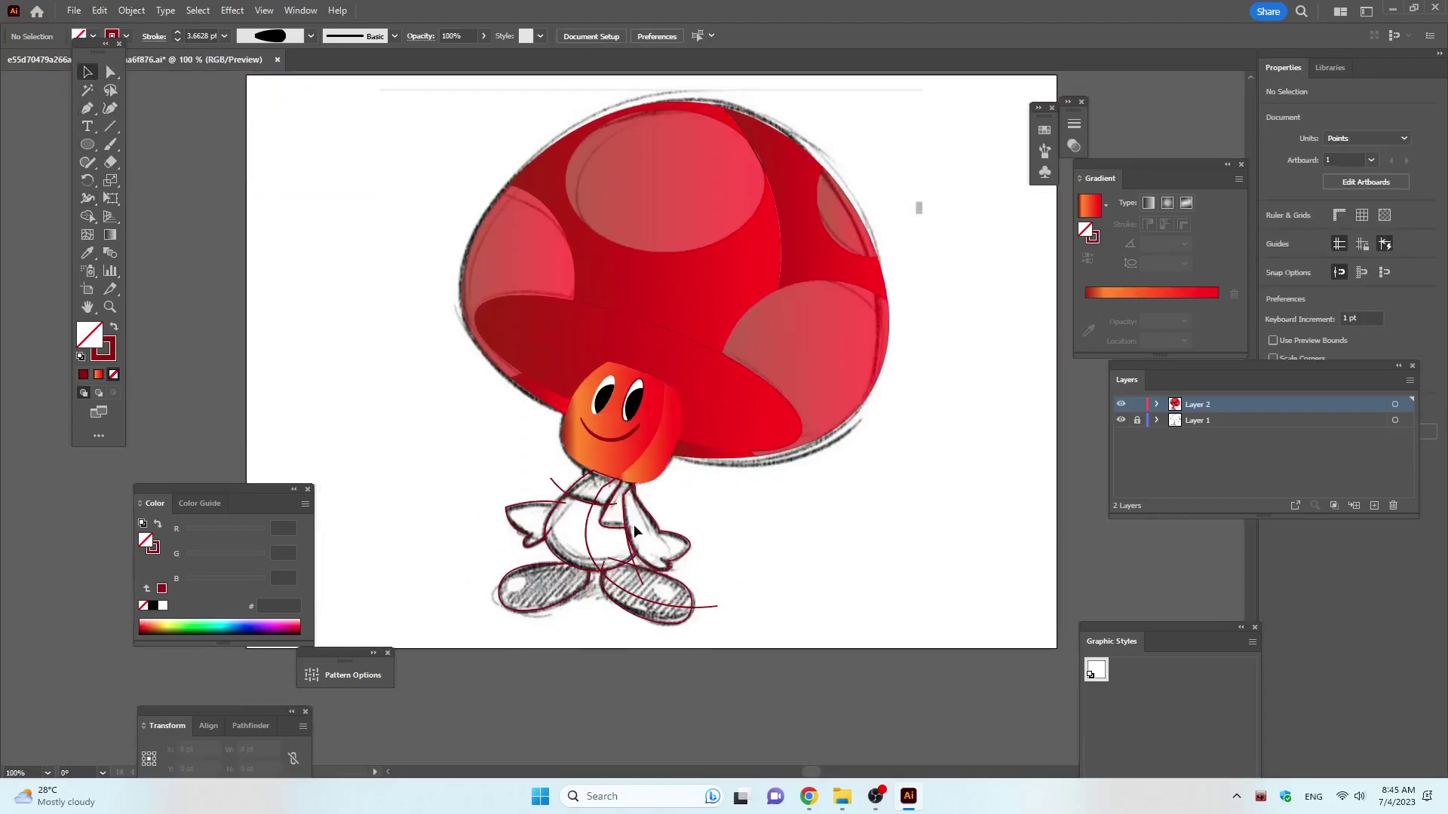
pyautogui.scroll(2, 616, 491)
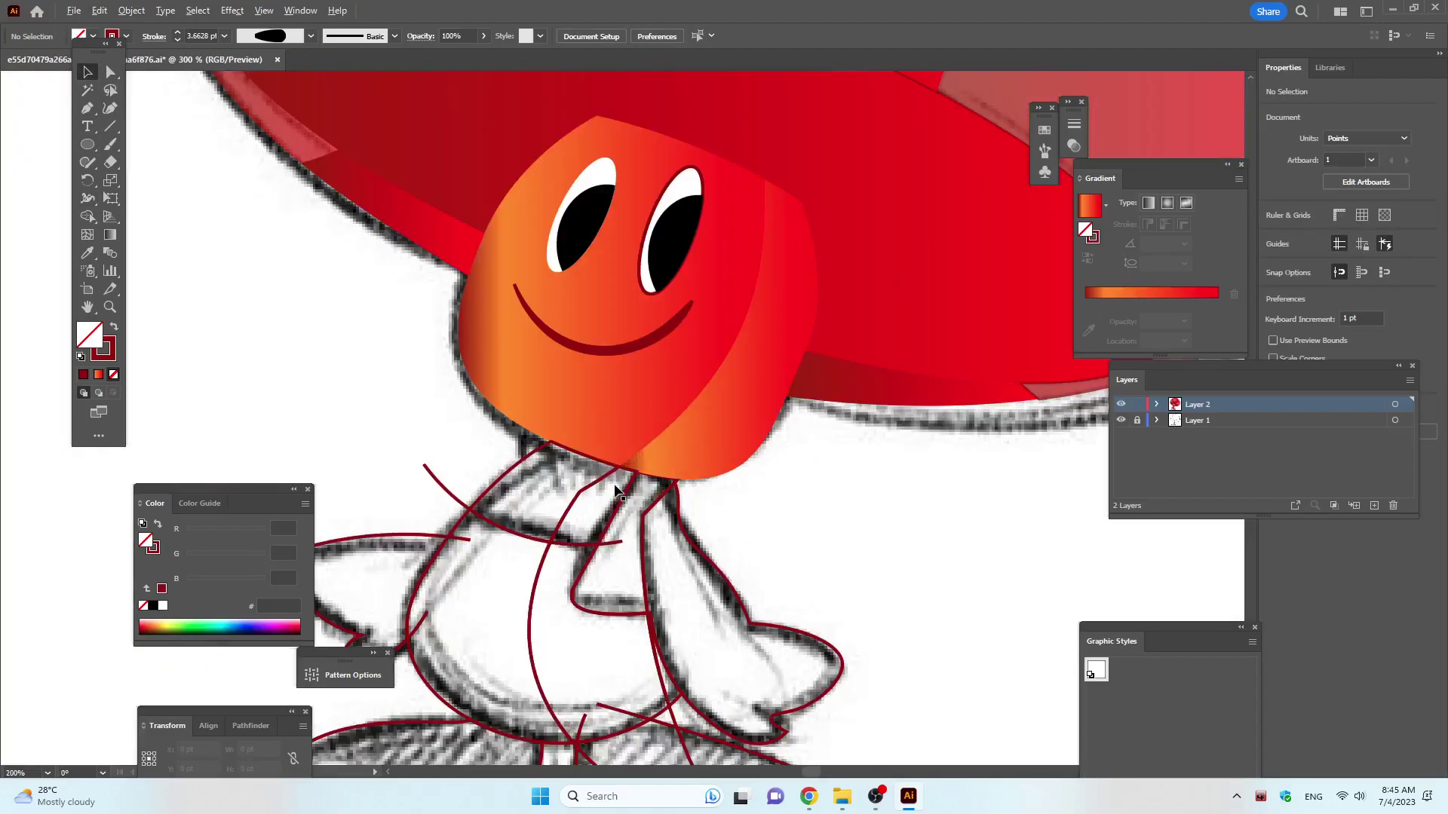
pyautogui.click(737, 596)
pyautogui.press('i')
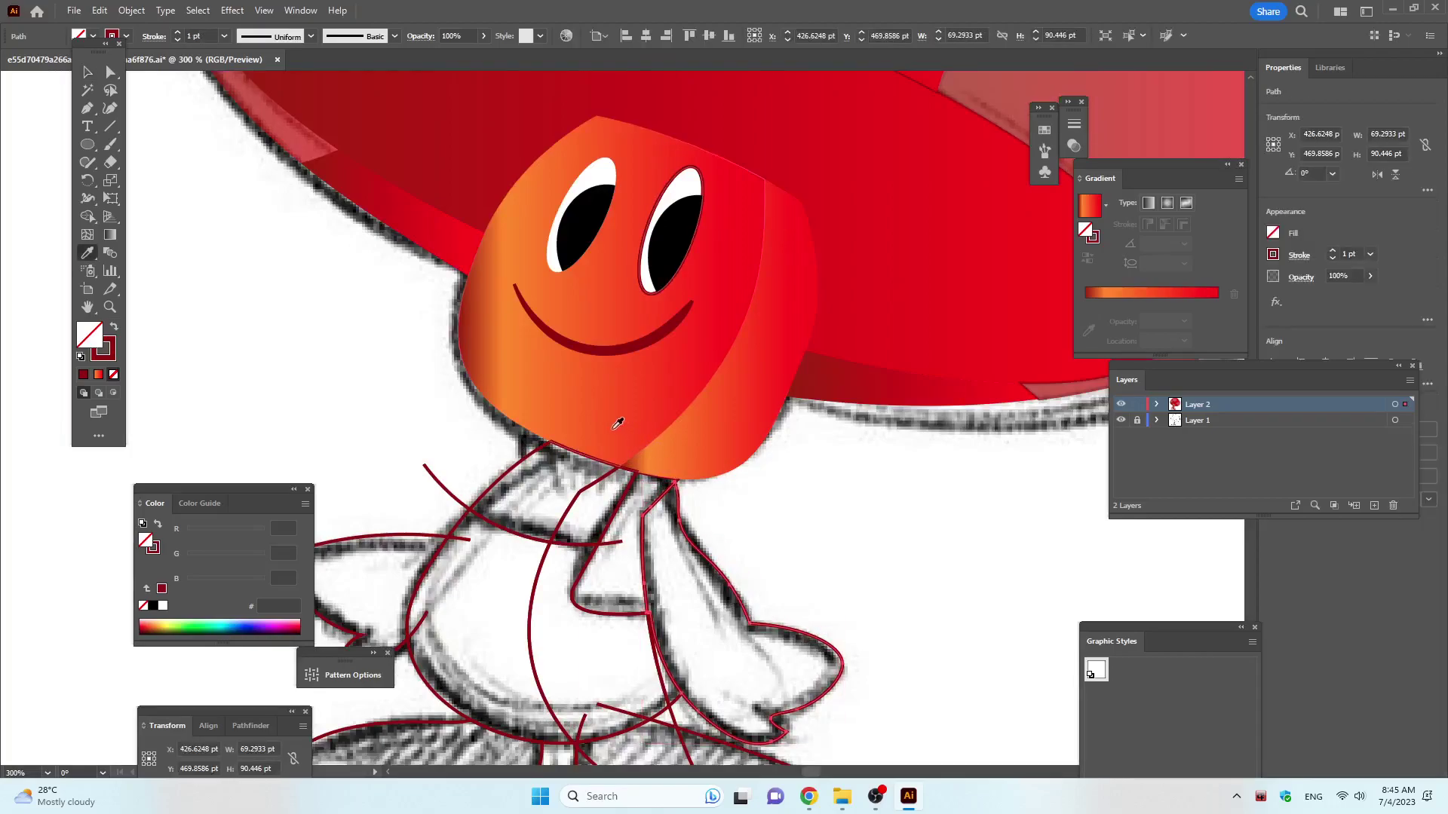
pyautogui.click(615, 426)
pyautogui.scroll(-1, 616, 424)
pyautogui.press('super')
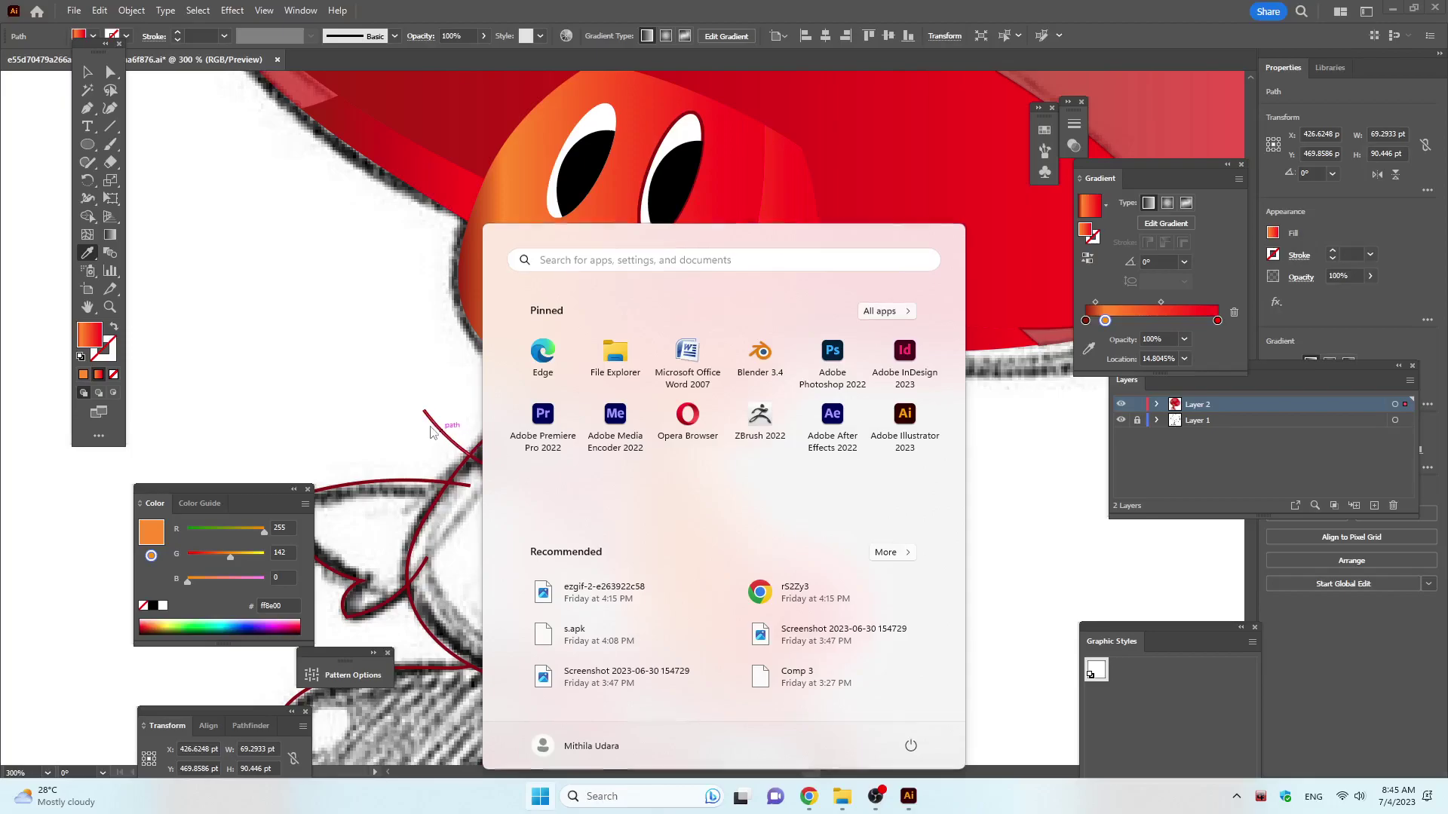
pyautogui.press('super')
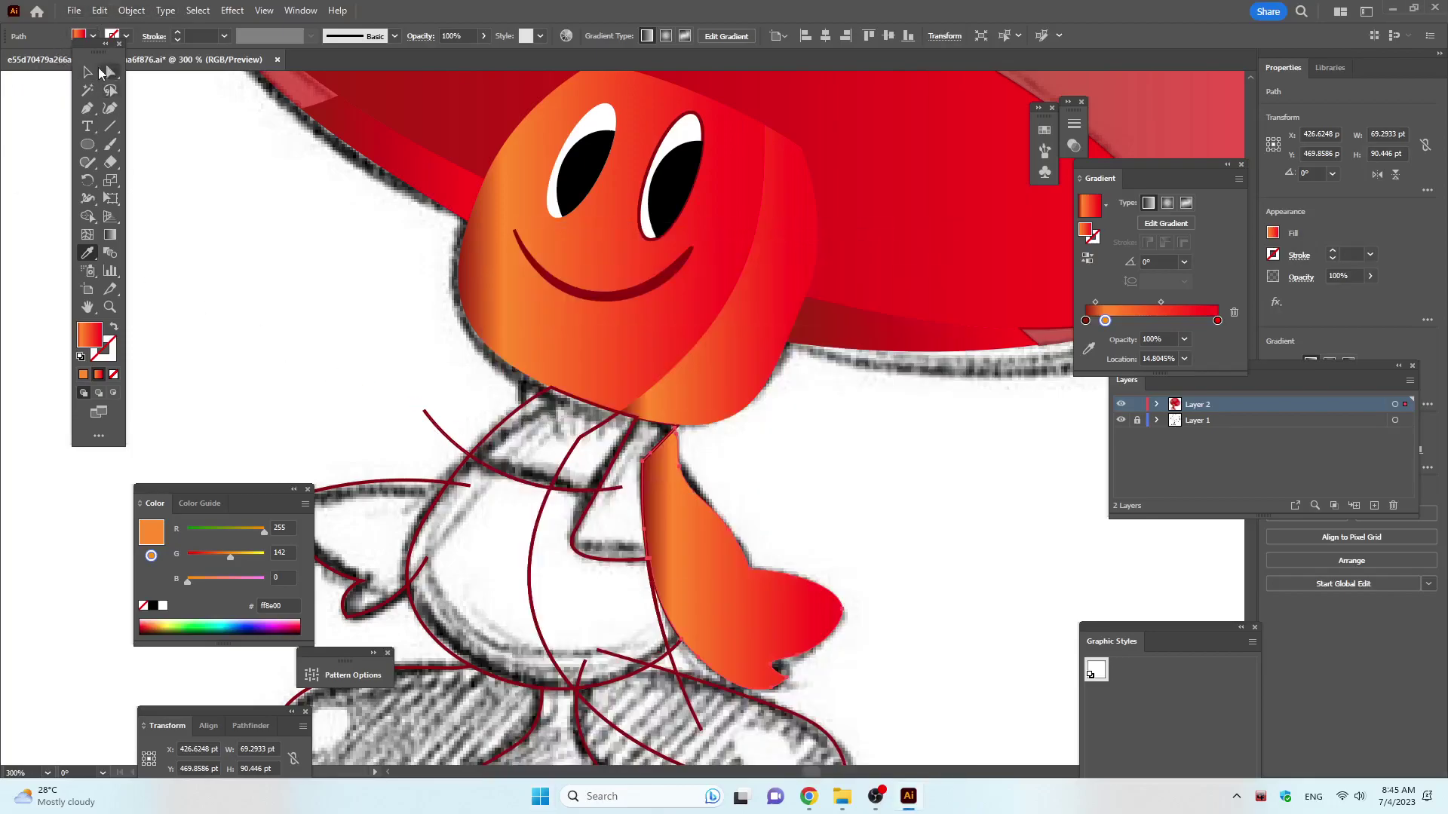
pyautogui.click(97, 73)
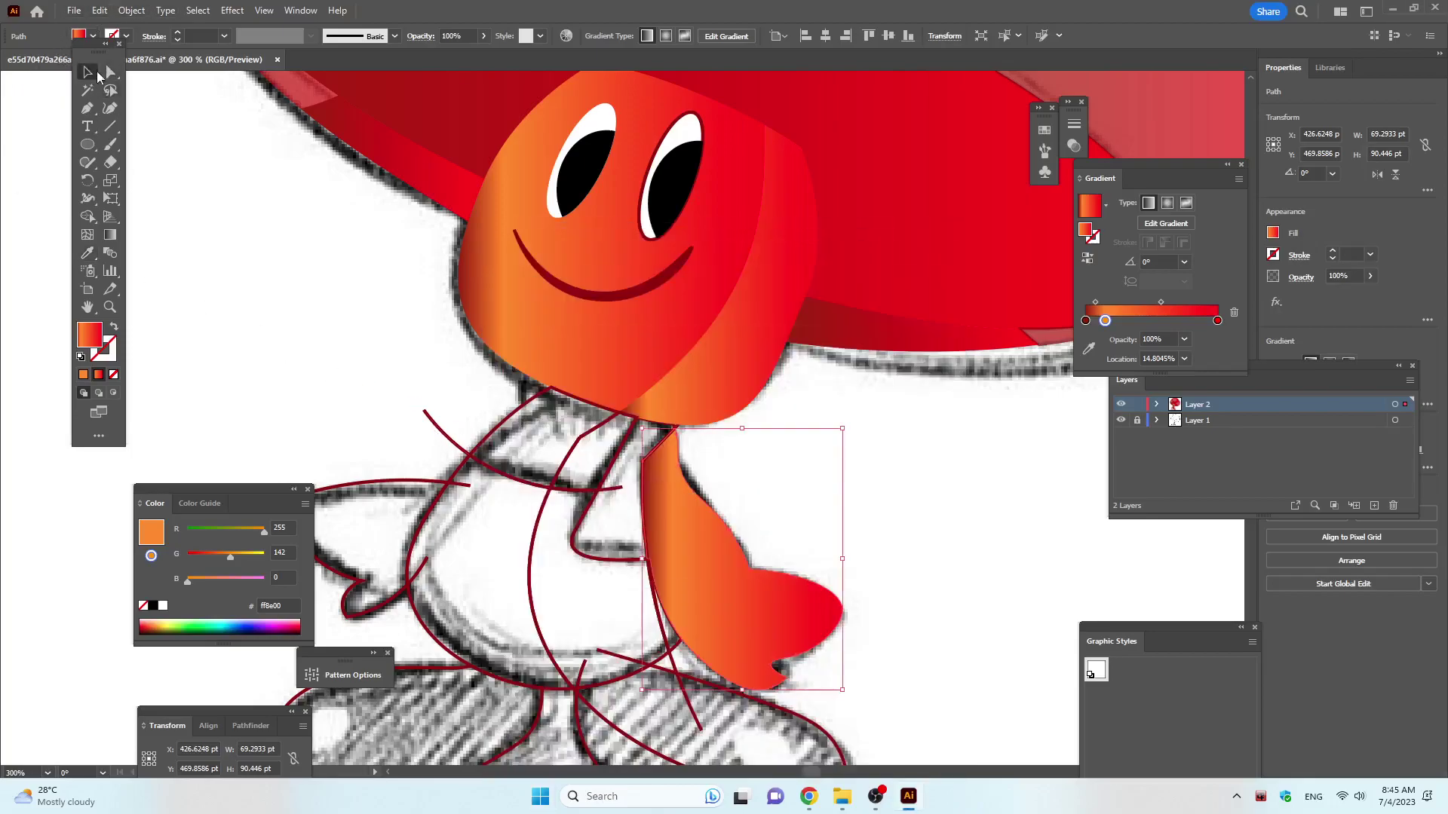
pyautogui.click(426, 480)
pyautogui.press('i')
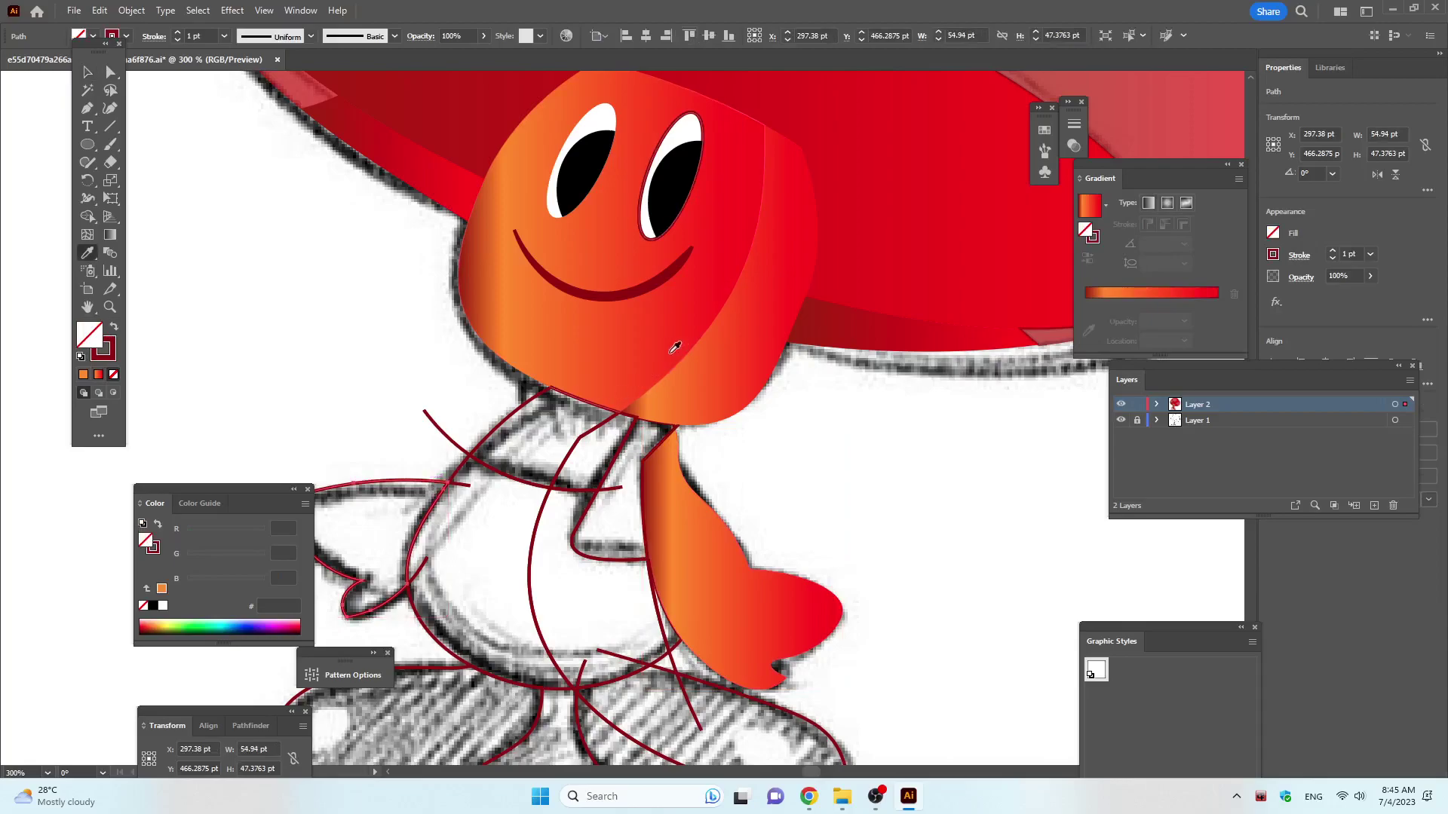
pyautogui.click(660, 343)
pyautogui.scroll(-1, 347, 376)
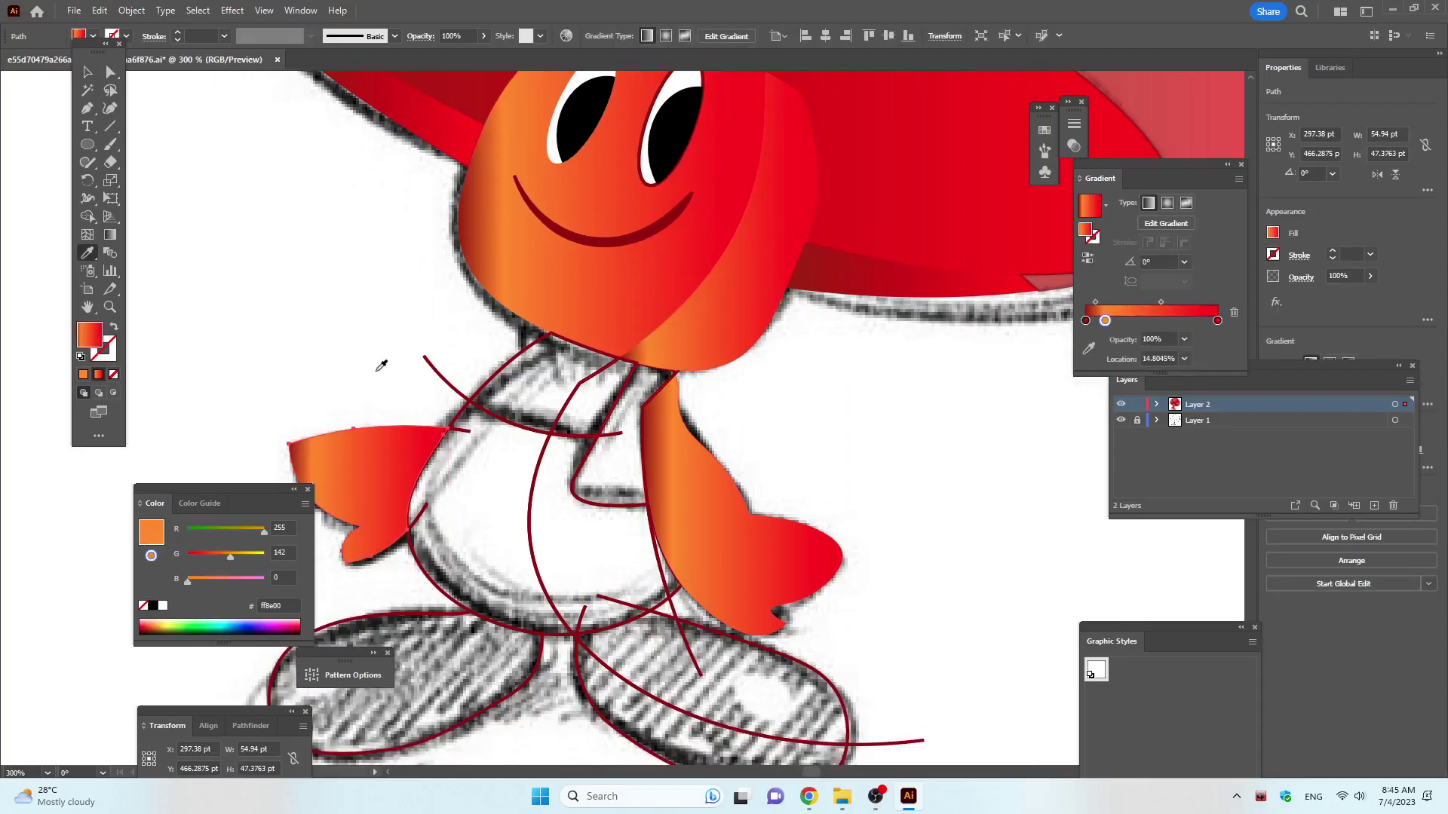
pyautogui.press('super')
pyautogui.press('super')
pyautogui.scroll(-3, 380, 357)
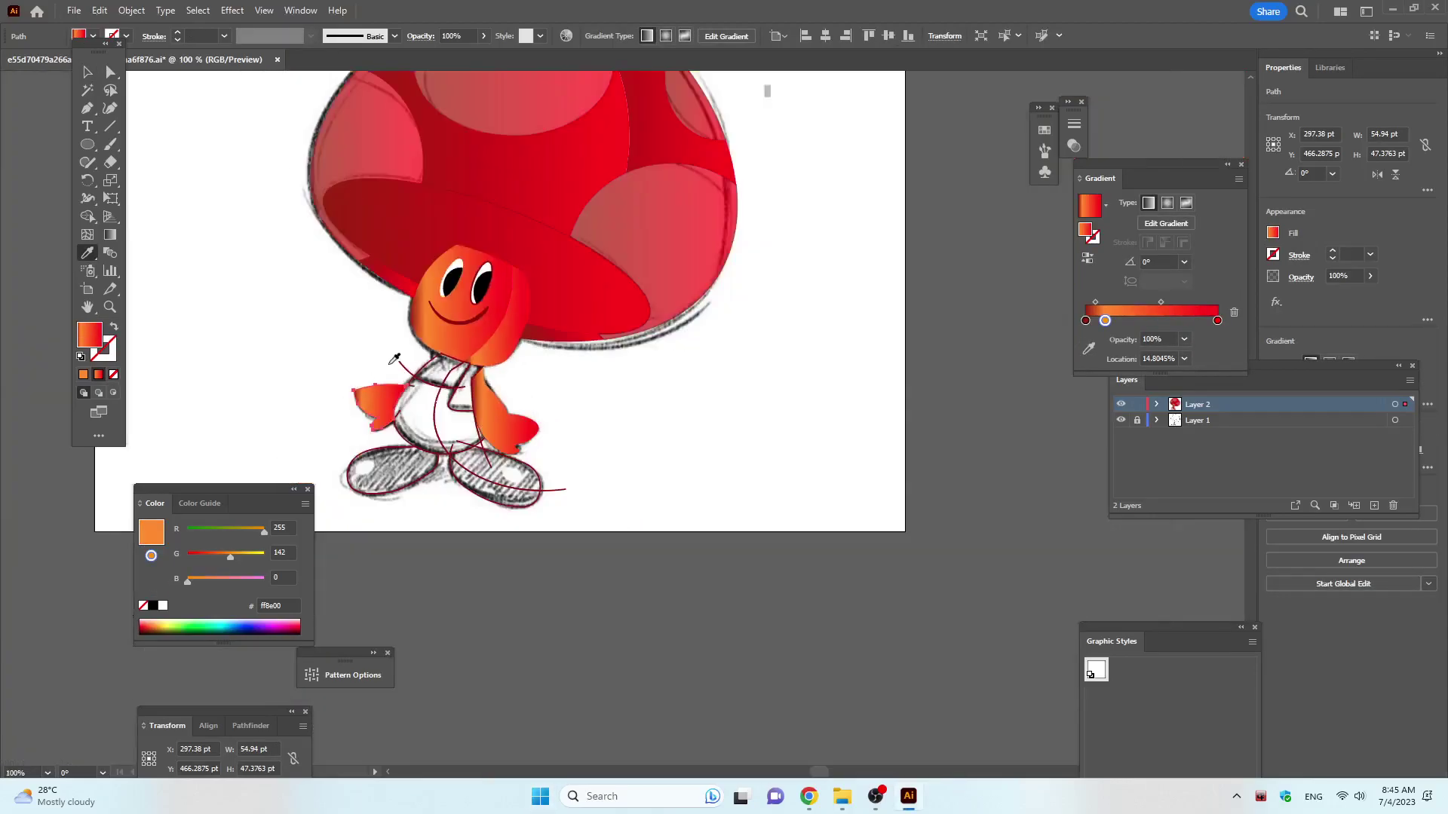
pyautogui.click(87, 72)
pyautogui.click(369, 407)
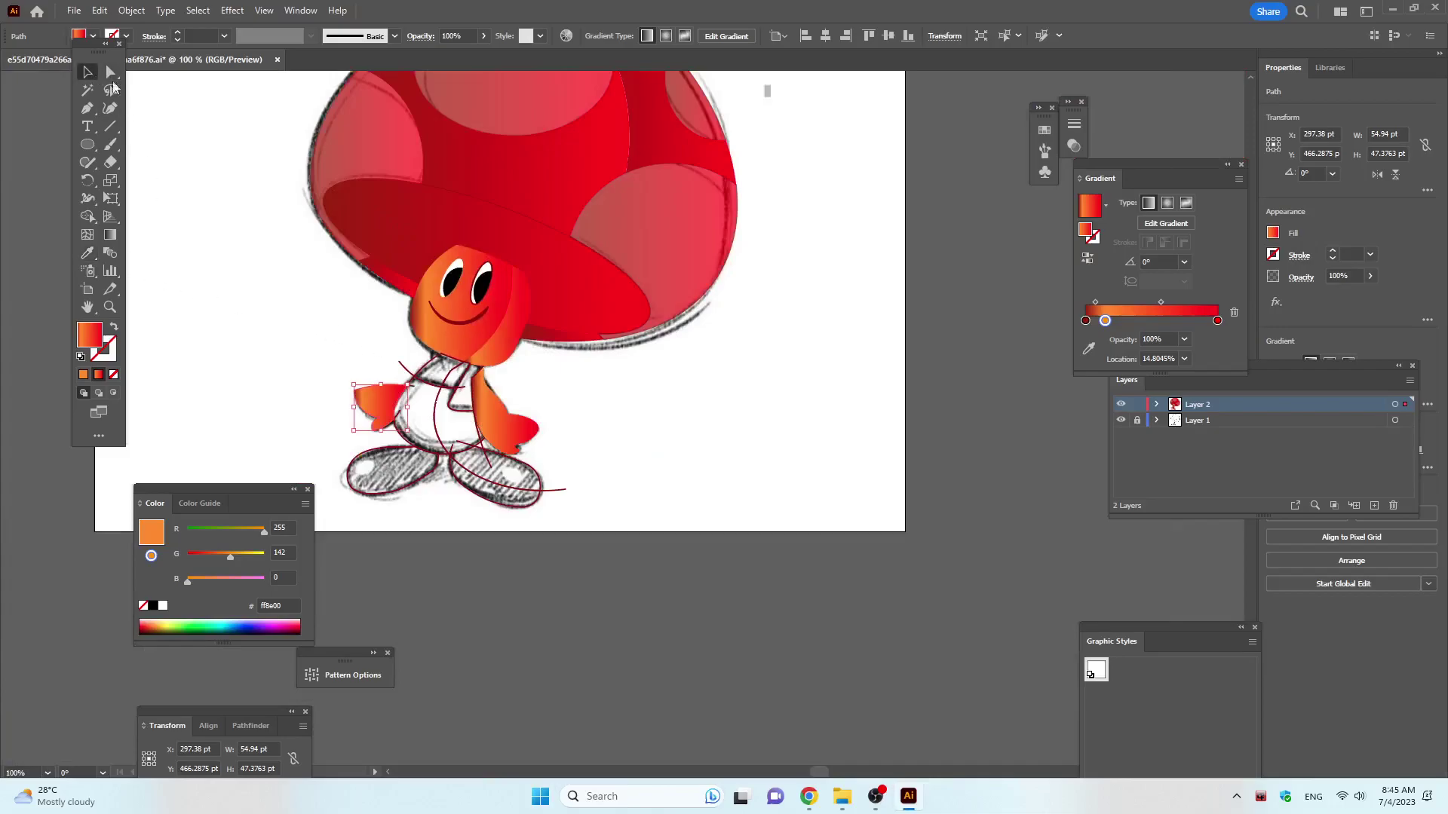
pyautogui.scroll(2, 360, 414)
pyautogui.scroll(2, 408, 445)
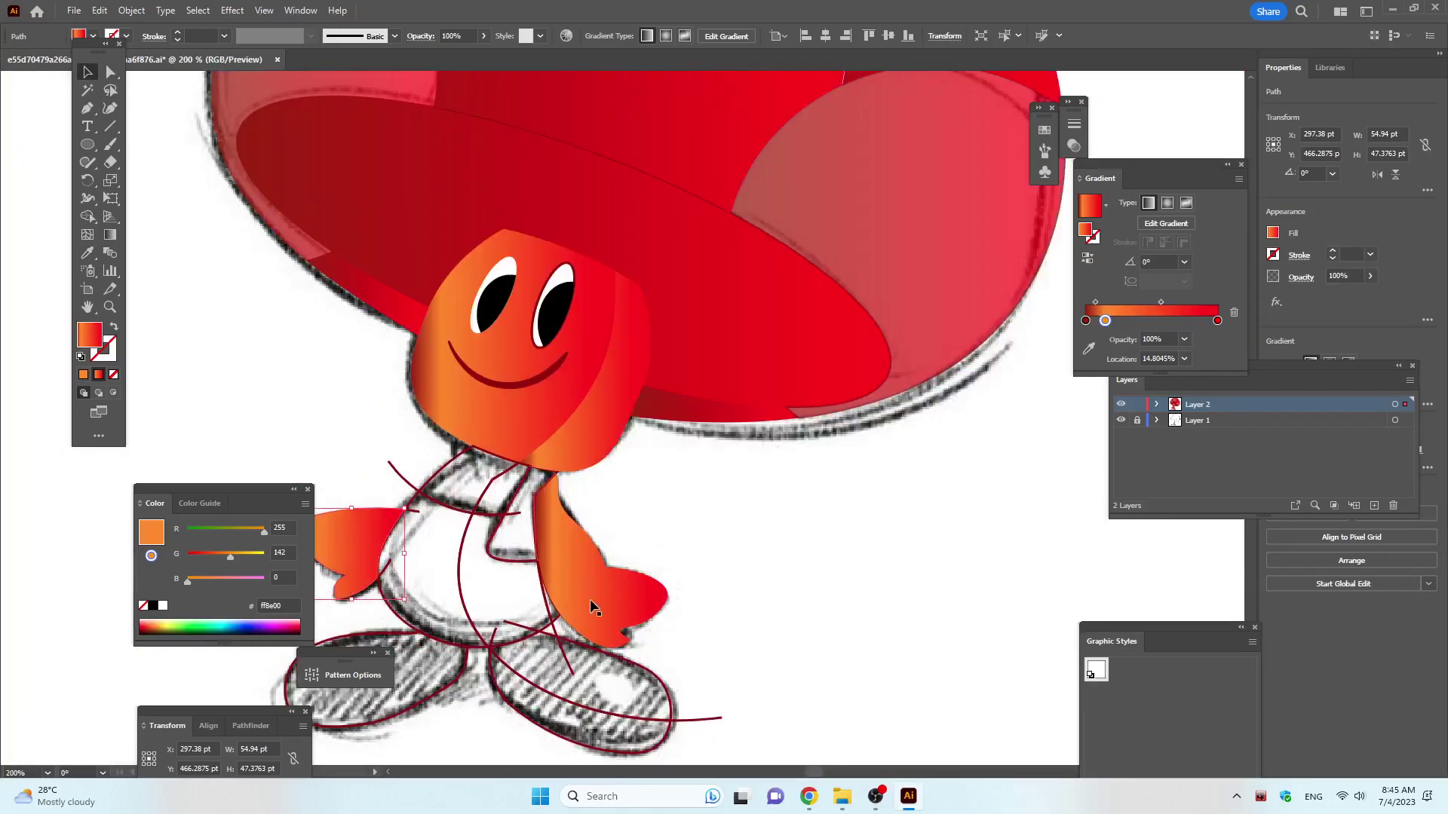
# Fill the torso with bright cyan and remove its dark red outline.
pyautogui.click(500, 560)
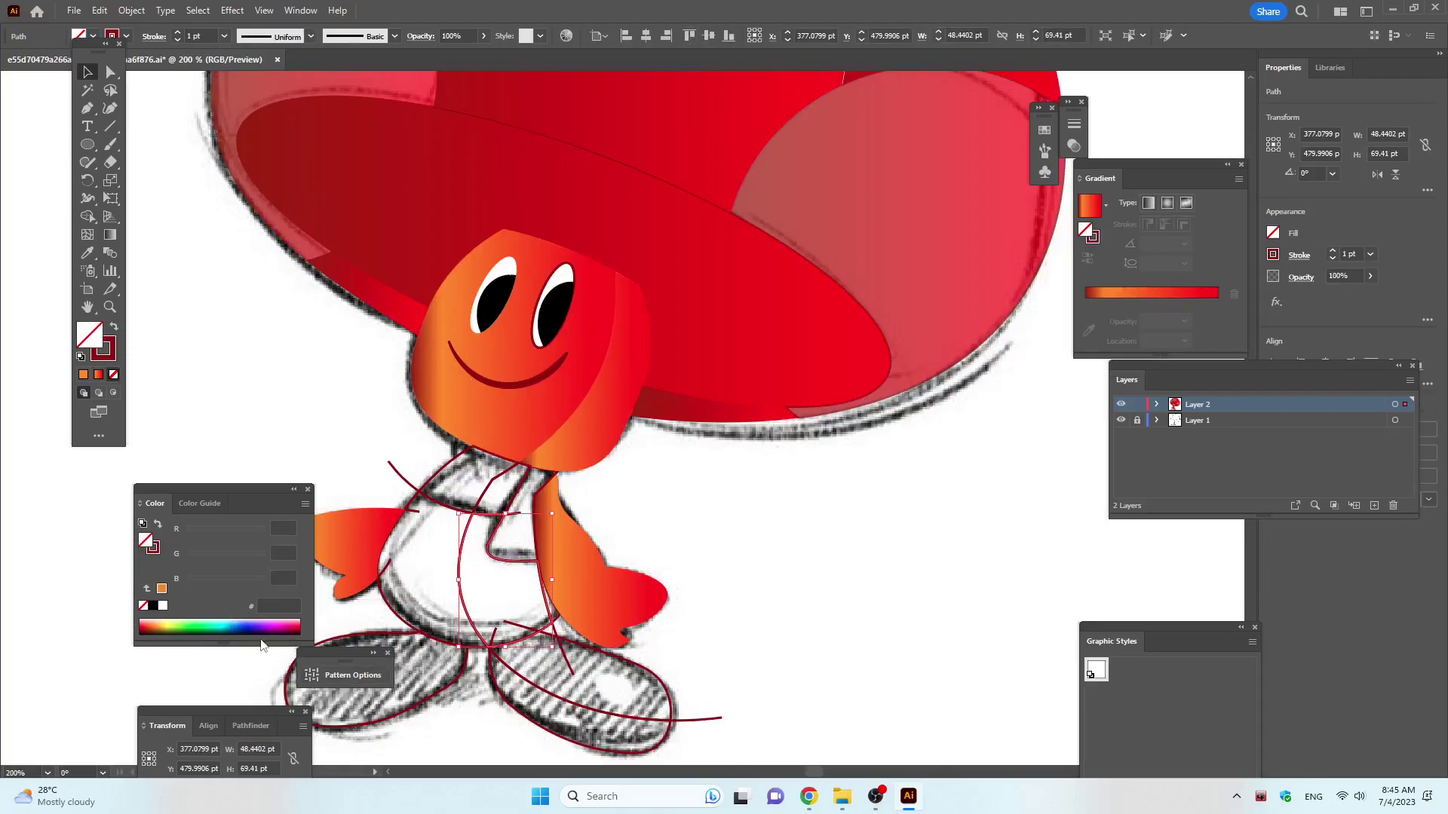
pyautogui.click(224, 621)
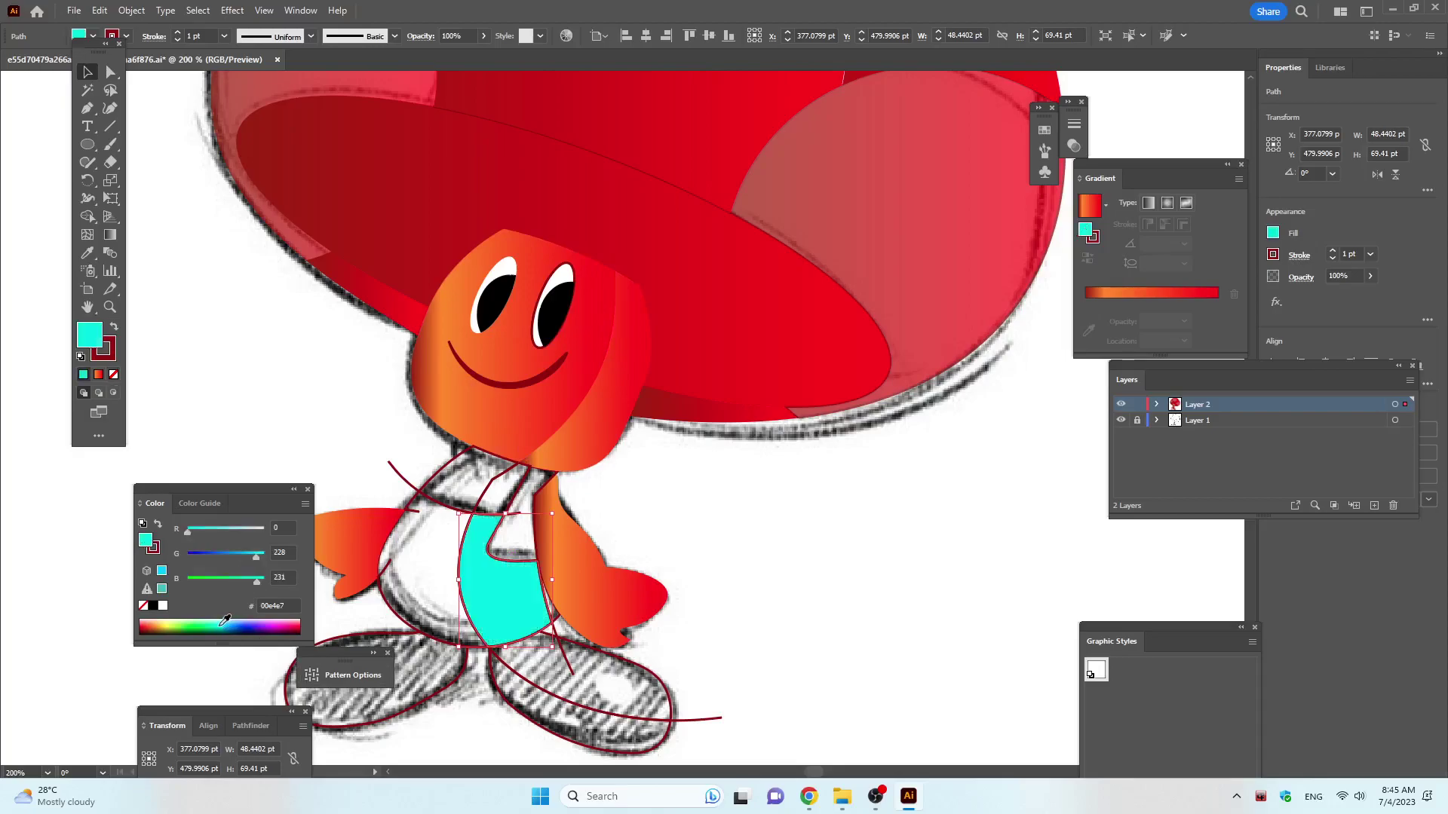
pyautogui.click(227, 622)
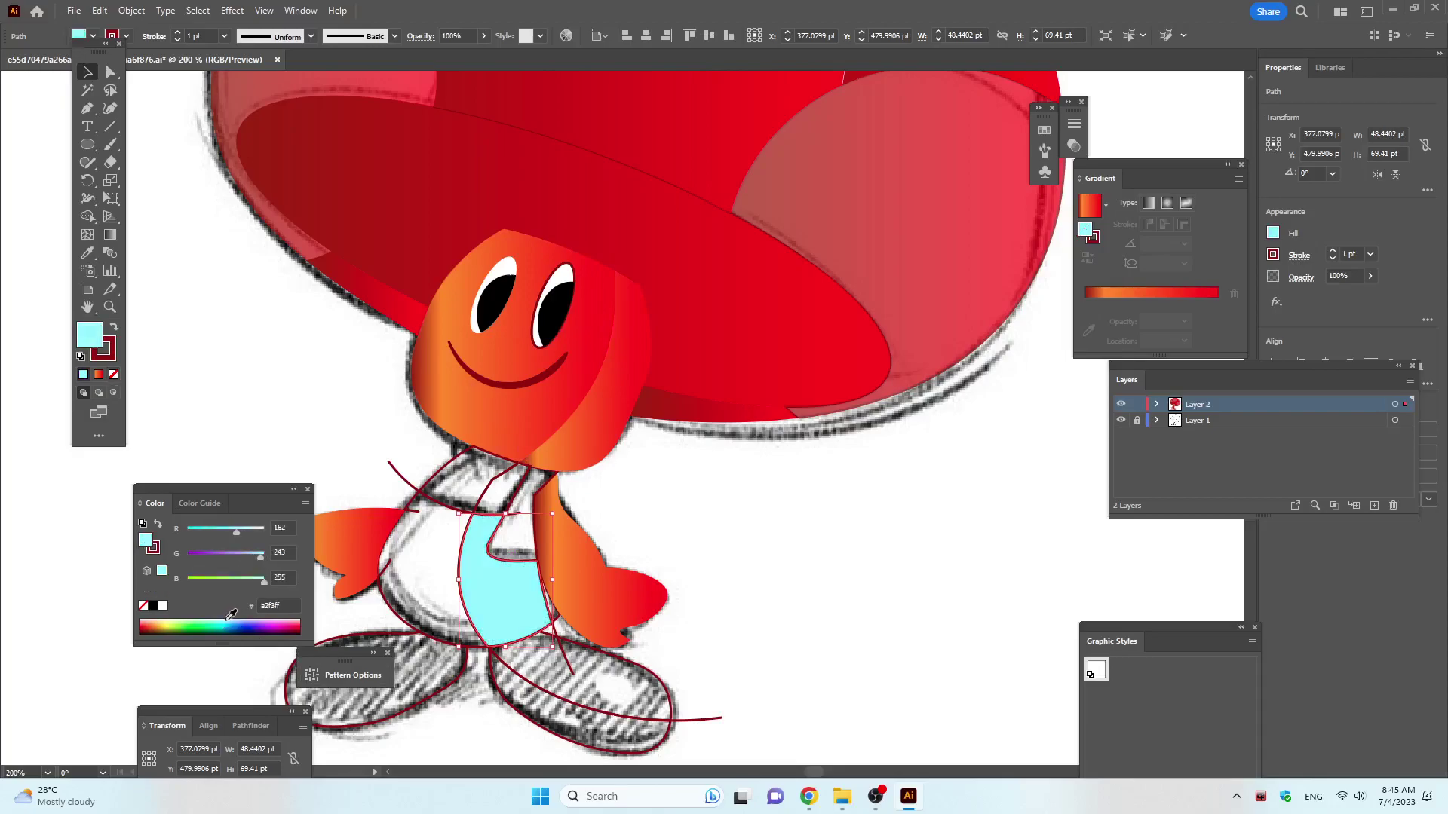
pyautogui.click(229, 621)
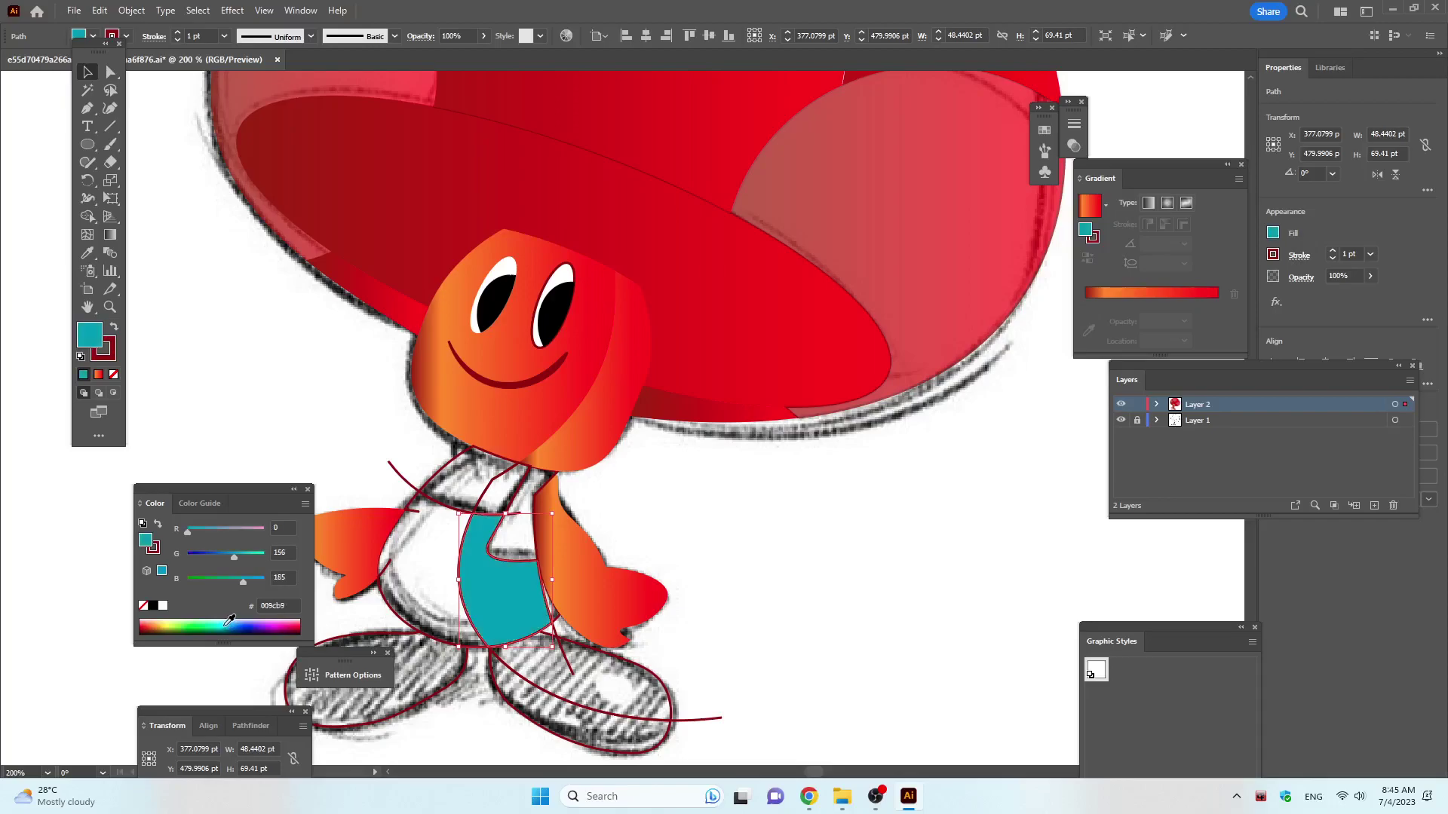
pyautogui.click(229, 621)
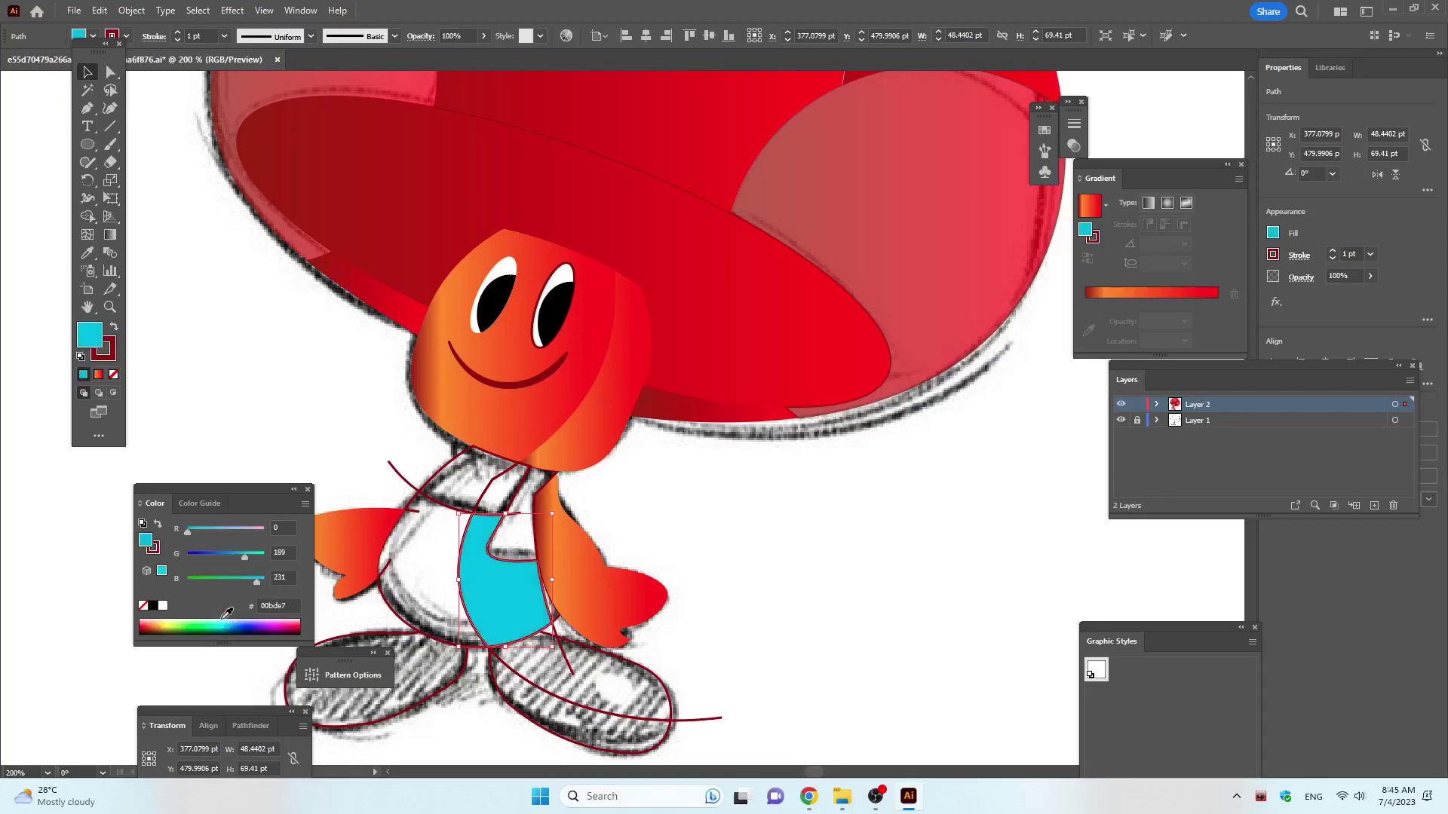
pyautogui.press('/')
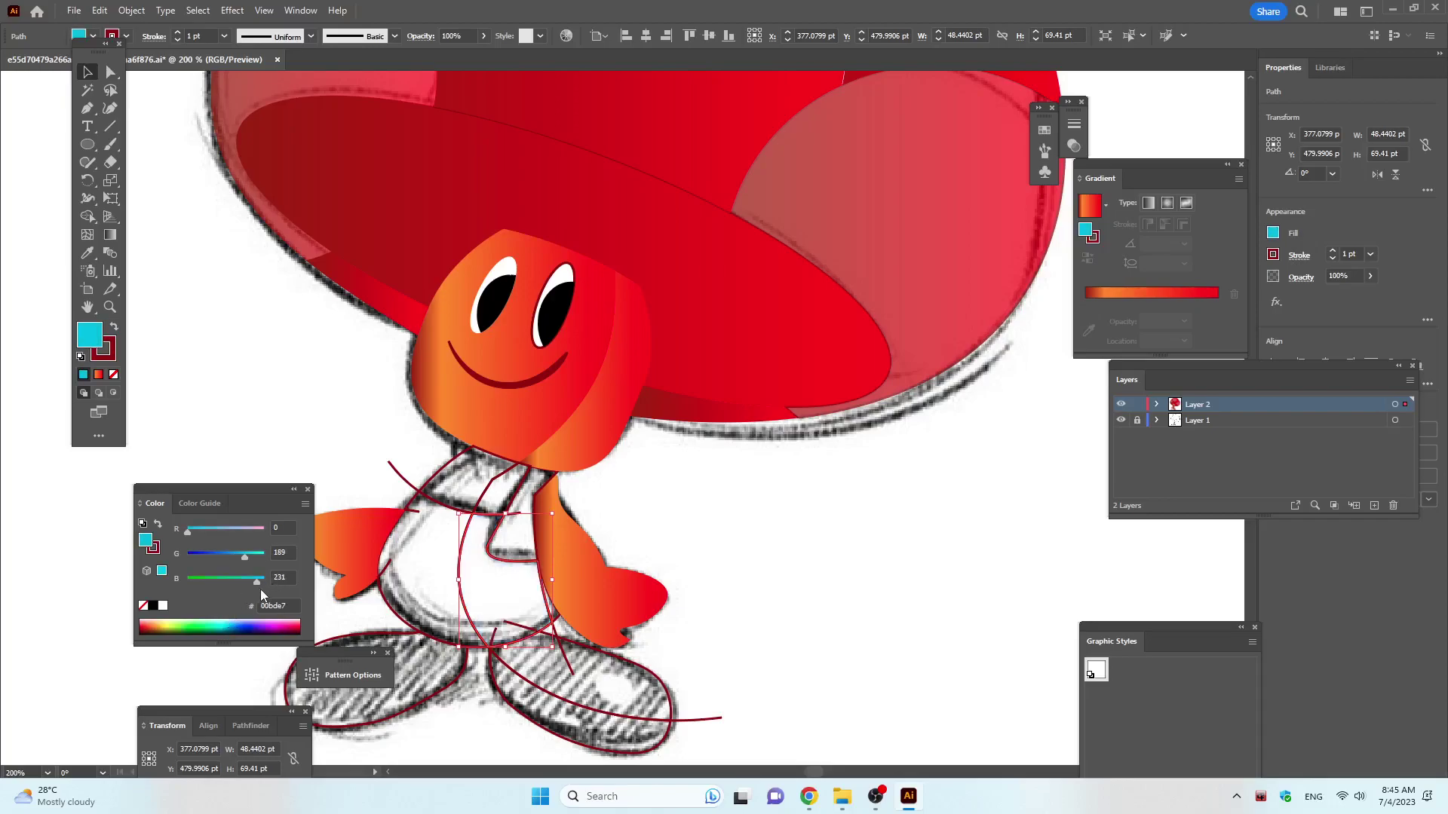
pyautogui.hotkey('ctrl', 'z')
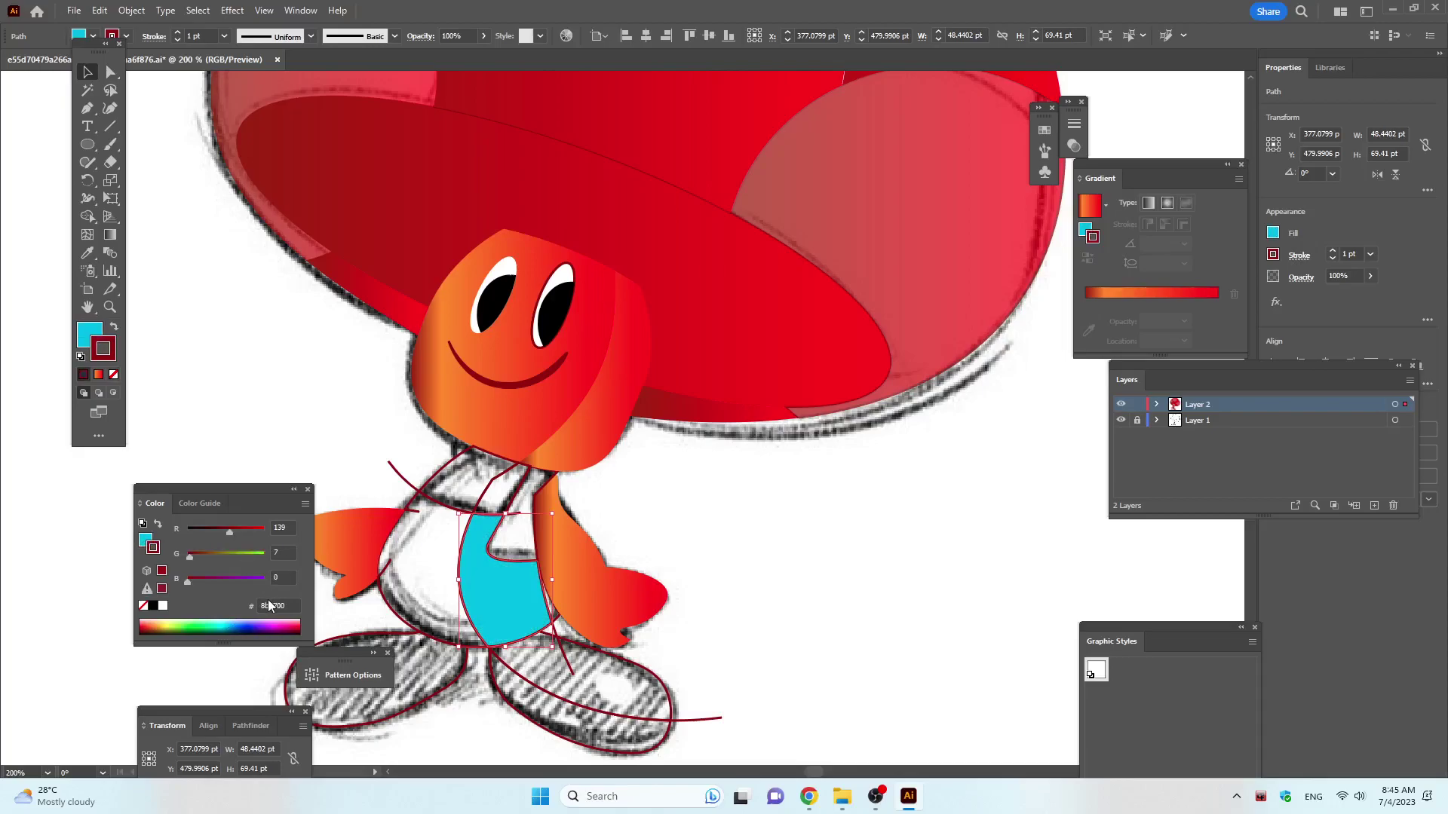
pyautogui.press('/')
pyautogui.click(736, 602)
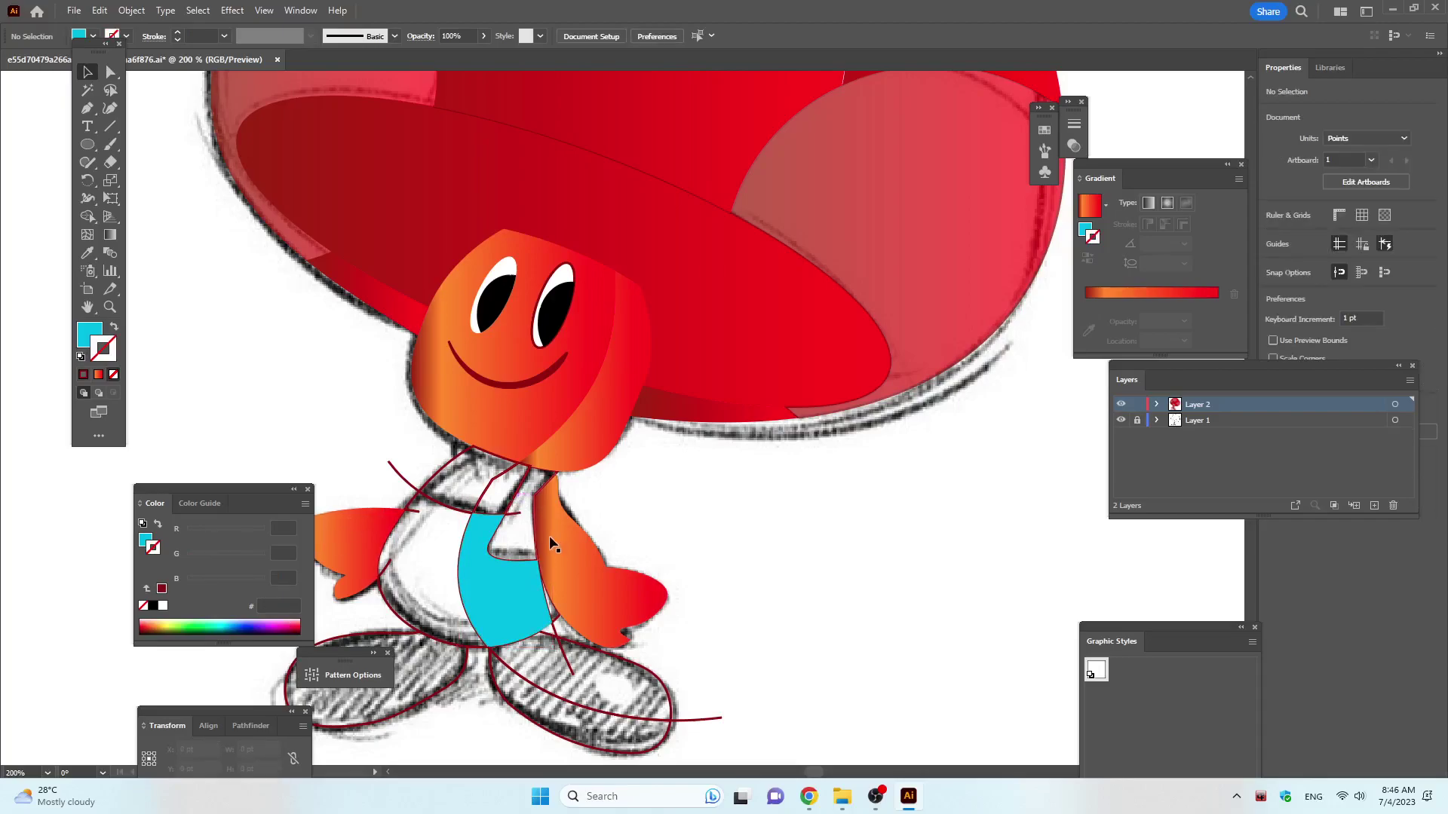
# Fill the collar shape at the neck with solid blue.
pyautogui.click(552, 481)
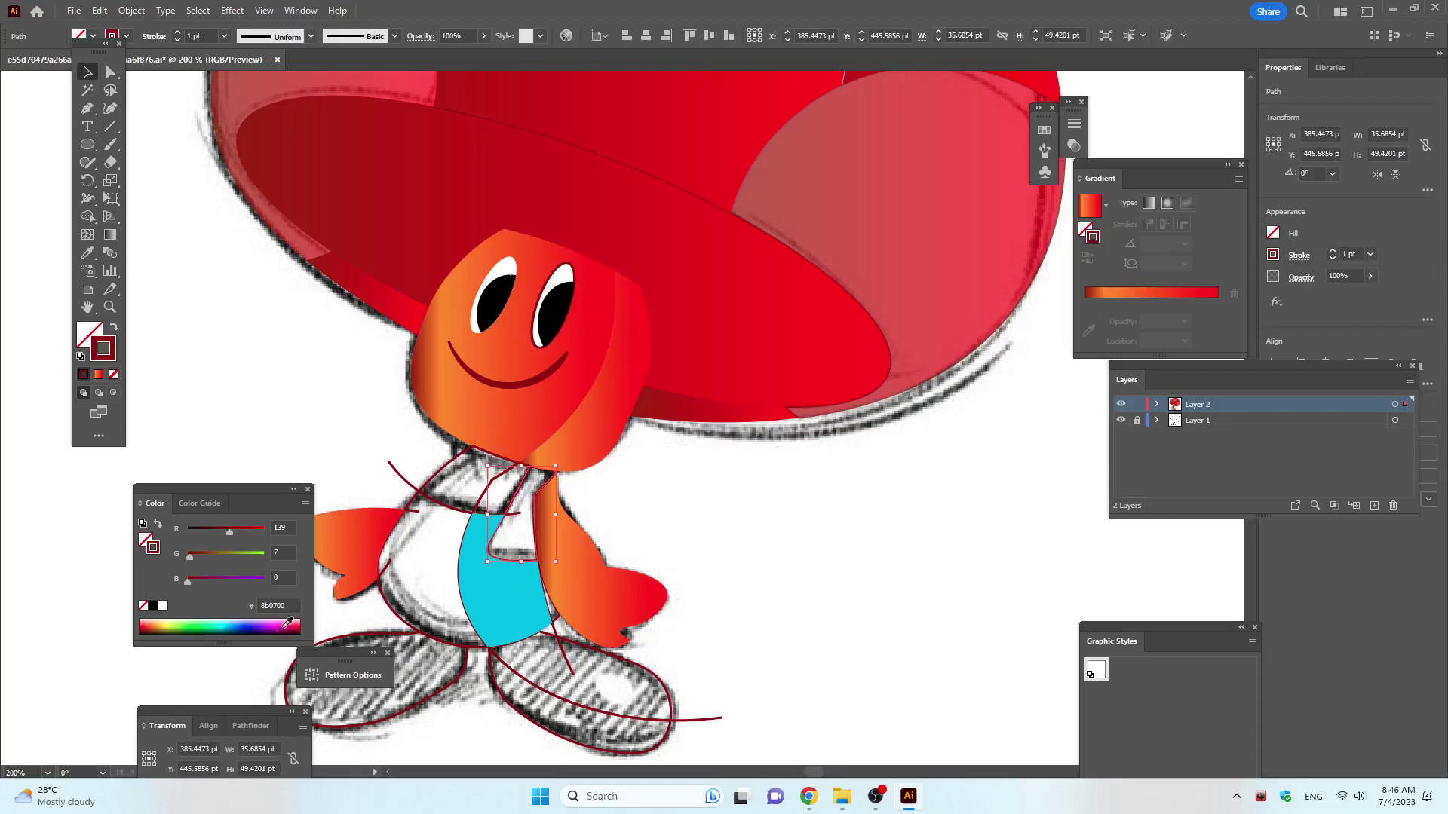
pyautogui.click(252, 620)
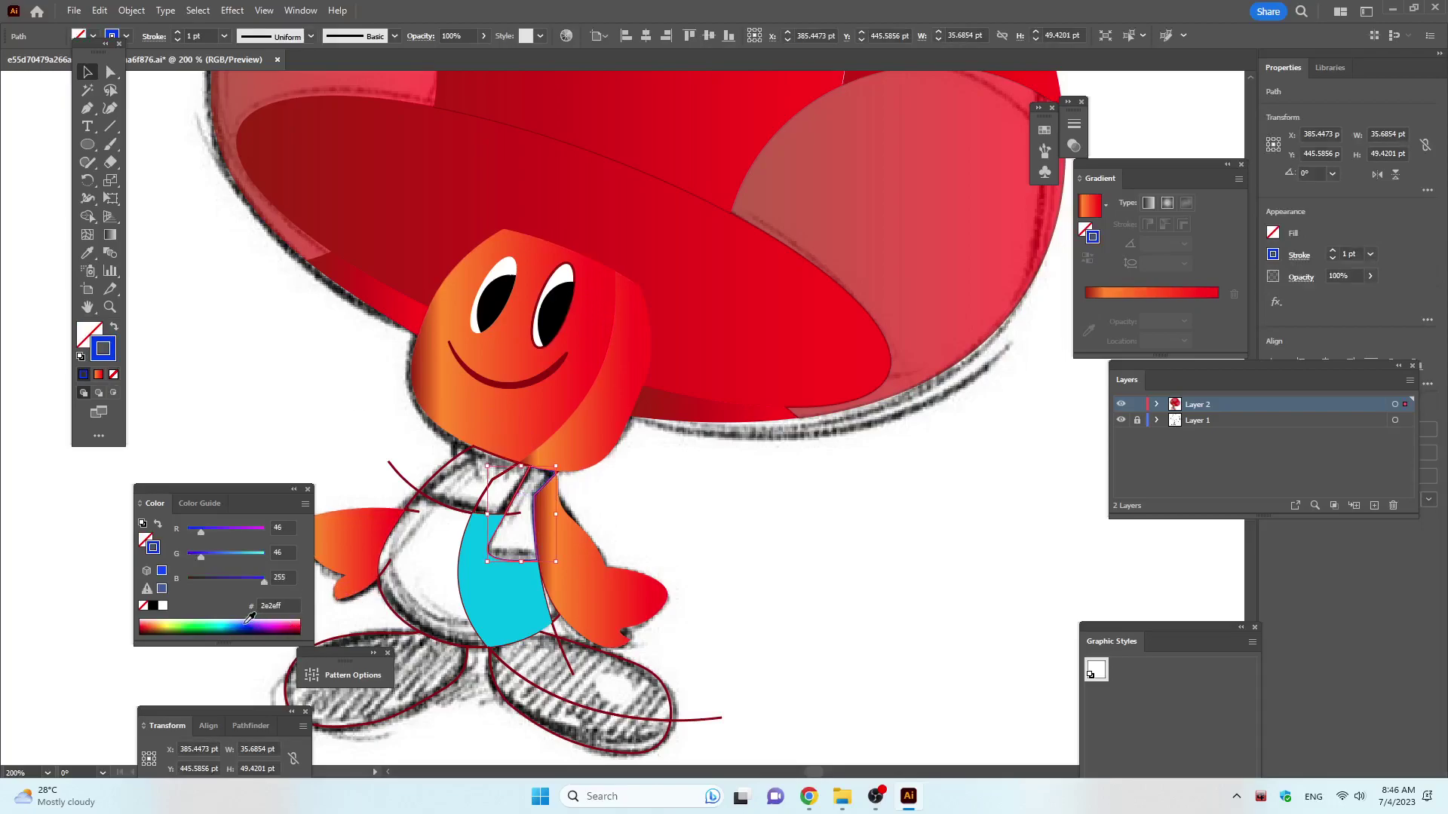
pyautogui.hotkey('shift', 'x')
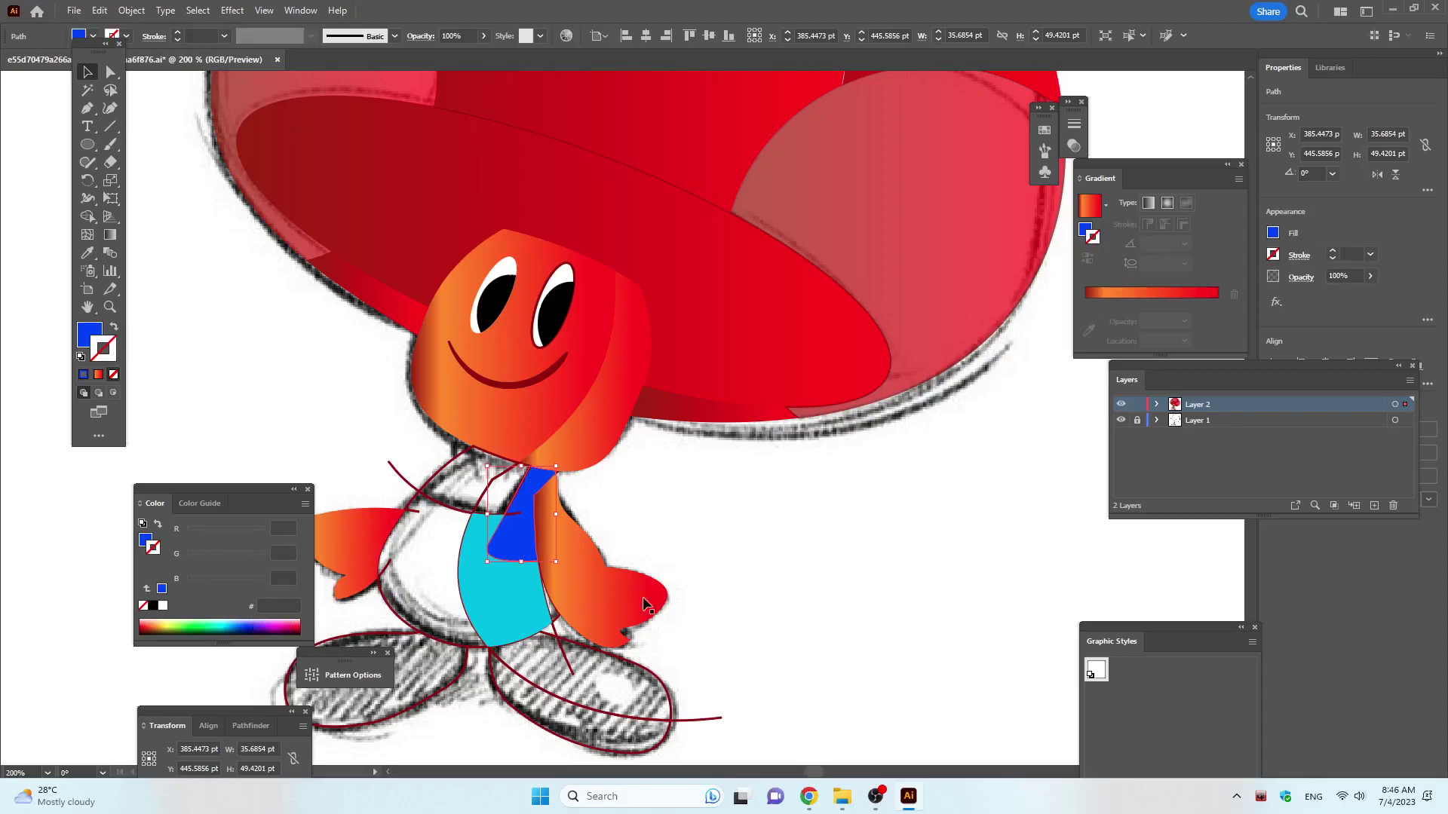
pyautogui.click(789, 506)
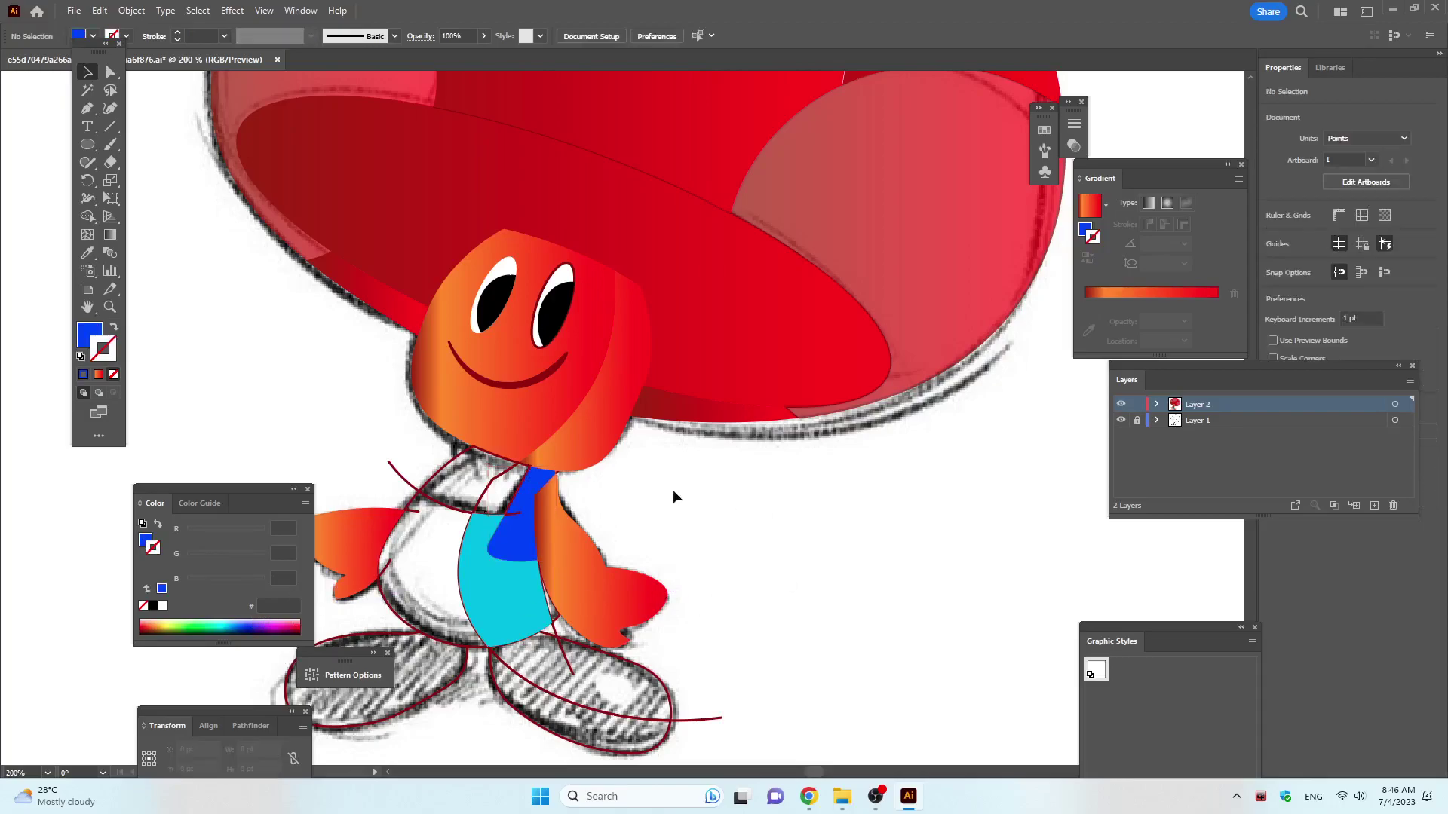
# Copy the torso's cyan onto the small shape beside the collar with the Eyedropper.
pyautogui.click(494, 488)
pyautogui.press('i')
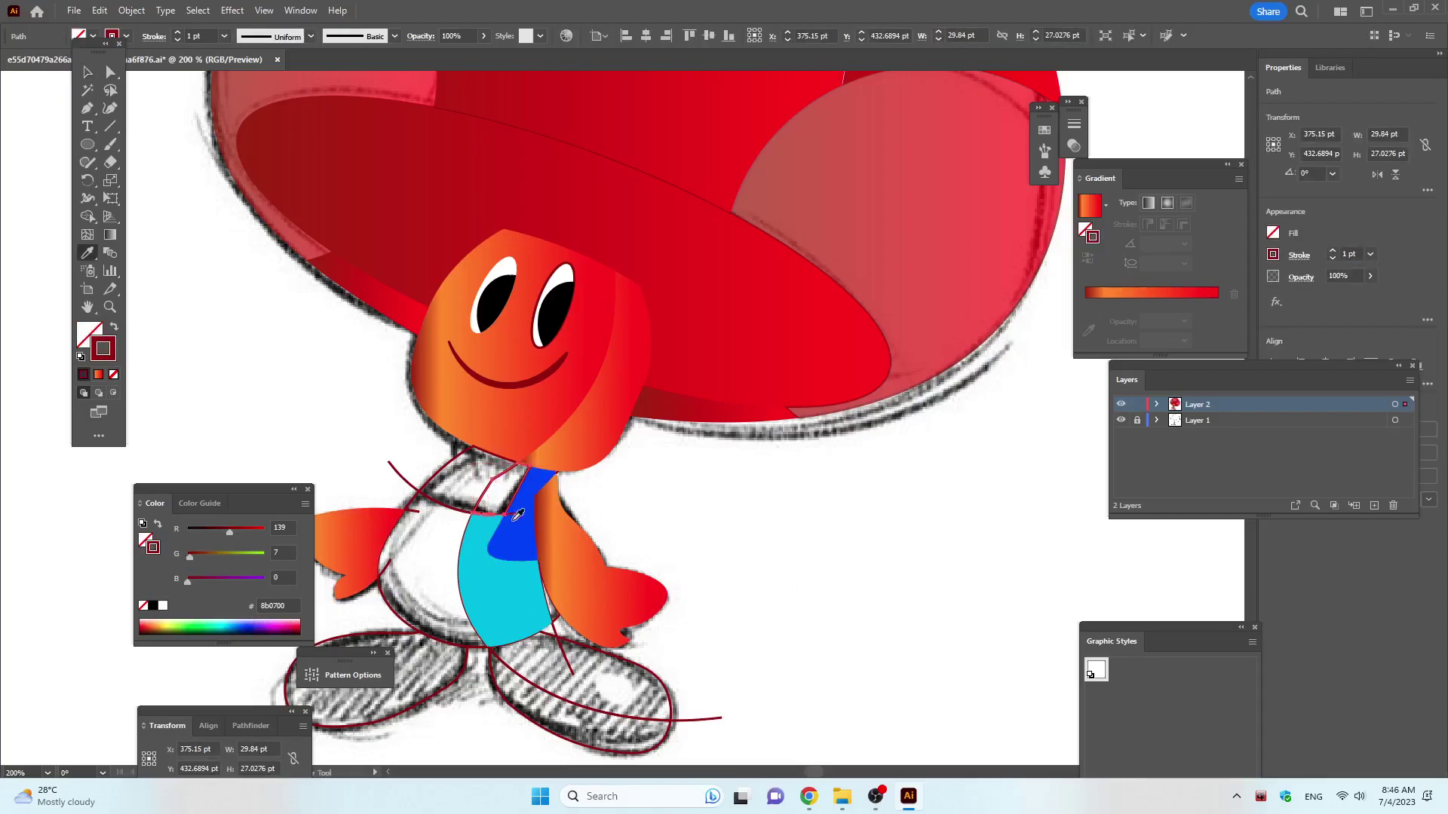
pyautogui.click(483, 523)
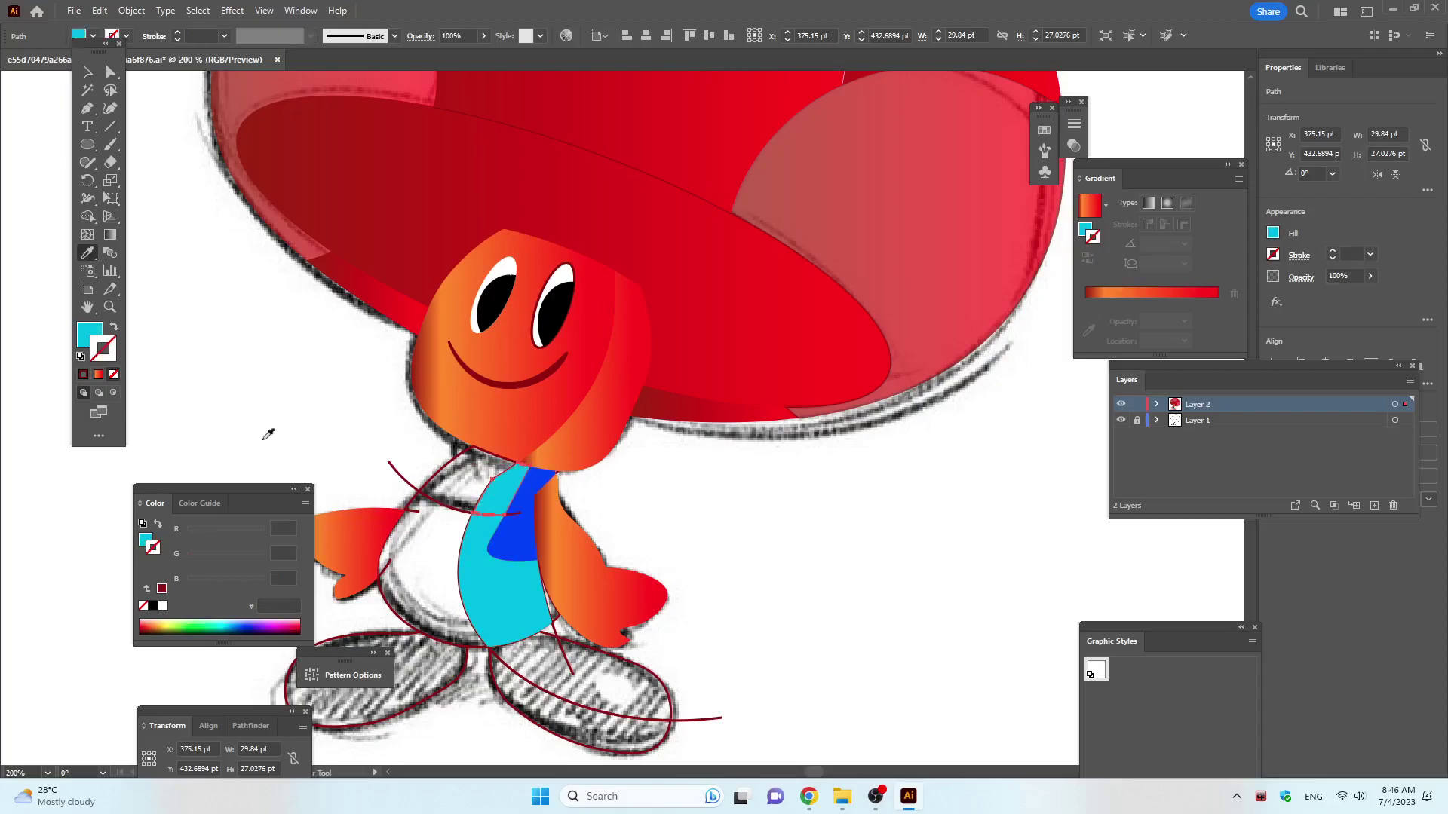
# Fill the arc near the neck with warm orange instead of an outline.
pyautogui.press('v')
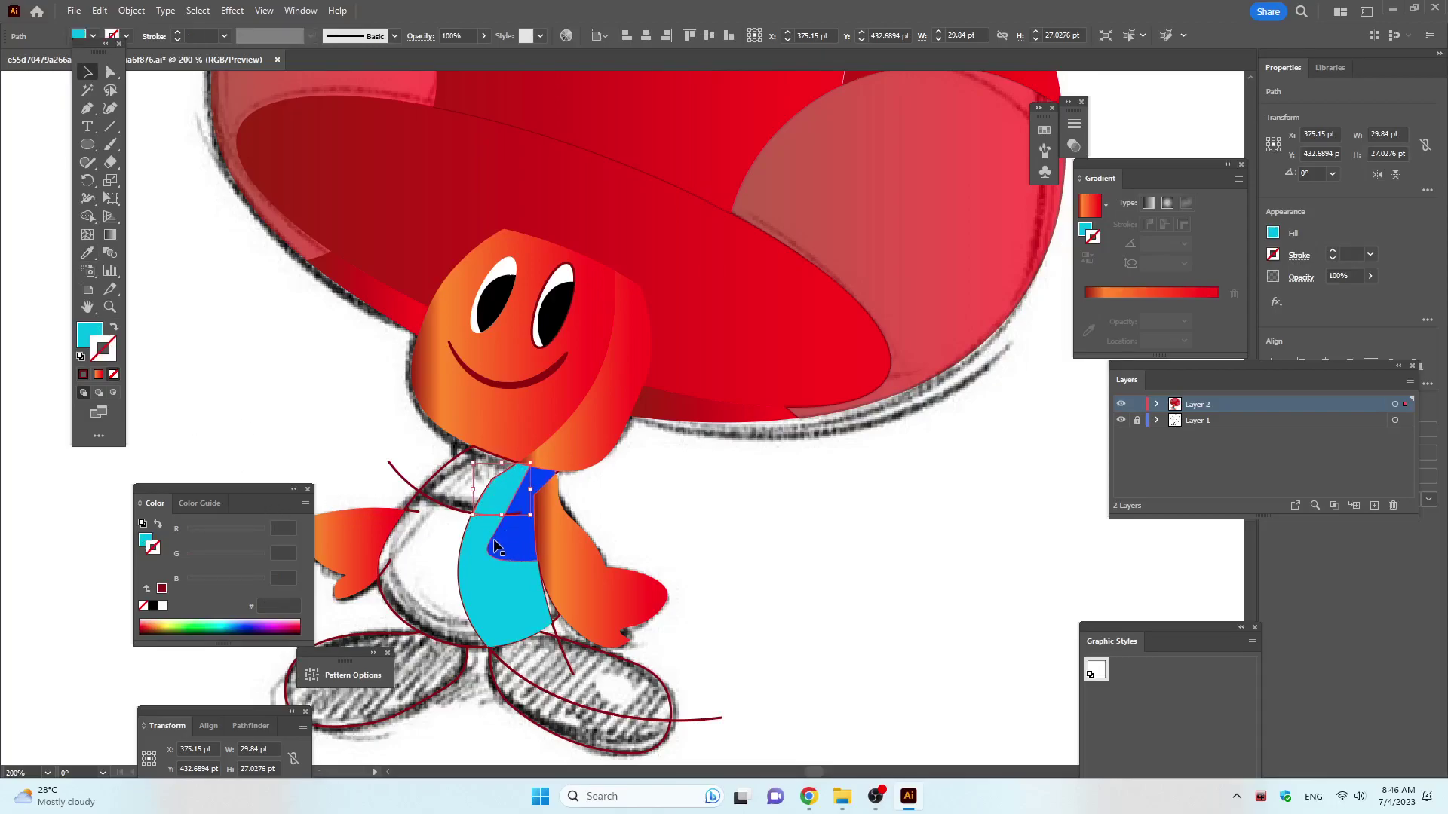
pyautogui.click(451, 466)
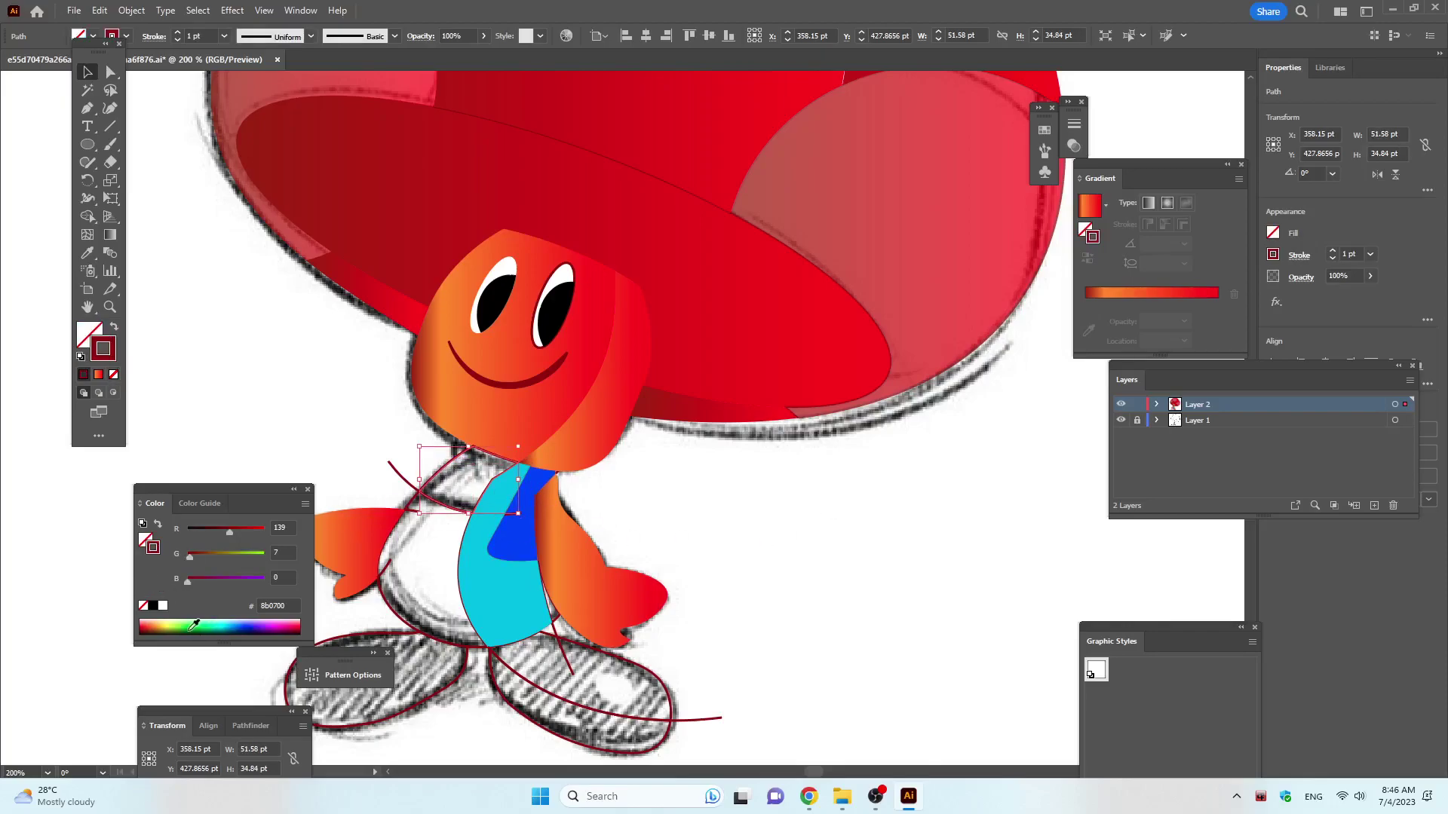
pyautogui.click(166, 623)
pyautogui.click(160, 621)
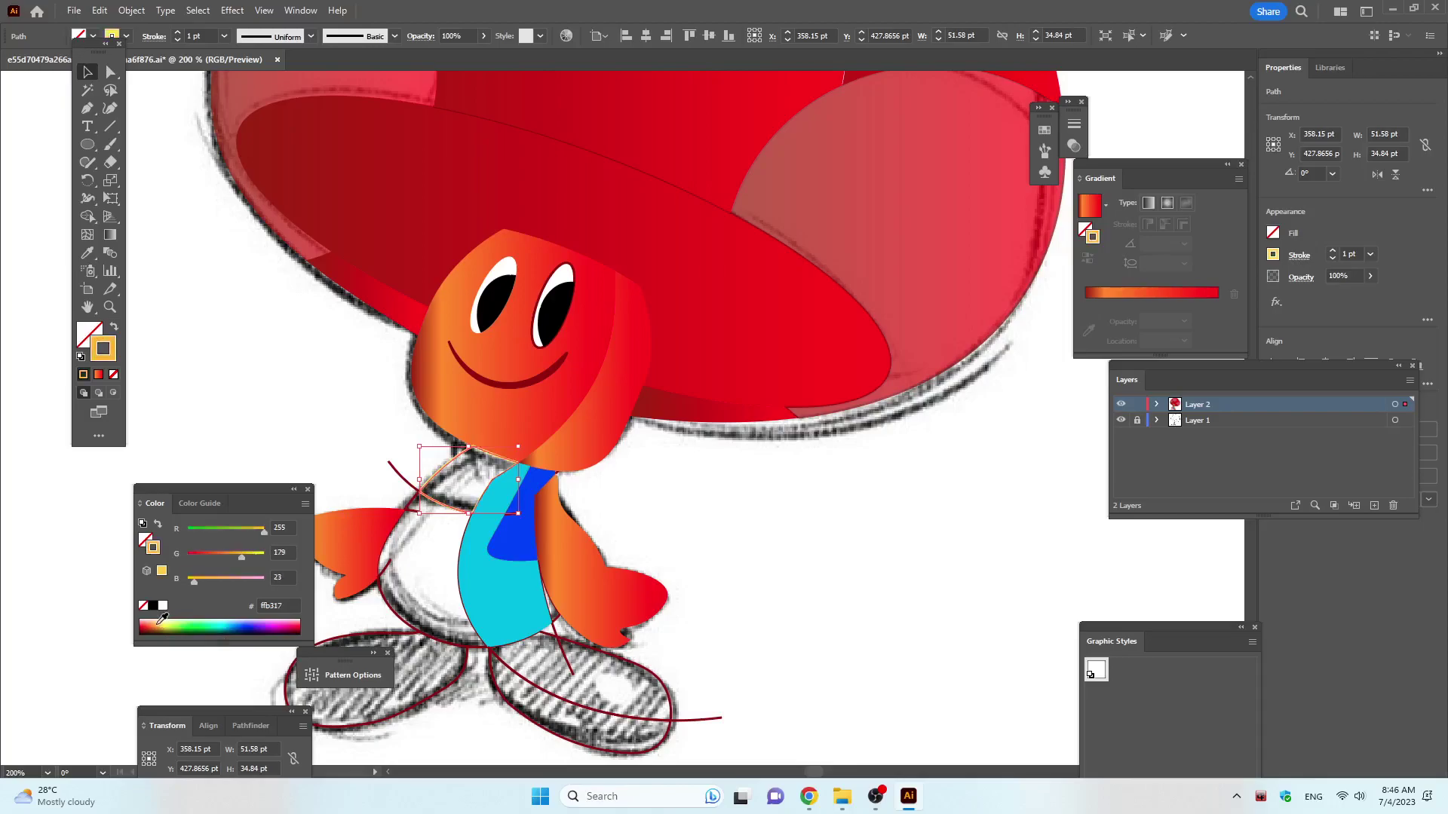
pyautogui.click(160, 623)
pyautogui.hotkey('shift', 'x')
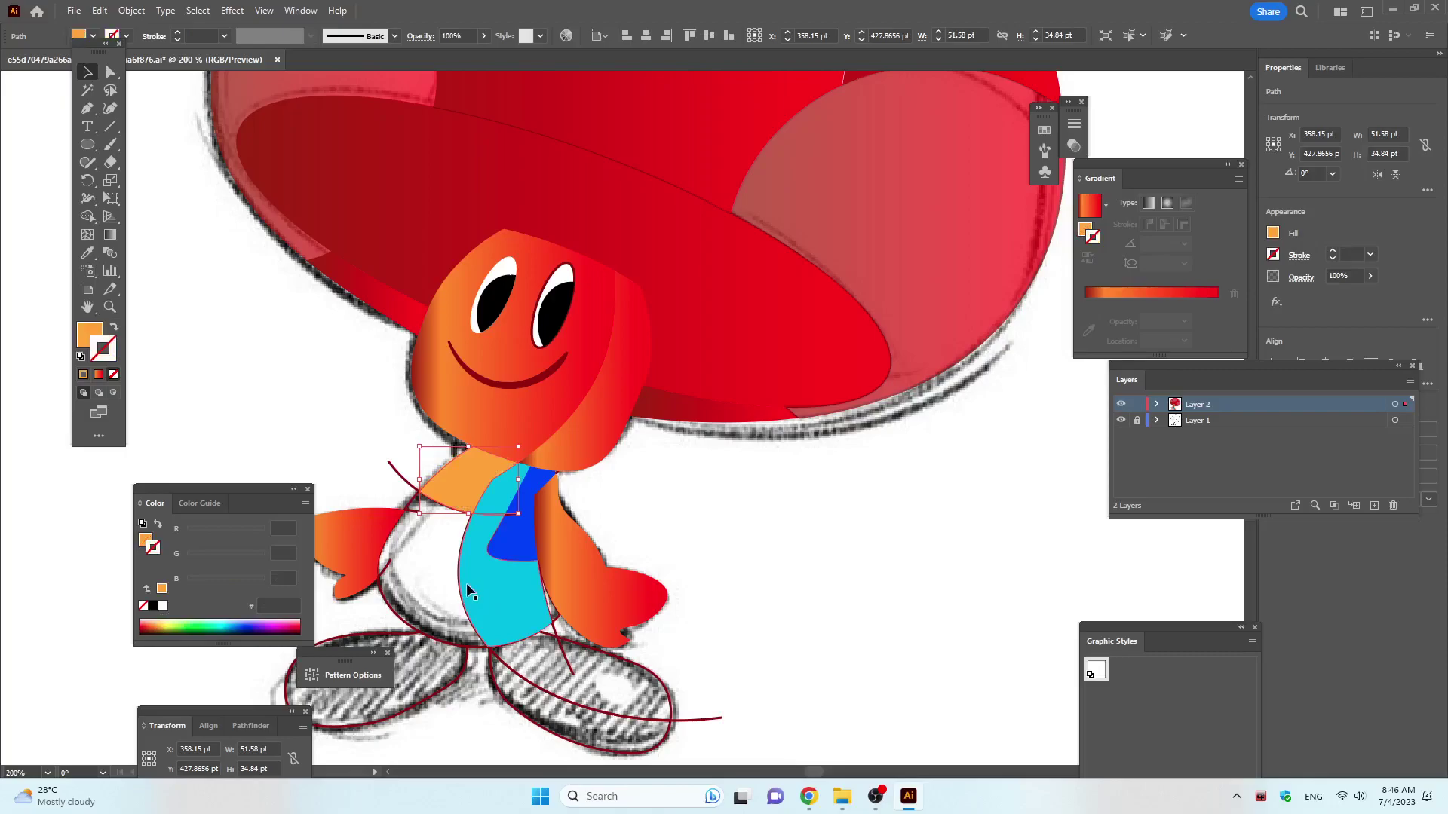
# Fill the shorts shape with golden brown.
pyautogui.click(405, 622)
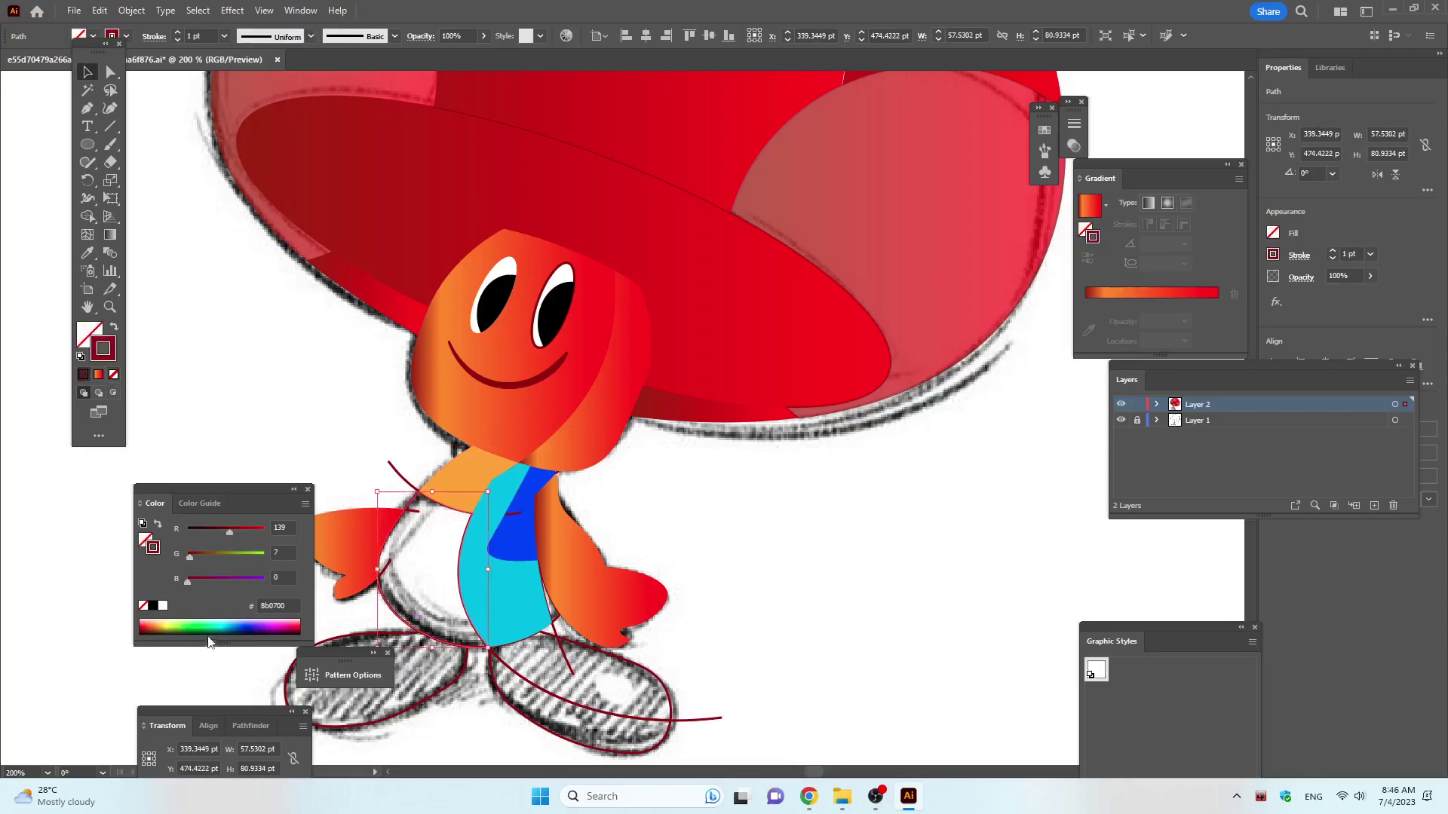
pyautogui.click(154, 621)
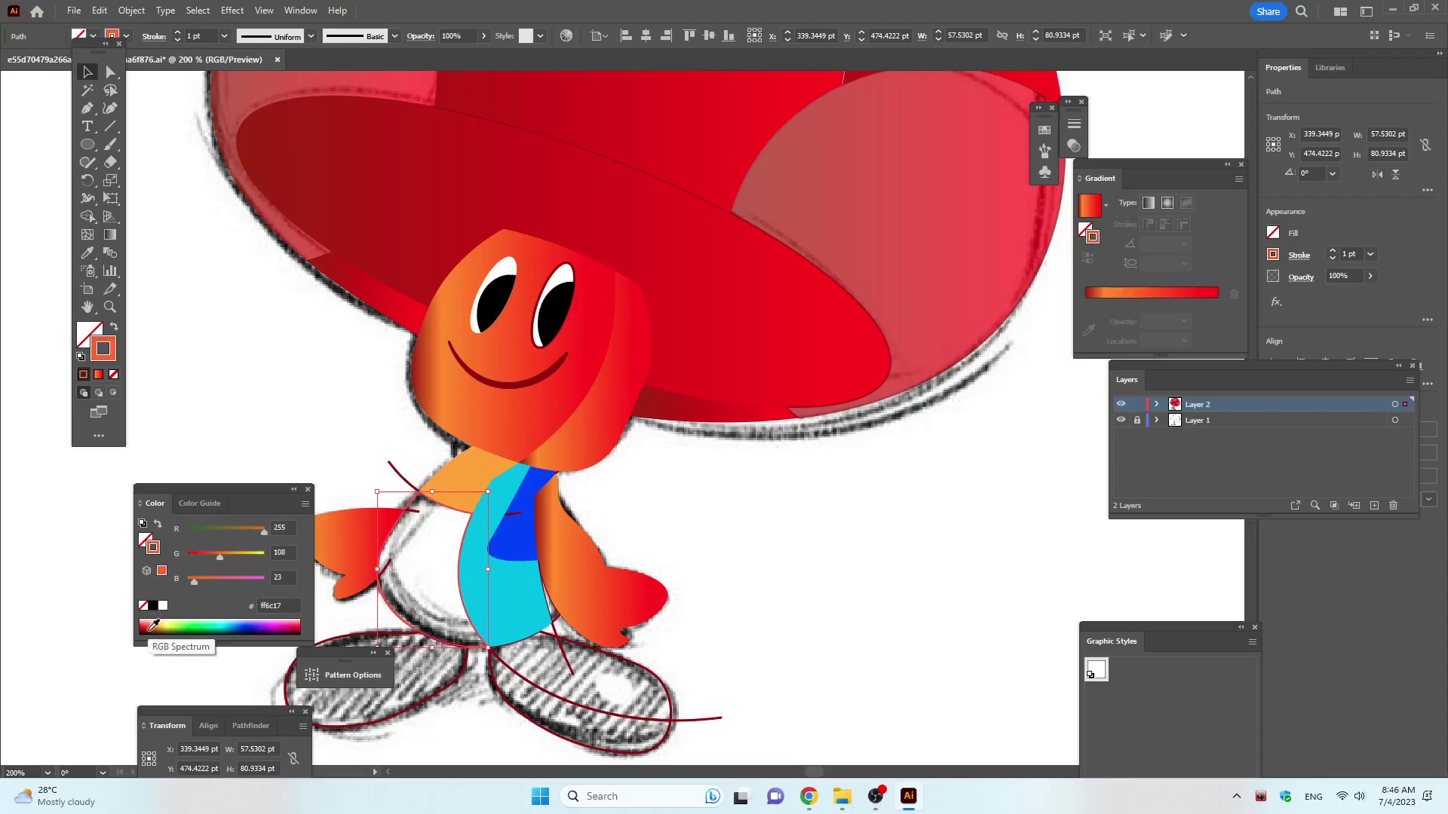
pyautogui.click(162, 621)
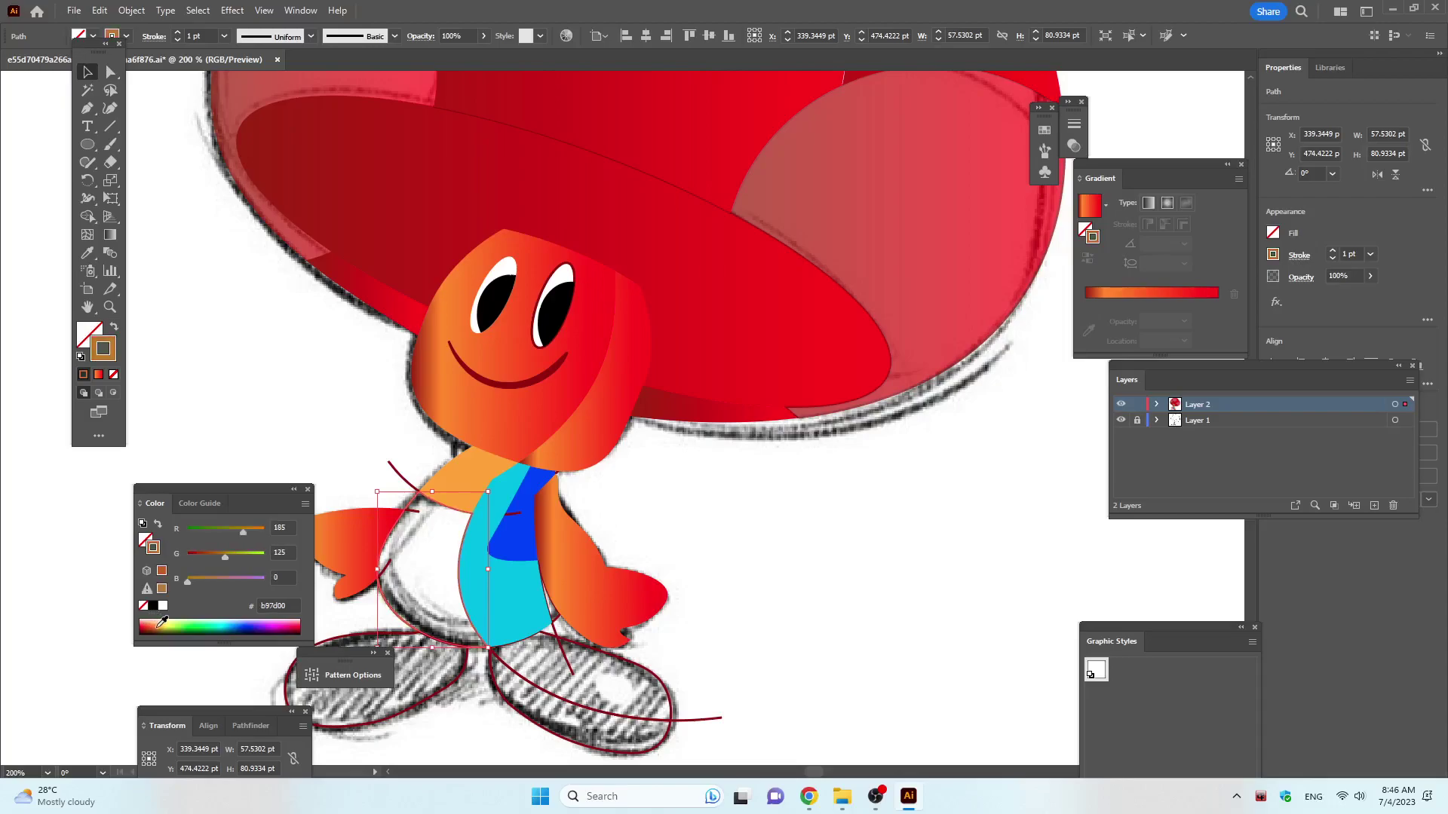
pyautogui.hotkey('shift', 'x')
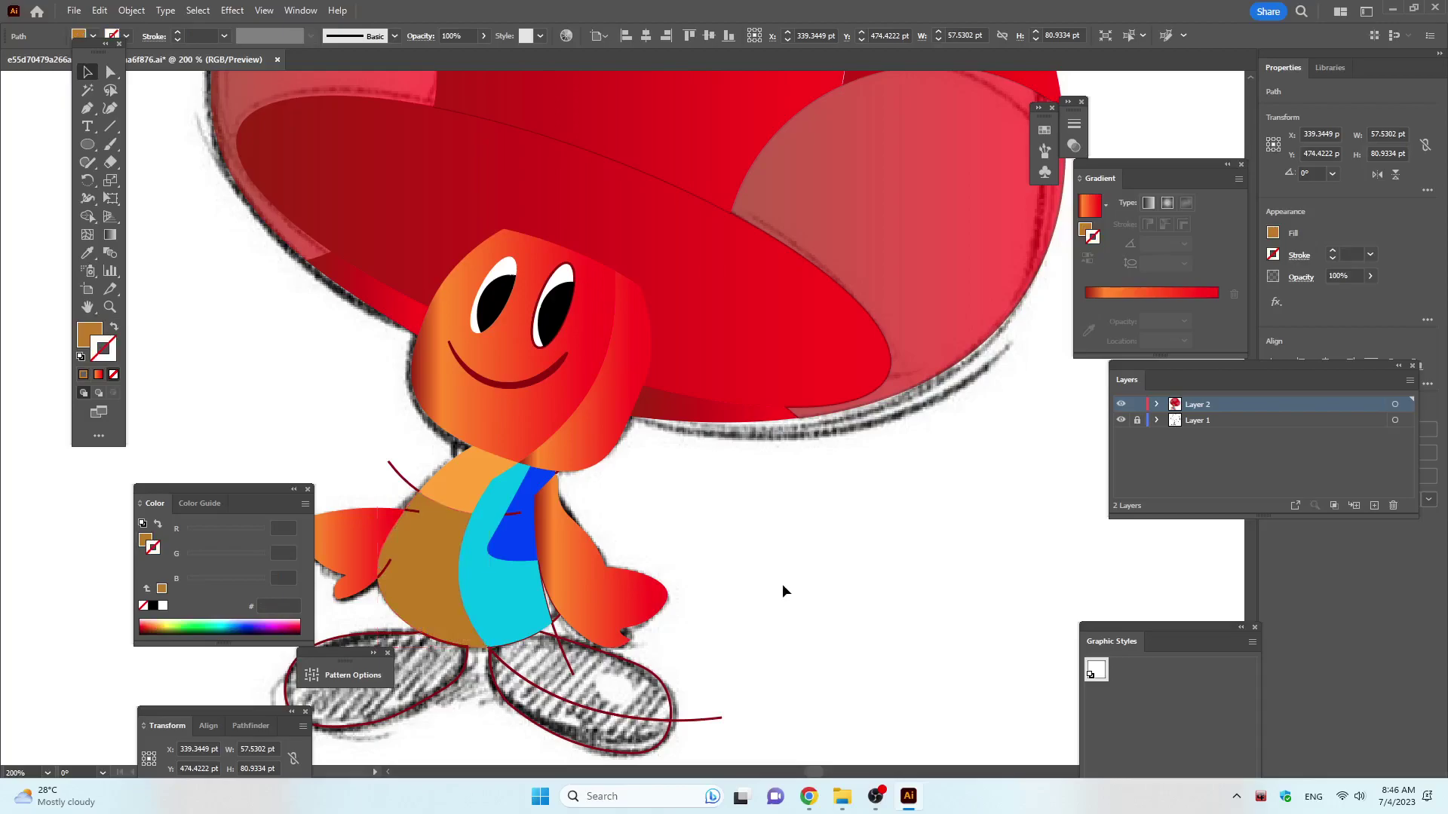
pyautogui.click(781, 584)
# Give the thin sliver beside the torso the torso's cyan via the Eyedropper.
pyautogui.scroll(-2, 766, 586)
pyautogui.scroll(4, 743, 592)
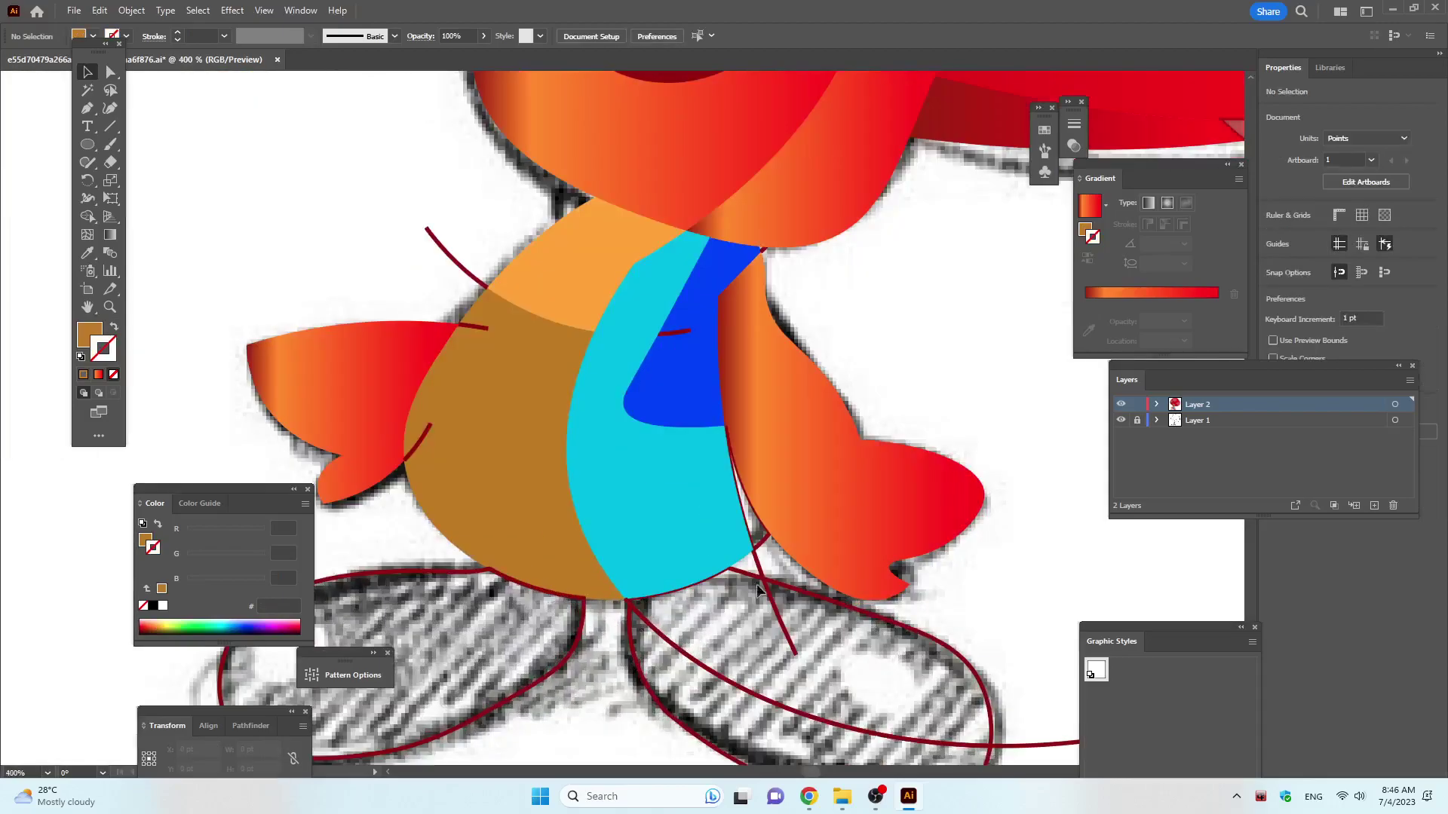
pyautogui.click(762, 543)
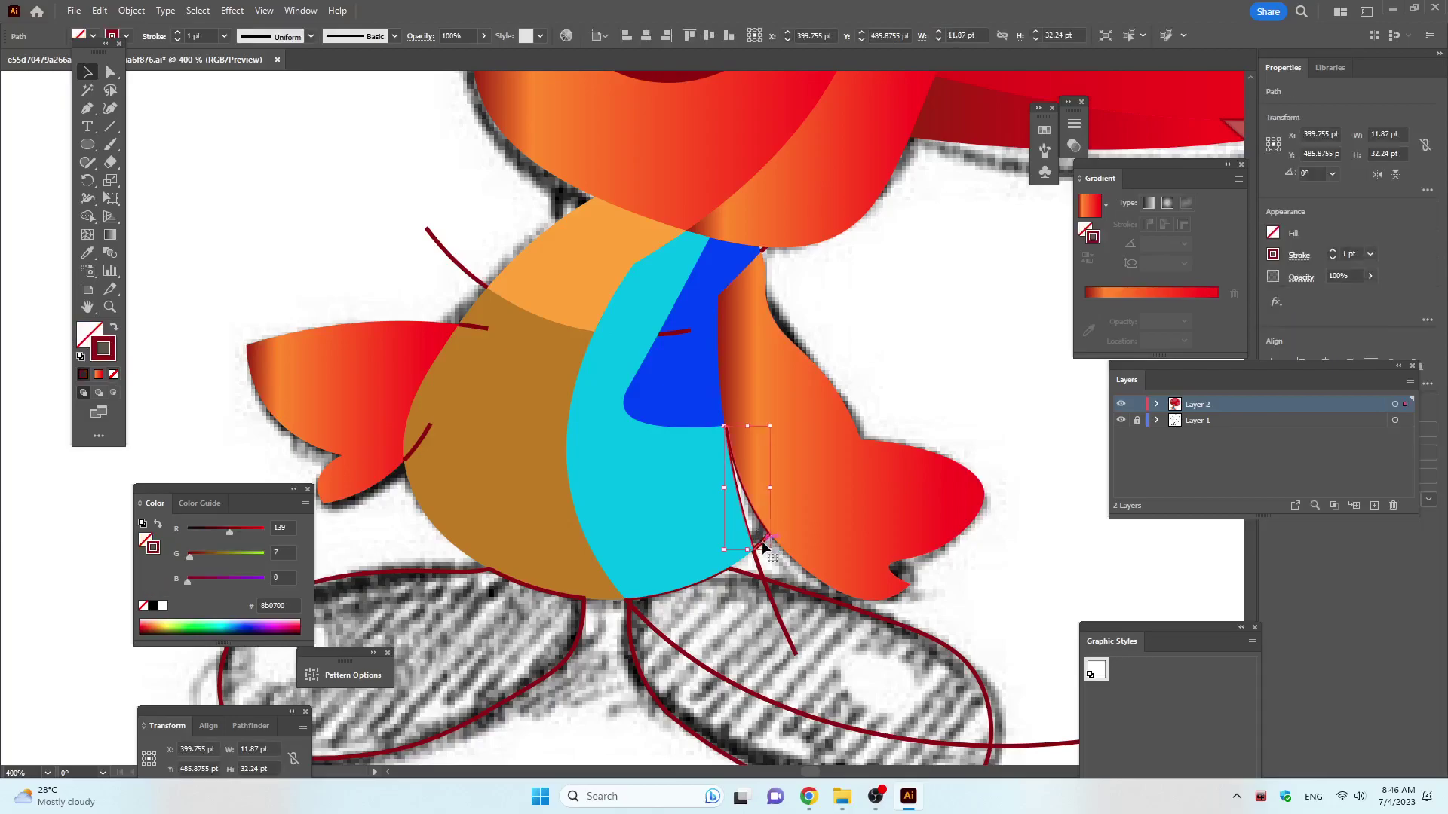
pyautogui.press('i')
pyautogui.click(720, 520)
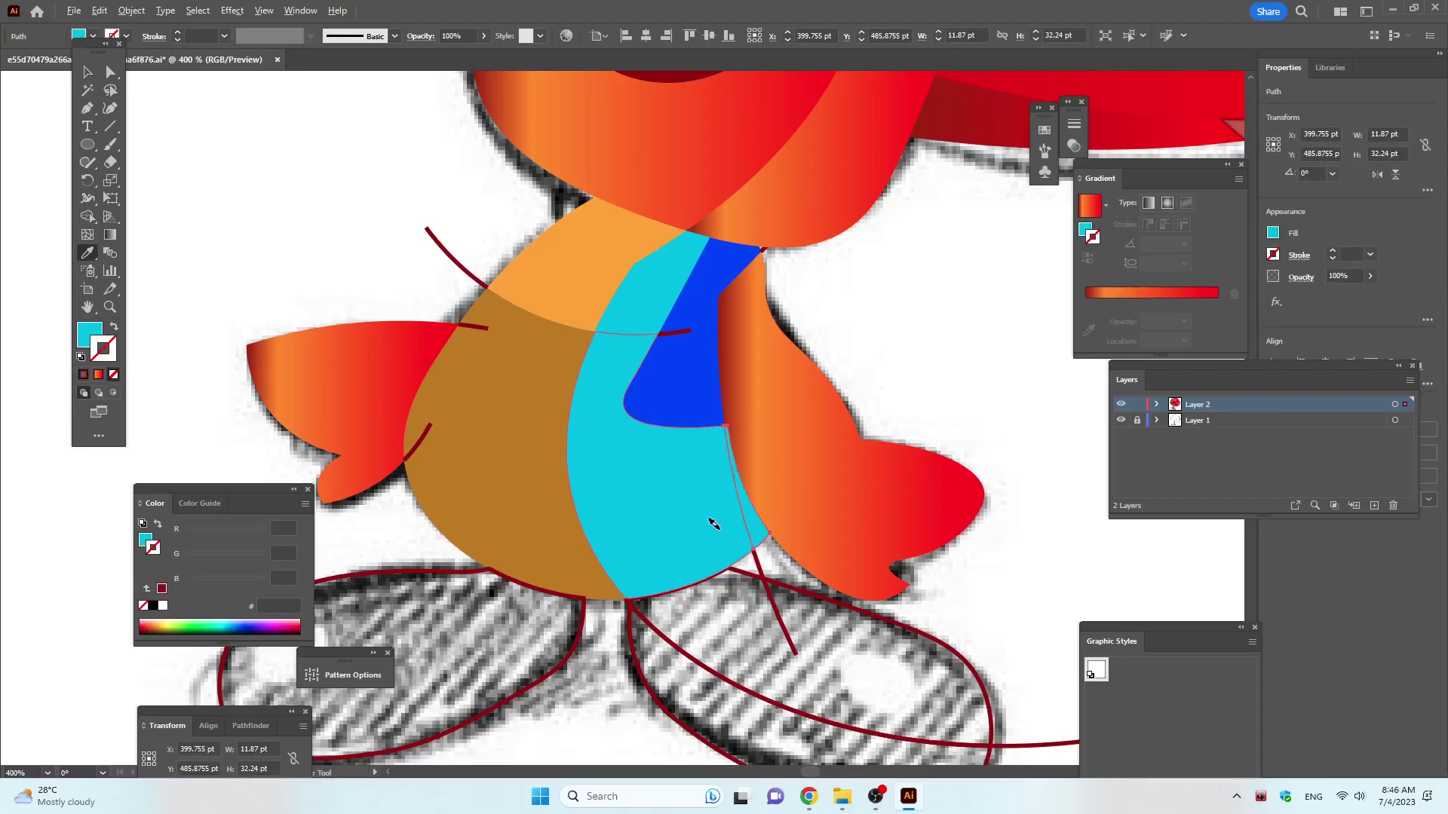
pyautogui.scroll(-2, 713, 522)
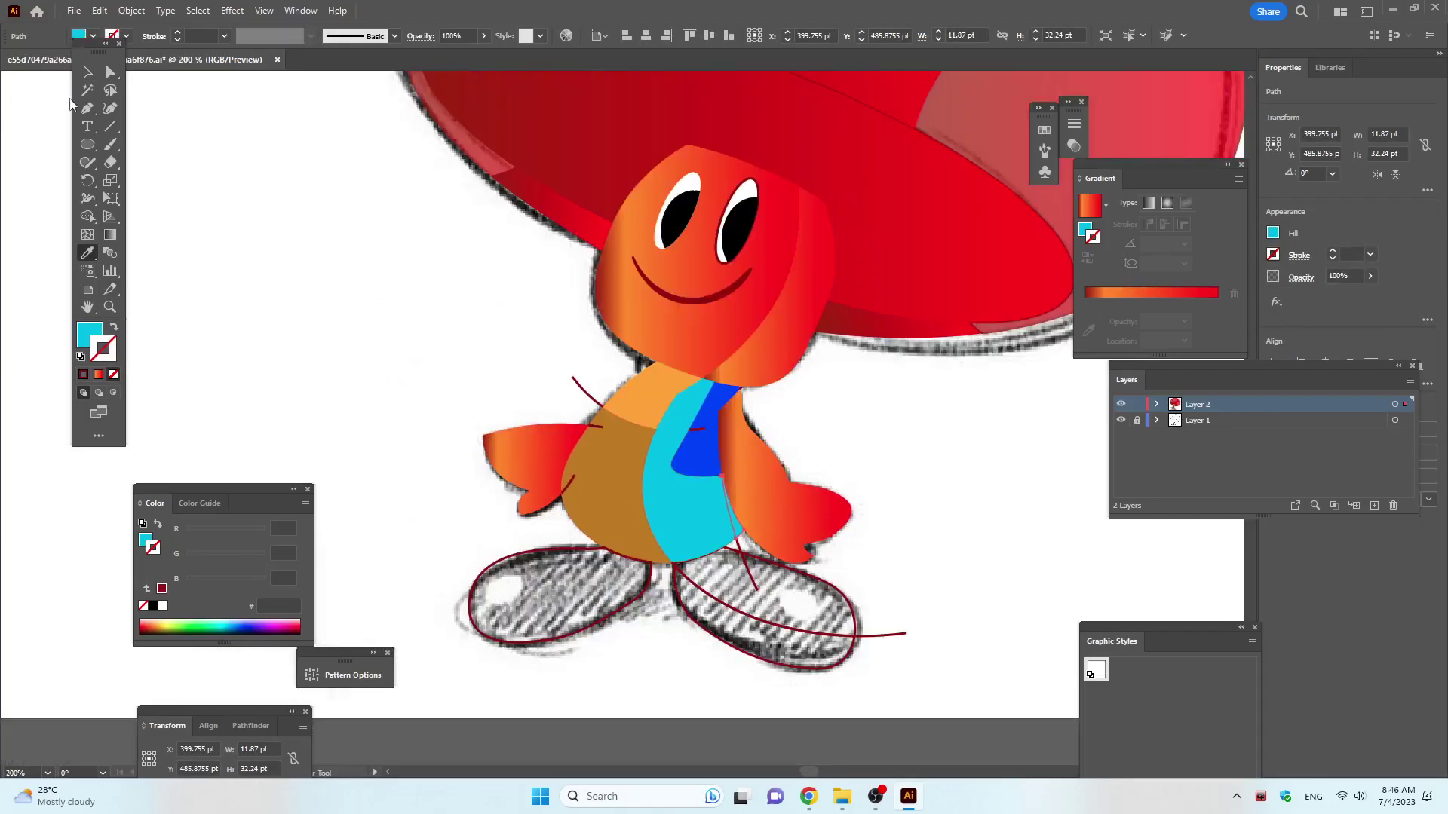
pyautogui.click(87, 72)
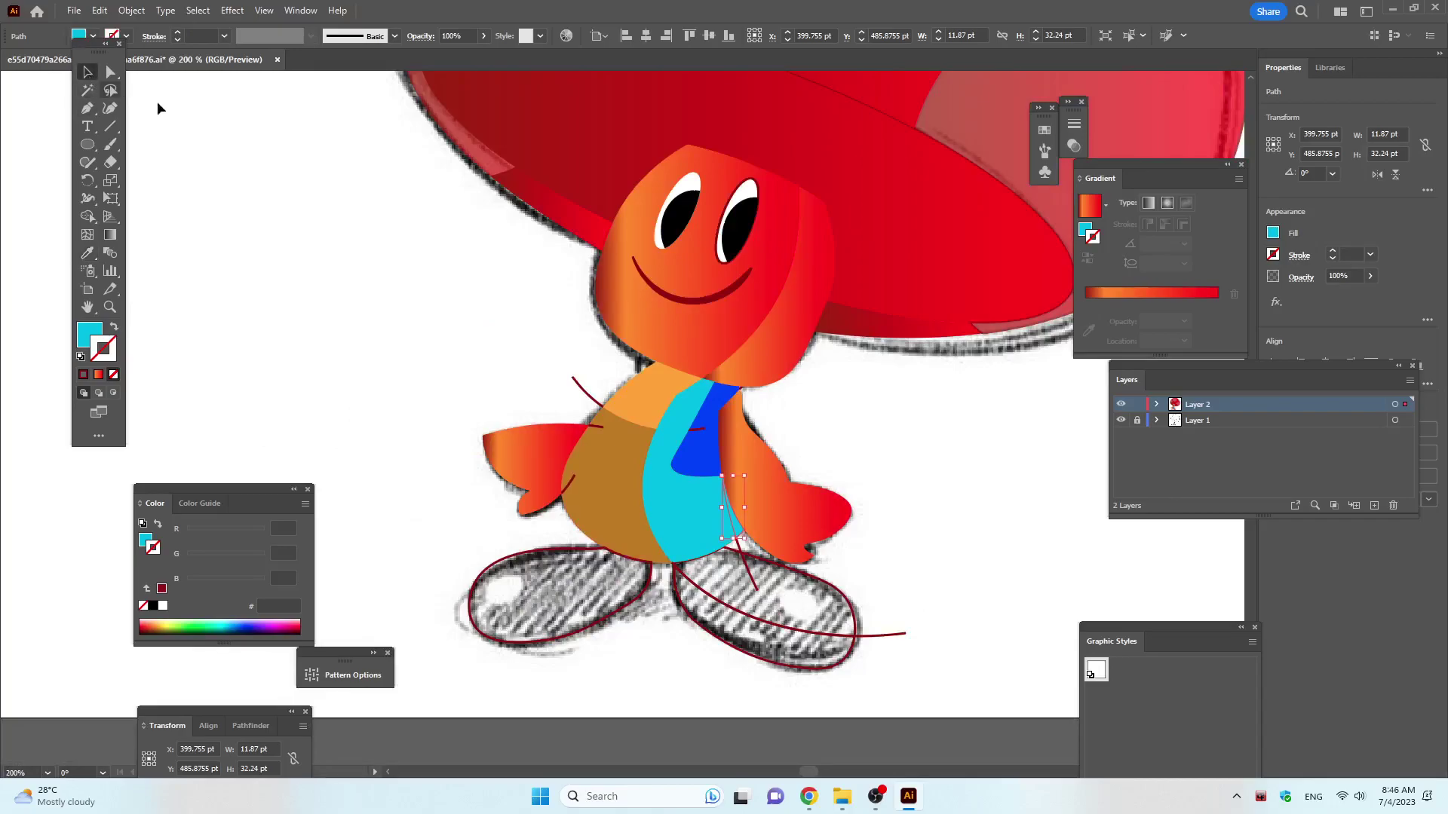
pyautogui.click(224, 216)
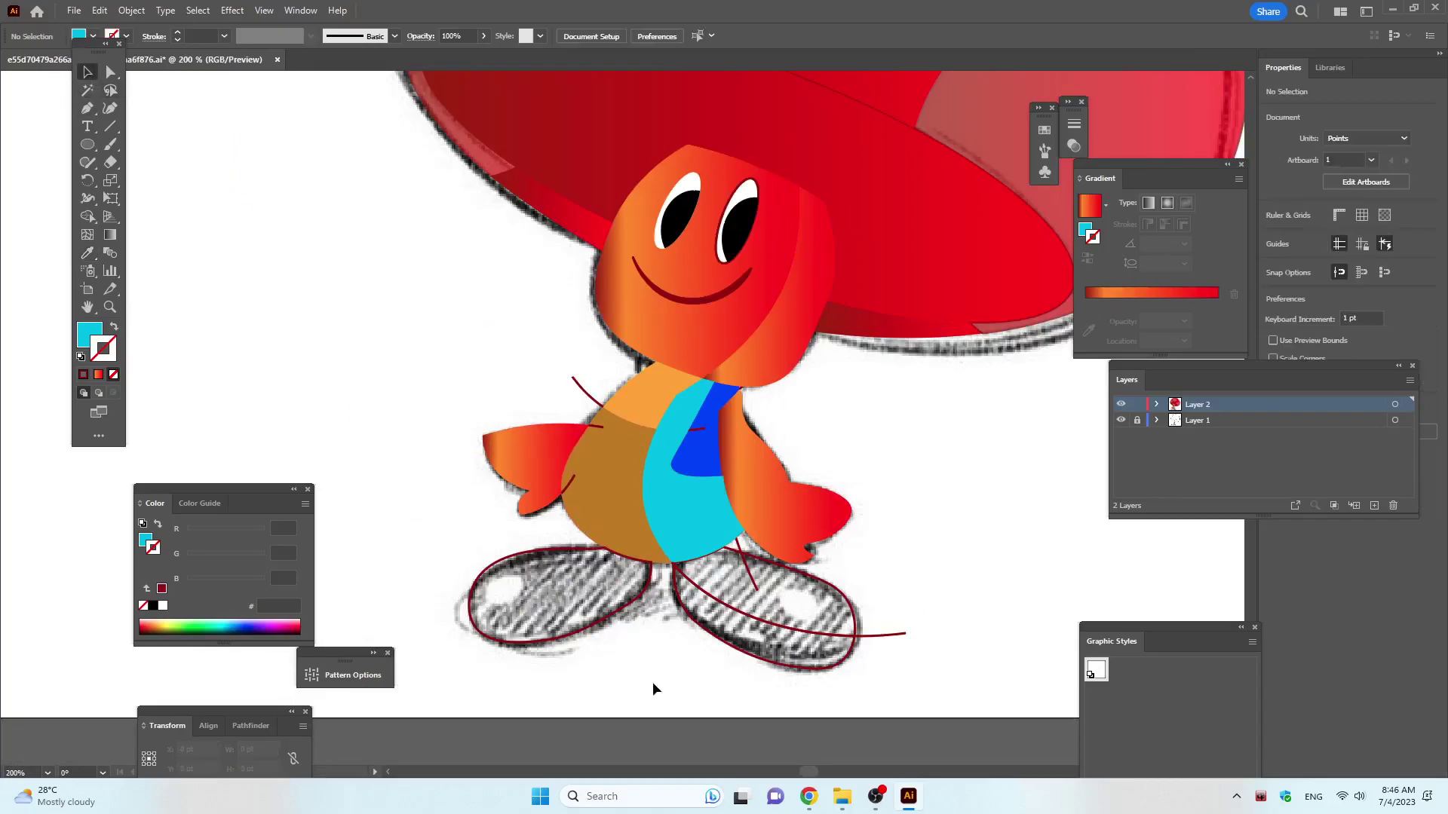
# Fill the left shoe with the chest's bright blue using the Eyedropper.
pyautogui.click(552, 554)
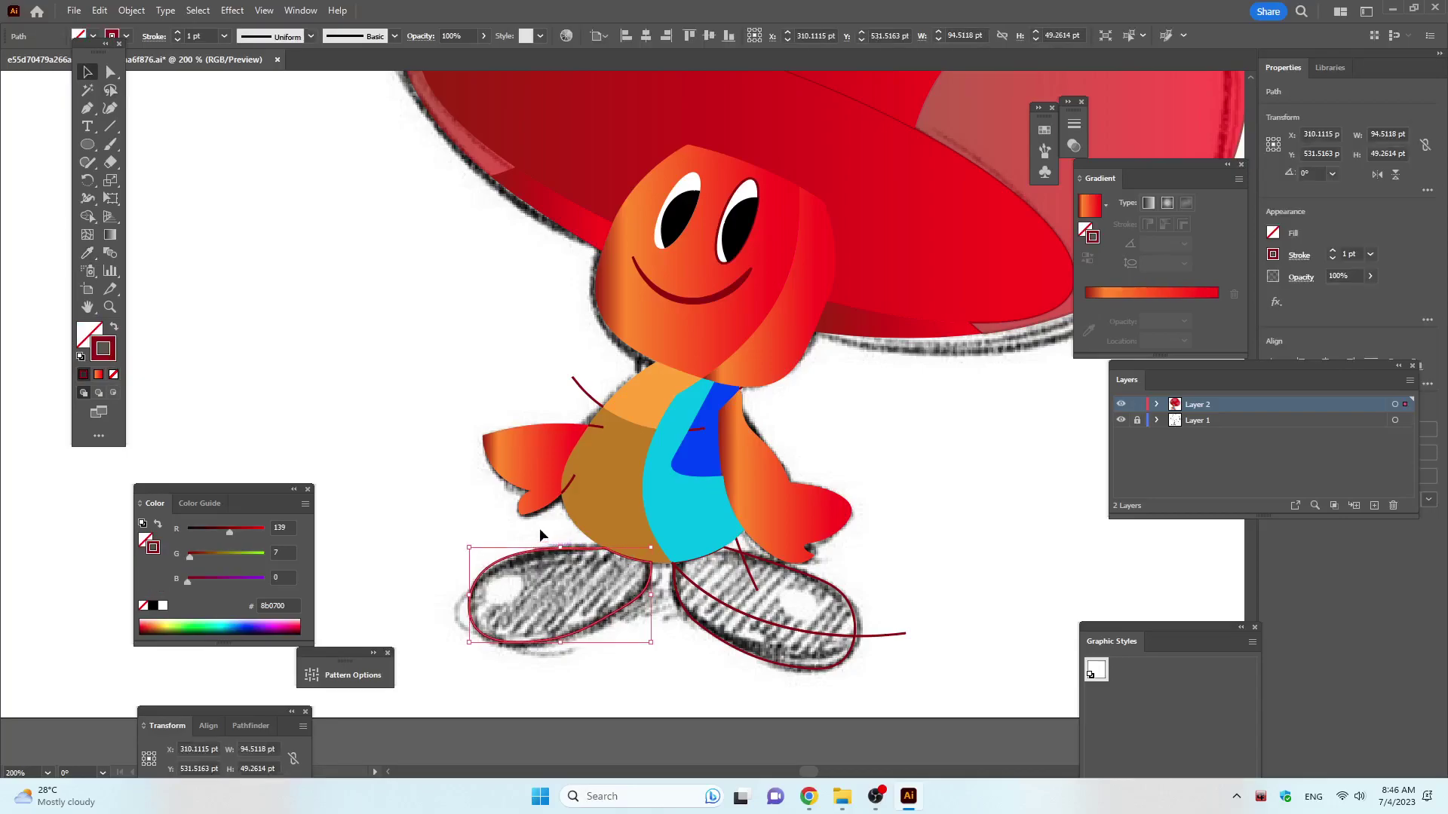
pyautogui.press('i')
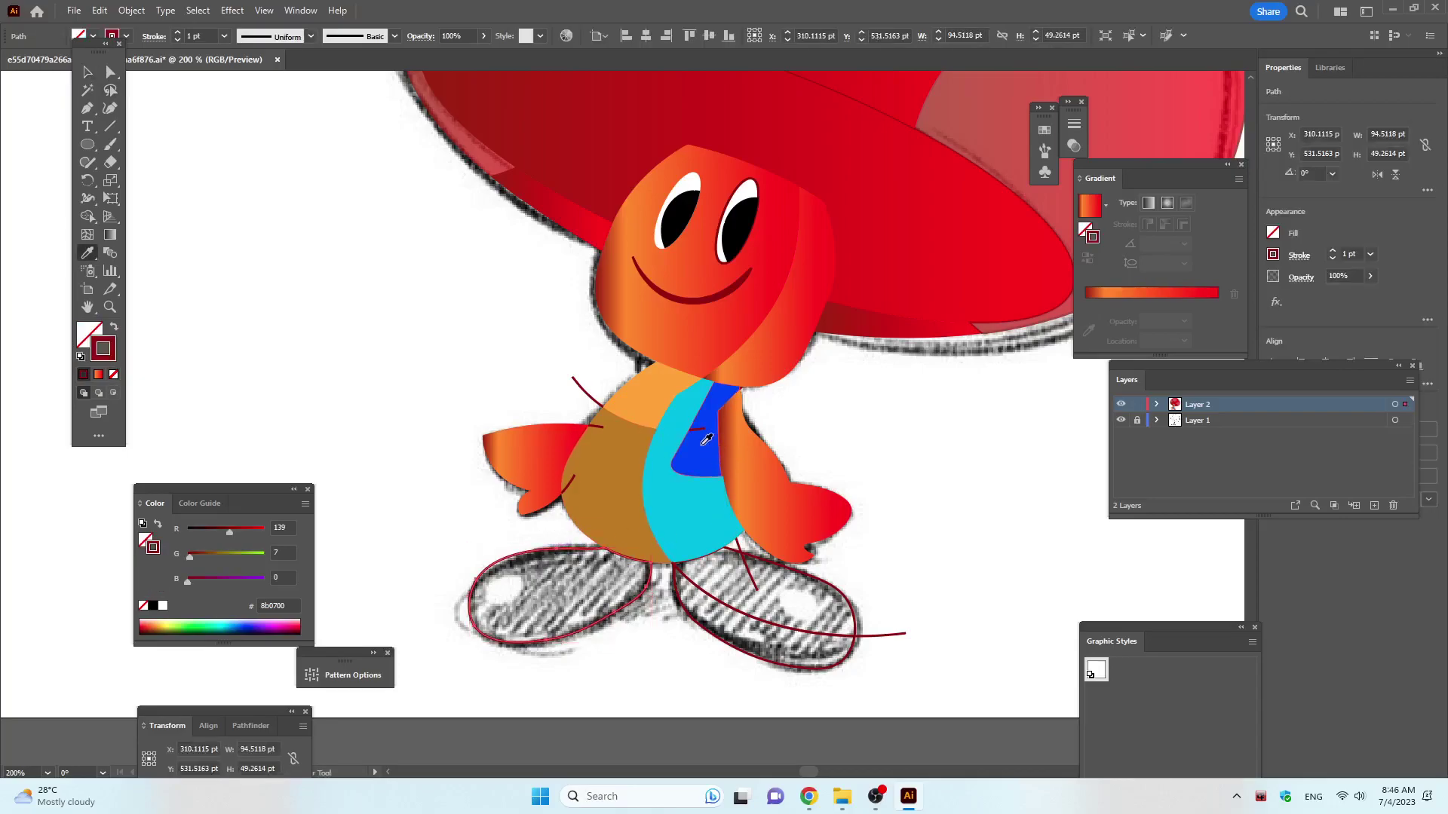
pyautogui.click(710, 444)
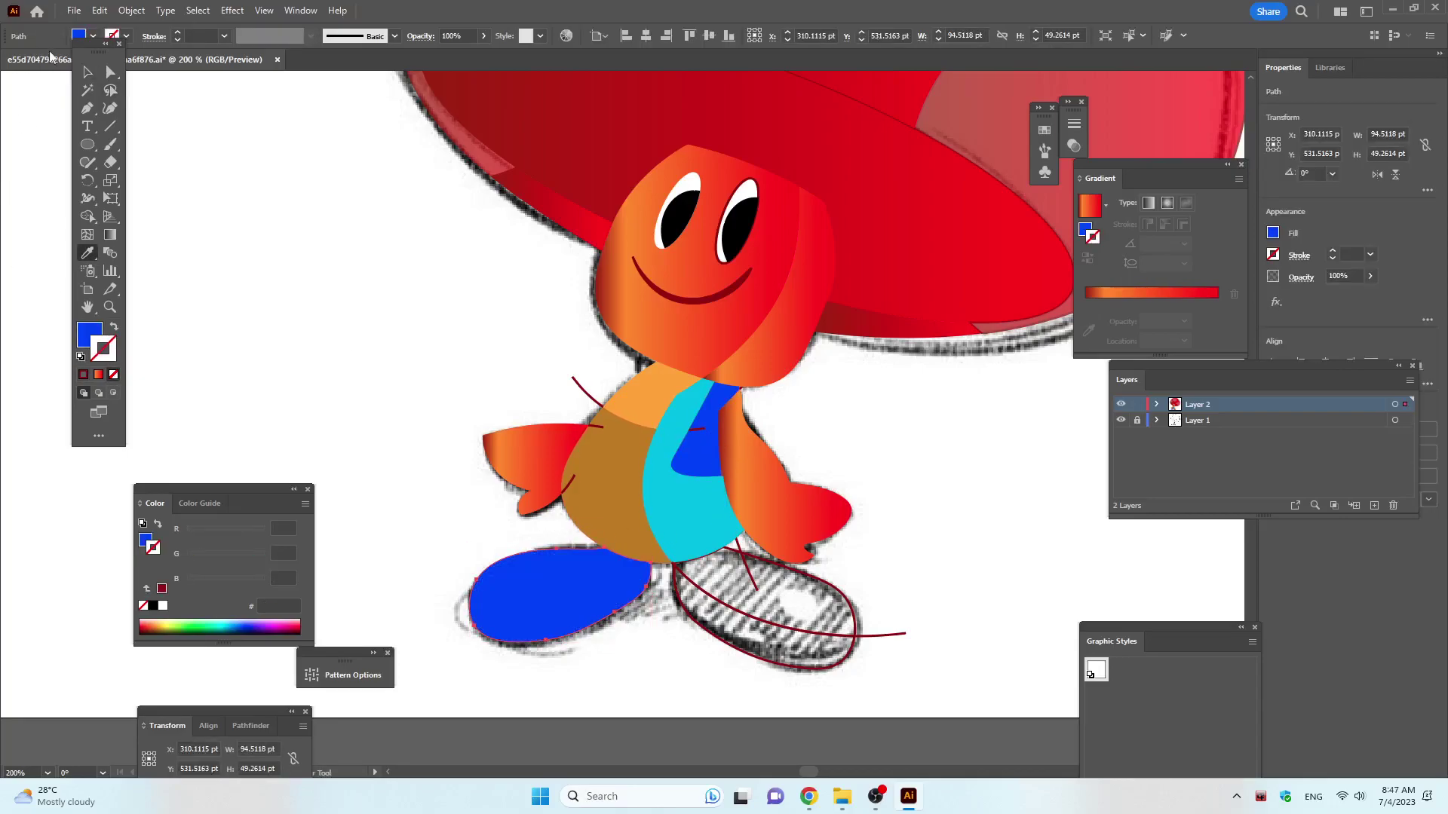
pyautogui.click(87, 71)
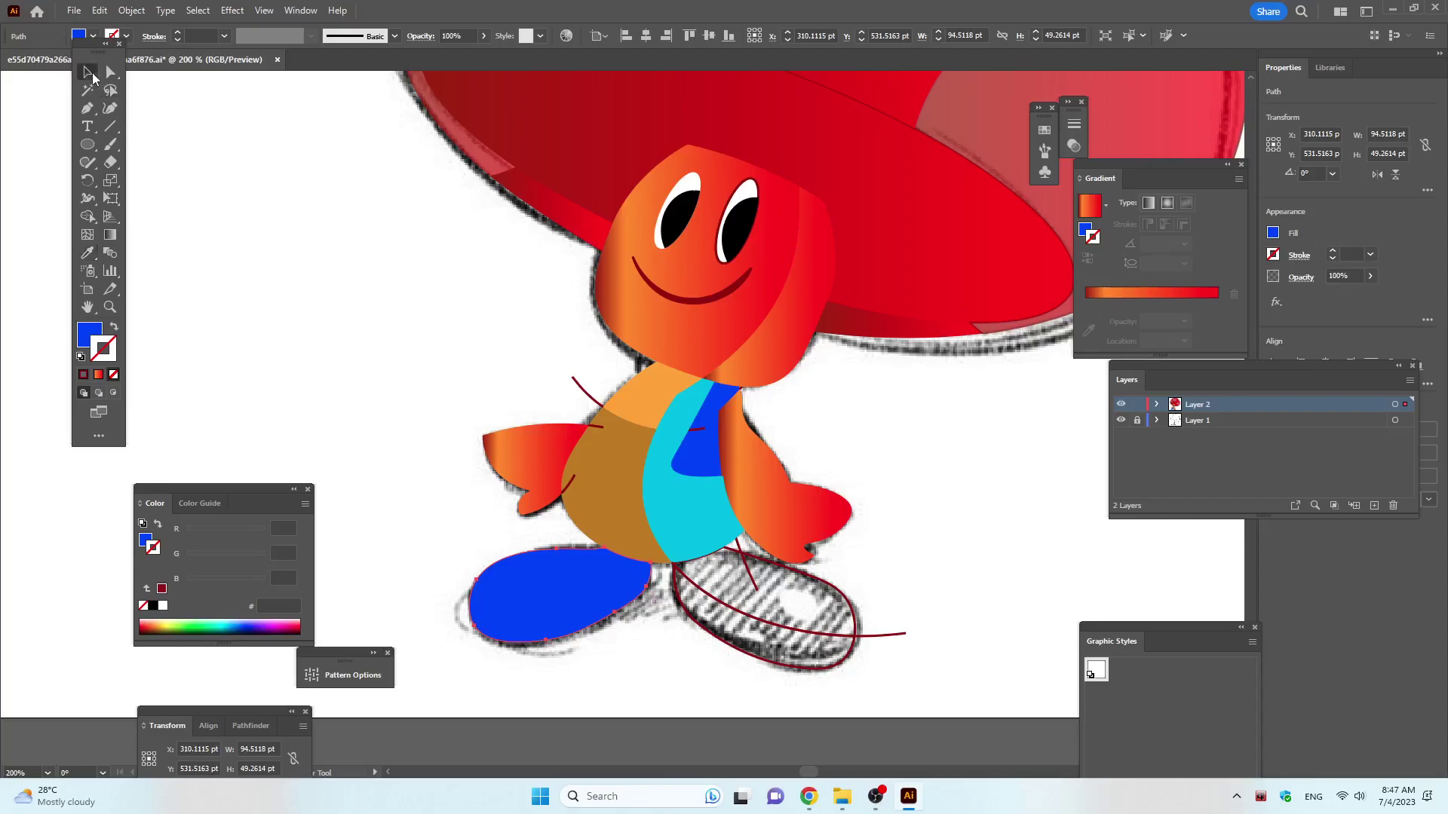
# Draw a curved line across the left shoe with the Curvature tool to mark the sole.
pyautogui.click(852, 614)
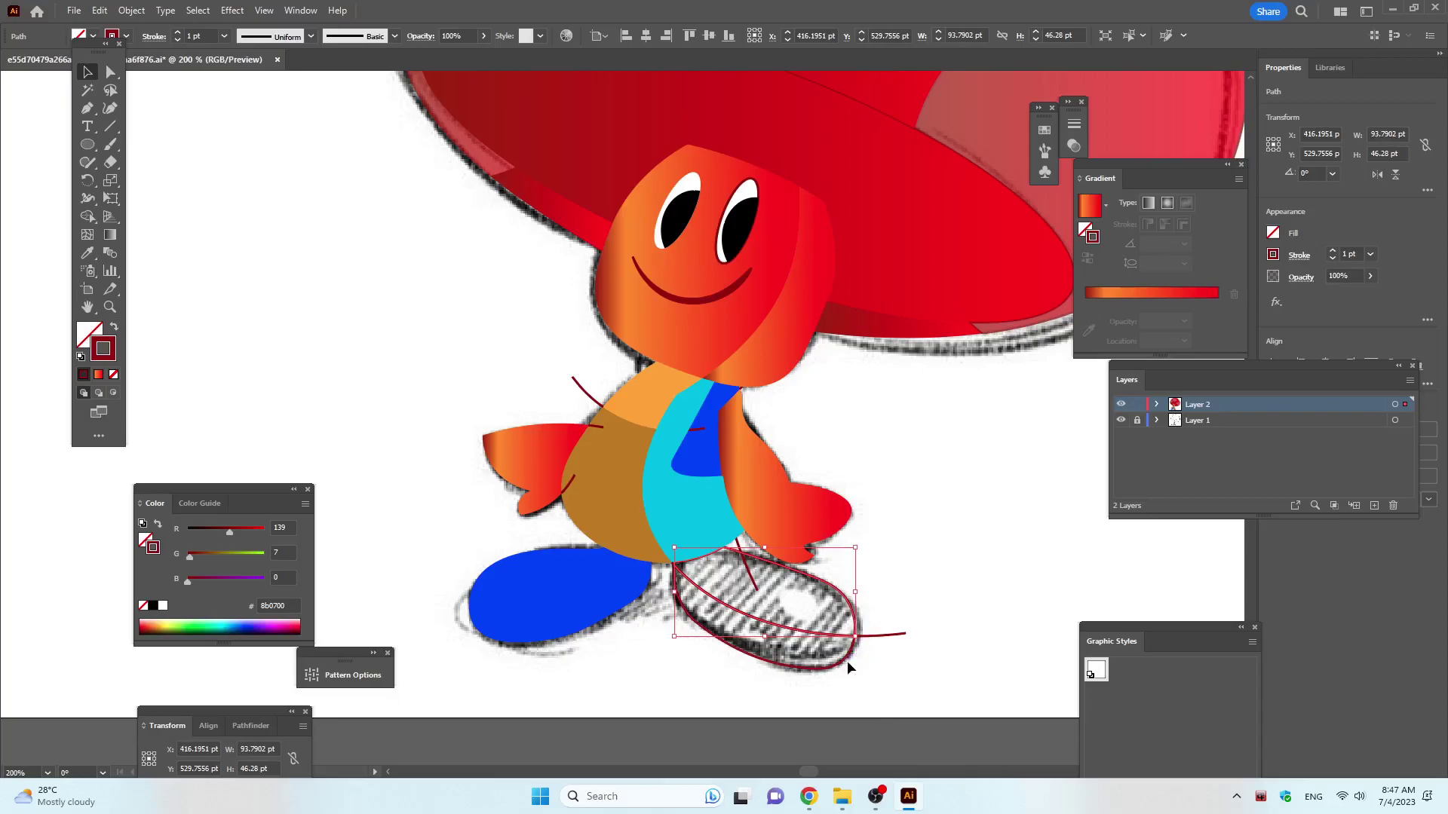
pyautogui.click(110, 108)
pyautogui.click(460, 537)
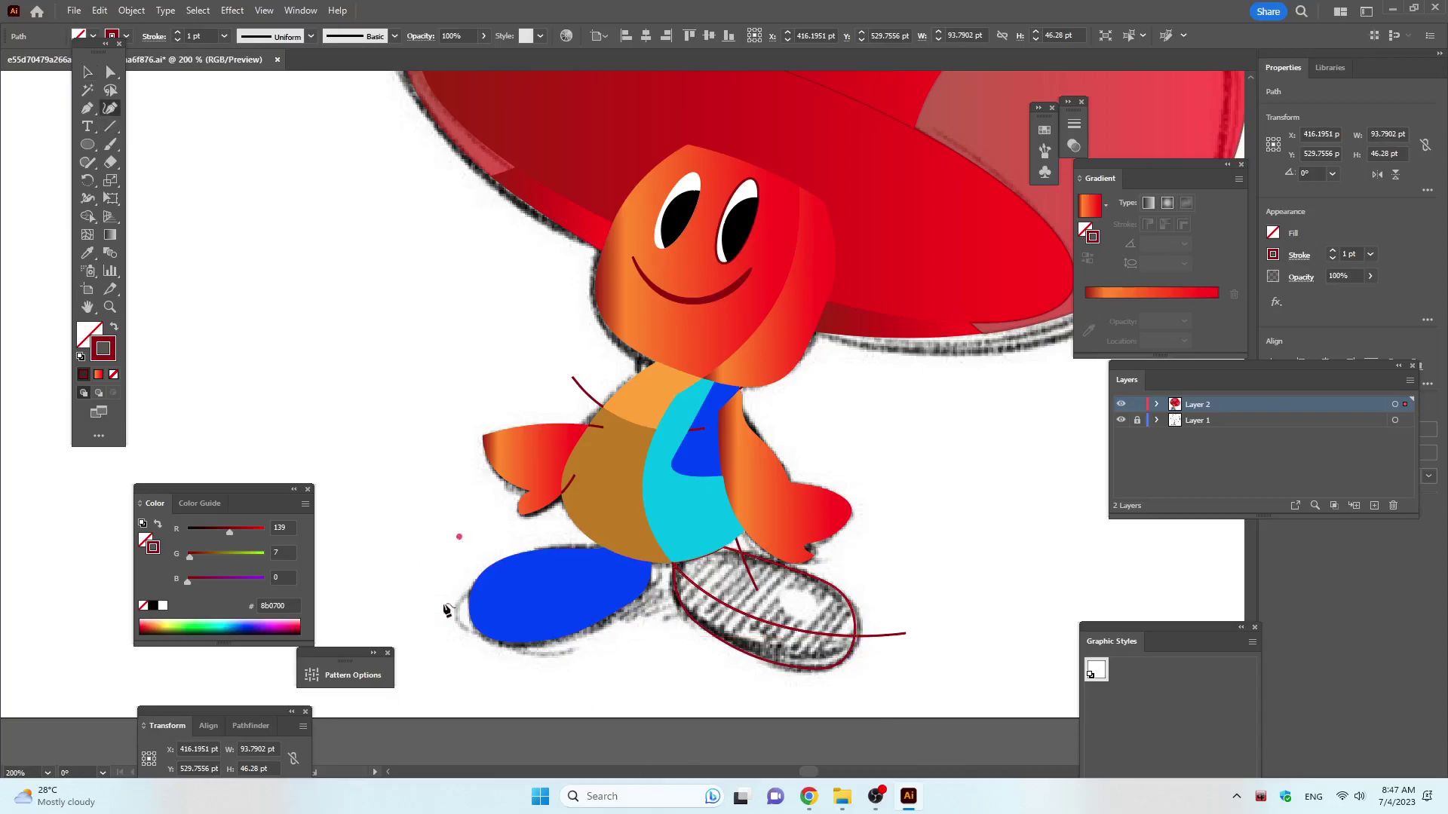
pyautogui.click(449, 606)
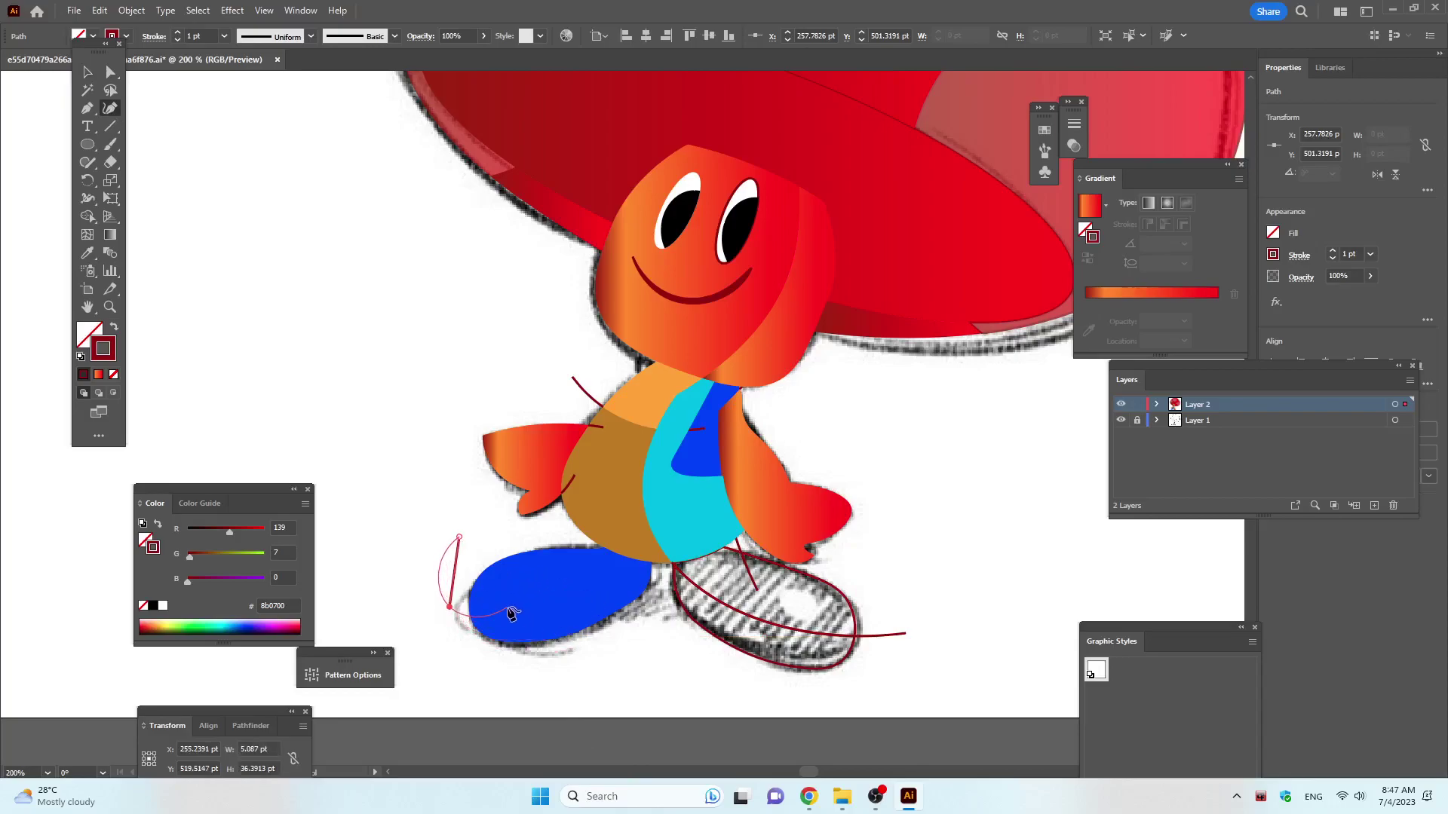
pyautogui.click(498, 617)
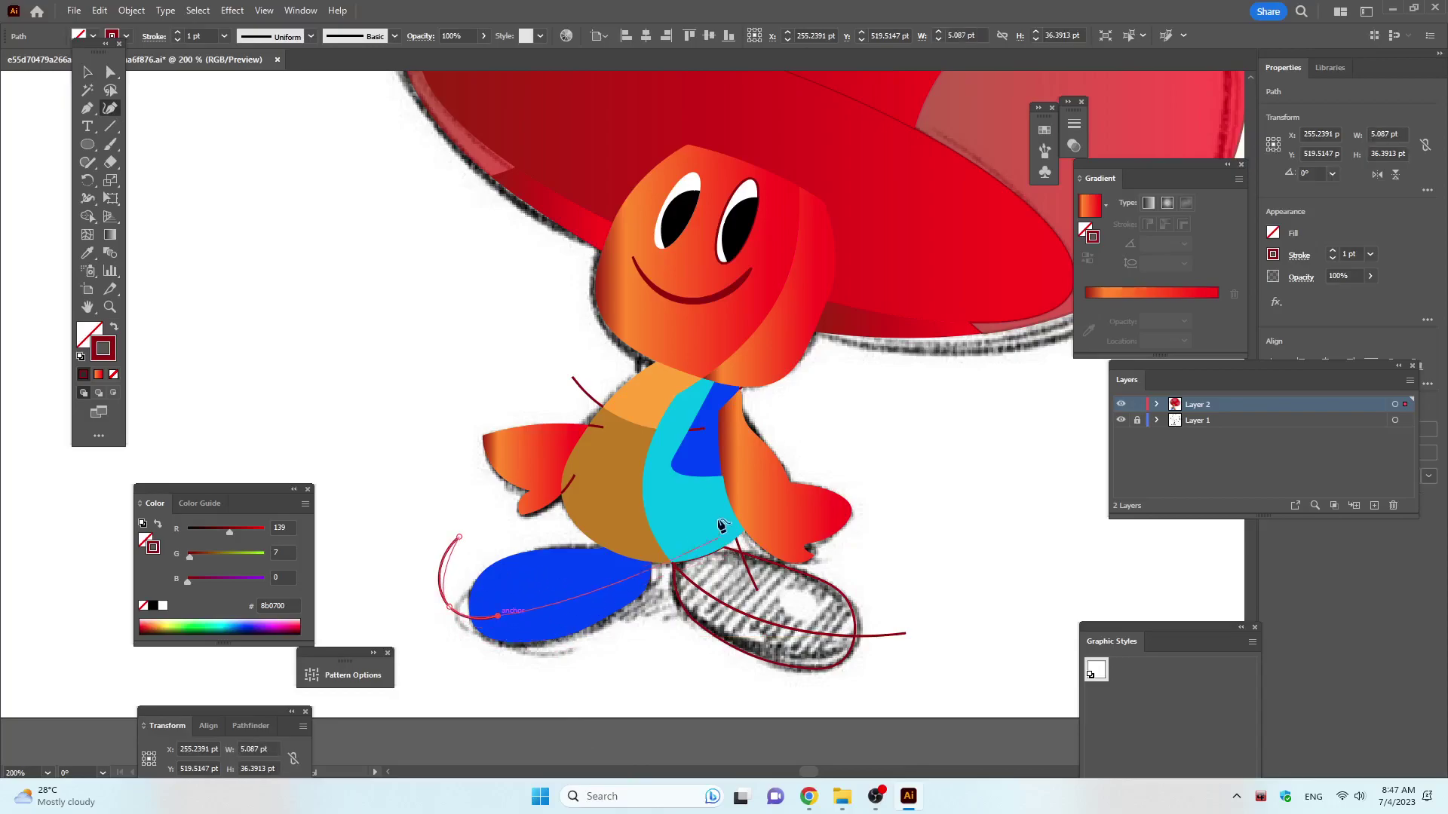
pyautogui.click(646, 554)
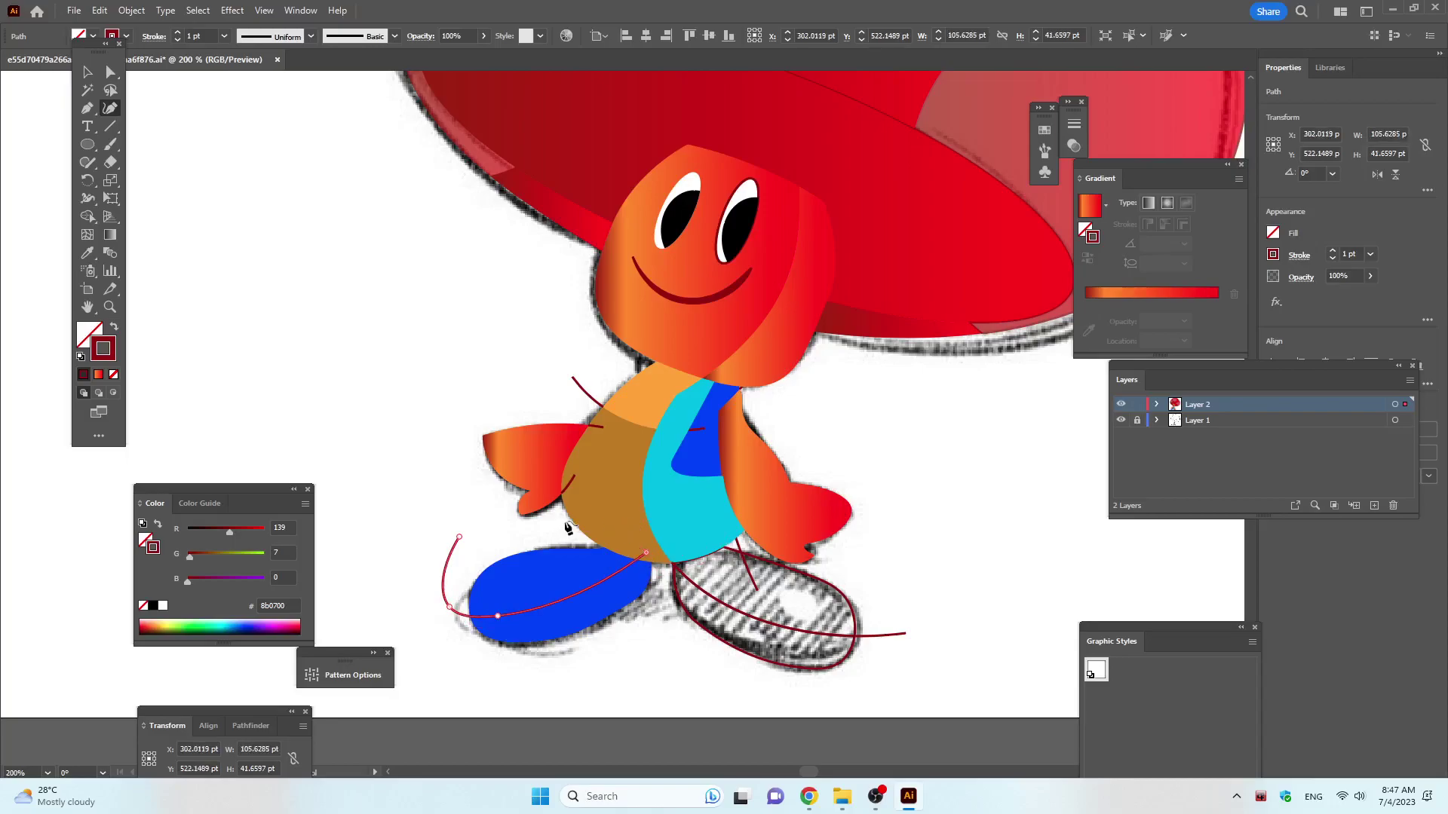
pyautogui.press('Escape')
pyautogui.hotkey('ctrl', 'a')
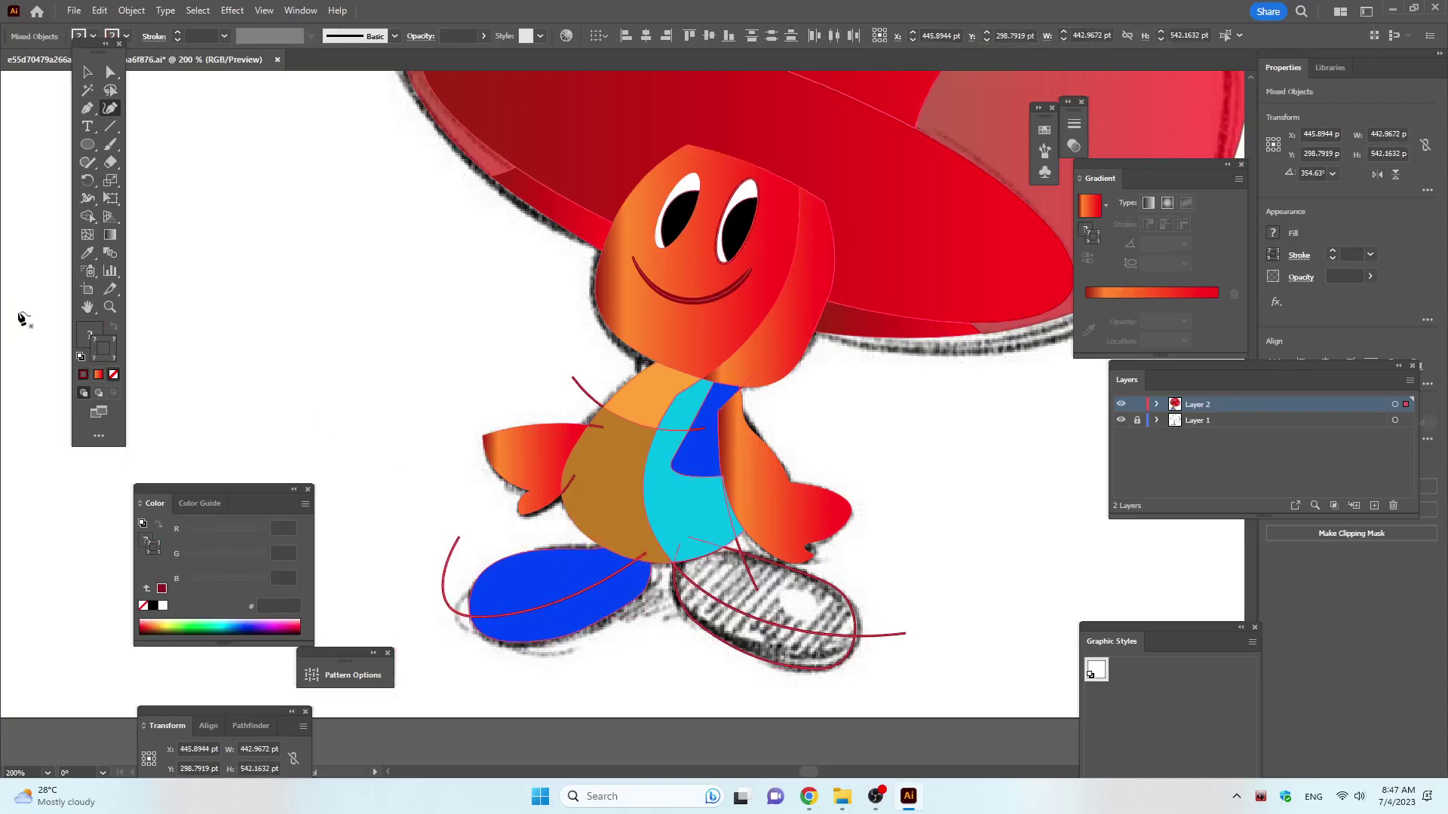
# Split the shoes along the curve with Shape Builder and colour the left sole #0012a2.
pyautogui.click(59, 174)
pyautogui.click(87, 217)
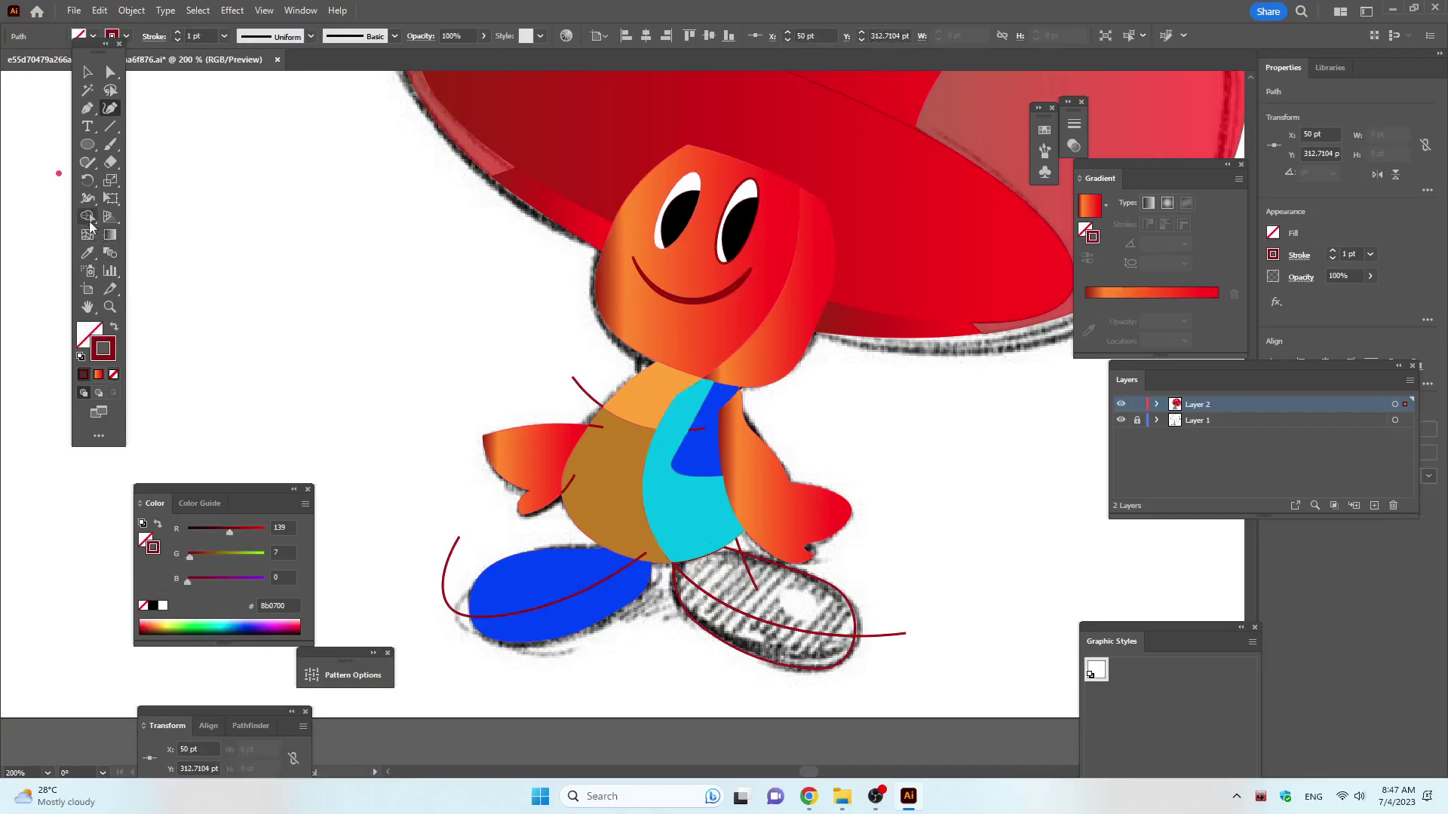
pyautogui.hotkey('ctrl', 'a')
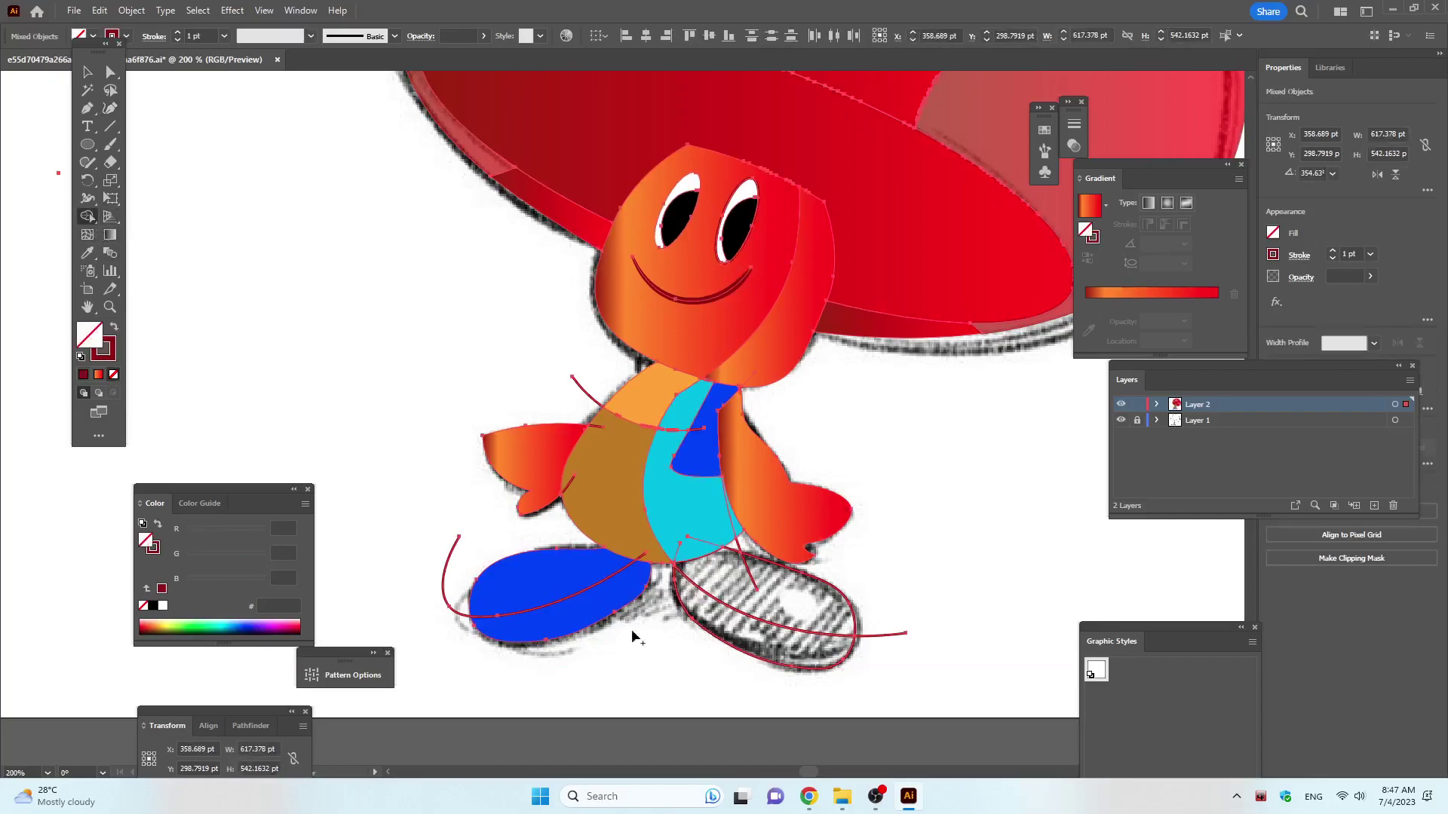
pyautogui.click(615, 604)
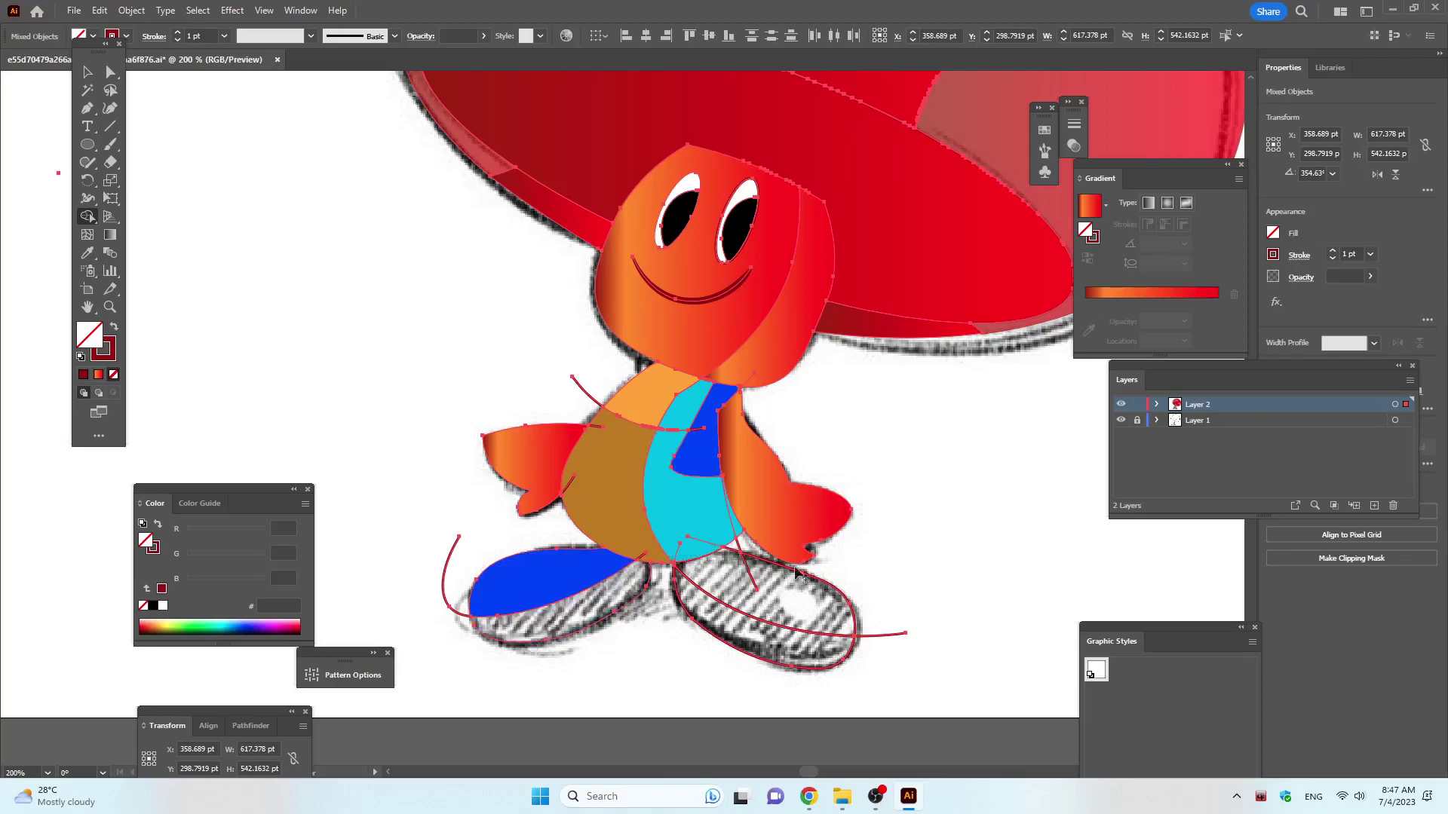
pyautogui.click(822, 613)
pyautogui.click(87, 72)
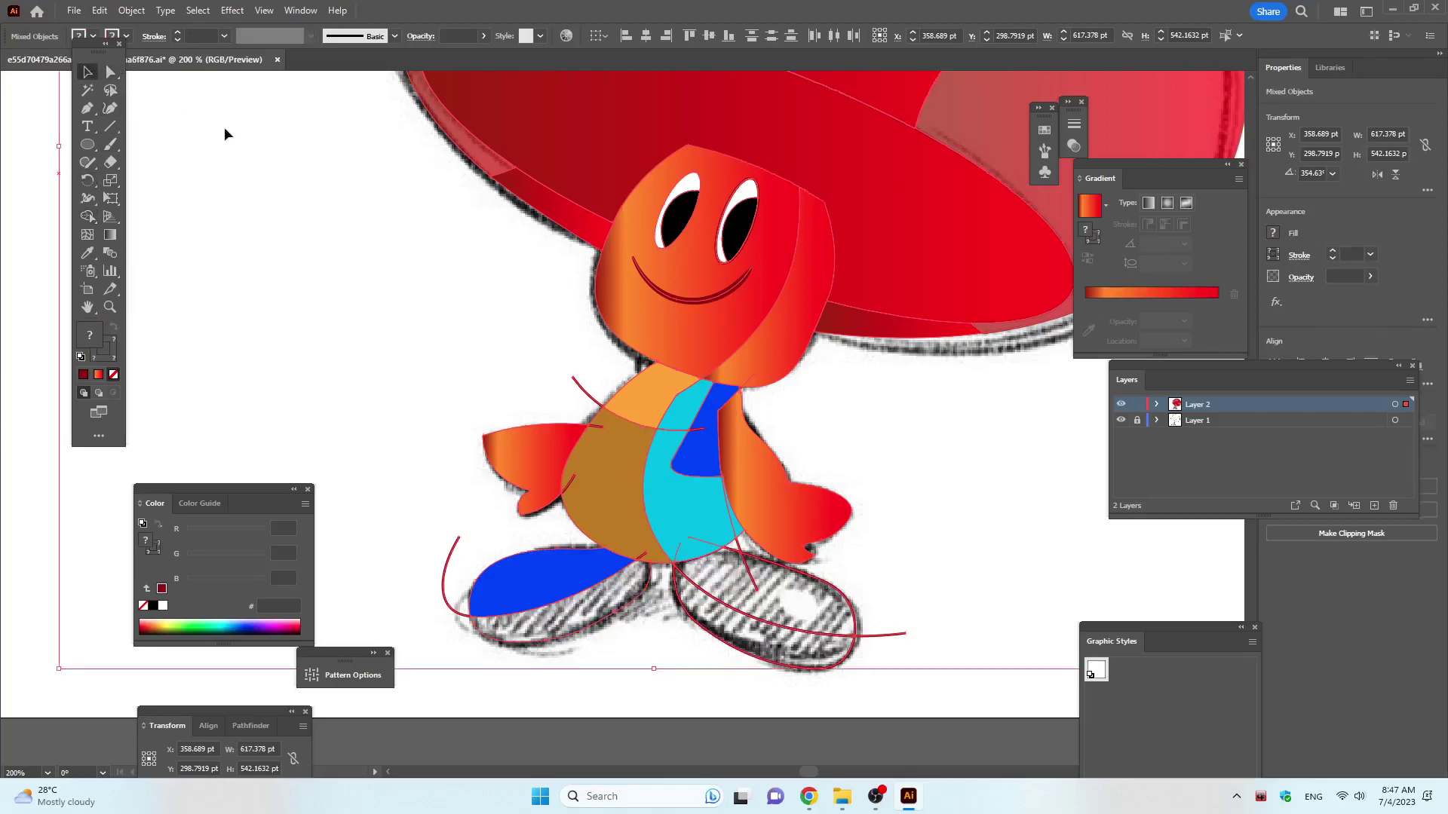
pyautogui.click(318, 236)
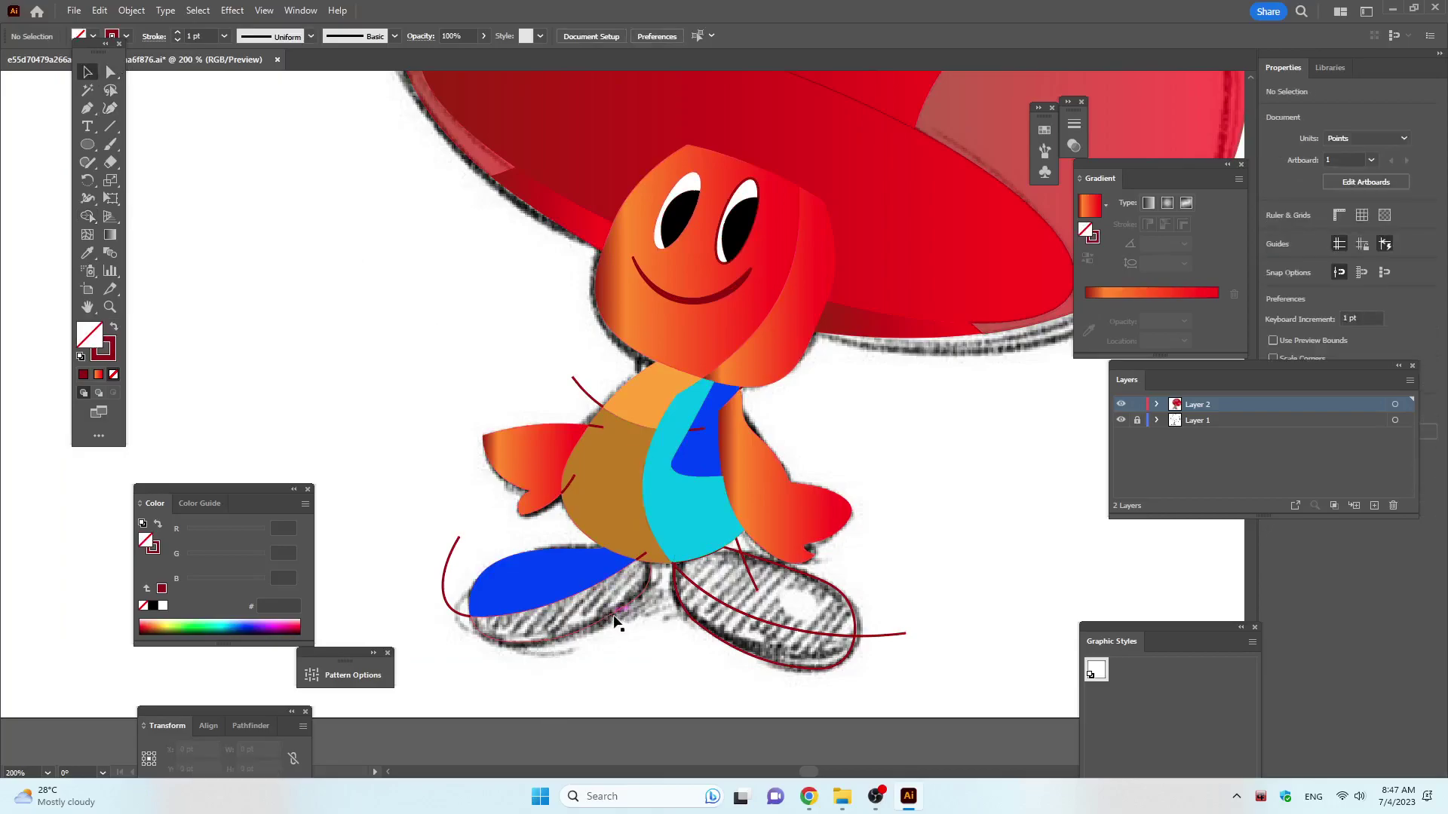
pyautogui.click(613, 620)
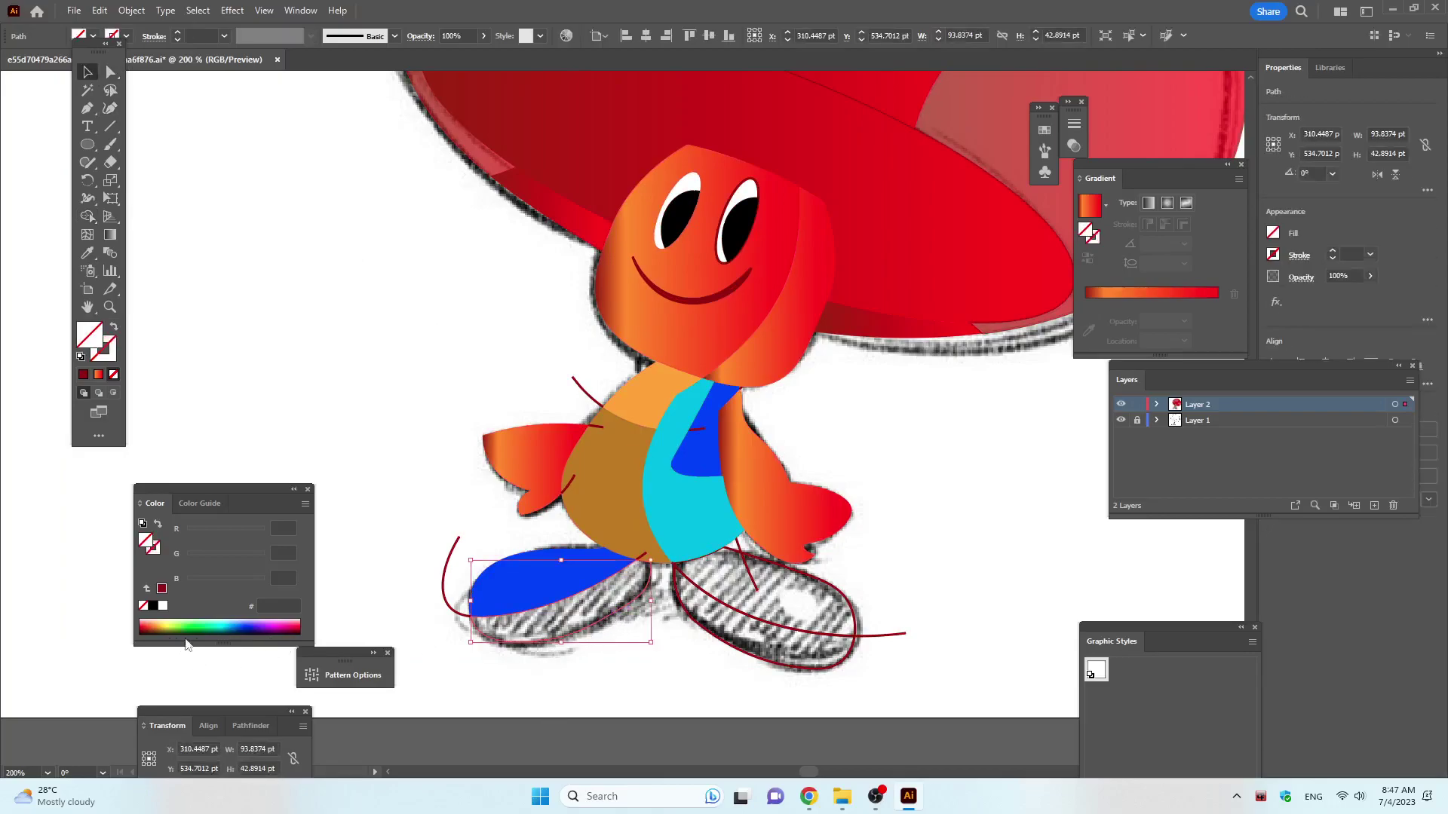
pyautogui.click(249, 624)
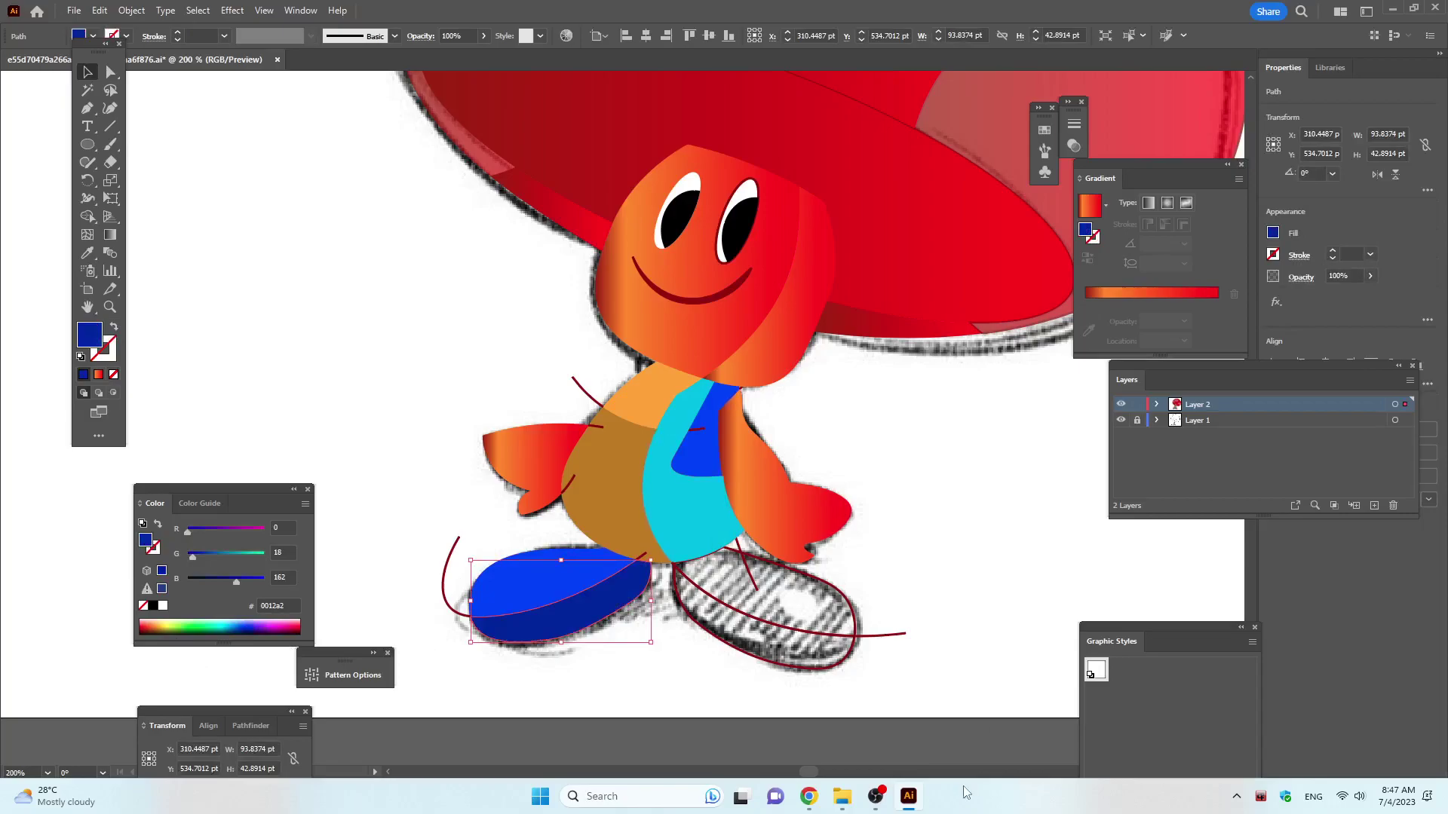
# Copy the bright blue and dark blue onto the right shoe and its sole.
pyautogui.click(850, 604)
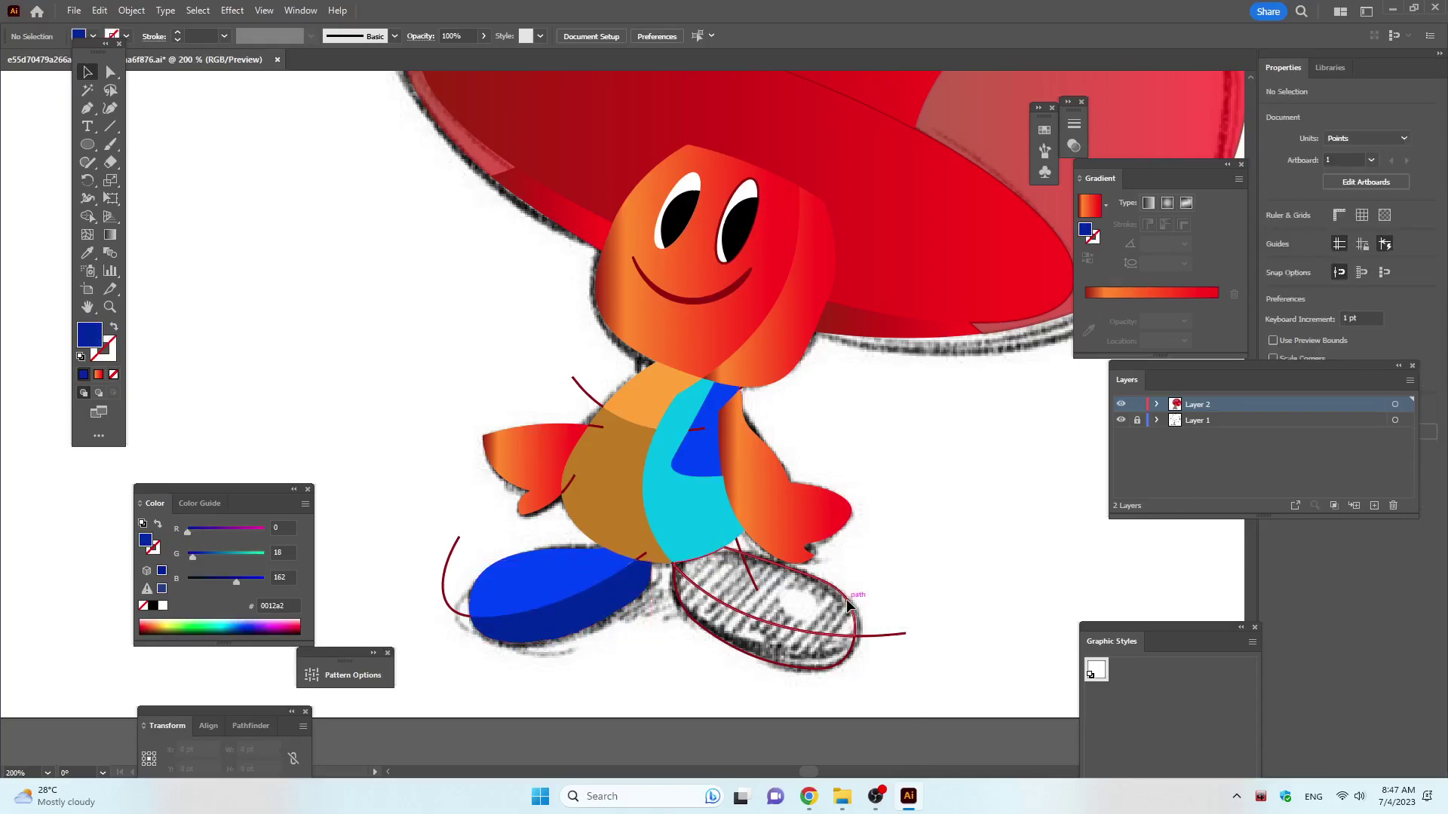
pyautogui.press('i')
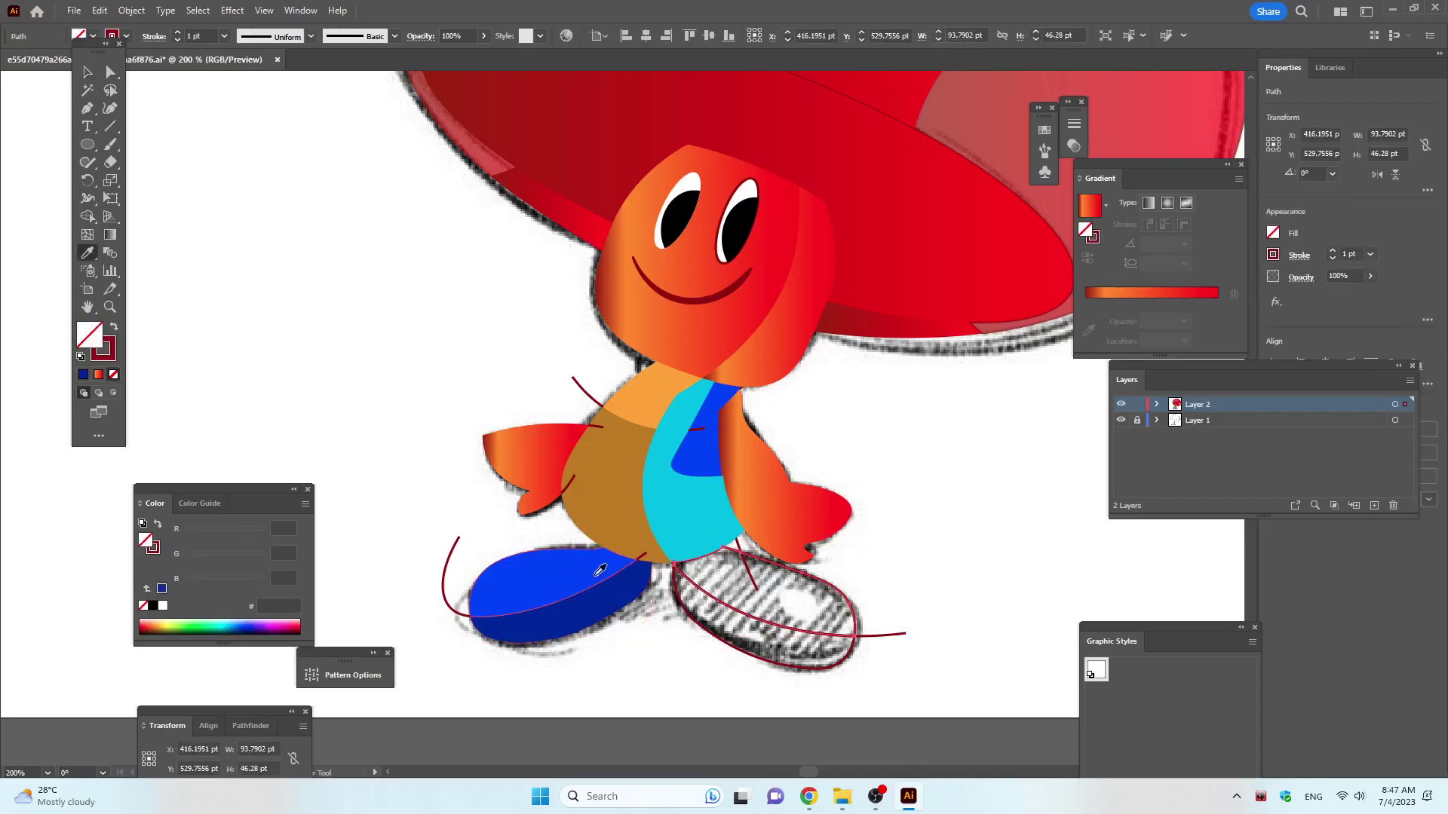
pyautogui.click(599, 573)
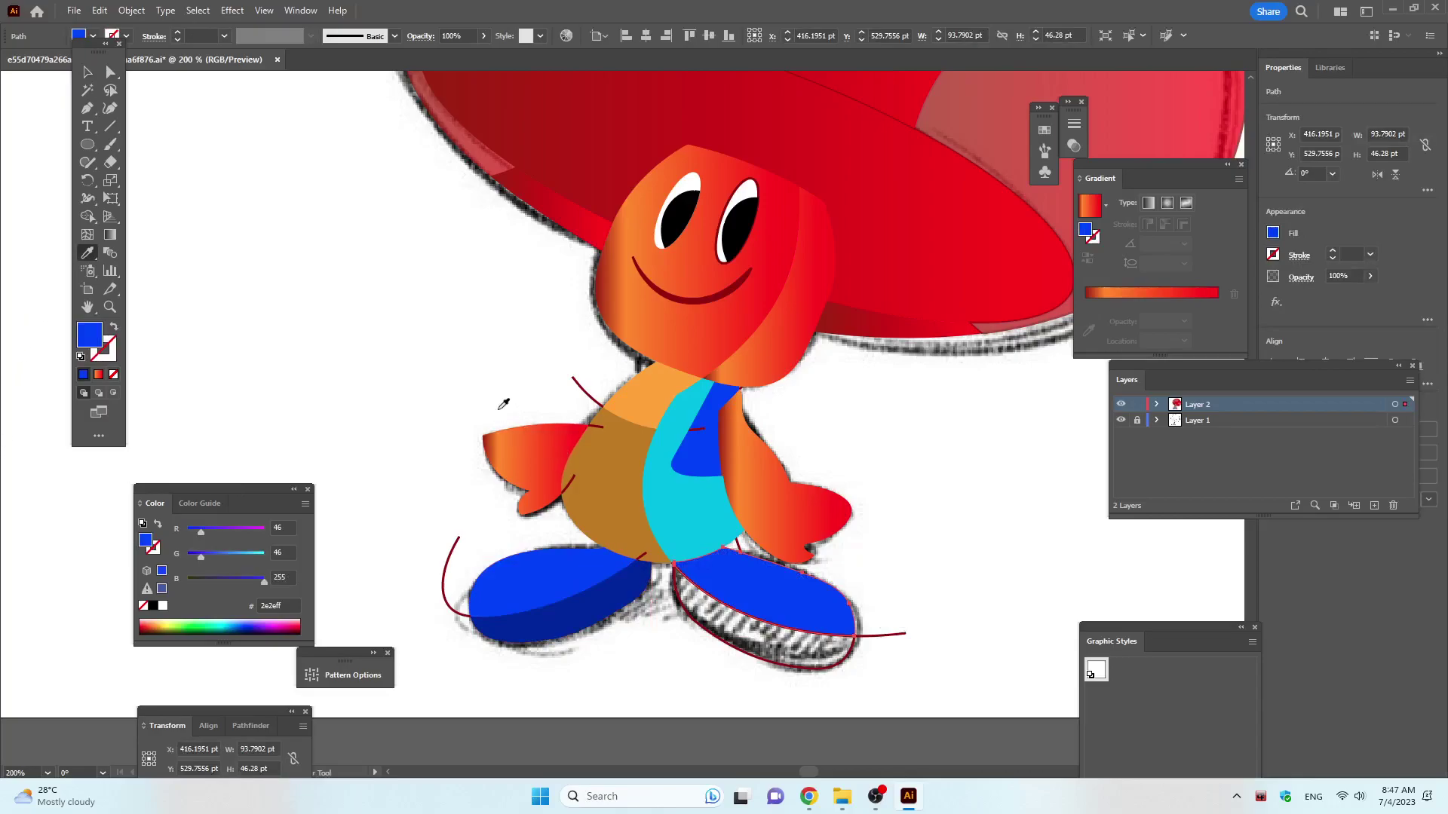
pyautogui.press('v')
pyautogui.click(834, 663)
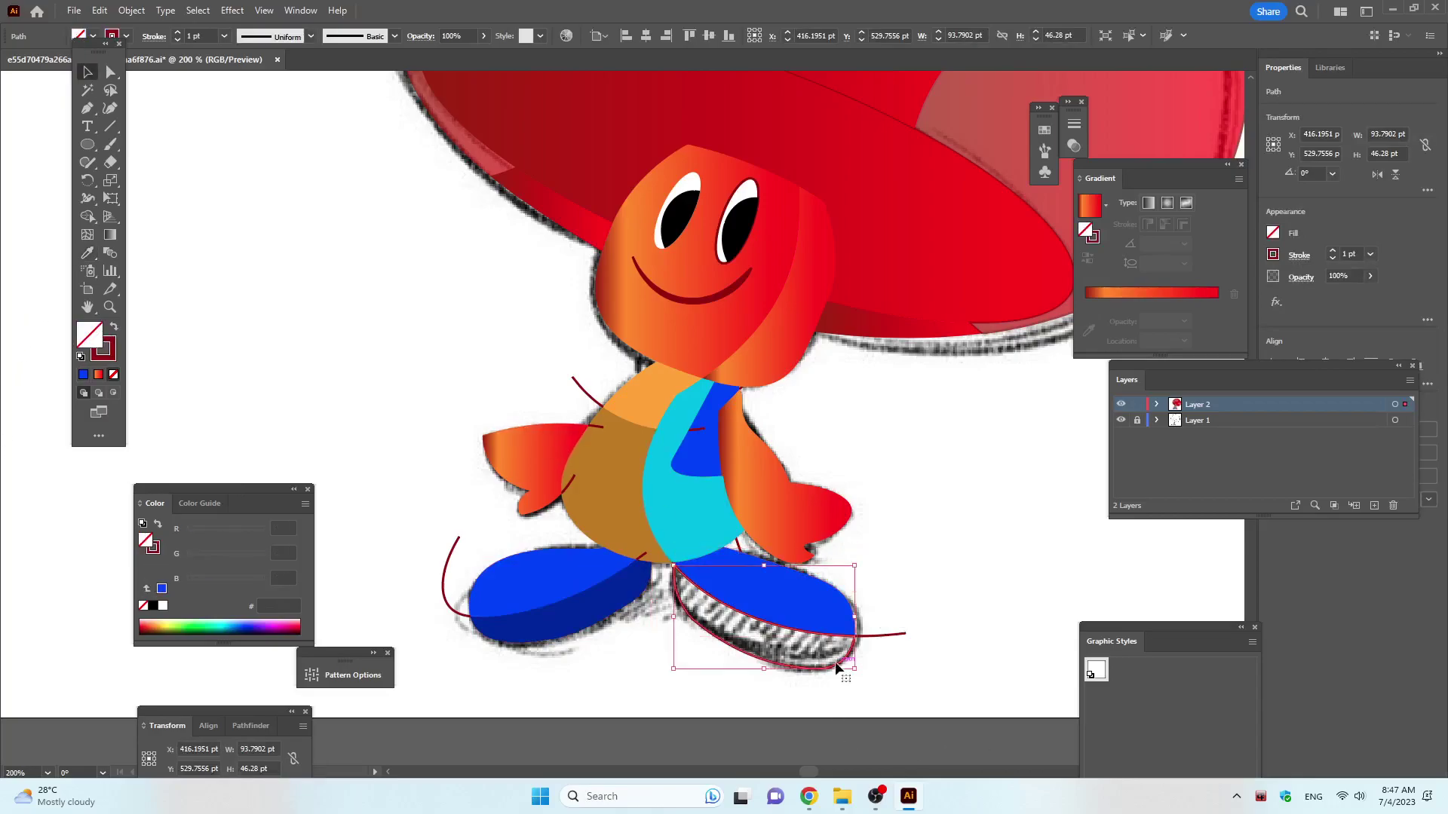
pyautogui.press('i')
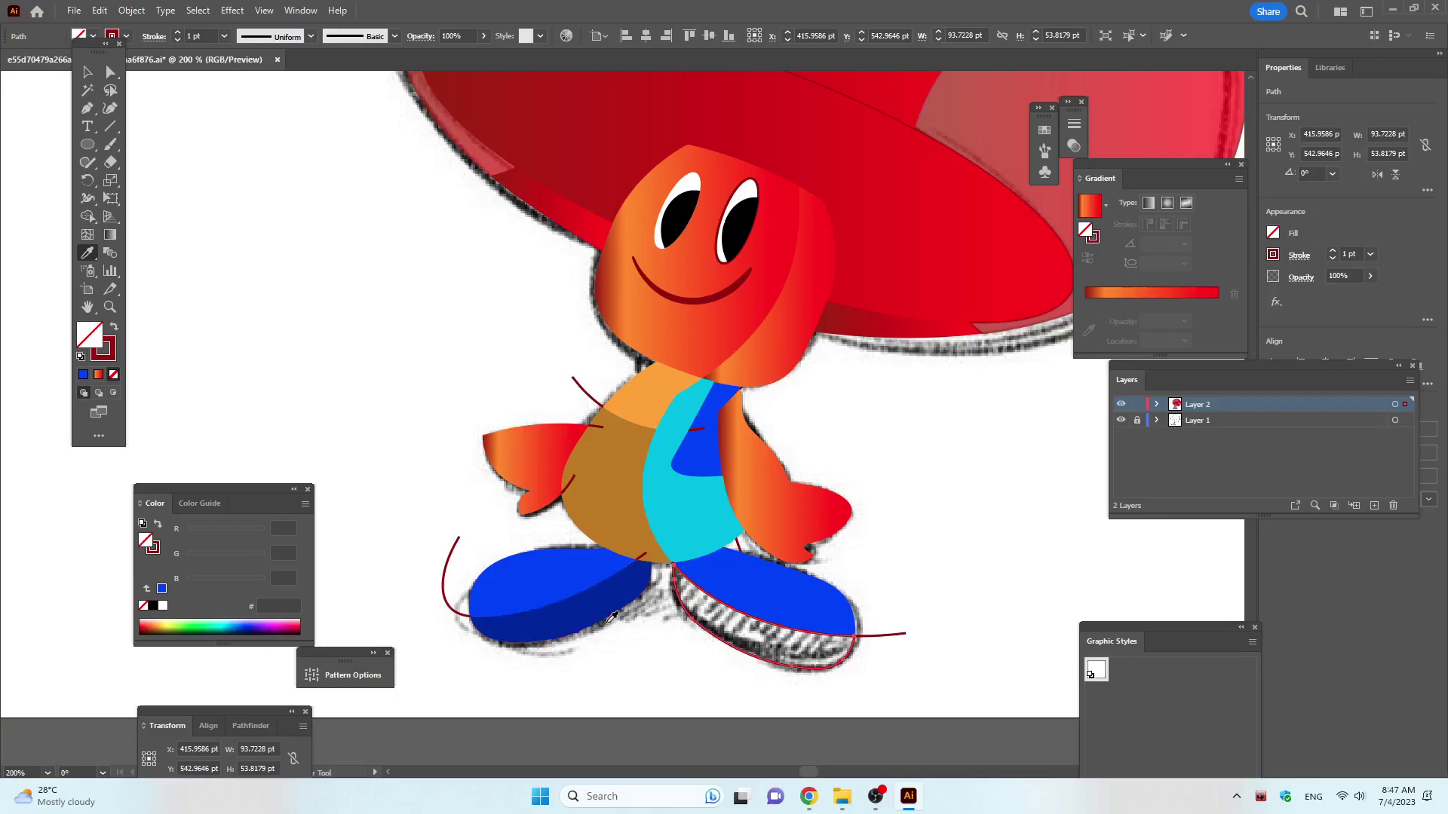
pyautogui.click(609, 619)
# Nudge the chest shape into place and remove the outline strokes from all artwork.
pyautogui.scroll(-1, 653, 624)
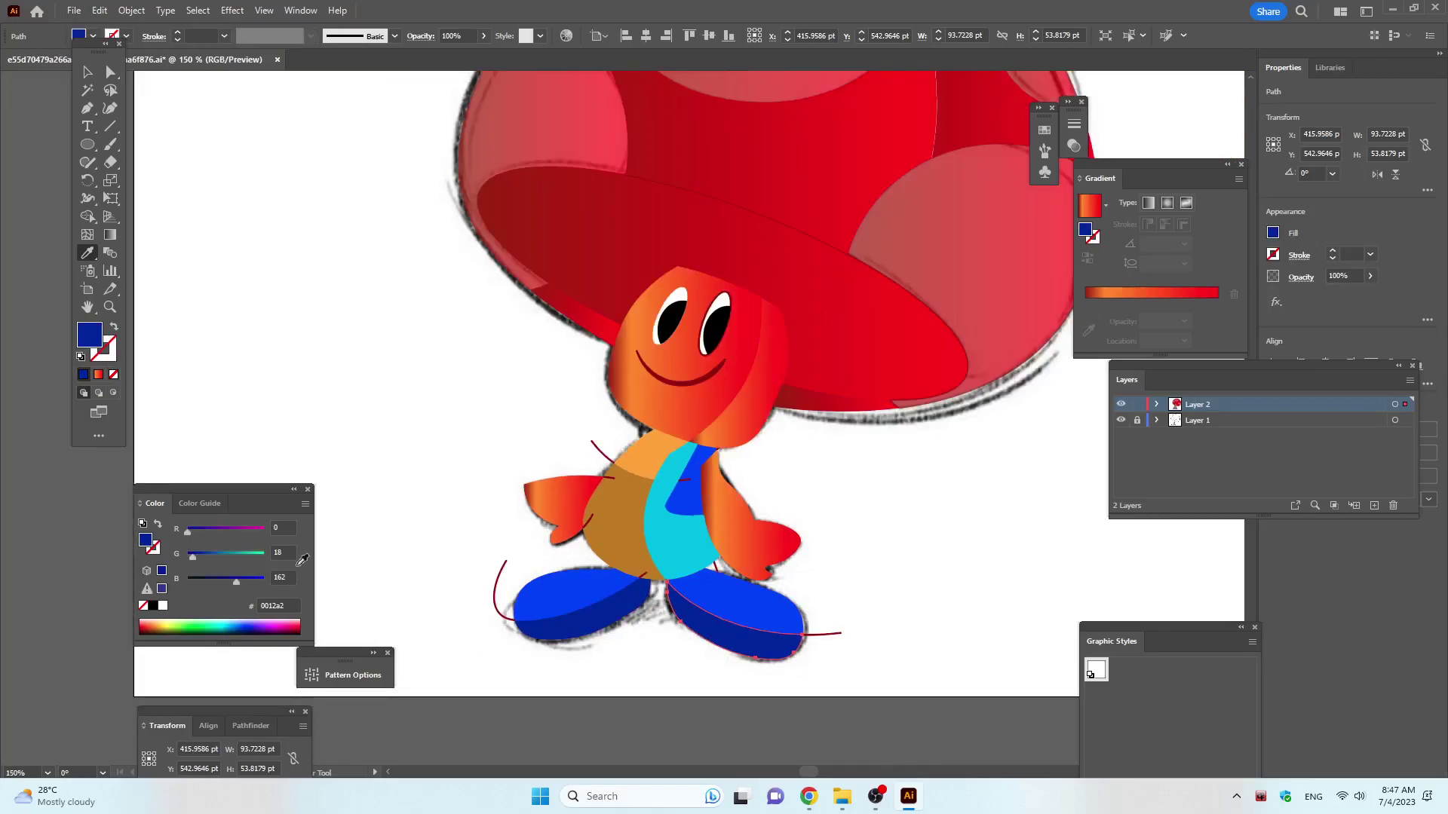
pyautogui.scroll(-1, 326, 453)
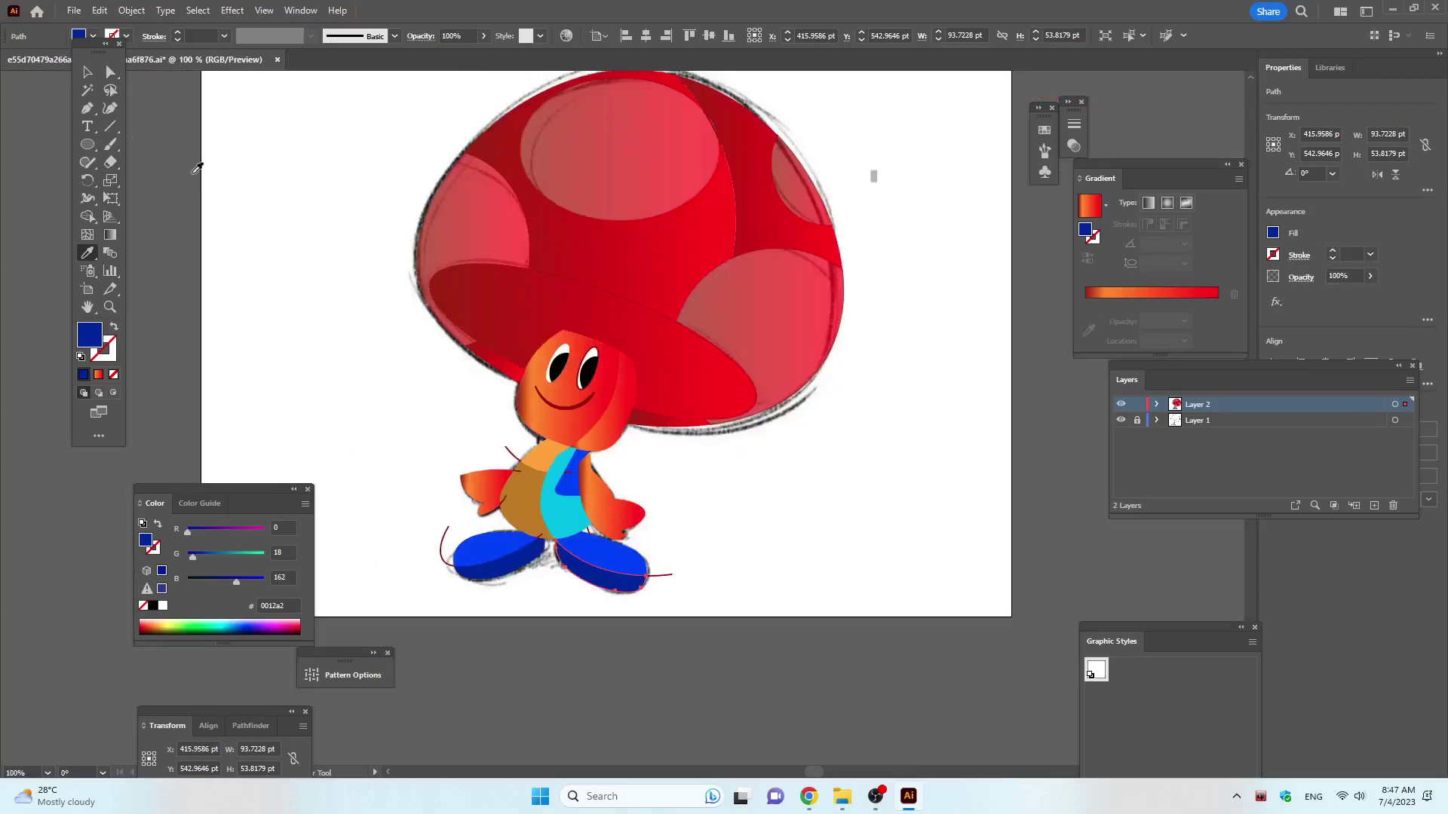
pyautogui.click(93, 78)
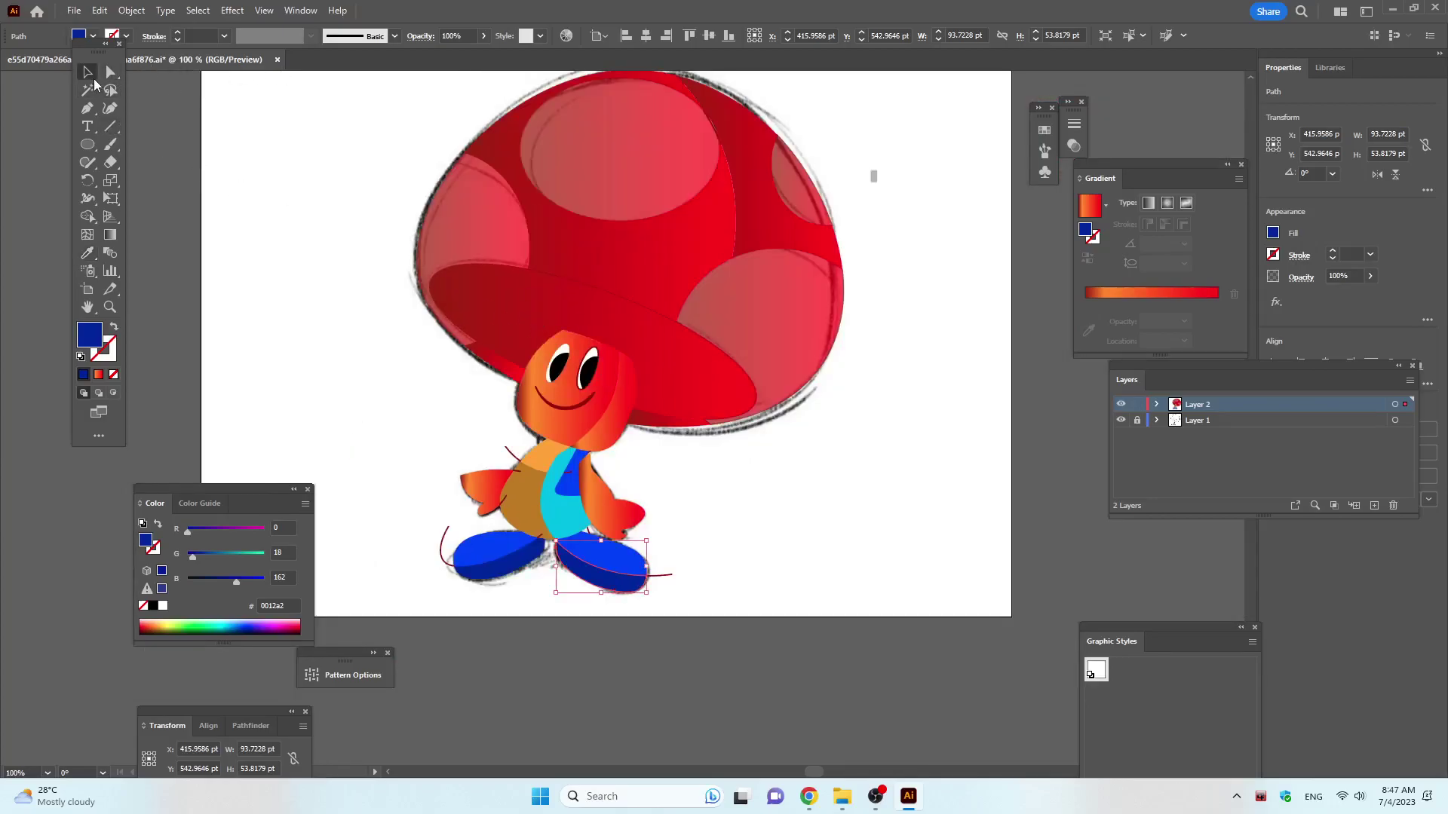
pyautogui.click(269, 188)
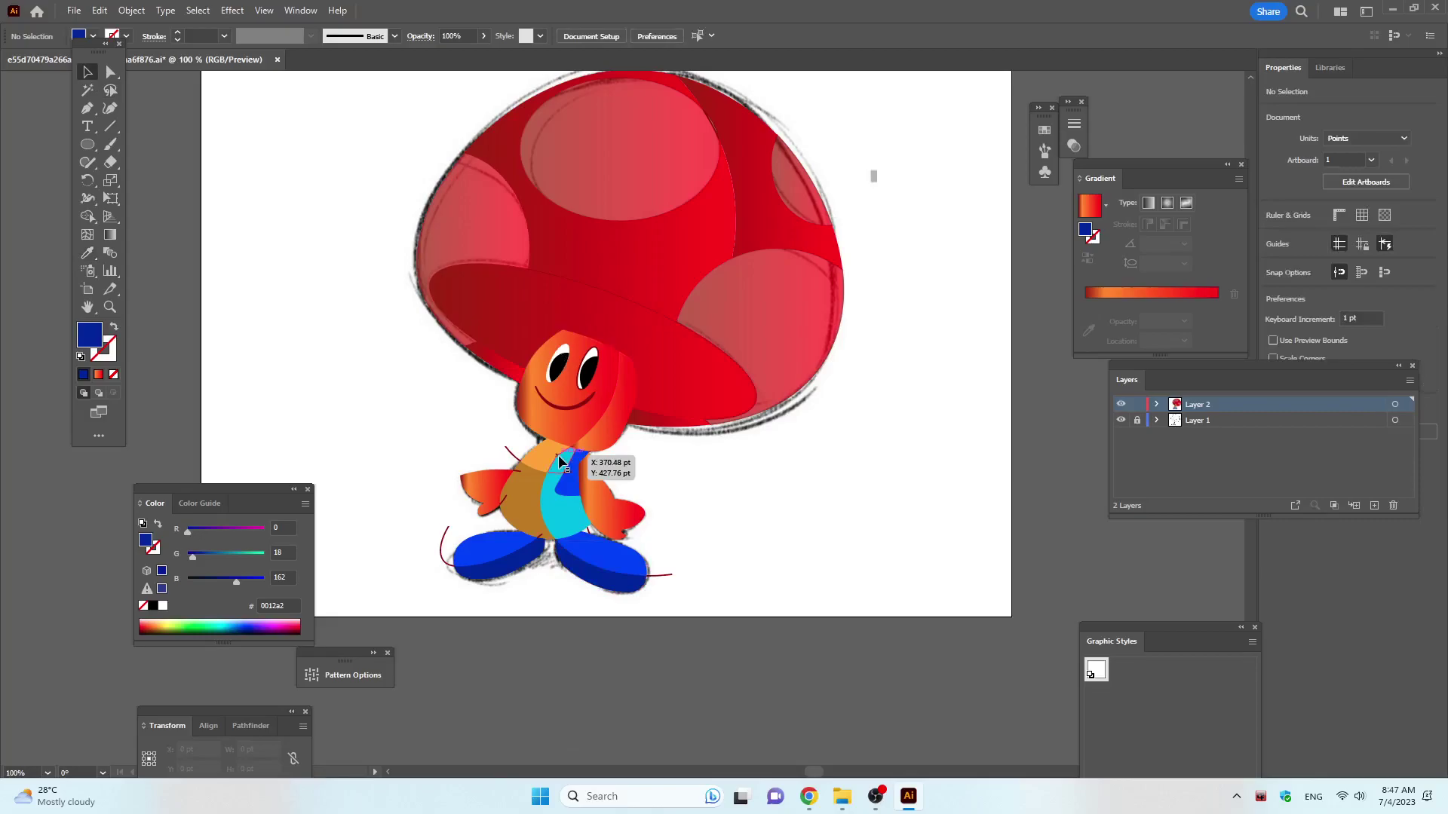
pyautogui.moveTo(576, 484); pyautogui.dragTo(557, 500)
pyautogui.hotkey('ctrl', 'a')
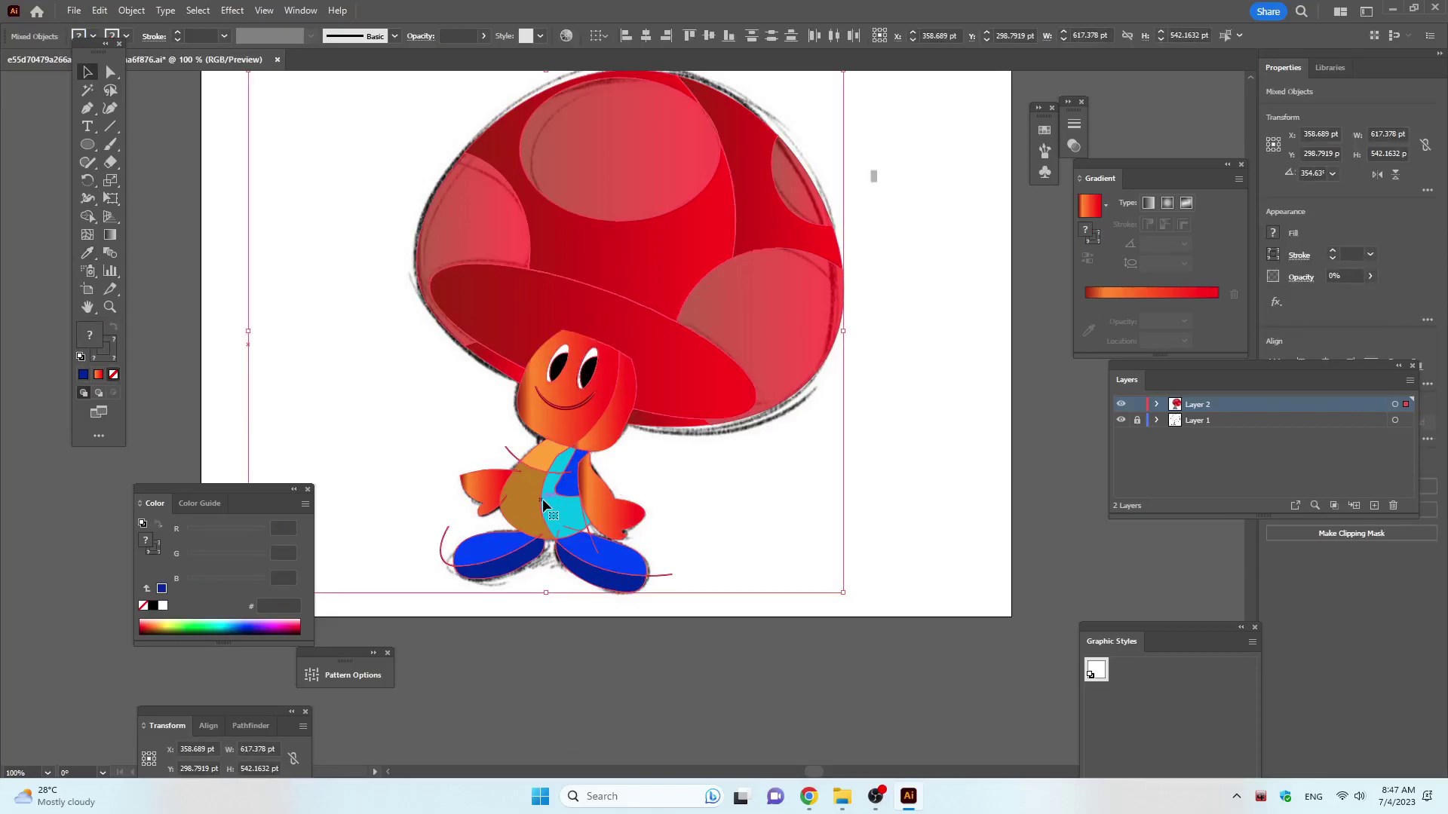
pyautogui.press('x')
pyautogui.press('/')
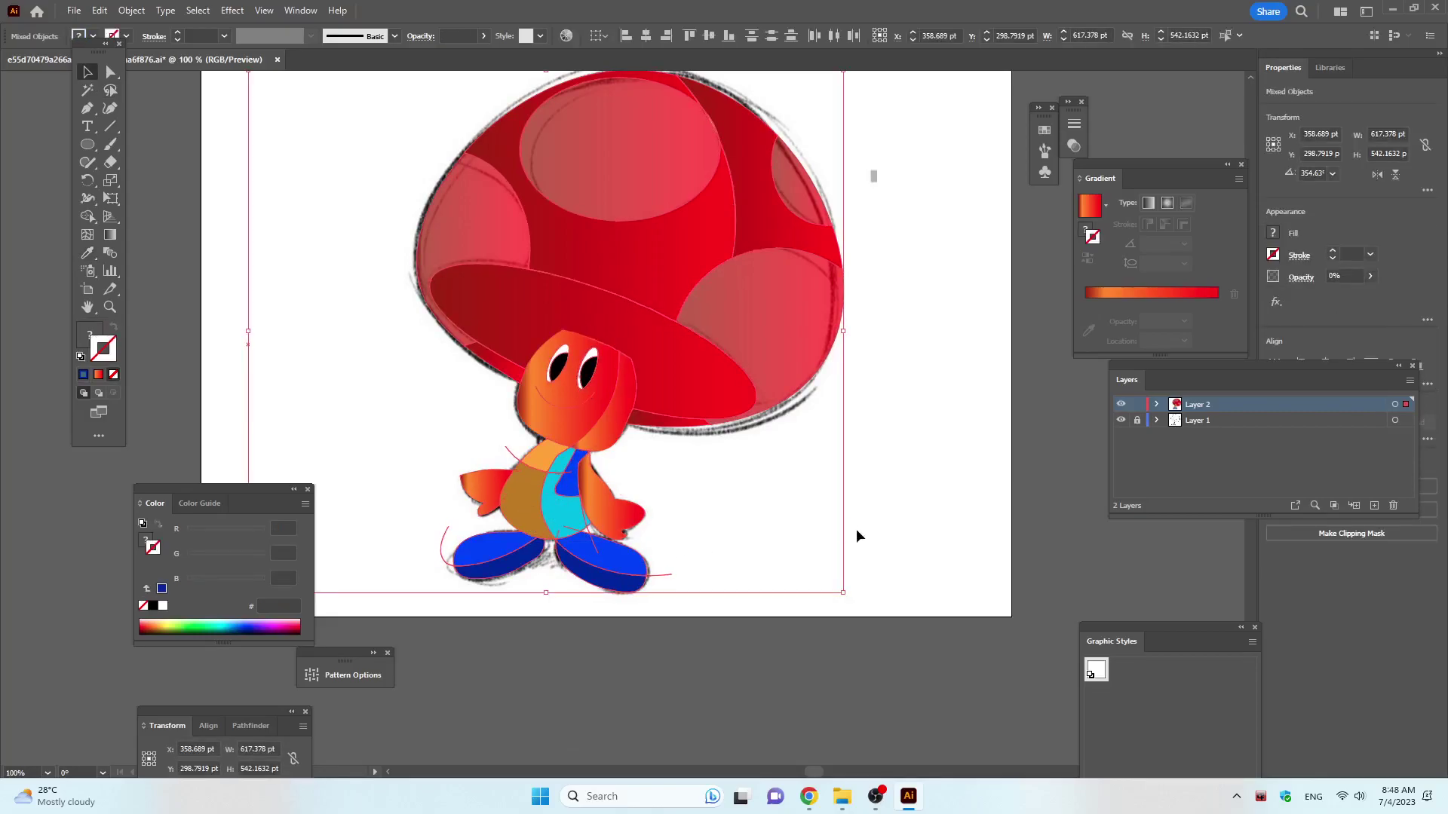
pyautogui.click(847, 518)
# Give the hidden smile path the default white fill and black outline.
pyautogui.scroll(1, 672, 478)
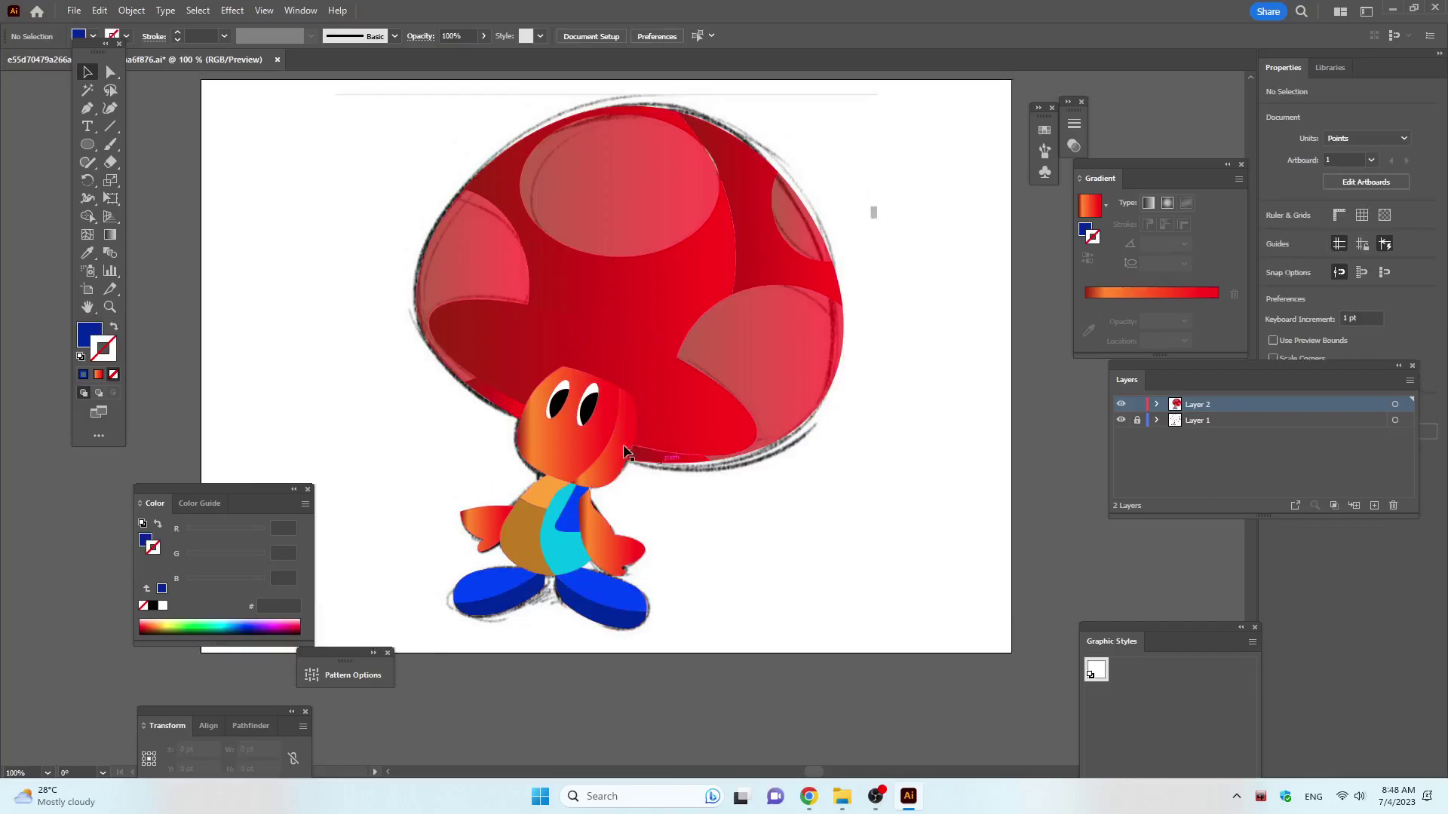
pyautogui.click(568, 440)
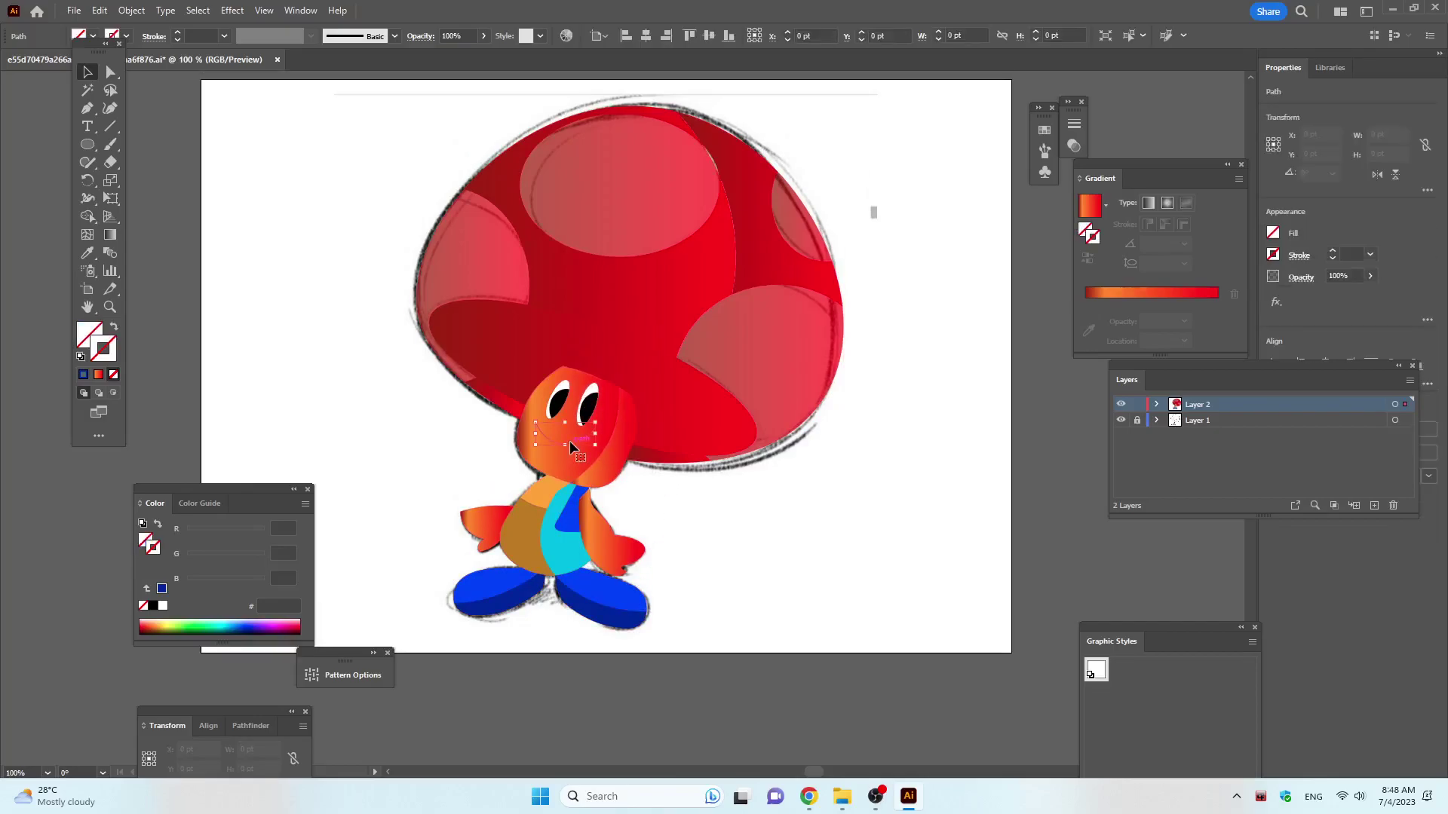
pyautogui.click(100, 377)
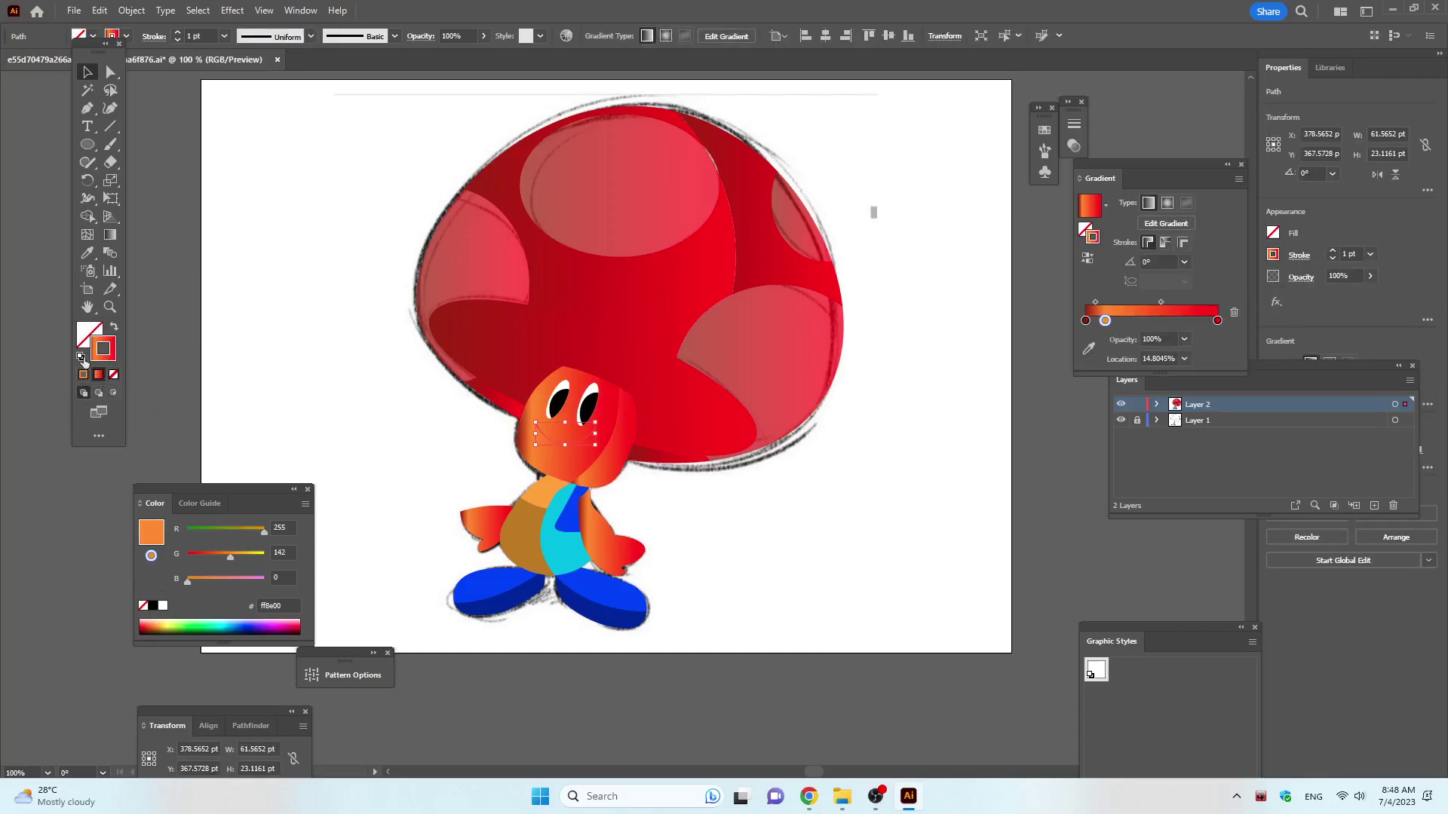
pyautogui.click(81, 357)
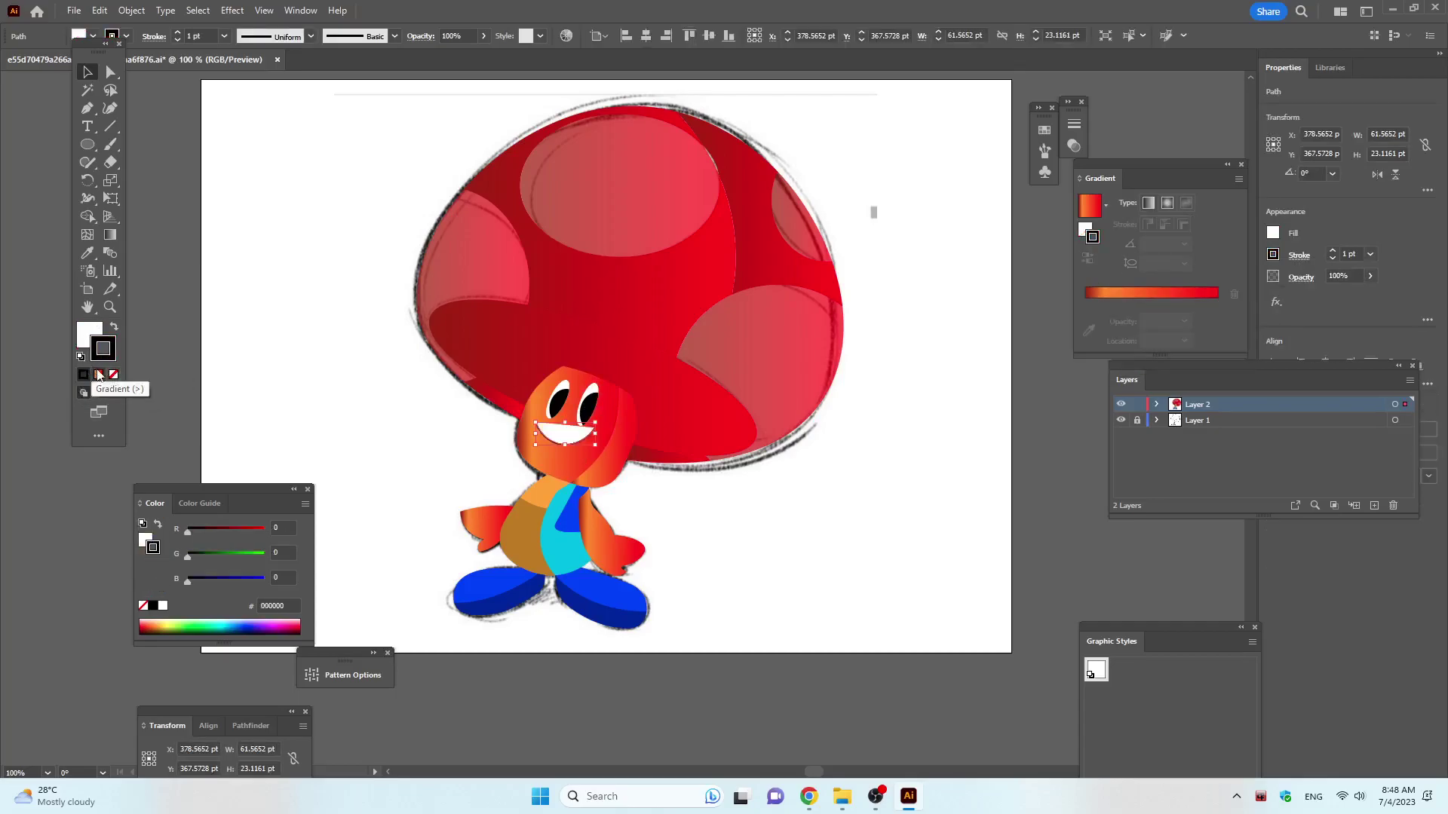
# Turn the smile into an unfilled white stroke widened to 4.14 pt at the middle.
pyautogui.hotkey('shift', 'x')
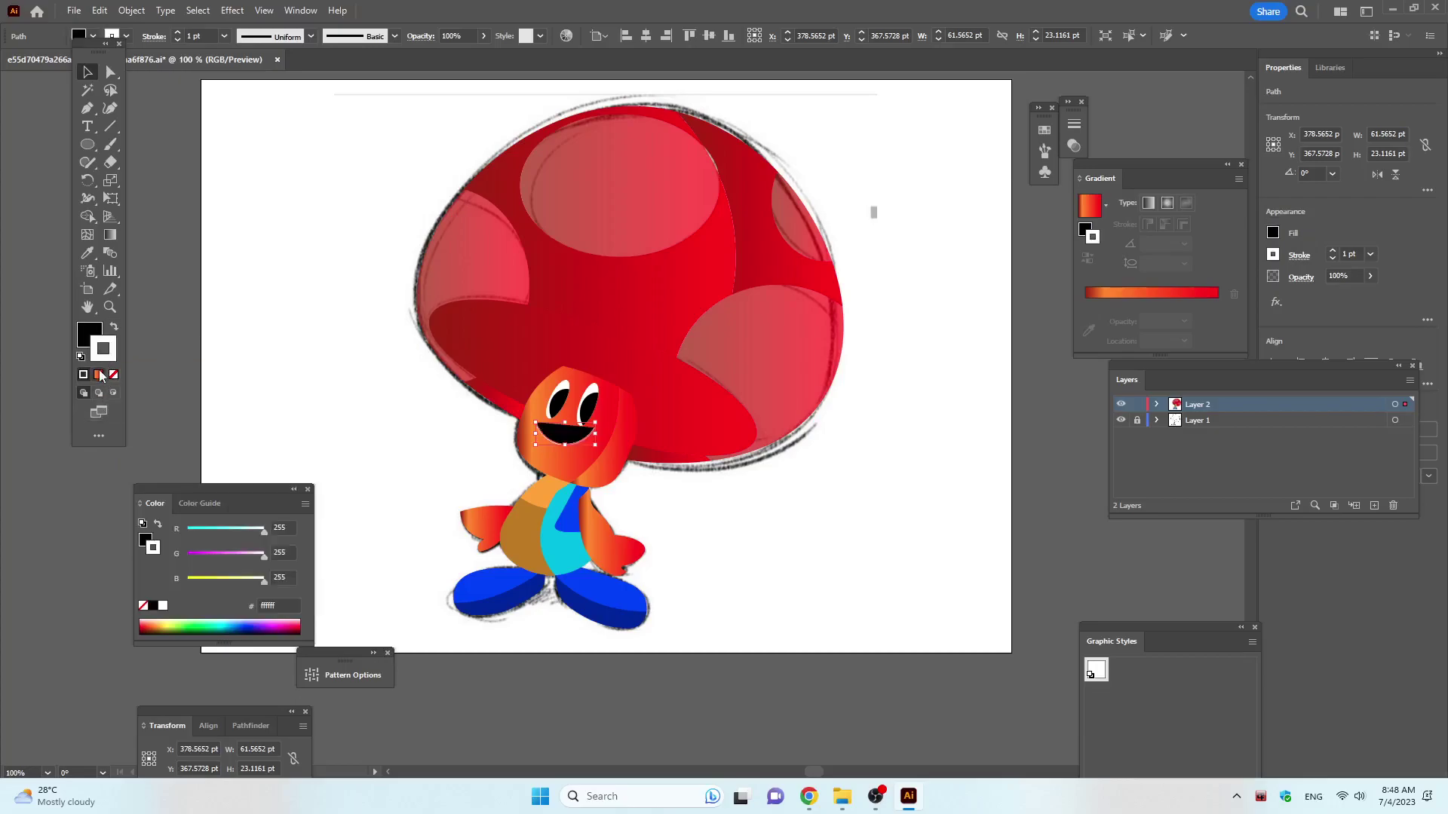
pyautogui.click(113, 374)
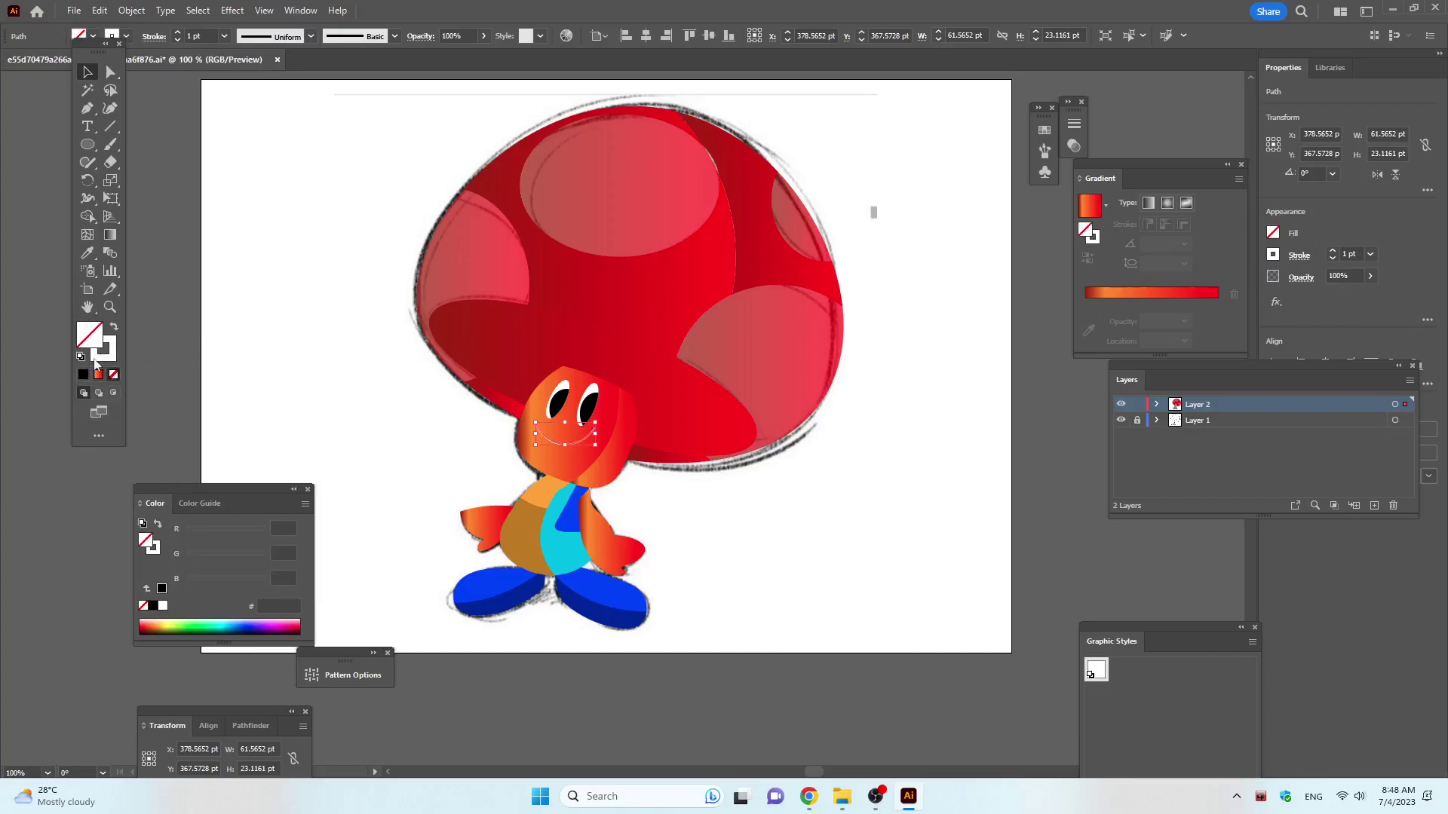
pyautogui.click(86, 199)
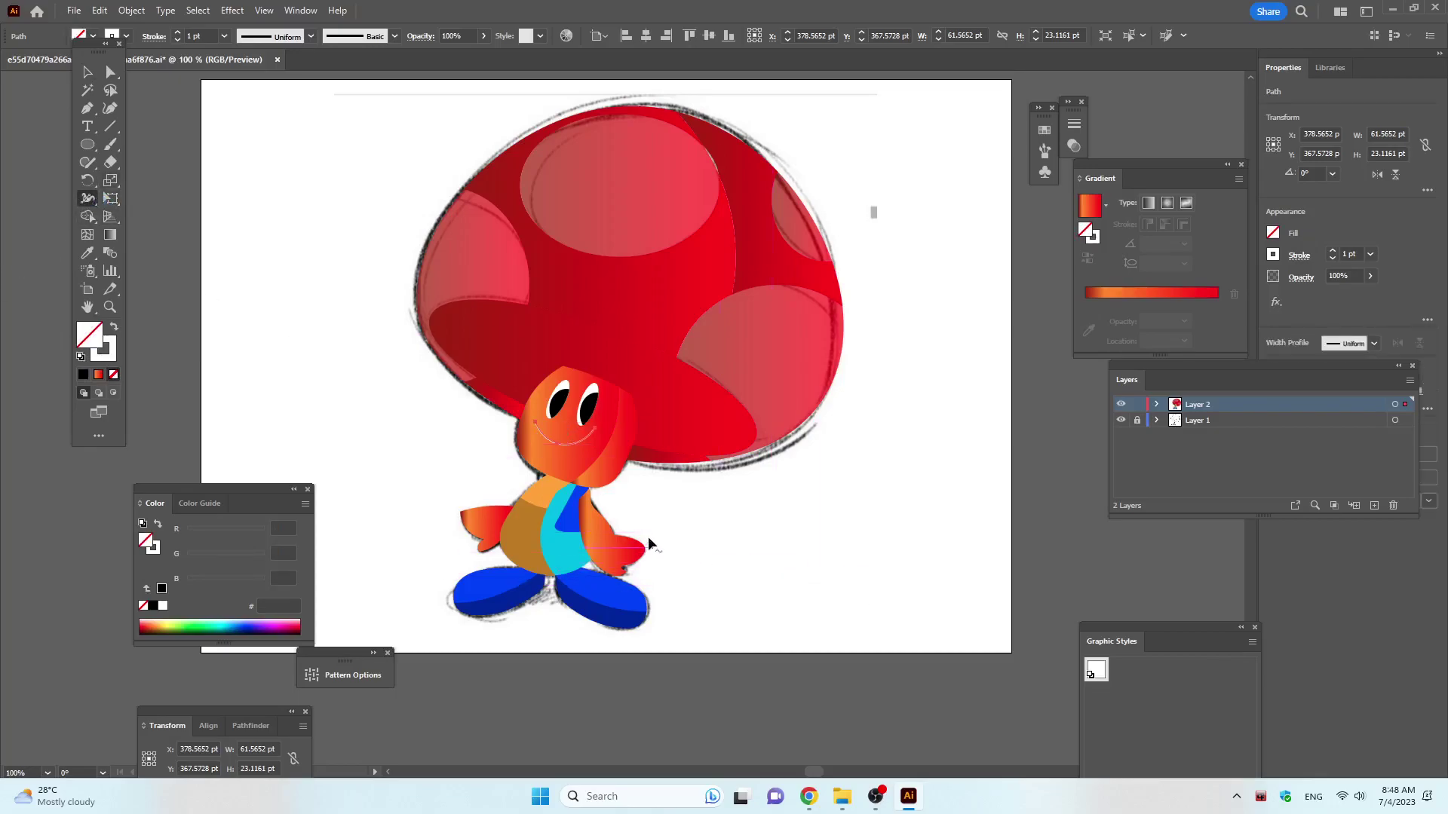
pyautogui.scroll(2, 597, 438)
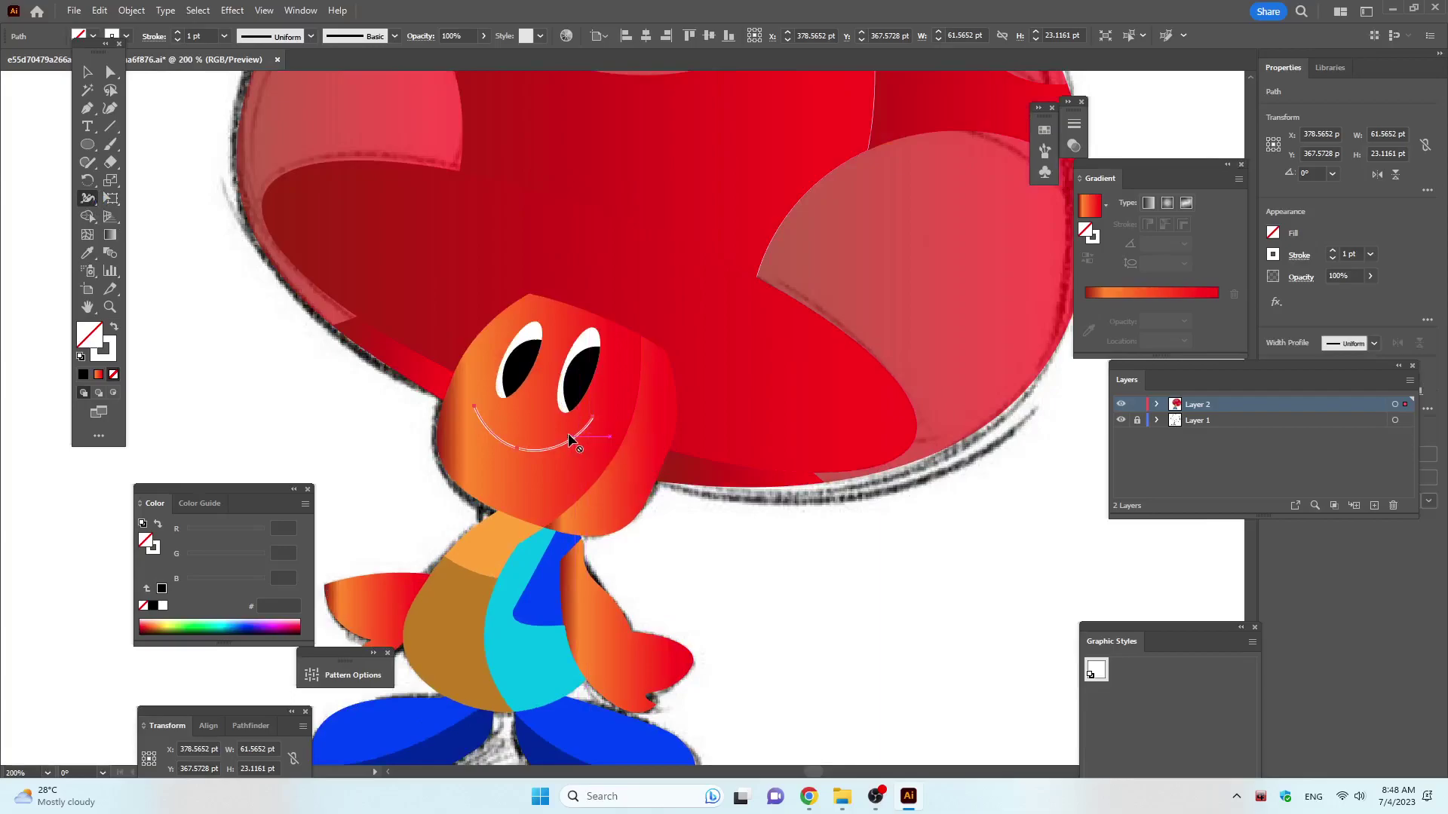
pyautogui.moveTo(575, 447)
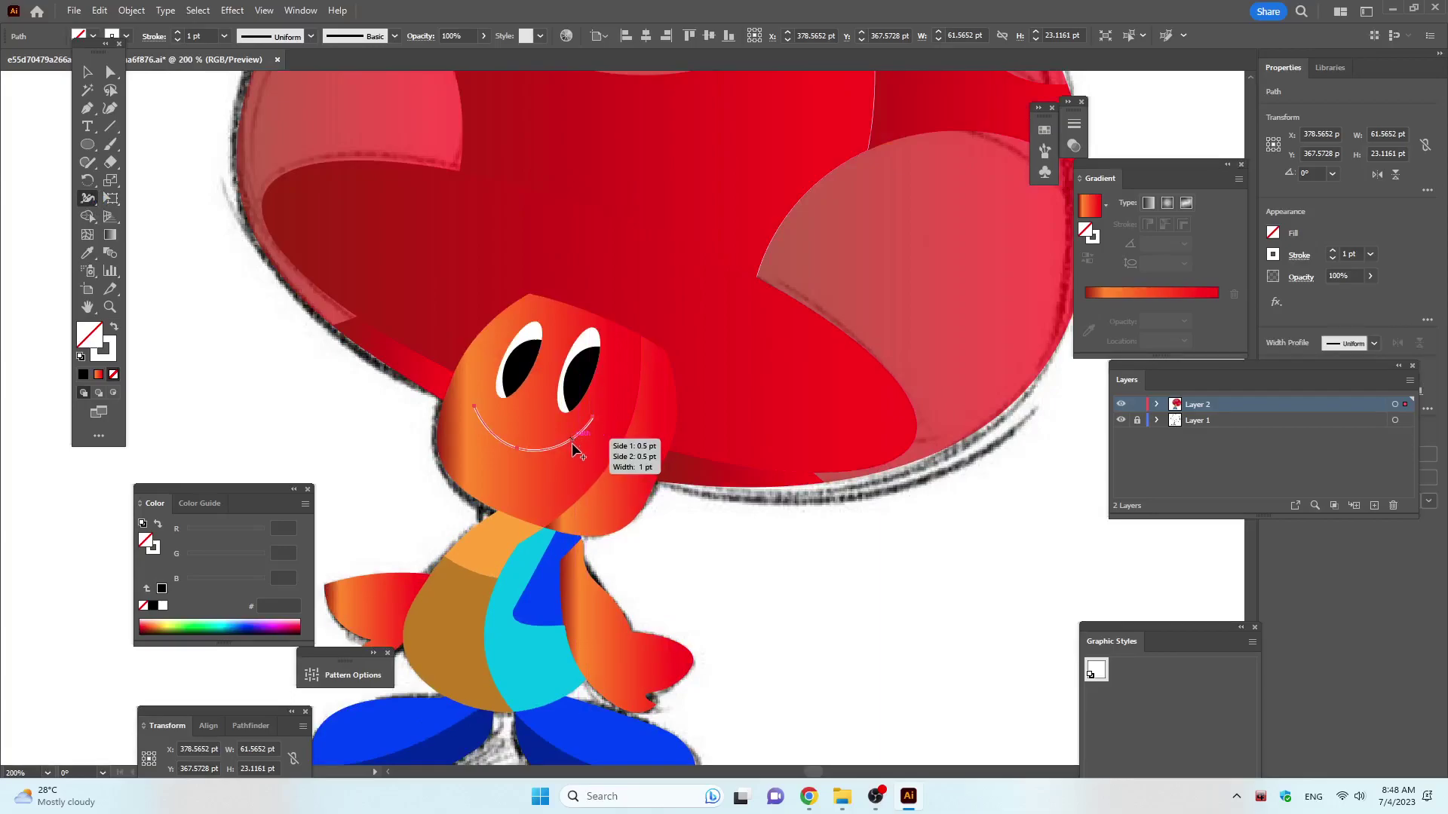
pyautogui.moveTo(572, 439); pyautogui.dragTo(573, 441)
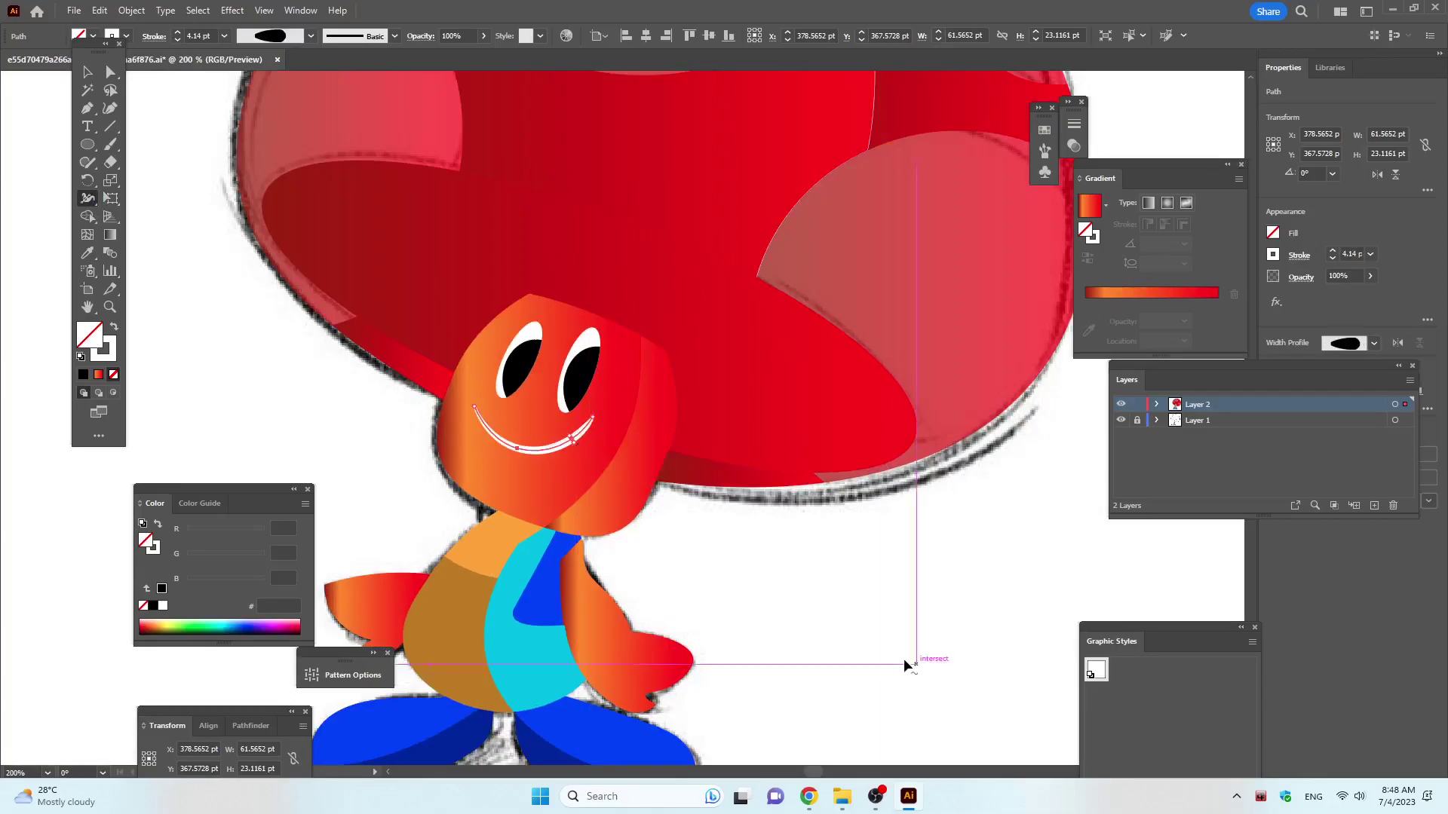
pyautogui.scroll(-2, 824, 613)
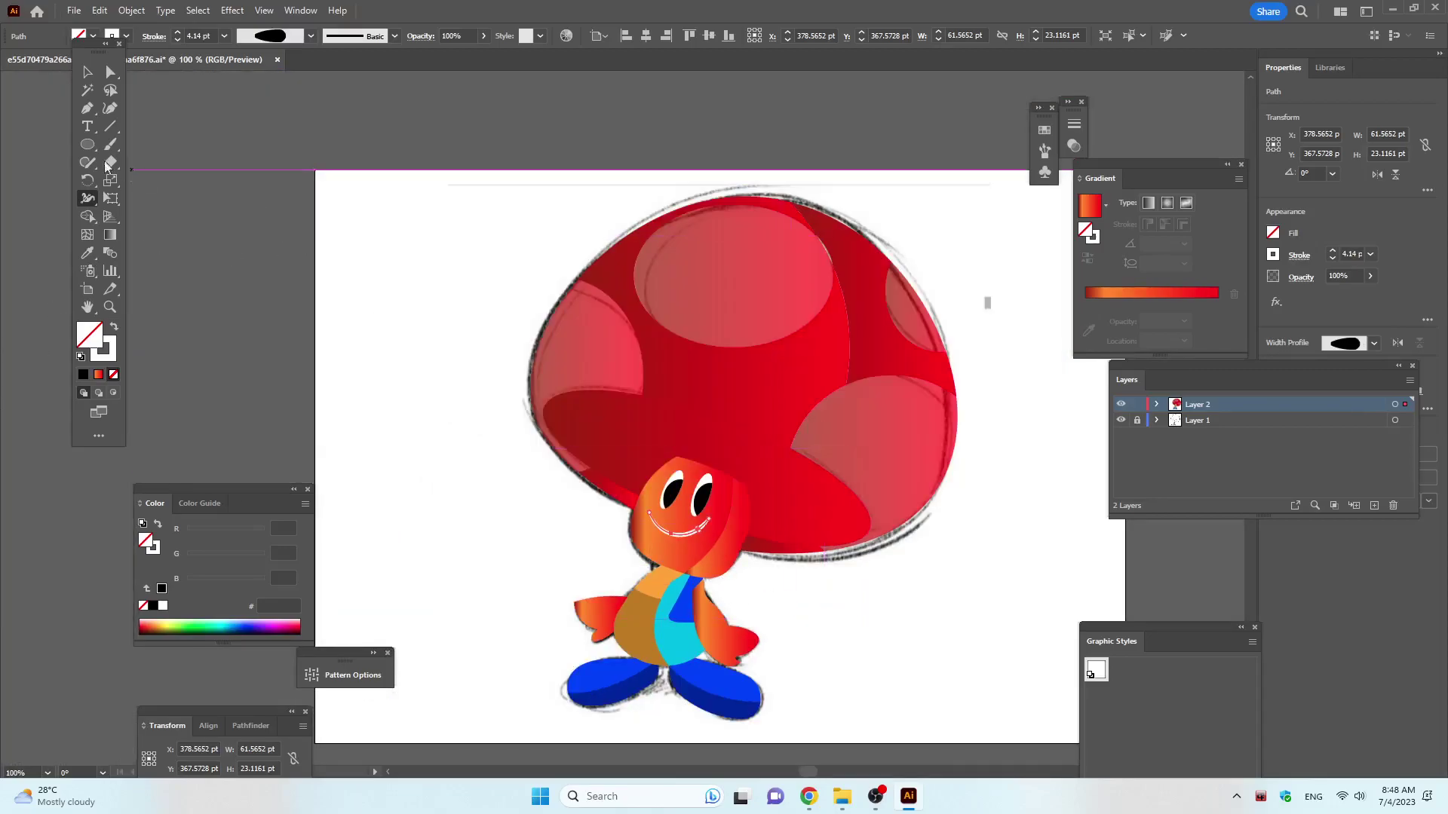
pyautogui.click(88, 72)
# Draw a white-filled Curvature shape from the head's edge across the cap's underside.
pyautogui.click(228, 133)
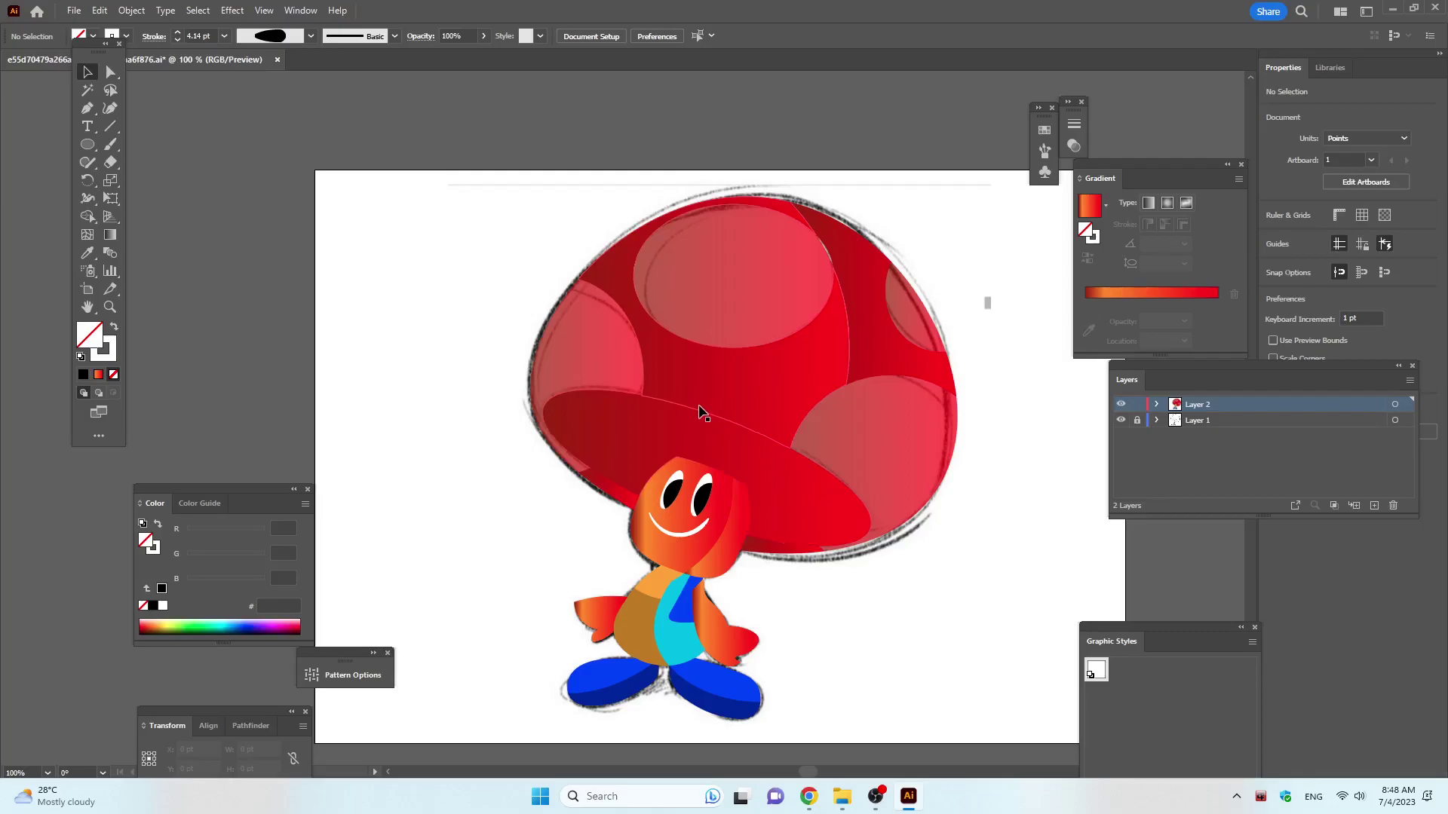
pyautogui.click(699, 411)
pyautogui.click(365, 342)
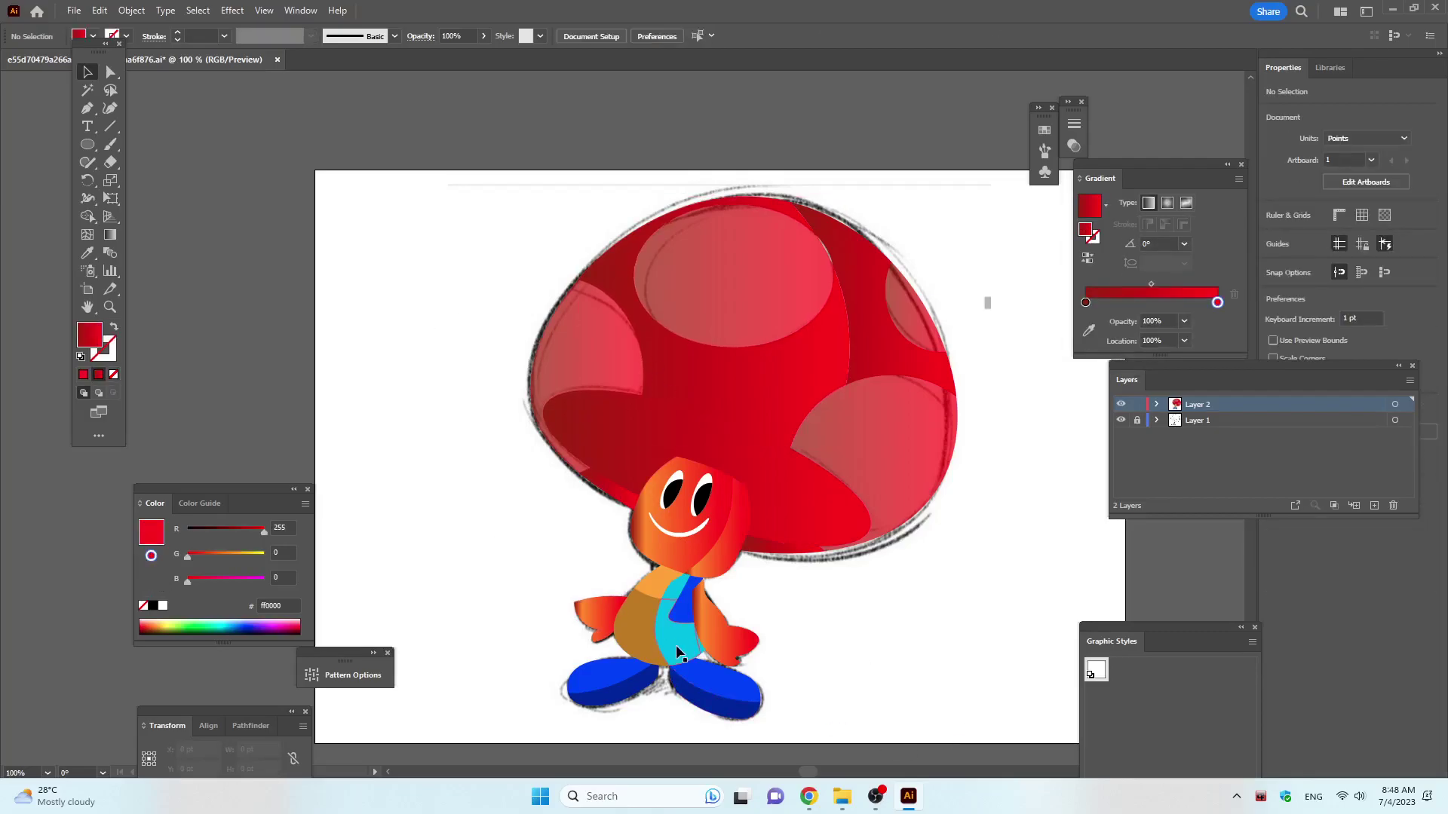
pyautogui.click(110, 108)
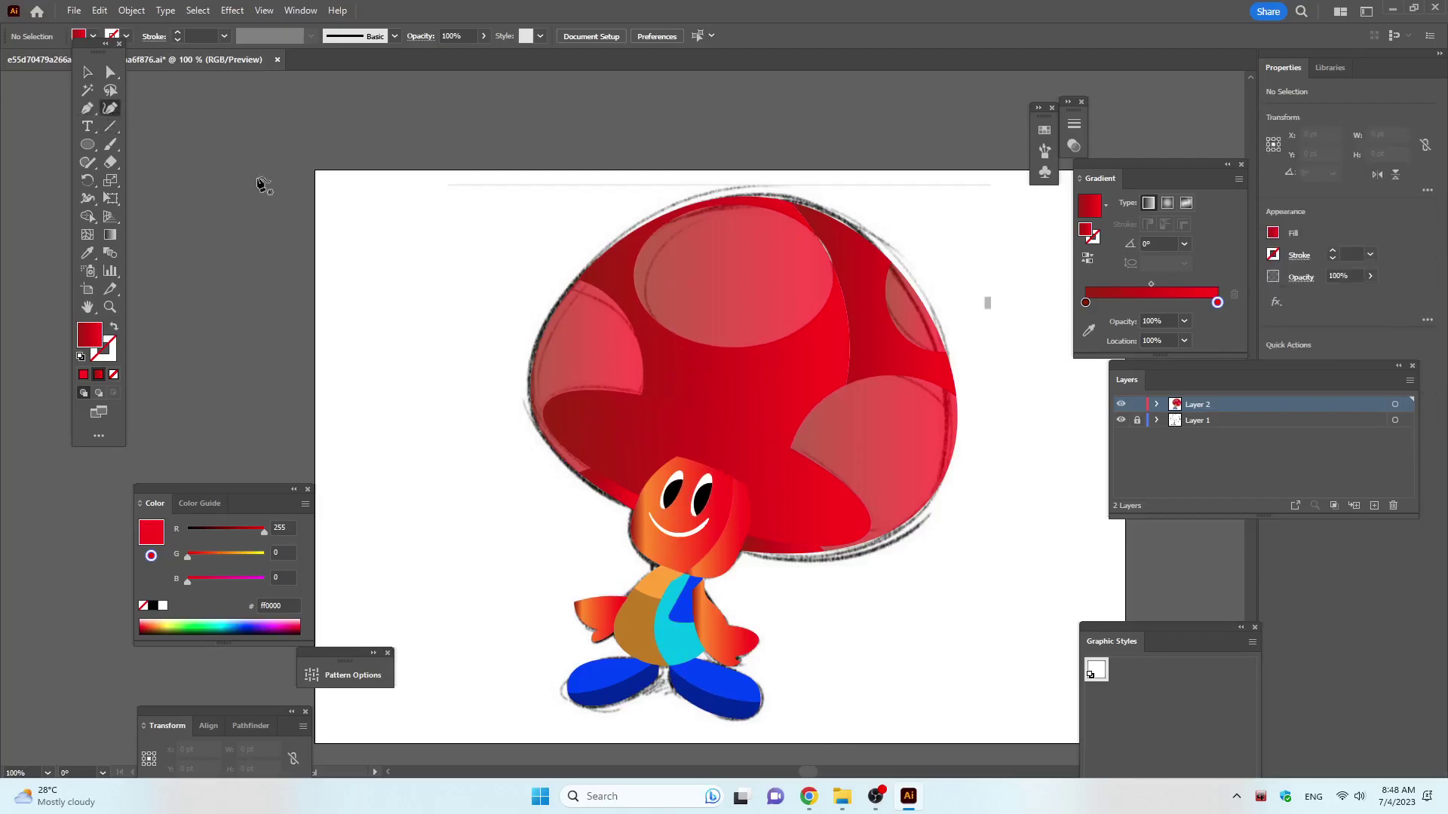
pyautogui.click(623, 499)
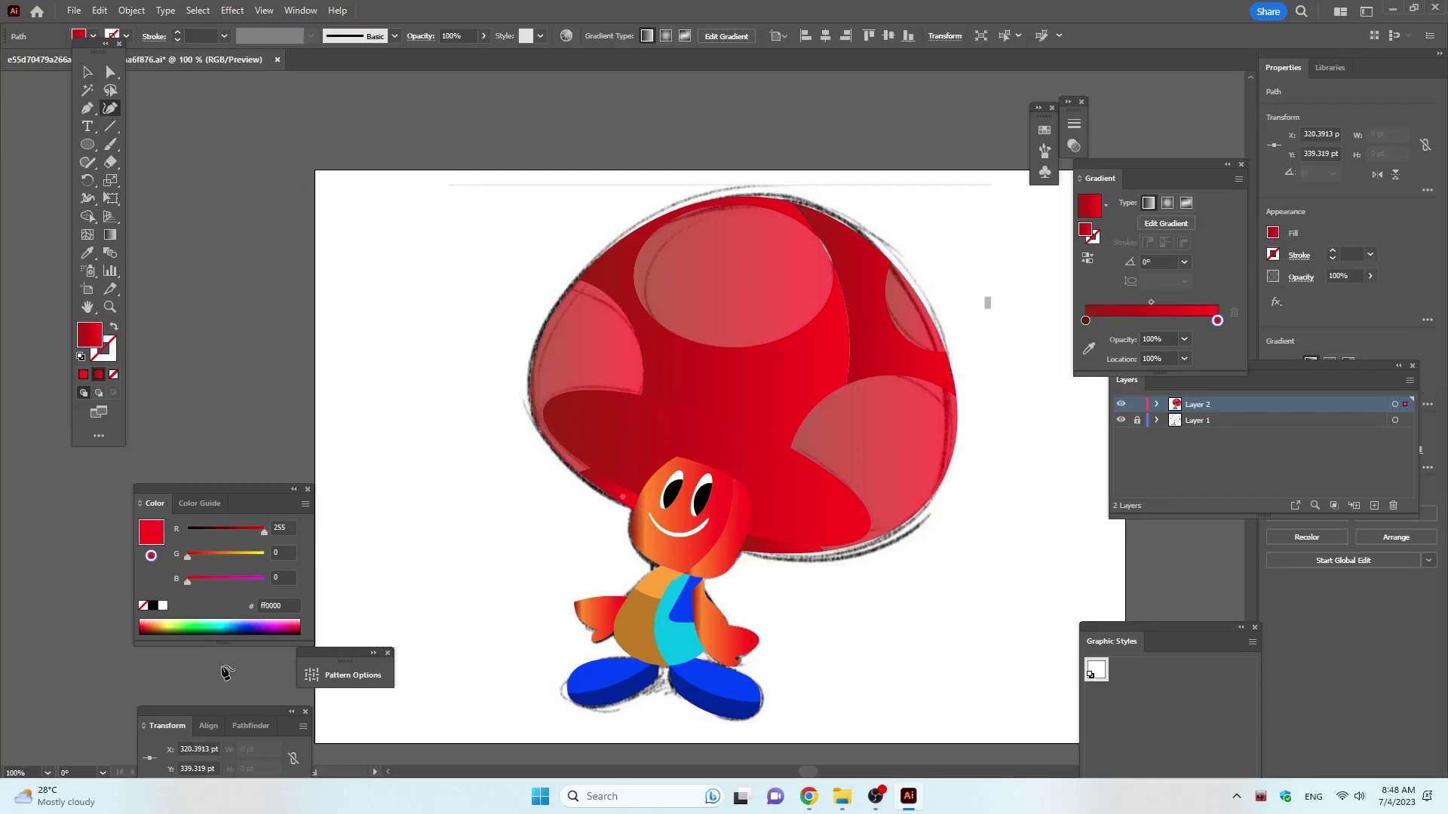
pyautogui.click(163, 606)
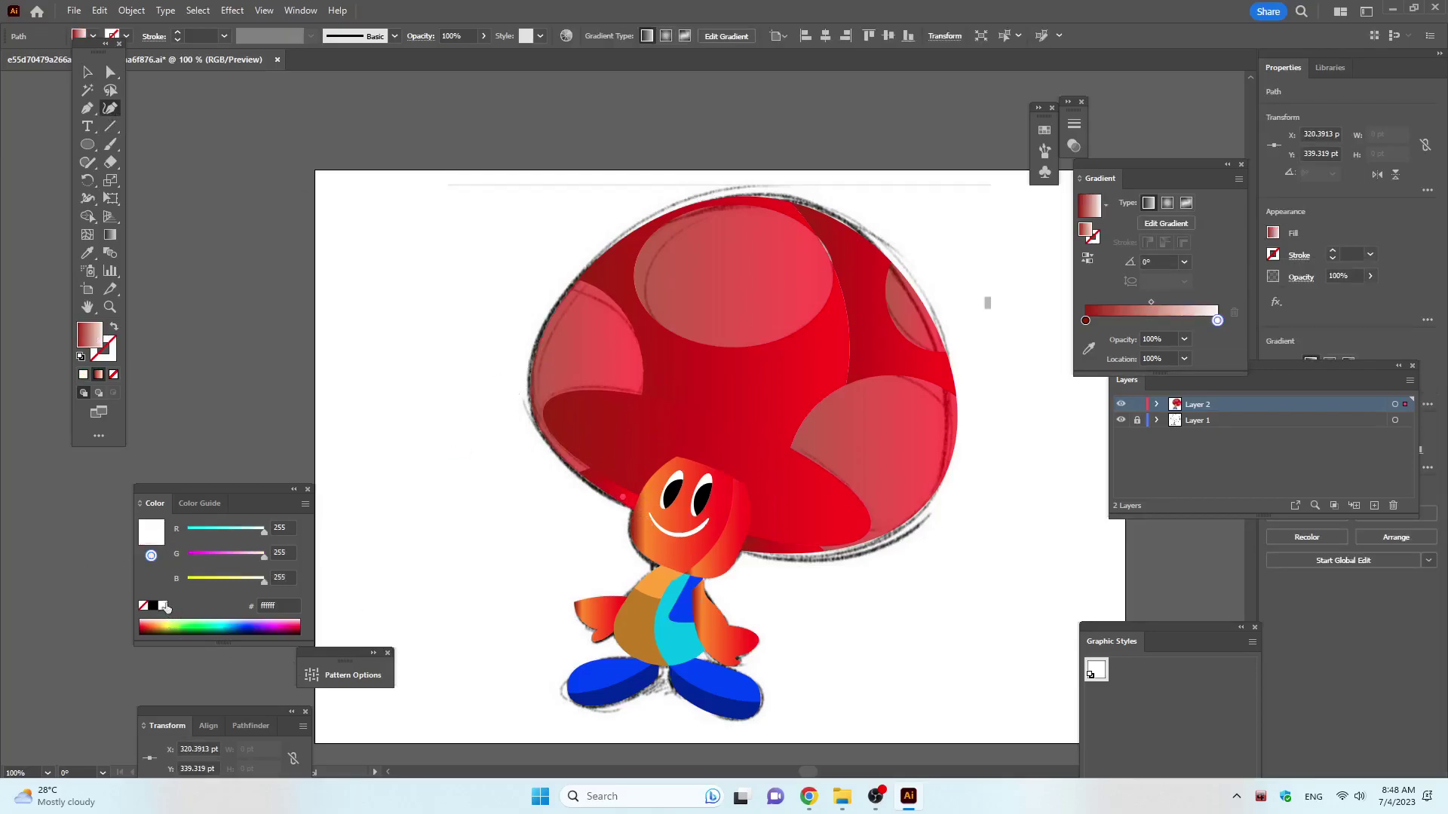
pyautogui.click(83, 377)
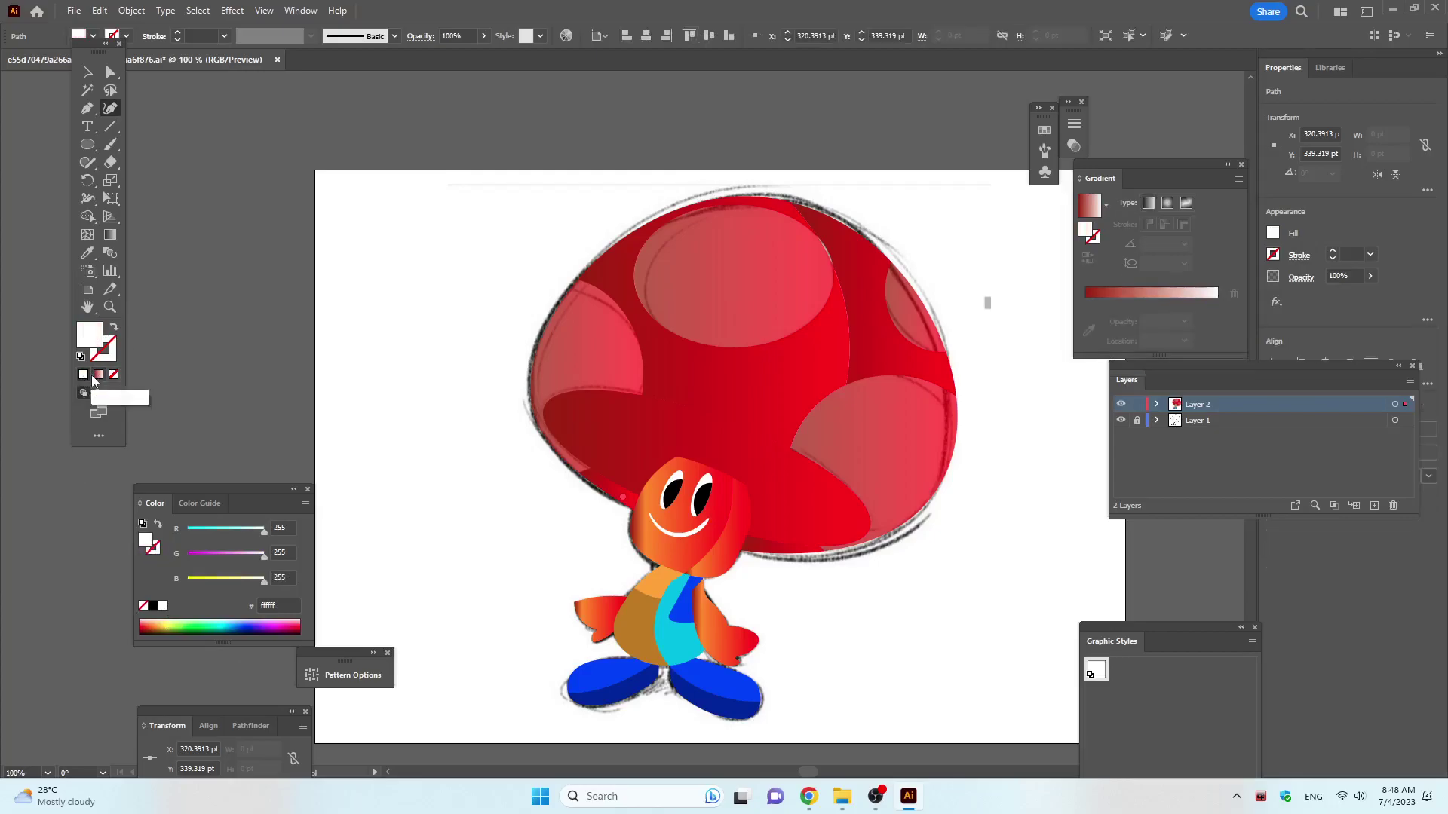
pyautogui.click(542, 398)
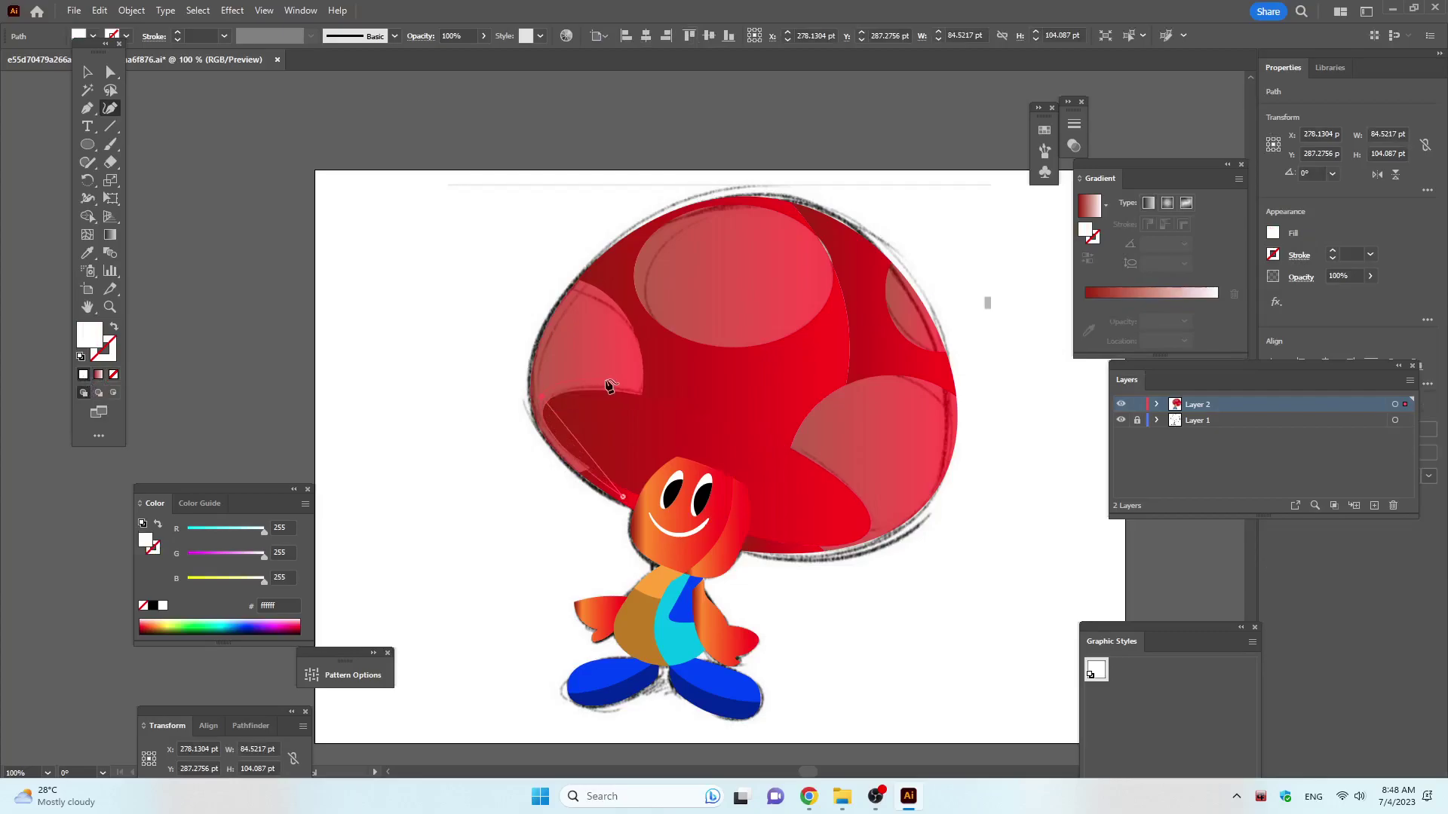
pyautogui.click(658, 389)
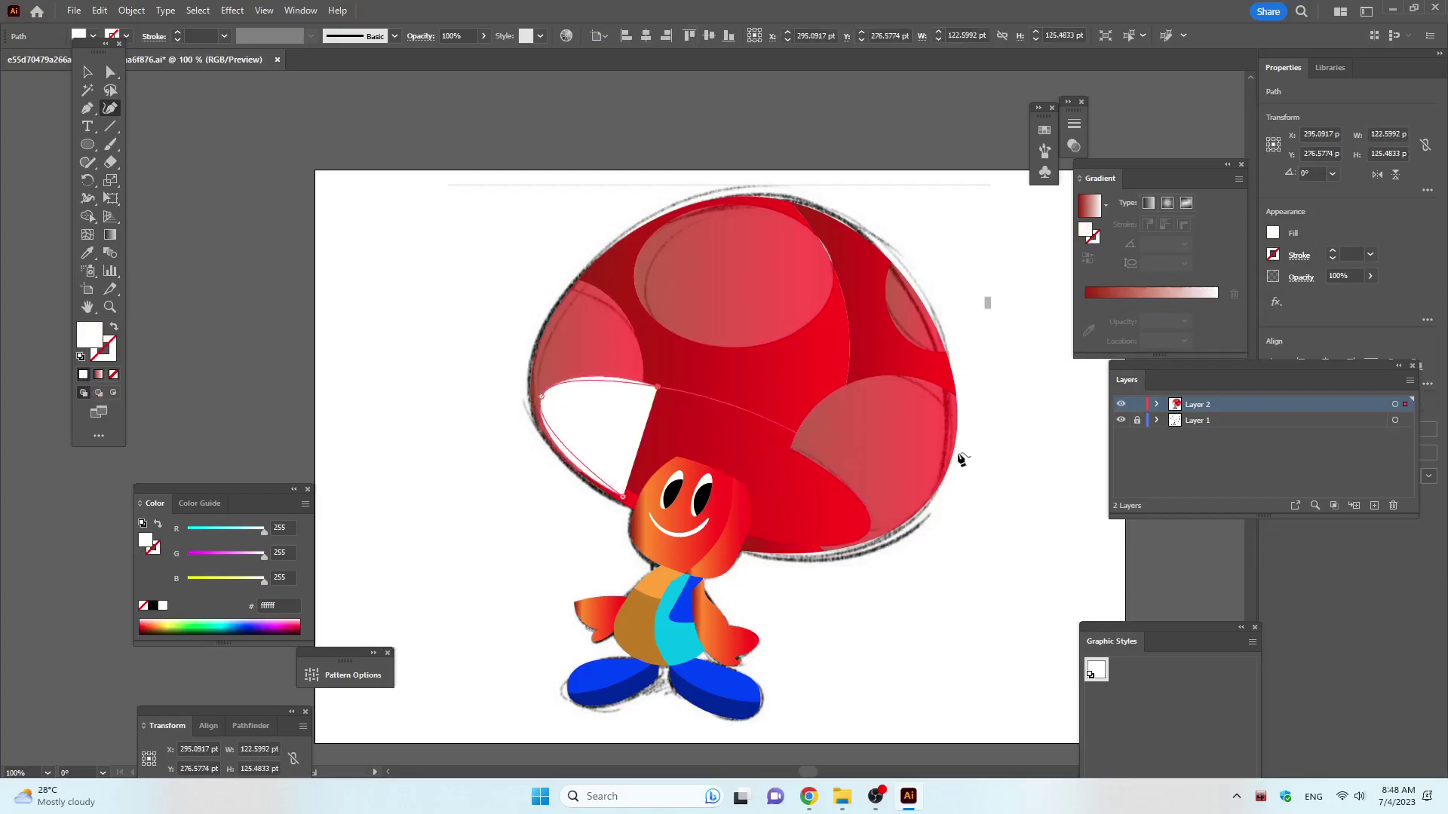
pyautogui.click(869, 498)
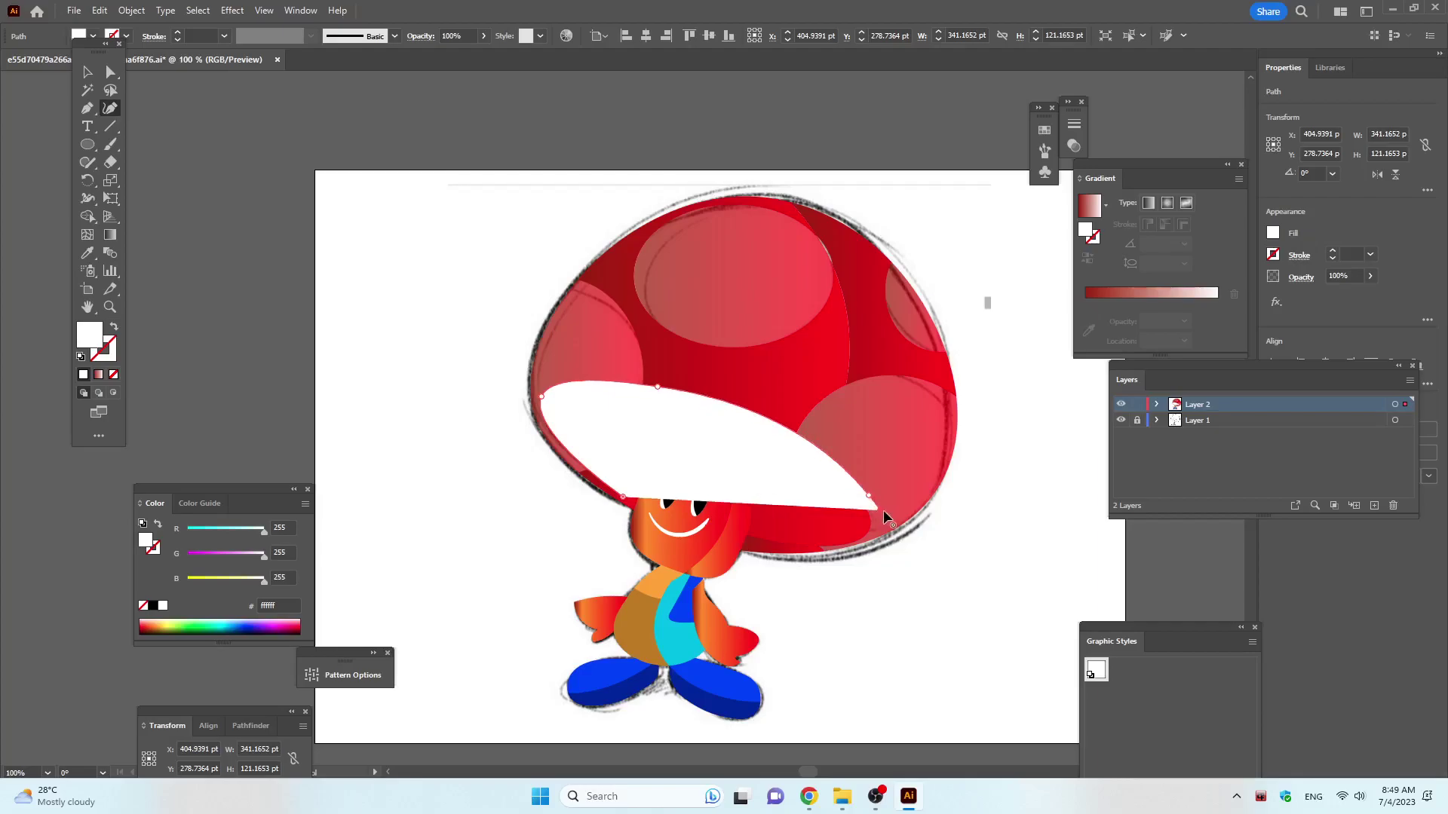
# Finish the curve as a white stroke along the cap rim, widened in the middle.
pyautogui.click(872, 523)
pyautogui.hotkey('shift', 'x')
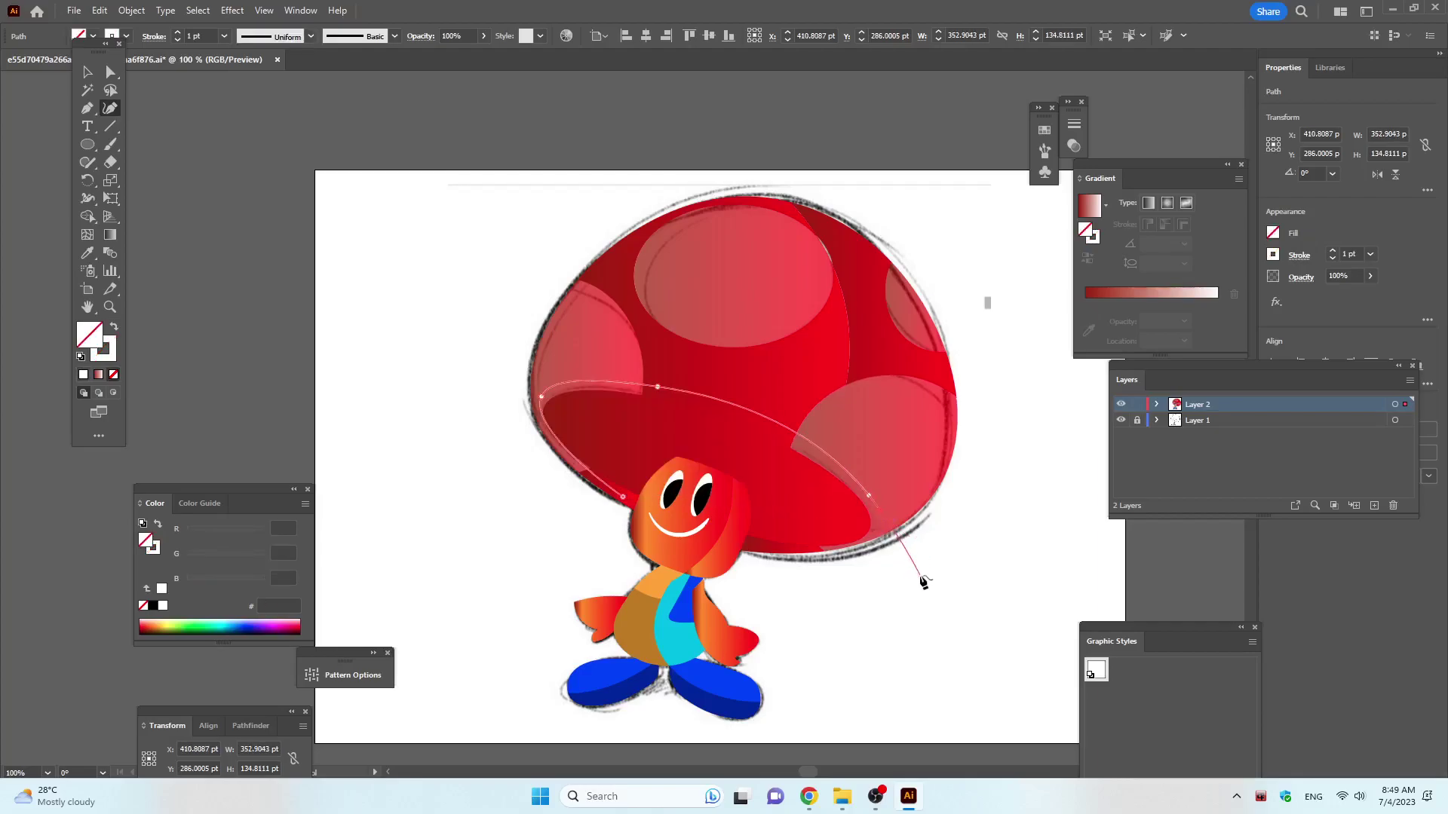
pyautogui.click(880, 510)
pyautogui.click(88, 198)
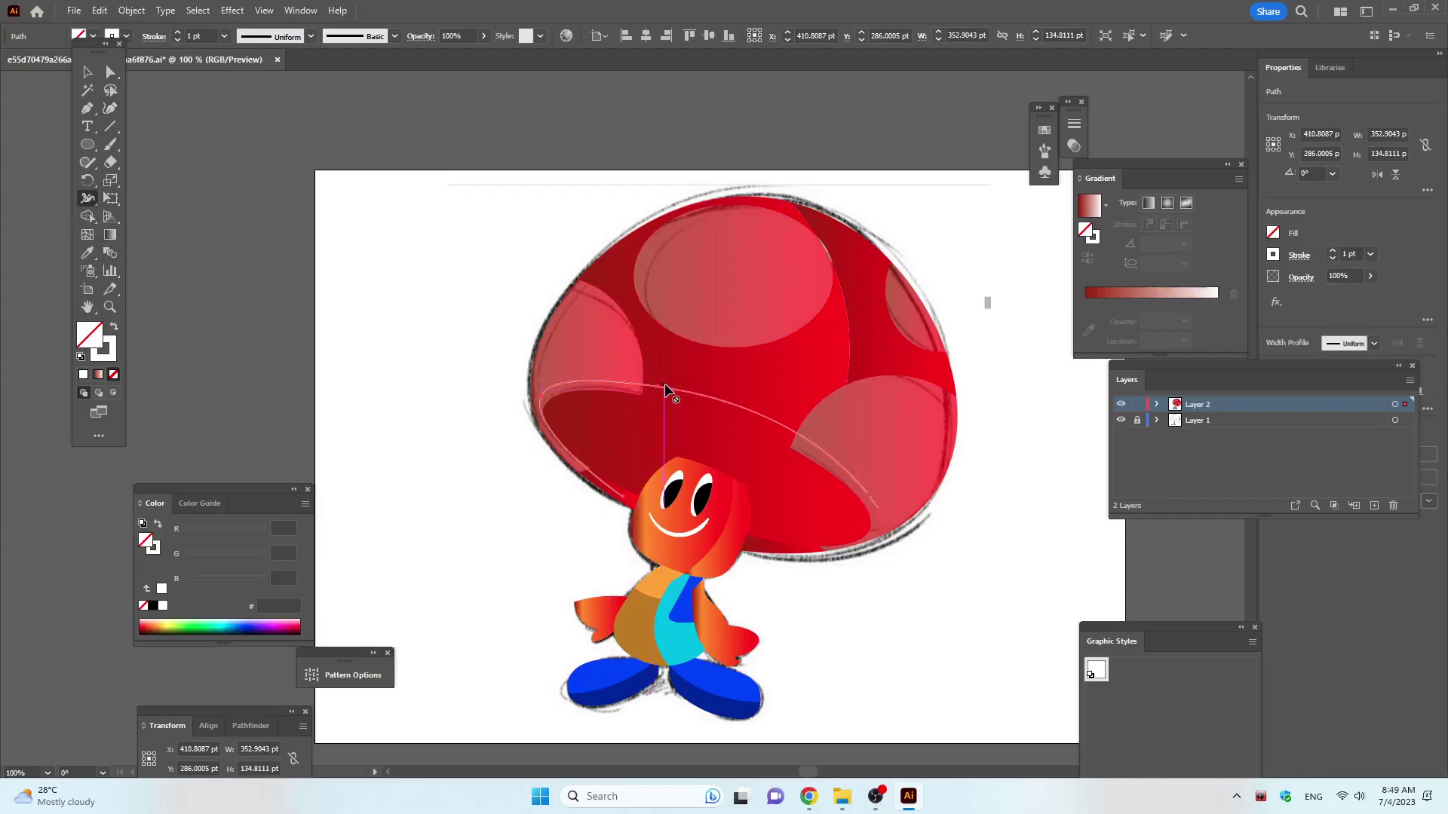
pyautogui.moveTo(654, 387); pyautogui.dragTo(655, 393)
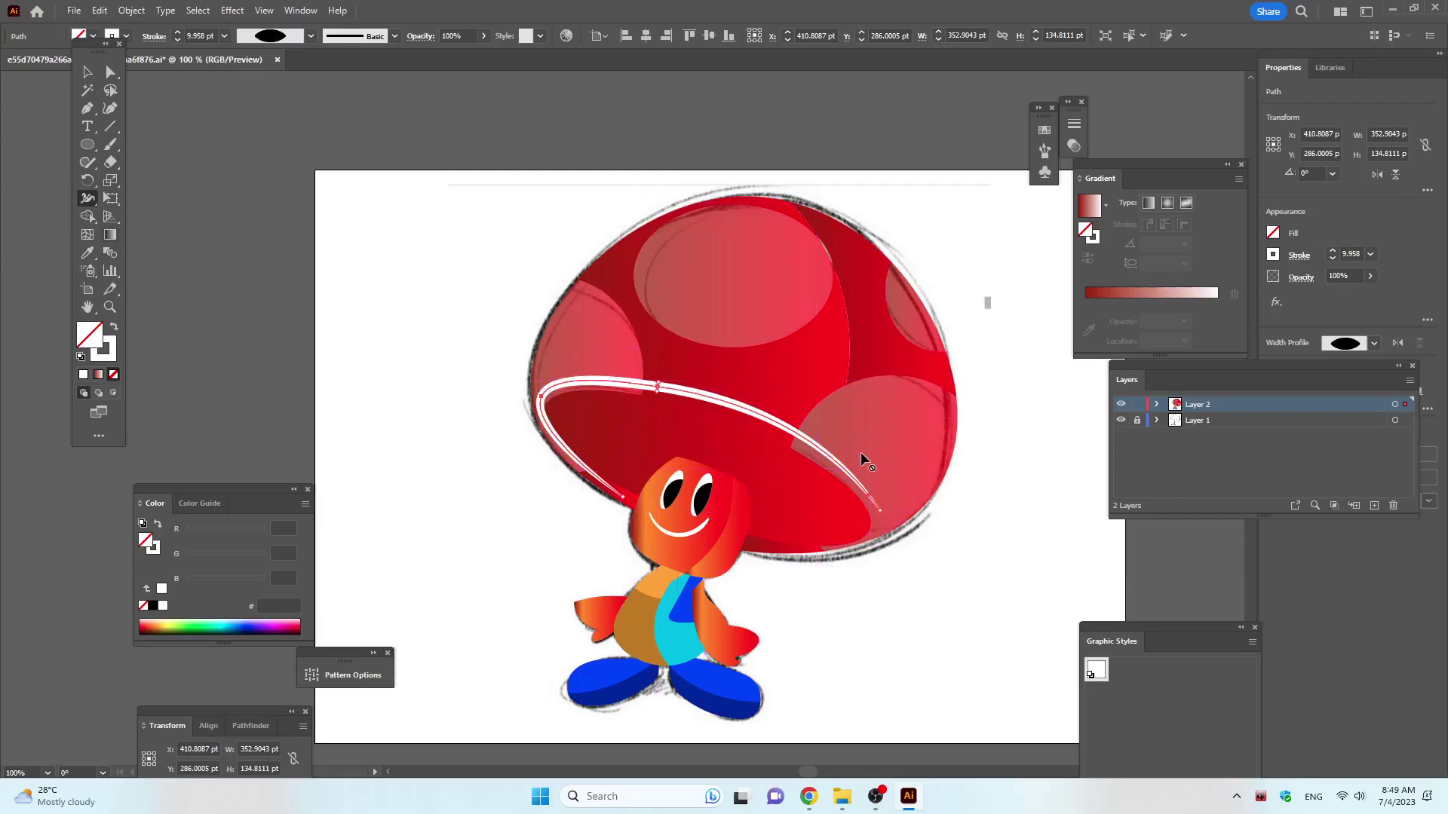
# Expand the rim stroke's appearance into a filled shape via Object > Expand Appearance.
pyautogui.rightClick(805, 439)
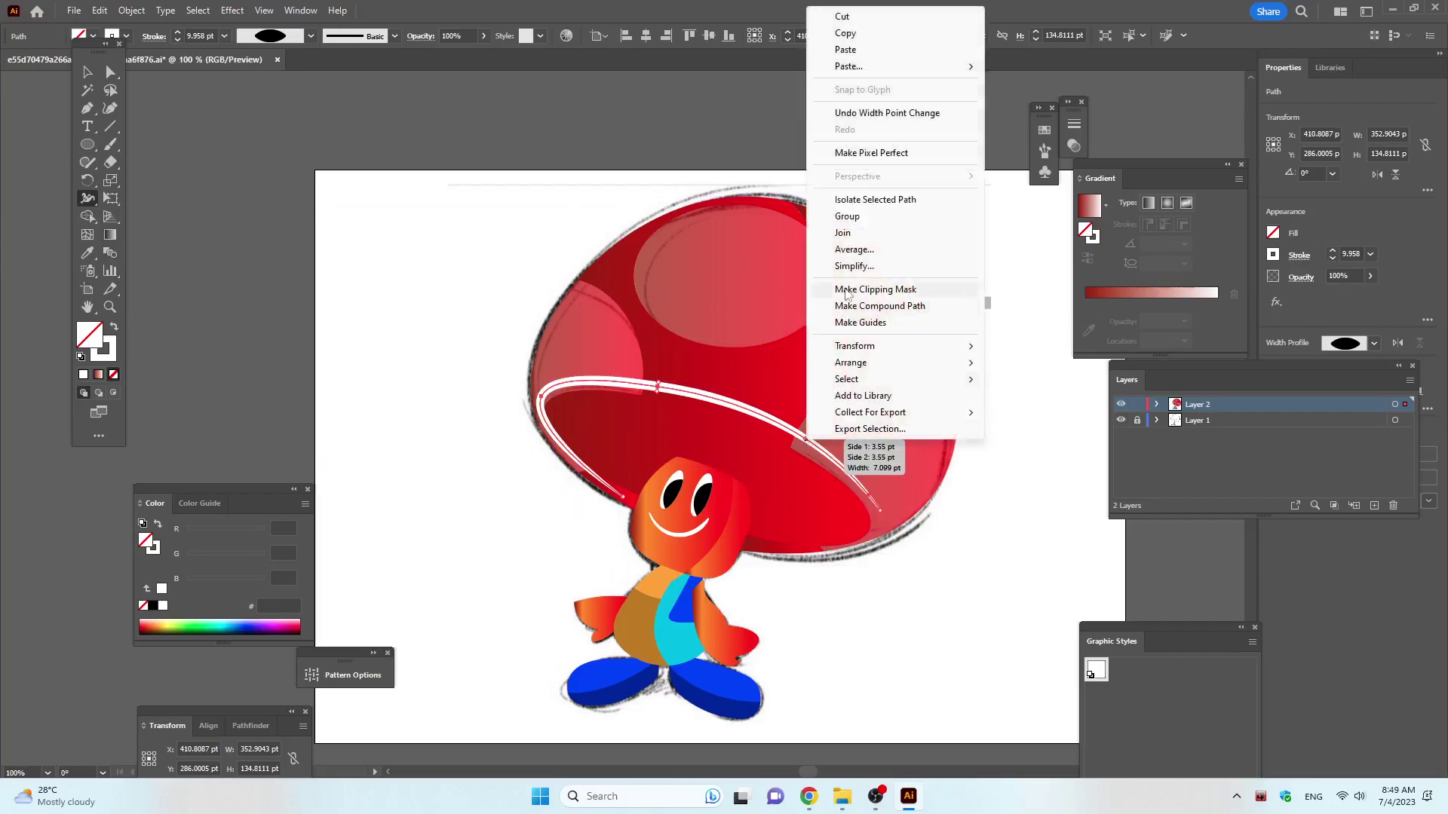
pyautogui.click(98, 9)
pyautogui.moveTo(131, 11)
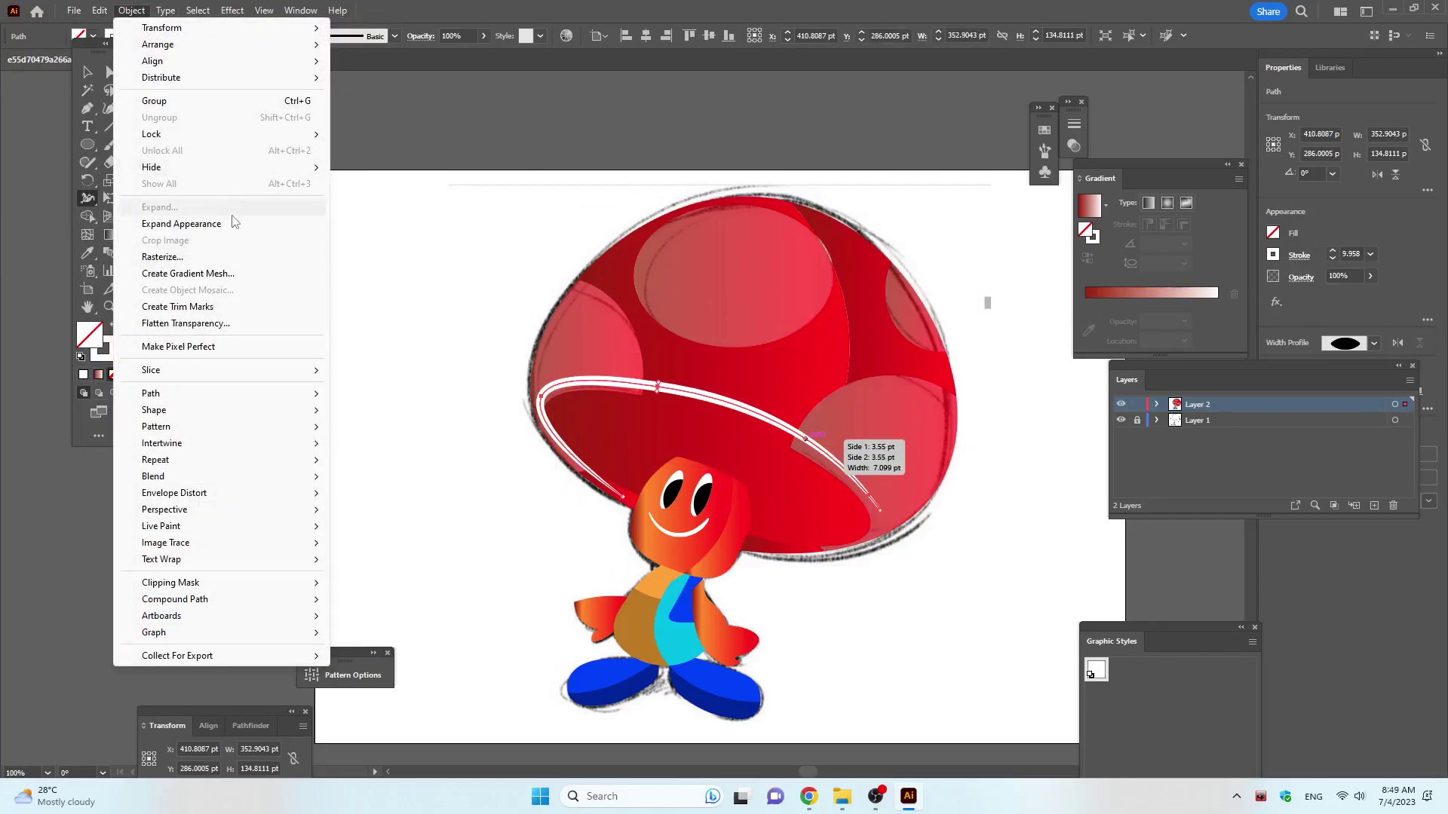
pyautogui.click(253, 220)
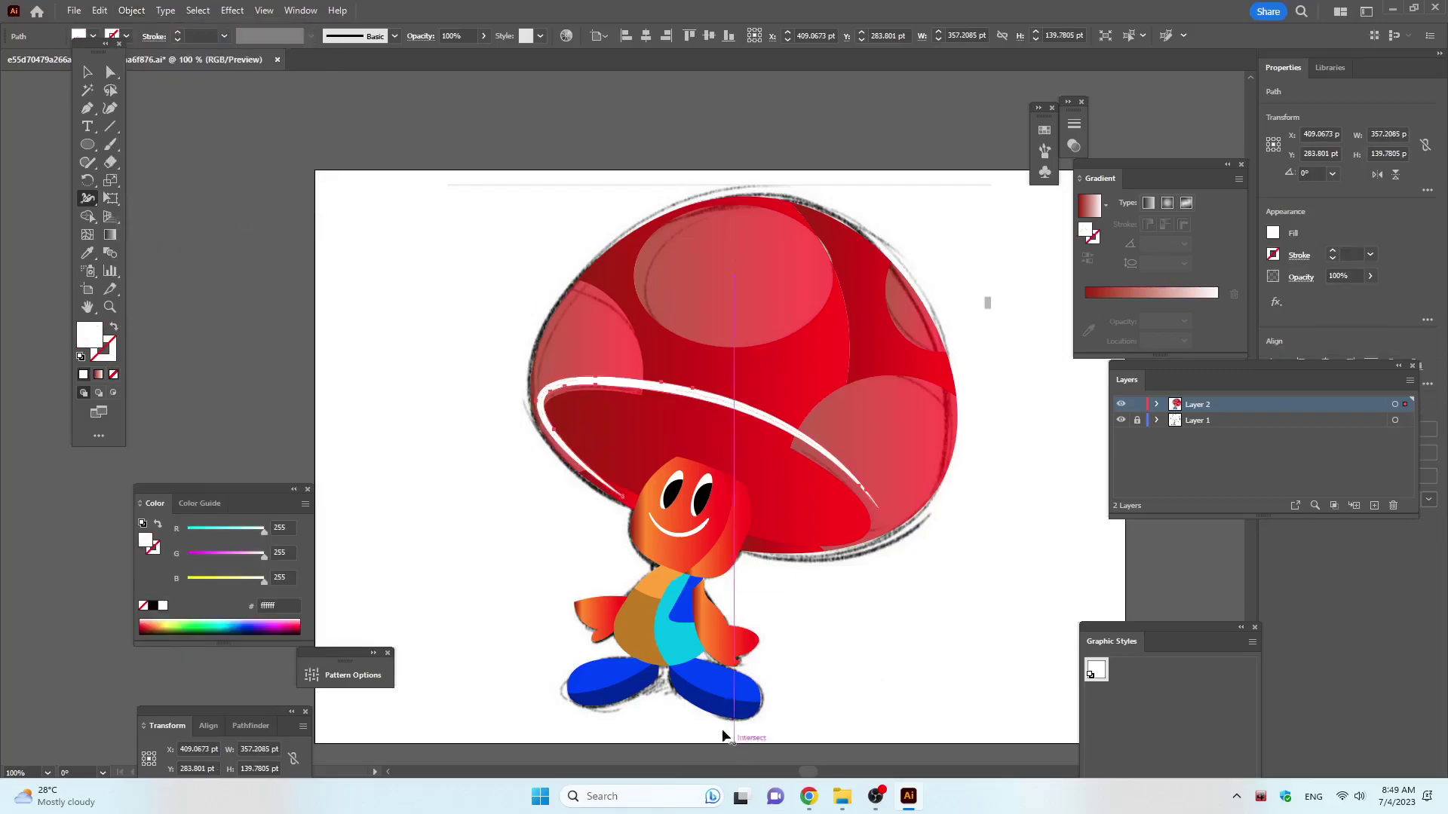
pyautogui.click(876, 796)
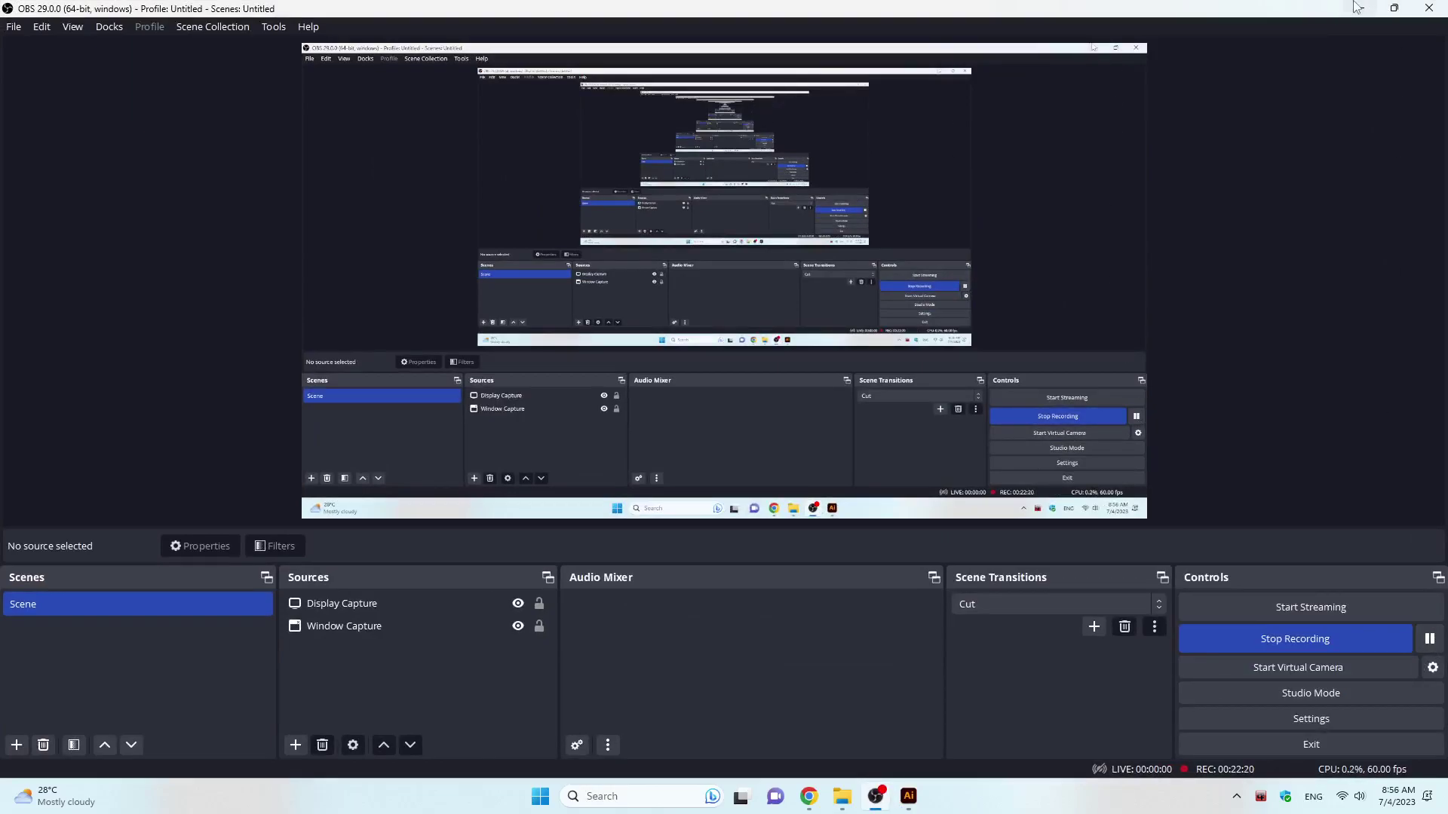
pyautogui.click(1355, 7)
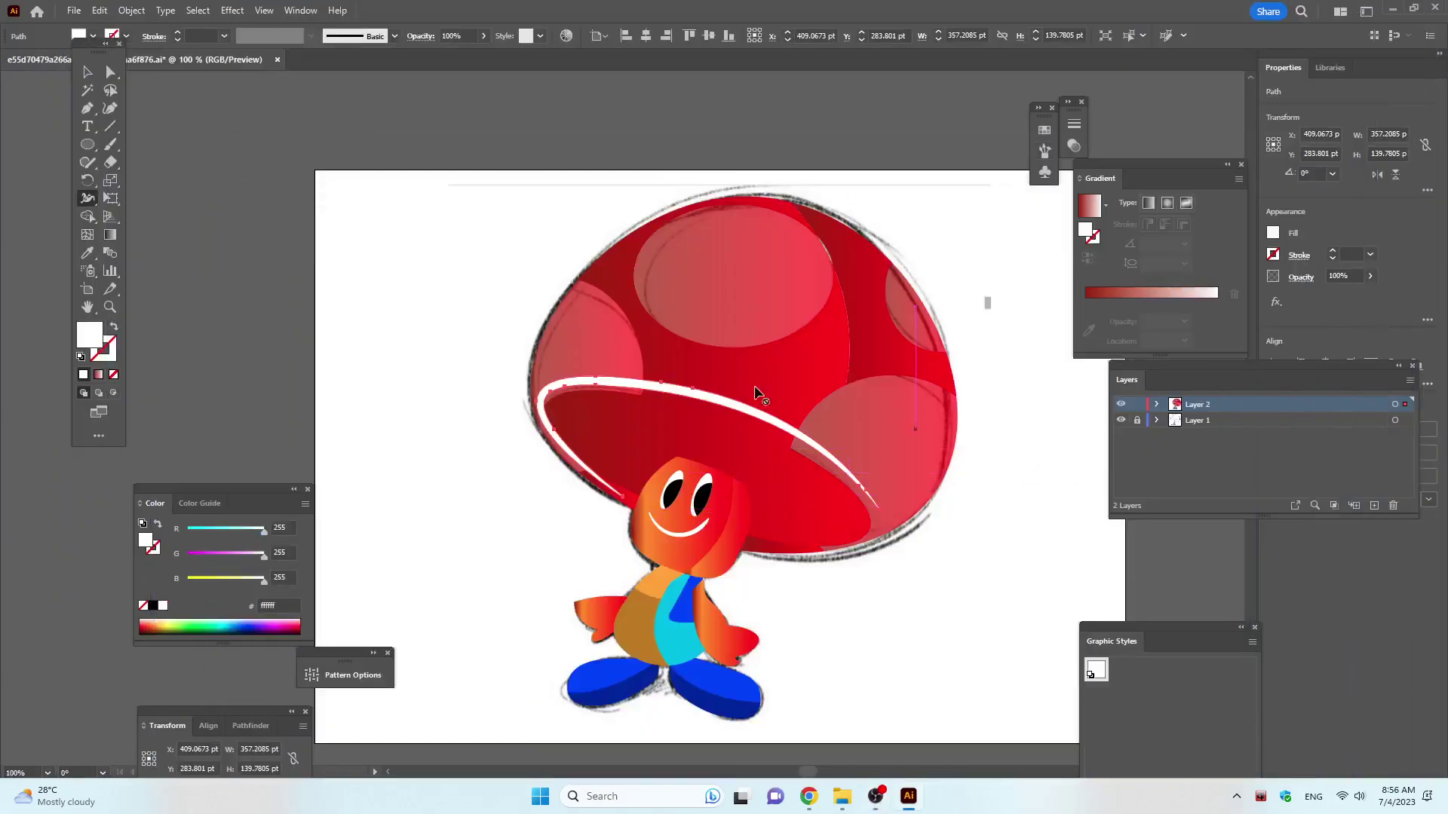
# Use Shape Builder to fill the gap right of the cap's large upper-right spot white.
pyautogui.scroll(-2, 691, 409)
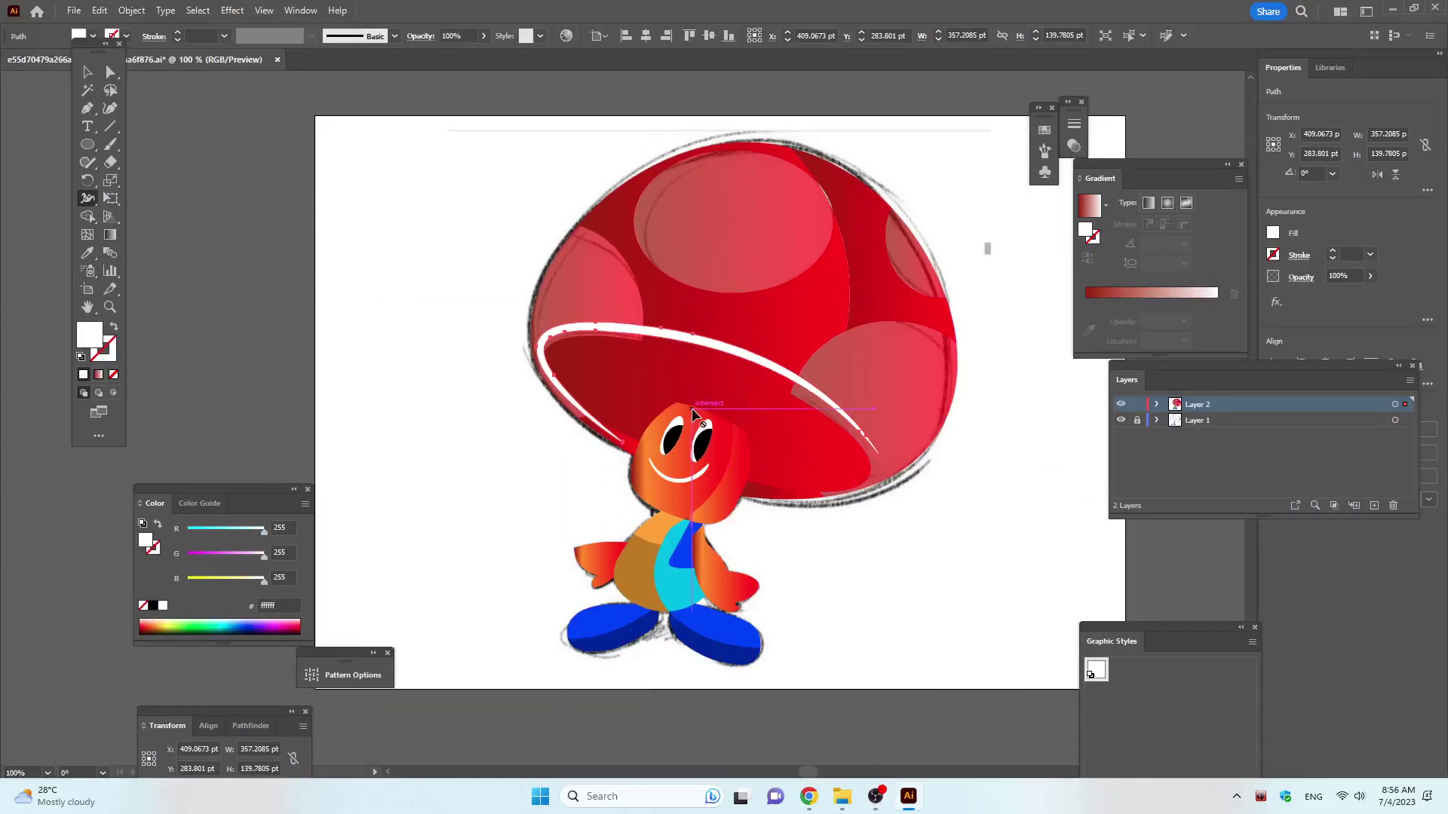
pyautogui.click(87, 73)
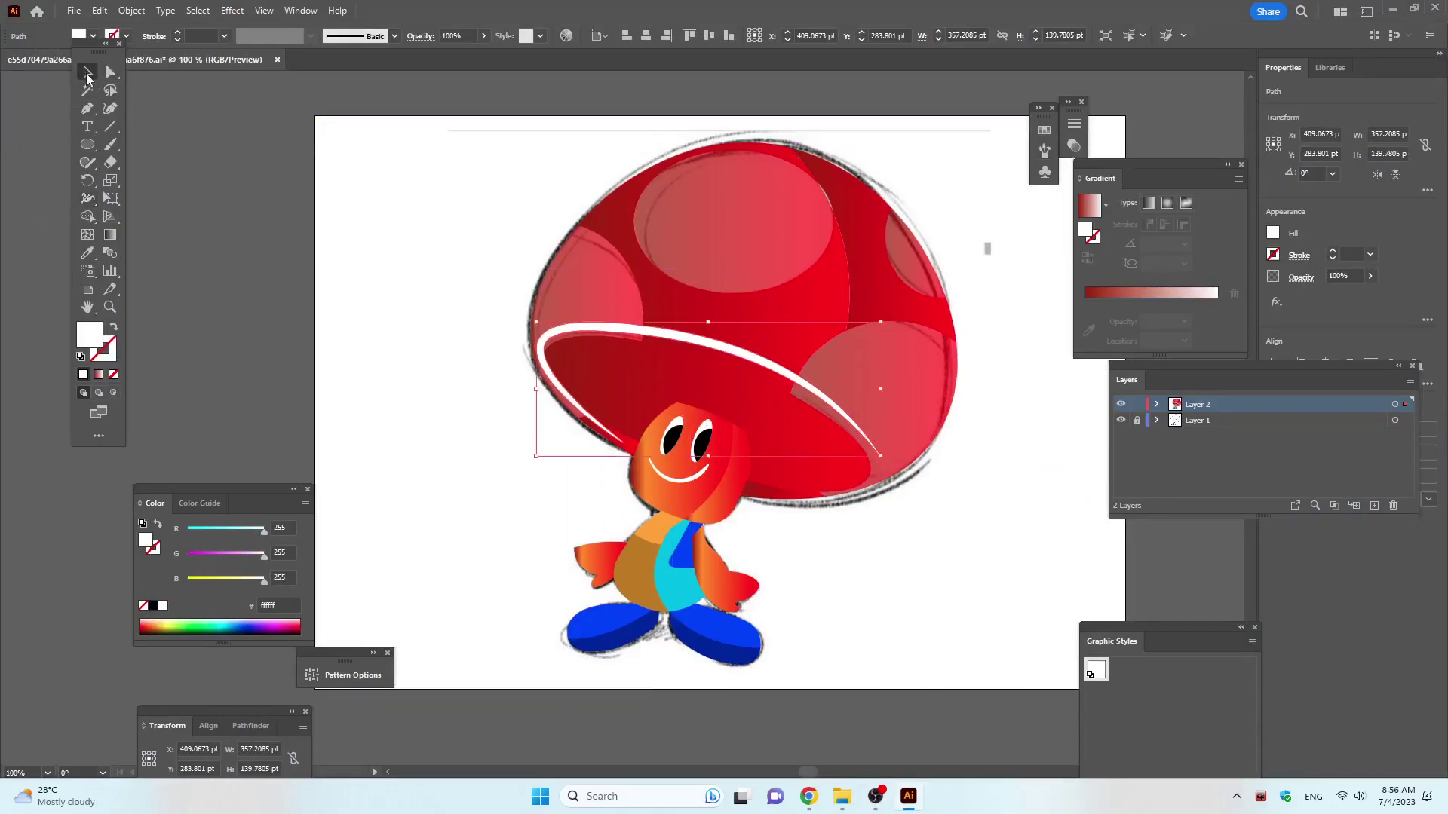
pyautogui.click(385, 191)
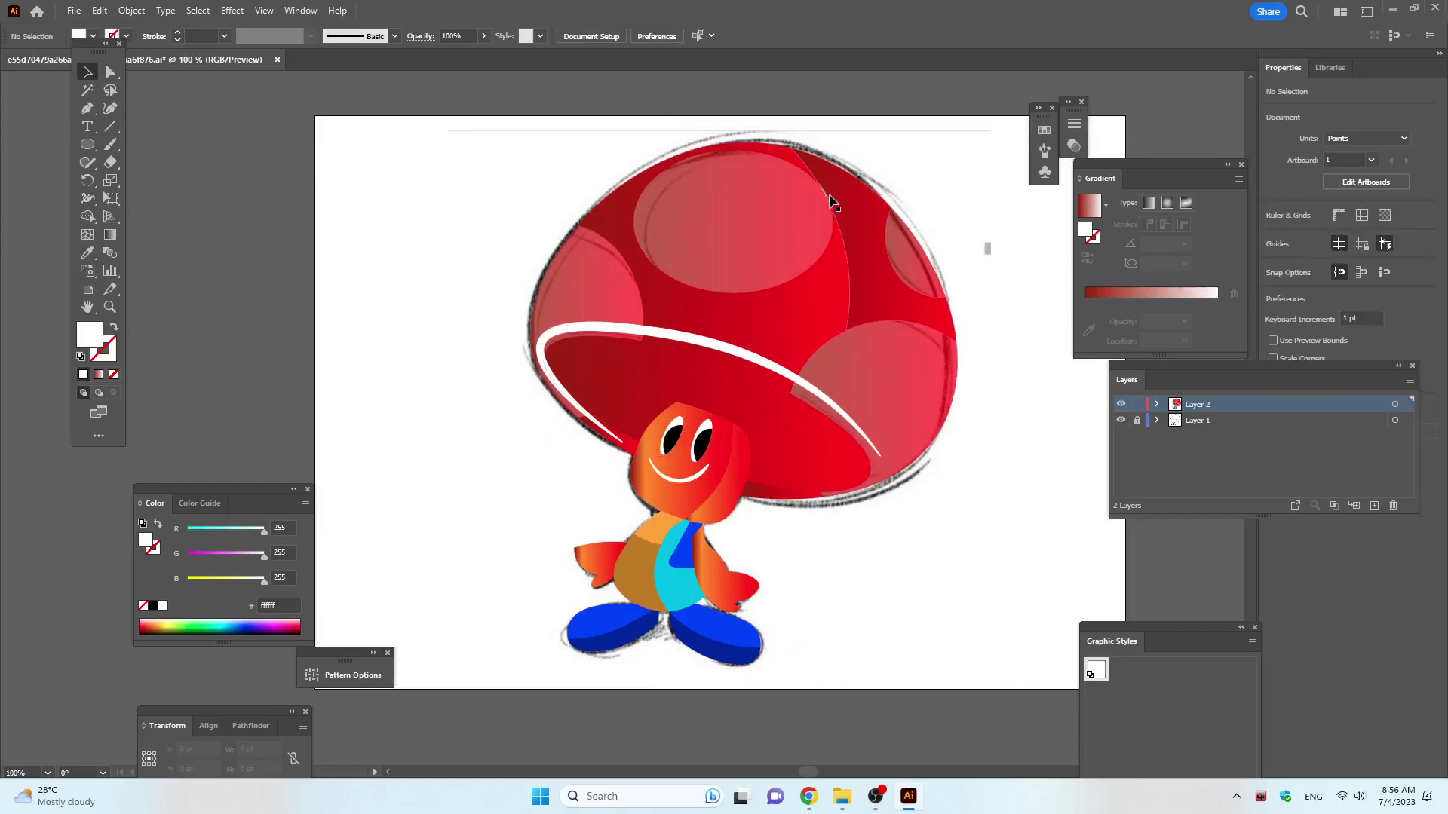
pyautogui.scroll(4, 832, 202)
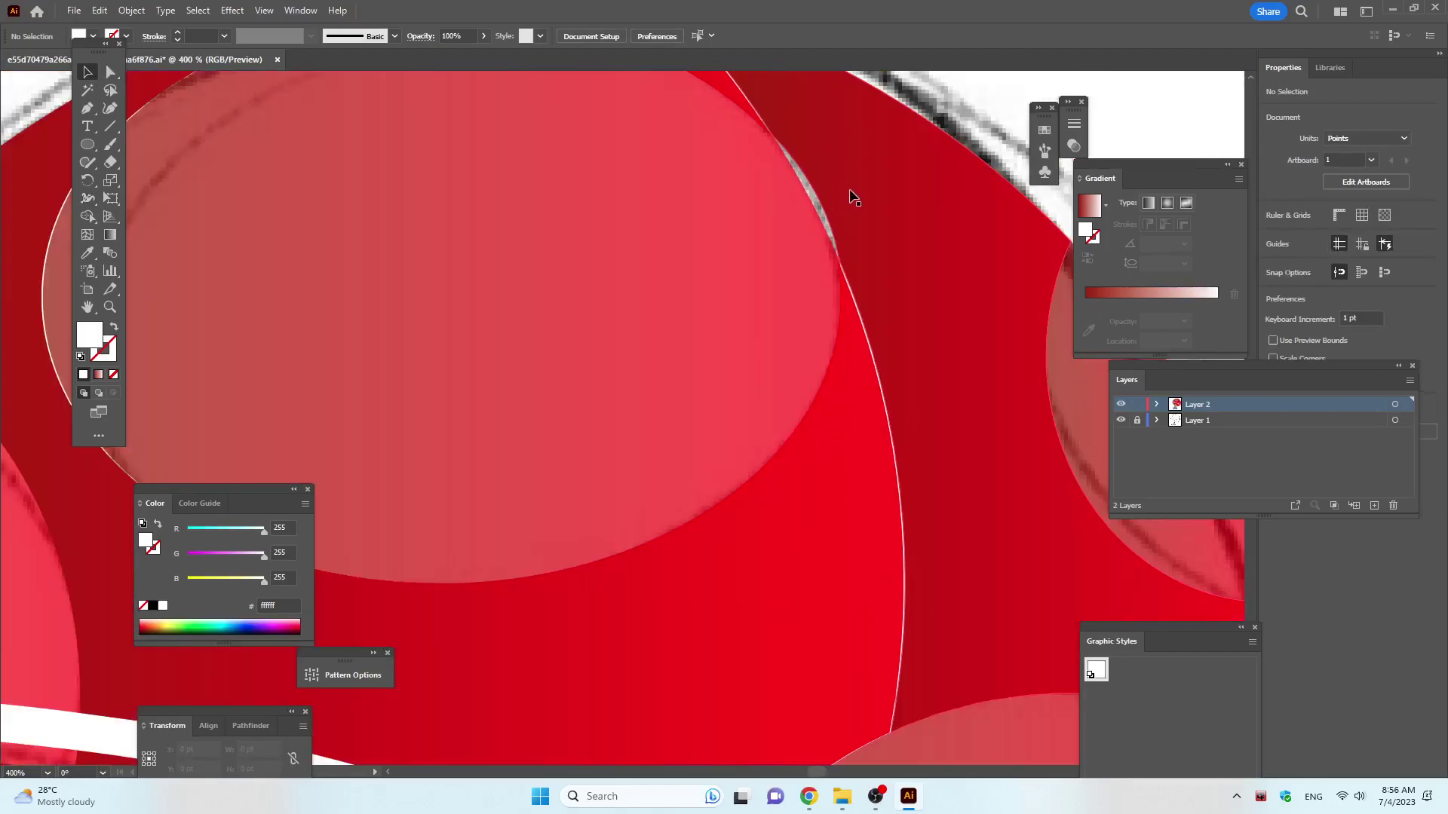
pyautogui.hotkey('ctrl', 'a')
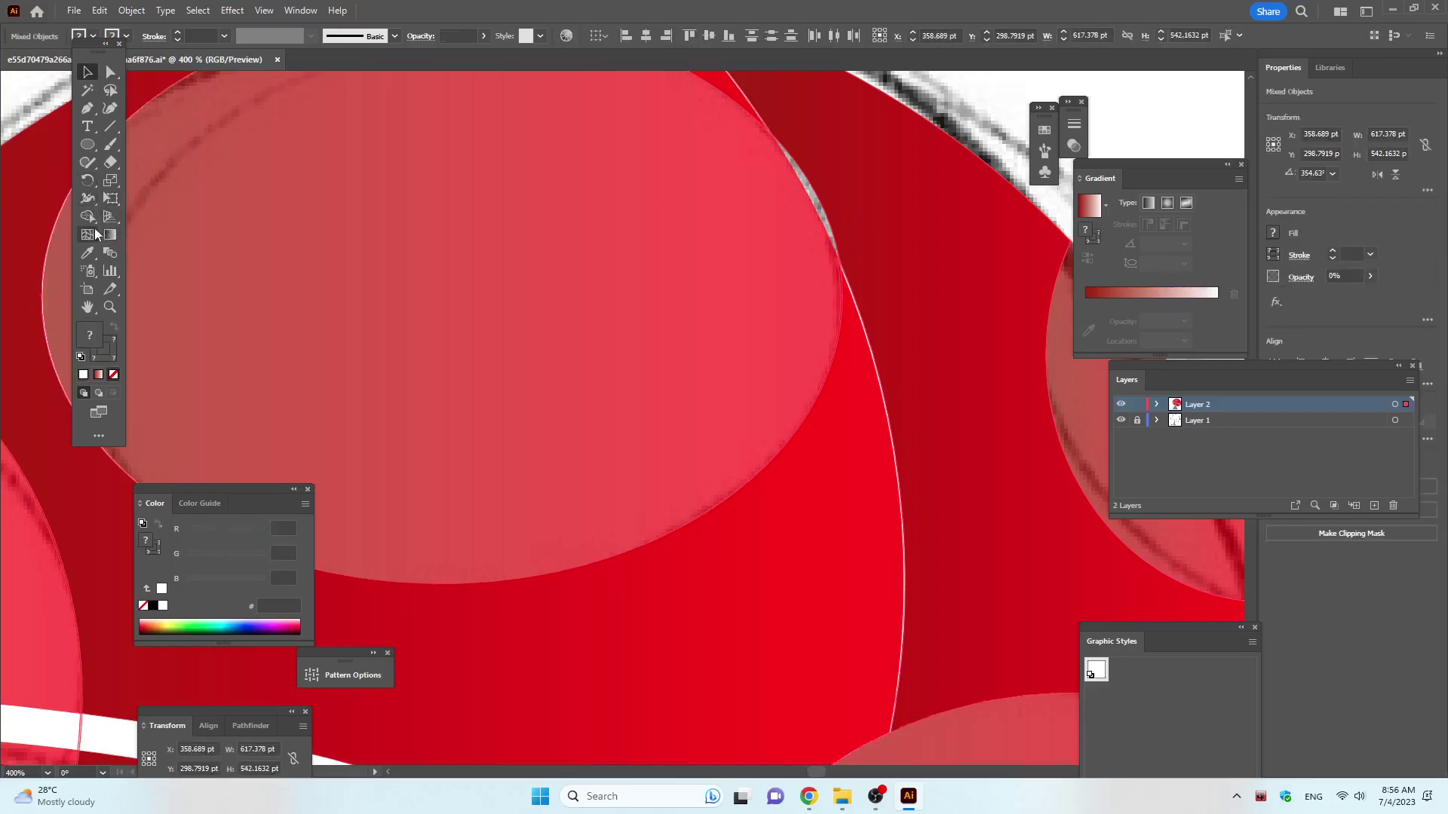
pyautogui.click(88, 217)
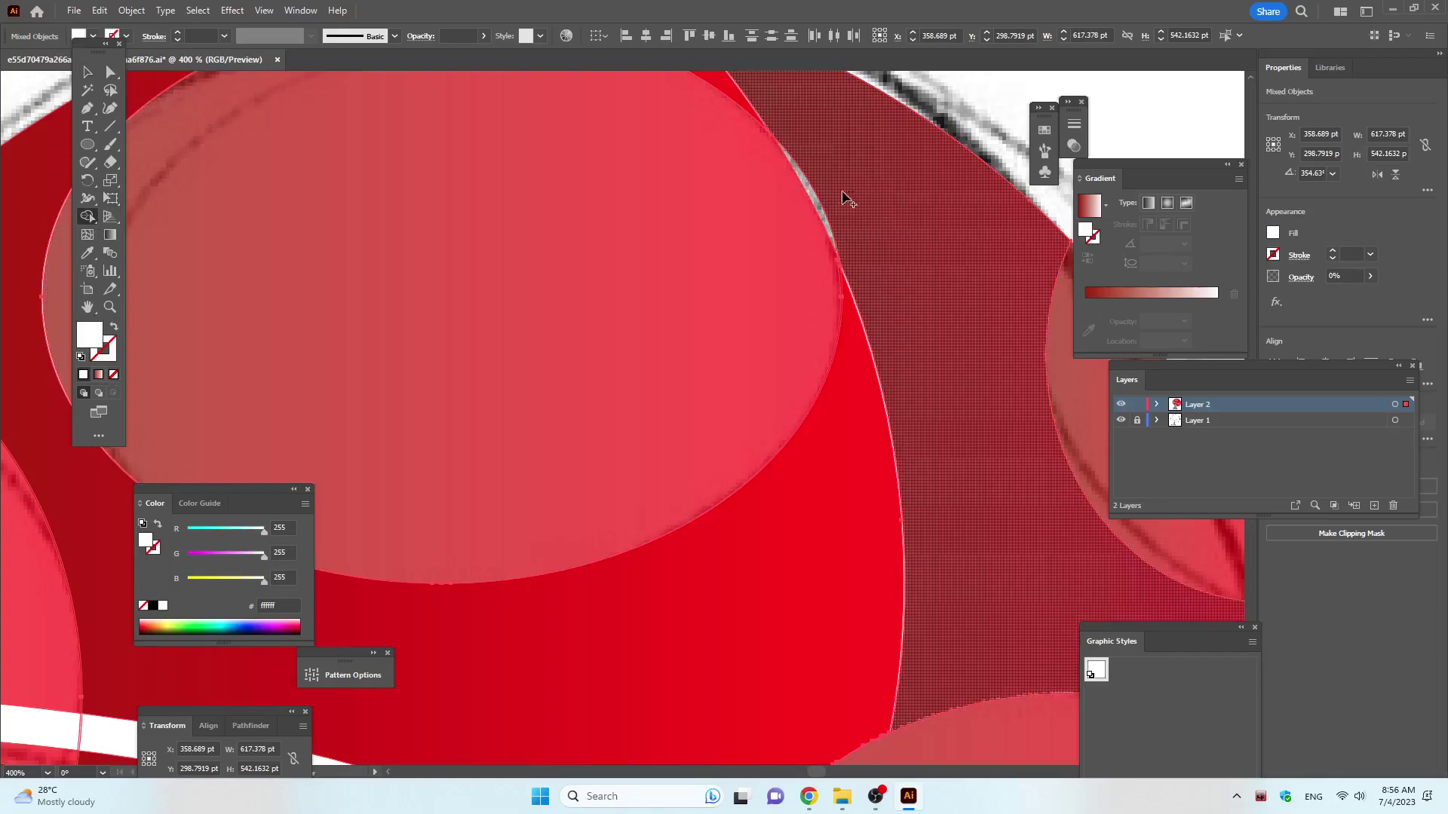
pyautogui.click(829, 219)
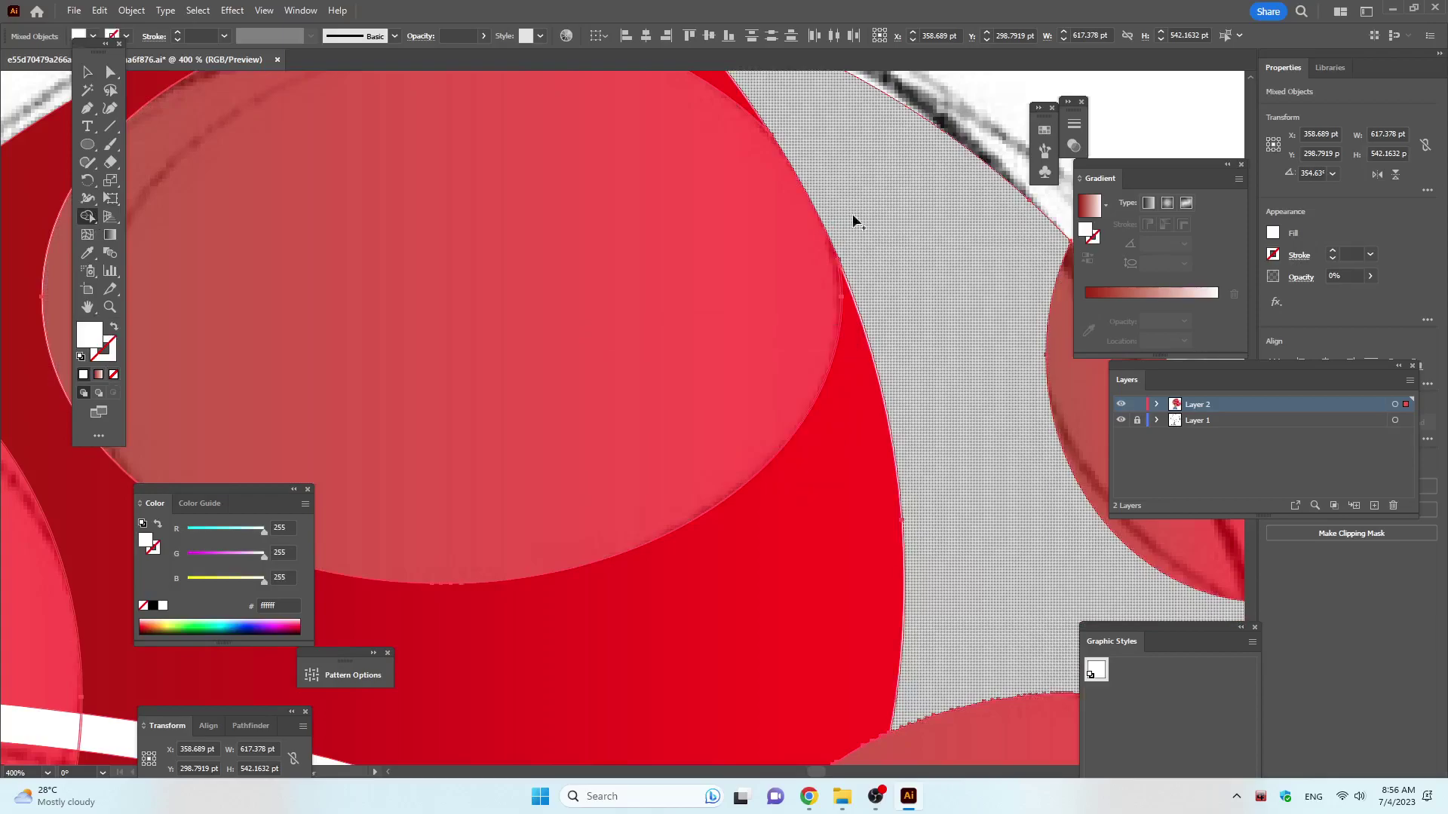
pyautogui.scroll(-5, 884, 223)
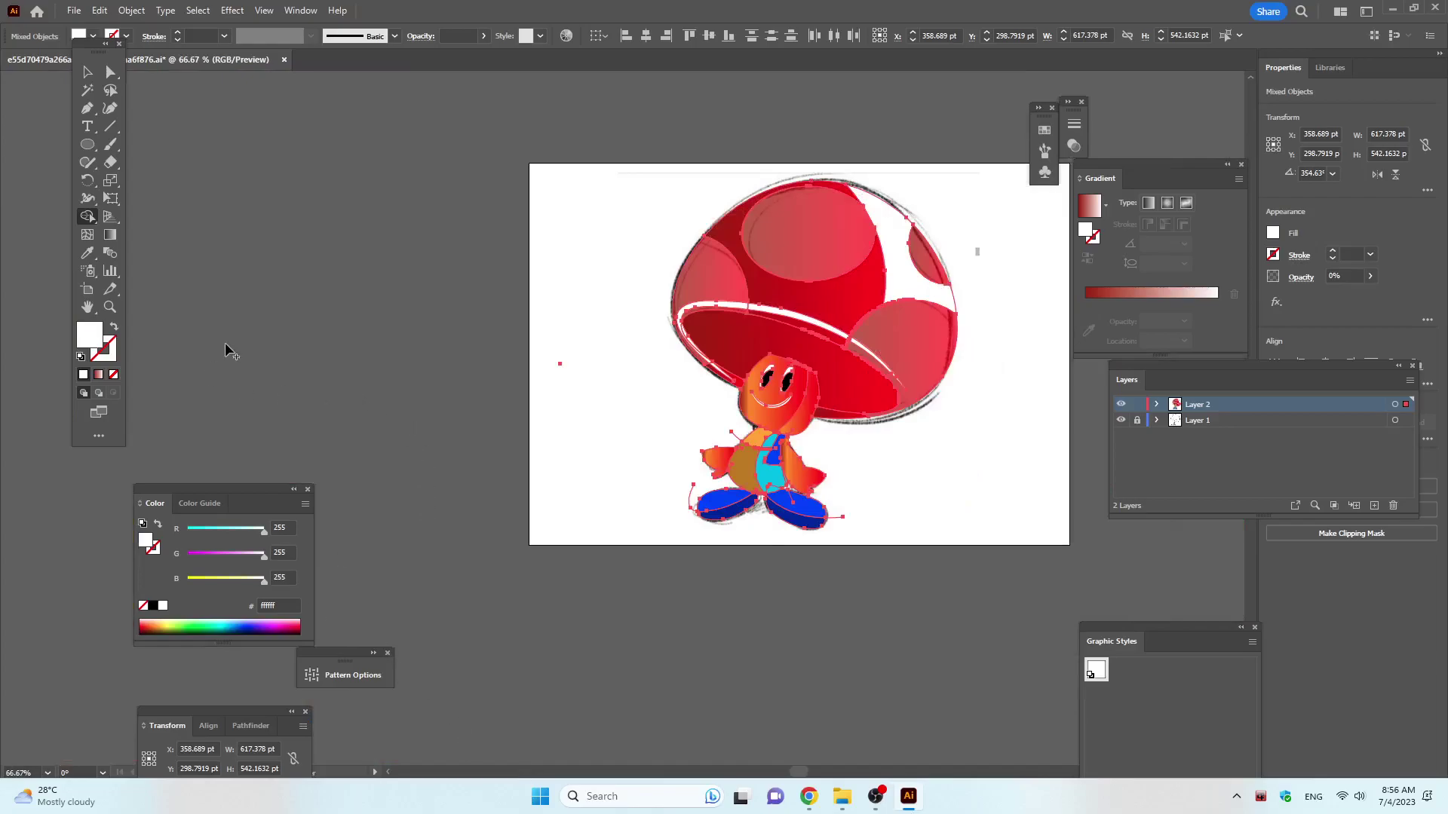
# Recolour the new white cap segment beside the large spot to deep red #a20d00.
pyautogui.click(88, 75)
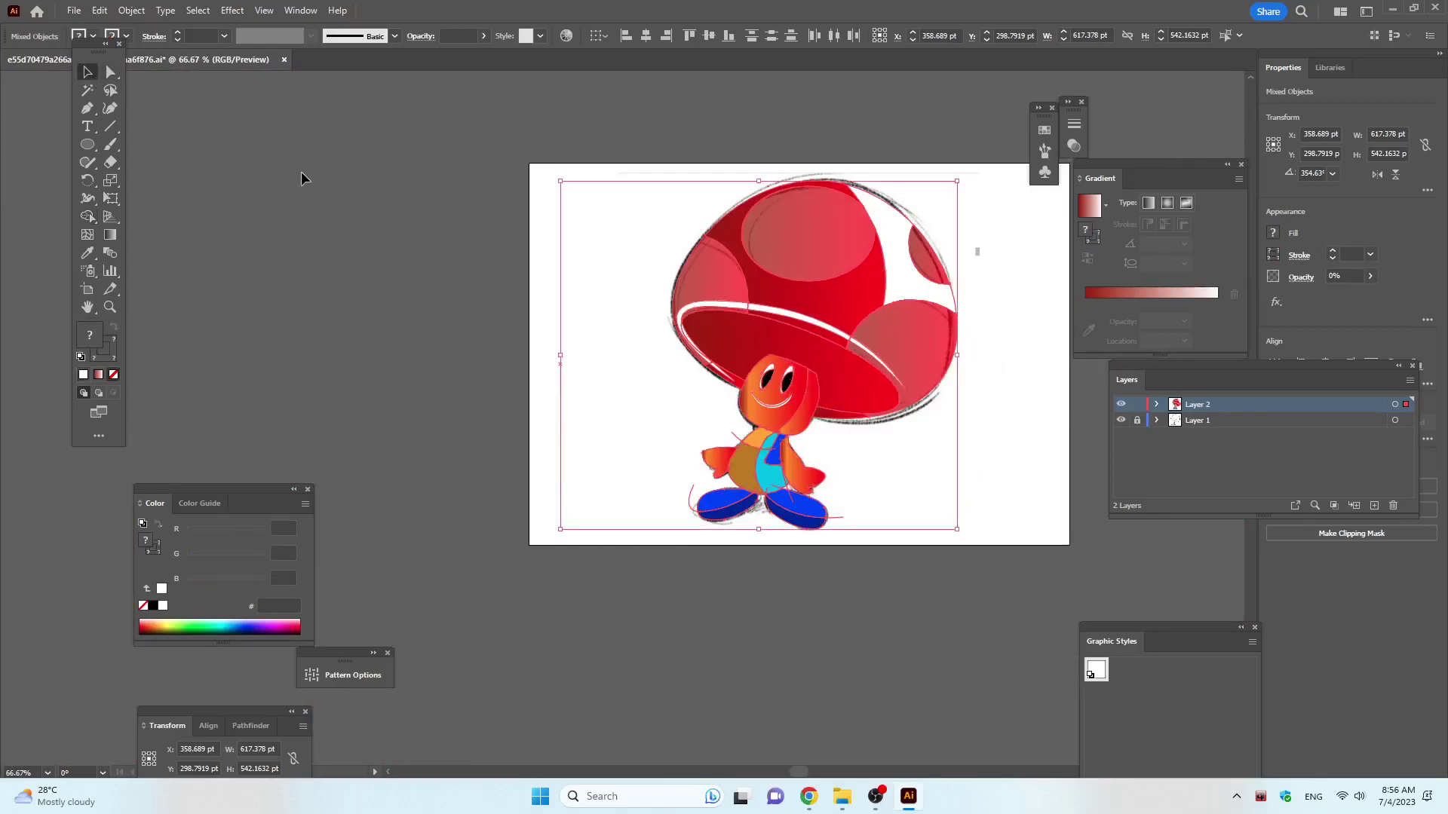
pyautogui.click(808, 163)
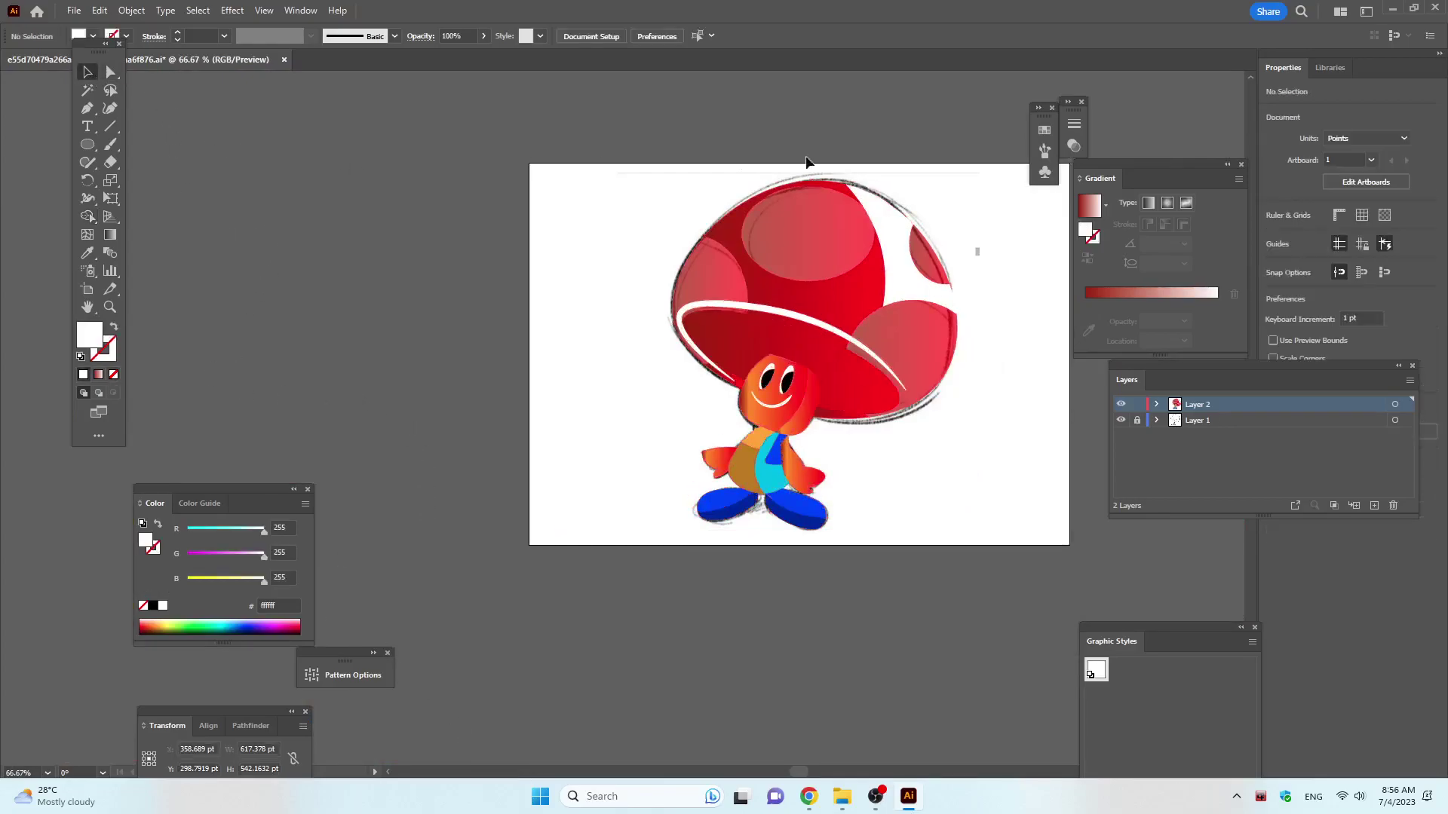
pyautogui.click(903, 224)
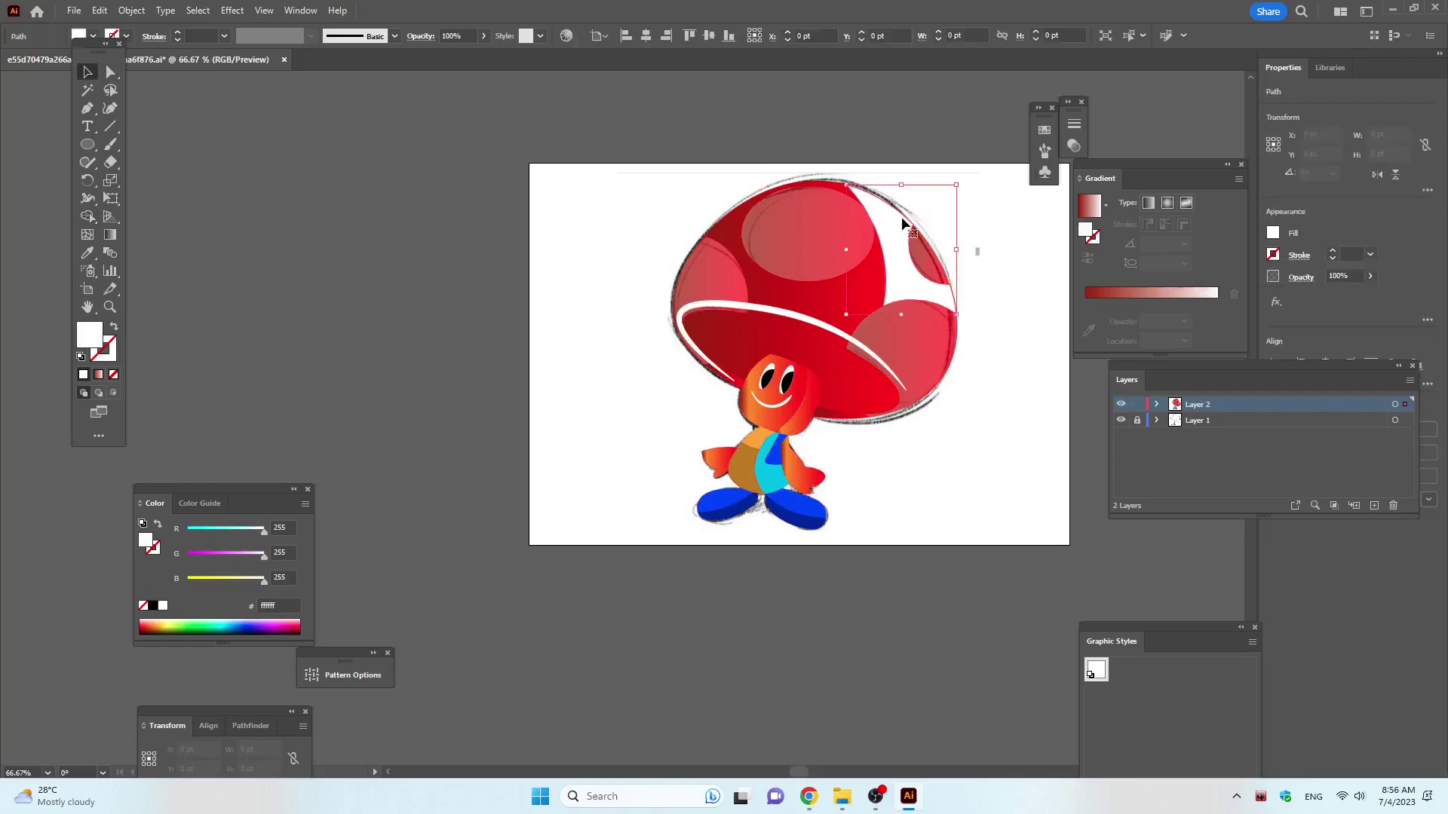
pyautogui.click(155, 625)
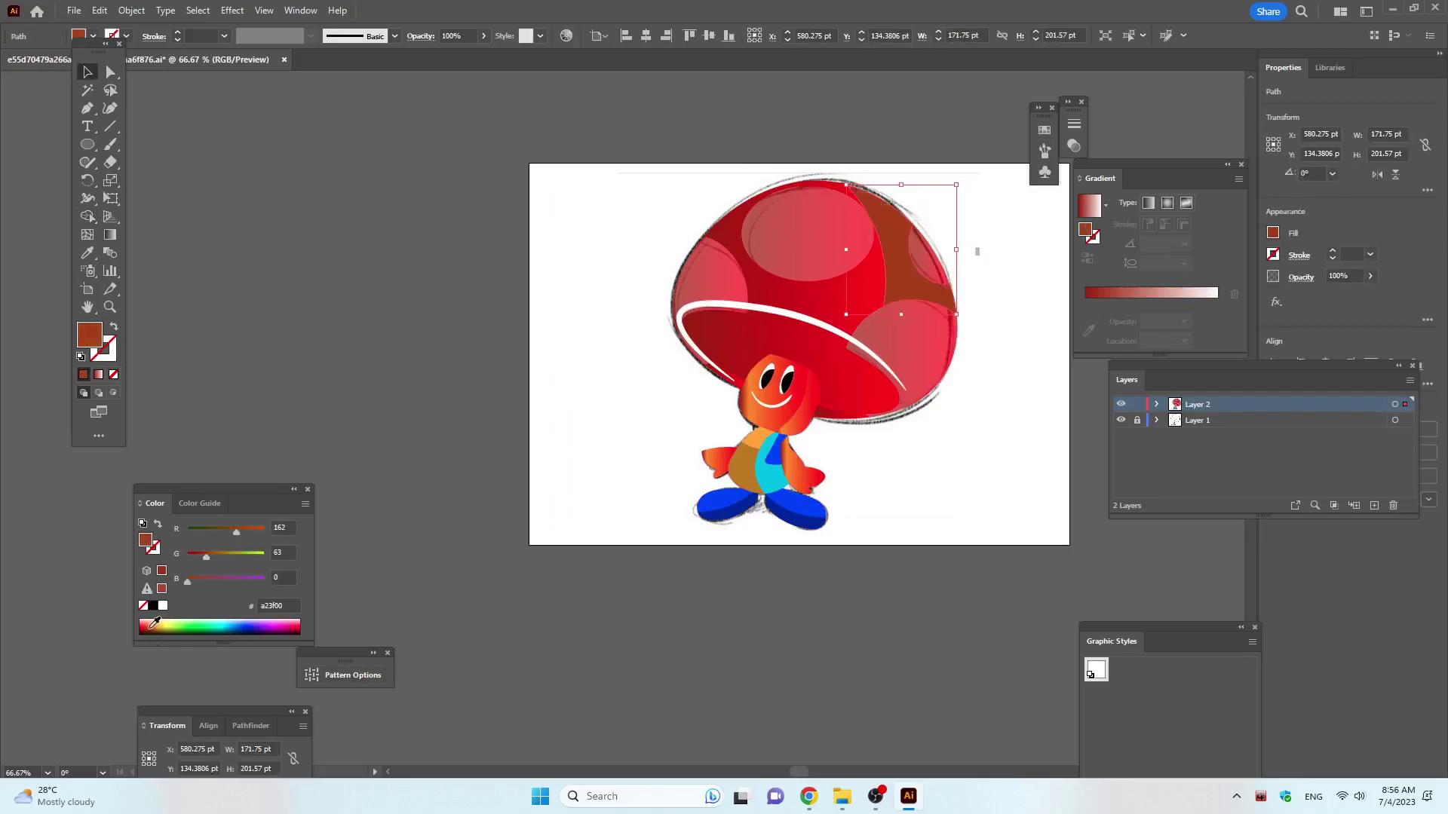
pyautogui.click(151, 624)
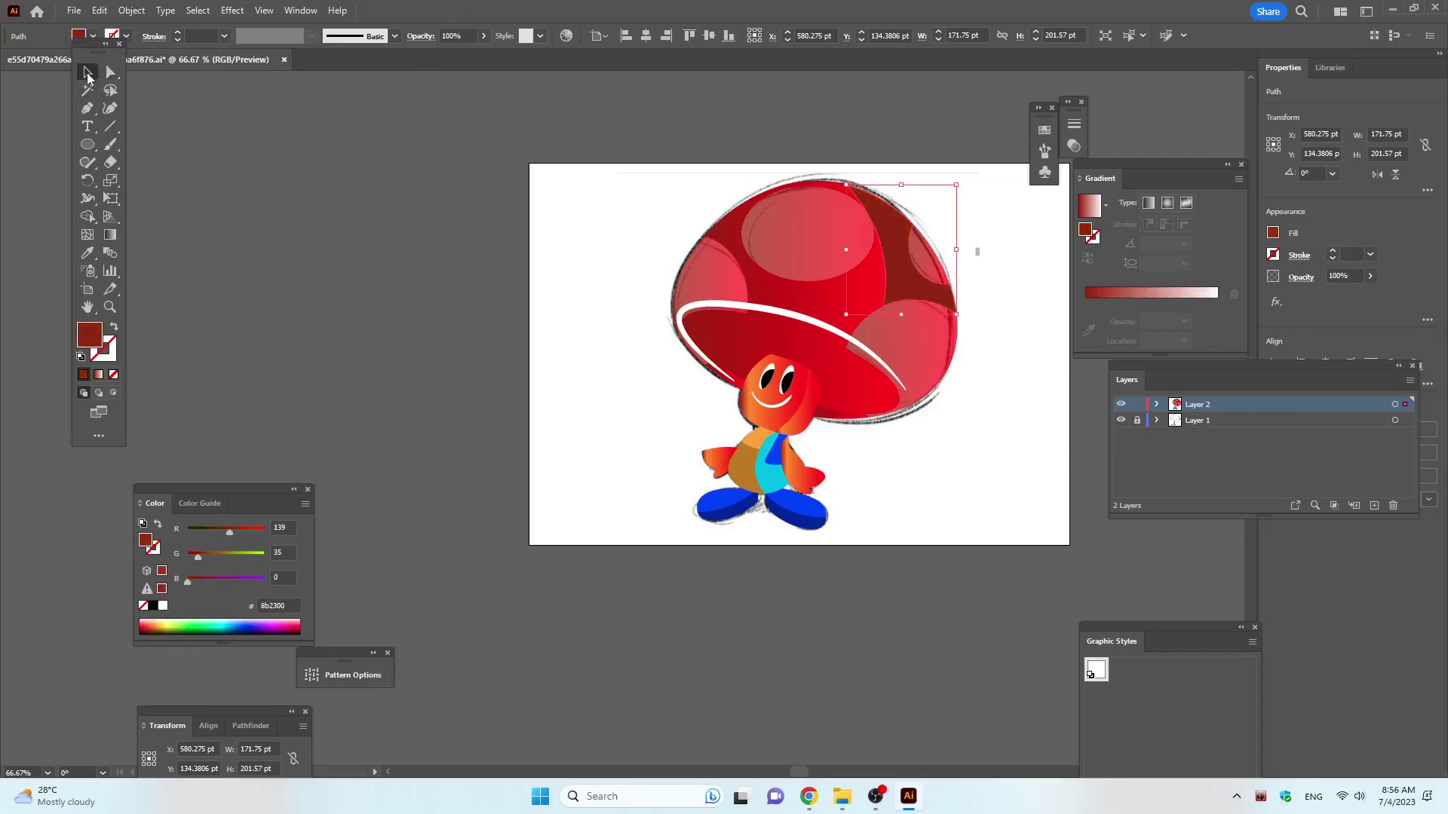
pyautogui.click(509, 220)
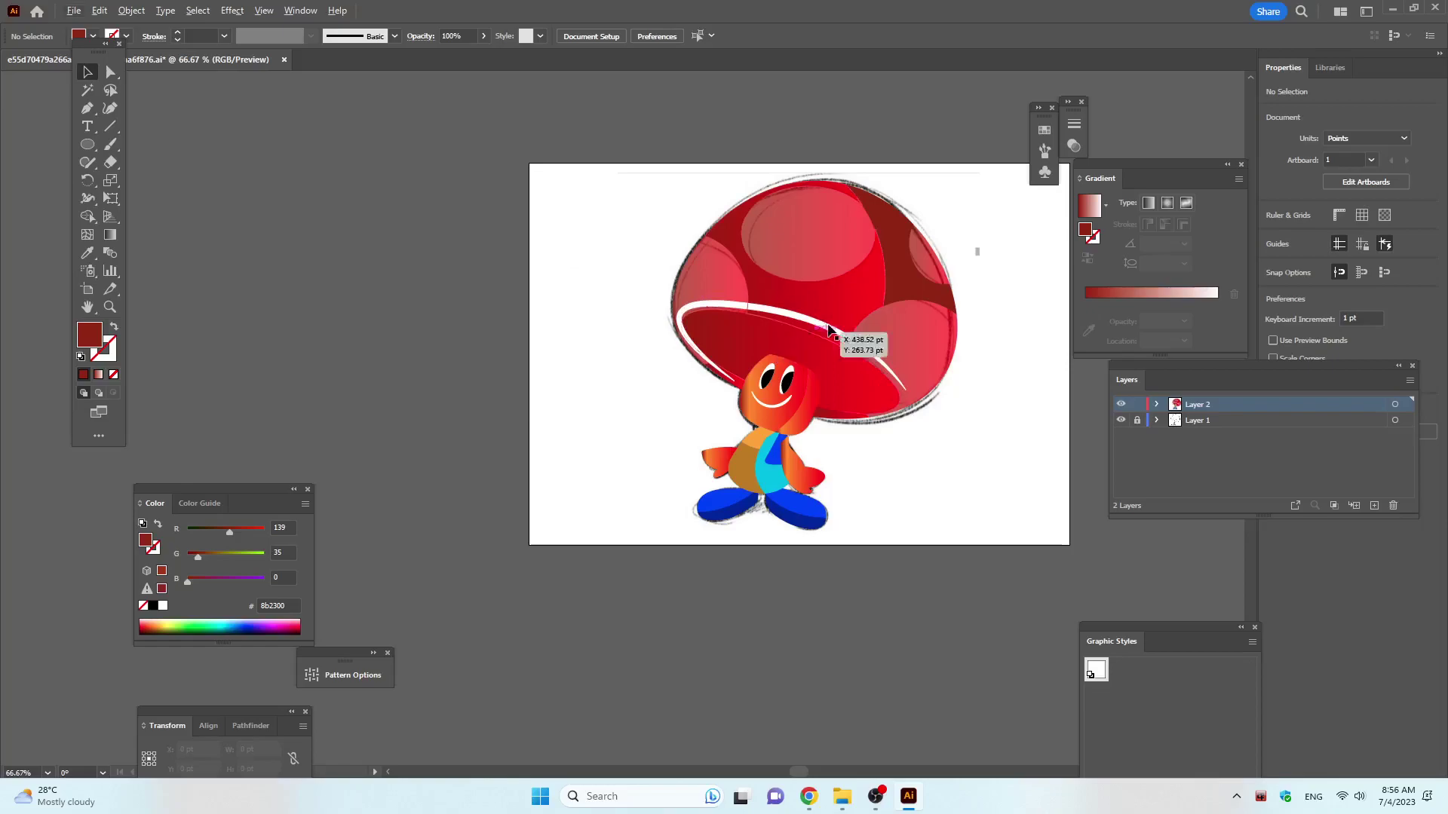
pyautogui.click(893, 260)
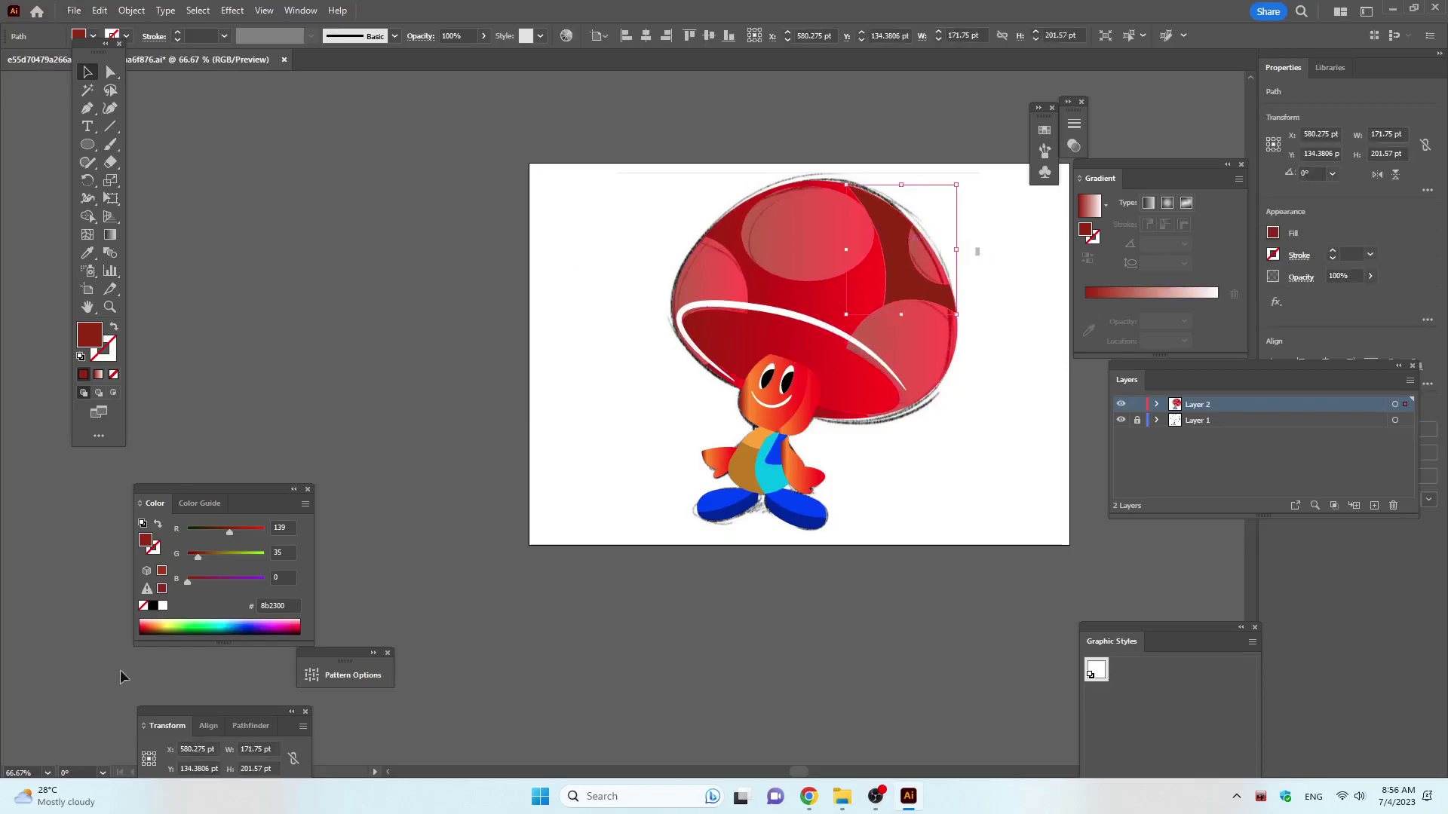
pyautogui.click(143, 627)
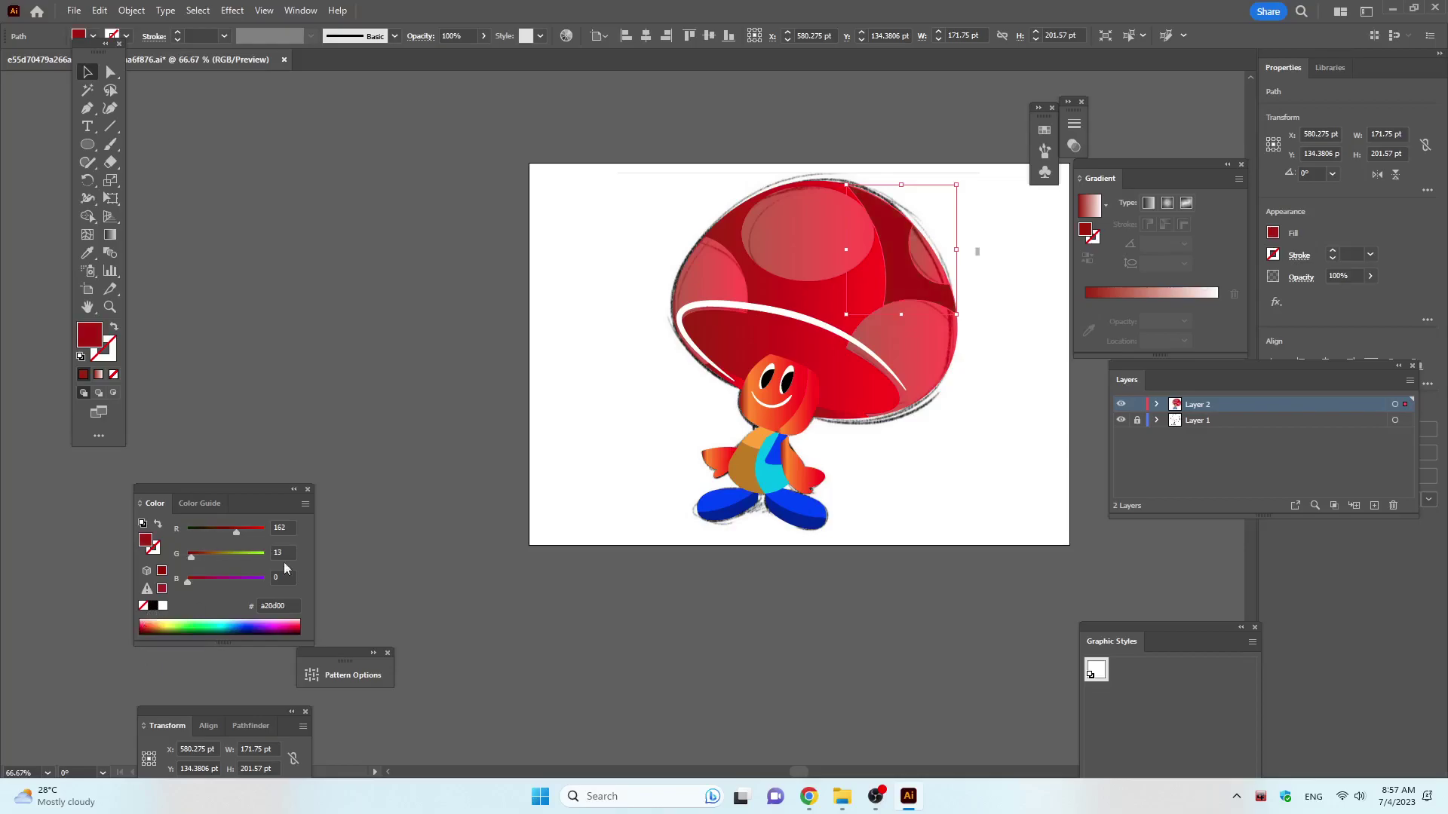
pyautogui.click(328, 240)
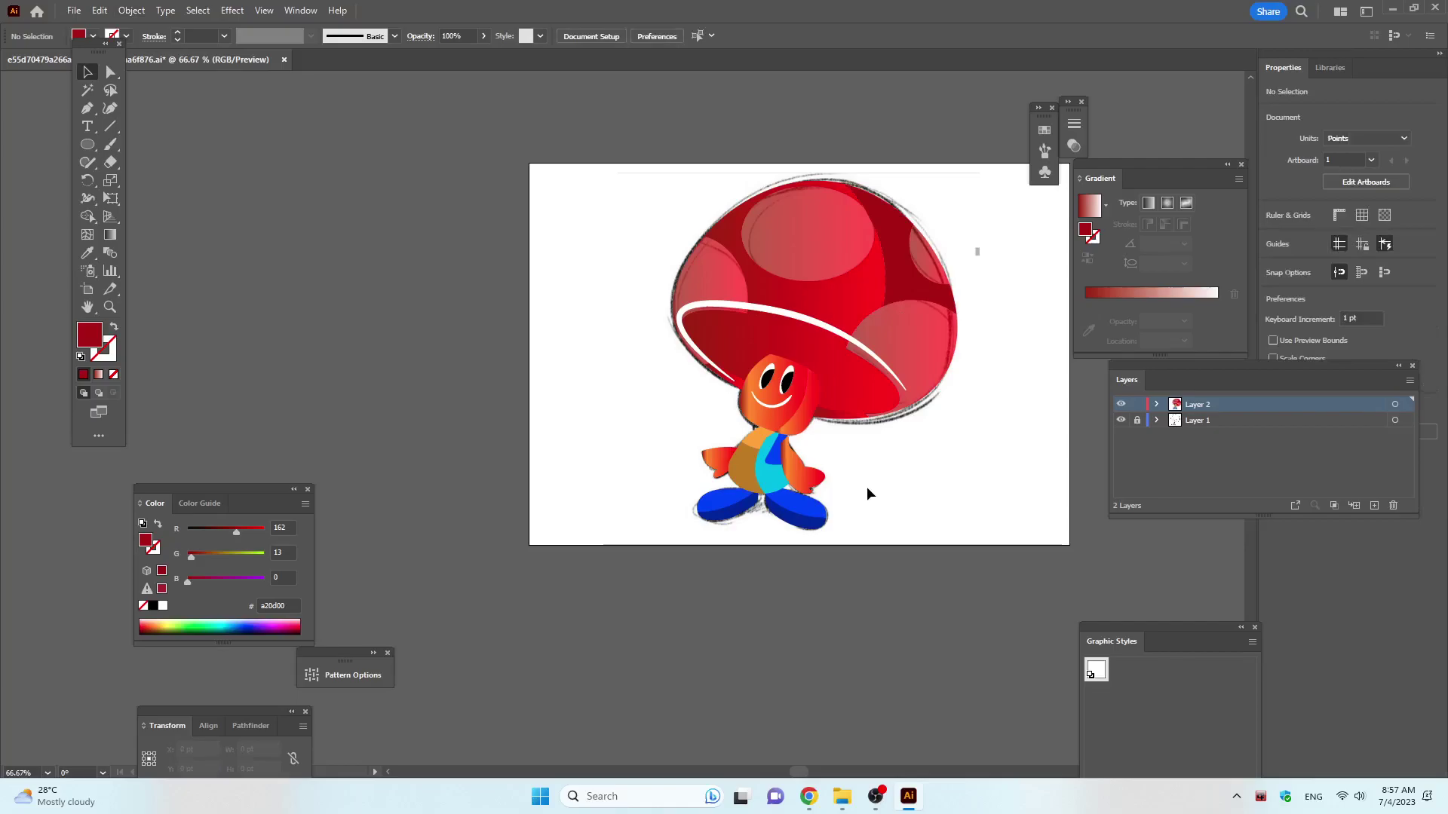
pyautogui.scroll(1, 867, 483)
# Draw a curve along the cap's right edge with a white stroke tapered by width.
pyautogui.scroll(3, 879, 475)
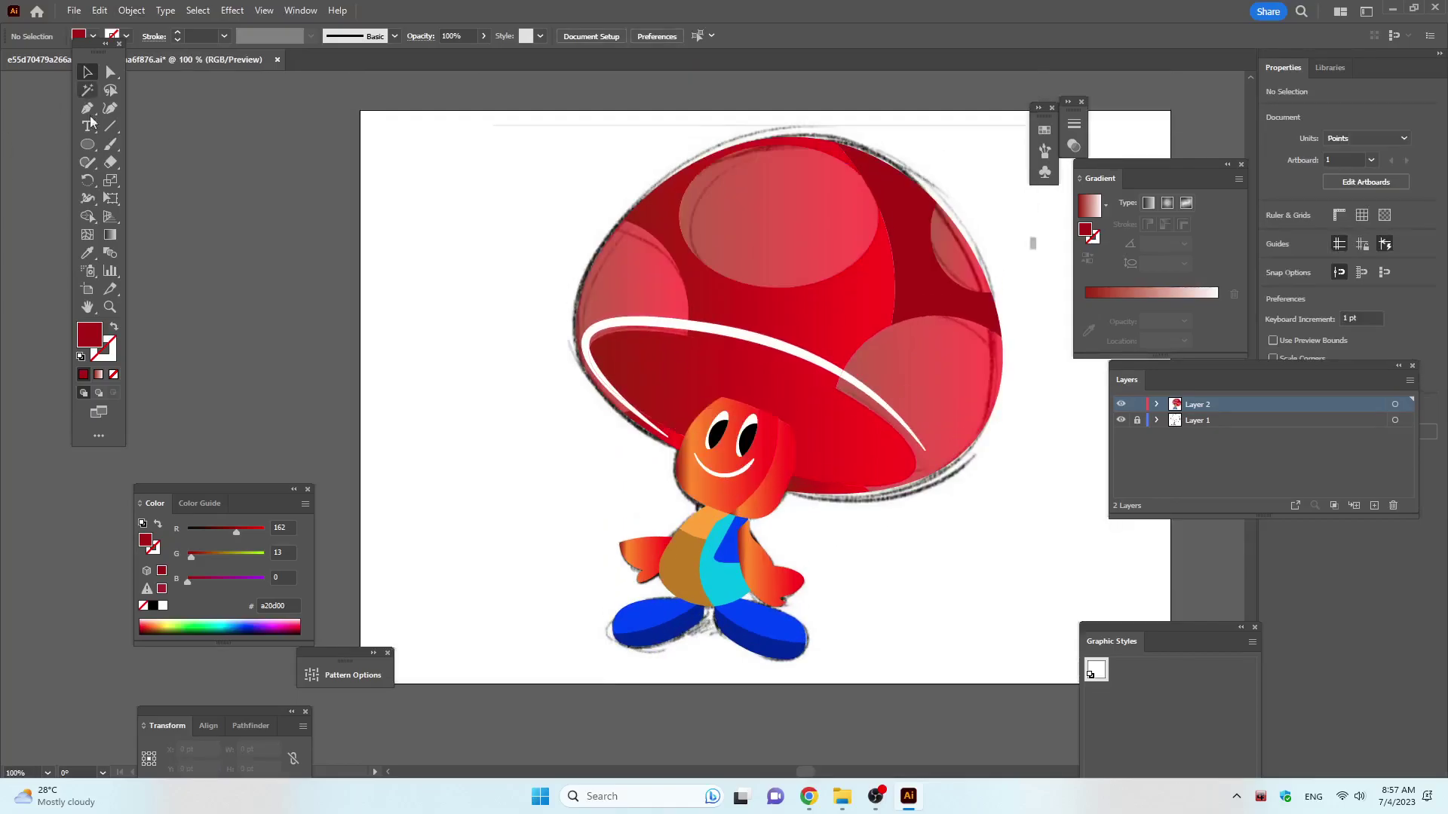
pyautogui.click(116, 113)
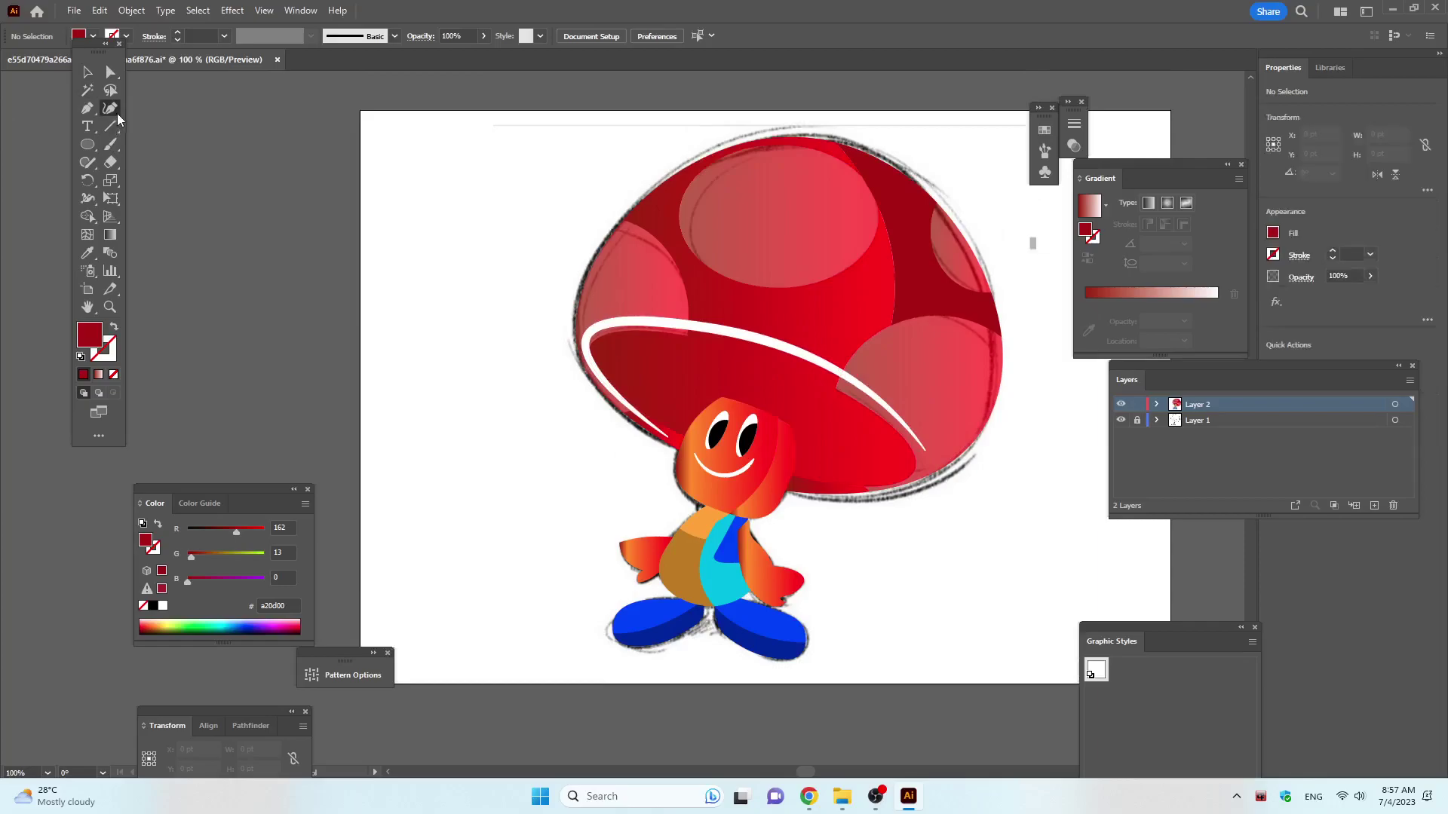
pyautogui.click(876, 174)
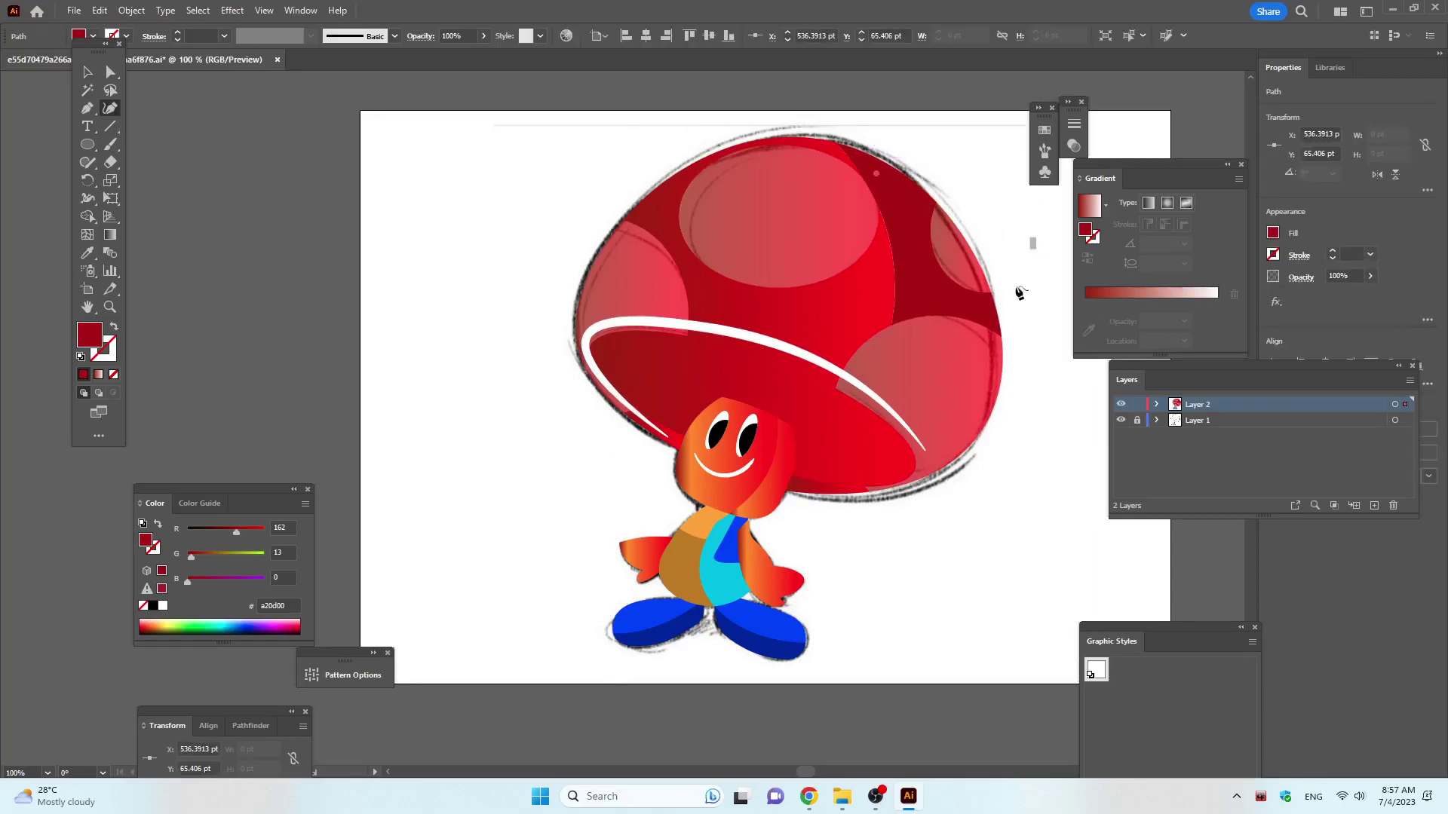
pyautogui.click(952, 294)
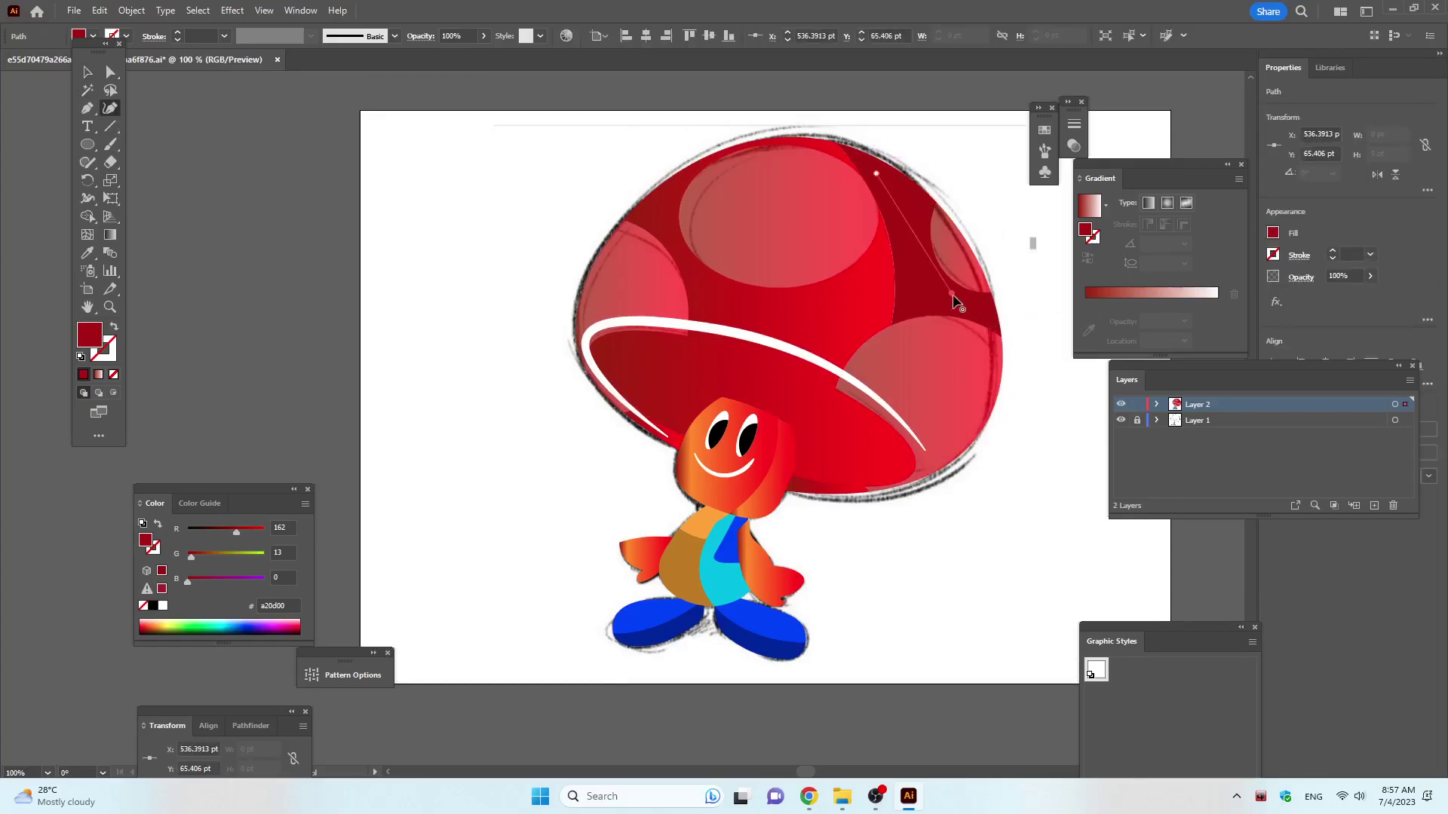
pyautogui.click(943, 437)
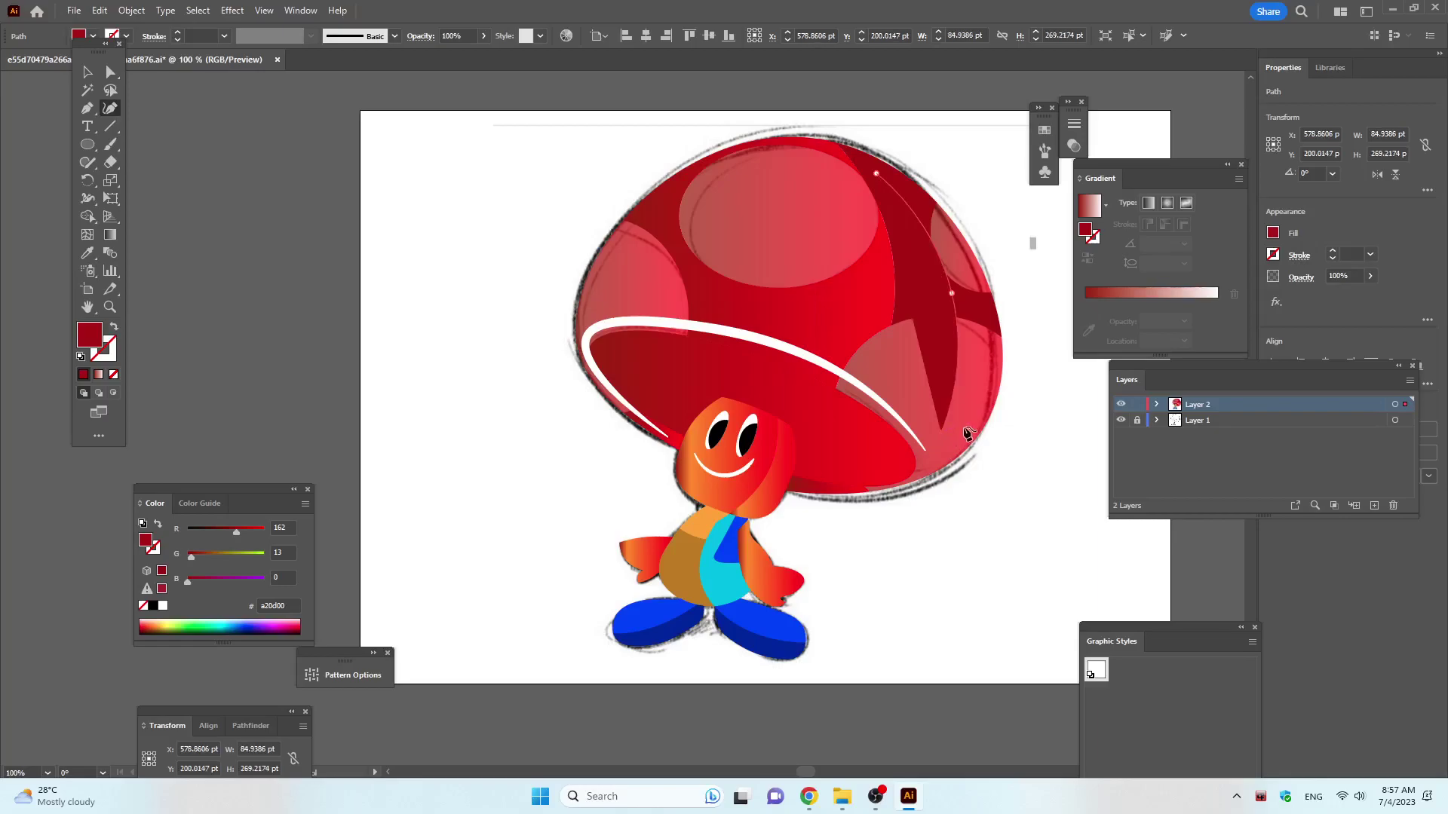
pyautogui.moveTo(940, 431); pyautogui.dragTo(960, 427)
pyautogui.hotkey('ctrl', 'z')
pyautogui.click(163, 605)
pyautogui.hotkey('shift', 'x')
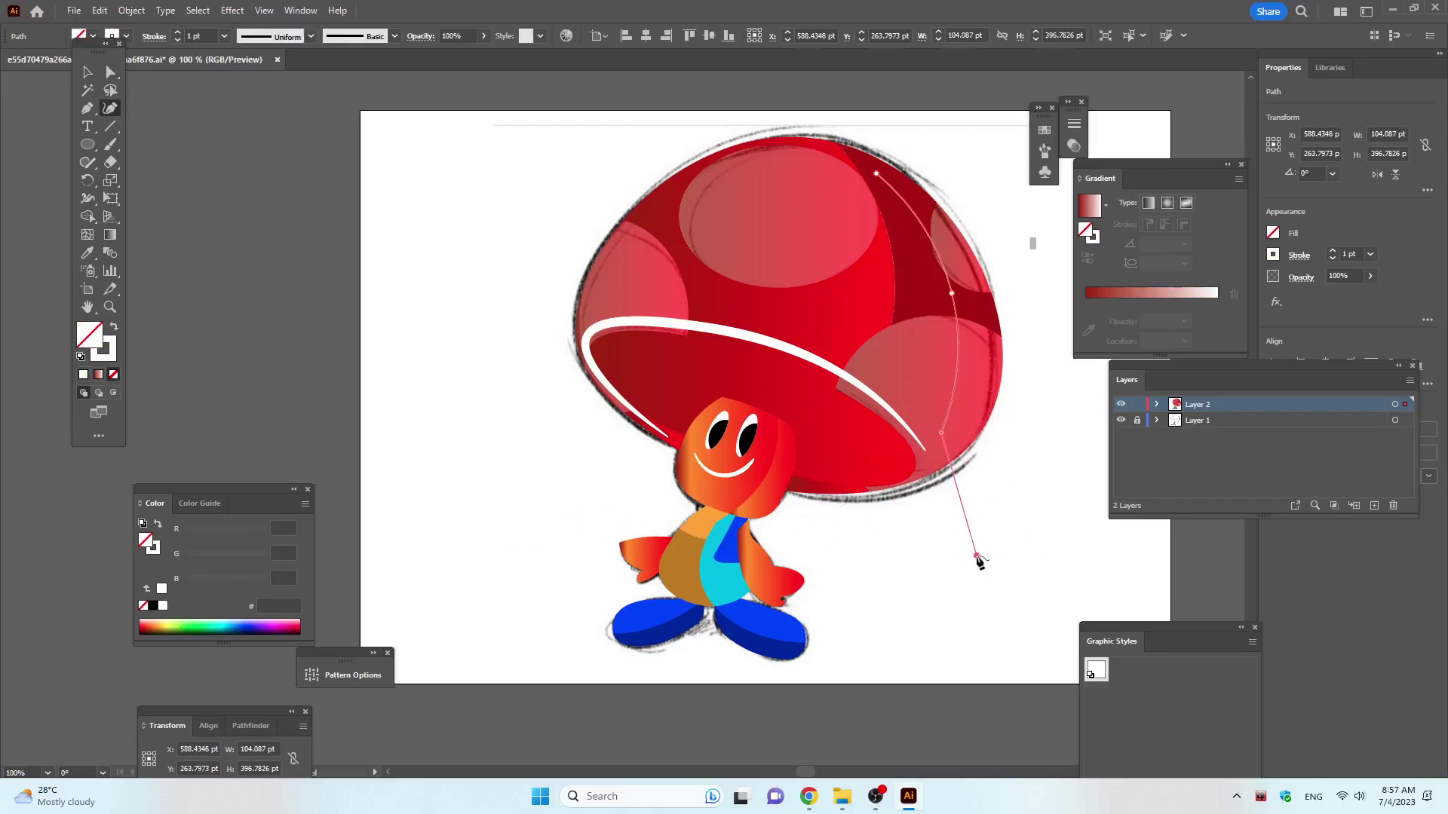
pyautogui.click(88, 198)
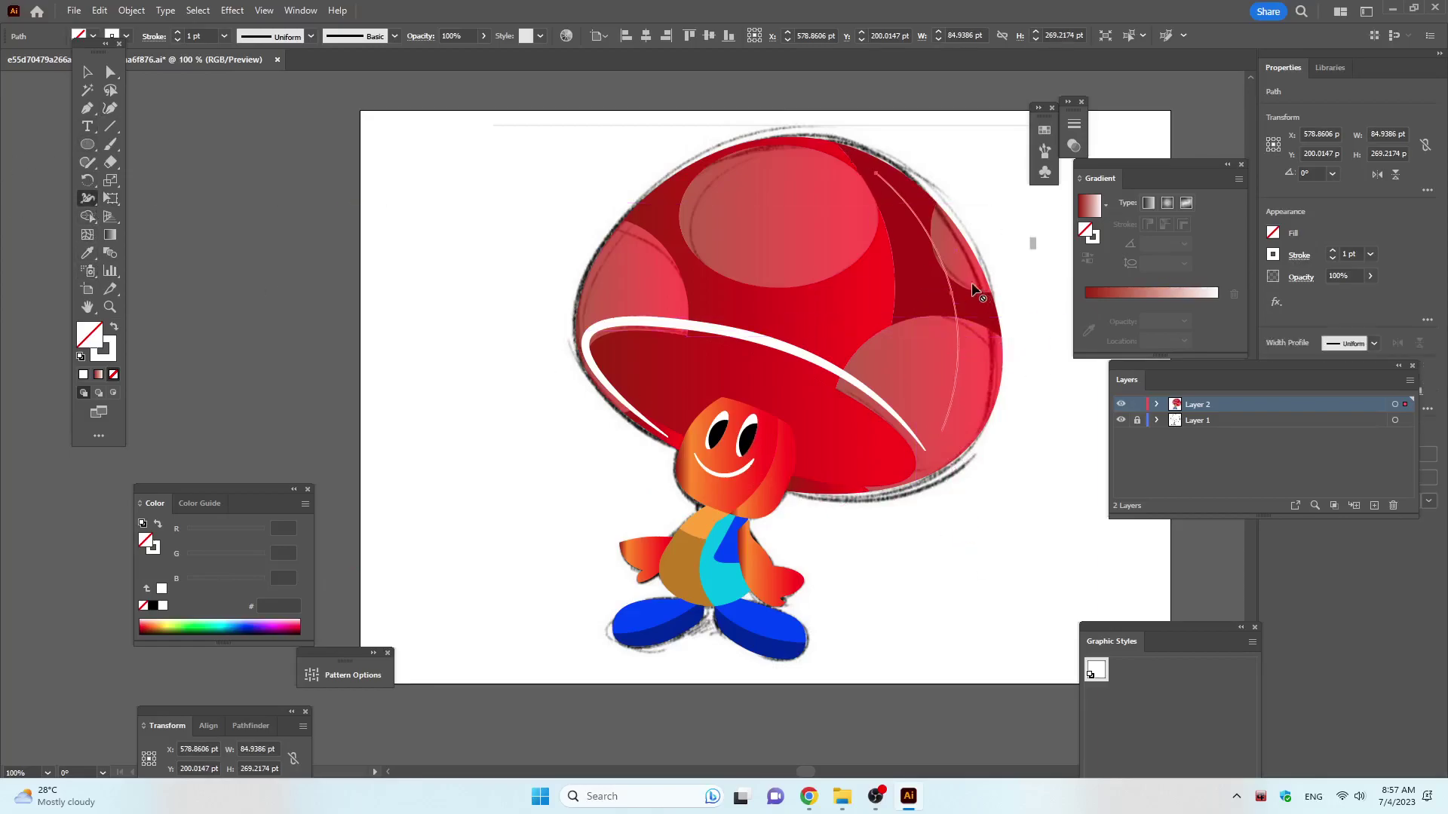
pyautogui.moveTo(951, 280); pyautogui.dragTo(948, 300)
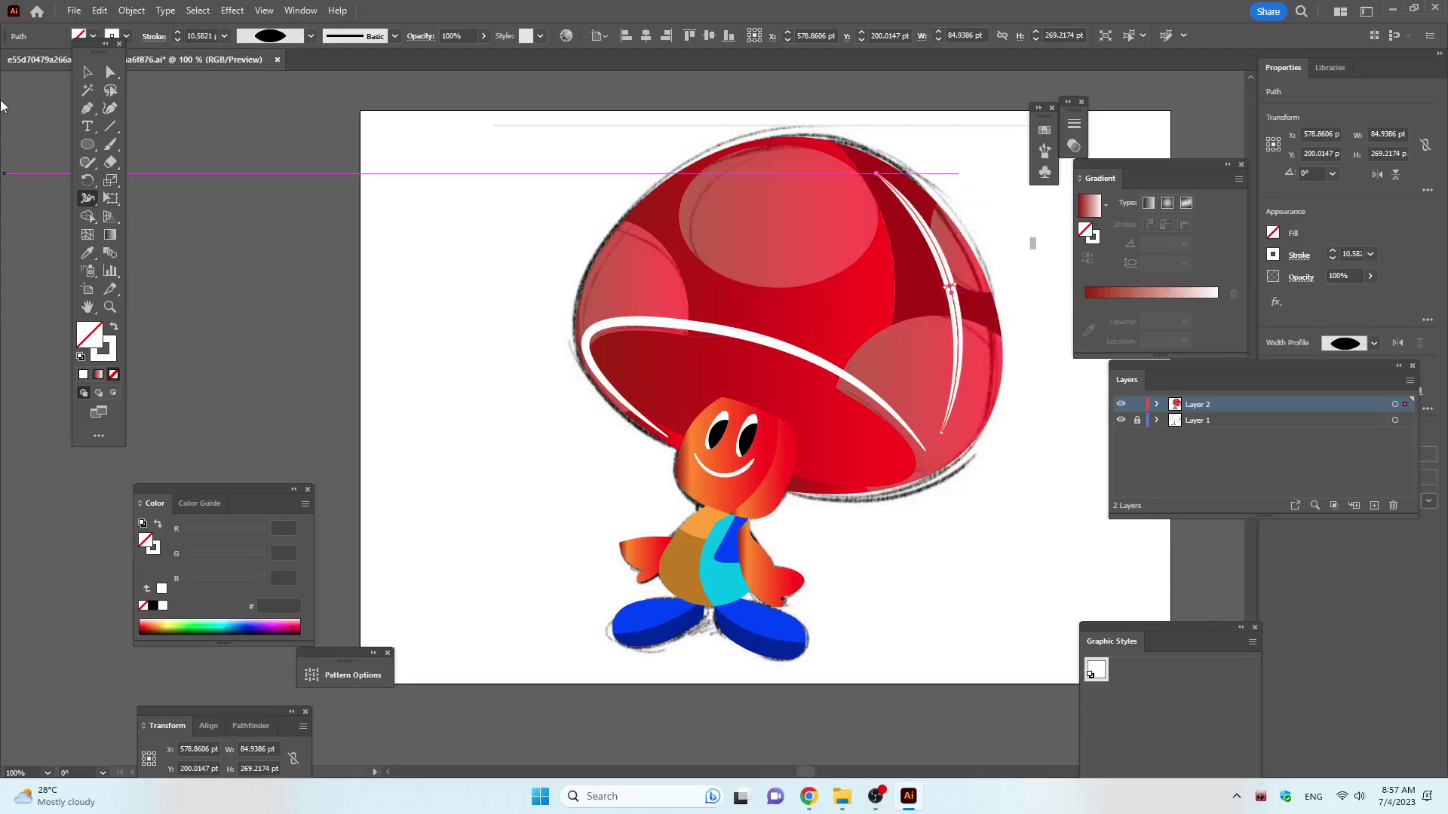
# Expand the tapered streak's appearance and set its opacity to 40%.
pyautogui.click(88, 71)
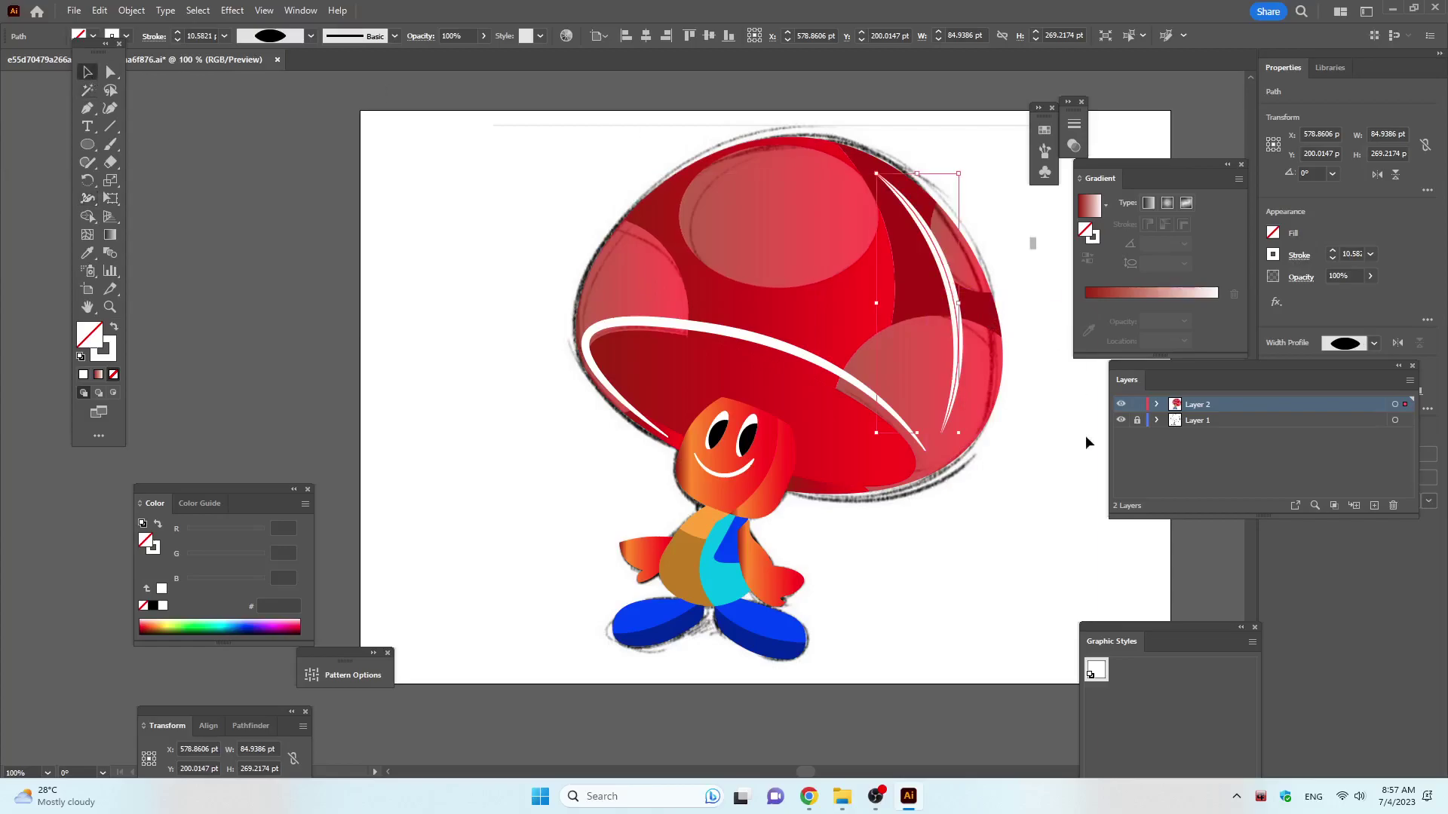
pyautogui.rightClick(962, 353)
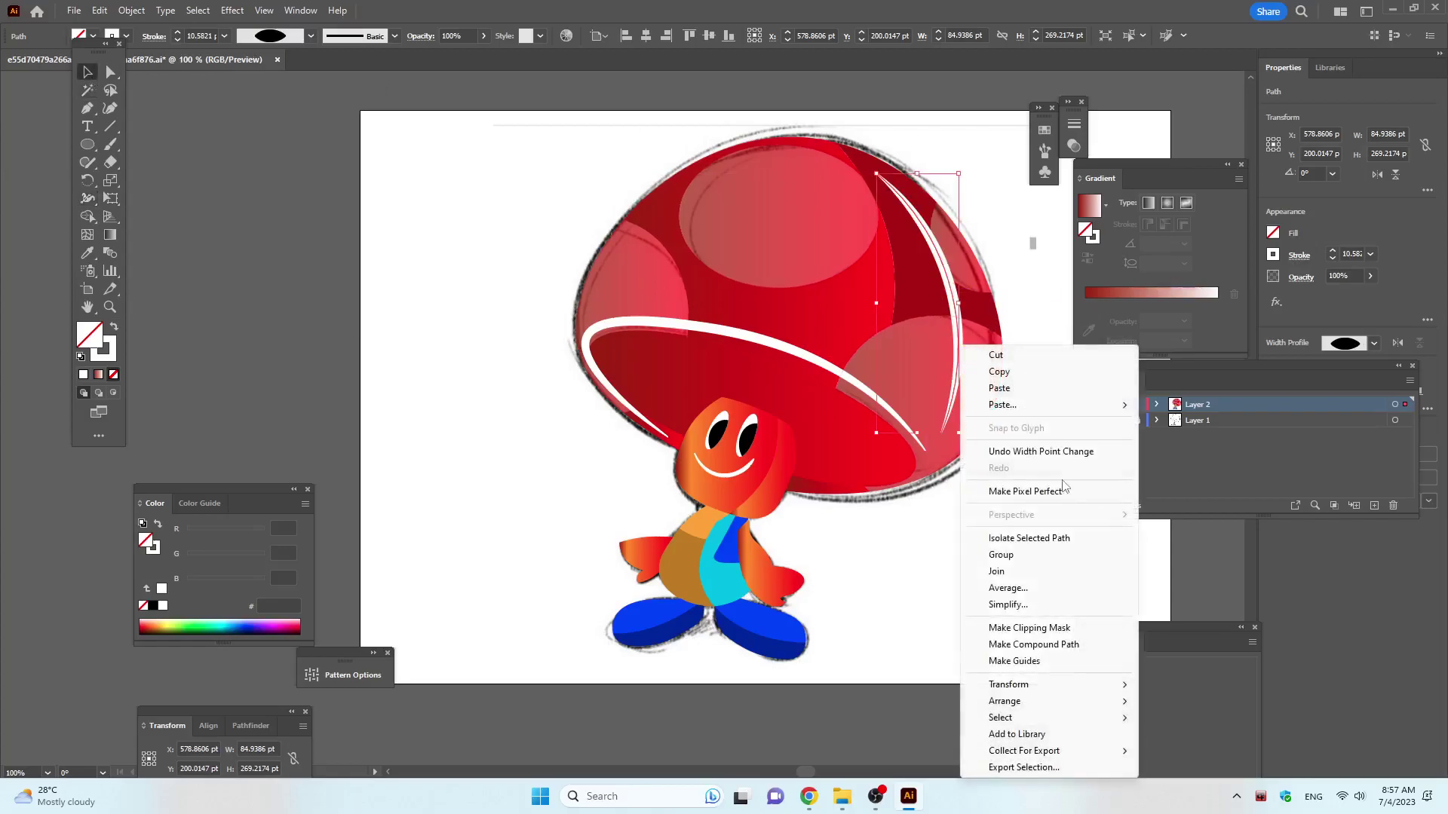
pyautogui.click(143, 10)
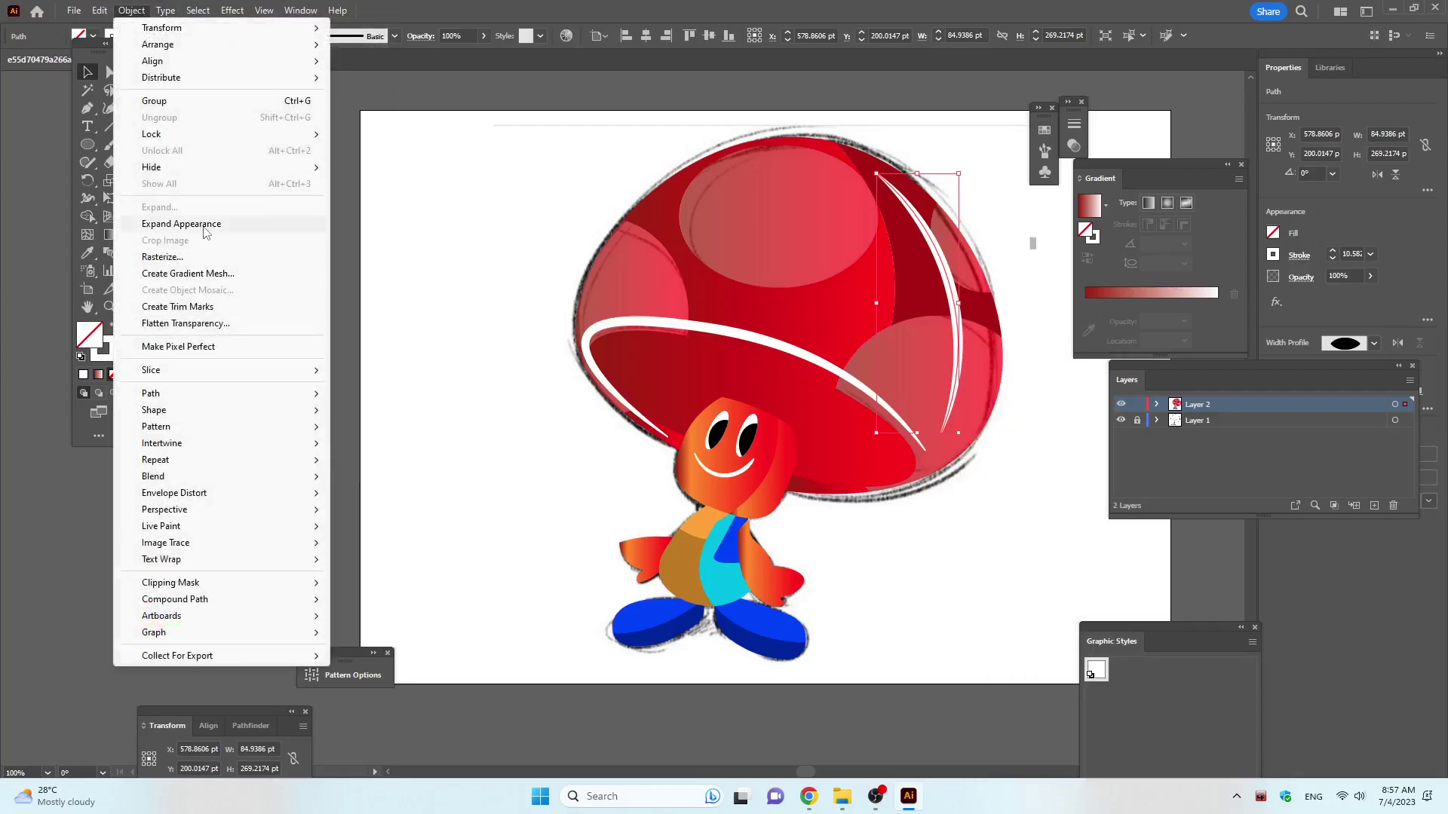
pyautogui.click(203, 225)
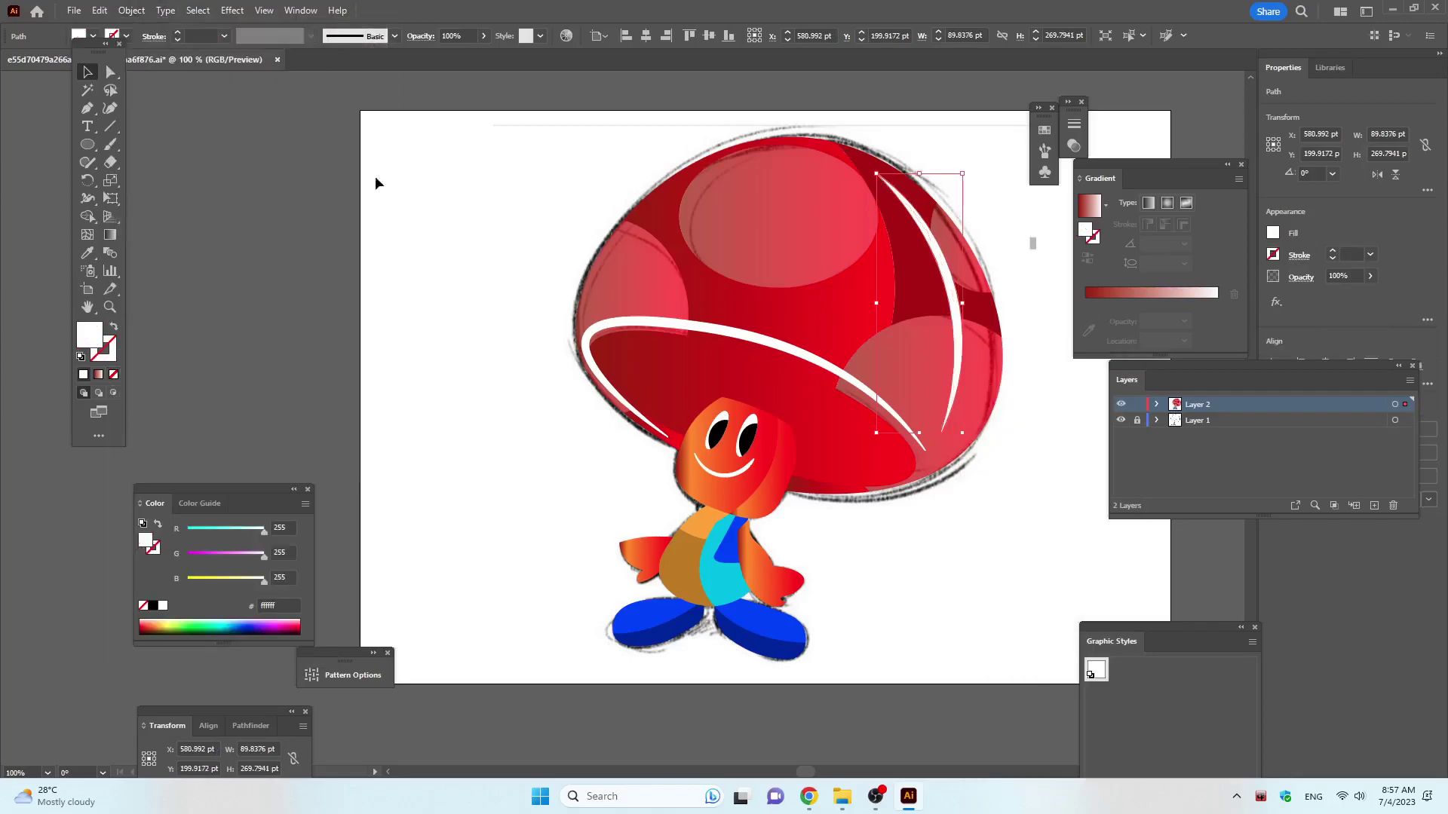
pyautogui.click(1370, 278)
pyautogui.click(1337, 296)
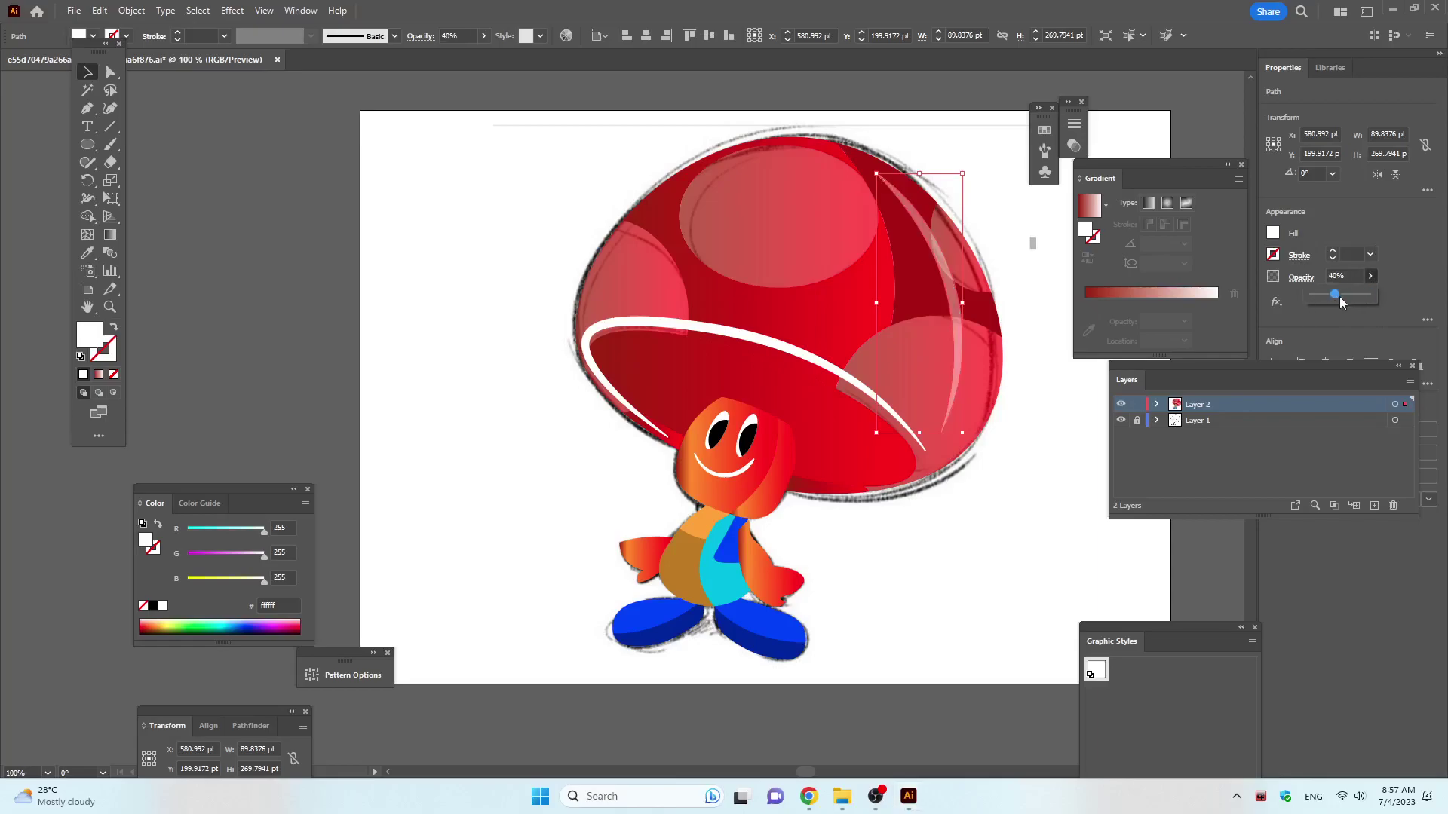
pyautogui.click(1006, 215)
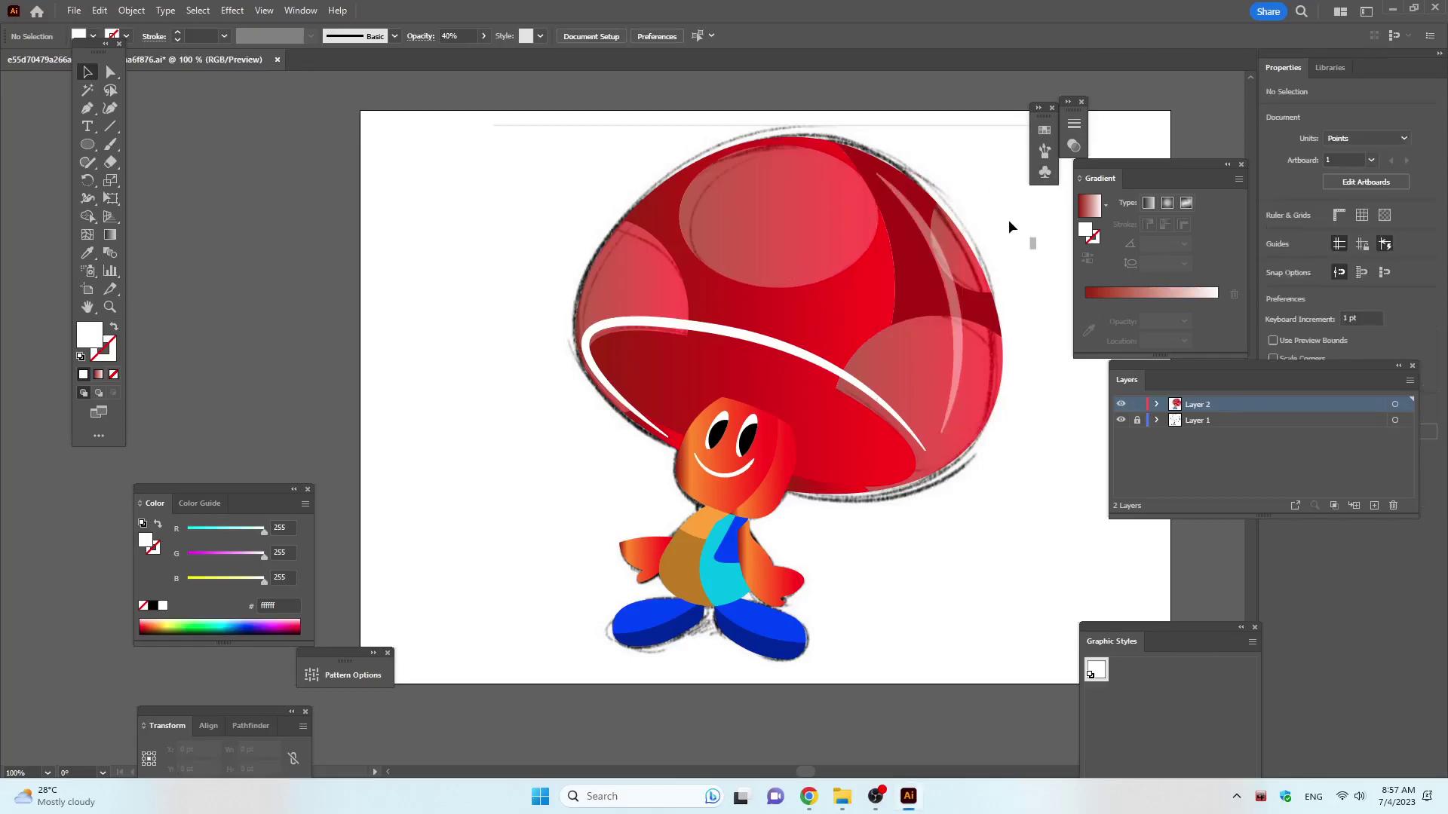
# Hide the sketch layer, centre the view, and marquee-select all the mushroom artwork.
pyautogui.scroll(-1, 1021, 307)
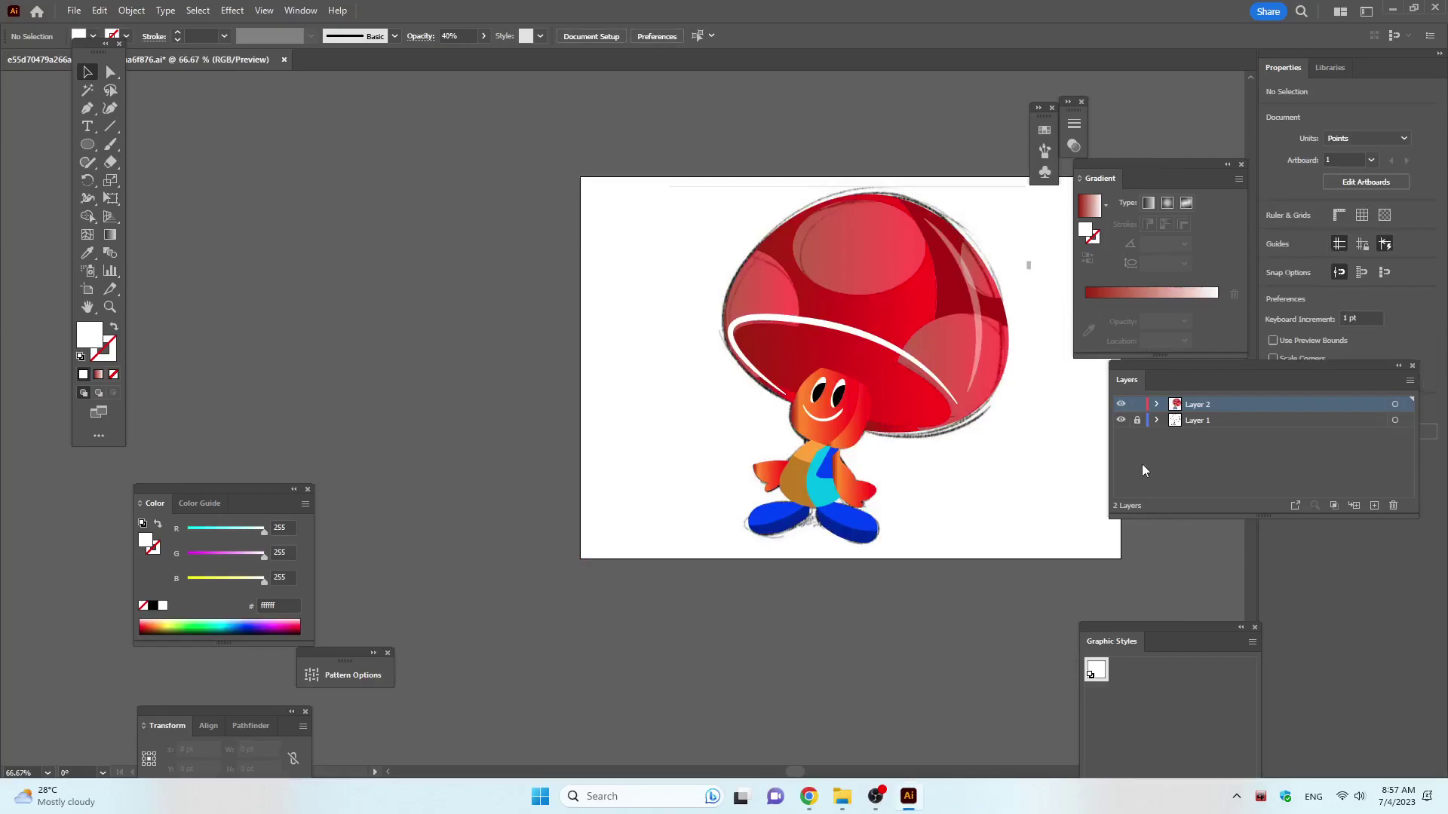
pyautogui.click(1121, 422)
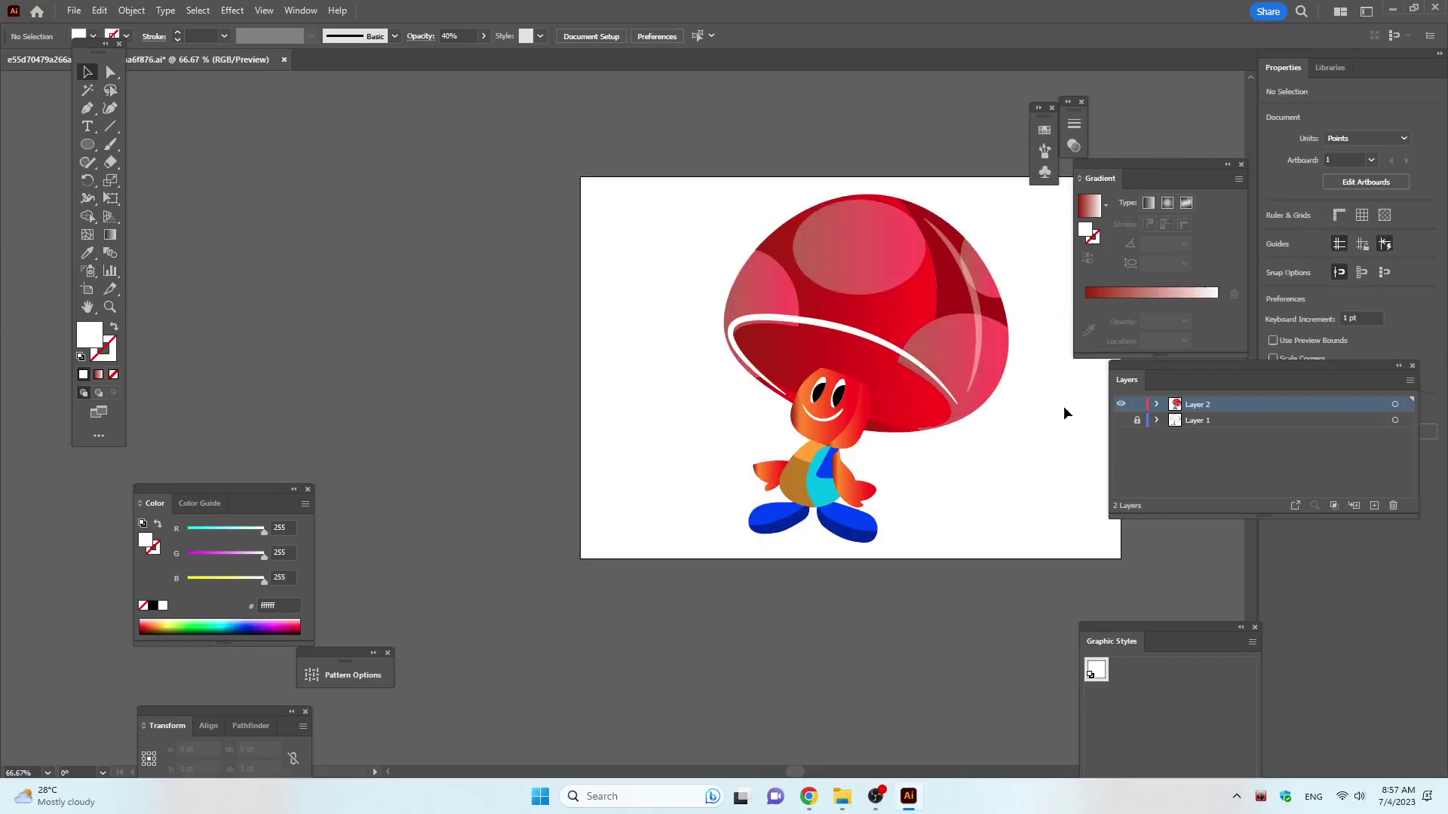
pyautogui.moveTo(1047, 399); pyautogui.dragTo(892, 398)
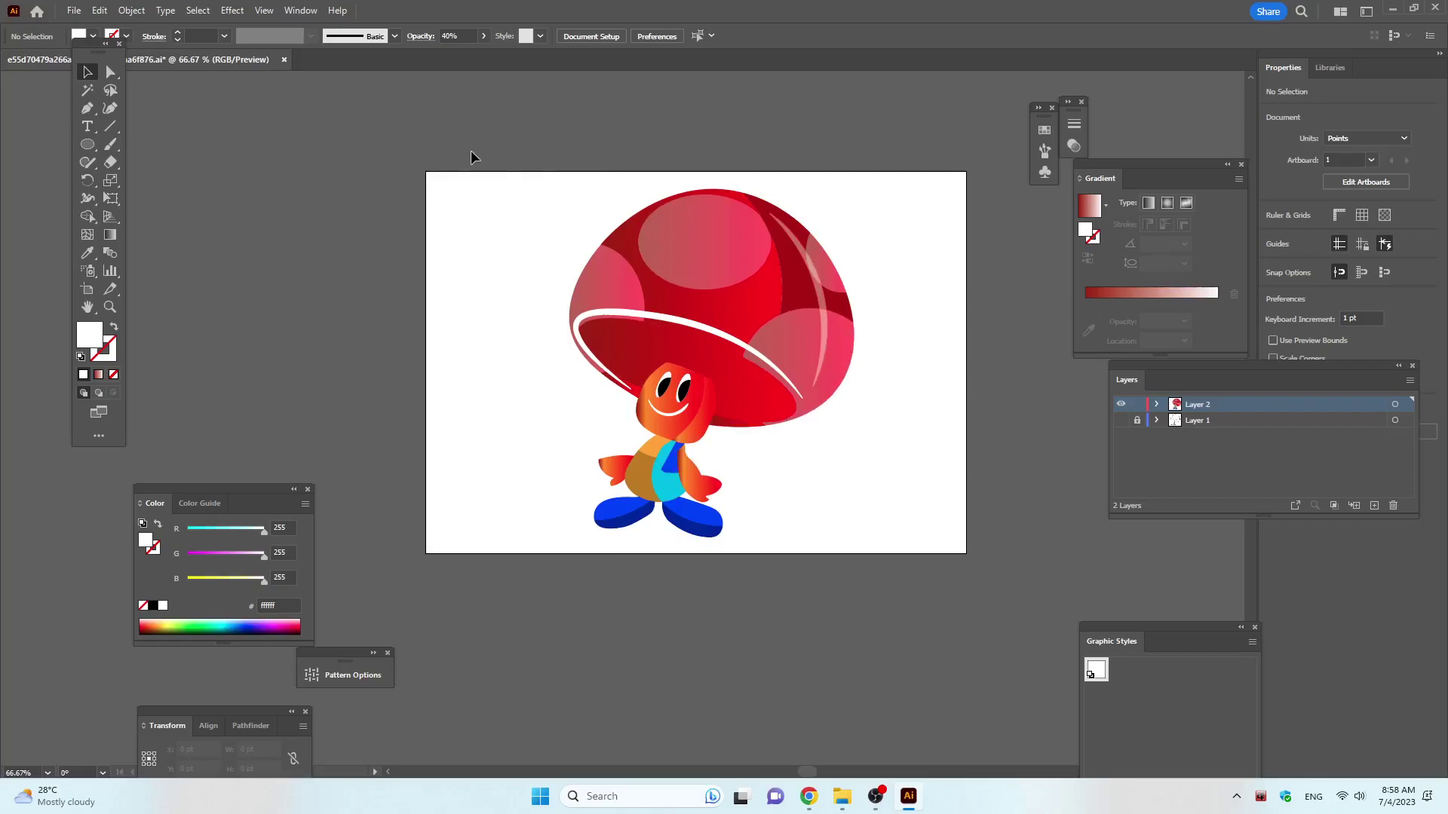
pyautogui.moveTo(469, 152); pyautogui.dragTo(942, 632)
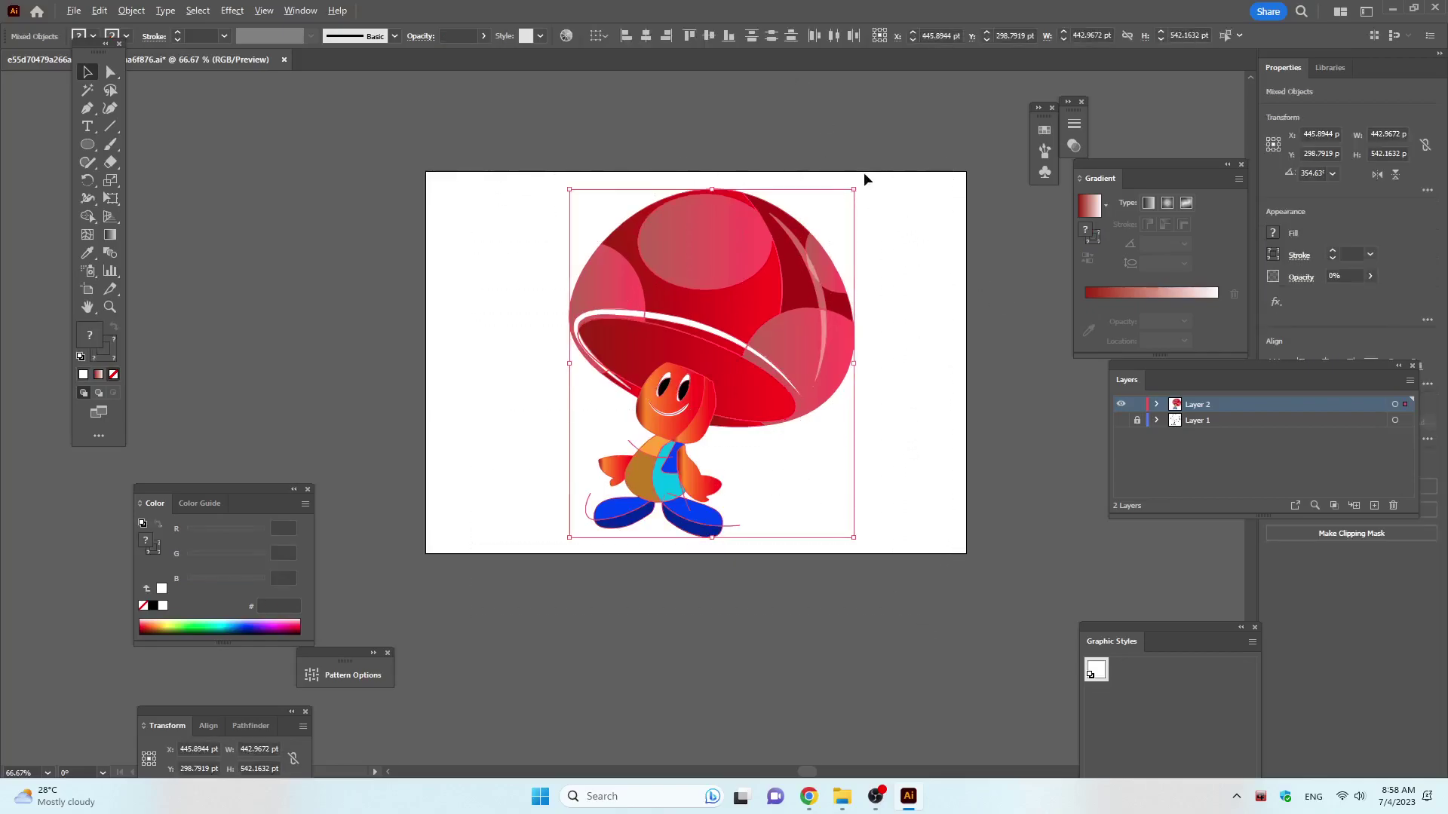
# Scale the mushroom artwork down to about 318 pt wide and reposition it.
pyautogui.moveTo(857, 192); pyautogui.dragTo(865, 232)
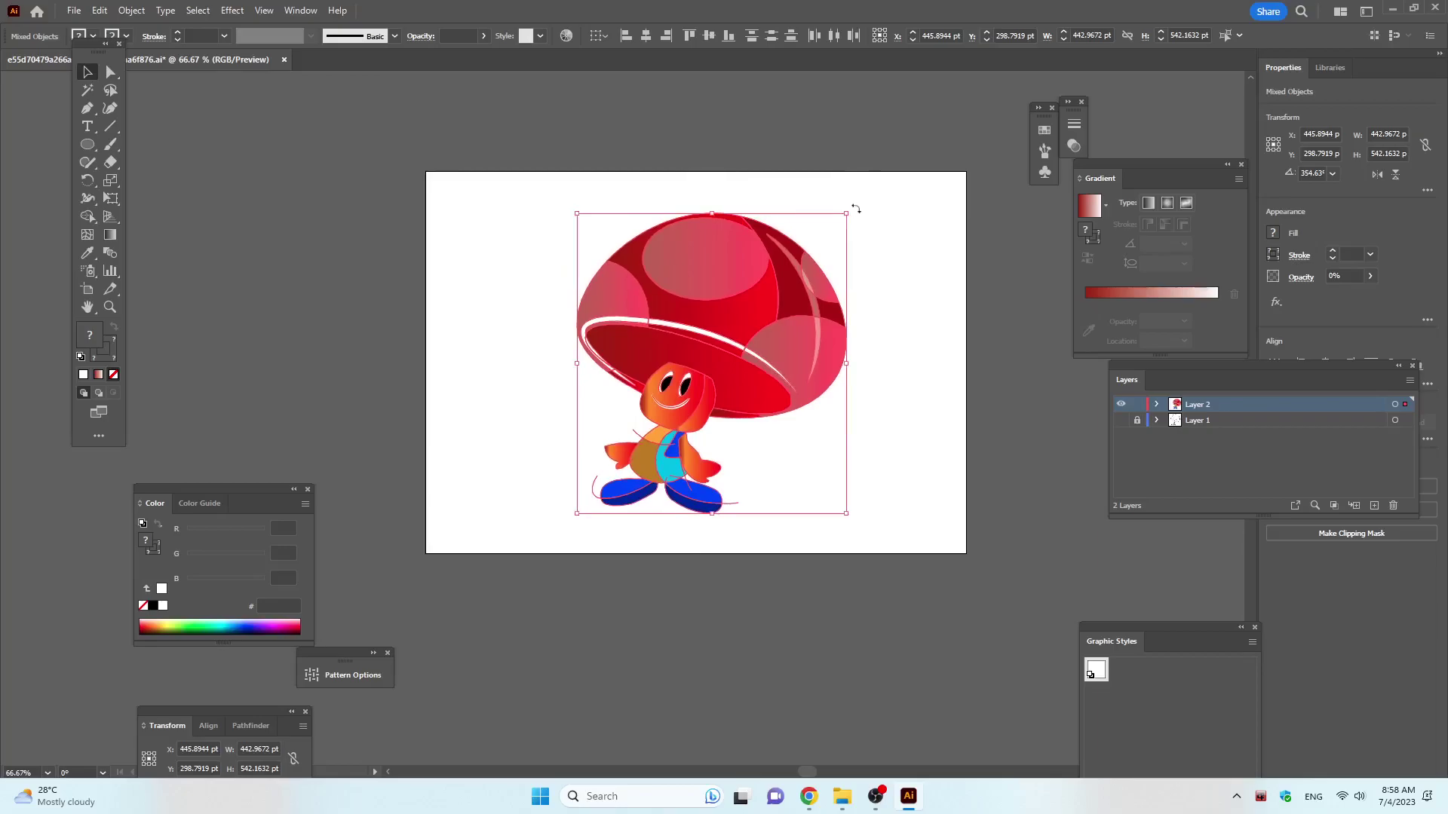
pyautogui.hotkey('ctrl', 'z')
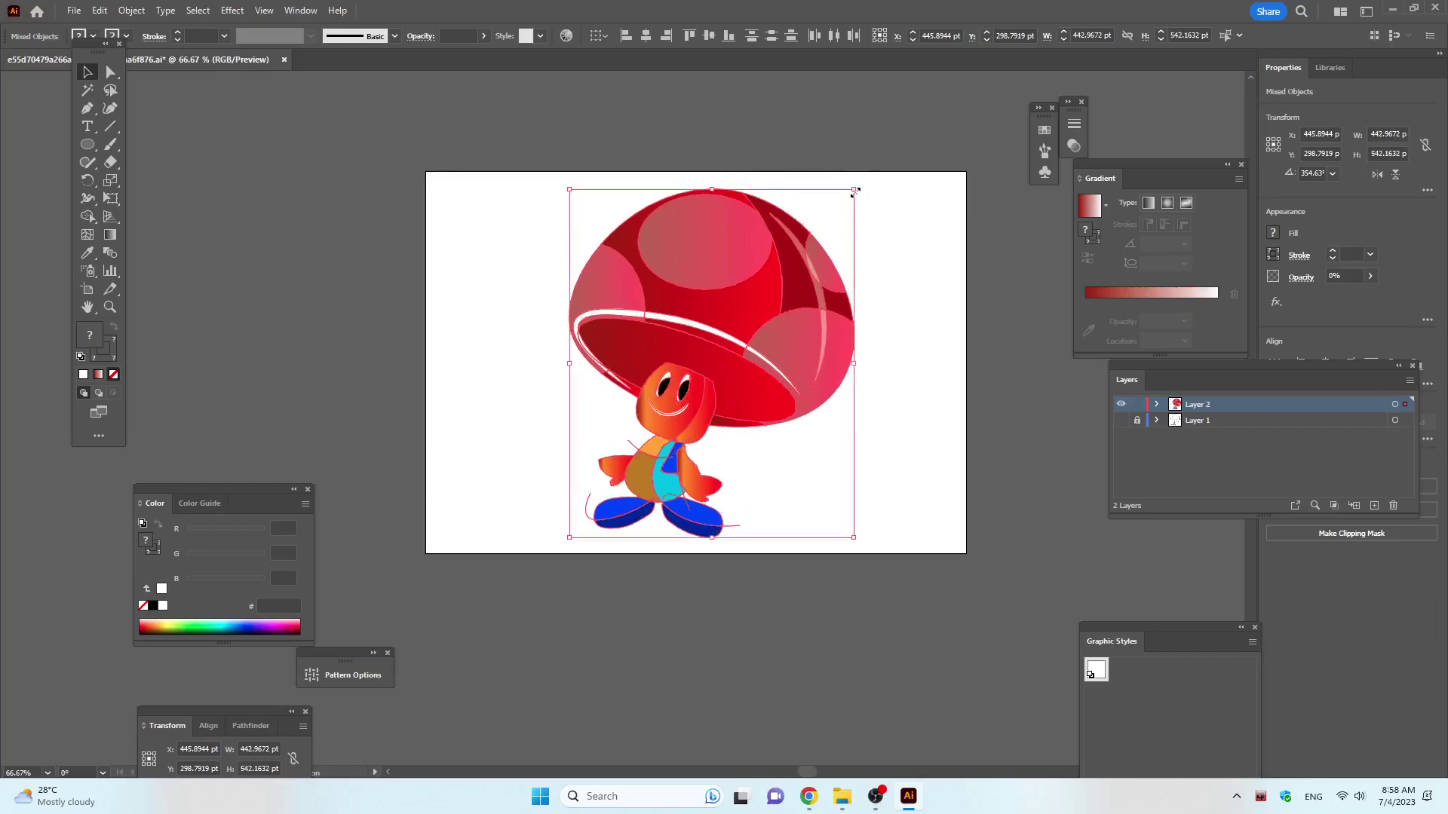
pyautogui.moveTo(854, 191); pyautogui.dragTo(795, 260)
pyautogui.moveTo(756, 317); pyautogui.dragTo(821, 256)
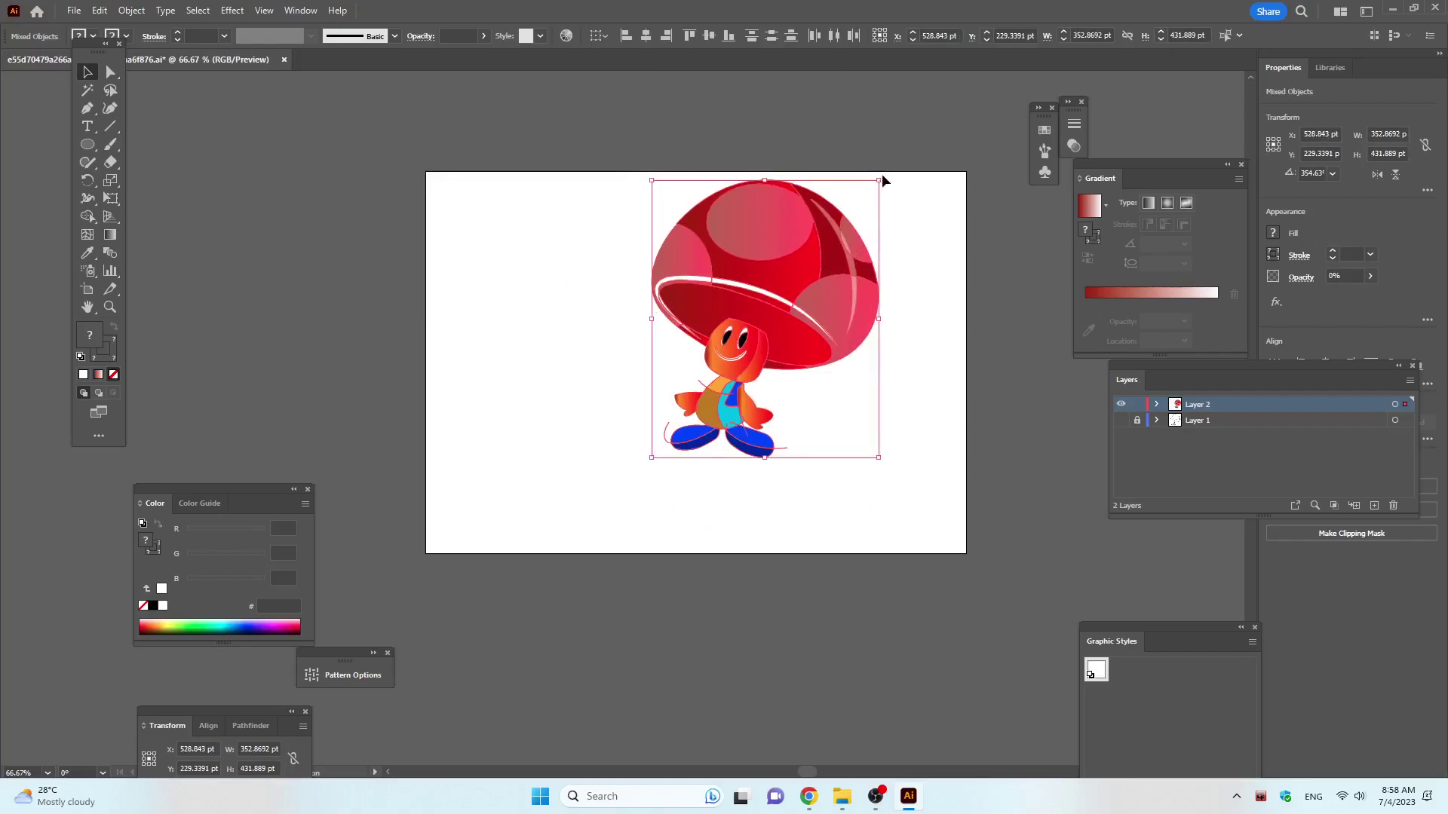
pyautogui.moveTo(880, 181); pyautogui.dragTo(856, 208)
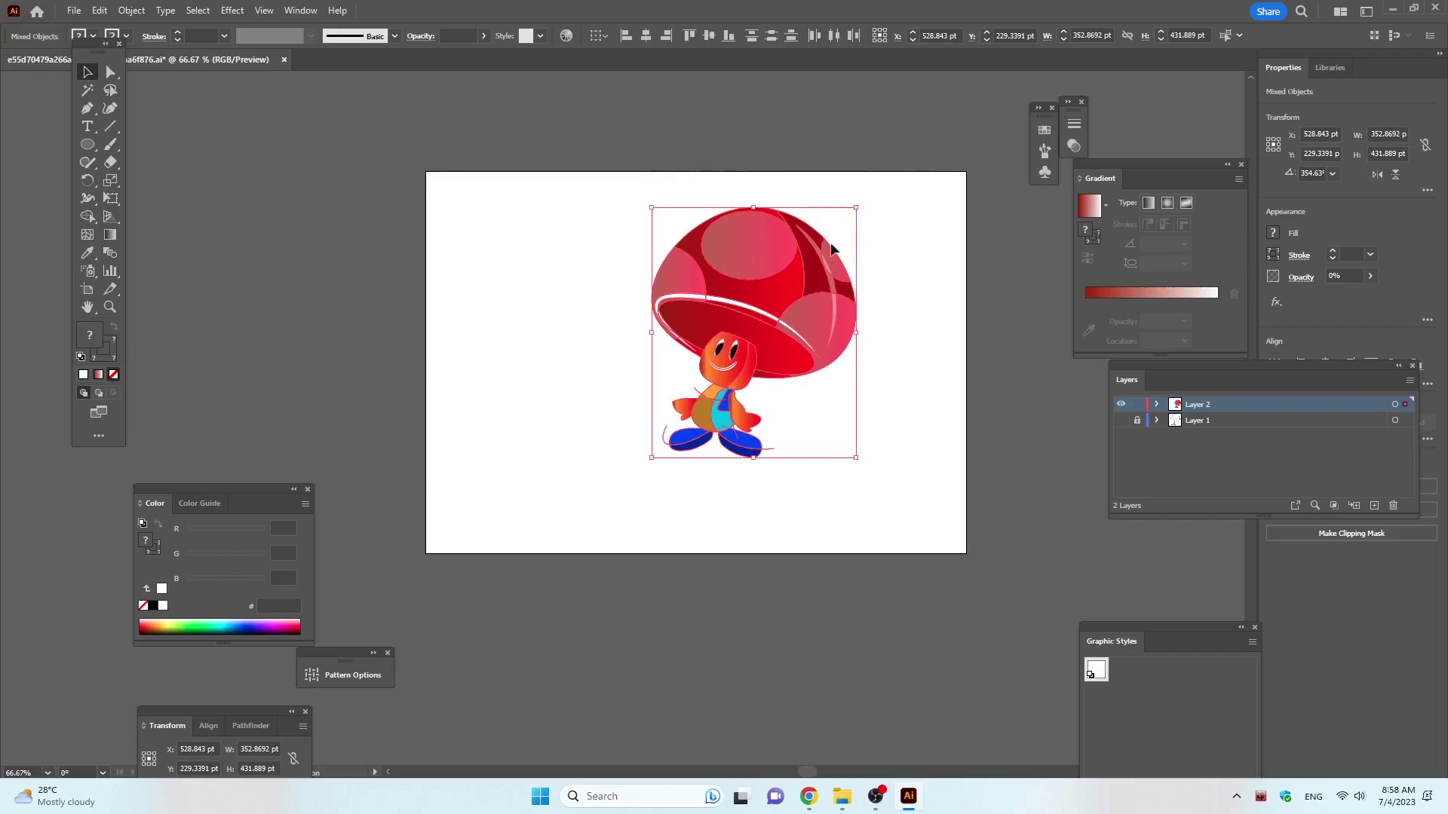
# Group the character and Alt-drag a duplicate overlapping it to the right.
pyautogui.rightClick(795, 291)
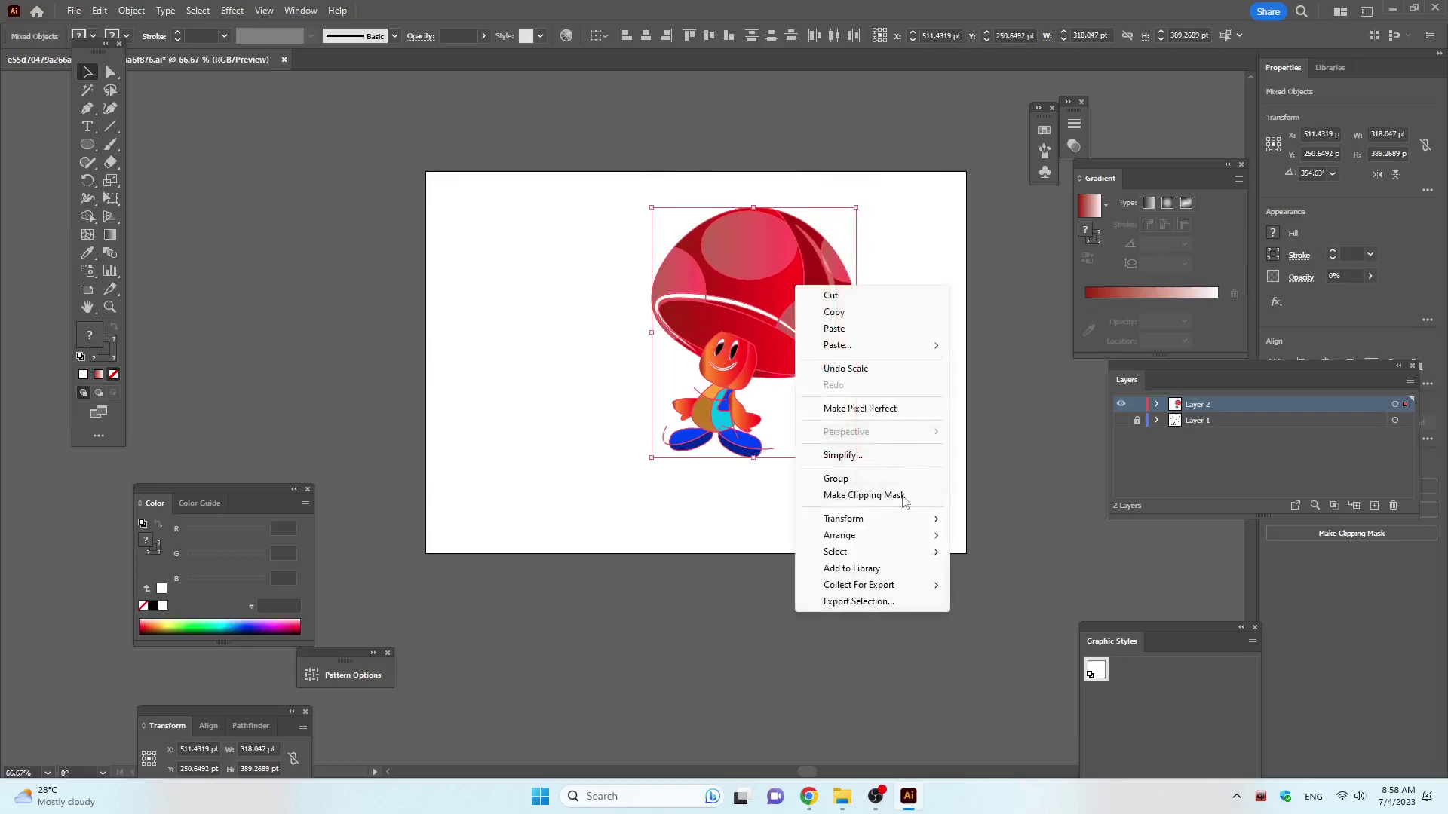
pyautogui.click(836, 479)
pyautogui.click(934, 408)
pyautogui.moveTo(759, 353)
pyautogui.mouseDown()
pyautogui.moveTo(718, 323)
pyautogui.moveTo(809, 329)
pyautogui.mouseUp()
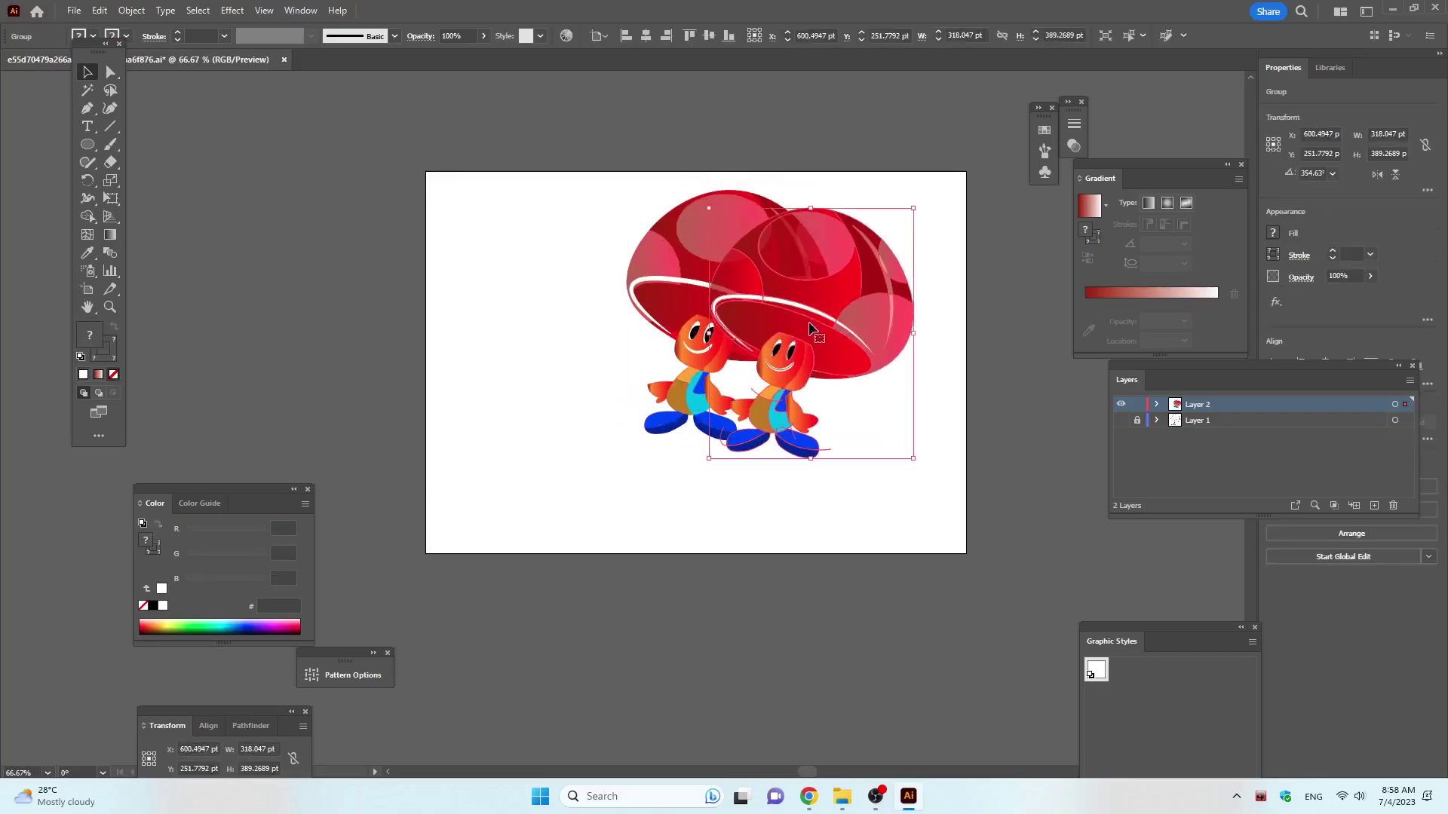
# Fade the copy to 29% opacity, flip and squash it, then tilt it beneath the feet.
pyautogui.click(483, 37)
pyautogui.moveTo(442, 52); pyautogui.dragTo(440, 53)
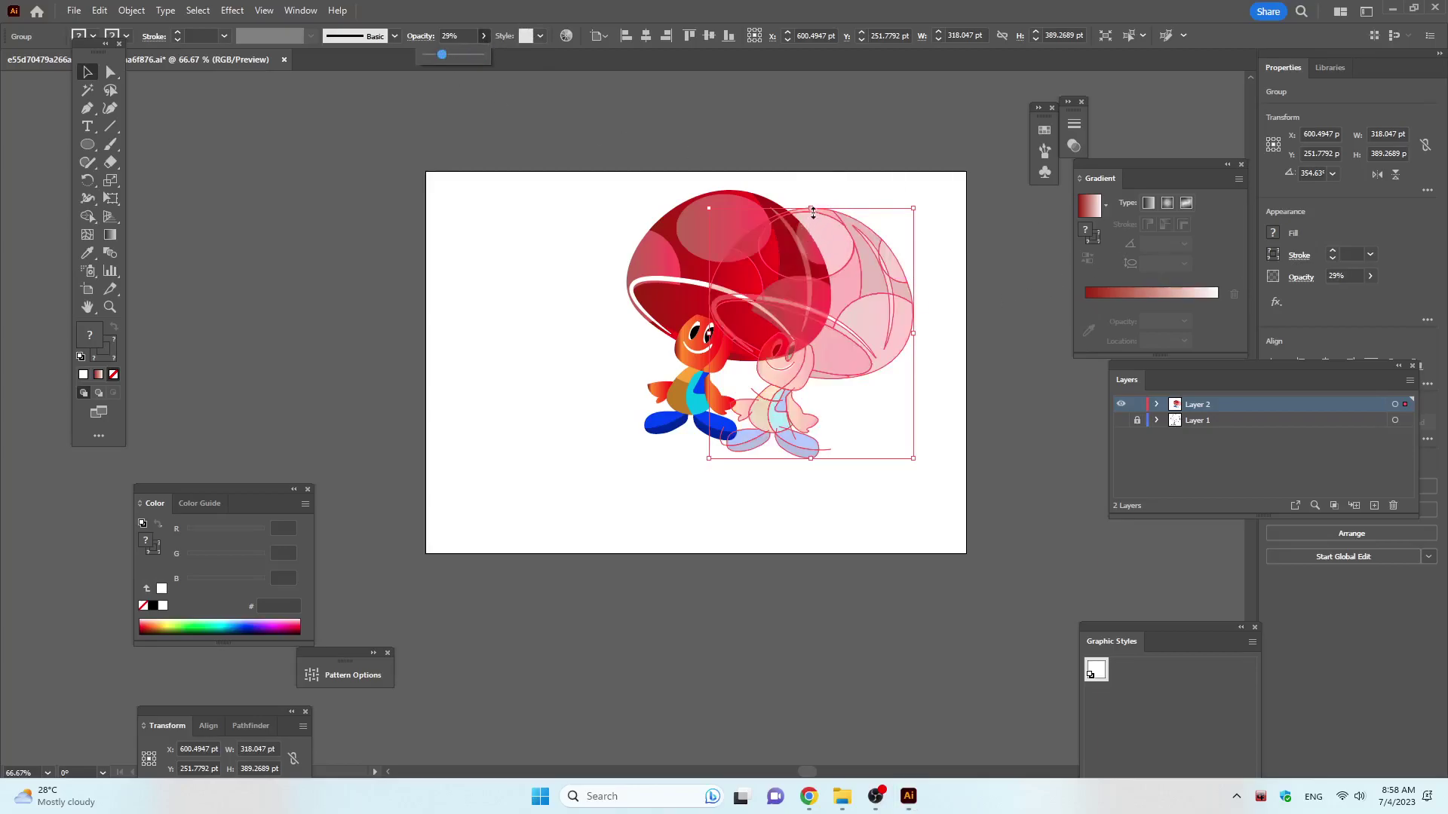
pyautogui.moveTo(812, 209); pyautogui.dragTo(793, 555)
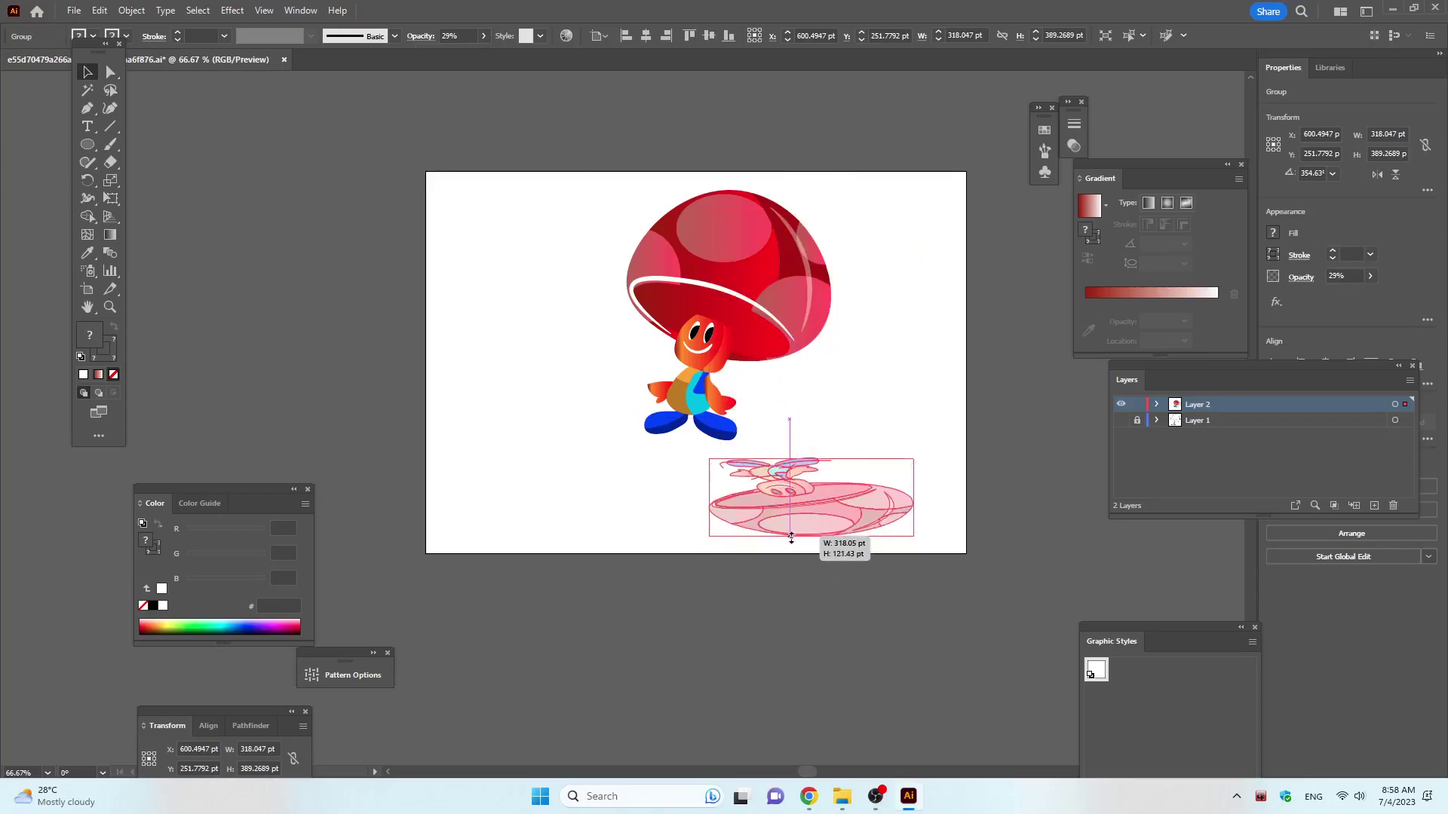
pyautogui.moveTo(853, 504); pyautogui.dragTo(757, 487)
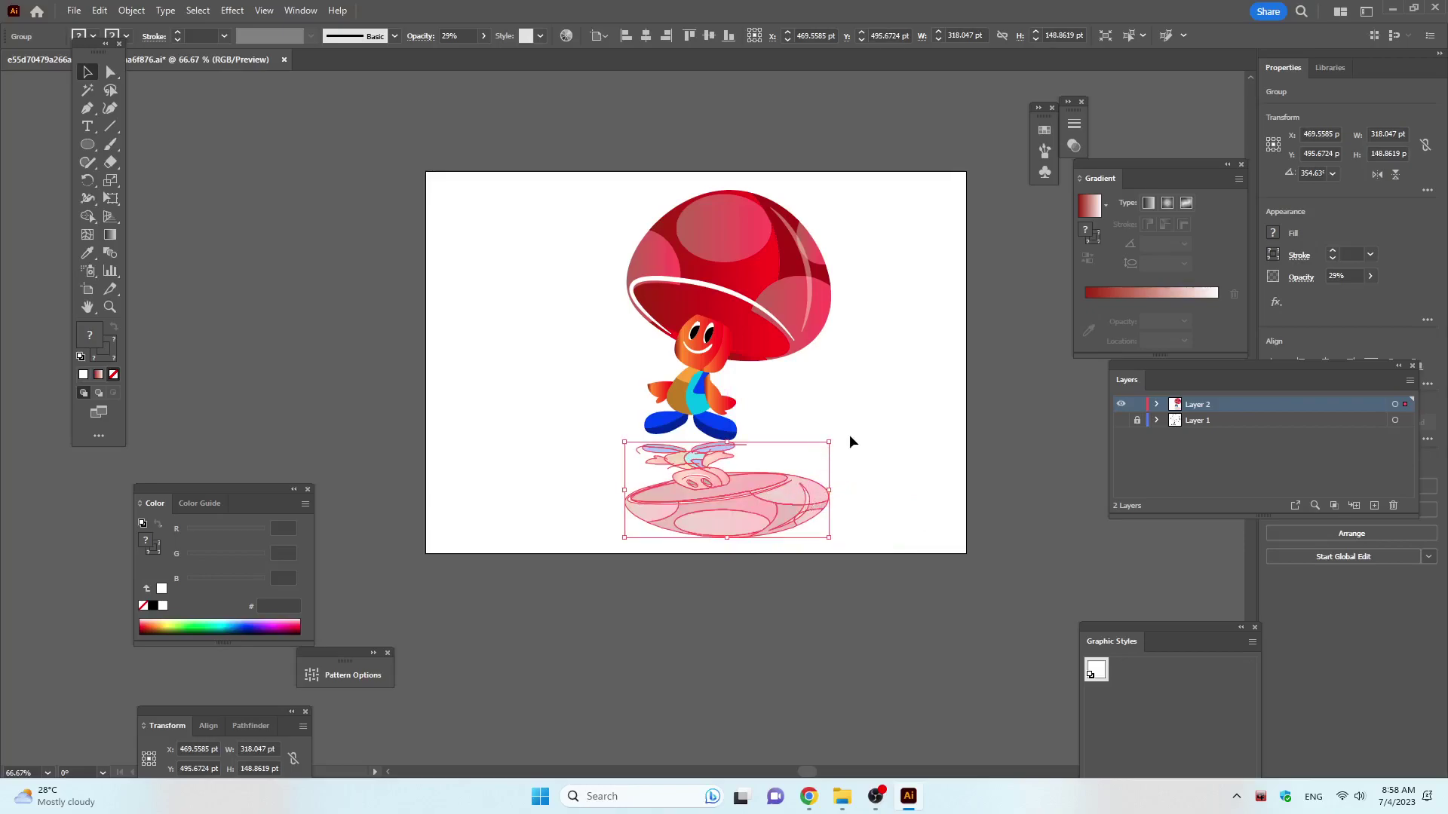
pyautogui.moveTo(837, 435); pyautogui.dragTo(841, 457)
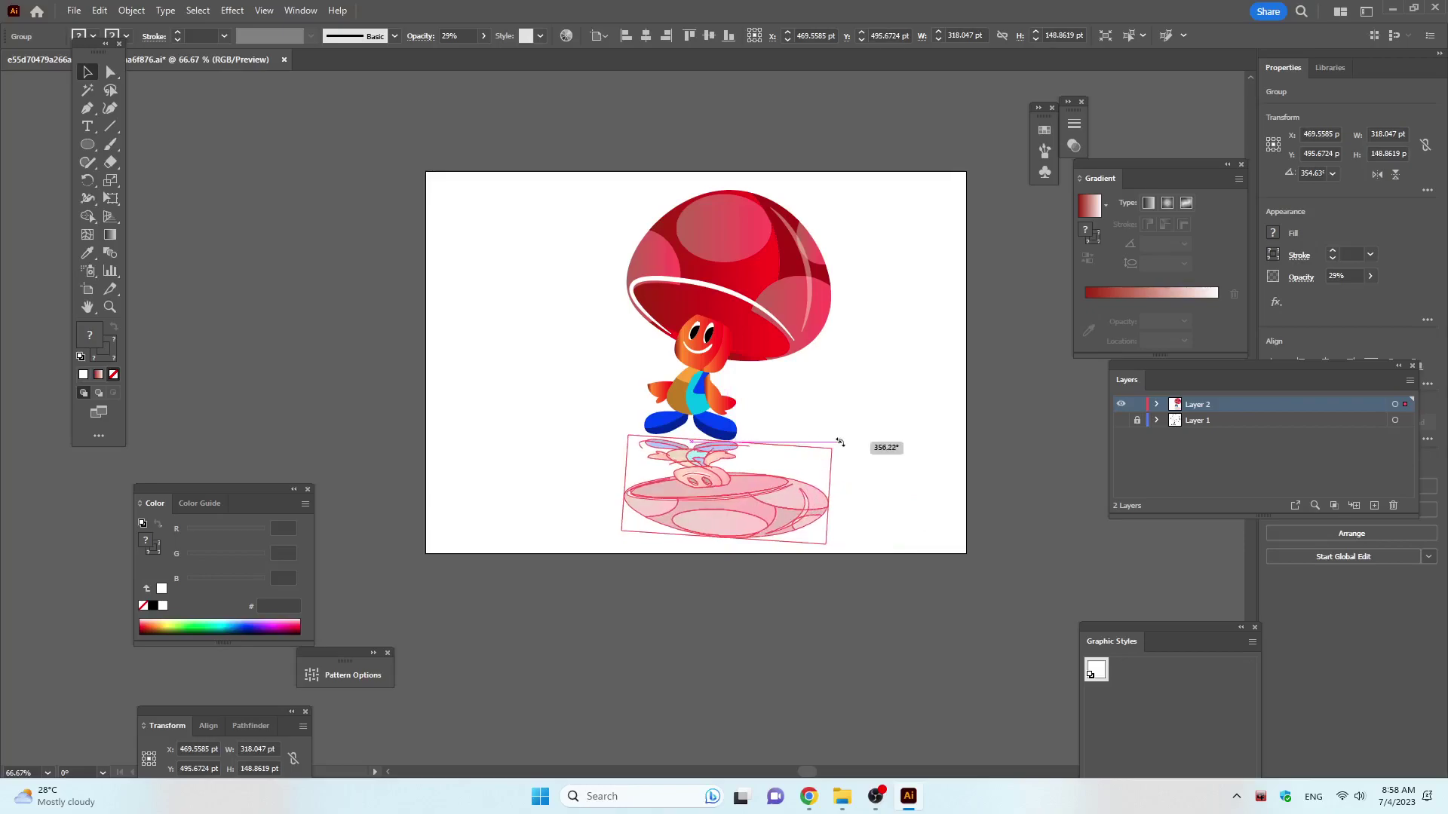
pyautogui.click(891, 452)
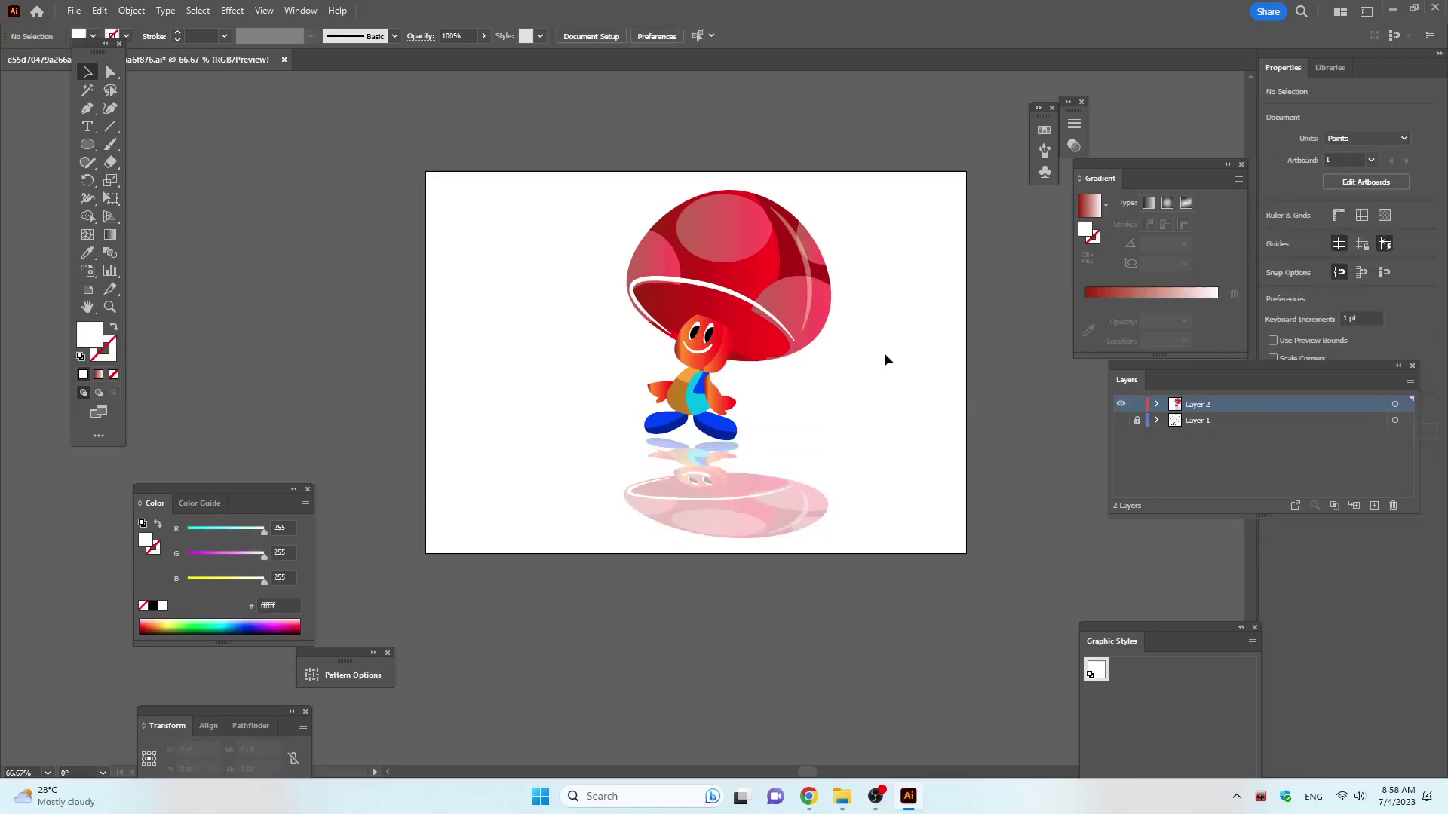
# Add a new Layer 3 directly above Layer 1.
pyautogui.scroll(1, 795, 413)
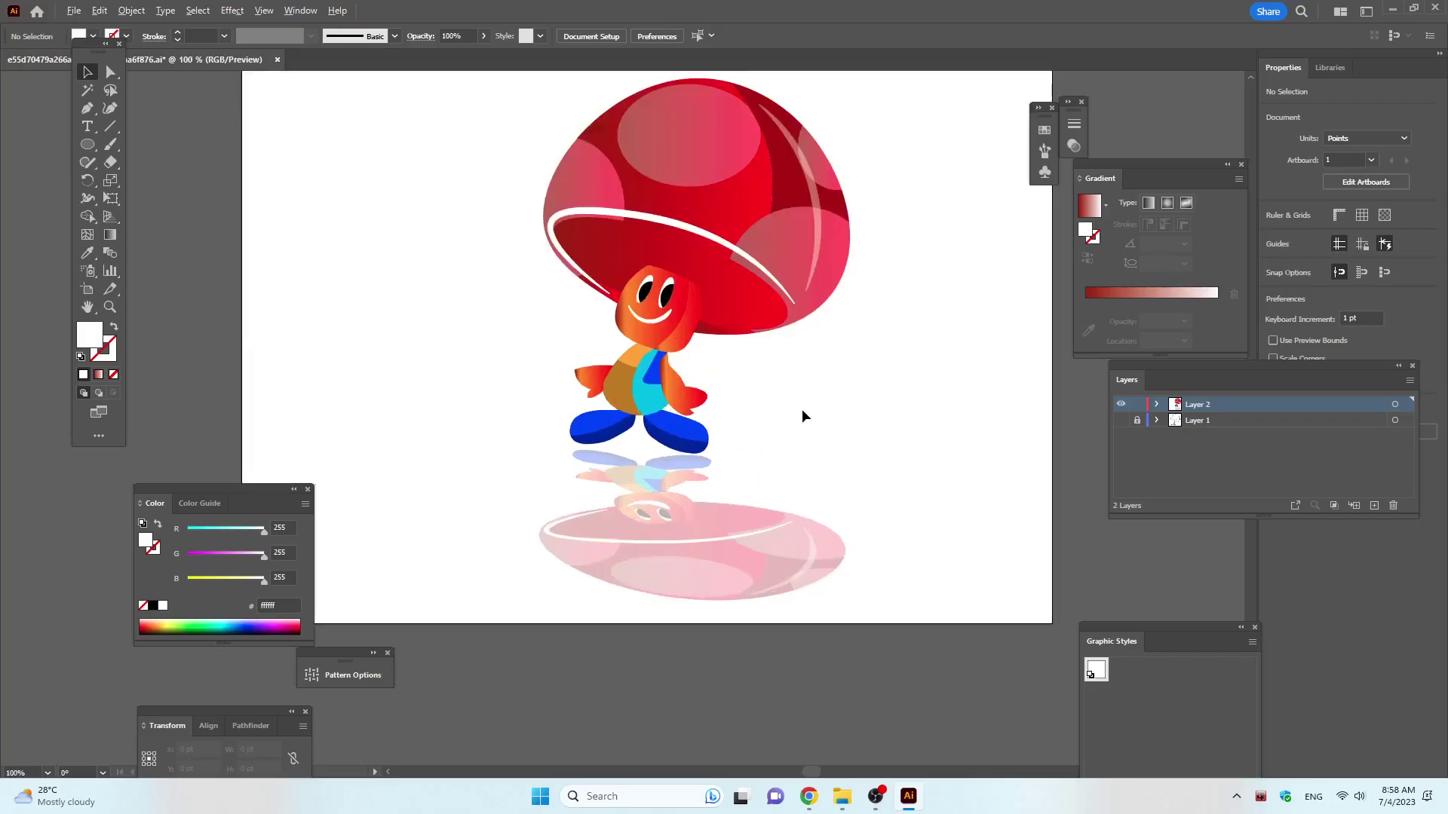
pyautogui.click(1278, 420)
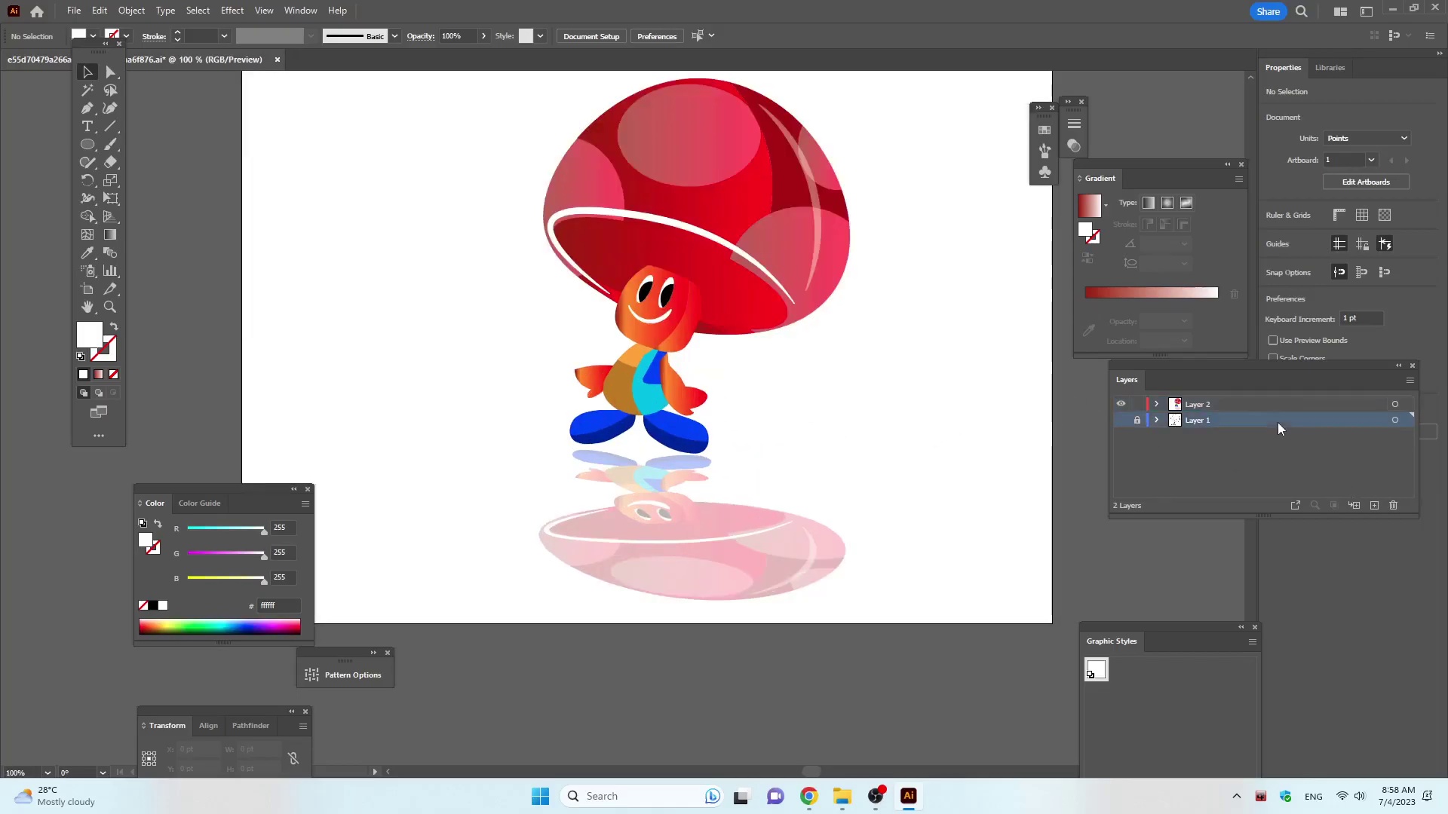
pyautogui.click(1376, 507)
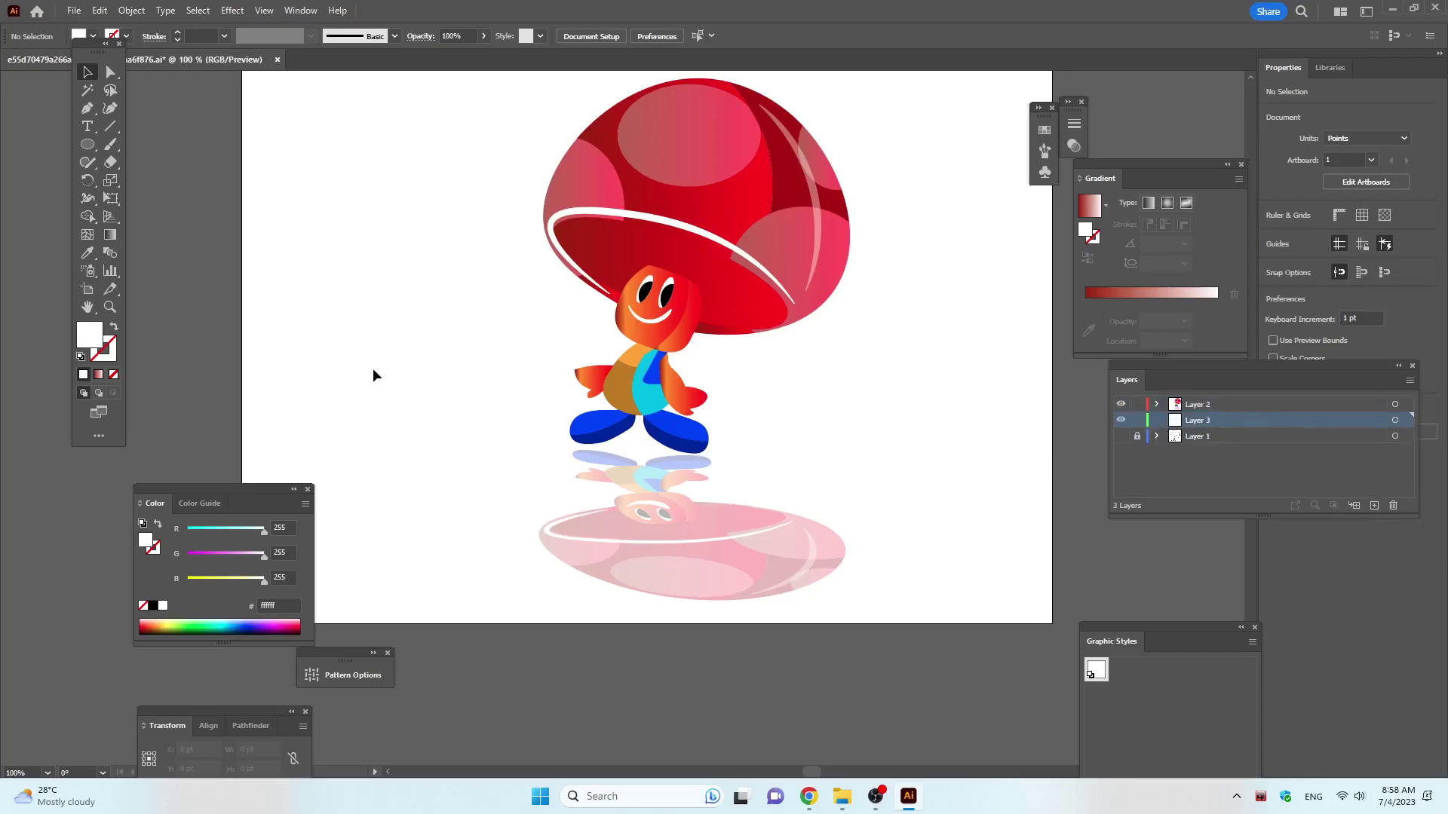
pyautogui.scroll(-1, 443, 355)
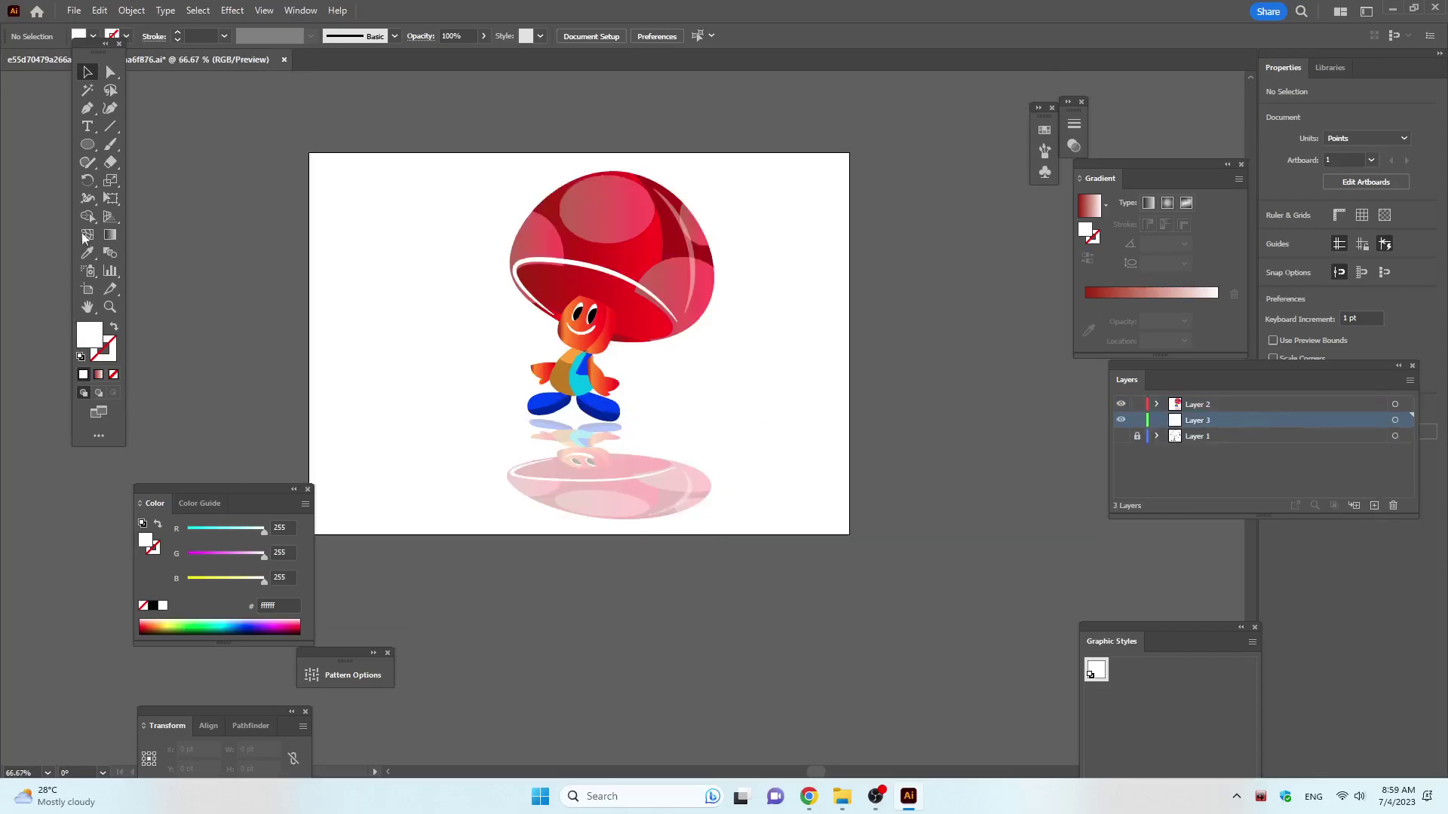
# Draw a light cyan #73fffd circle about 253 pt wide behind the character's head.
pyautogui.click(86, 151)
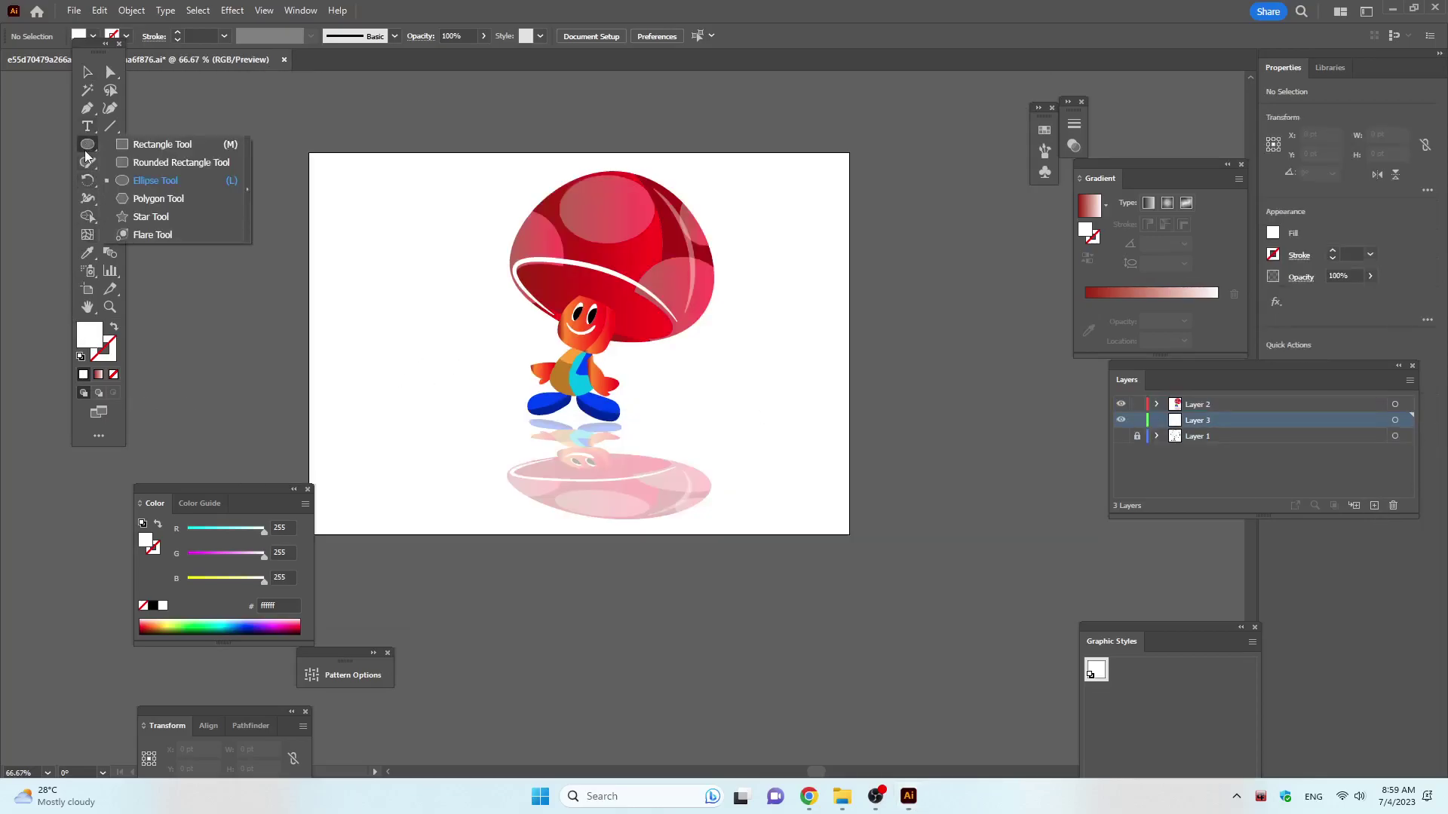
pyautogui.click(151, 234)
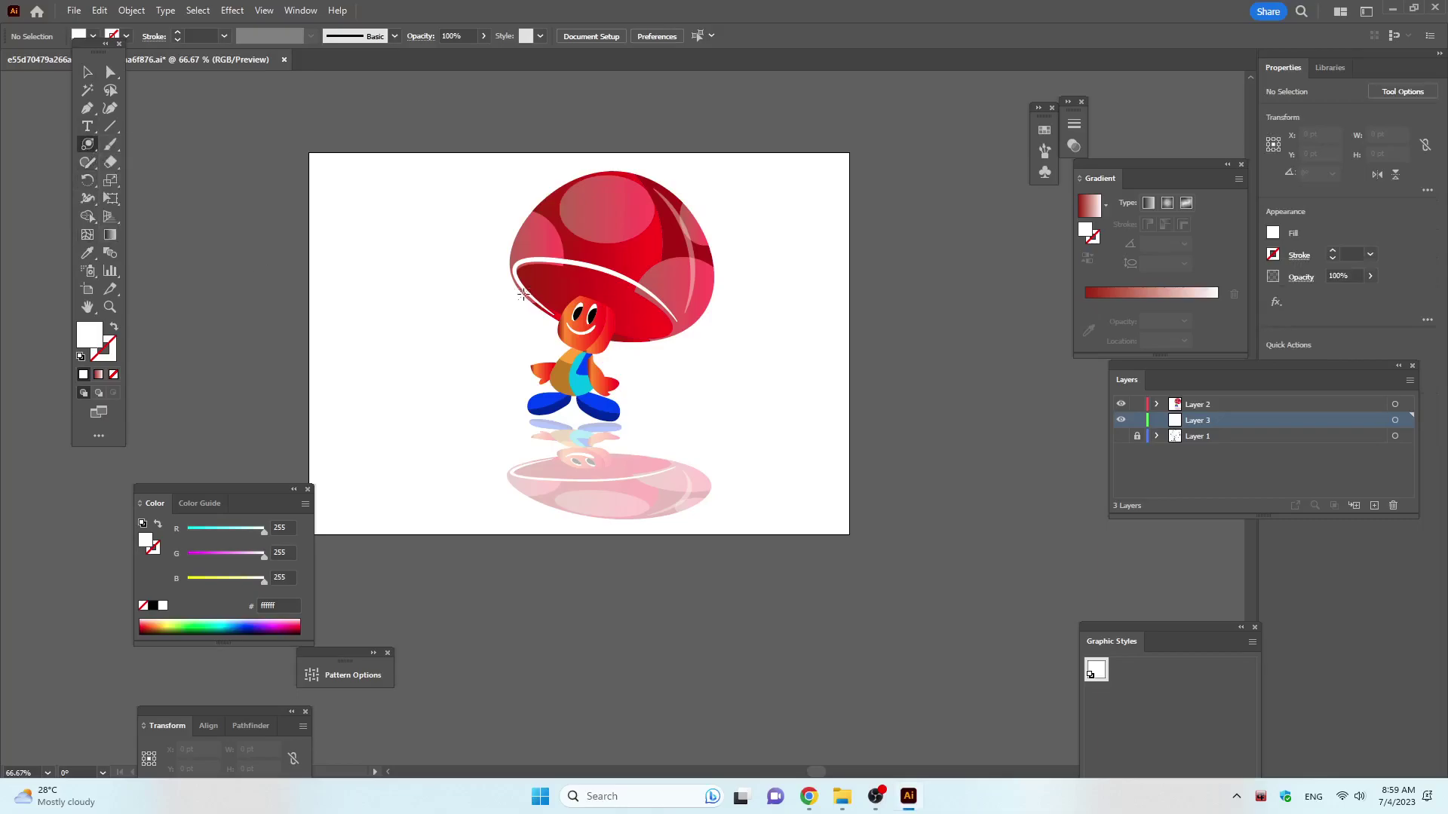
pyautogui.moveTo(517, 291)
pyautogui.mouseDown()
pyautogui.moveTo(604, 341)
pyautogui.moveTo(494, 352)
pyautogui.mouseUp()
pyautogui.hotkey('ctrl', 'z')
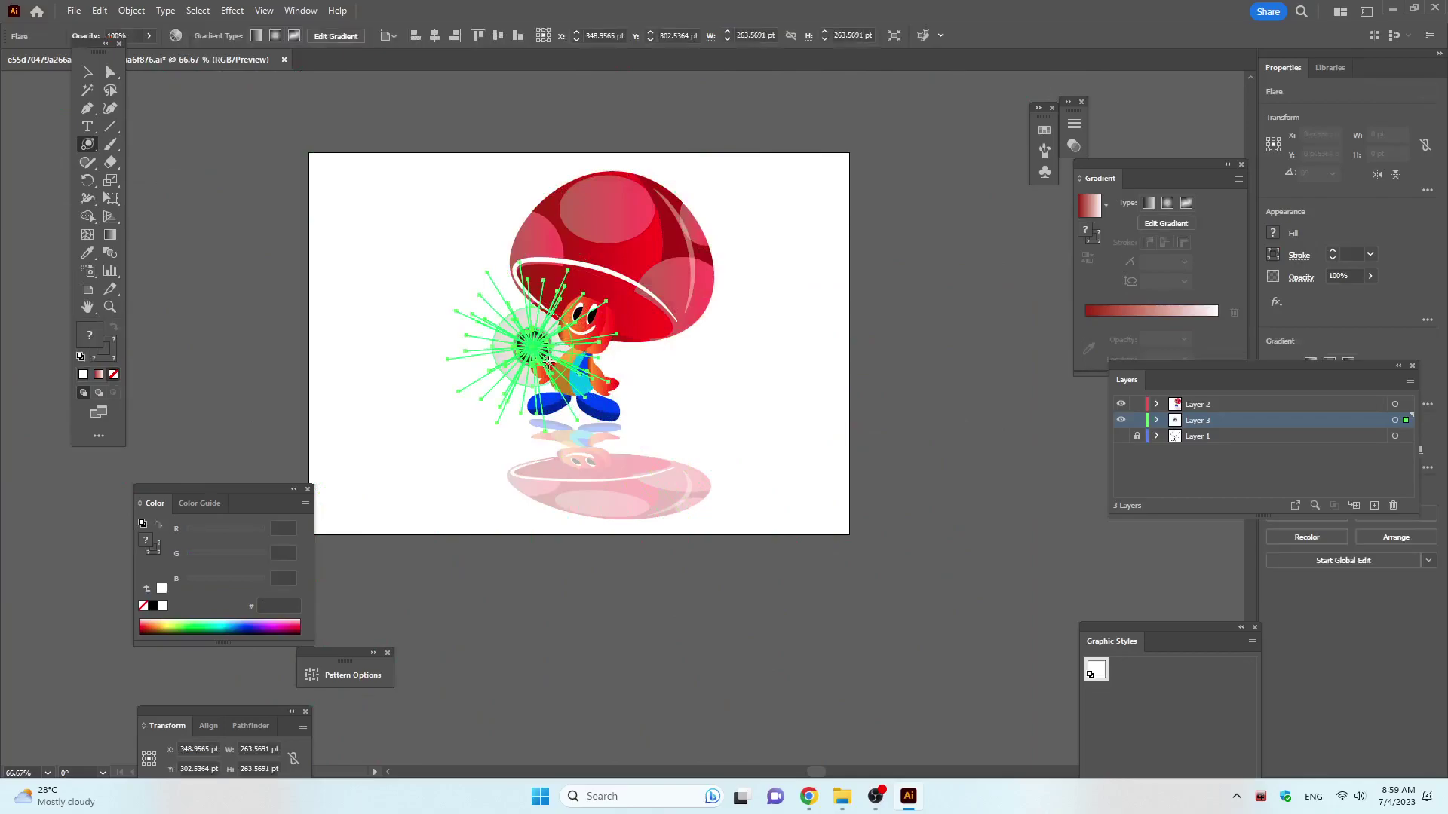
pyautogui.hotkey('ctrl', 'z')
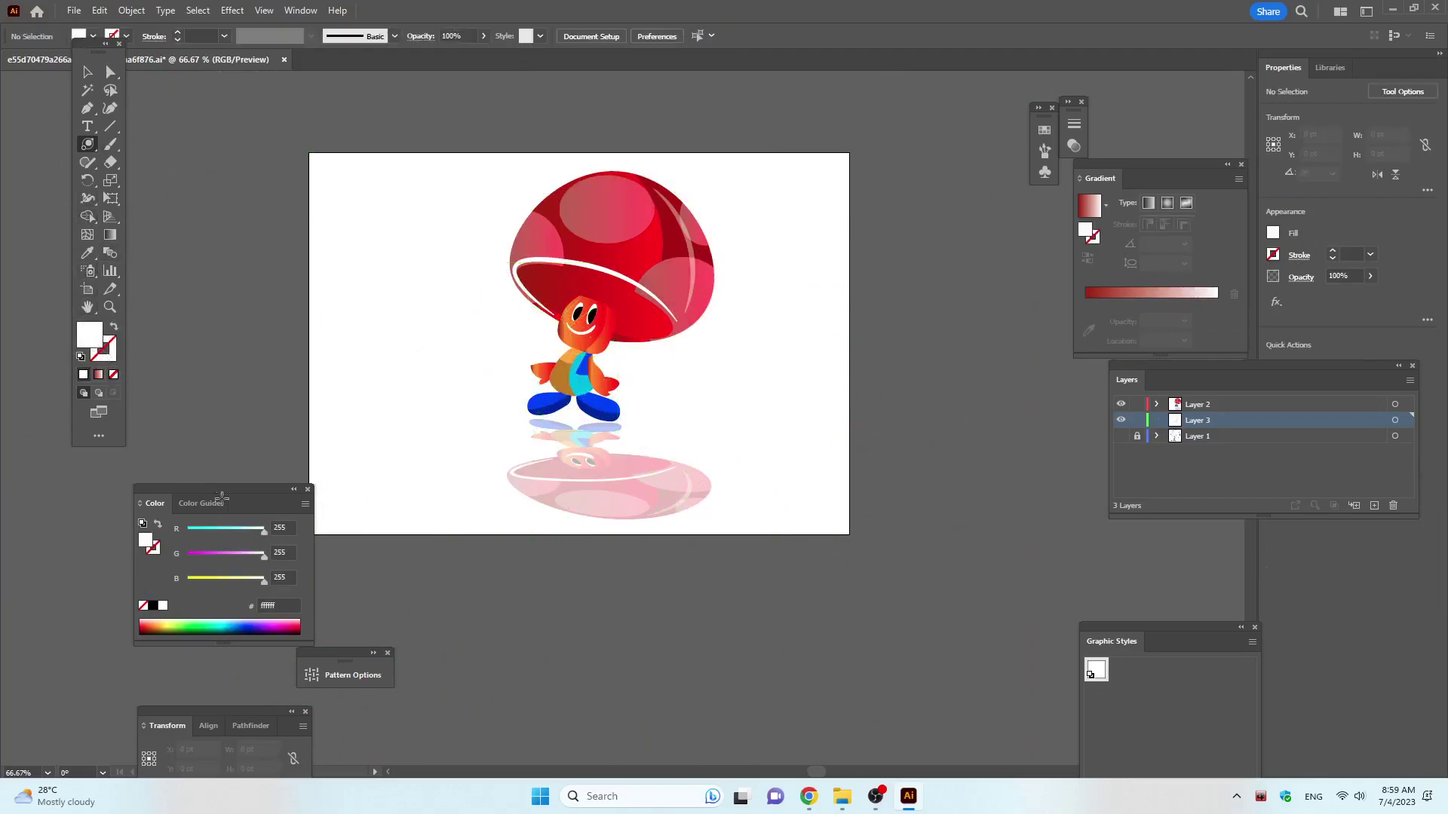
pyautogui.click(221, 623)
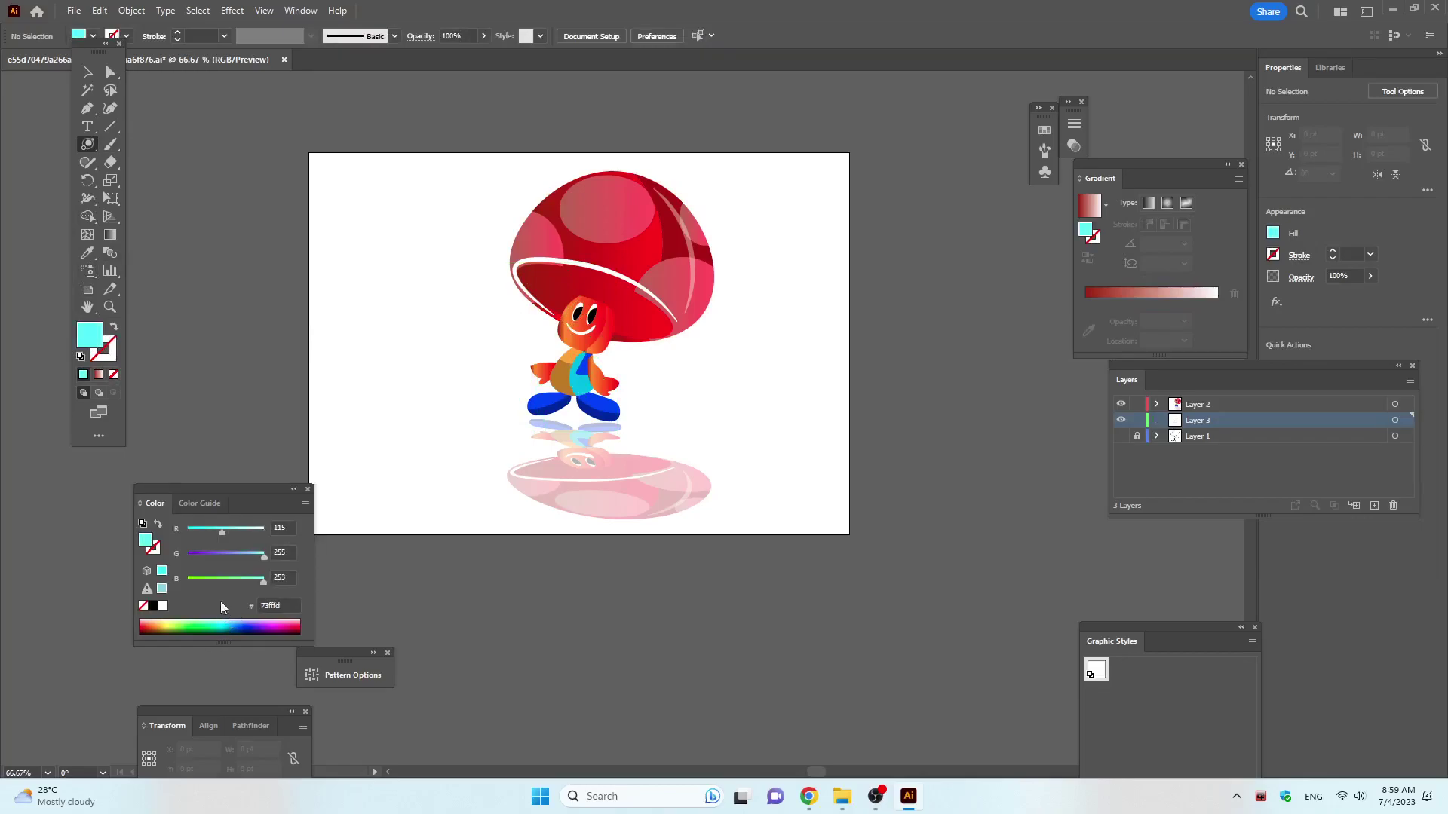
pyautogui.rightClick(92, 154)
pyautogui.click(150, 179)
pyautogui.moveTo(478, 211)
pyautogui.mouseDown()
pyautogui.moveTo(675, 396)
pyautogui.moveTo(641, 373)
pyautogui.mouseUp()
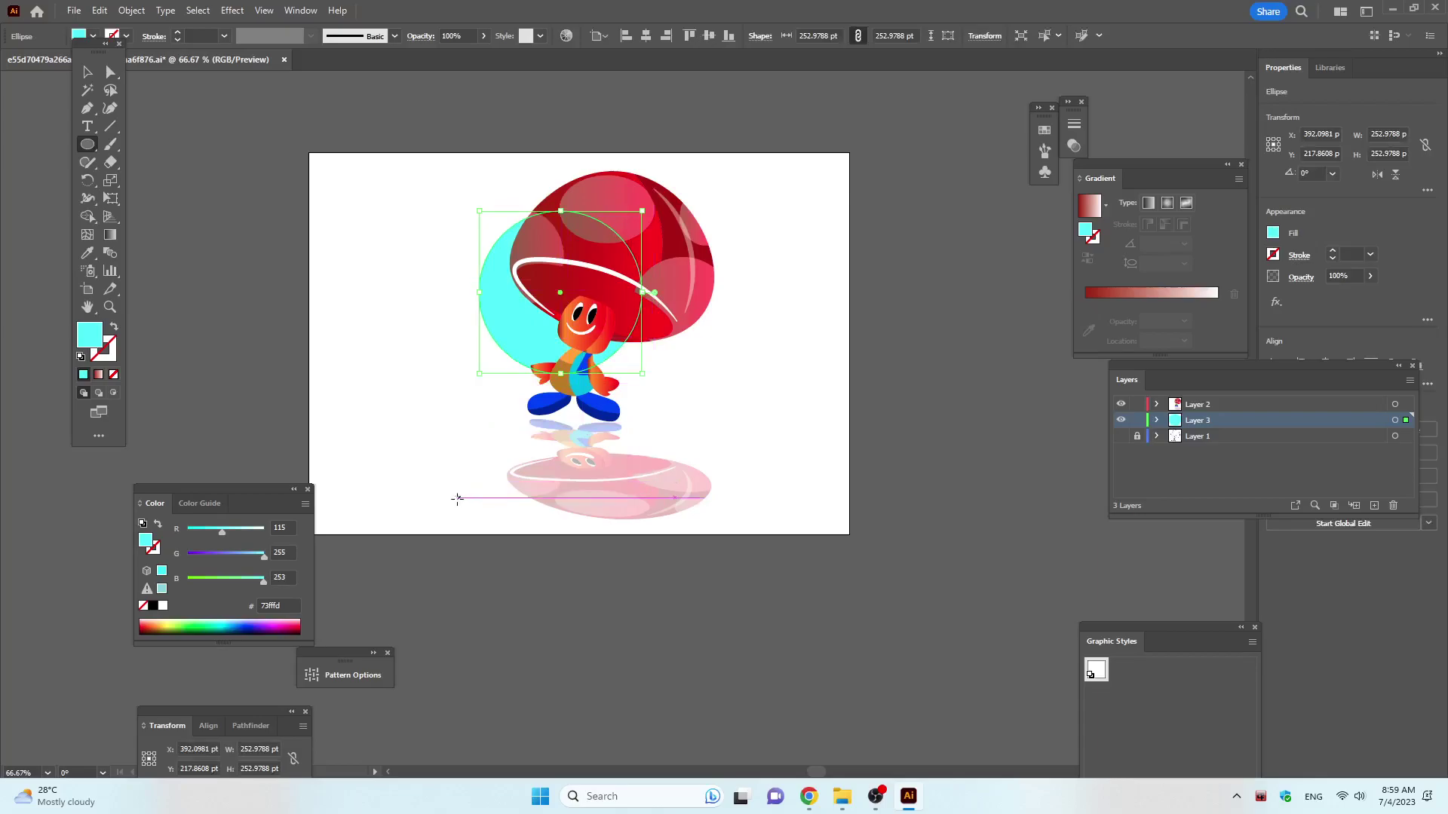
# Apply a Gaussian Blur with radius about 17 pixels to the cyan circle.
pyautogui.click(229, 12)
pyautogui.moveTo(247, 261)
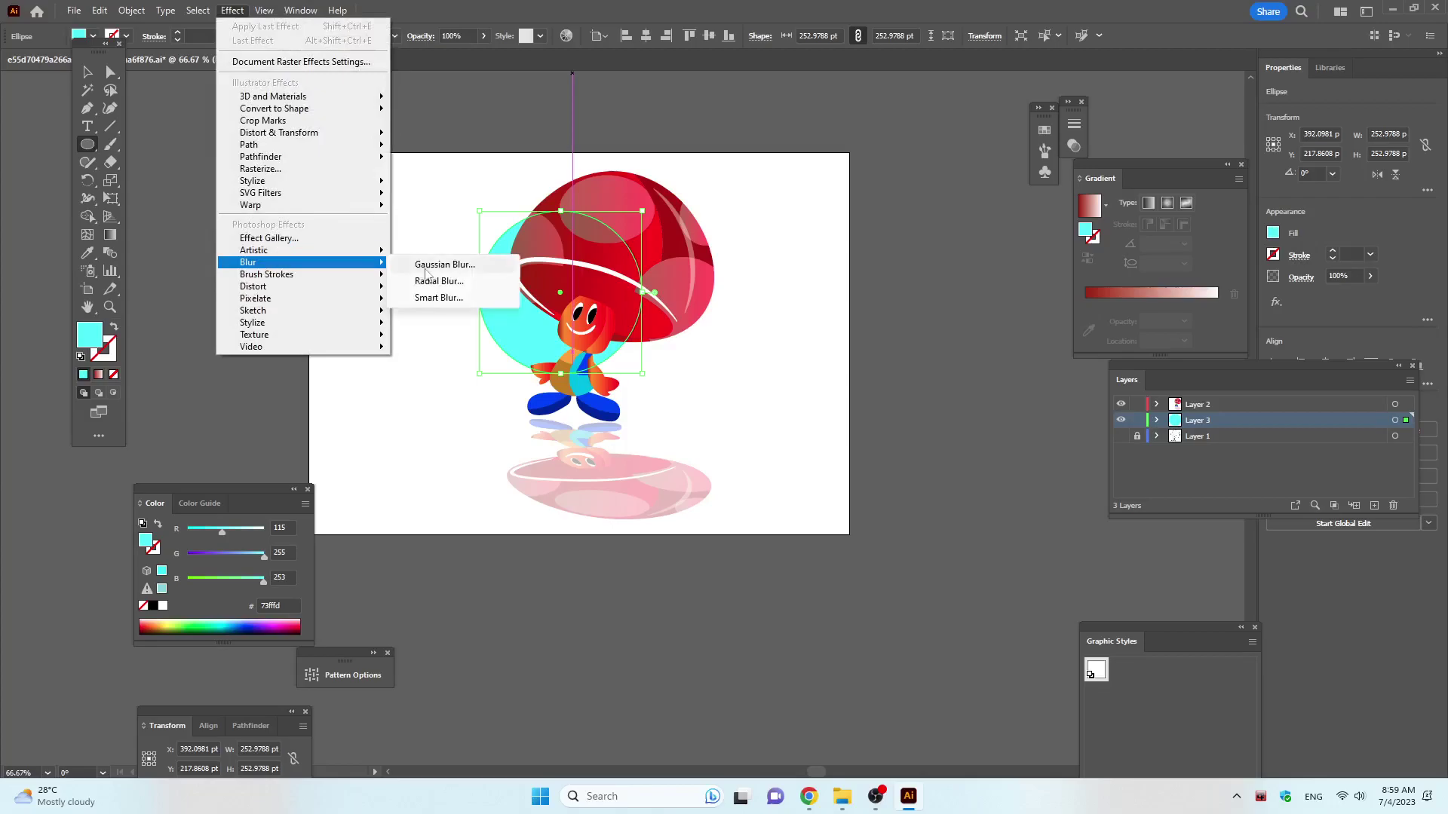
pyautogui.click(435, 265)
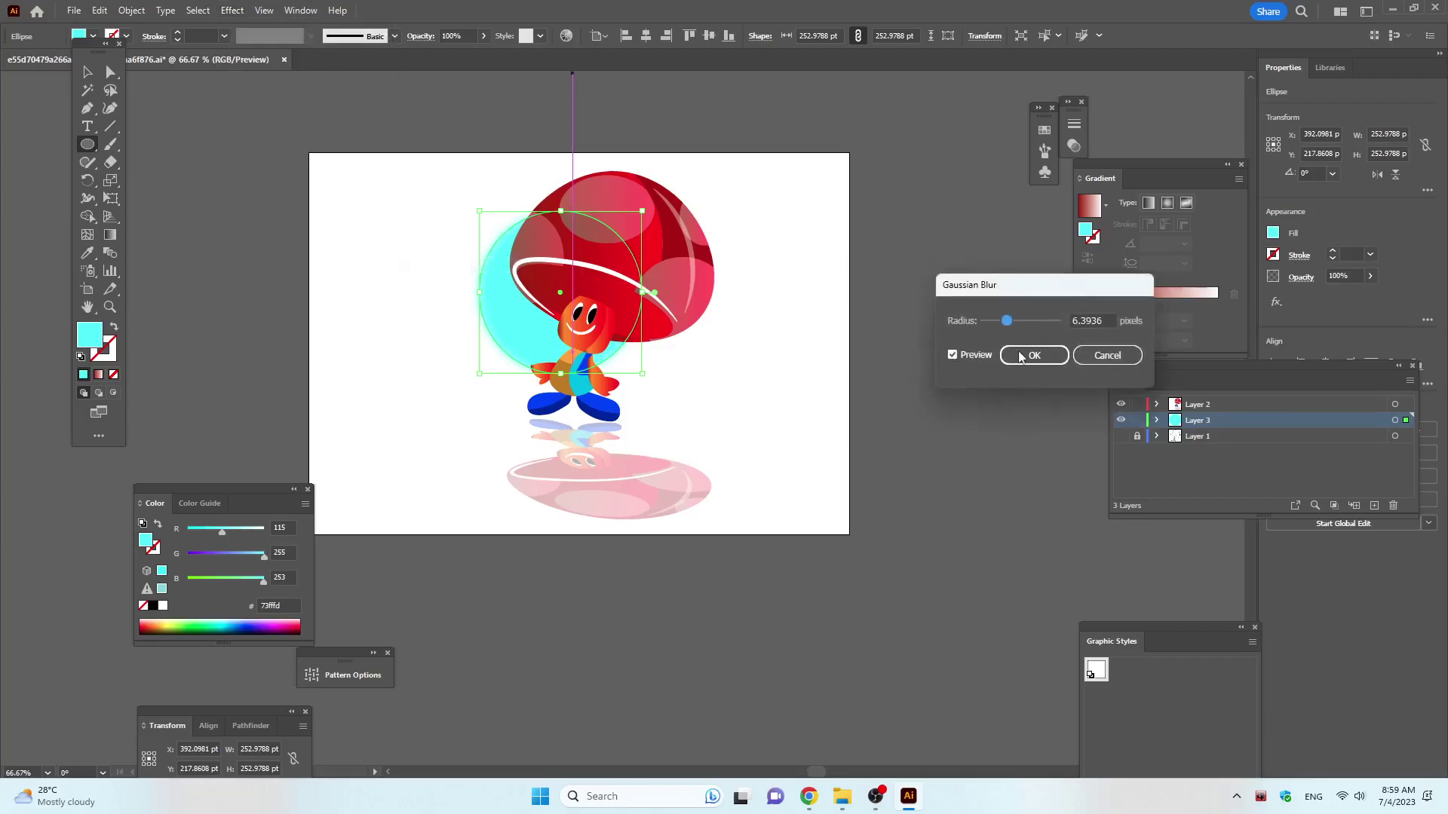
pyautogui.click(952, 355)
pyautogui.moveTo(1030, 321); pyautogui.dragTo(1033, 329)
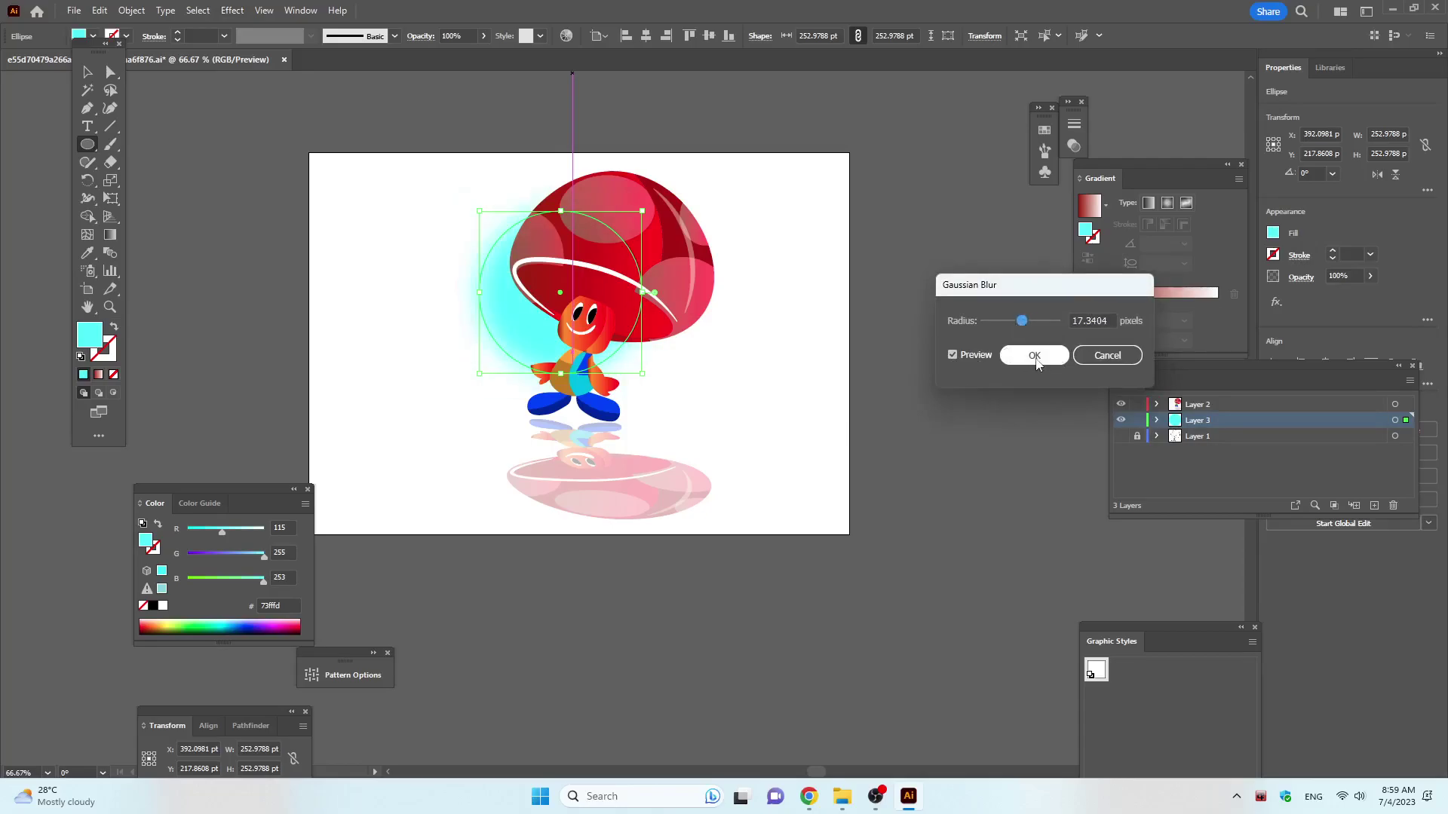
pyautogui.click(1033, 355)
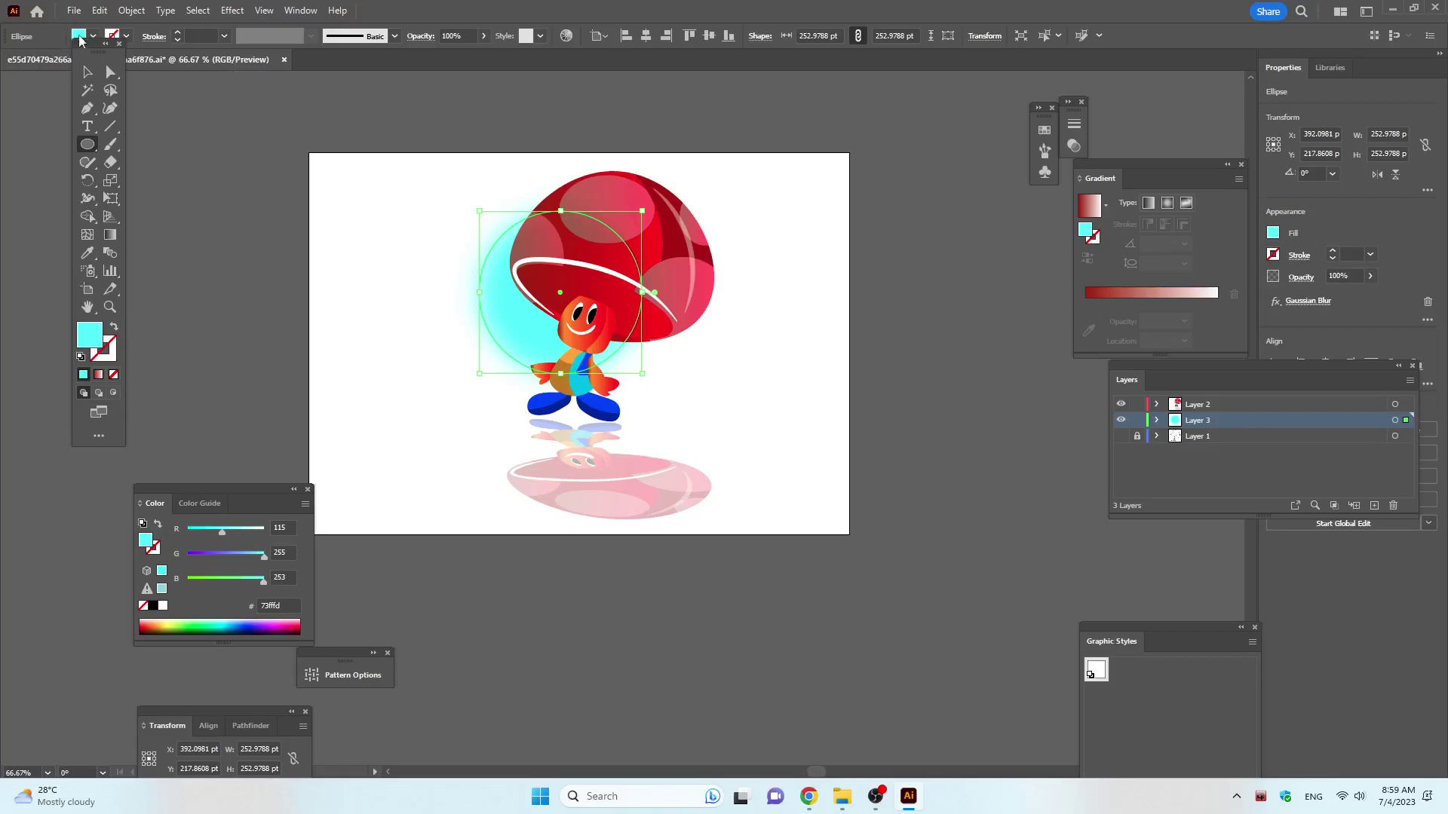
# Enlarge the blurred cyan glow to about 328 pt and move it around the character.
pyautogui.click(95, 73)
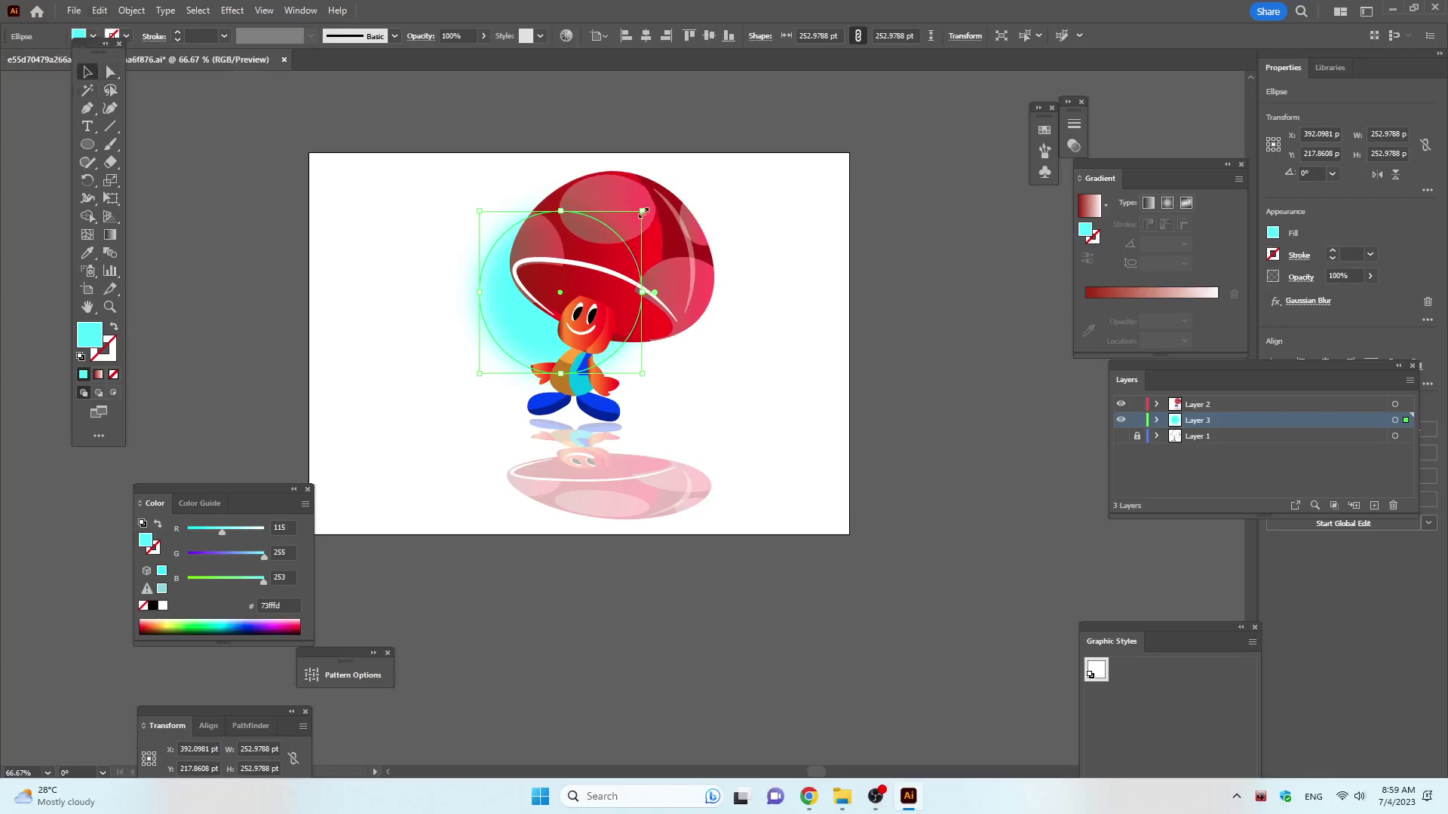
pyautogui.moveTo(643, 211); pyautogui.dragTo(811, 162)
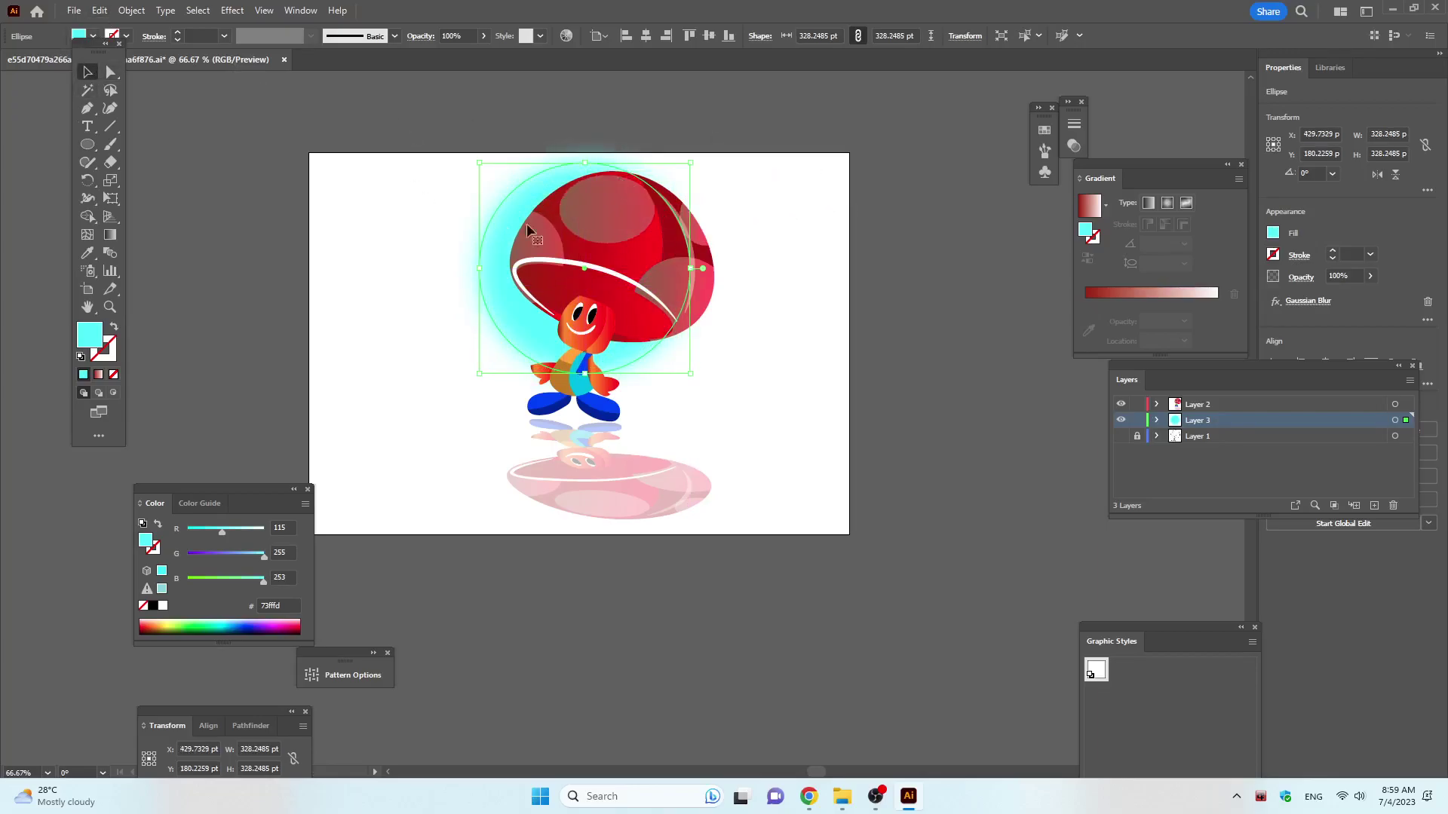
pyautogui.moveTo(511, 207)
pyautogui.mouseDown()
pyautogui.moveTo(466, 245)
pyautogui.moveTo(284, 205)
pyautogui.moveTo(414, 236)
pyautogui.moveTo(723, 251)
pyautogui.moveTo(535, 233)
pyautogui.moveTo(493, 198)
pyautogui.moveTo(518, 222)
pyautogui.moveTo(621, 223)
pyautogui.moveTo(573, 243)
pyautogui.mouseUp()
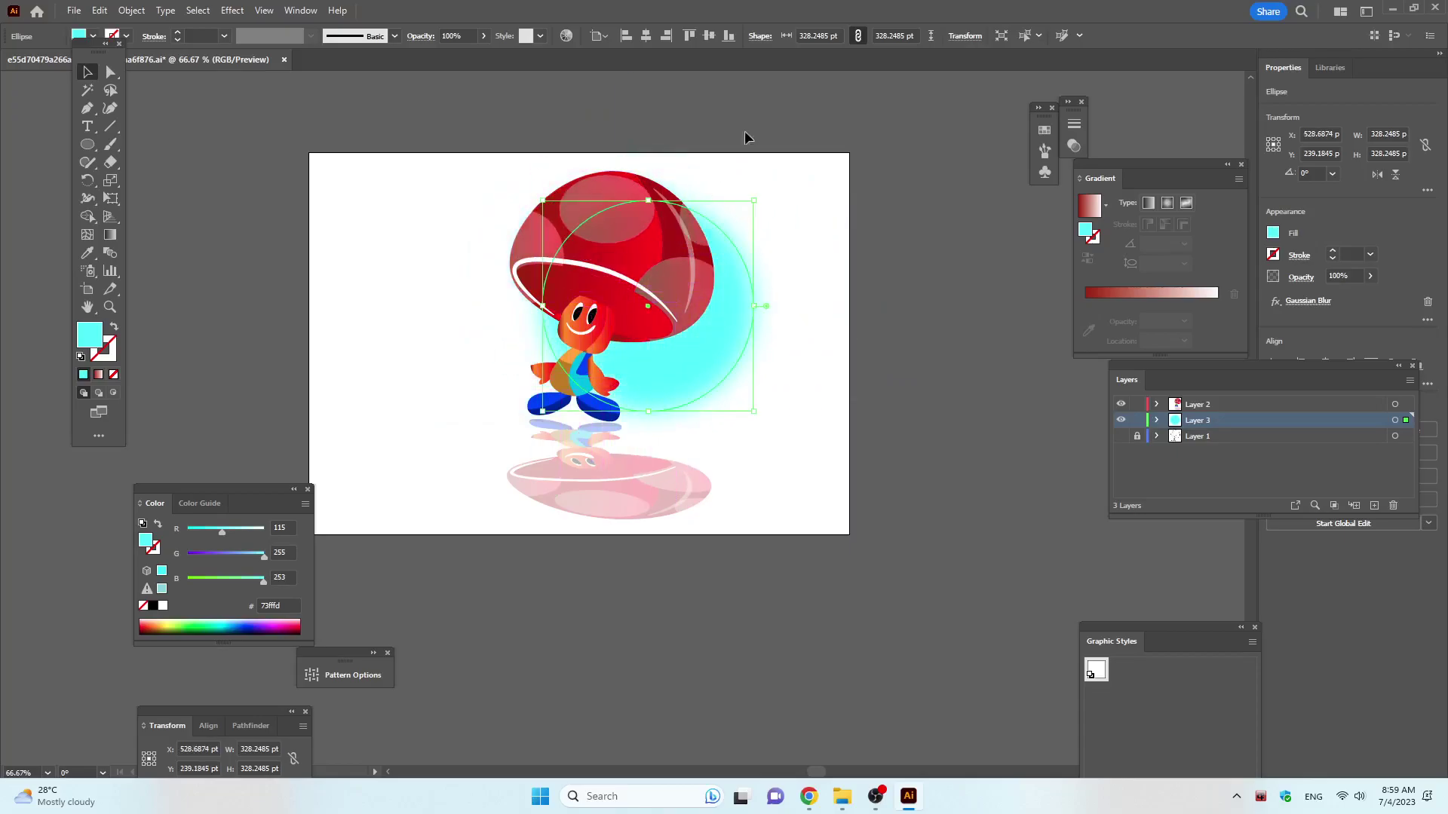
# Fade the glow to 18% opacity and centre it behind the character.
pyautogui.click(484, 36)
pyautogui.moveTo(482, 55); pyautogui.dragTo(436, 55)
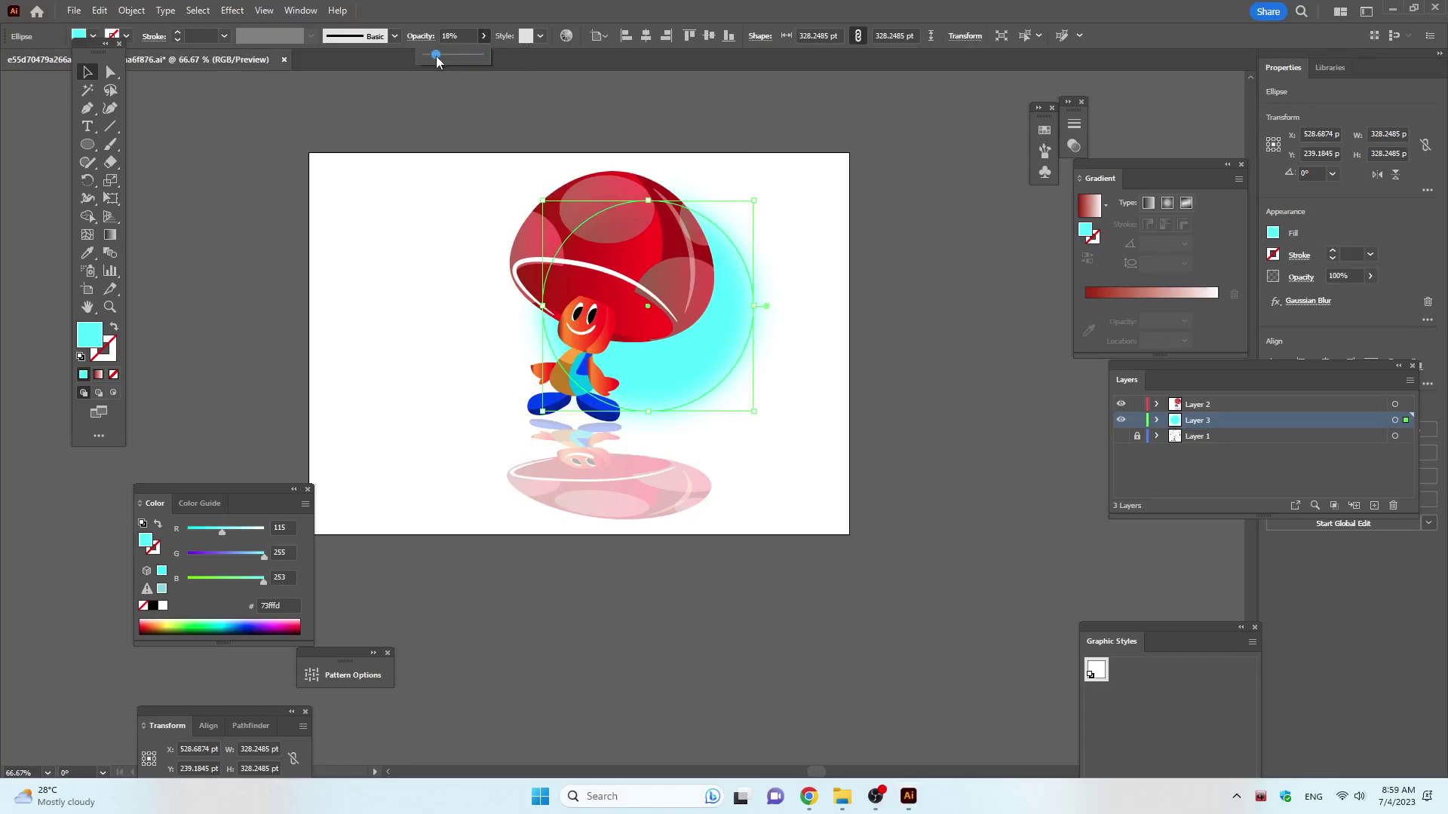
pyautogui.click(864, 276)
pyautogui.moveTo(712, 361); pyautogui.dragTo(660, 361)
pyautogui.click(873, 311)
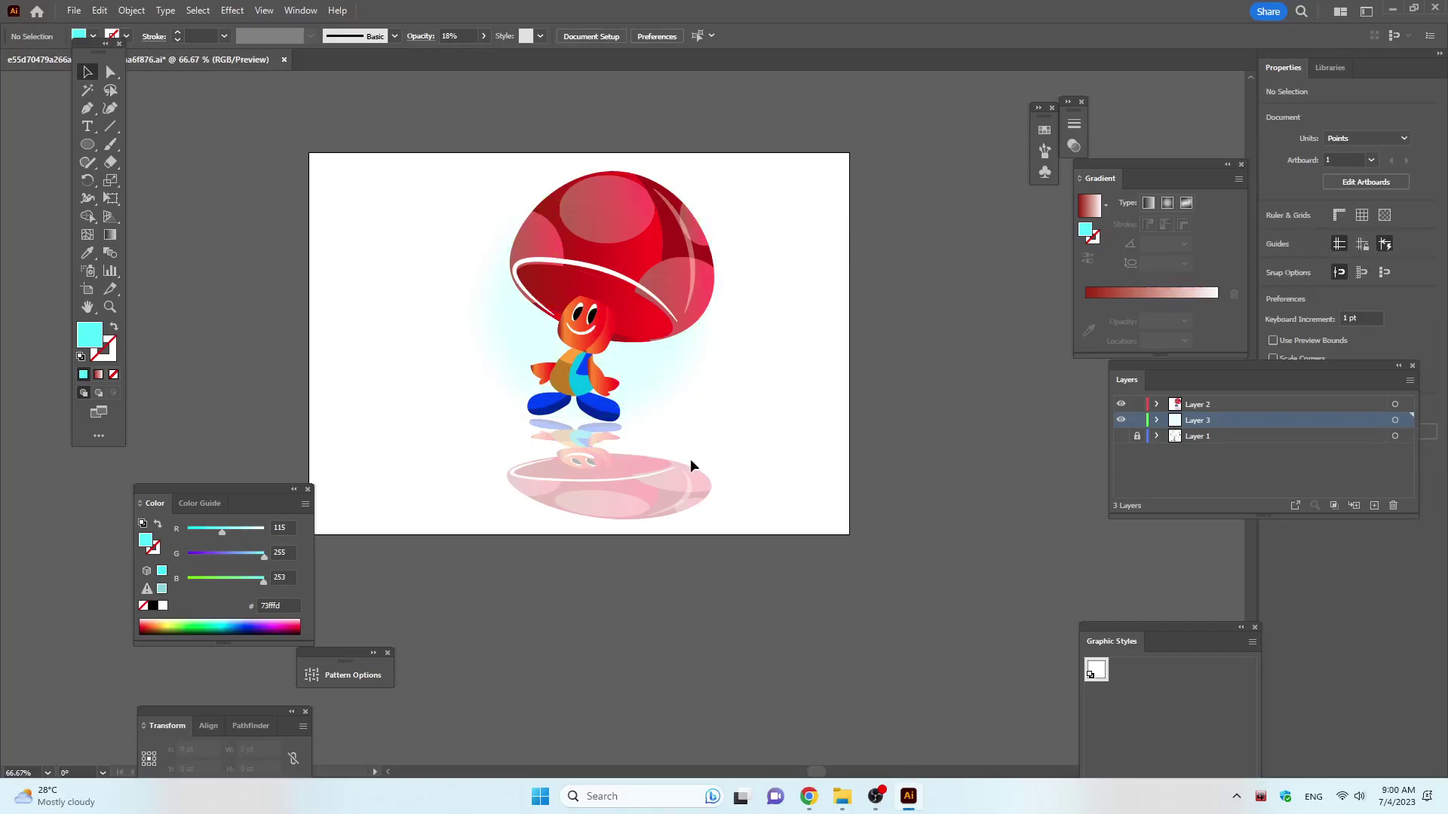
pyautogui.scroll(2, 497, 345)
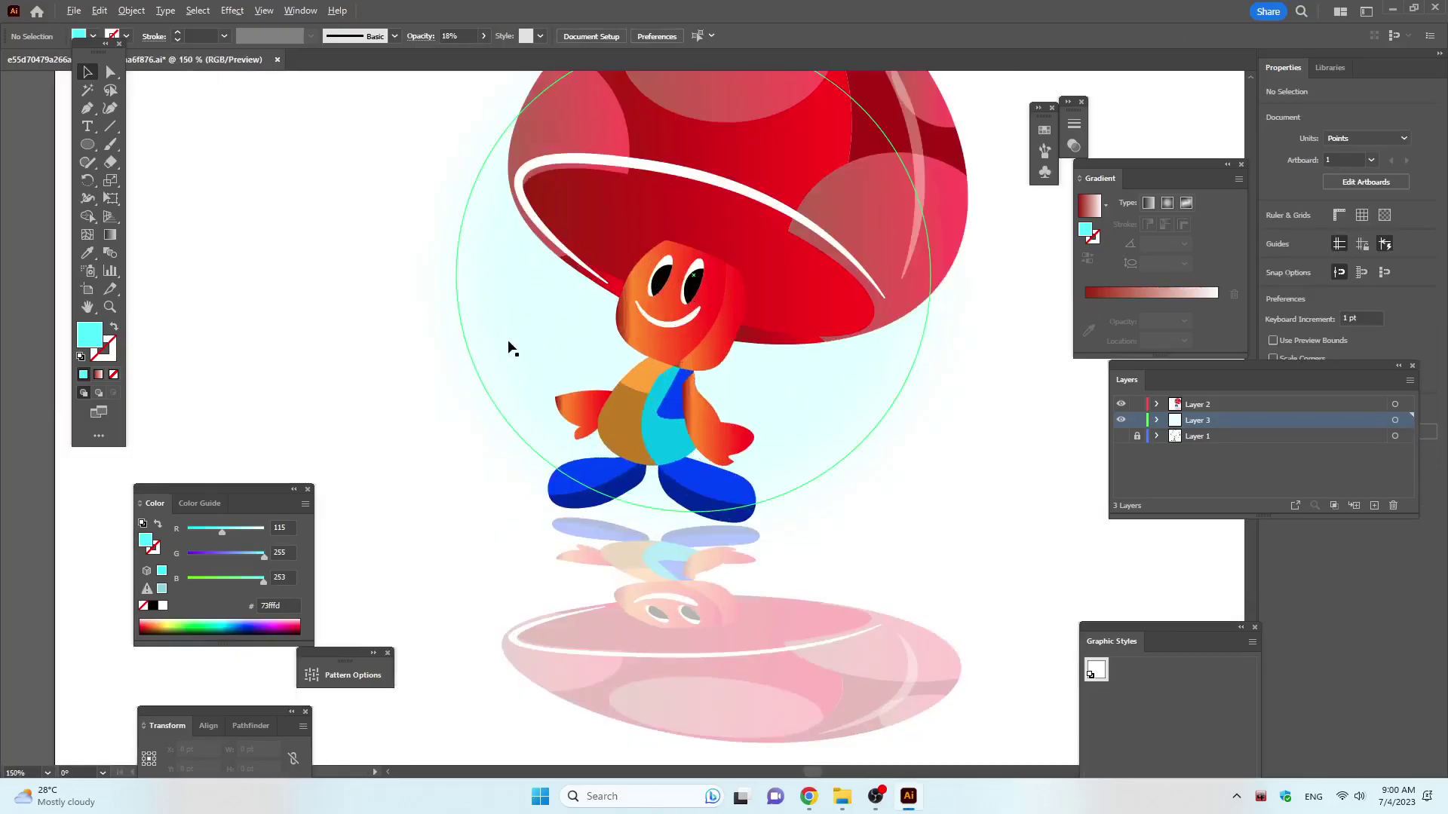
pyautogui.click(688, 319)
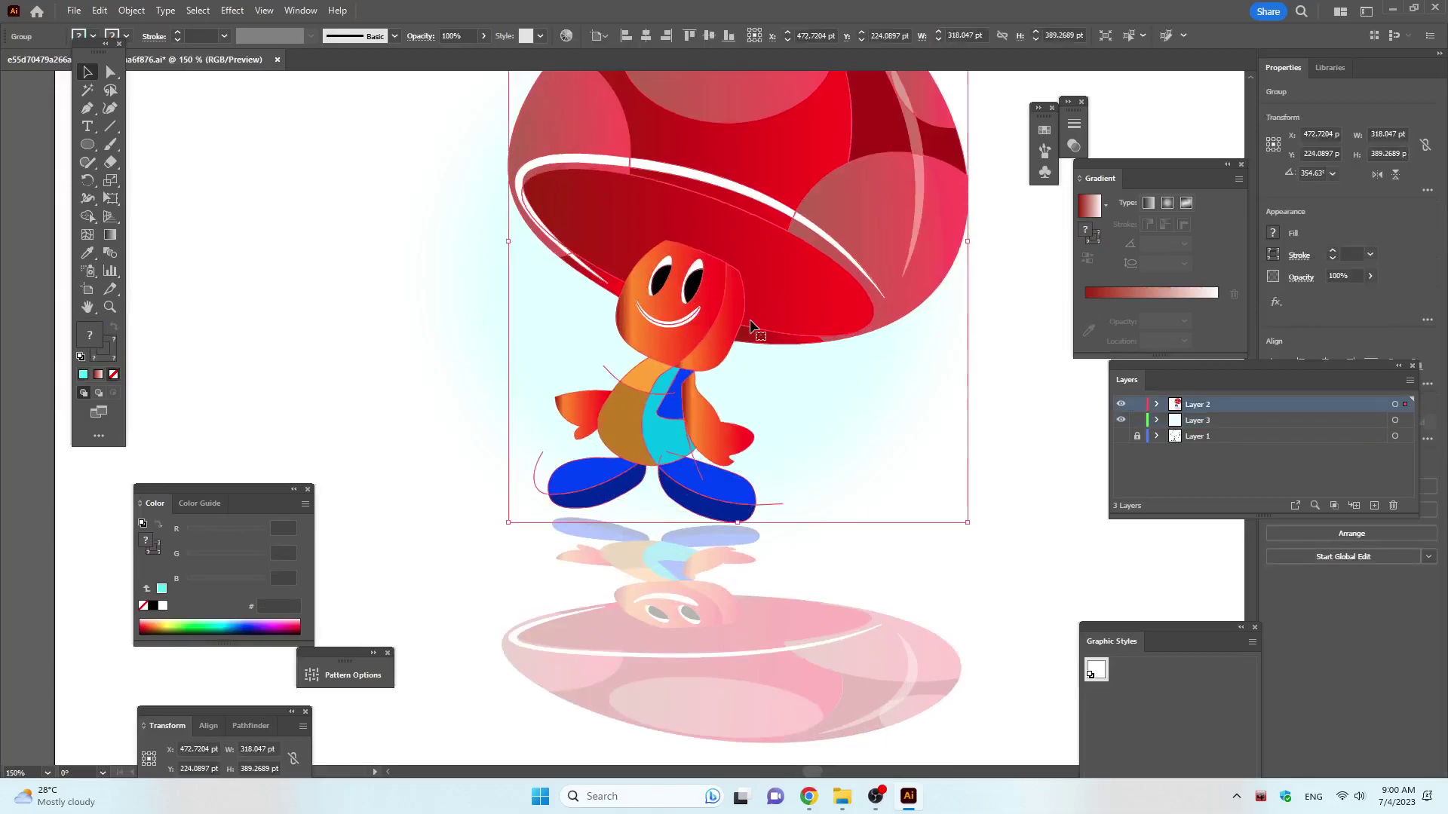
# Ungroup the character and duplicate the white smile path beside the face.
pyautogui.rightClick(730, 321)
pyautogui.click(812, 532)
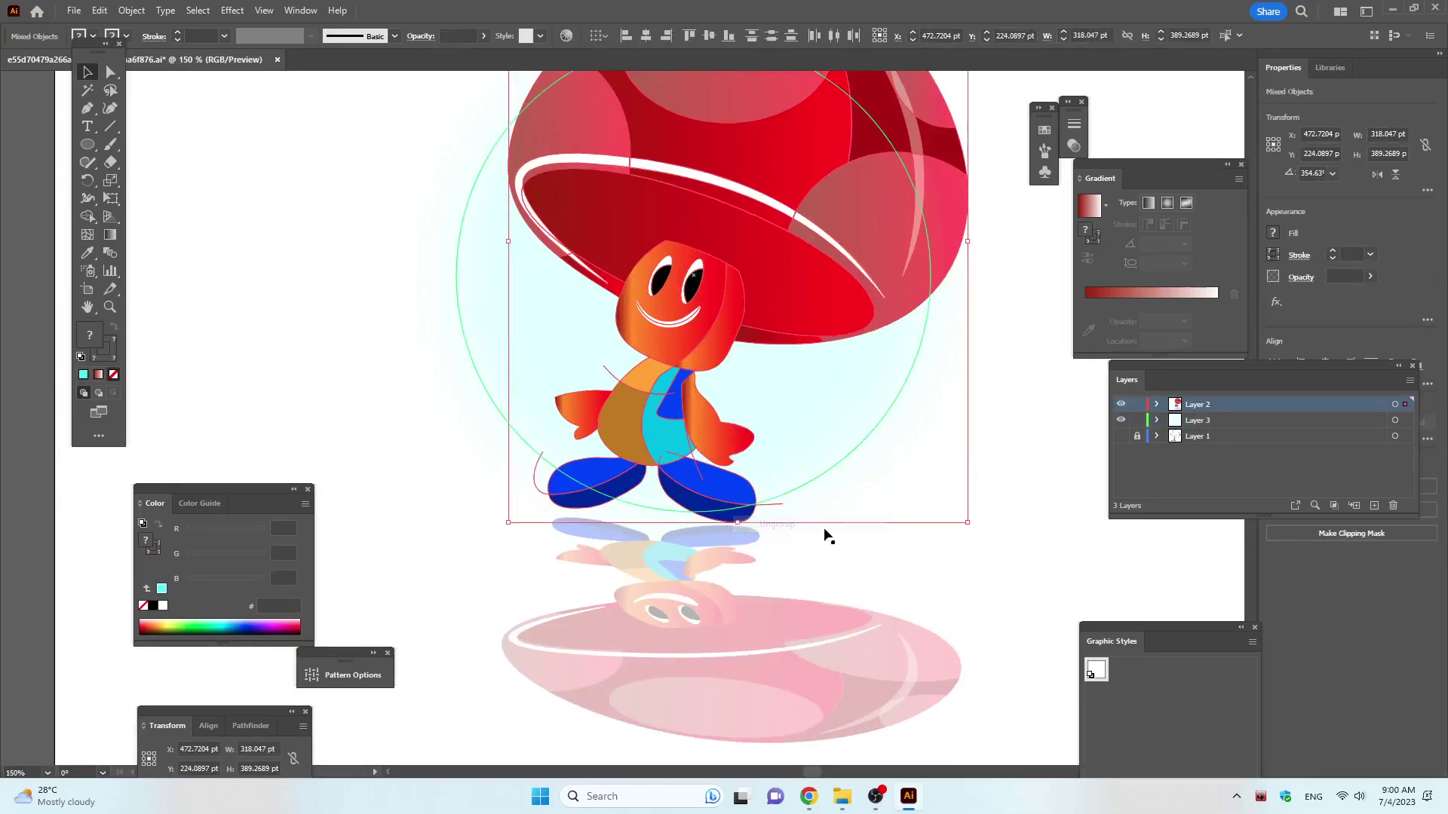
pyautogui.click(849, 516)
pyautogui.click(694, 320)
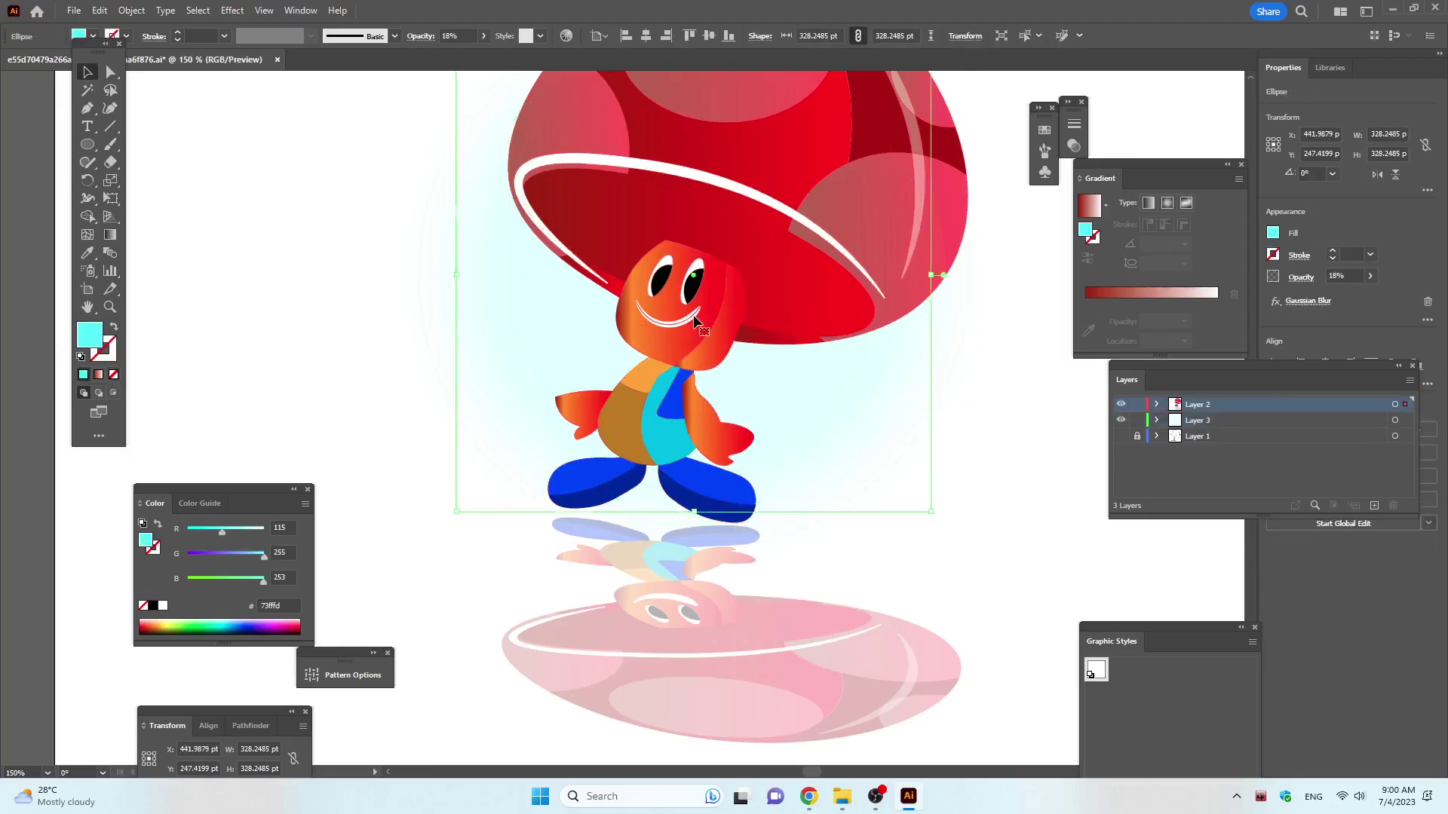
pyautogui.rightClick(694, 322)
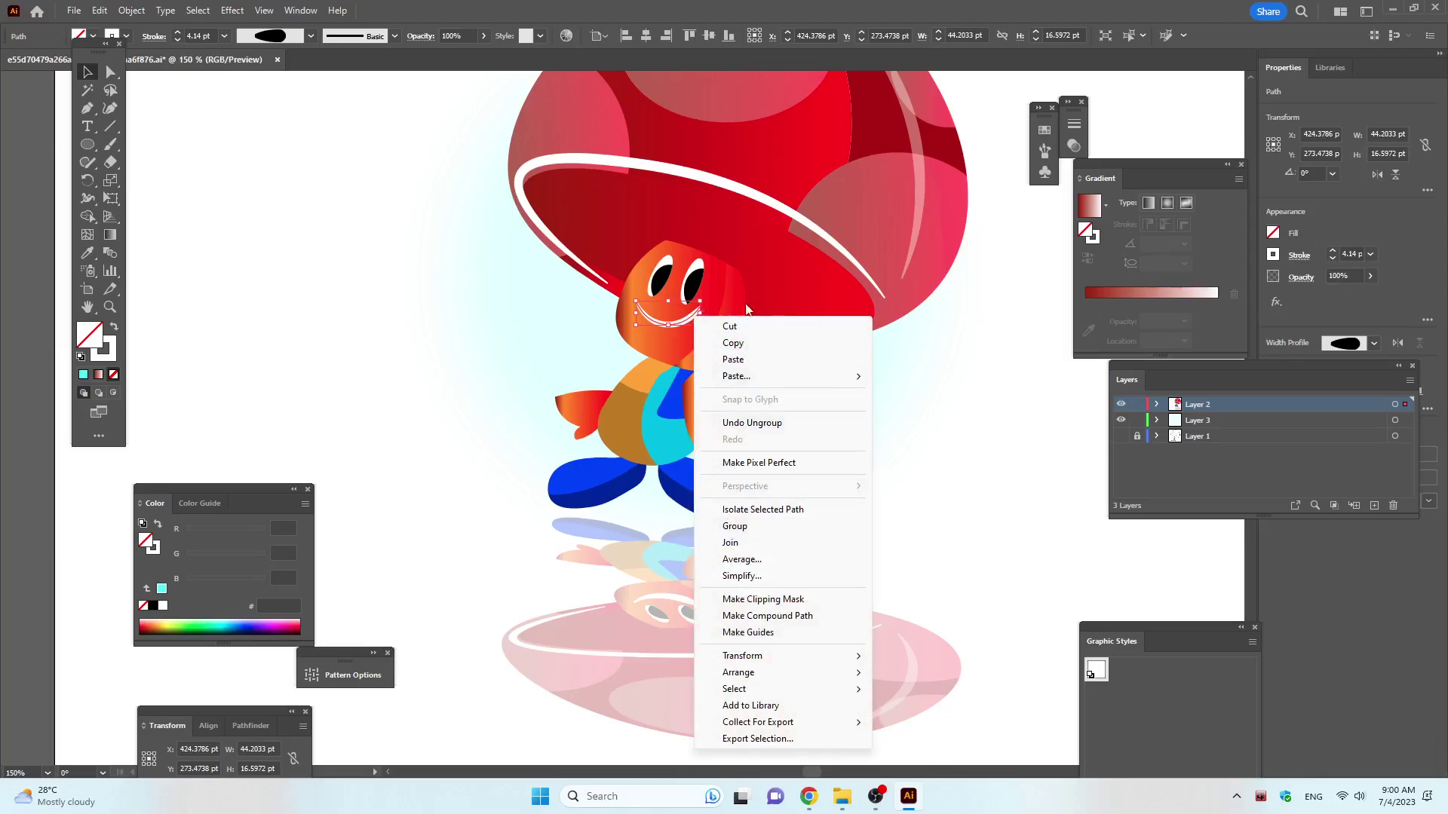
pyautogui.click(680, 319)
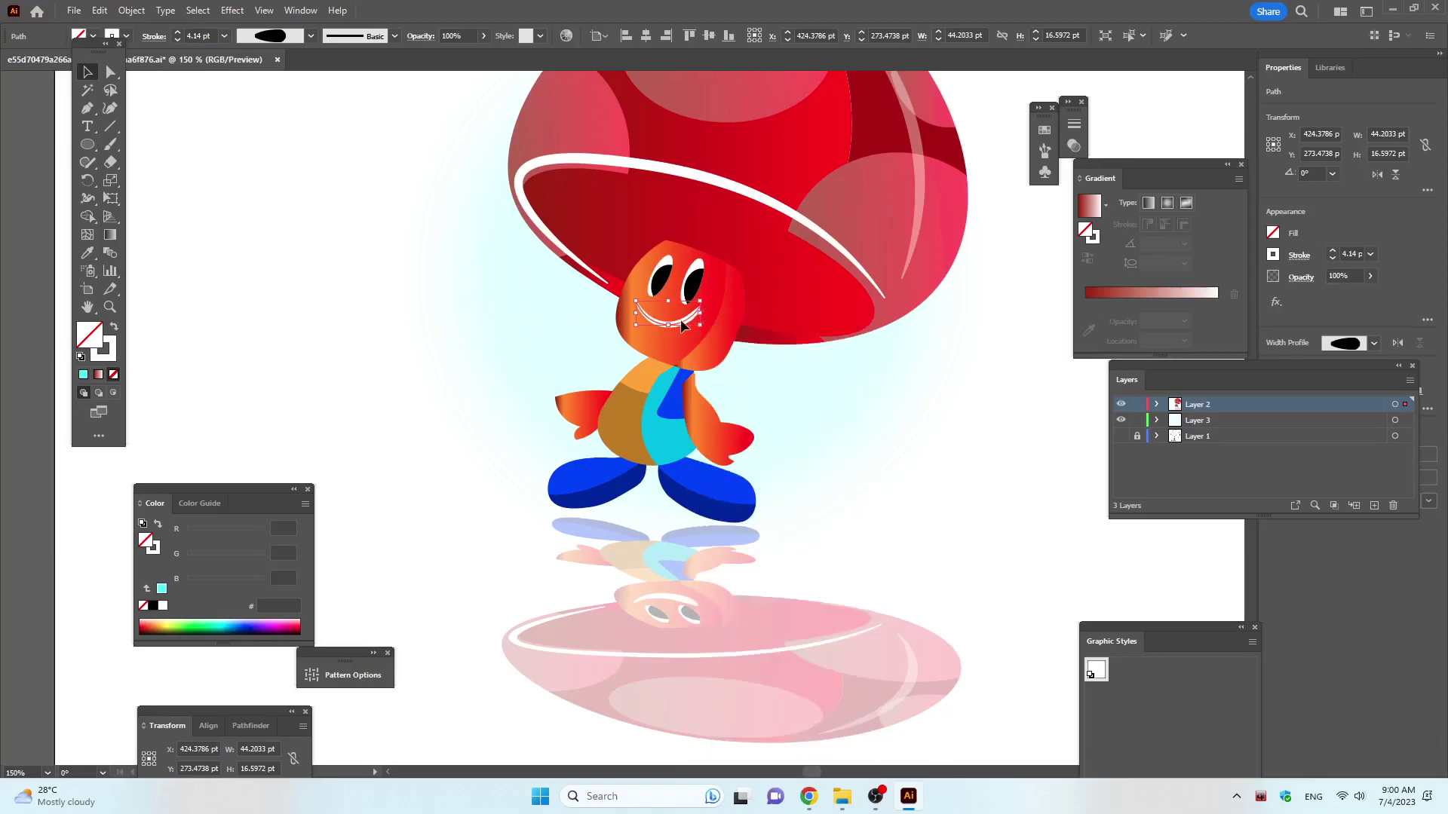
pyautogui.moveTo(682, 323)
pyautogui.mouseDown()
pyautogui.moveTo(728, 370)
pyautogui.moveTo(626, 341)
pyautogui.mouseUp()
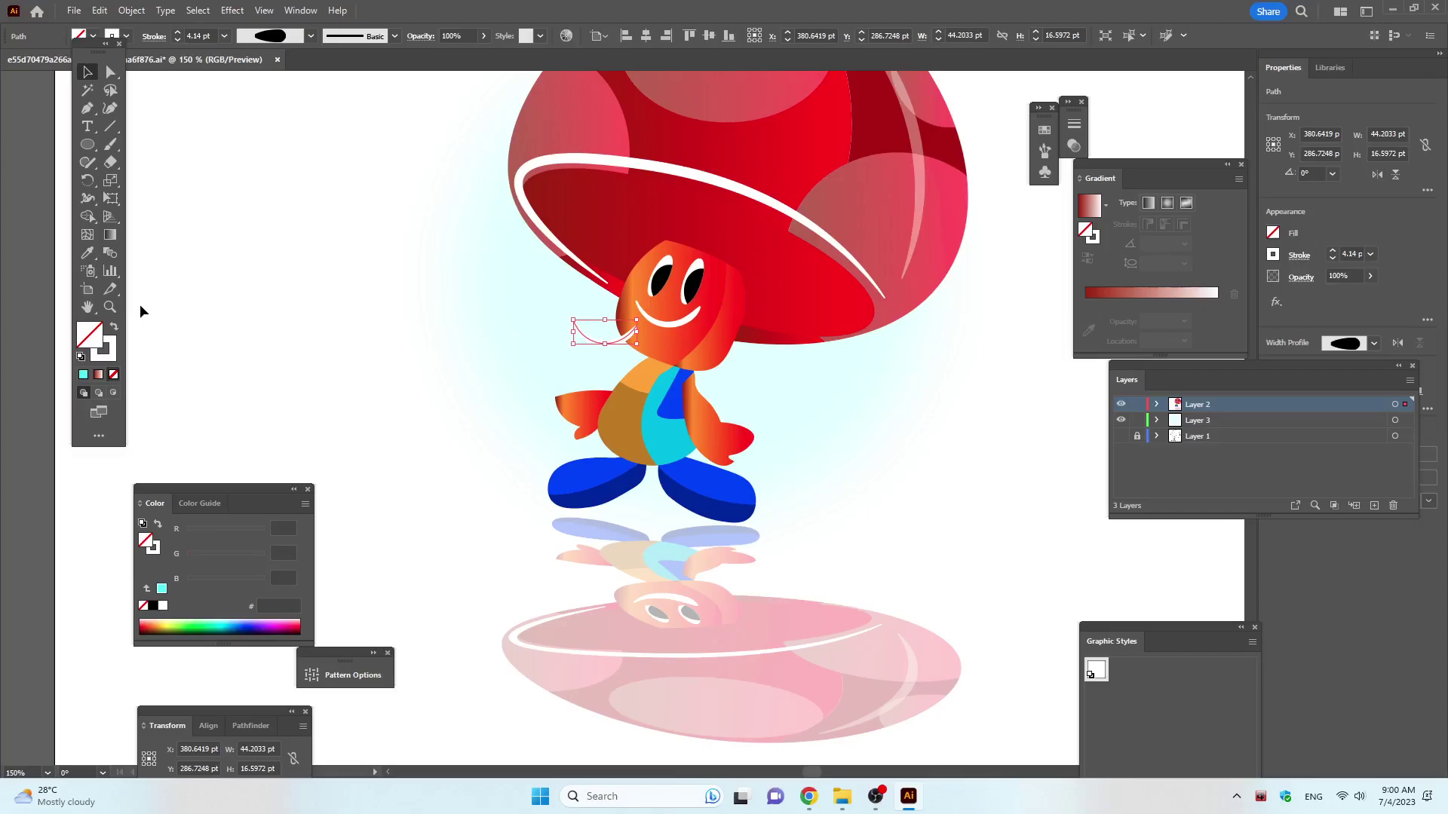
# Give the smile copy a red #ff2b00 stroke and lay it over the white smile.
pyautogui.press('x')
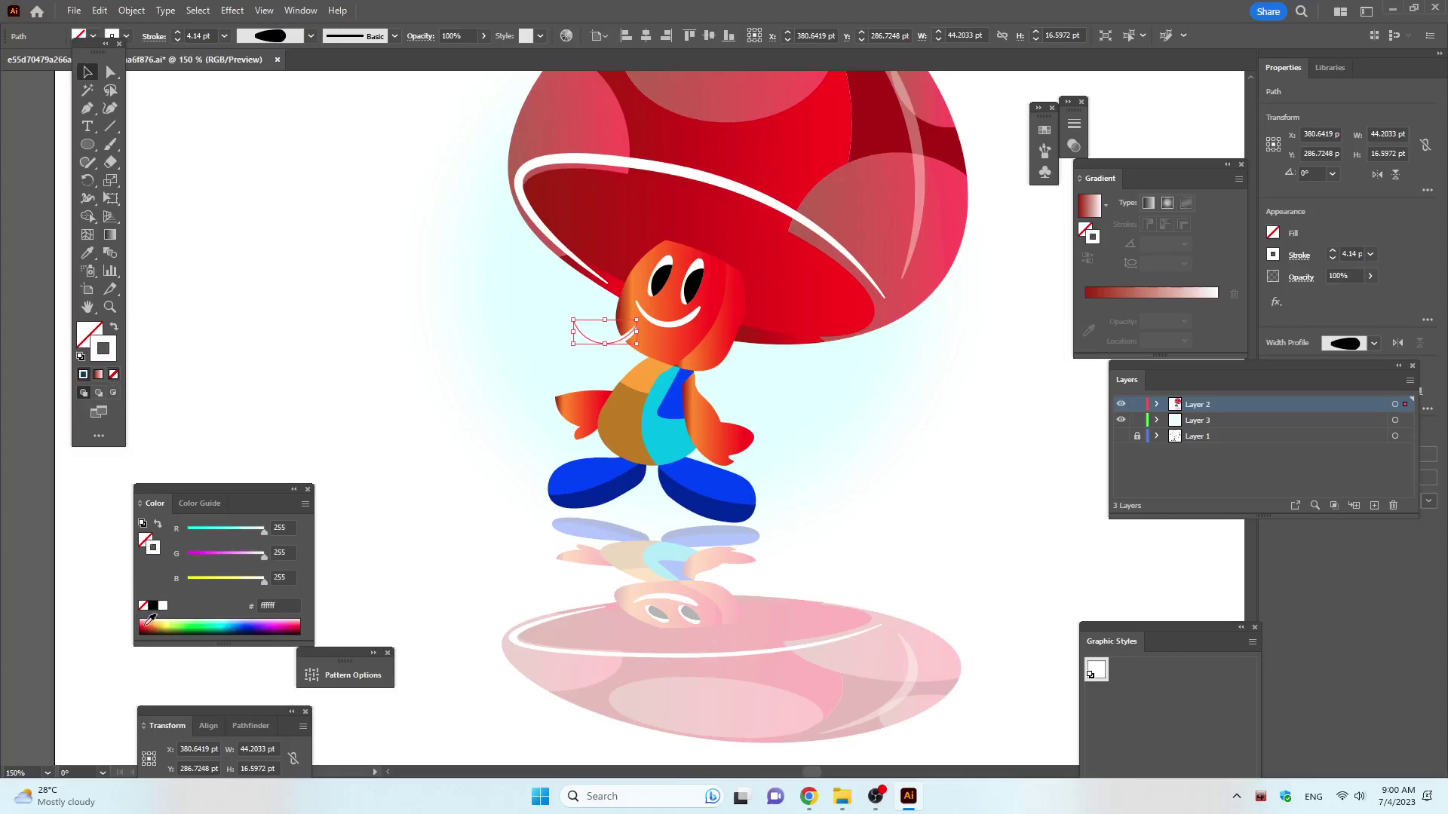
pyautogui.click(147, 623)
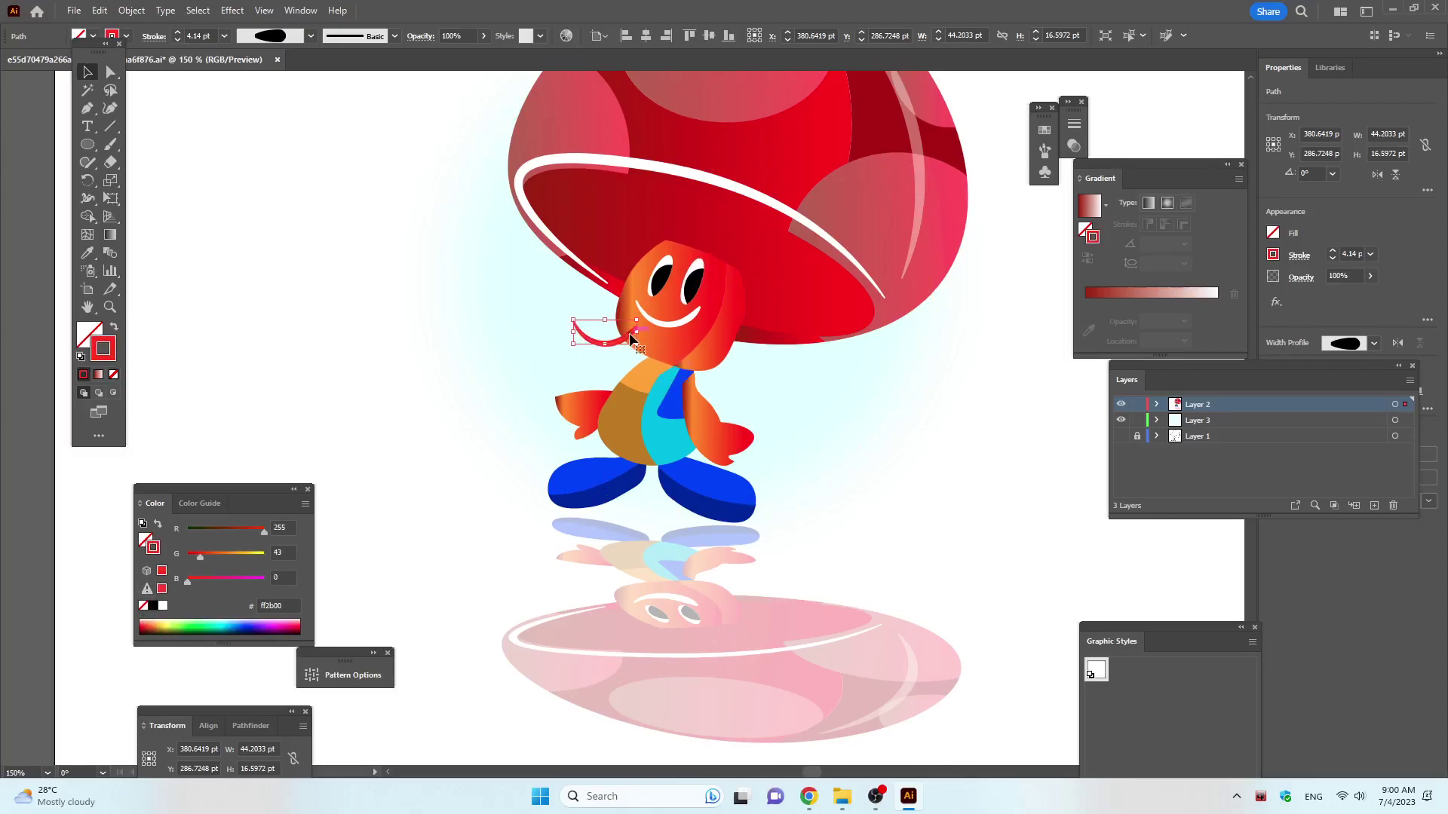
pyautogui.keyDown('alt'); pyautogui.scroll(2, 630, 336); pyautogui.keyUp('alt')
pyautogui.keyDown('alt'); pyautogui.scroll(2, 629, 336); pyautogui.keyUp('alt')
pyautogui.moveTo(628, 343); pyautogui.dragTo(886, 265)
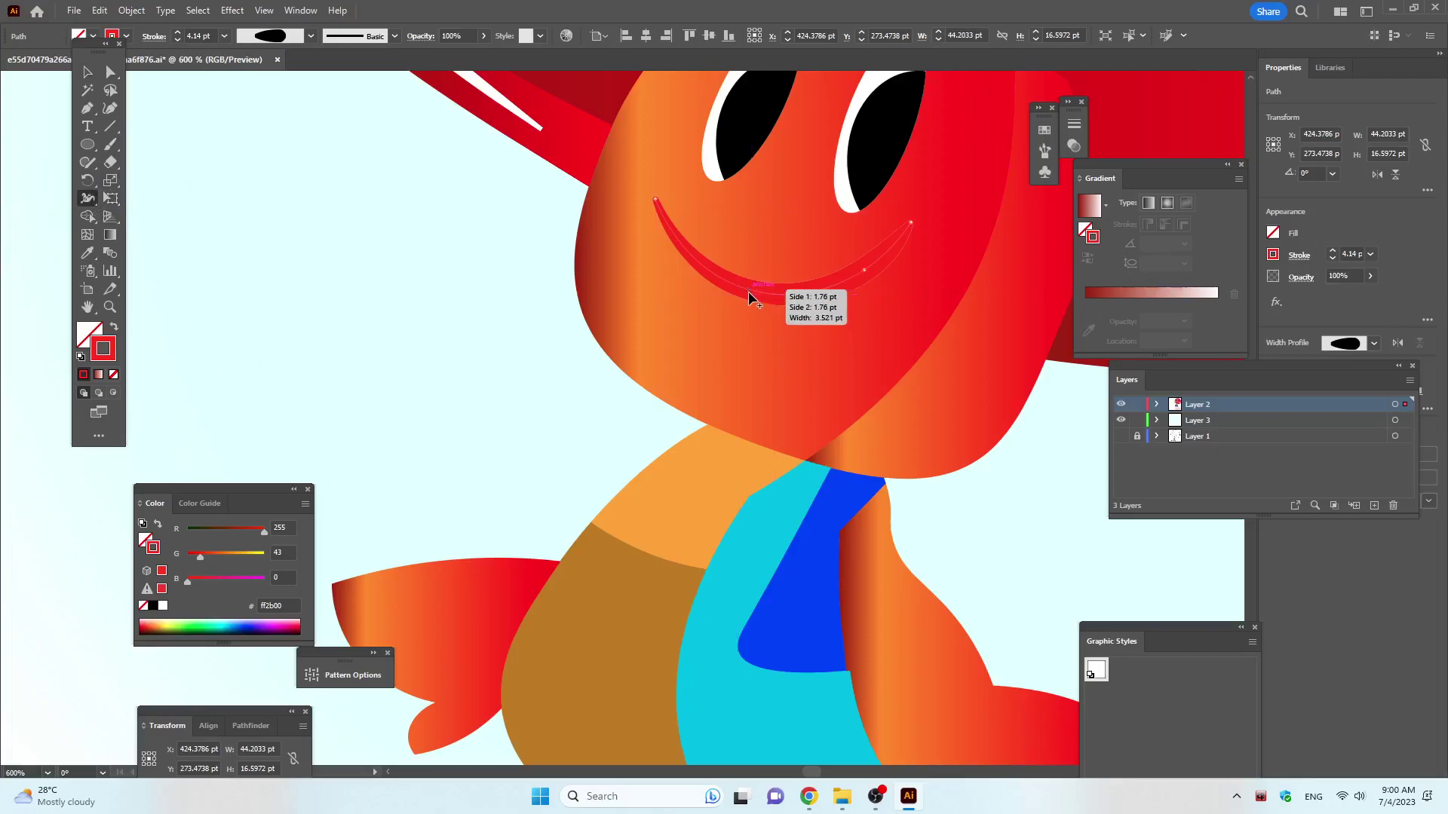
# Taper the red smile's stroke with width points to a thinner 2.46 pt profile.
pyautogui.moveTo(748, 291); pyautogui.dragTo(751, 294)
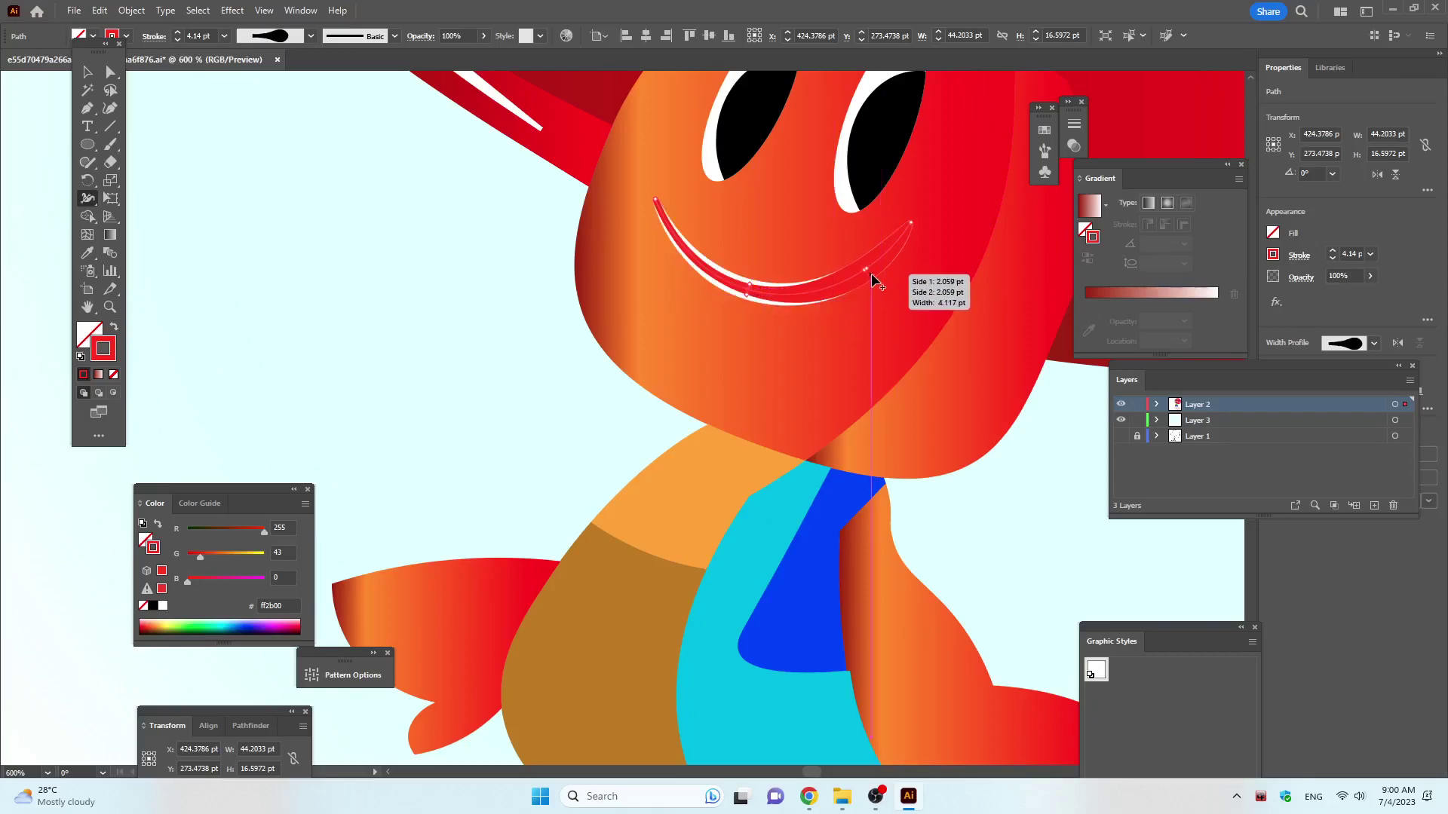
pyautogui.moveTo(871, 276); pyautogui.dragTo(868, 278)
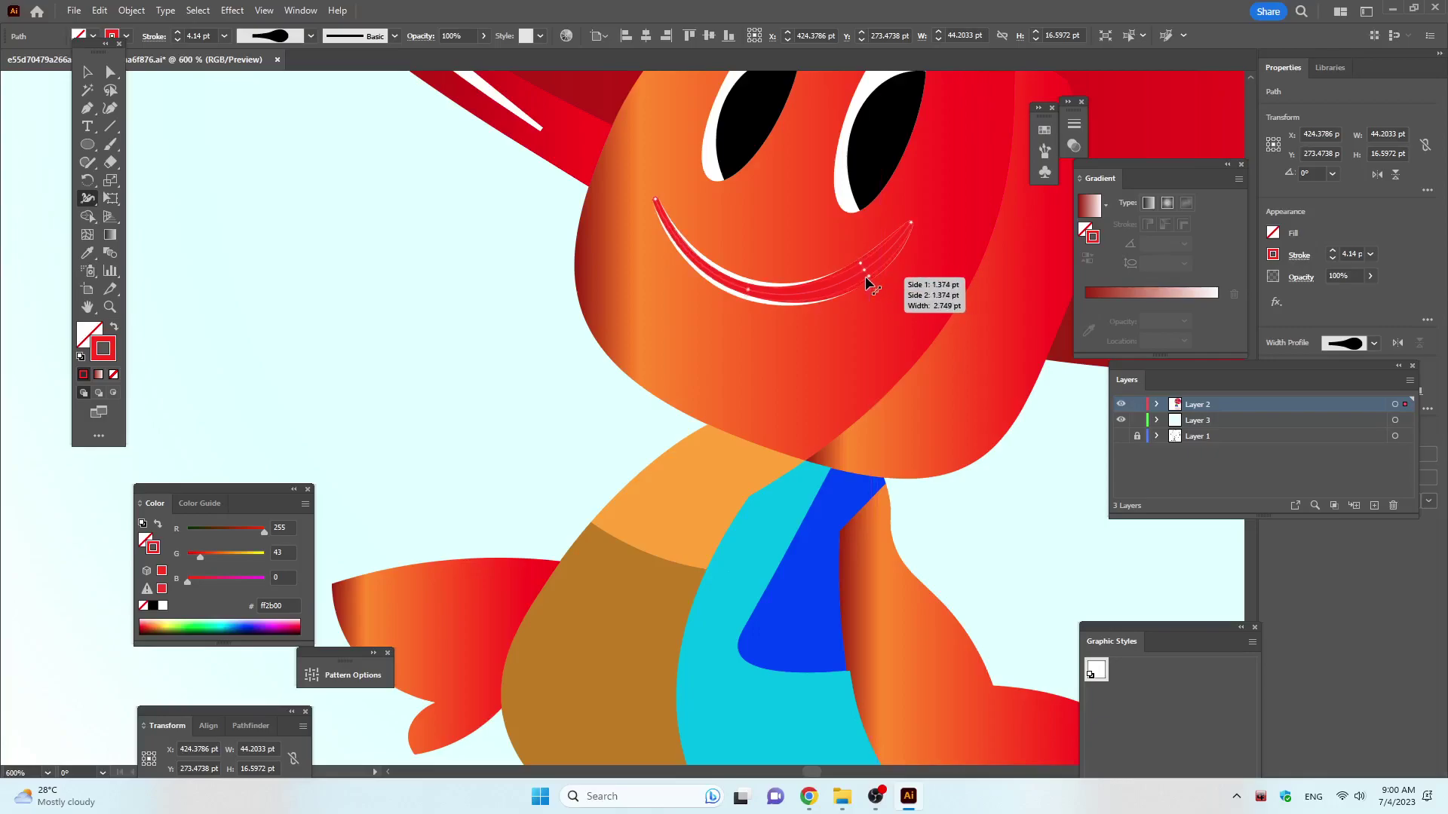
pyautogui.moveTo(868, 277); pyautogui.dragTo(871, 271)
pyautogui.scroll(-1, 749, 246)
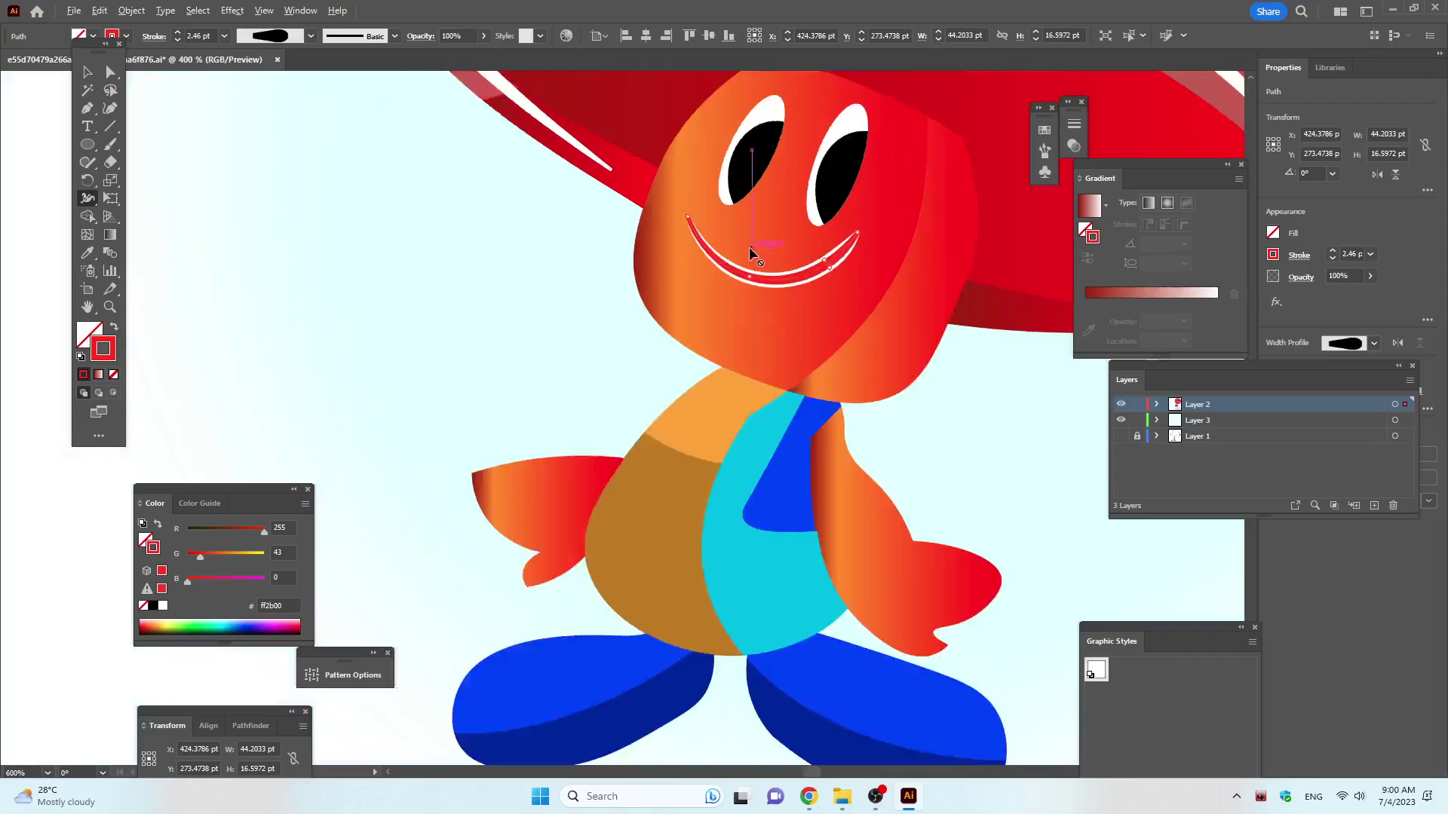
pyautogui.scroll(-1, 748, 247)
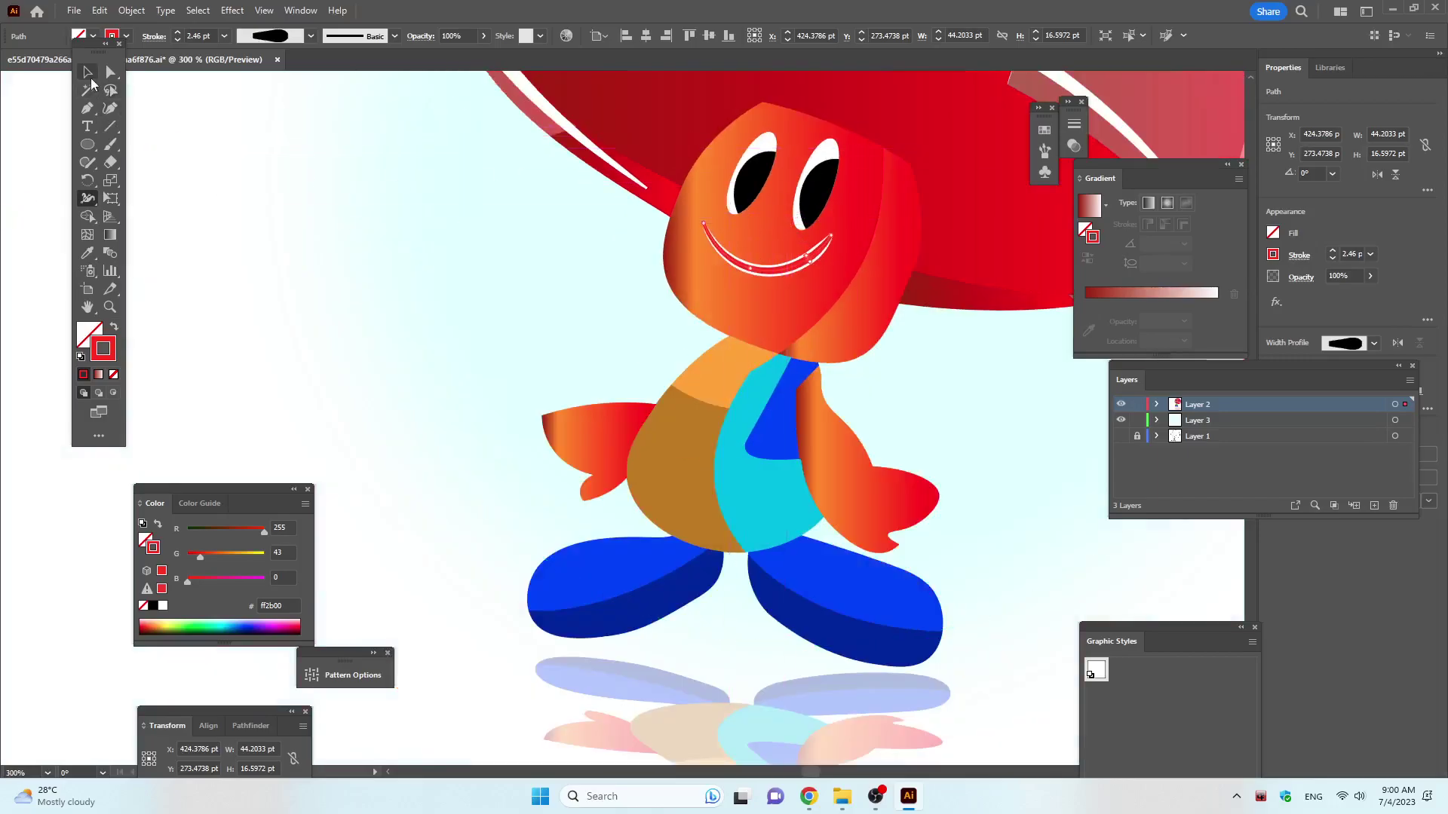
# Deselect the cyan glow ellipse and save the mushroom character file with Ctrl+S.
pyautogui.click(87, 72)
pyautogui.click(302, 200)
pyautogui.scroll(-2, 343, 253)
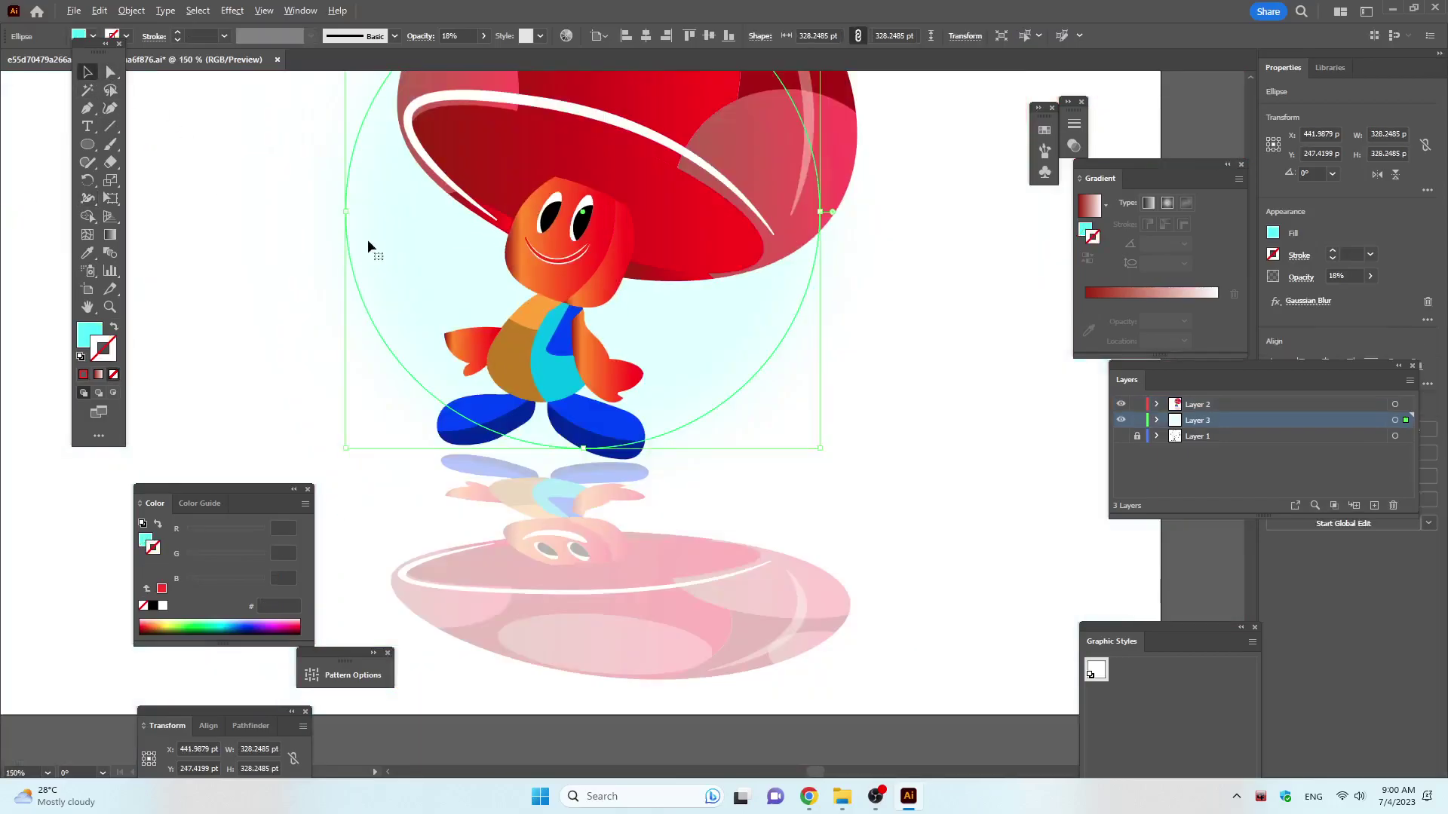
pyautogui.scroll(3, 588, 262)
pyautogui.click(924, 205)
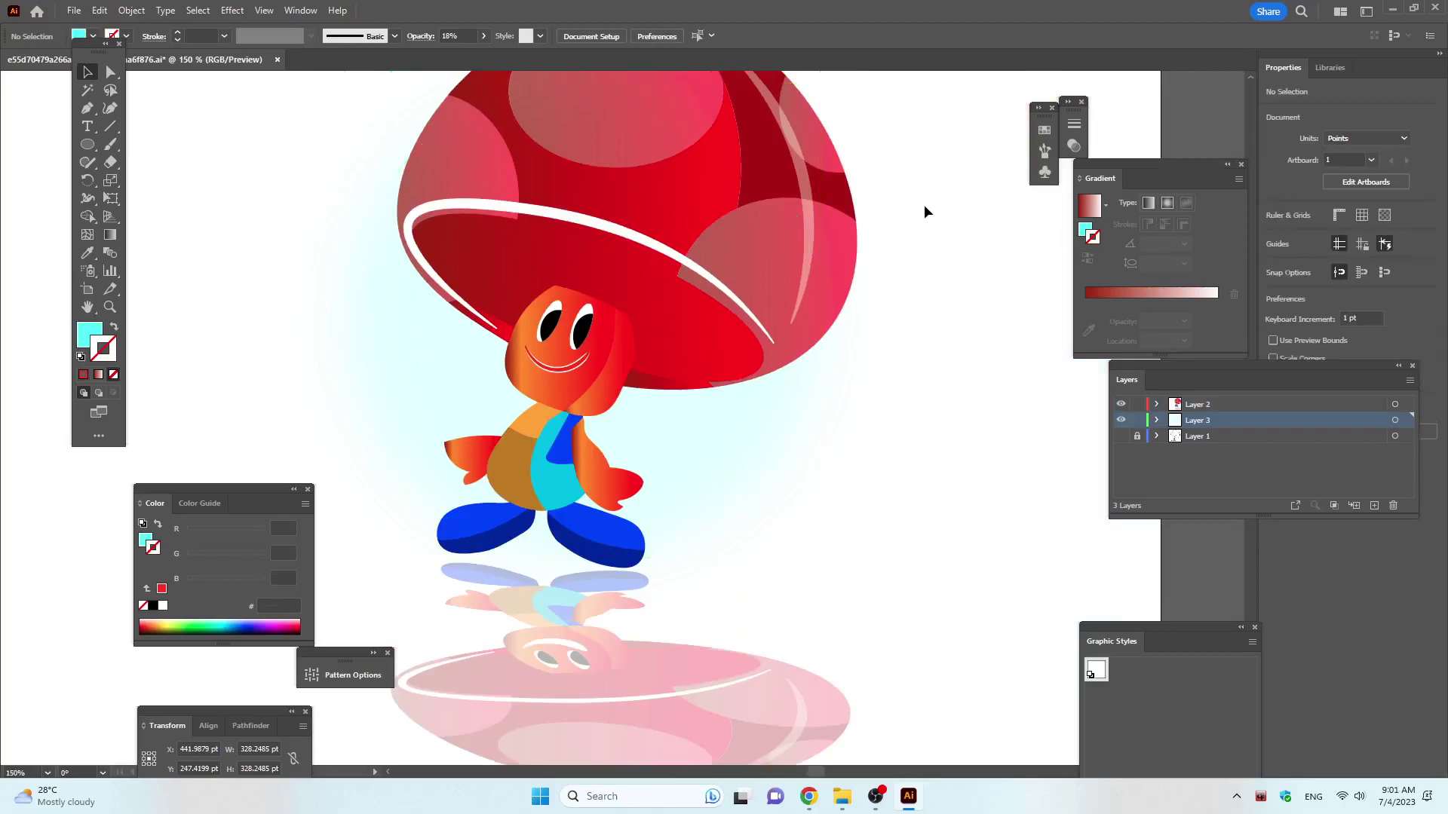
pyautogui.scroll(2, 828, 305)
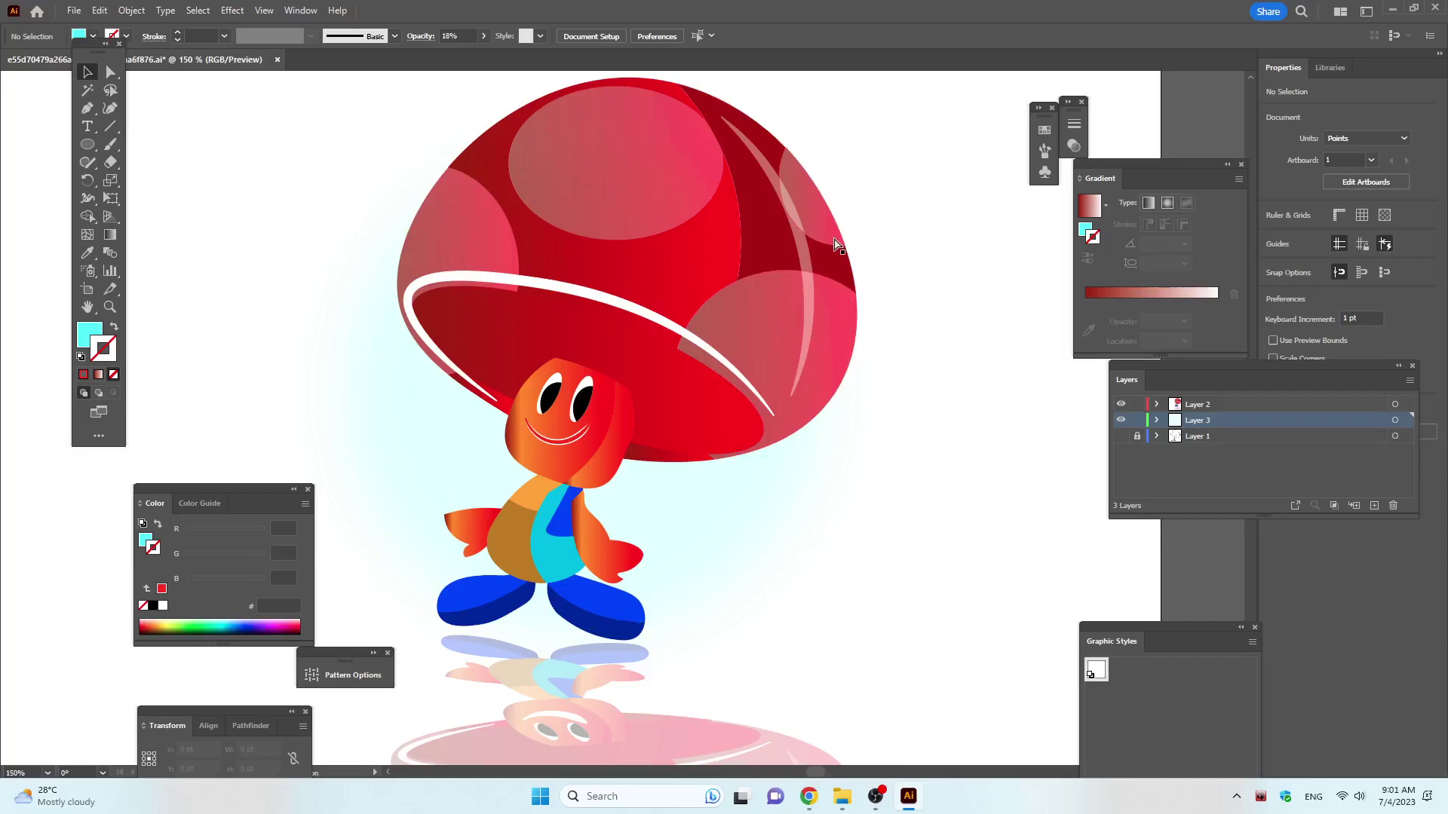
pyautogui.hotkey('ctrl', 's')
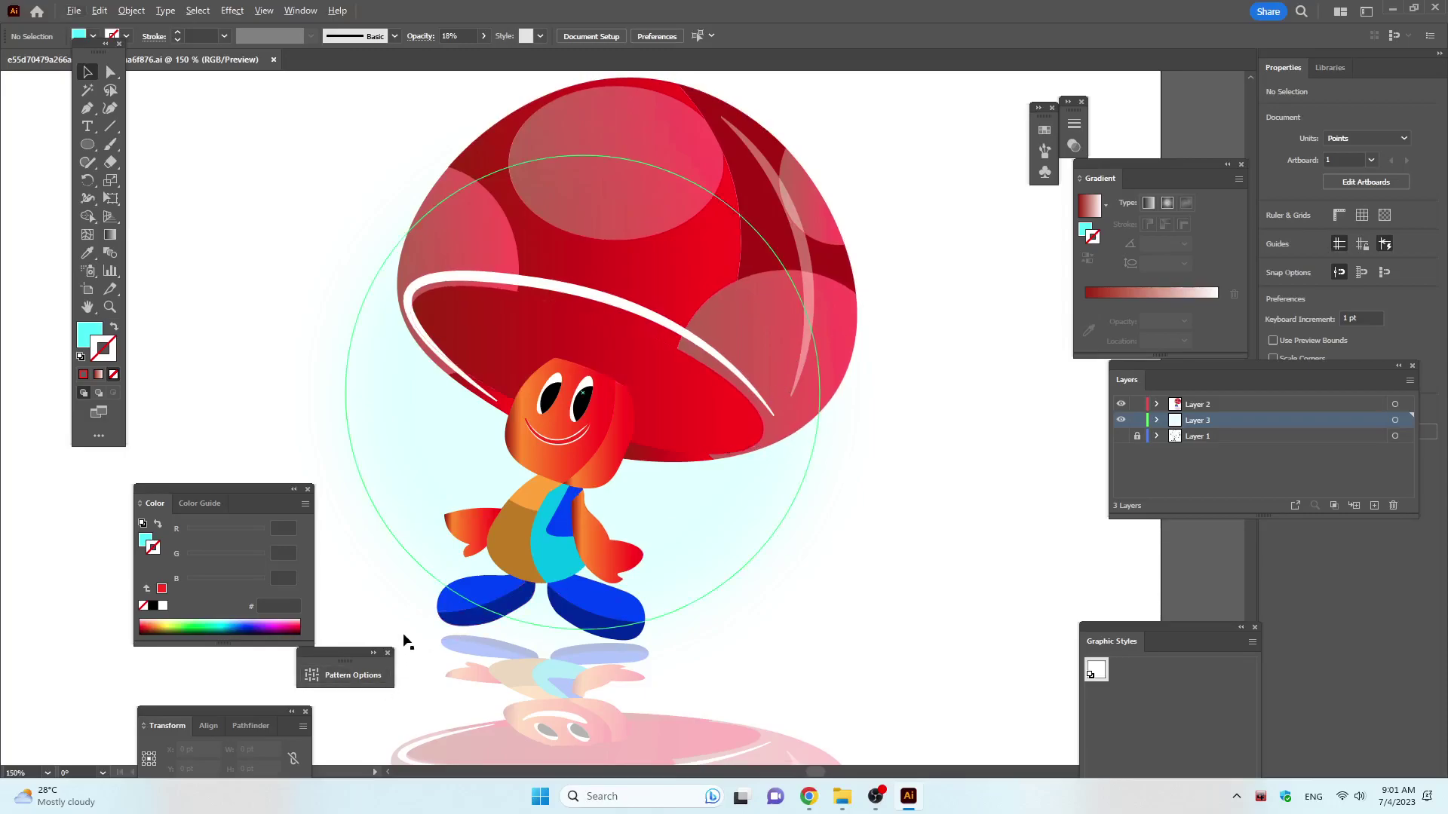
pyautogui.scroll(5, 404, 637)
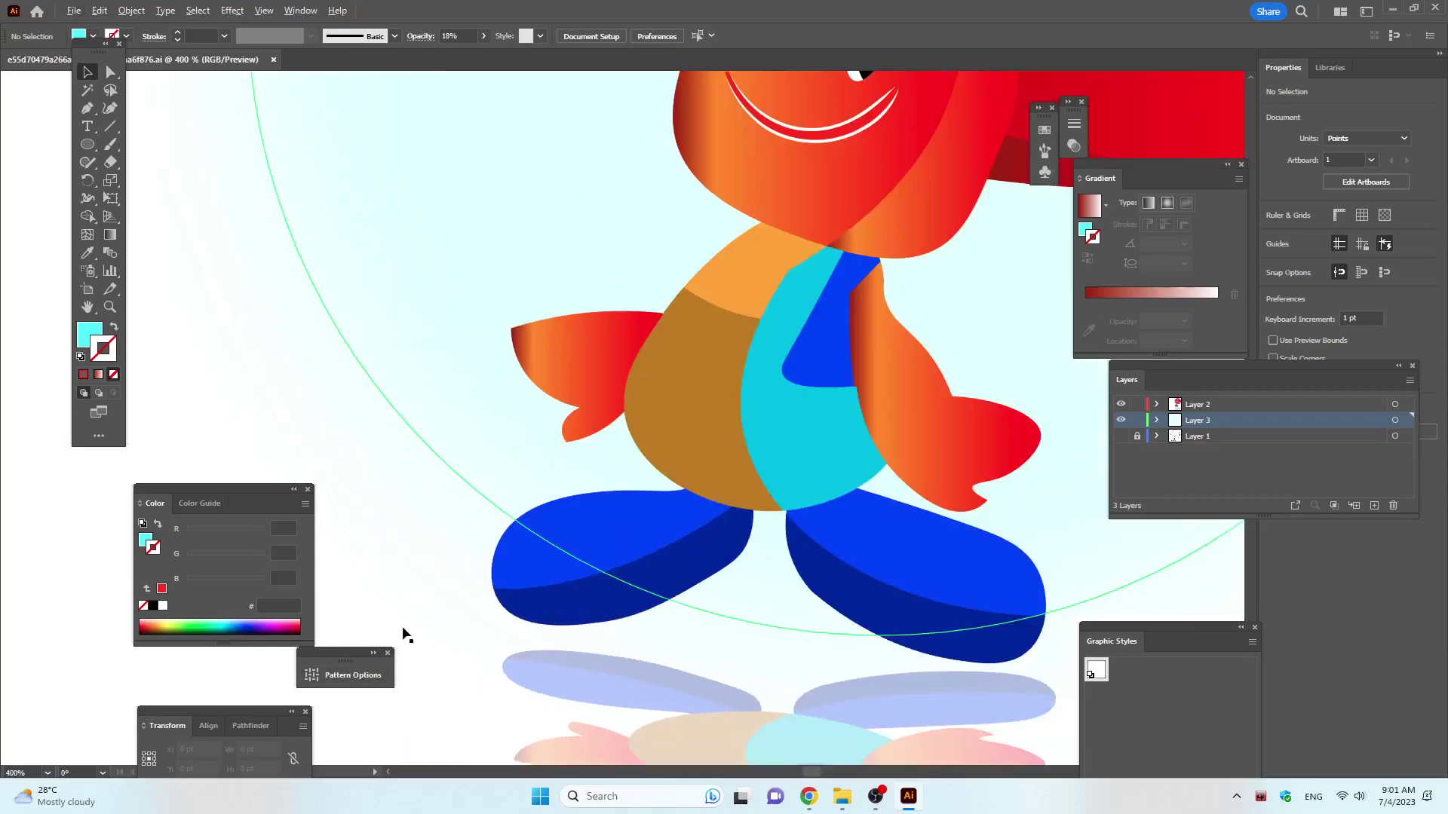
# Draw a smooth Curvature-tool curve along the left shoe's top edge, front and tip.
pyautogui.click(110, 107)
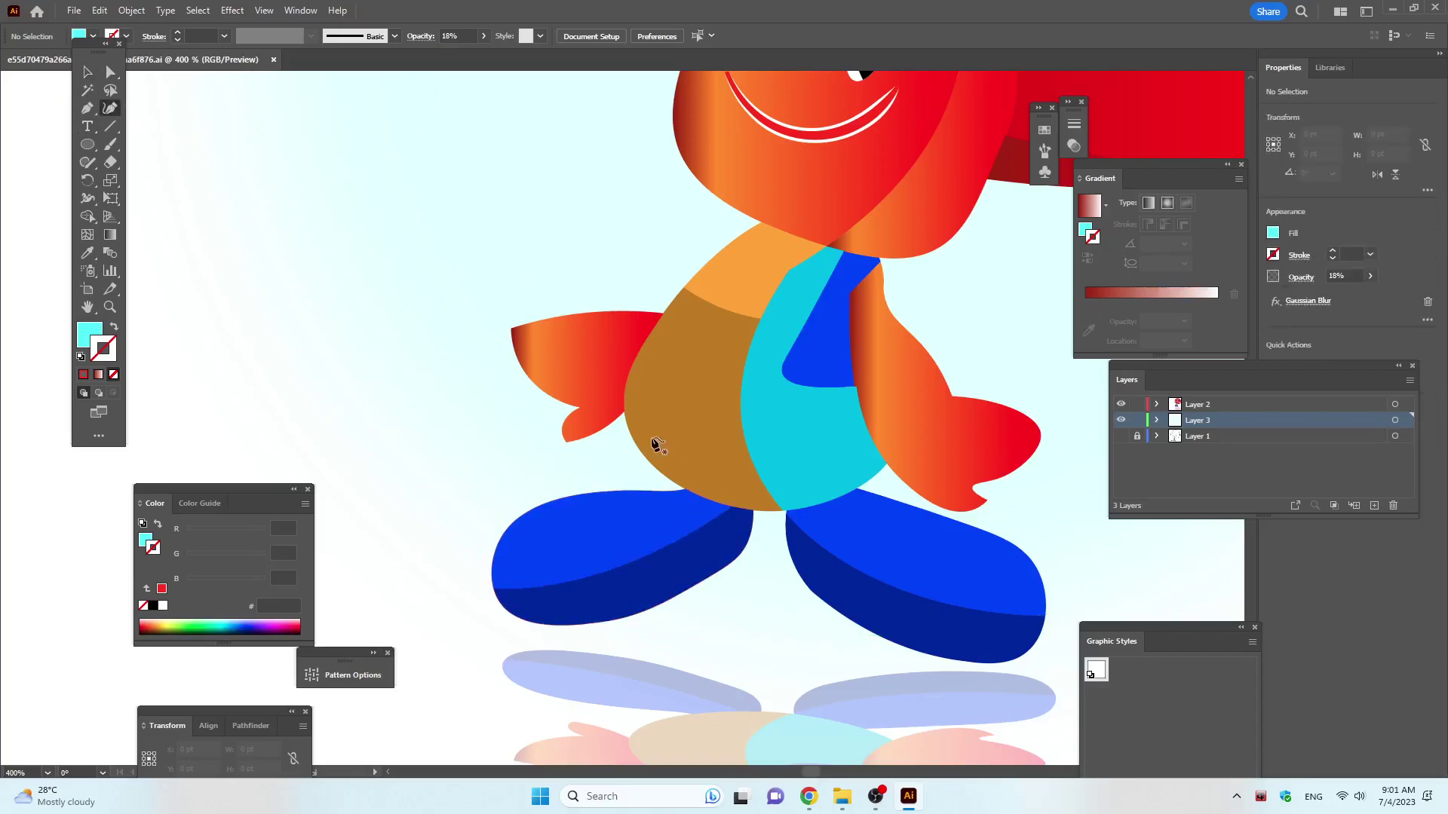
pyautogui.click(684, 509)
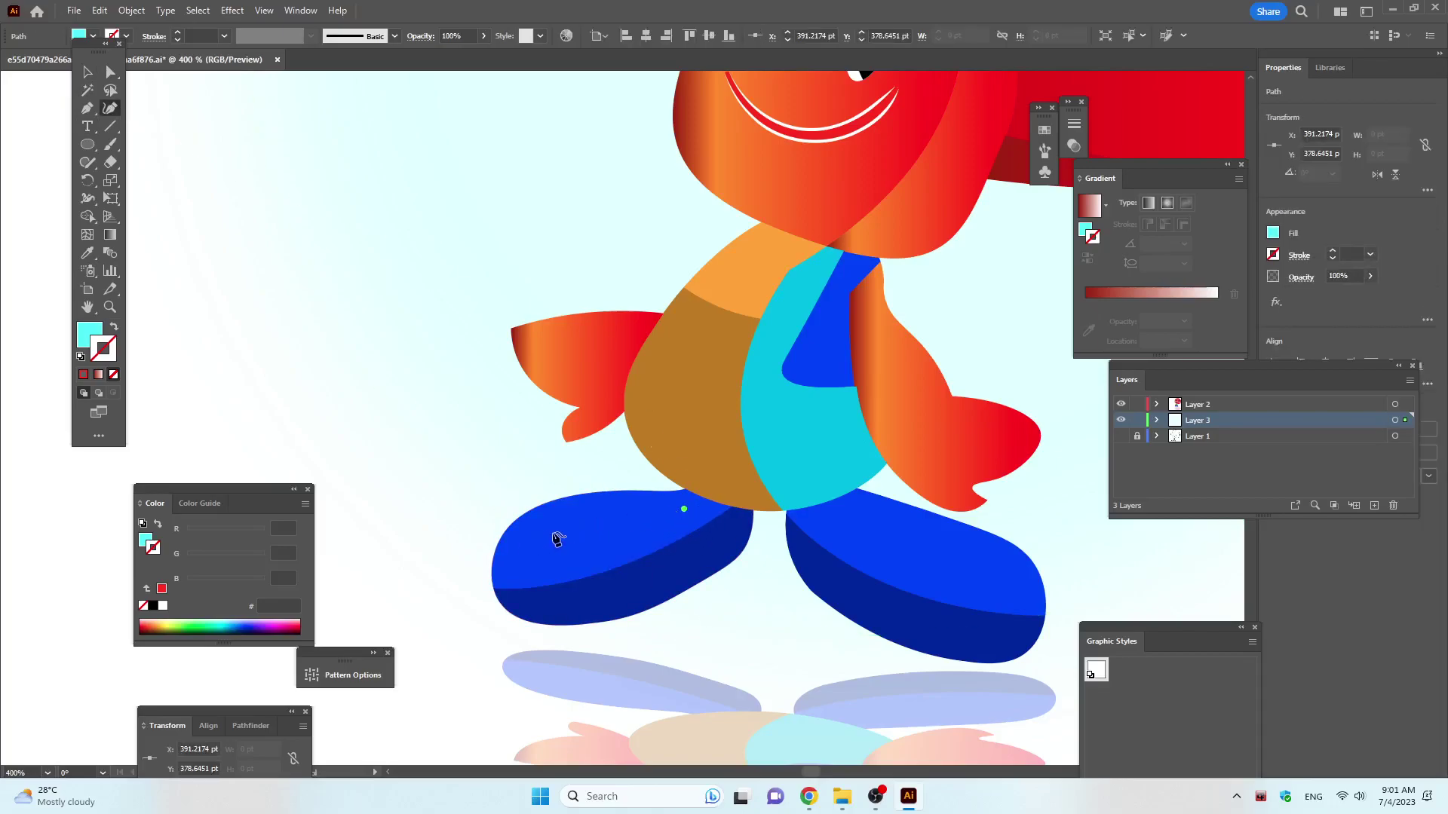
pyautogui.click(558, 520)
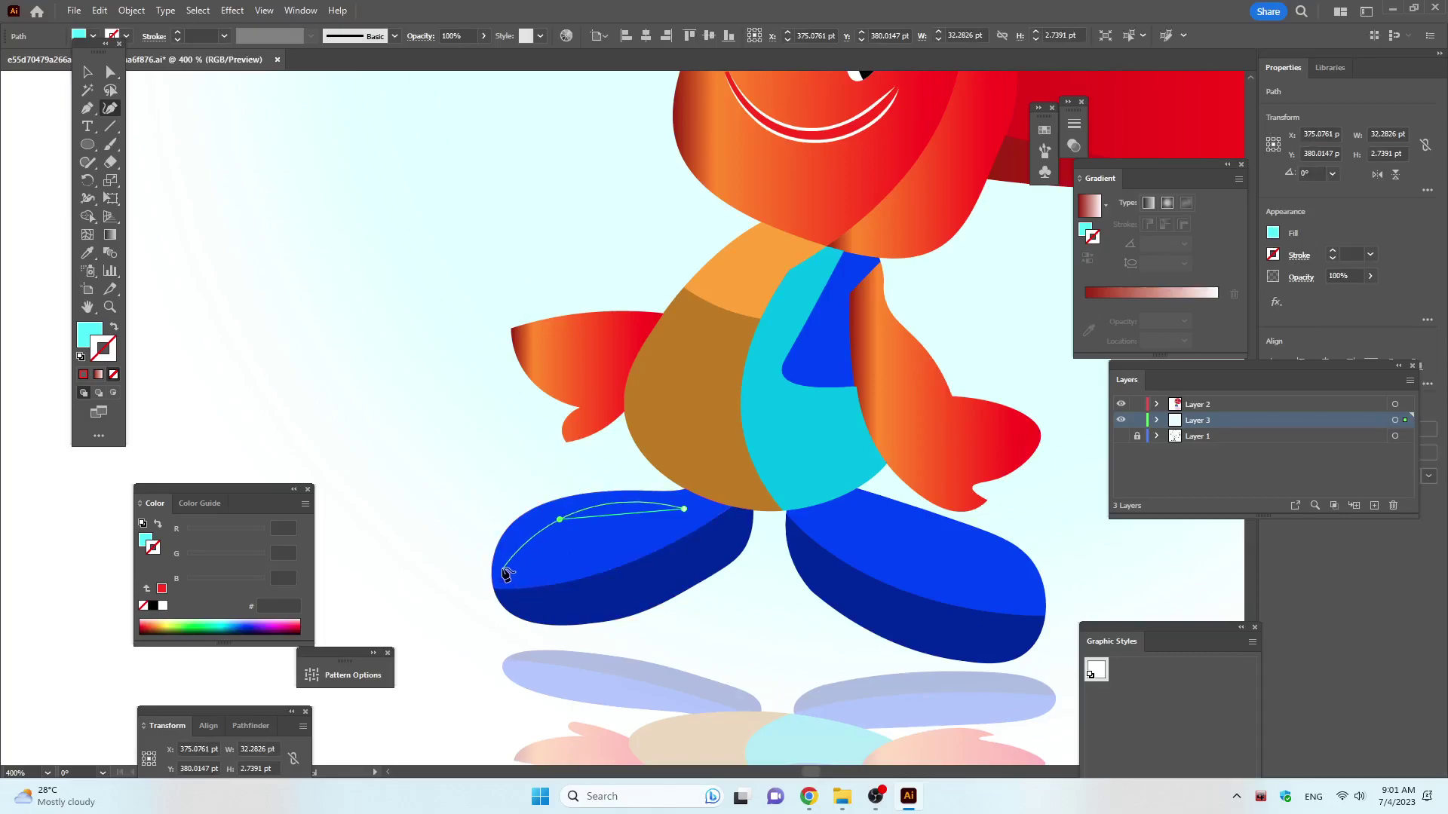
pyautogui.click(509, 563)
pyautogui.click(513, 598)
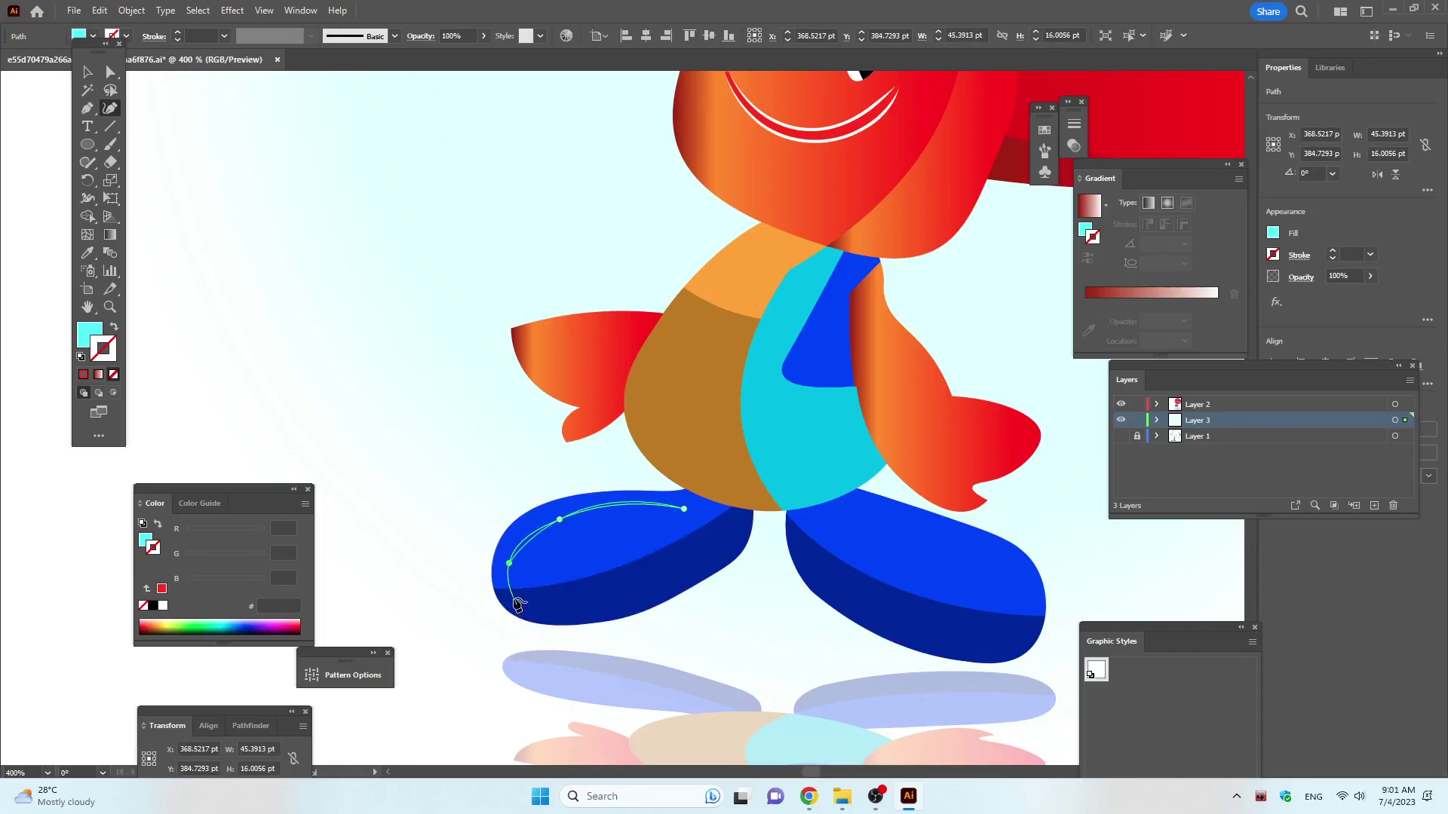
pyautogui.click(549, 618)
pyautogui.click(544, 615)
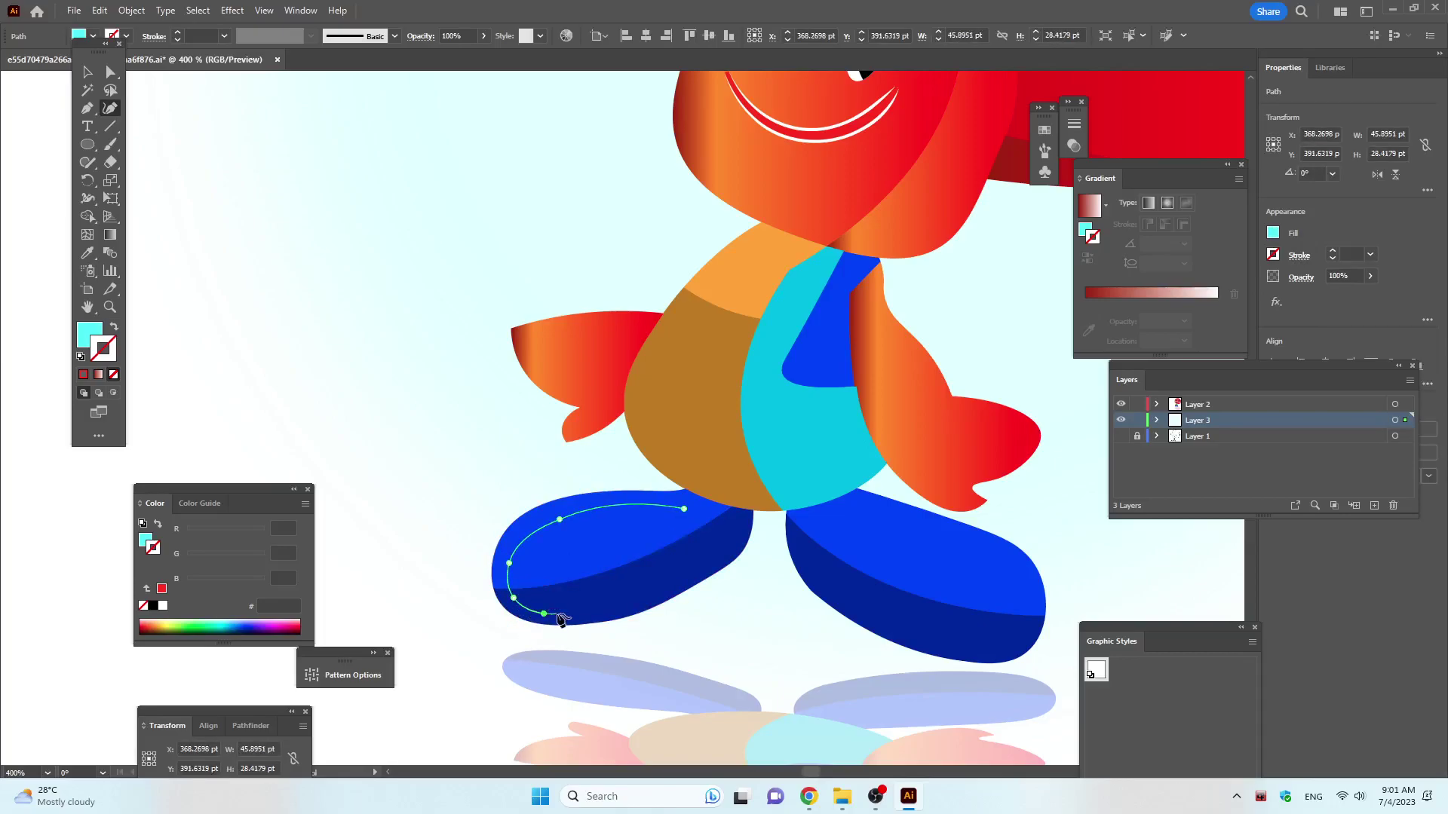
pyautogui.moveTo(562, 612); pyautogui.dragTo(562, 607)
# Make Layer 2 active, trim extra curve points, and turn the cyan fill into a stroke.
pyautogui.keyDown('ctrl'); pyautogui.click(983, 509); pyautogui.keyUp('ctrl')
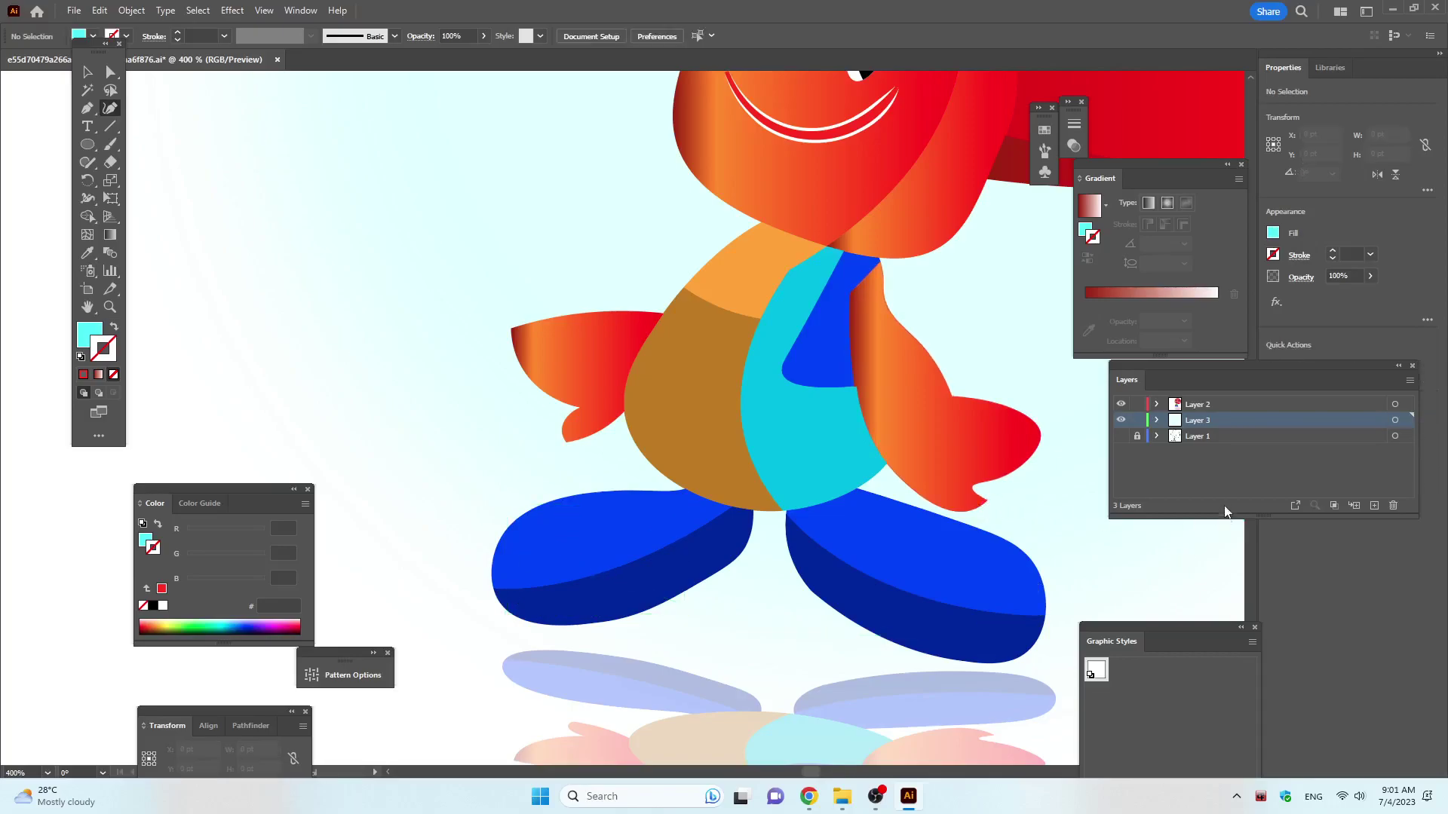
pyautogui.click(1210, 404)
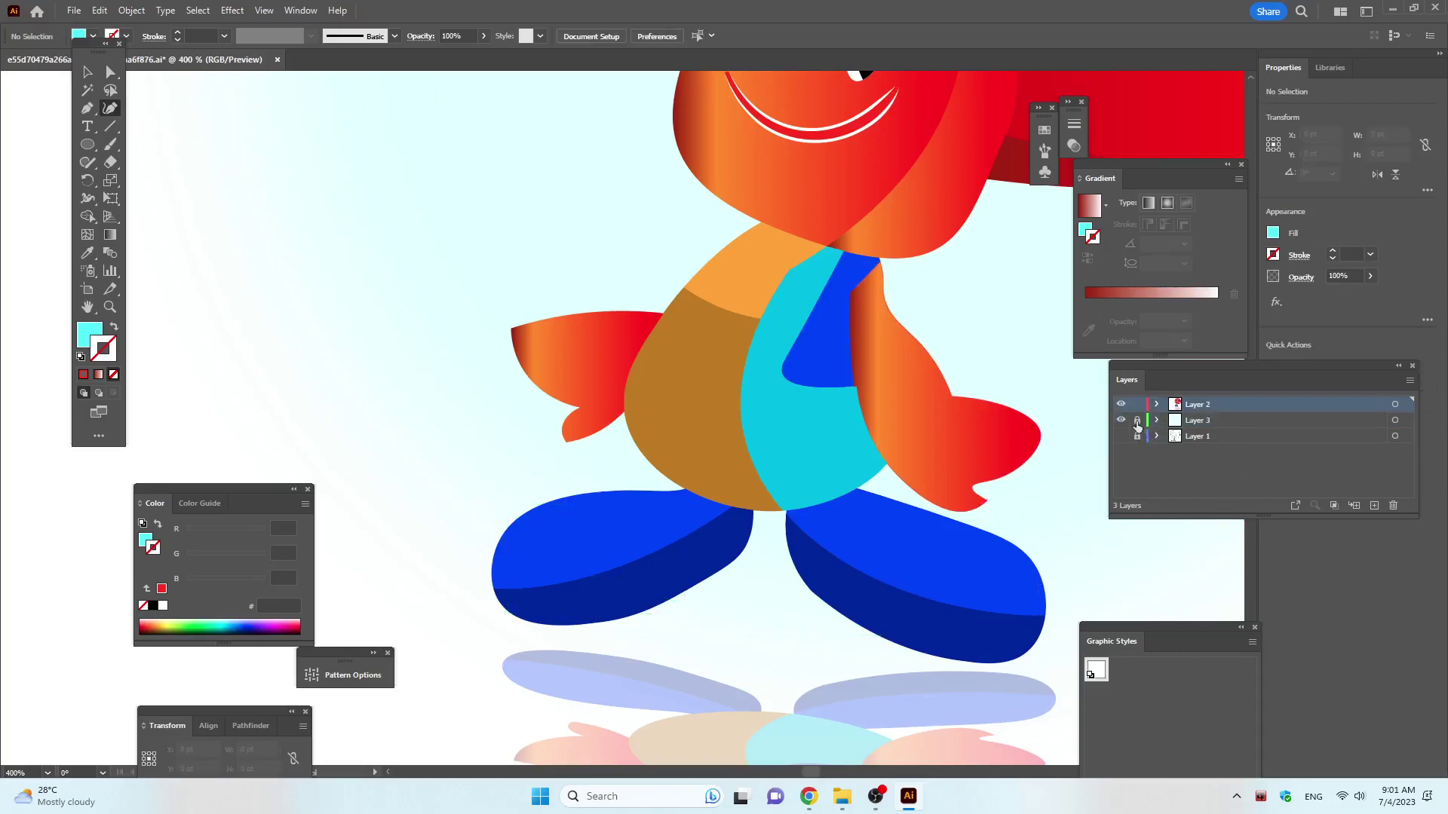
pyautogui.hotkey('ctrl', 'z')
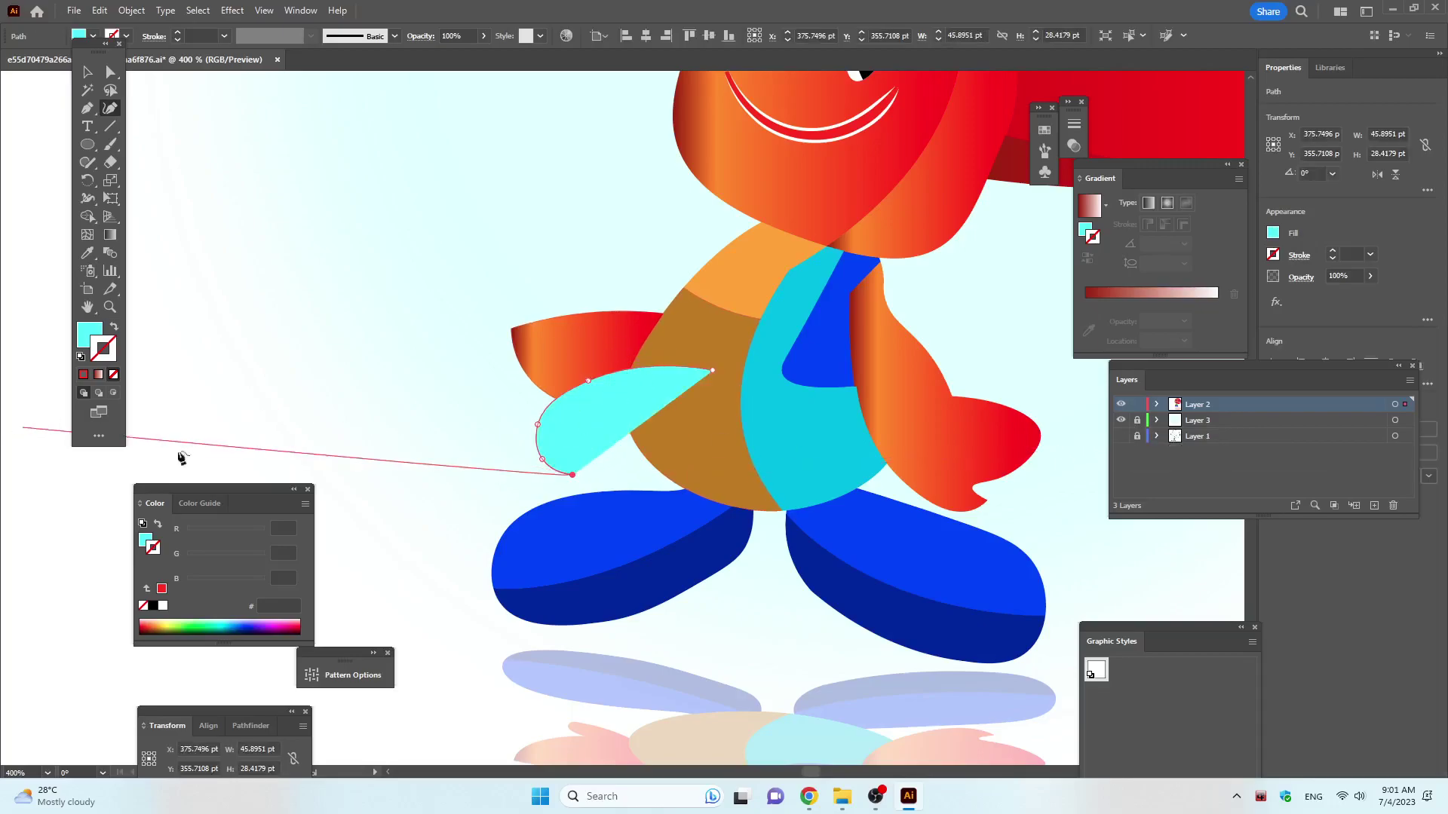
pyautogui.click(472, 477)
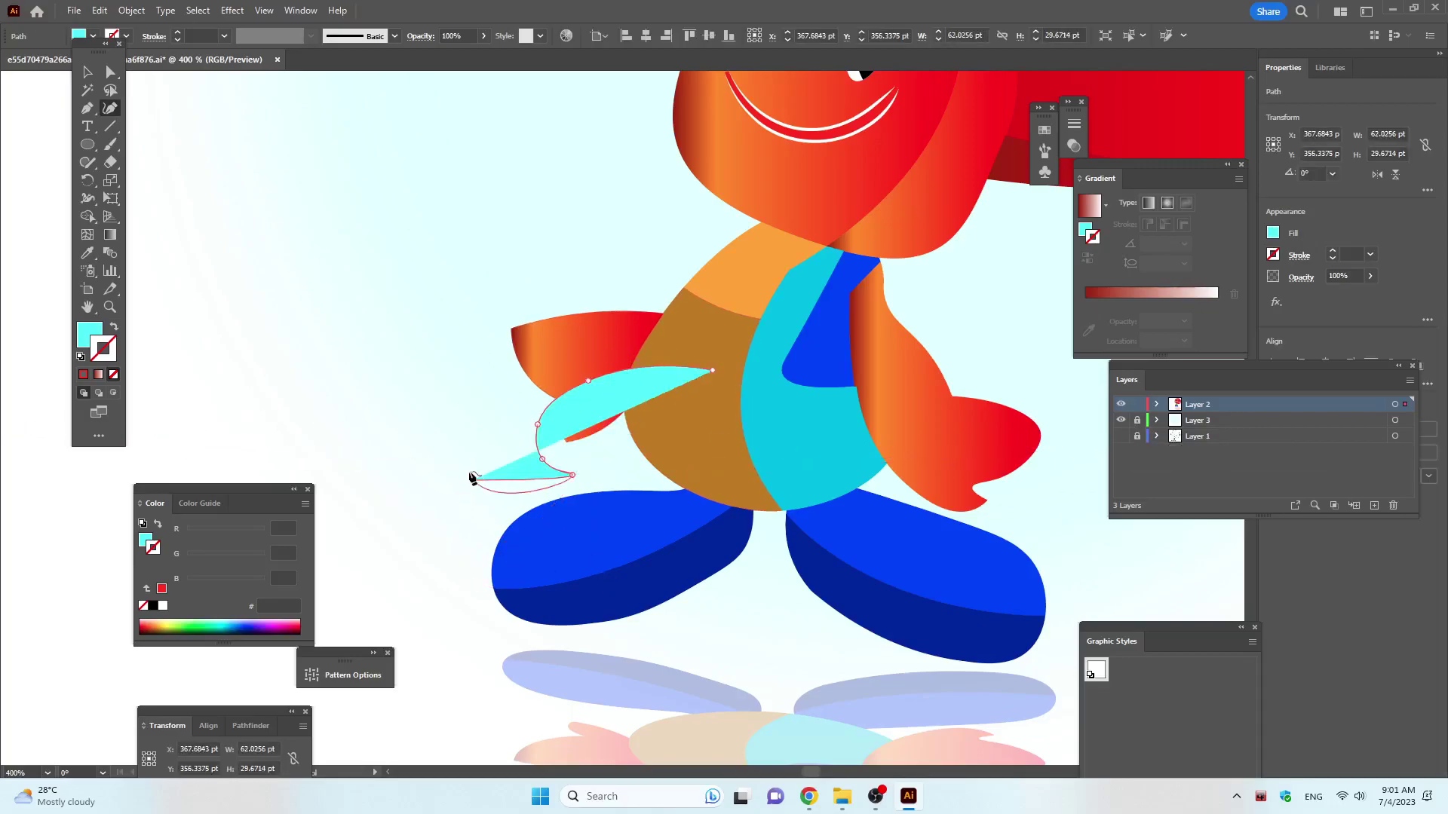
pyautogui.hotkey('ctrl', 'z')
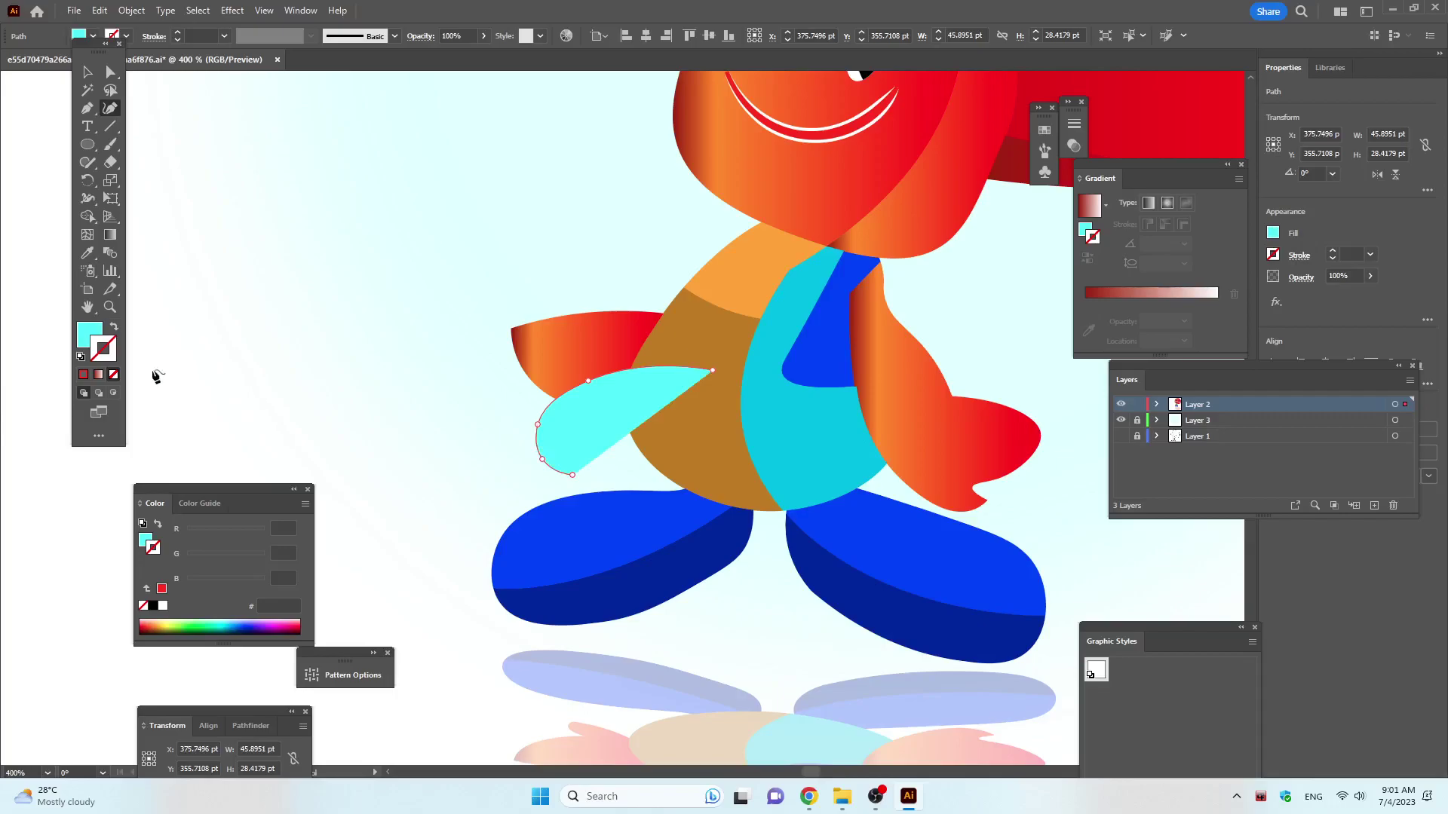
pyautogui.hotkey('shift', 'x')
pyautogui.click(360, 398)
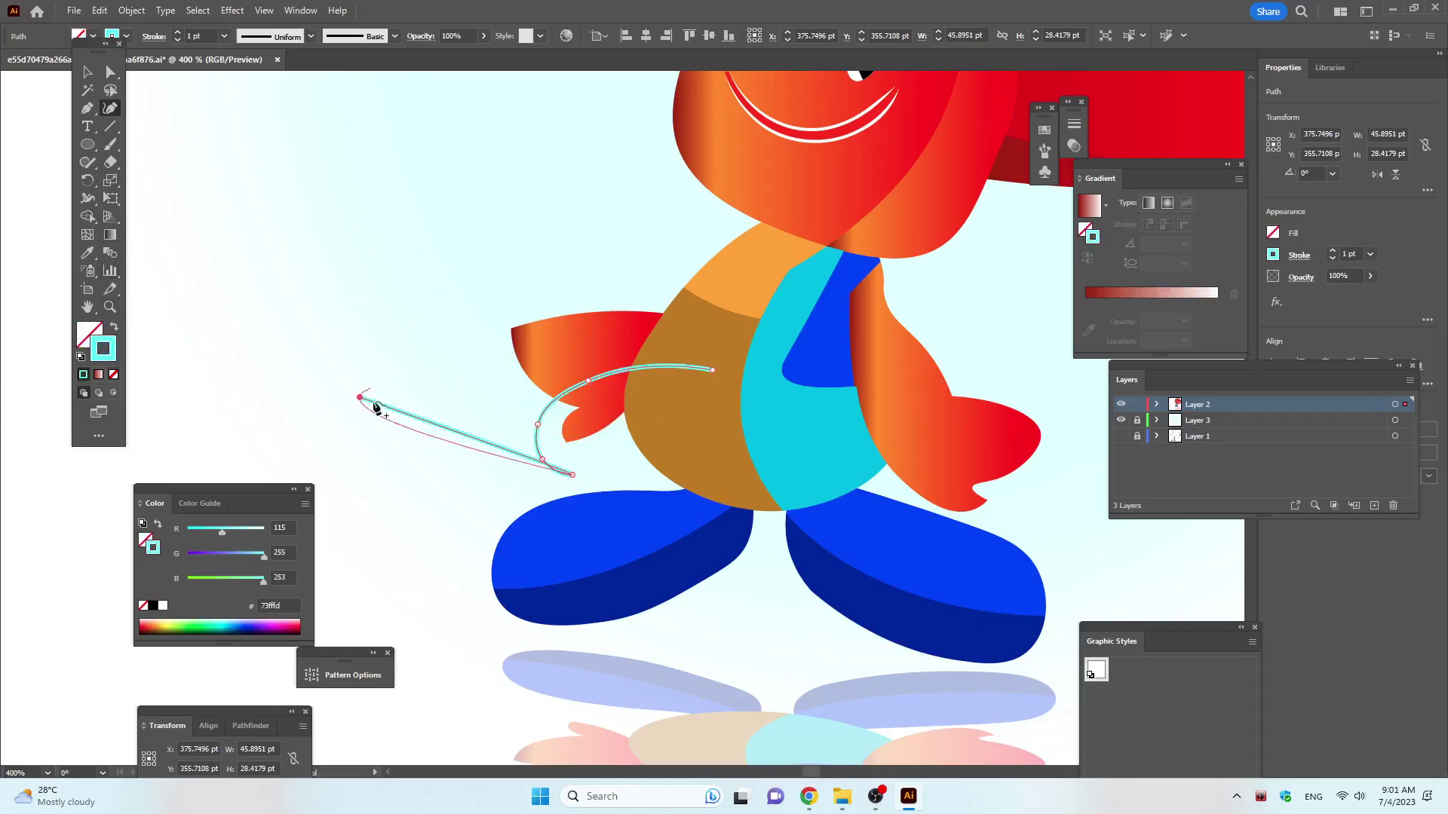
pyautogui.hotkey('ctrl', 'z')
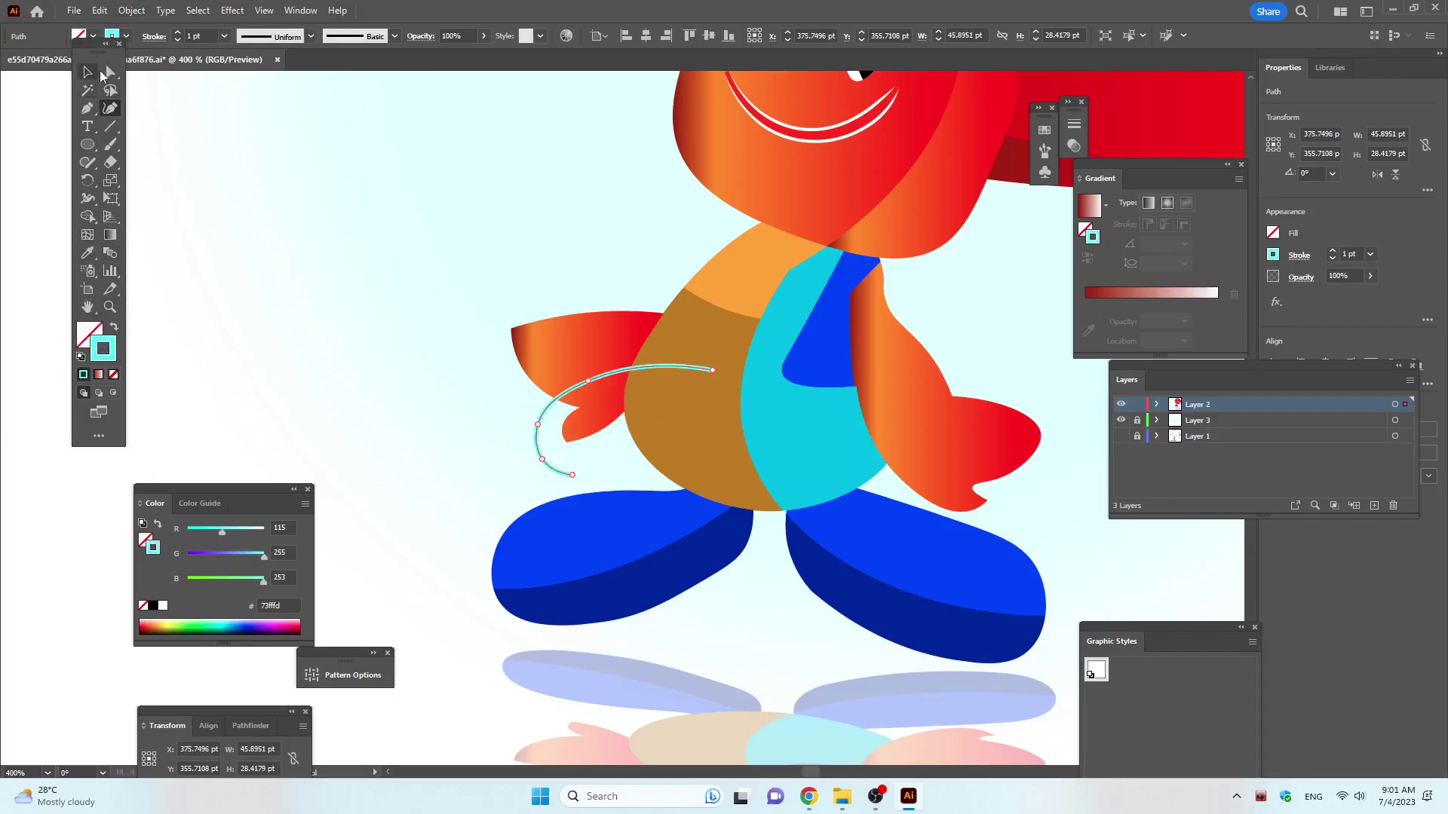
# Move the cyan curve onto the left shoe and taper it, about 2.08 pt at its widest.
pyautogui.click(91, 73)
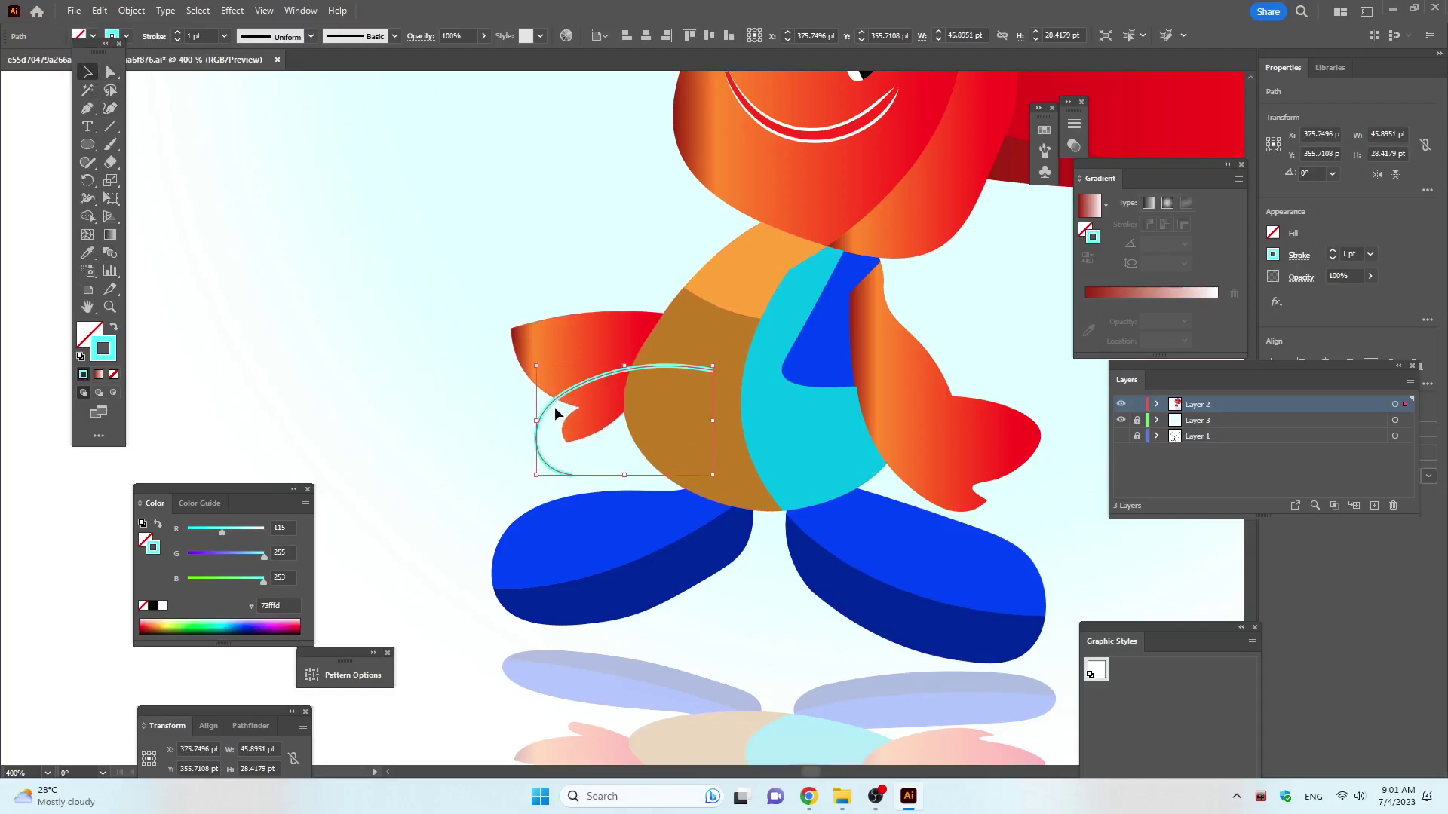
pyautogui.moveTo(546, 412); pyautogui.dragTo(514, 550)
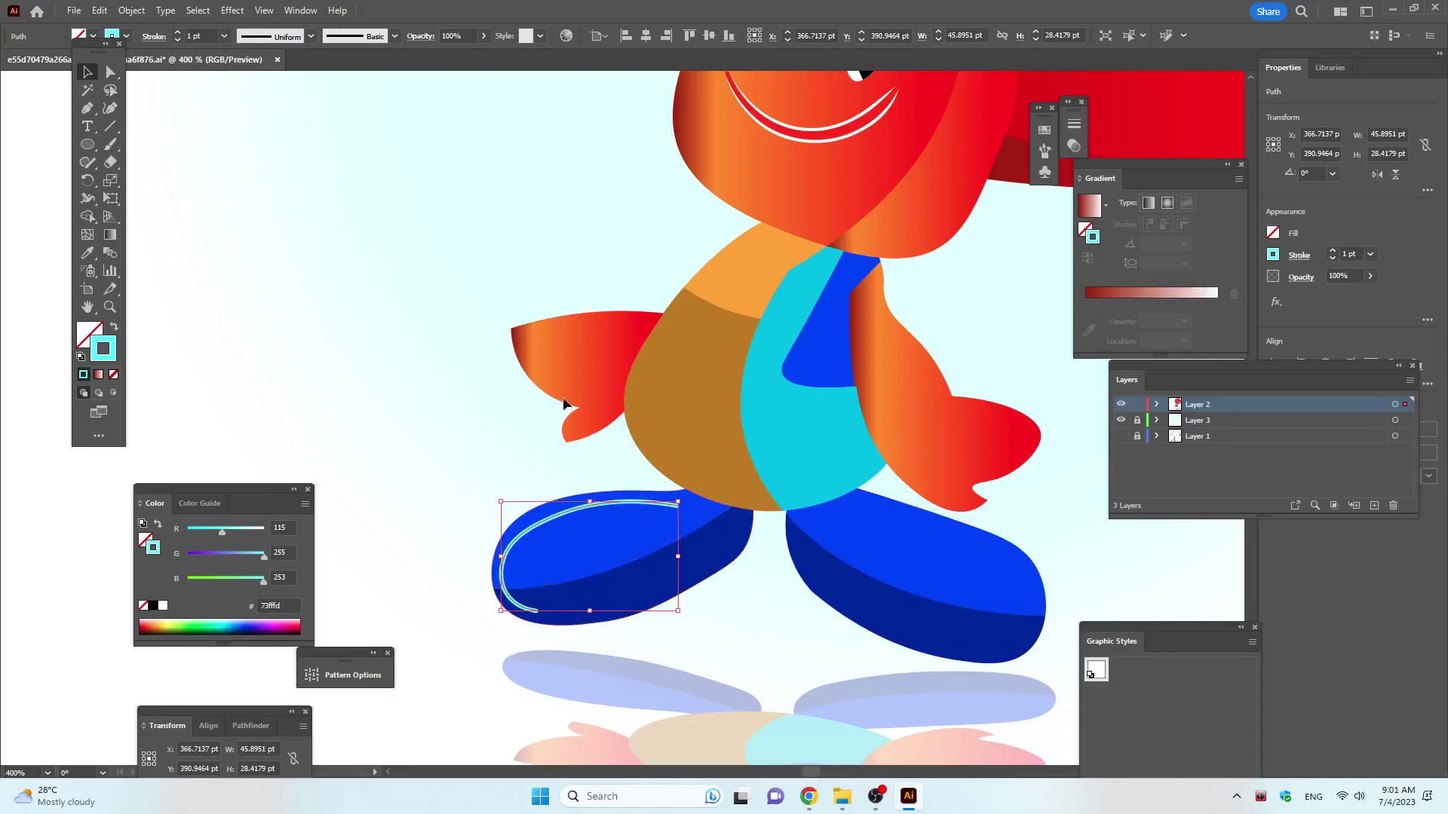
pyautogui.click(88, 199)
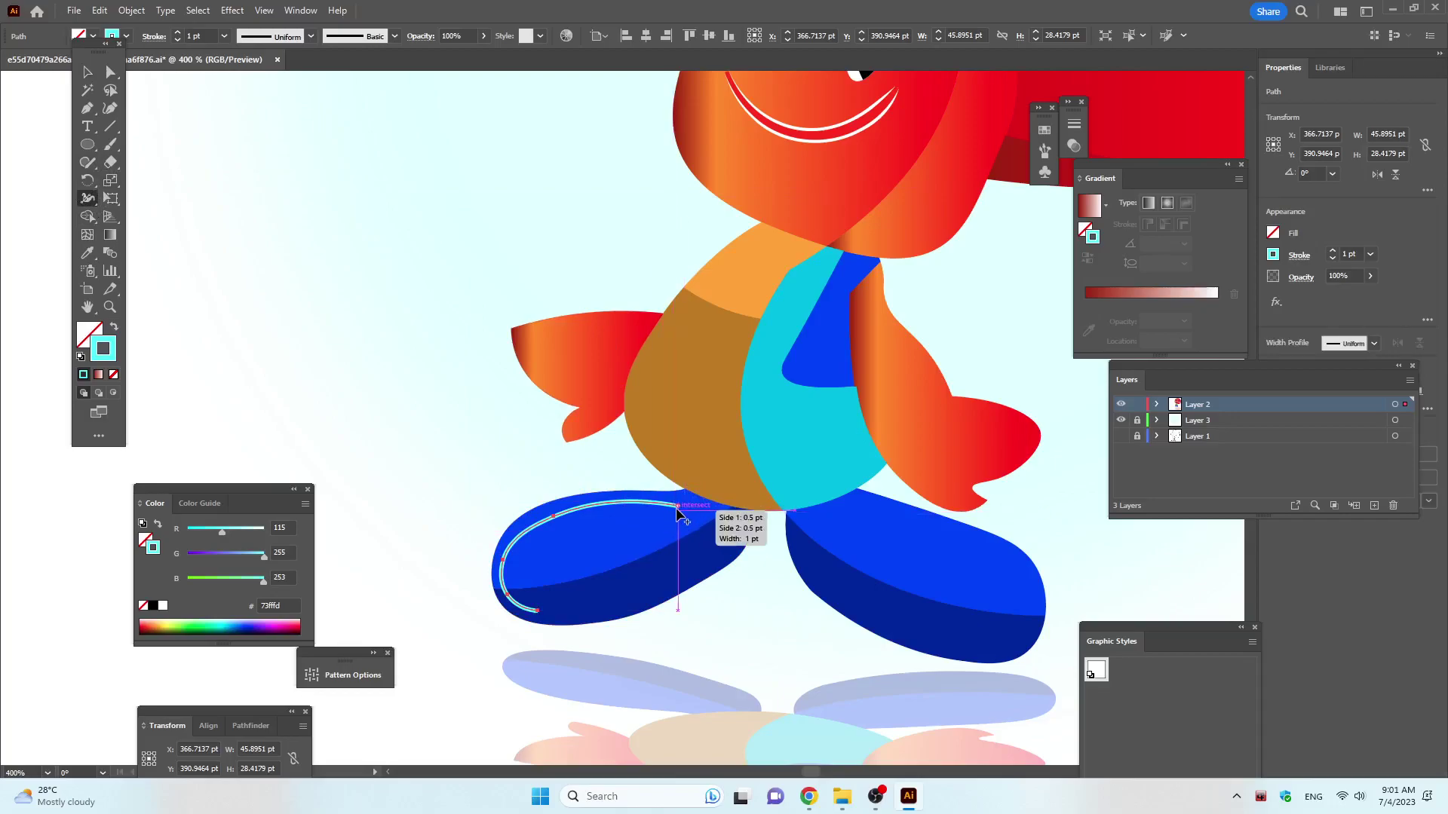
pyautogui.moveTo(674, 507); pyautogui.dragTo(675, 504)
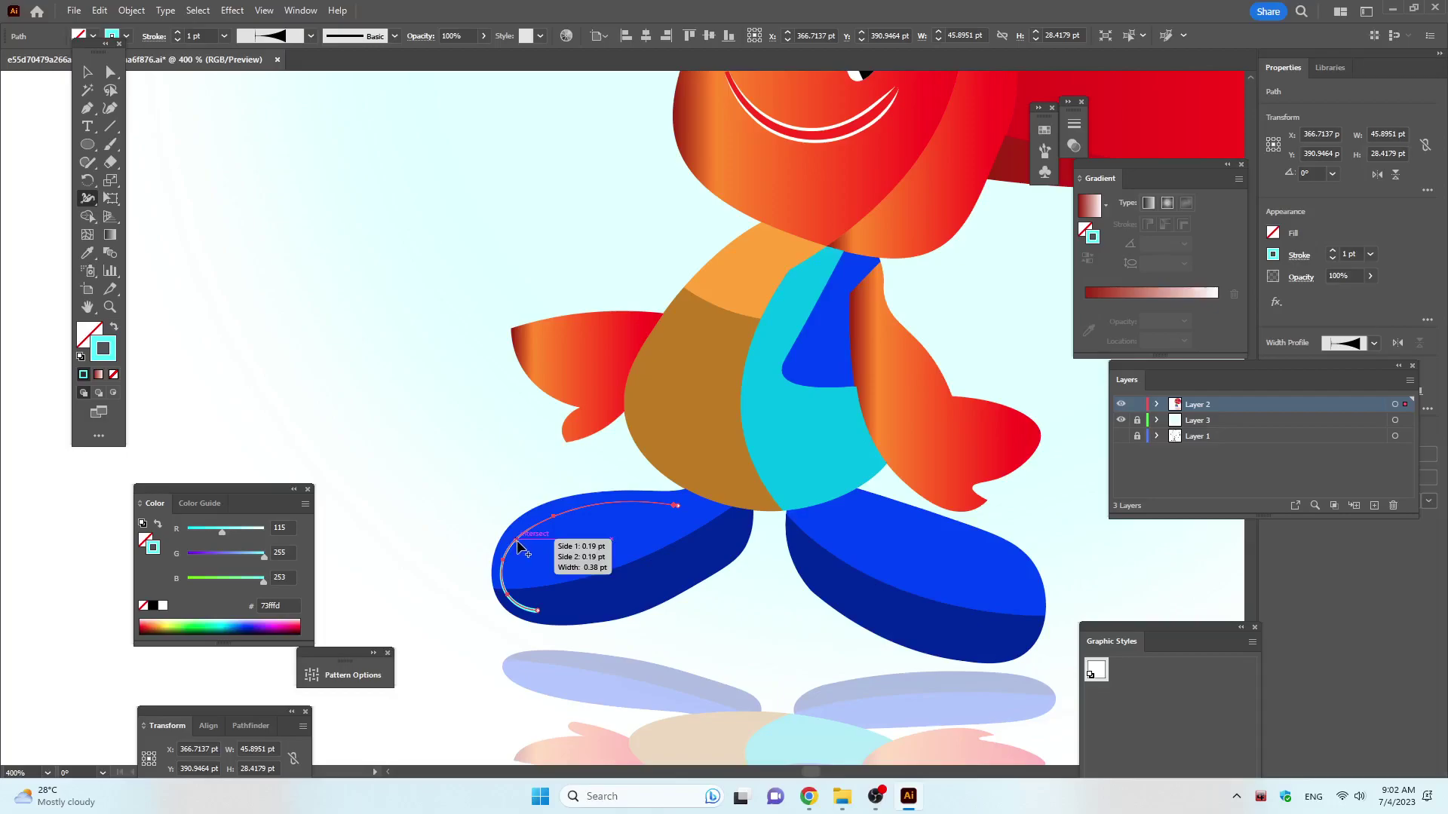
pyautogui.moveTo(517, 540); pyautogui.dragTo(522, 546)
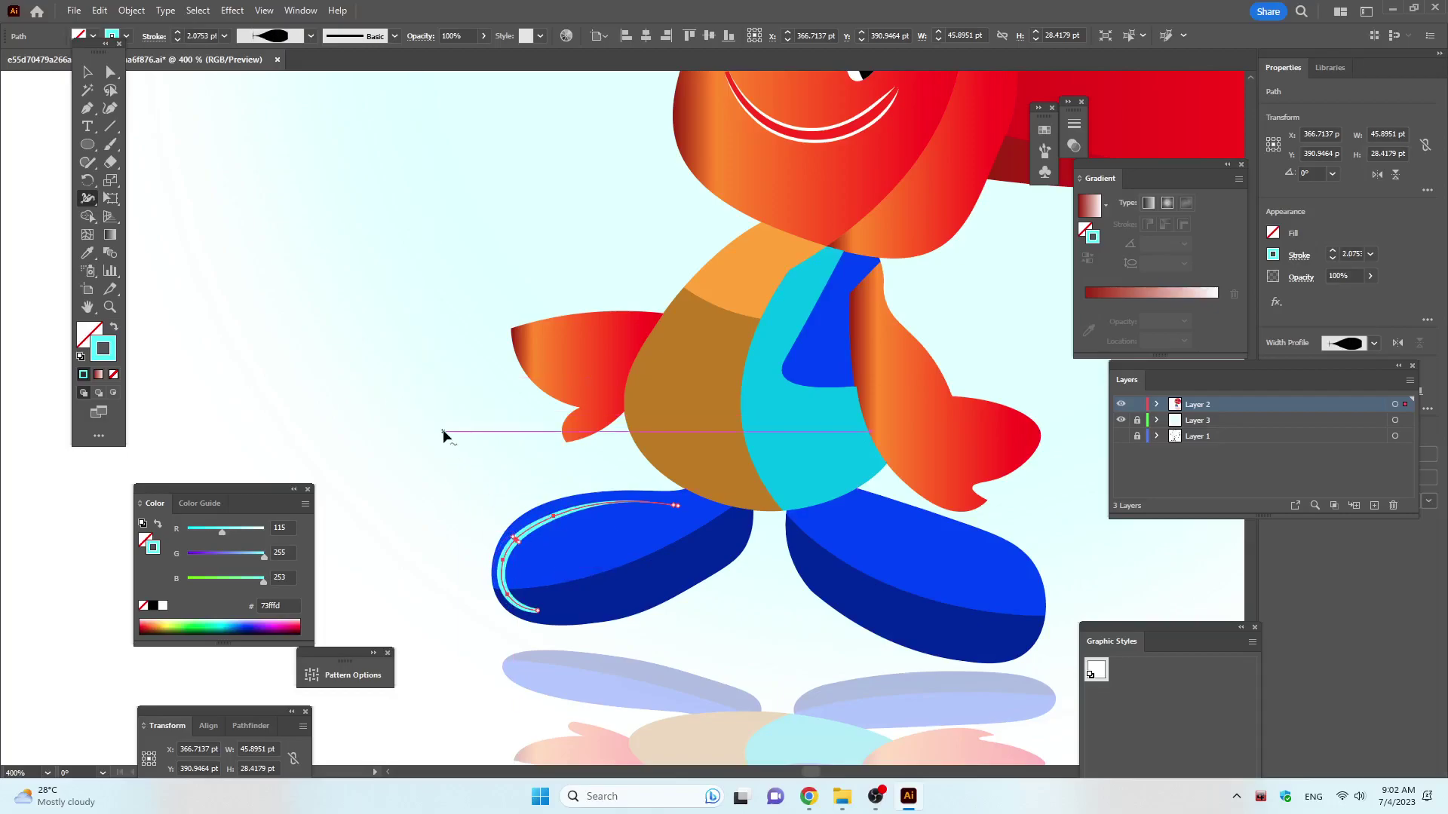
pyautogui.click(88, 72)
pyautogui.click(229, 154)
# Alt-drag a copy of the cyan highlight curve onto the right blue shoe.
pyautogui.scroll(-5, 453, 211)
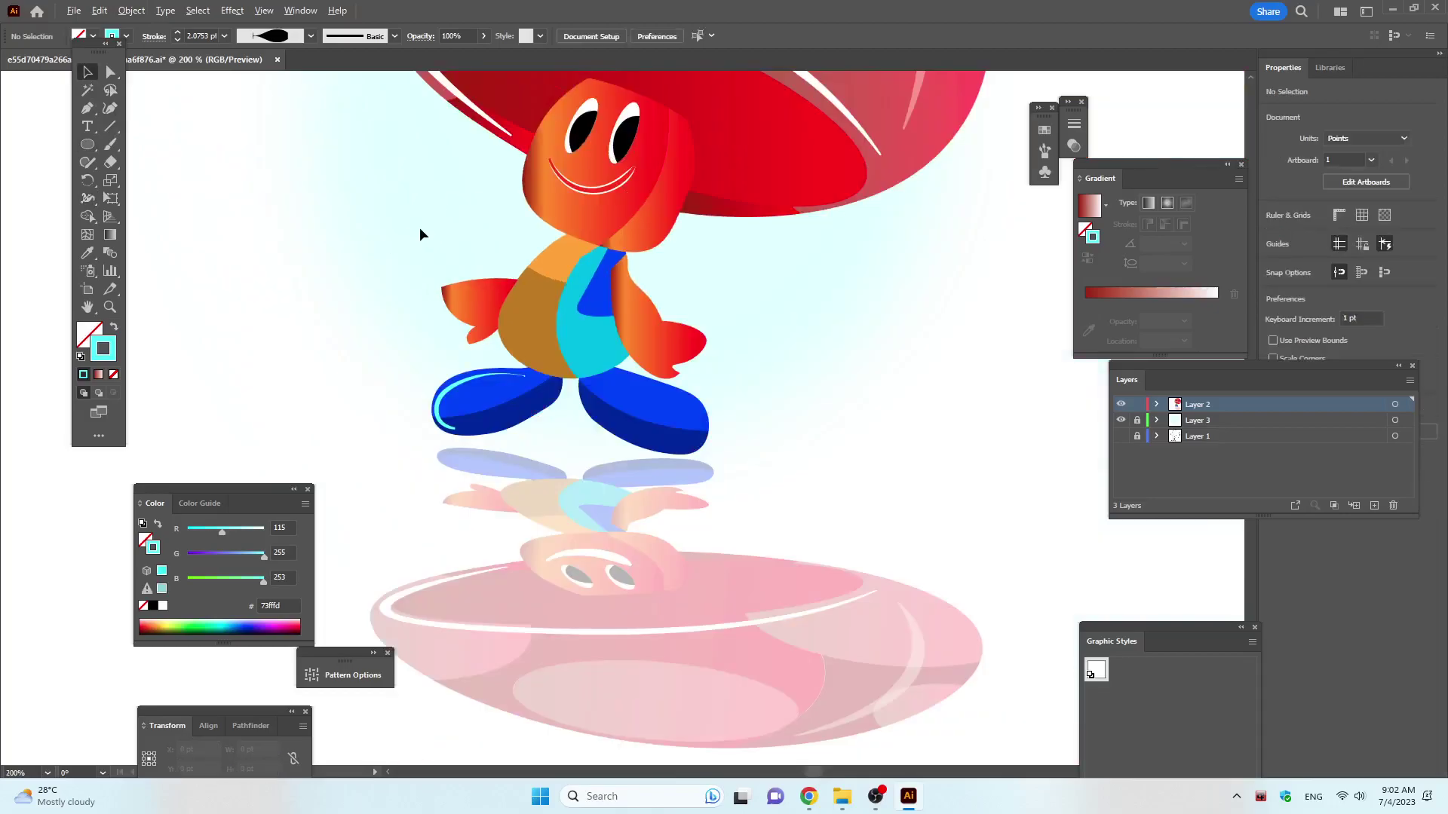
pyautogui.scroll(4, 443, 424)
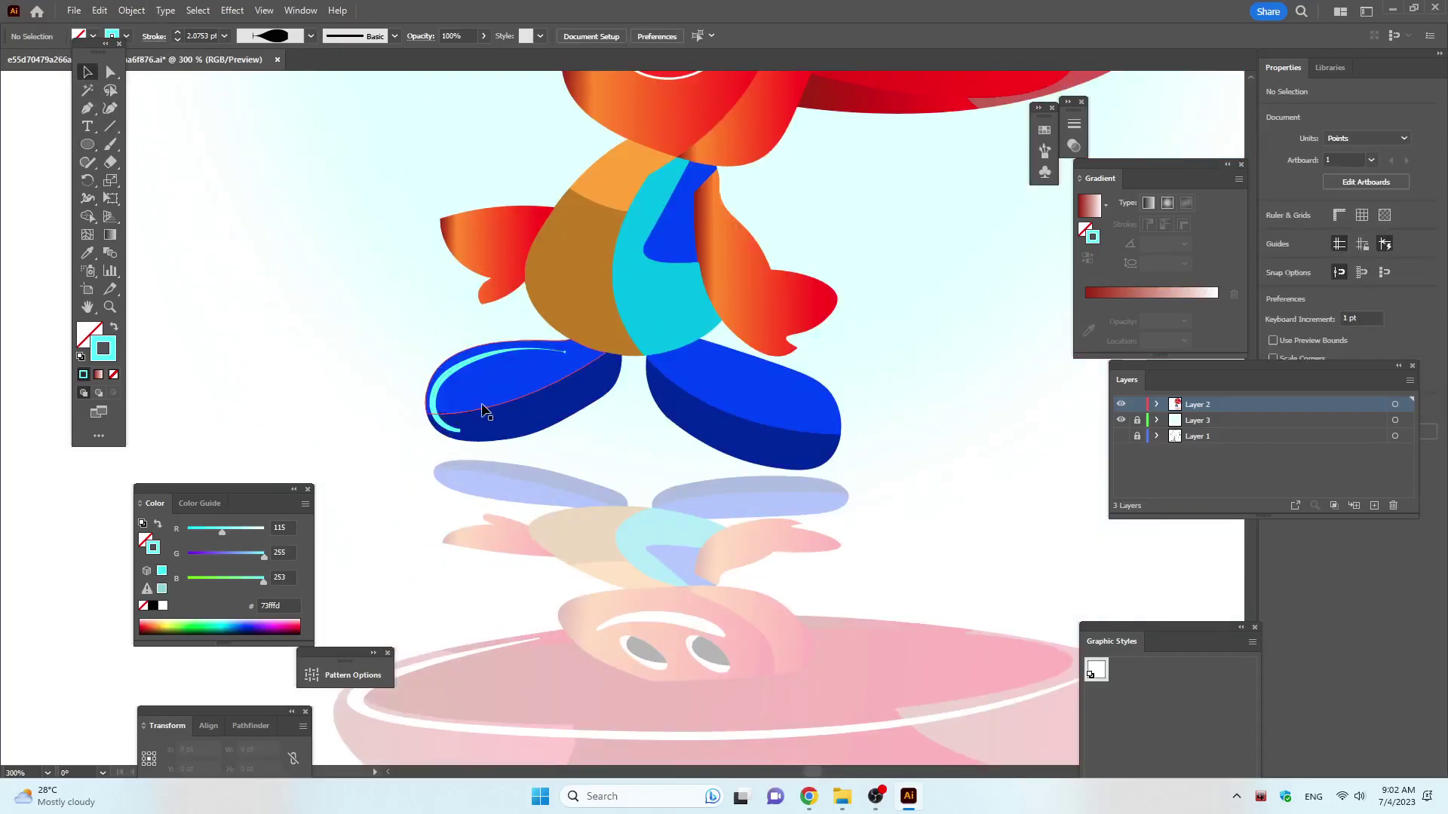
pyautogui.moveTo(436, 398)
pyautogui.mouseDown()
pyautogui.moveTo(620, 435)
pyautogui.moveTo(847, 426)
pyautogui.moveTo(817, 400)
pyautogui.mouseUp()
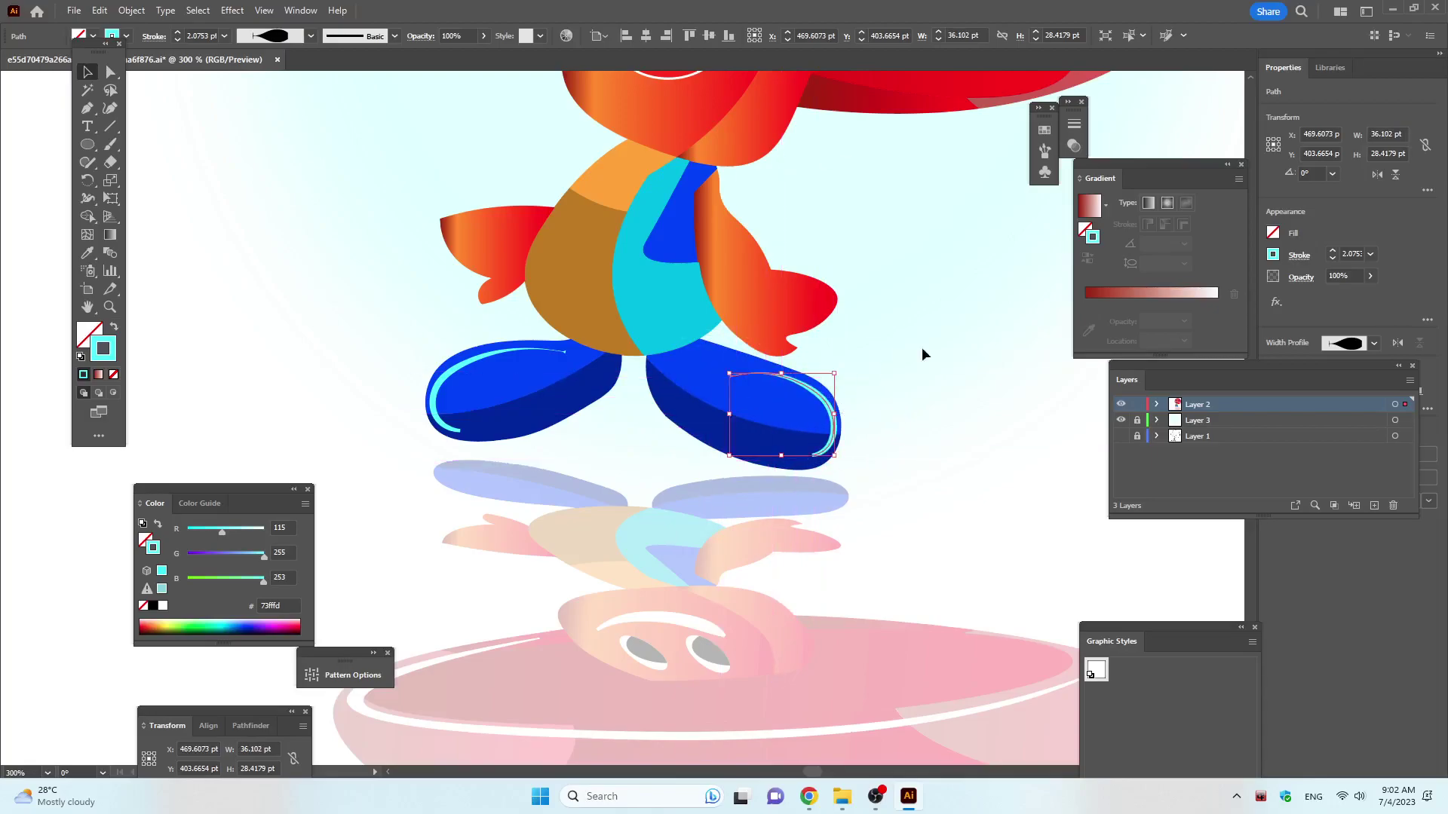
pyautogui.click(987, 279)
# Fade the right shoe highlight to 28% opacity.
pyautogui.scroll(-3, 927, 304)
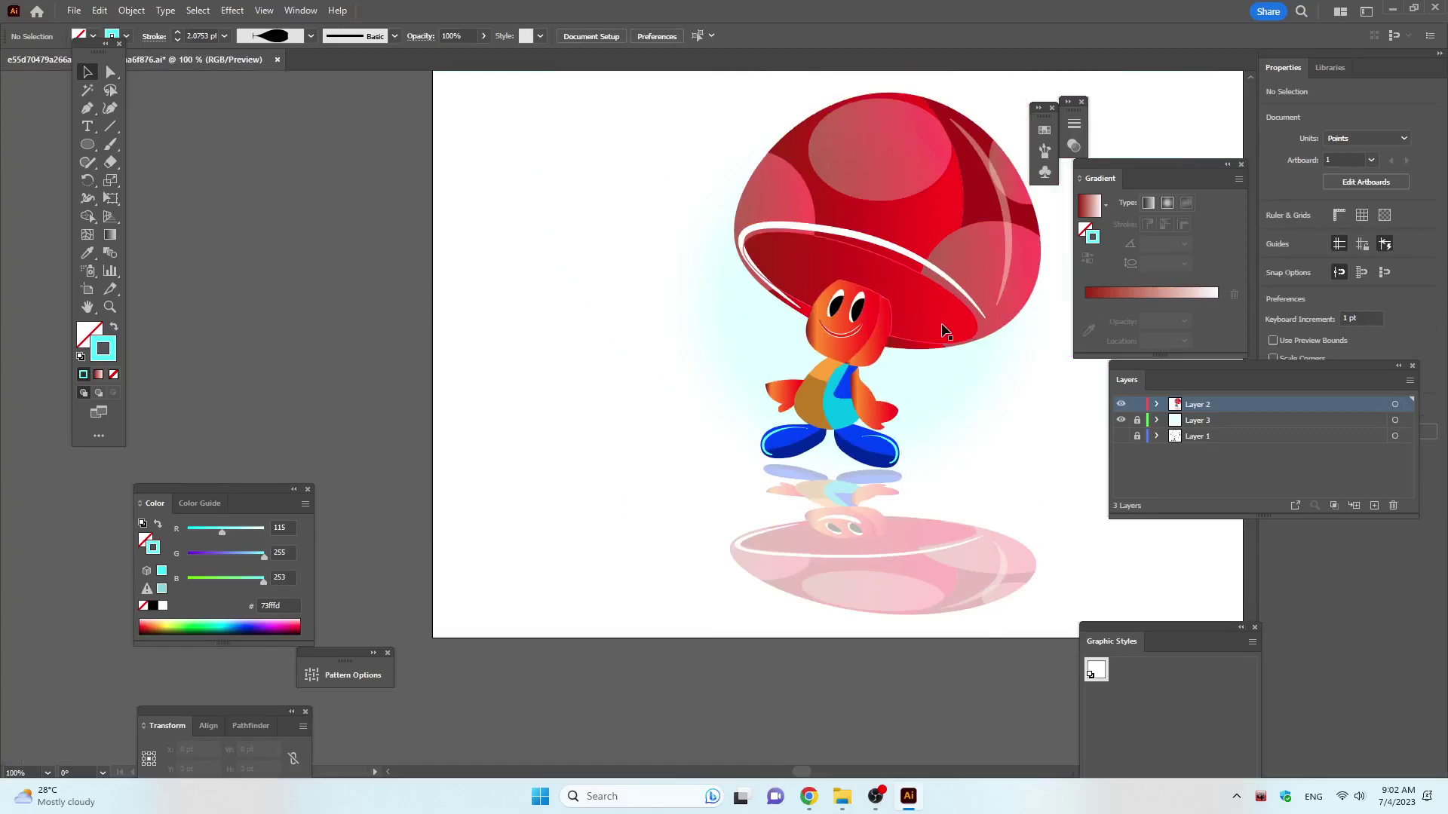
pyautogui.scroll(2, 901, 362)
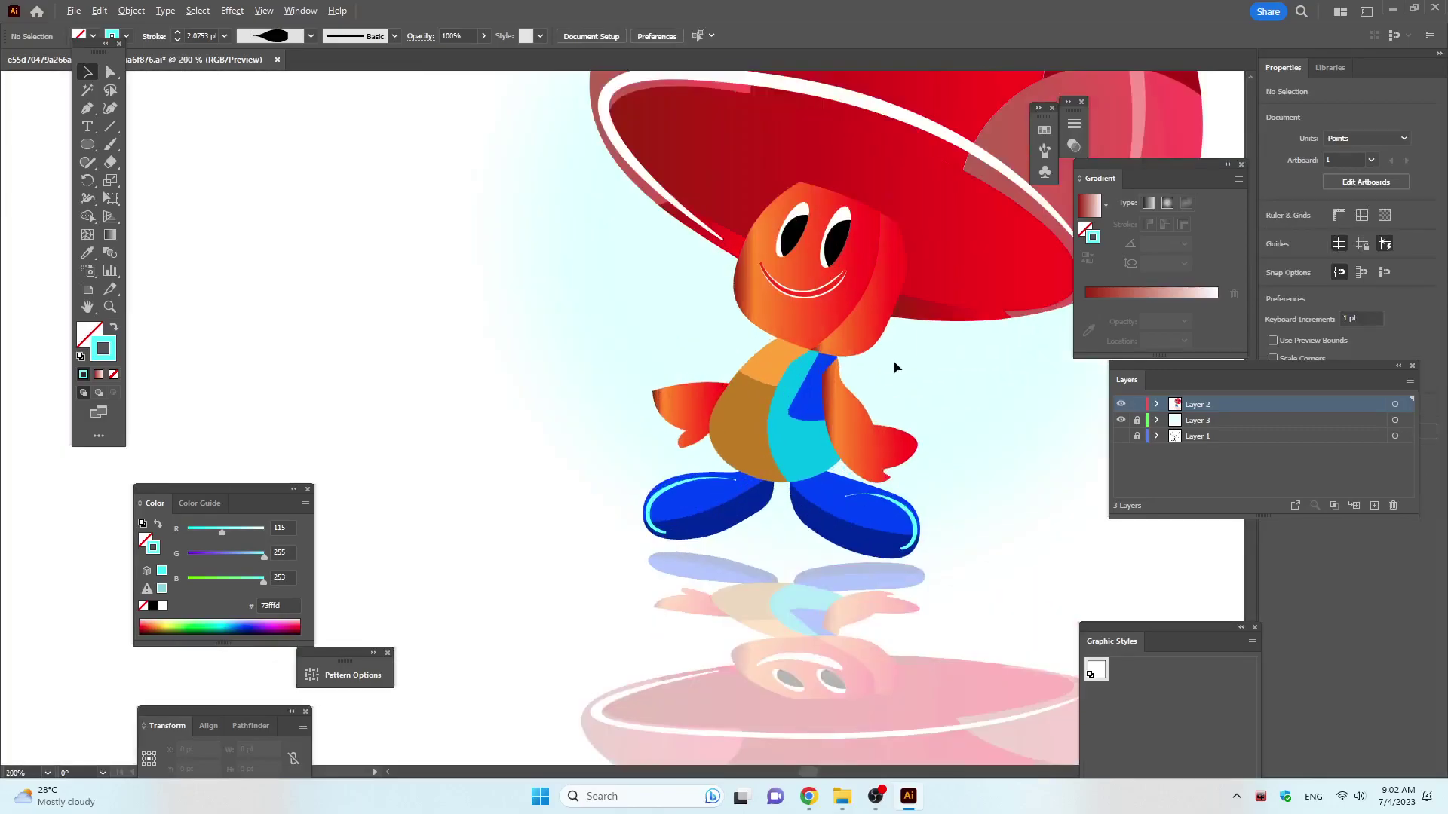
pyautogui.click(912, 526)
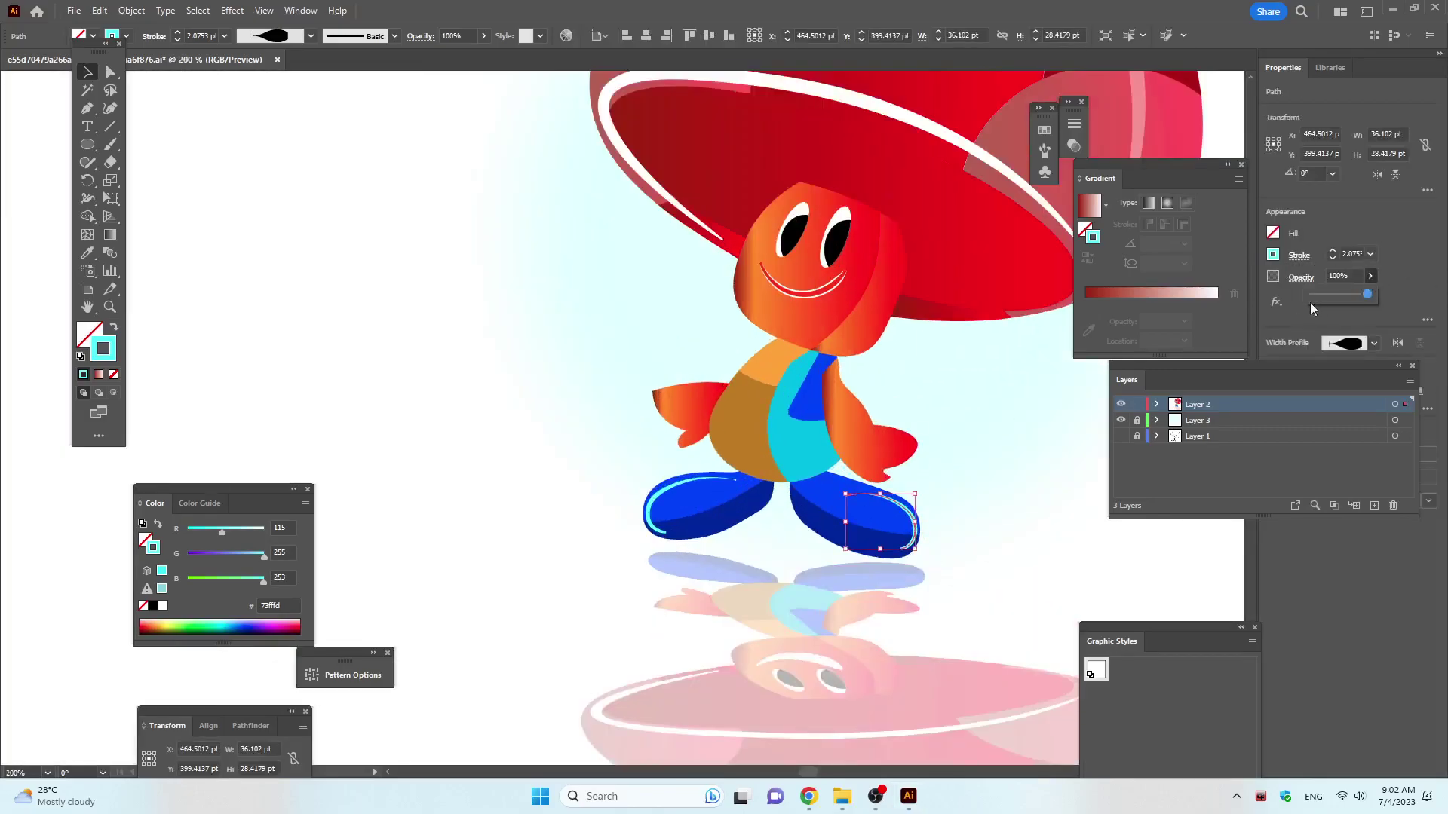
pyautogui.moveTo(1322, 299); pyautogui.dragTo(1328, 300)
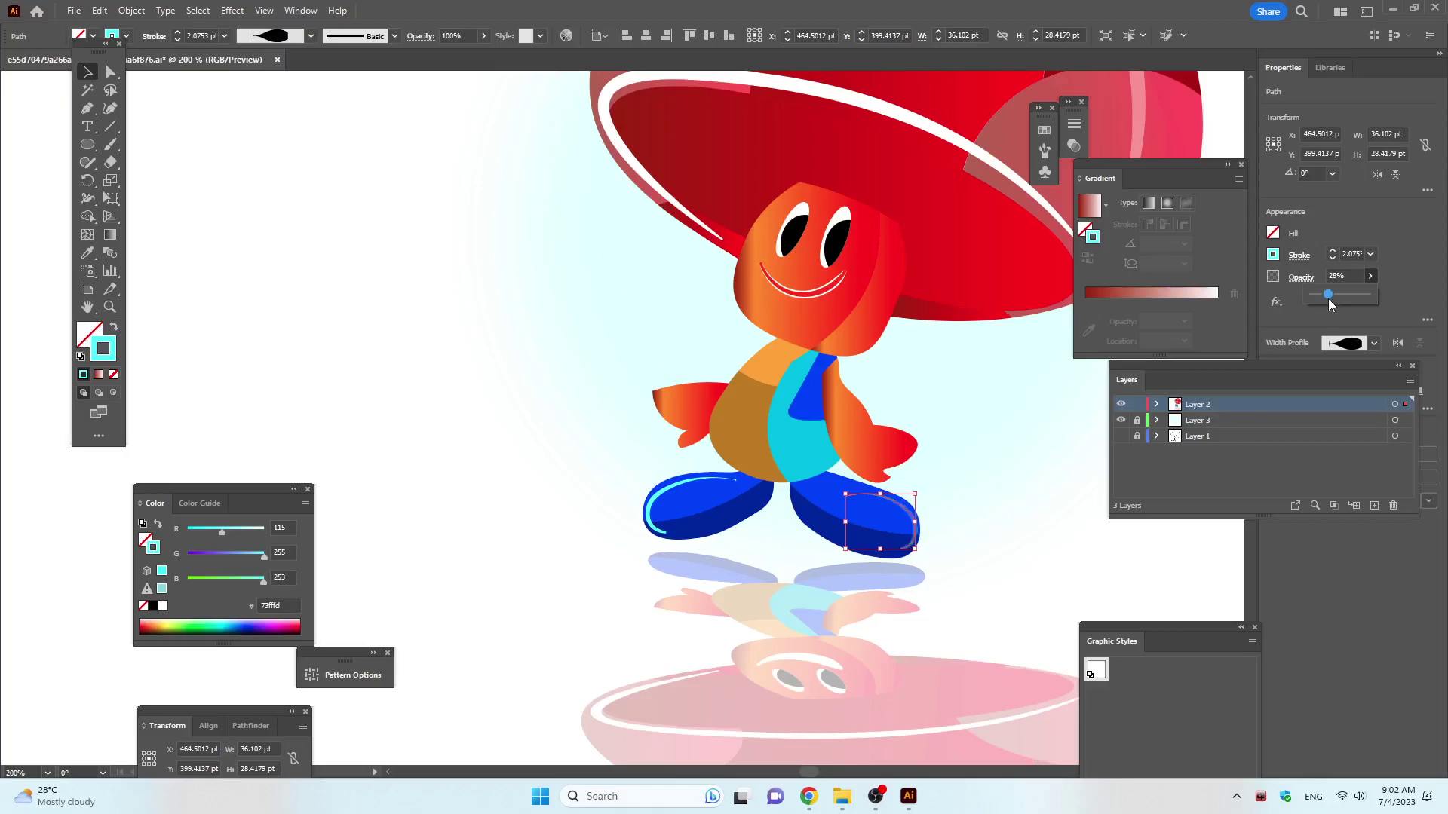
pyautogui.click(575, 571)
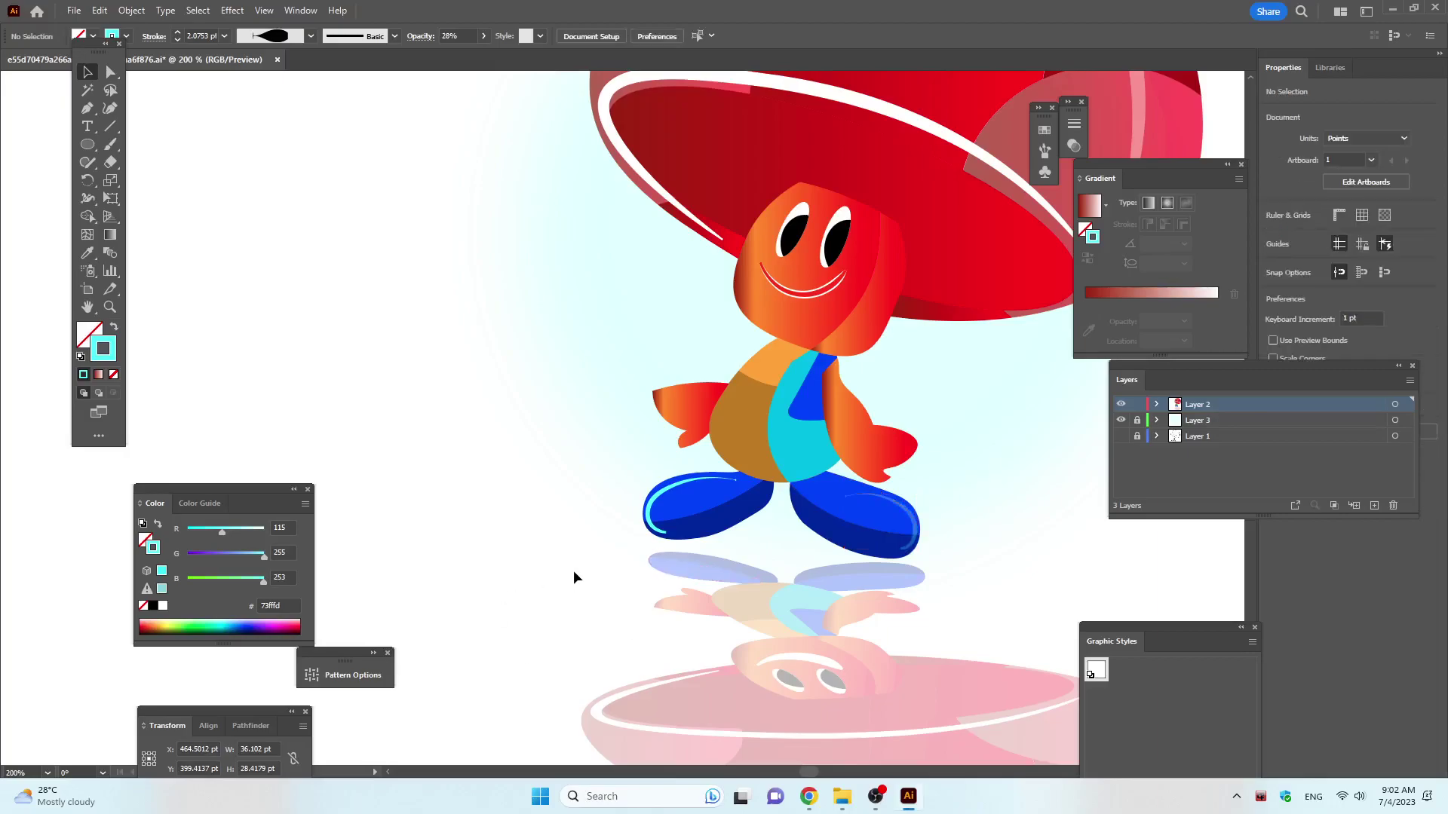
# Set the left shoe highlight to 47% opacity, save the full artboard, and bring OBS forward.
pyautogui.click(676, 490)
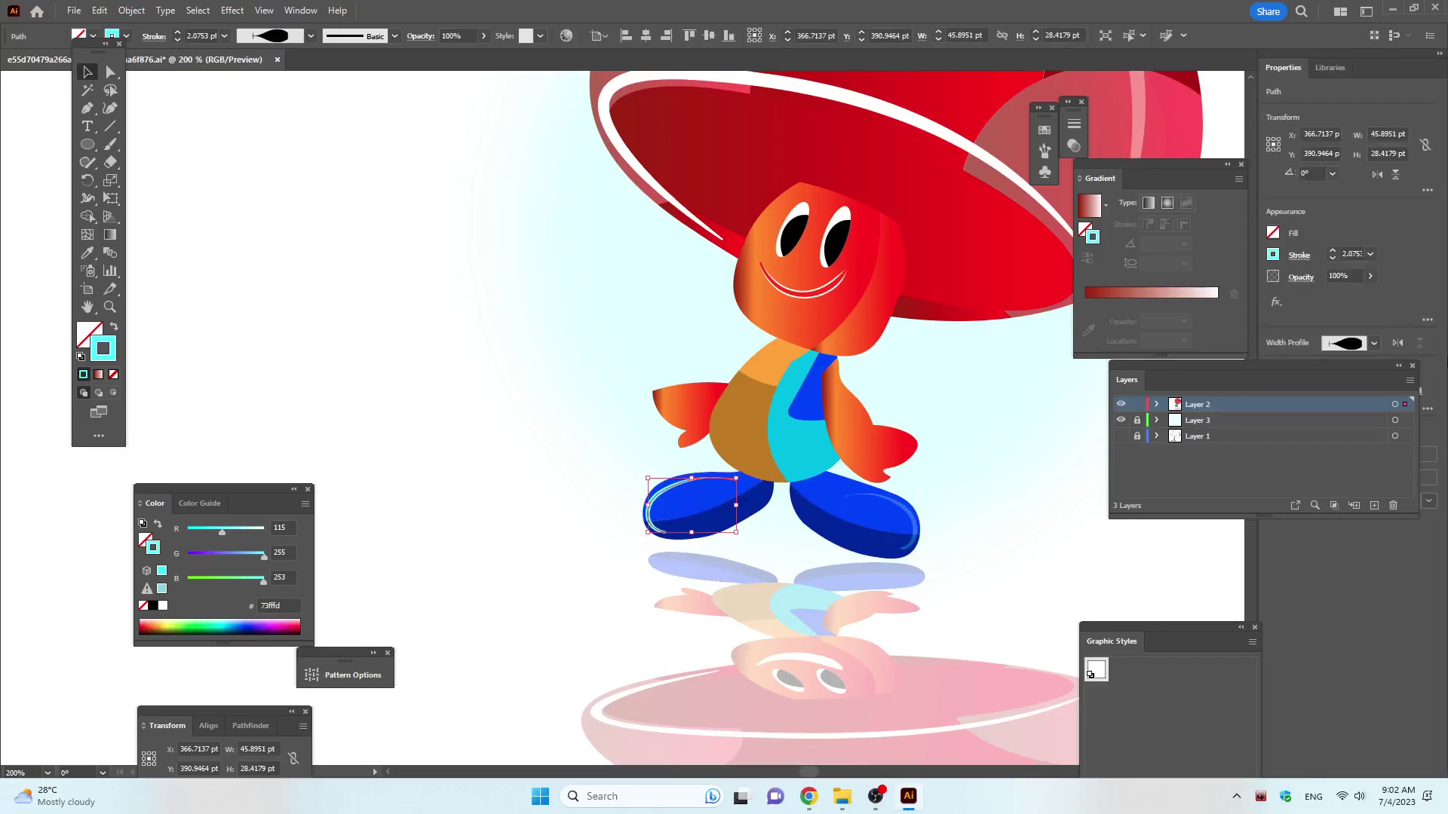
pyautogui.click(1370, 277)
pyautogui.click(491, 329)
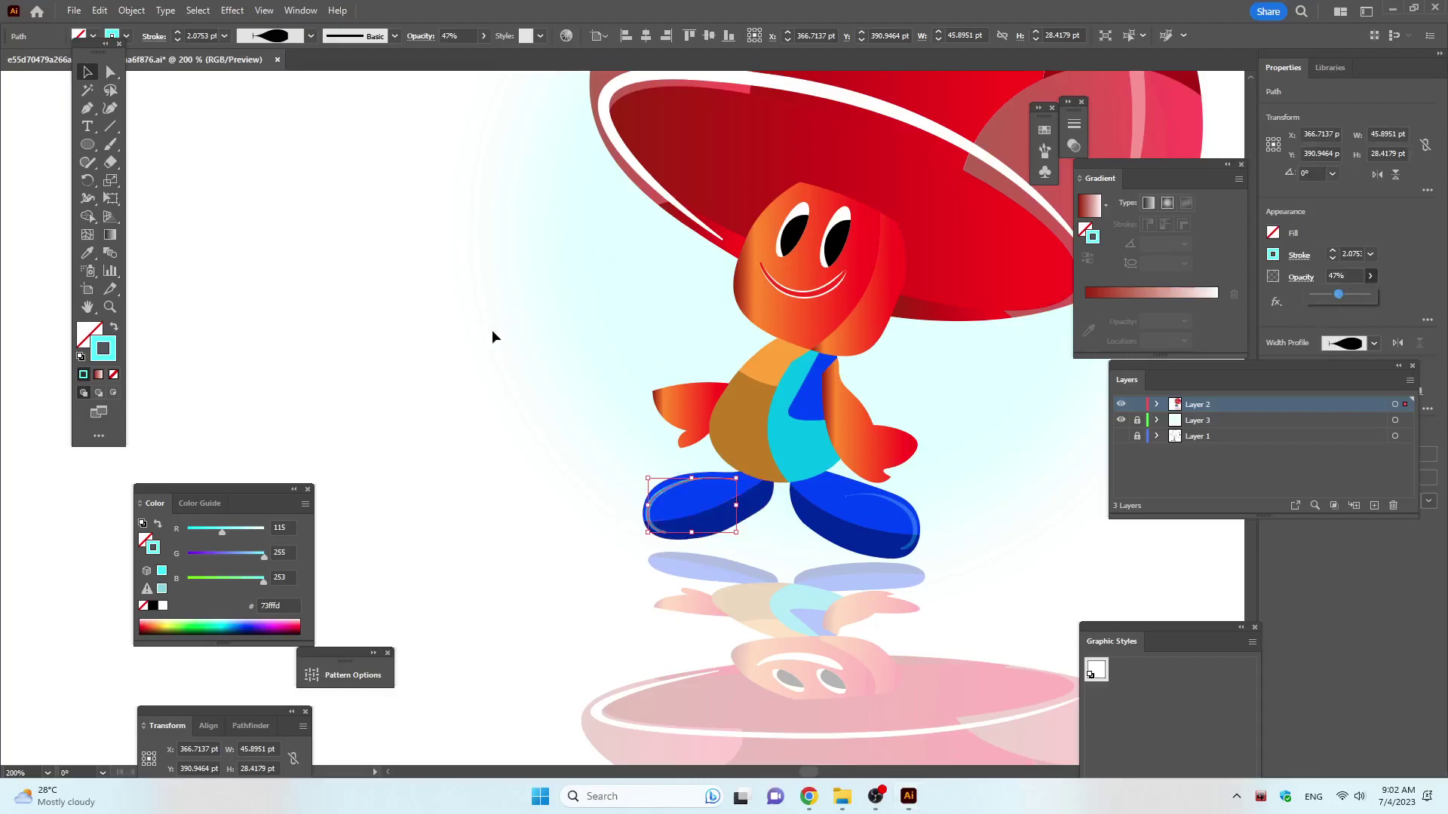
pyautogui.hotkey('ctrl', '1')
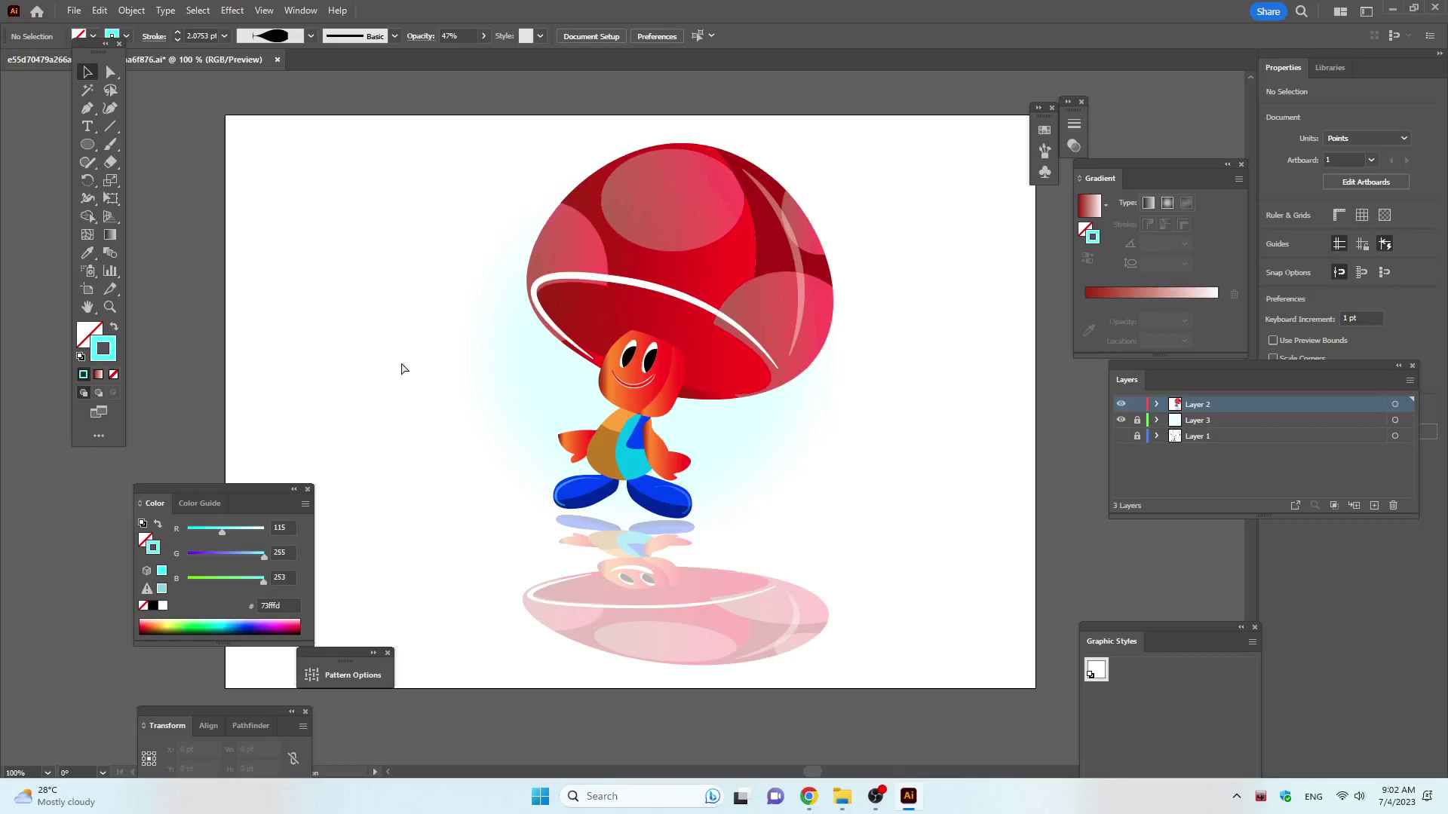
pyautogui.hotkey('ctrl', 's')
pyautogui.click(875, 797)
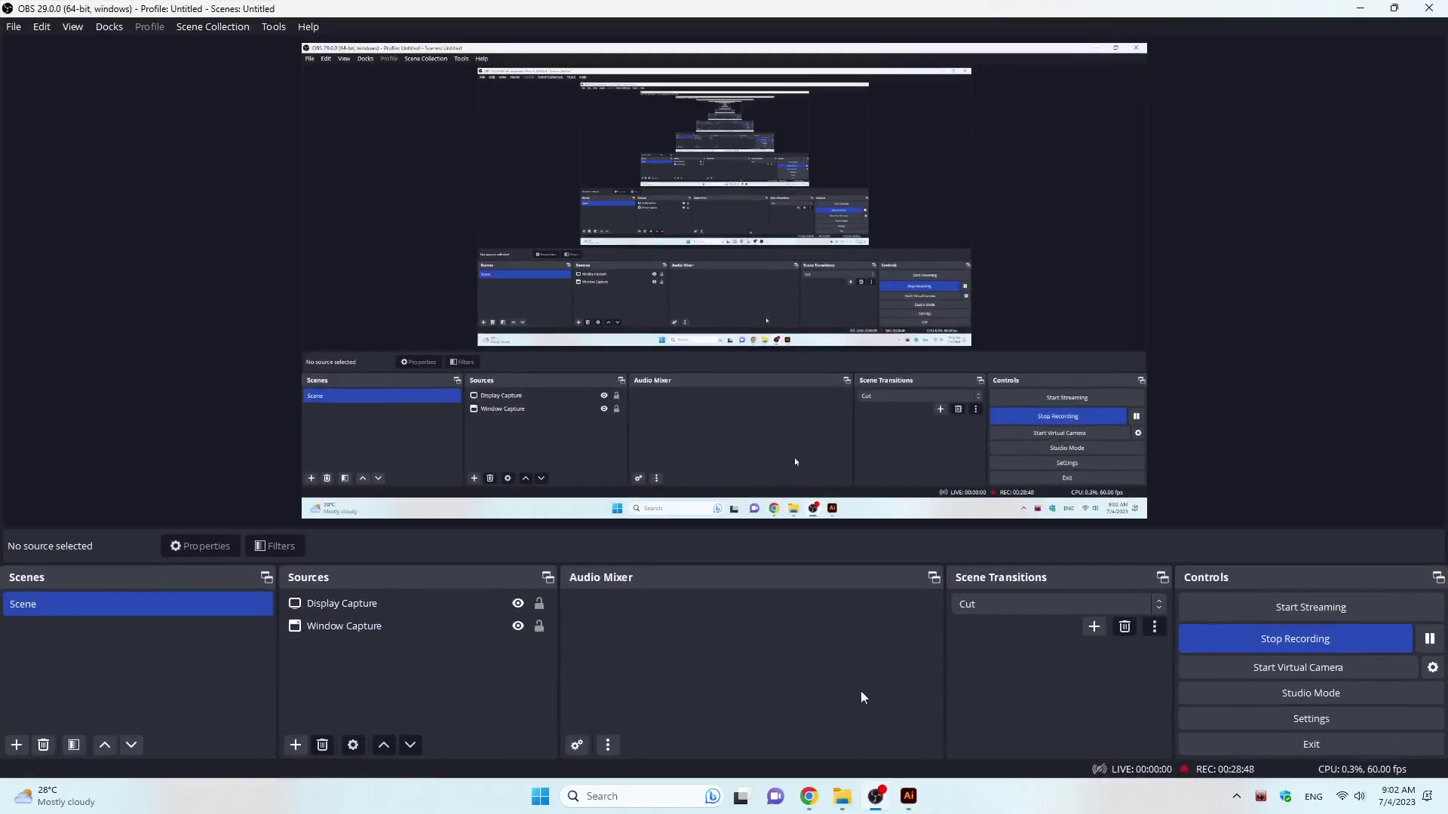